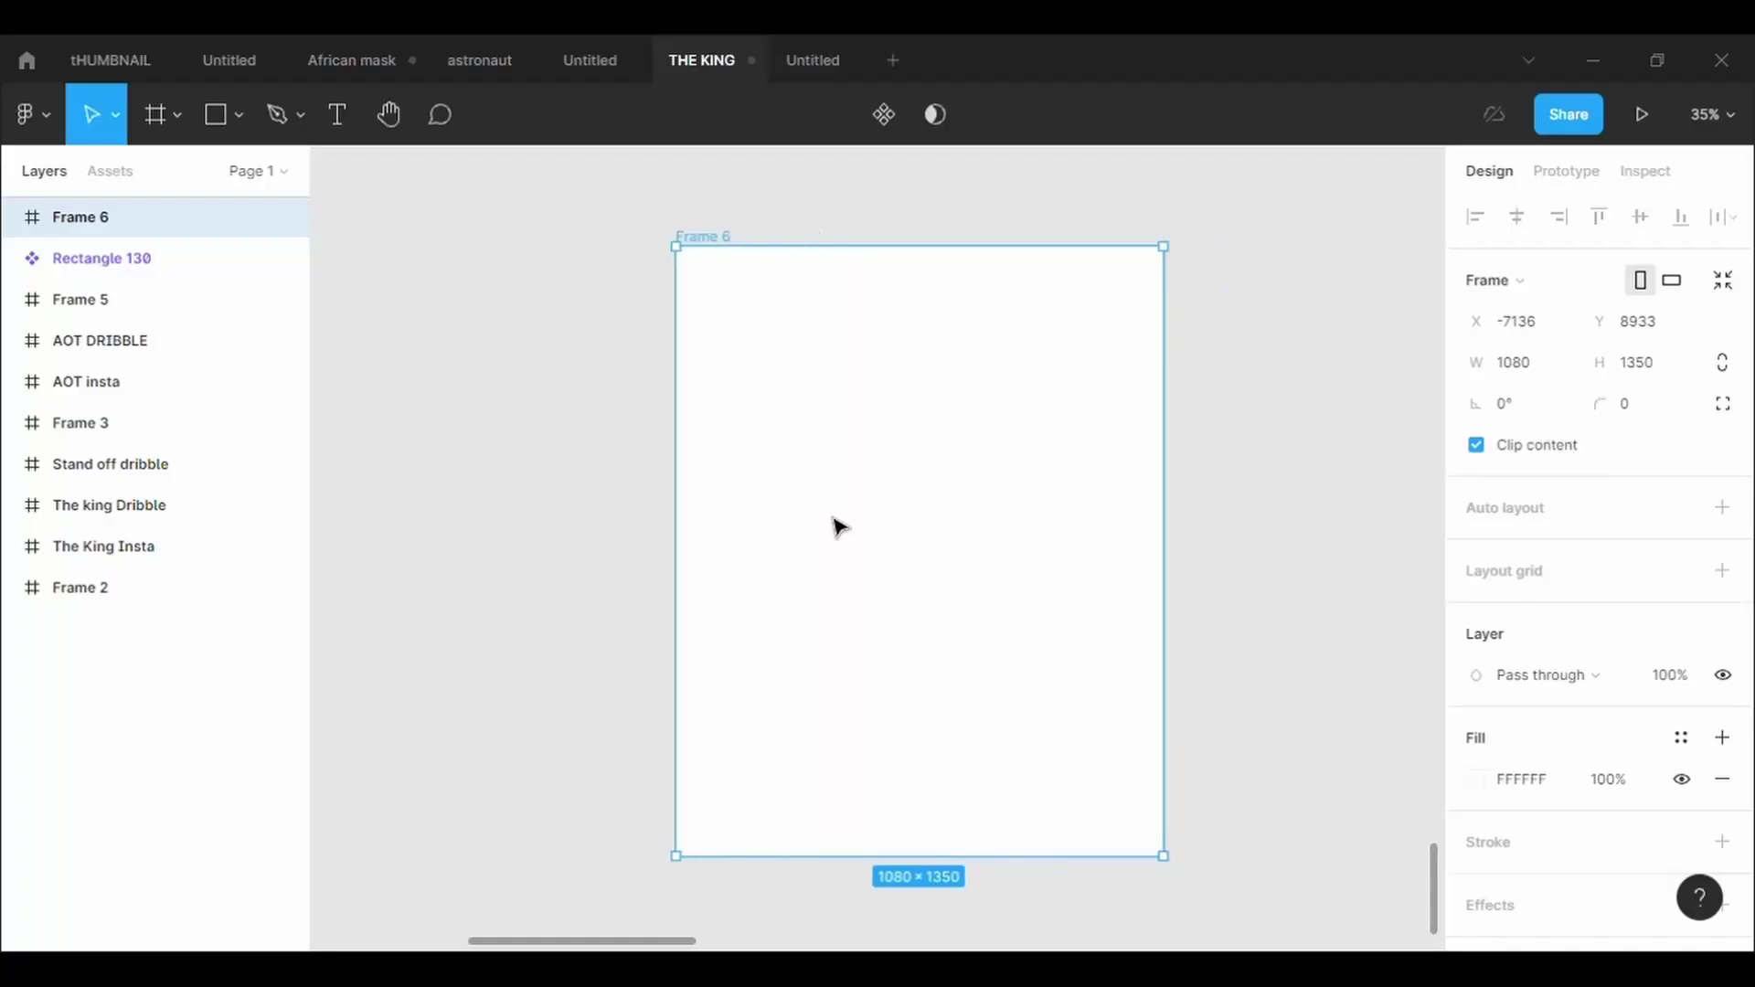
Draw a grey rectangle in Frame 6 with a black 5-weight inside outline
scroll(839, 528, right, 1)
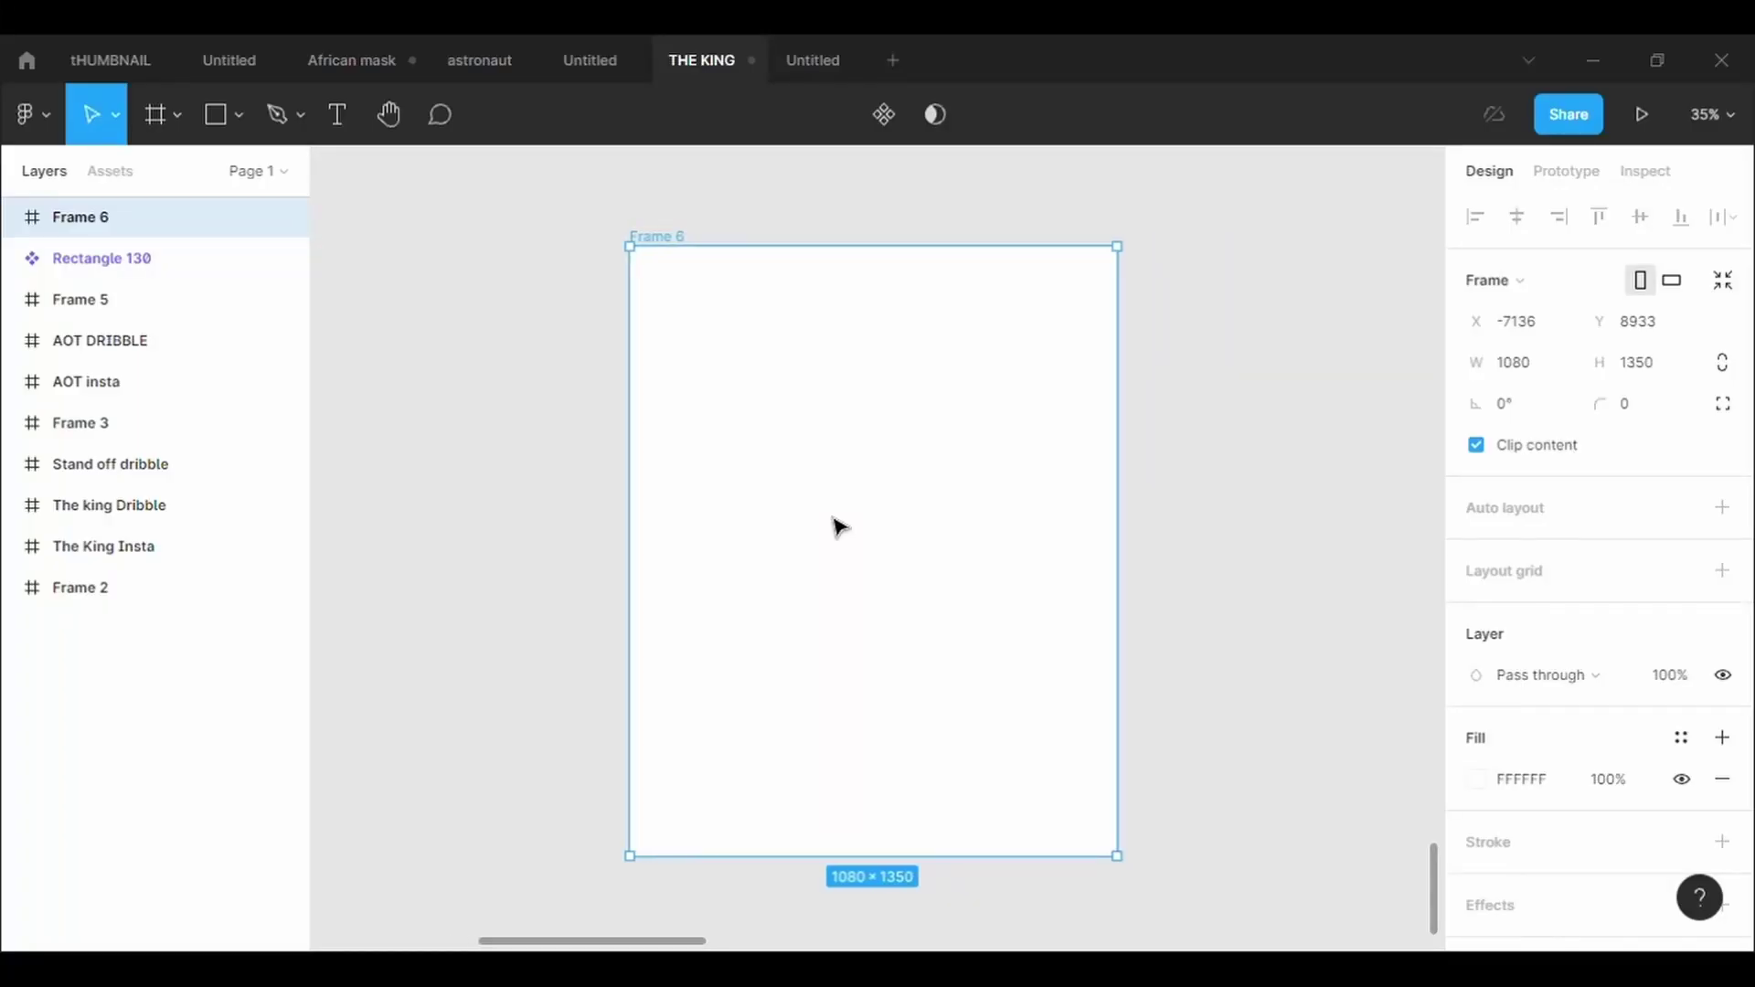
click(225, 119)
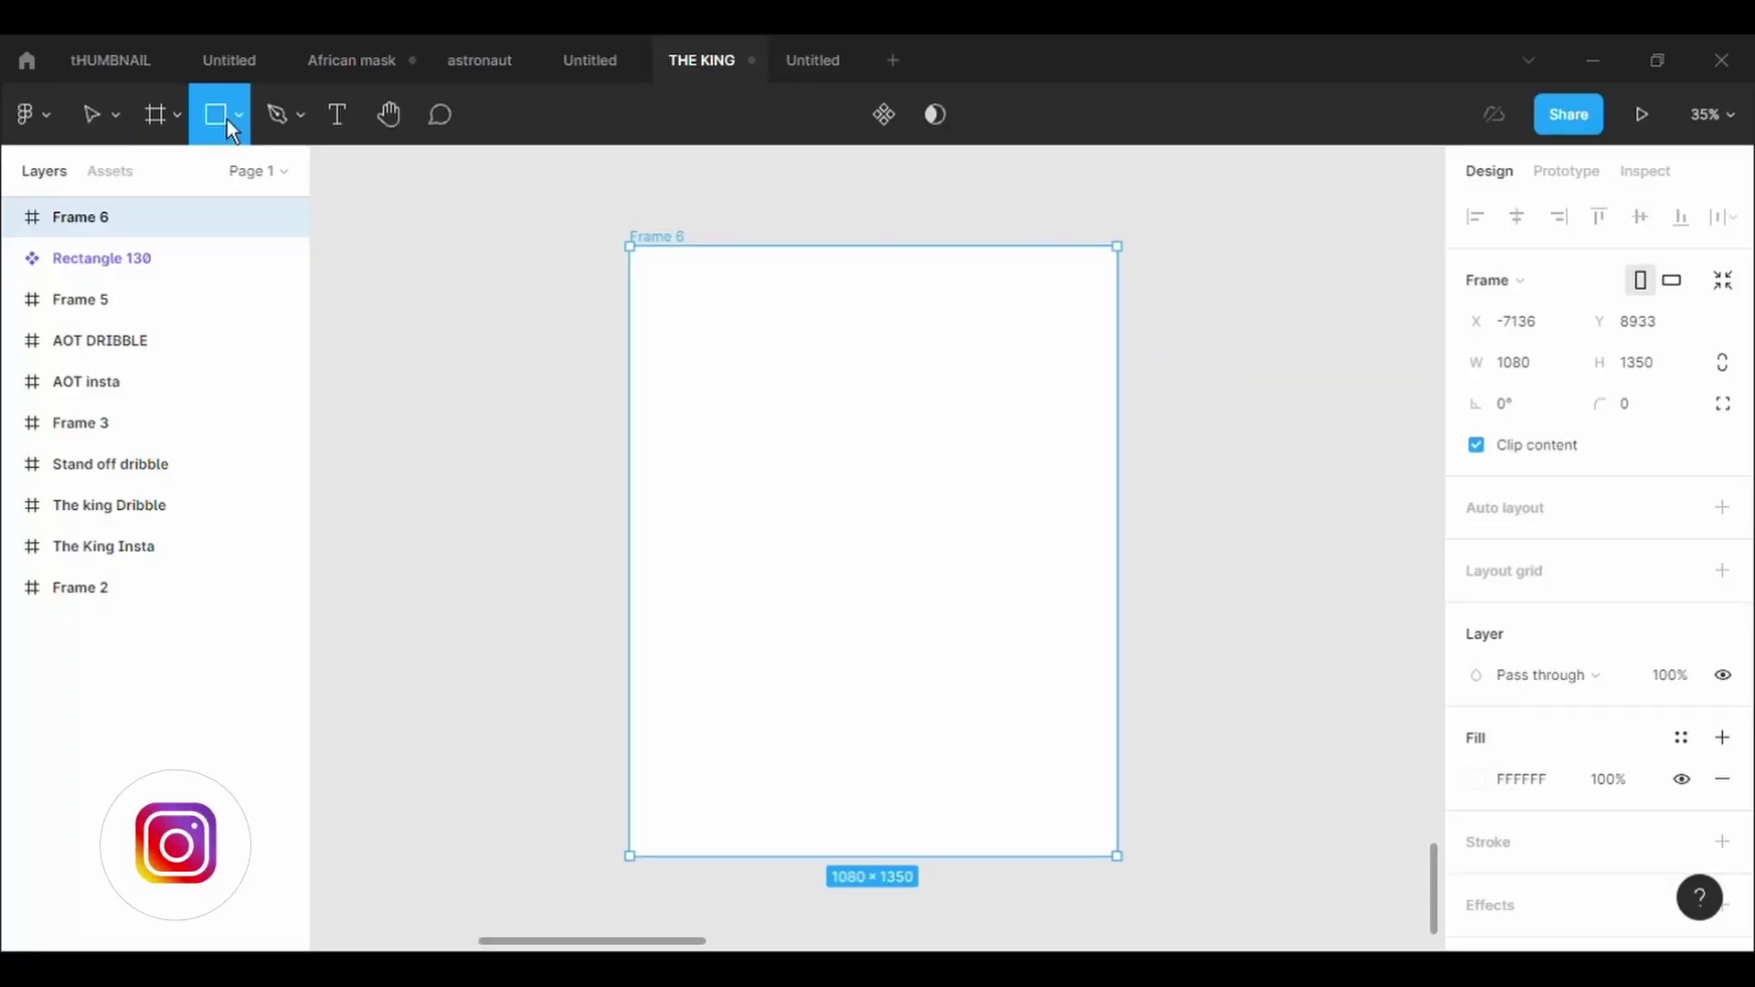
drag(785, 403, 960, 613)
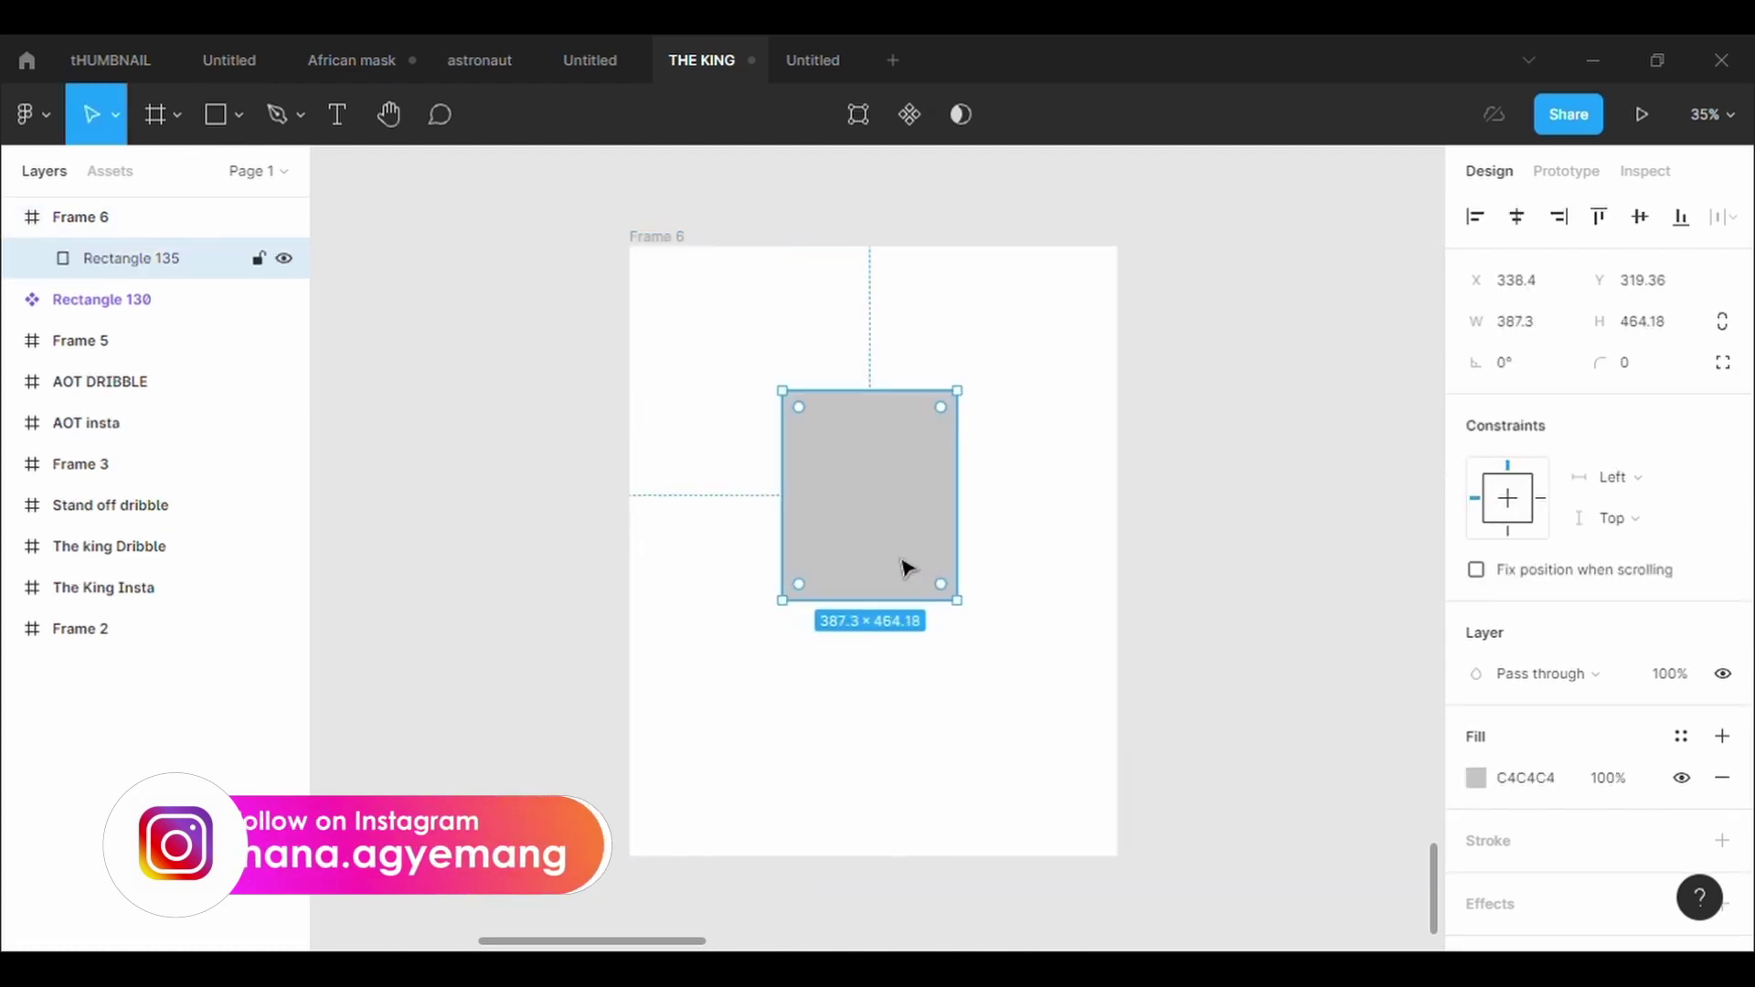
click(1722, 840)
click(1525, 928)
text(5)
key(Return)
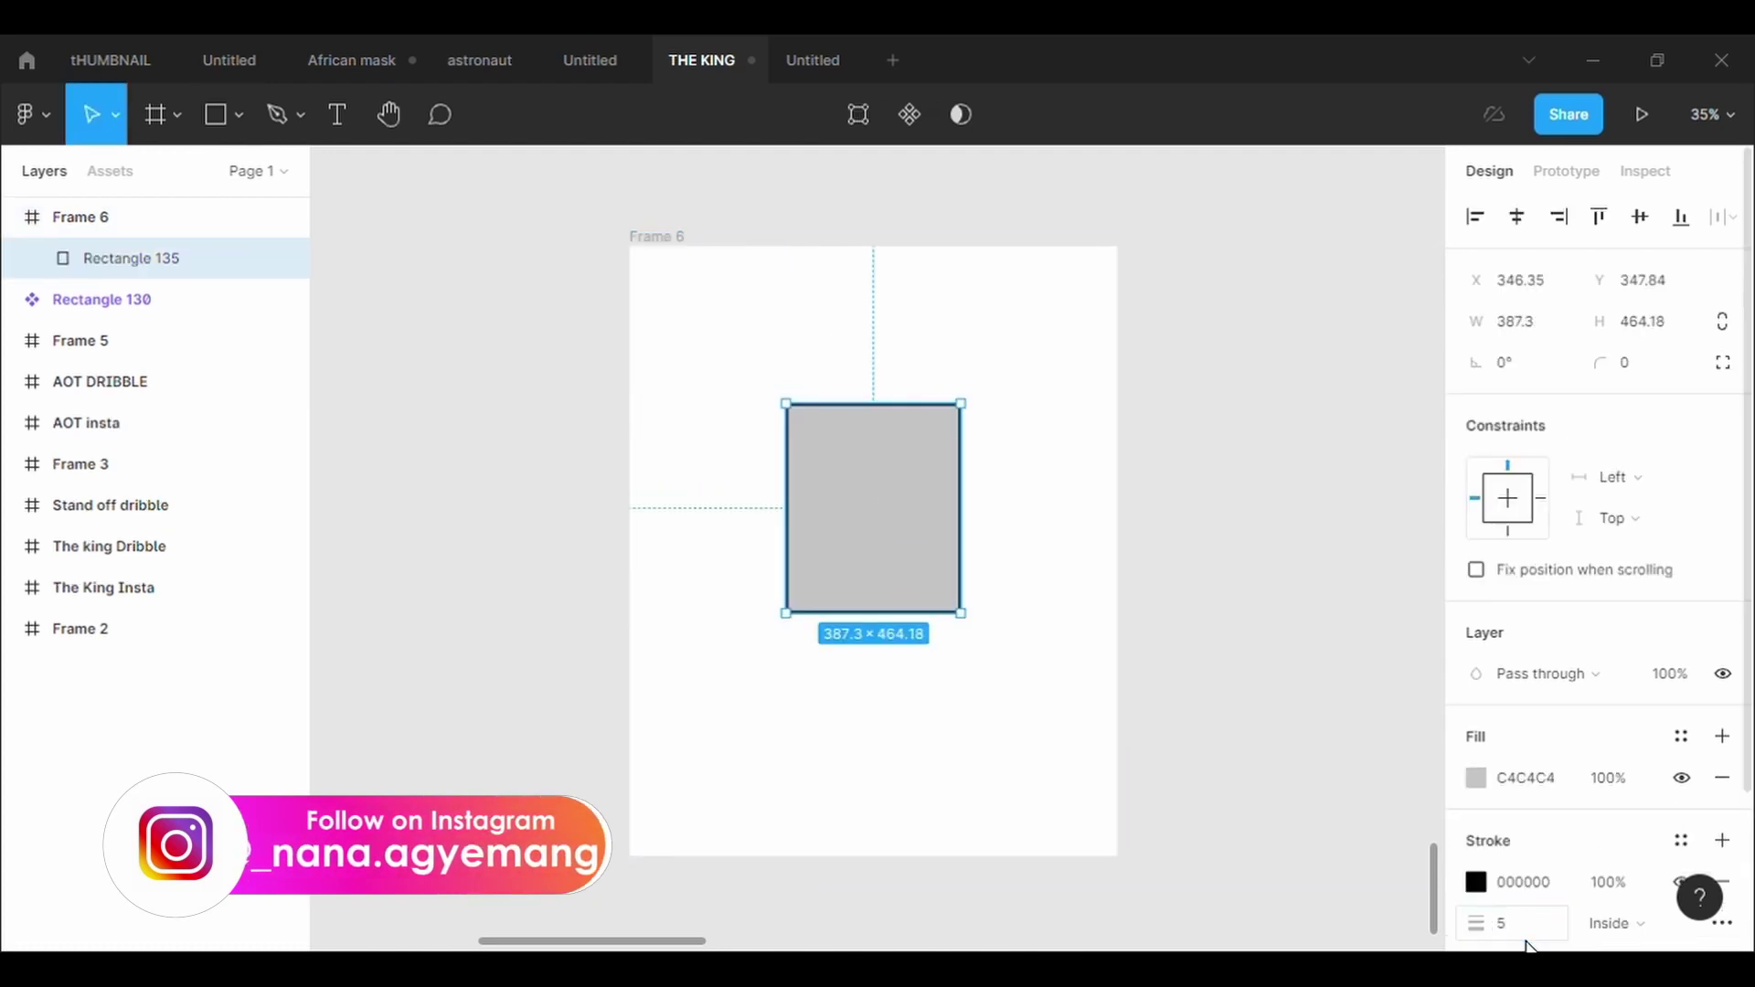
Round the top corners to a 500 radius and raise the bottom vertices into a flat arch
click(870, 116)
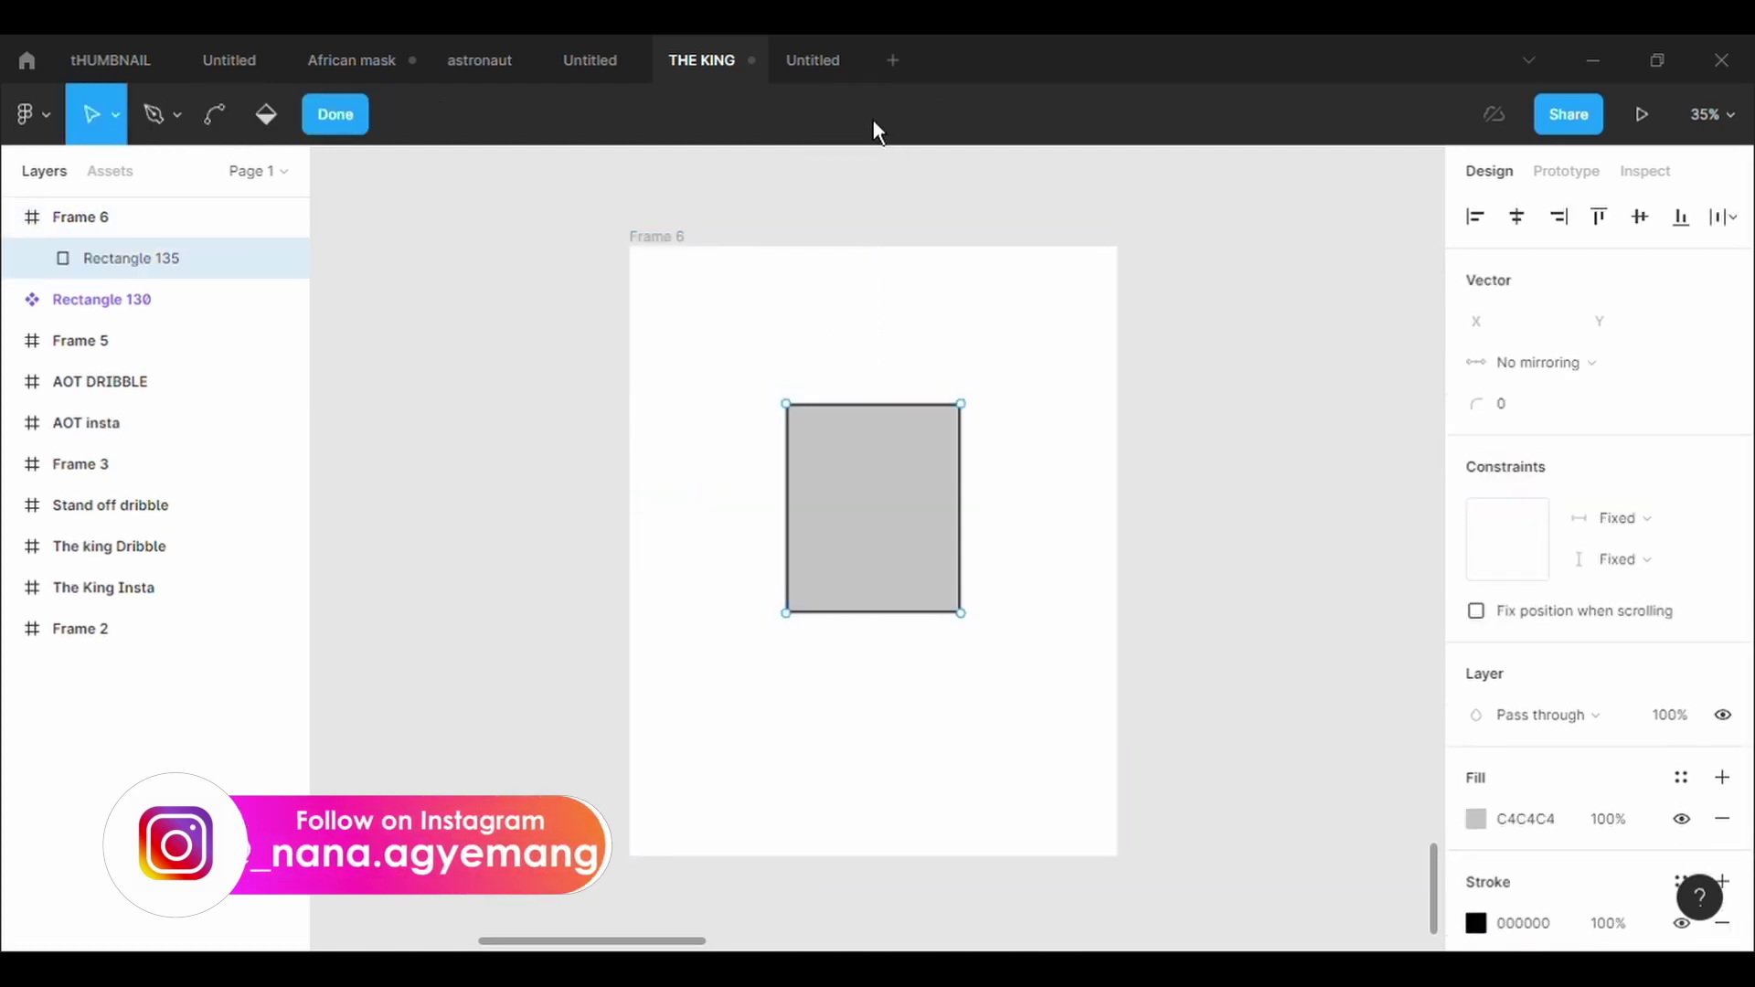
click(965, 409)
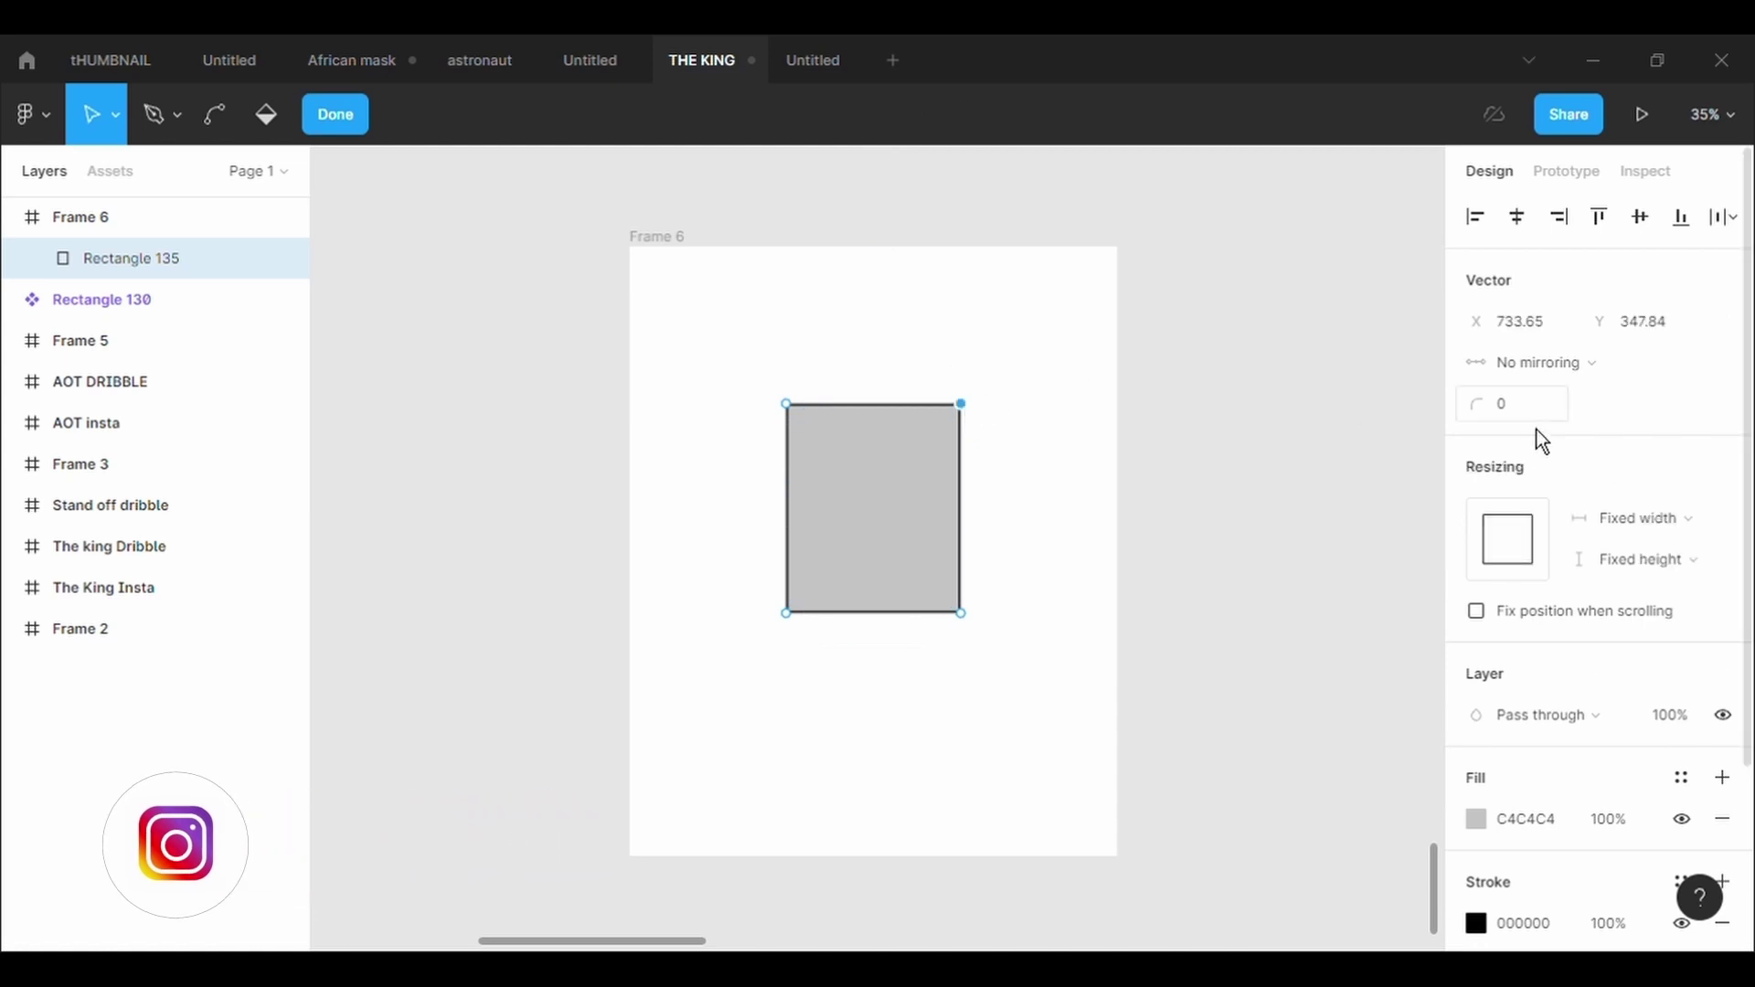
drag(740, 351, 1031, 442)
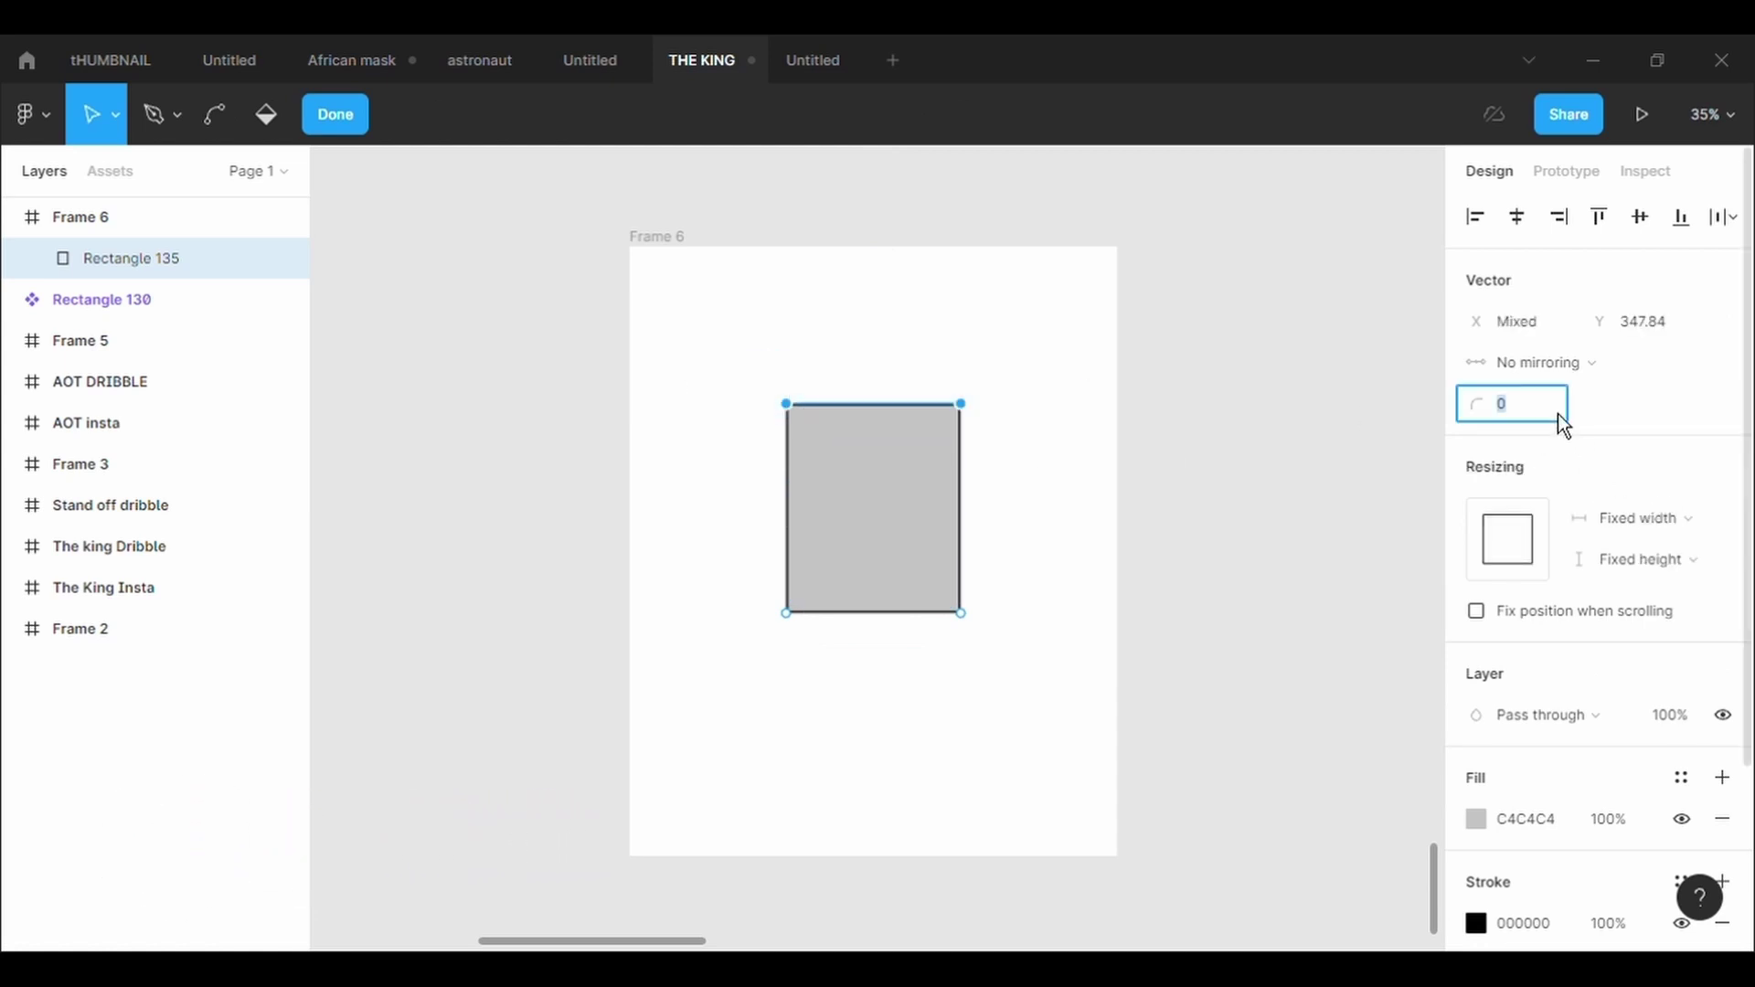
text(500)
key(Return)
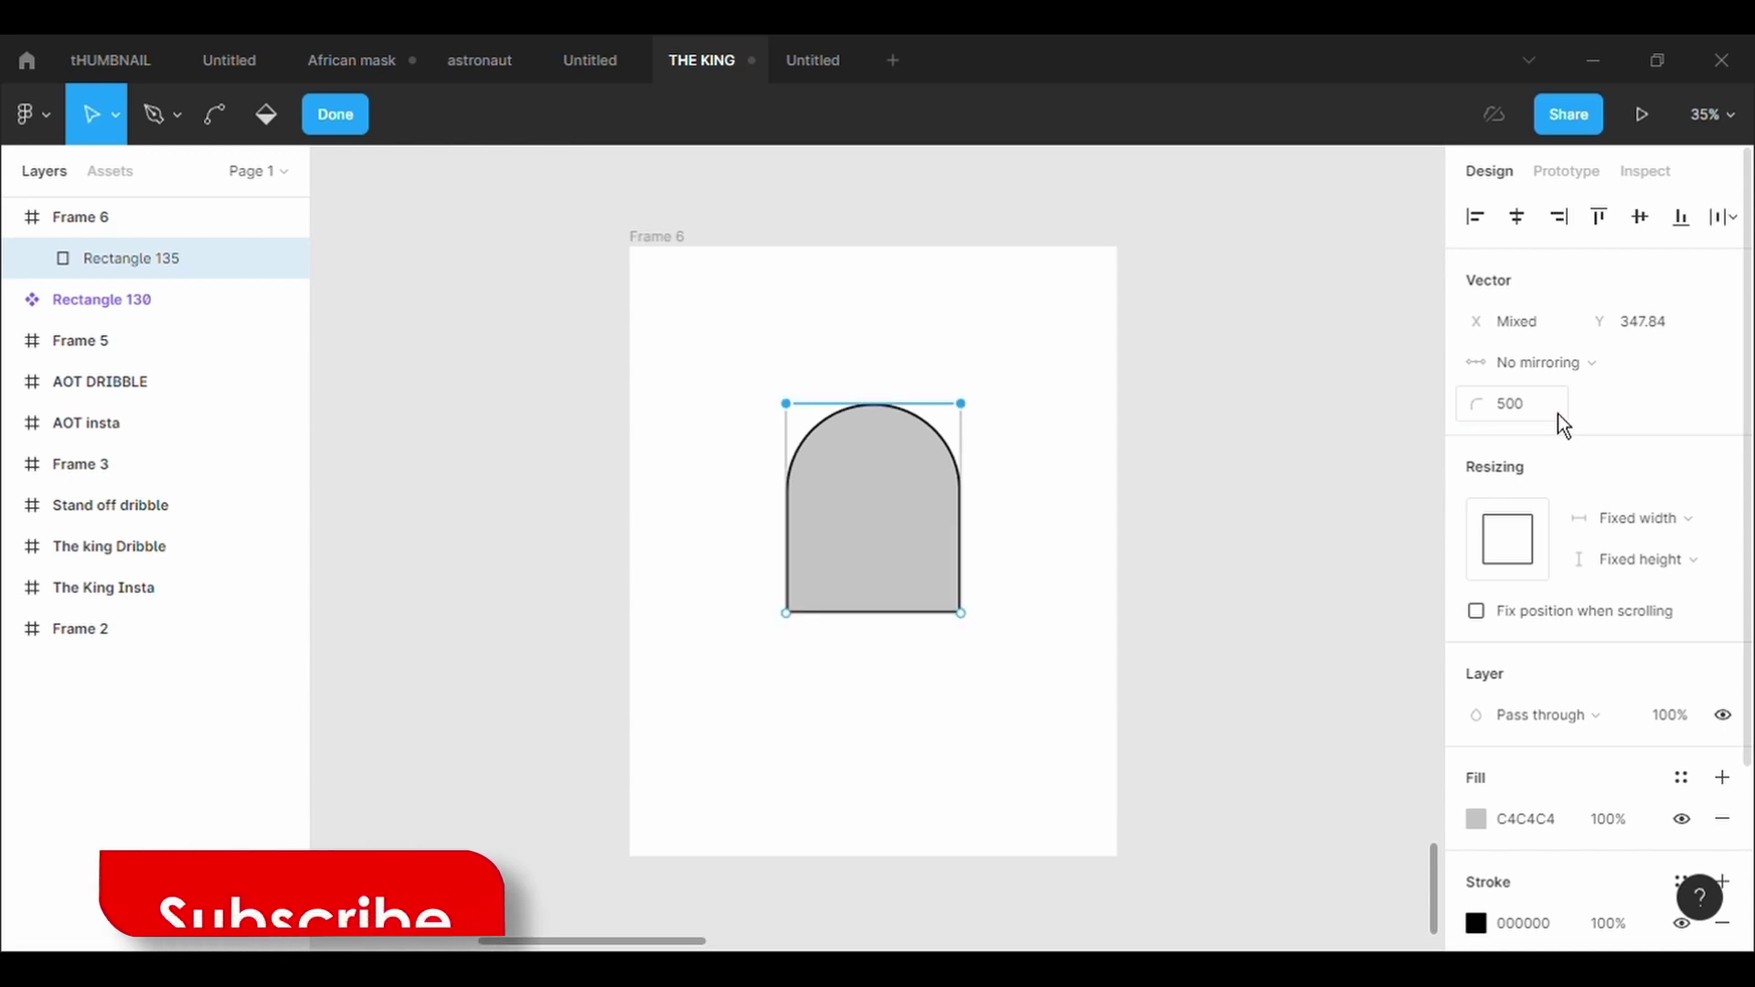
click(1022, 666)
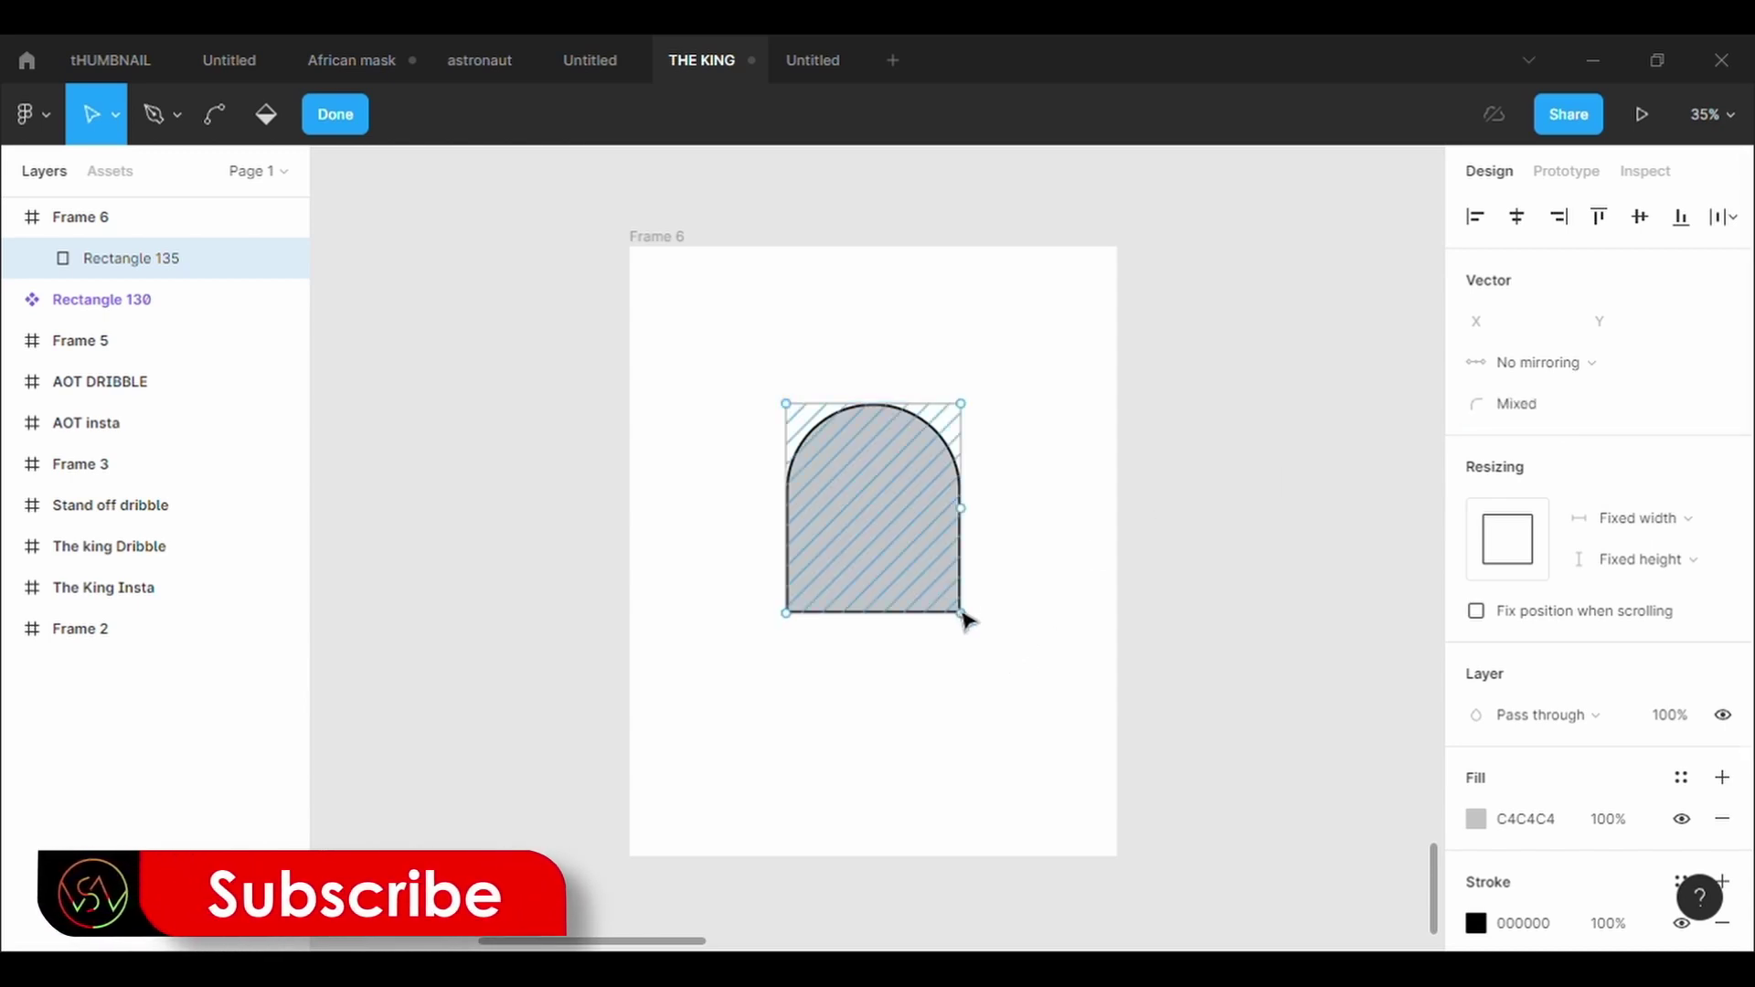
drag(961, 613, 960, 560)
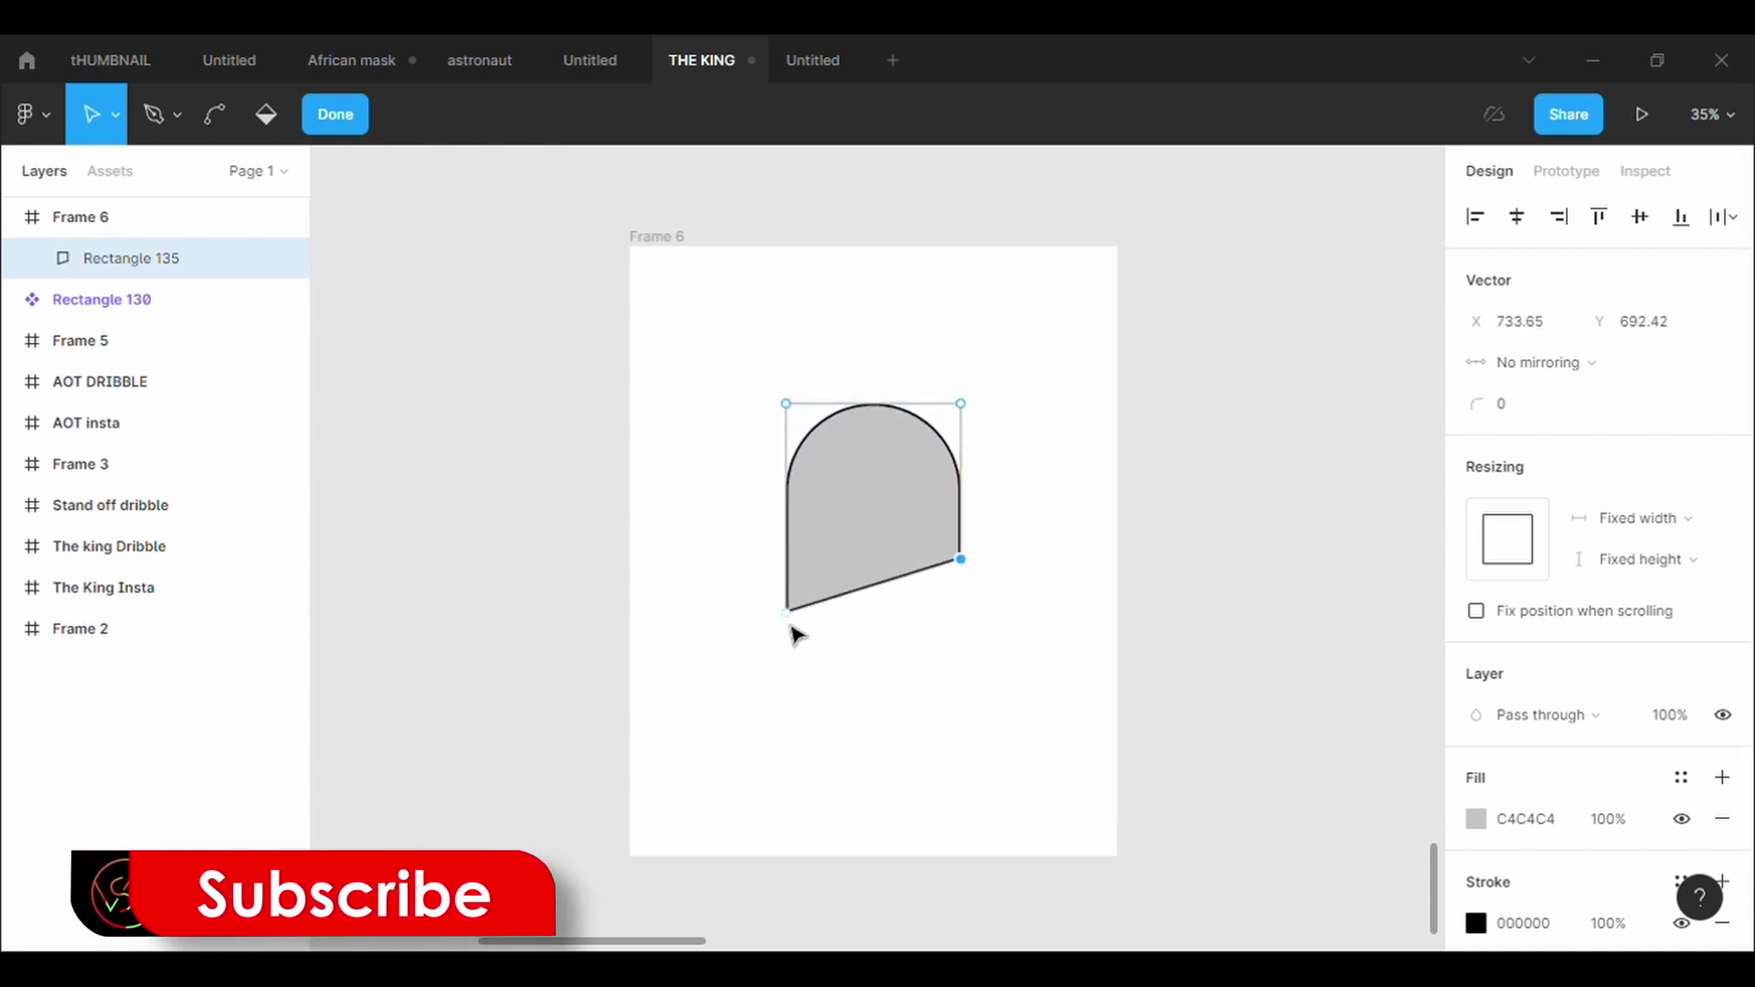
drag(792, 628, 791, 576)
click(861, 670)
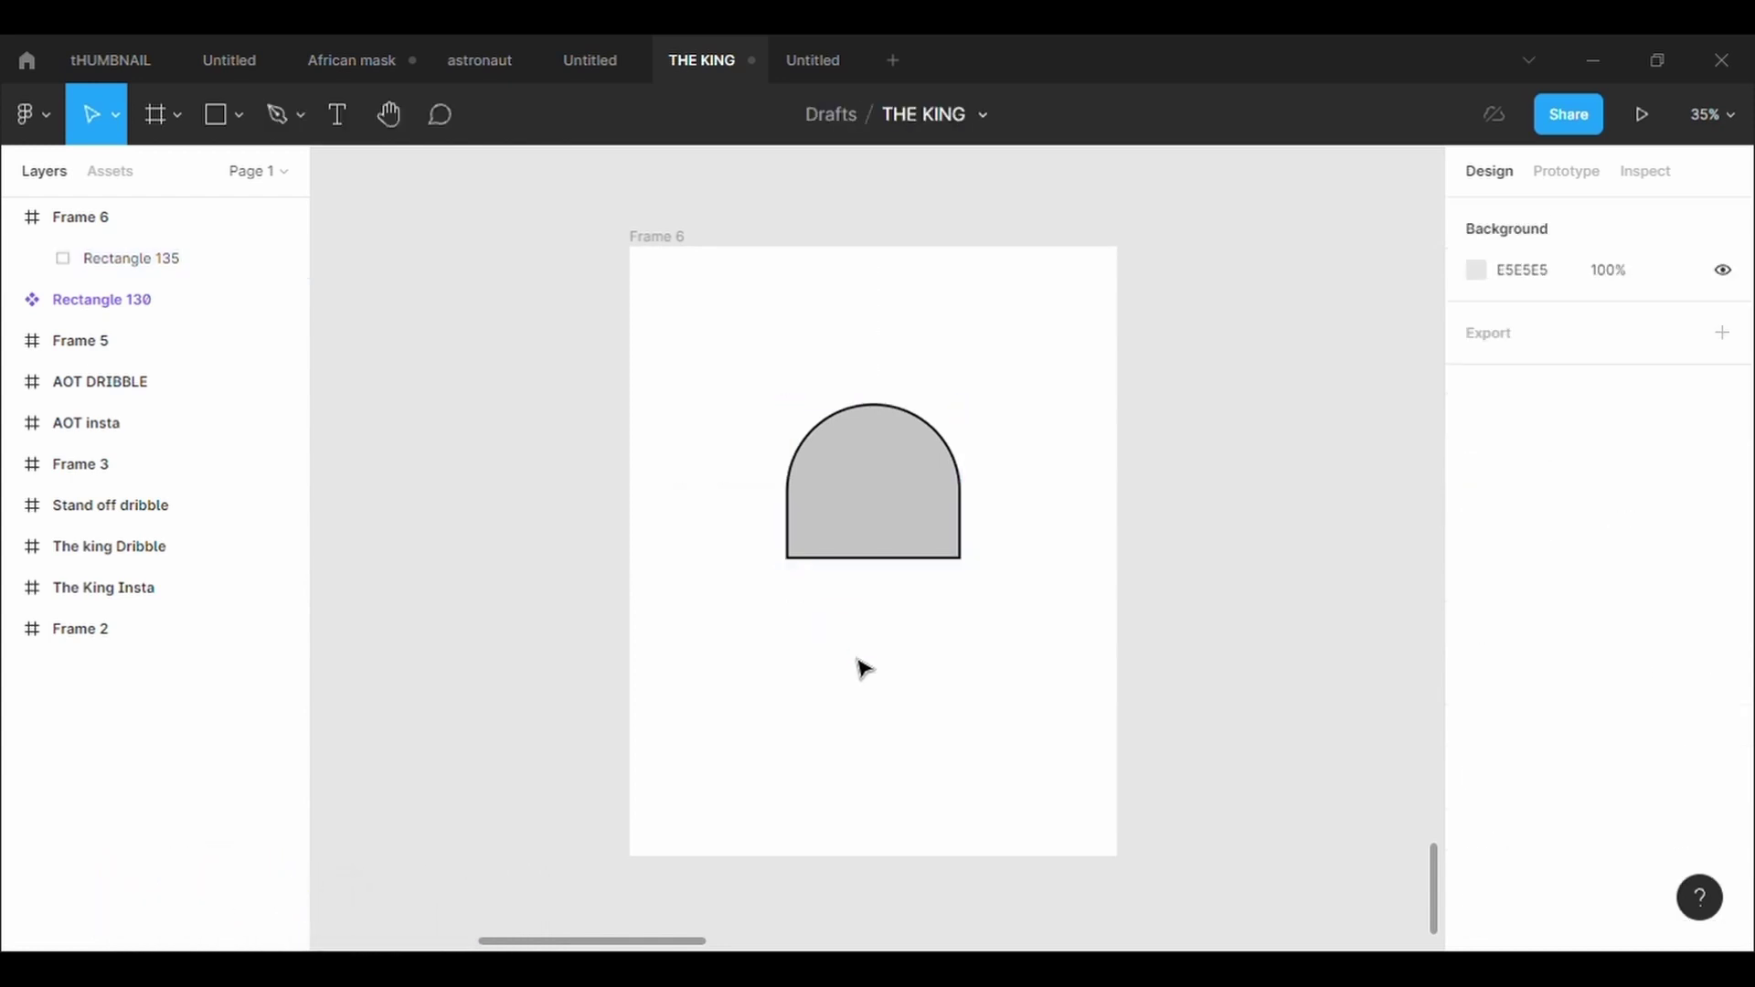
Draw a downward-pointing triangle below the arch with a 5-weight outline
click(240, 128)
click(247, 298)
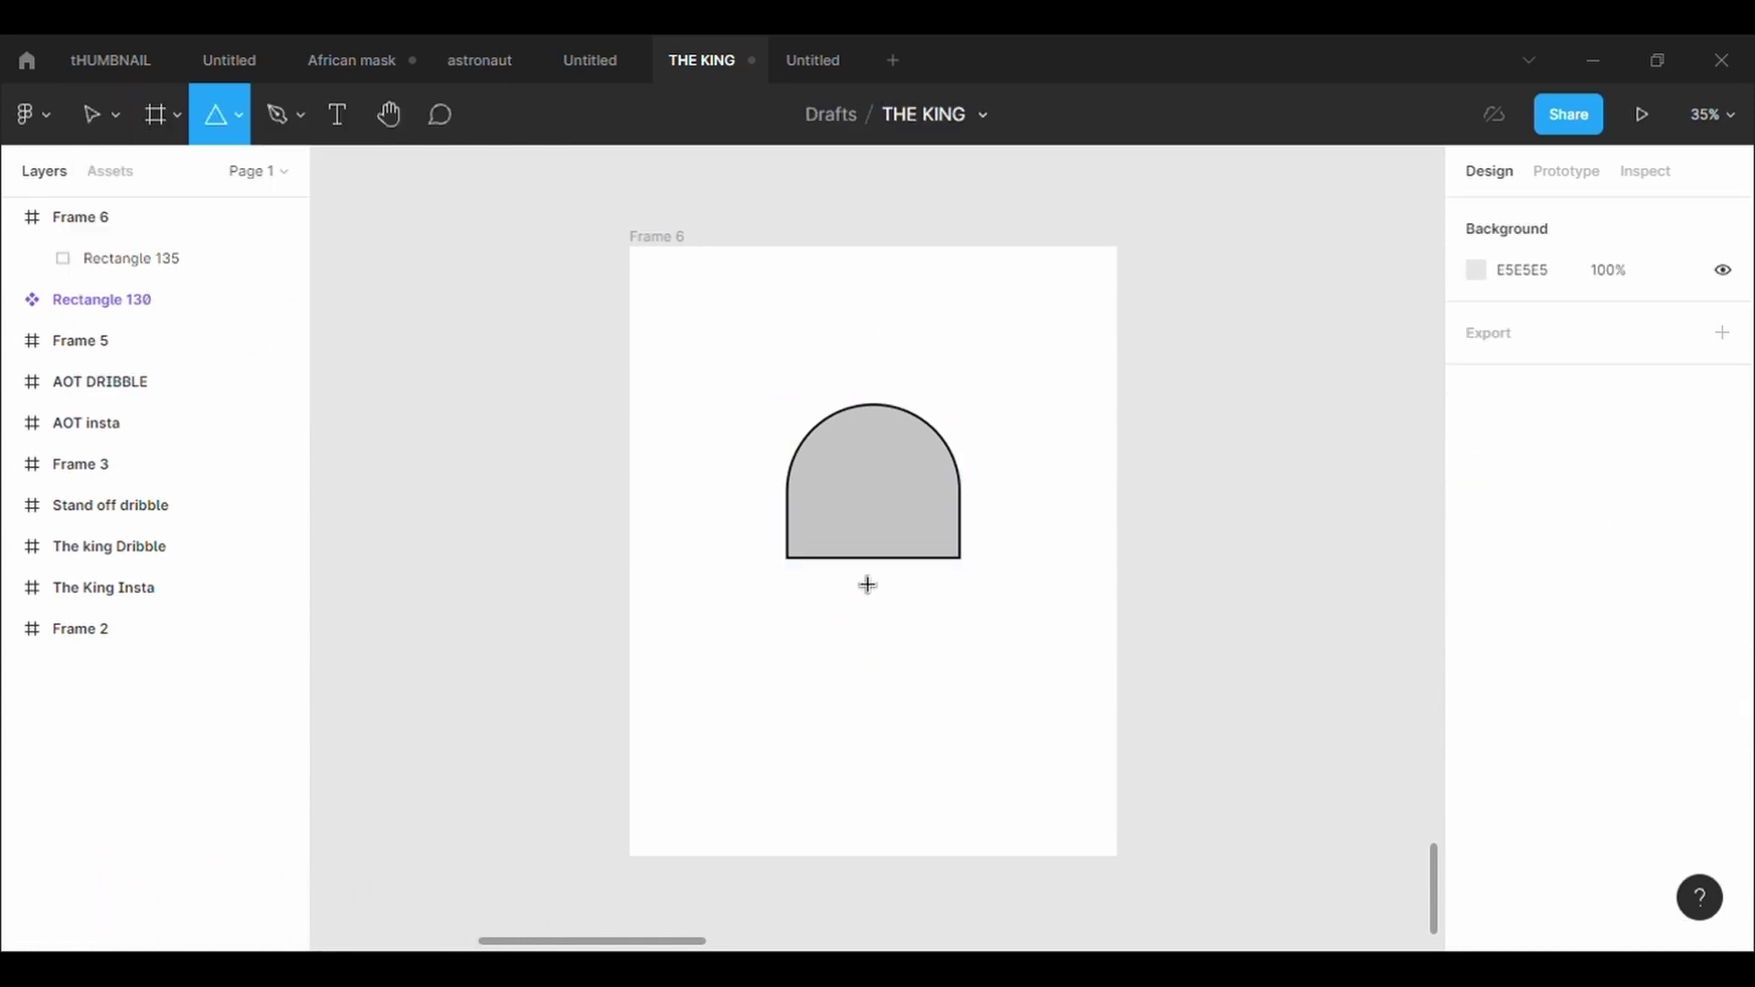
drag(846, 520, 976, 713)
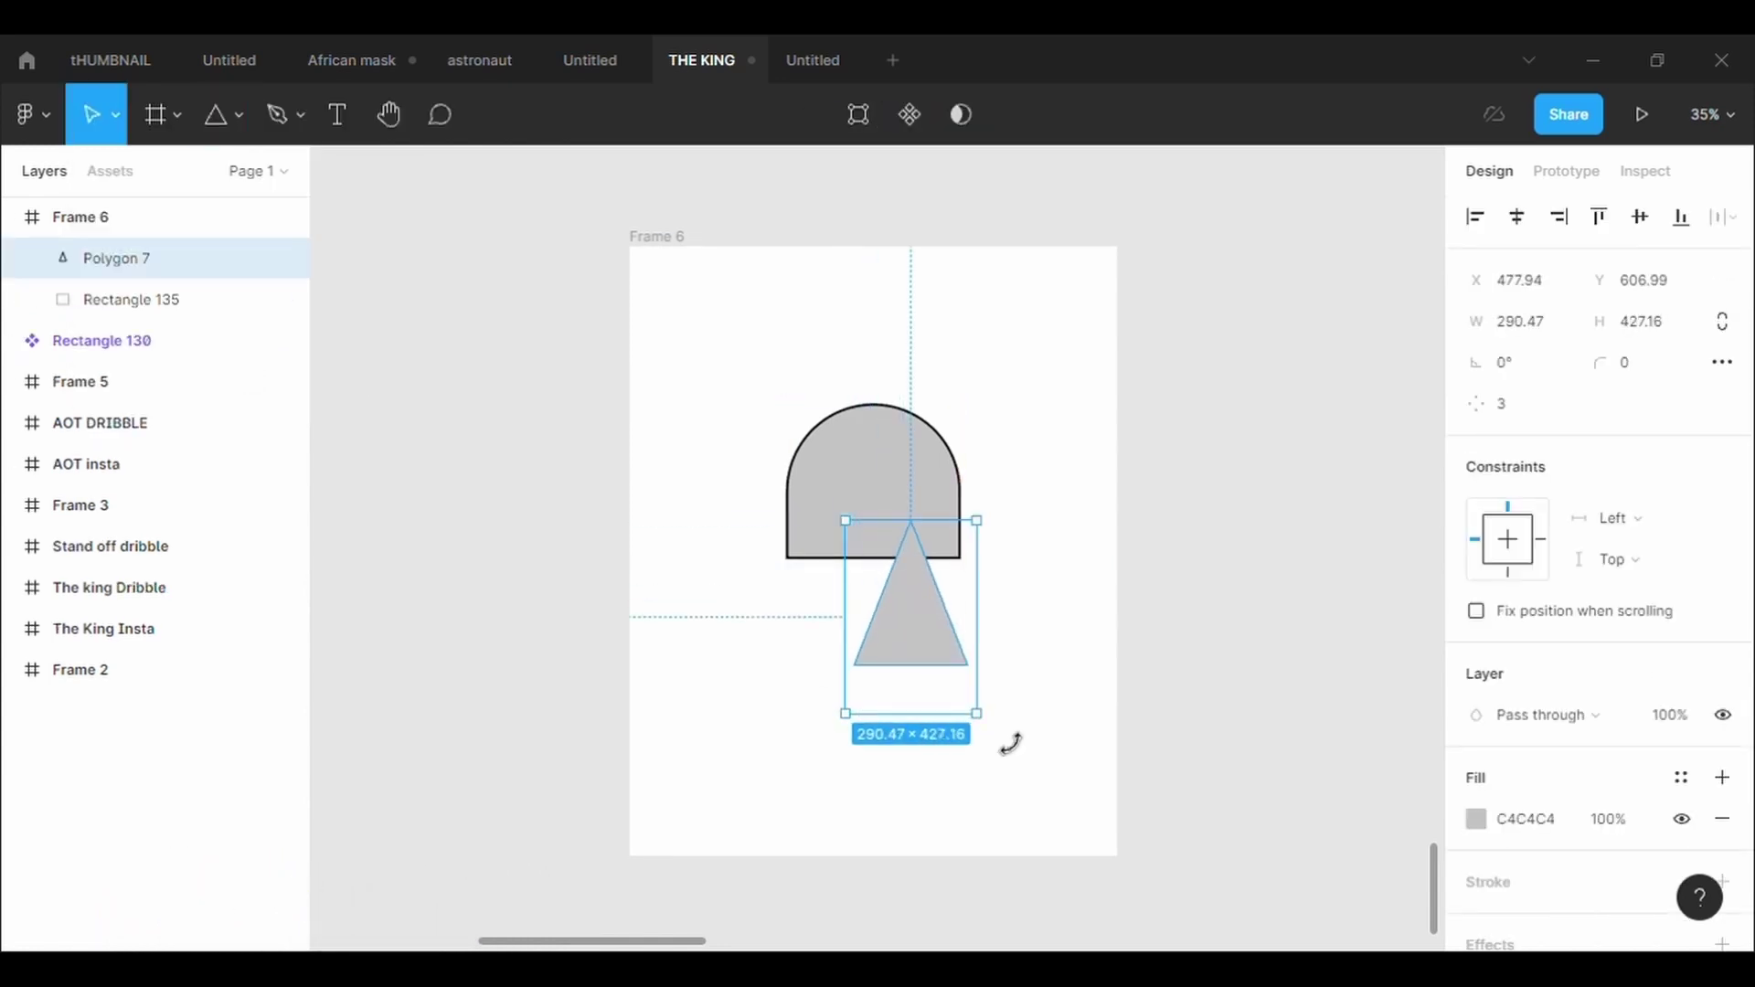
key(shift+v)
drag(902, 639, 843, 634)
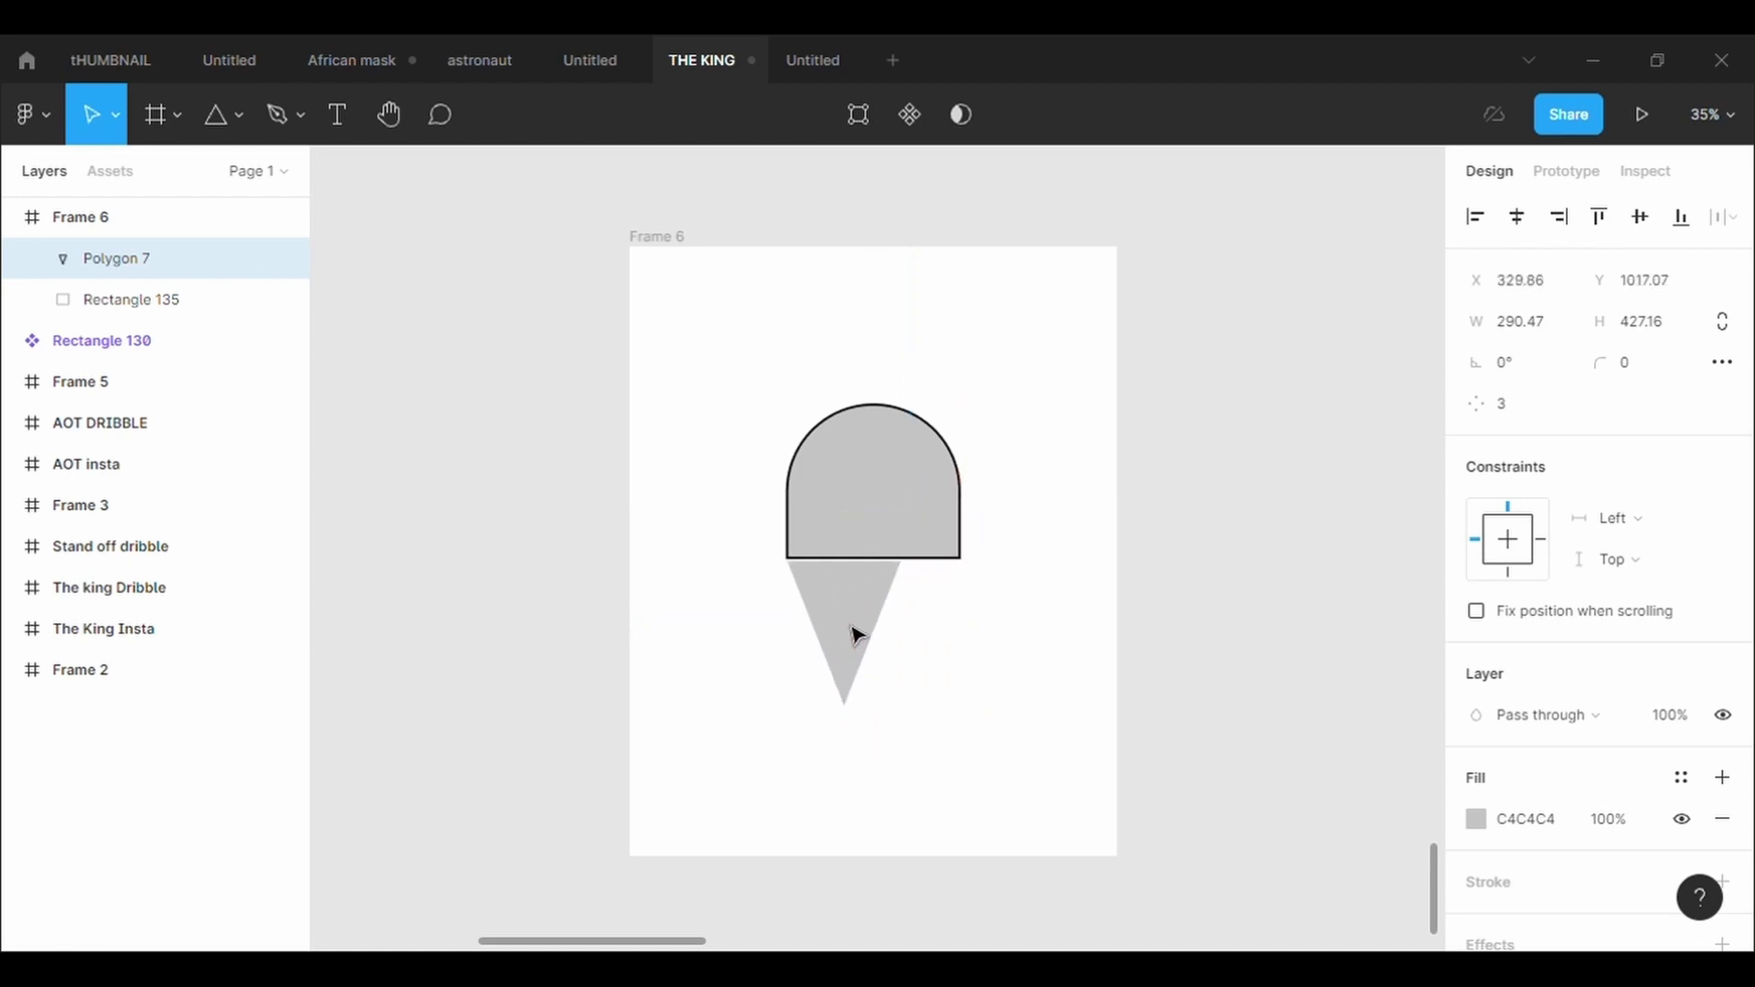
click(1581, 883)
scroll(1574, 914, down, 2)
click(1554, 831)
text(5)
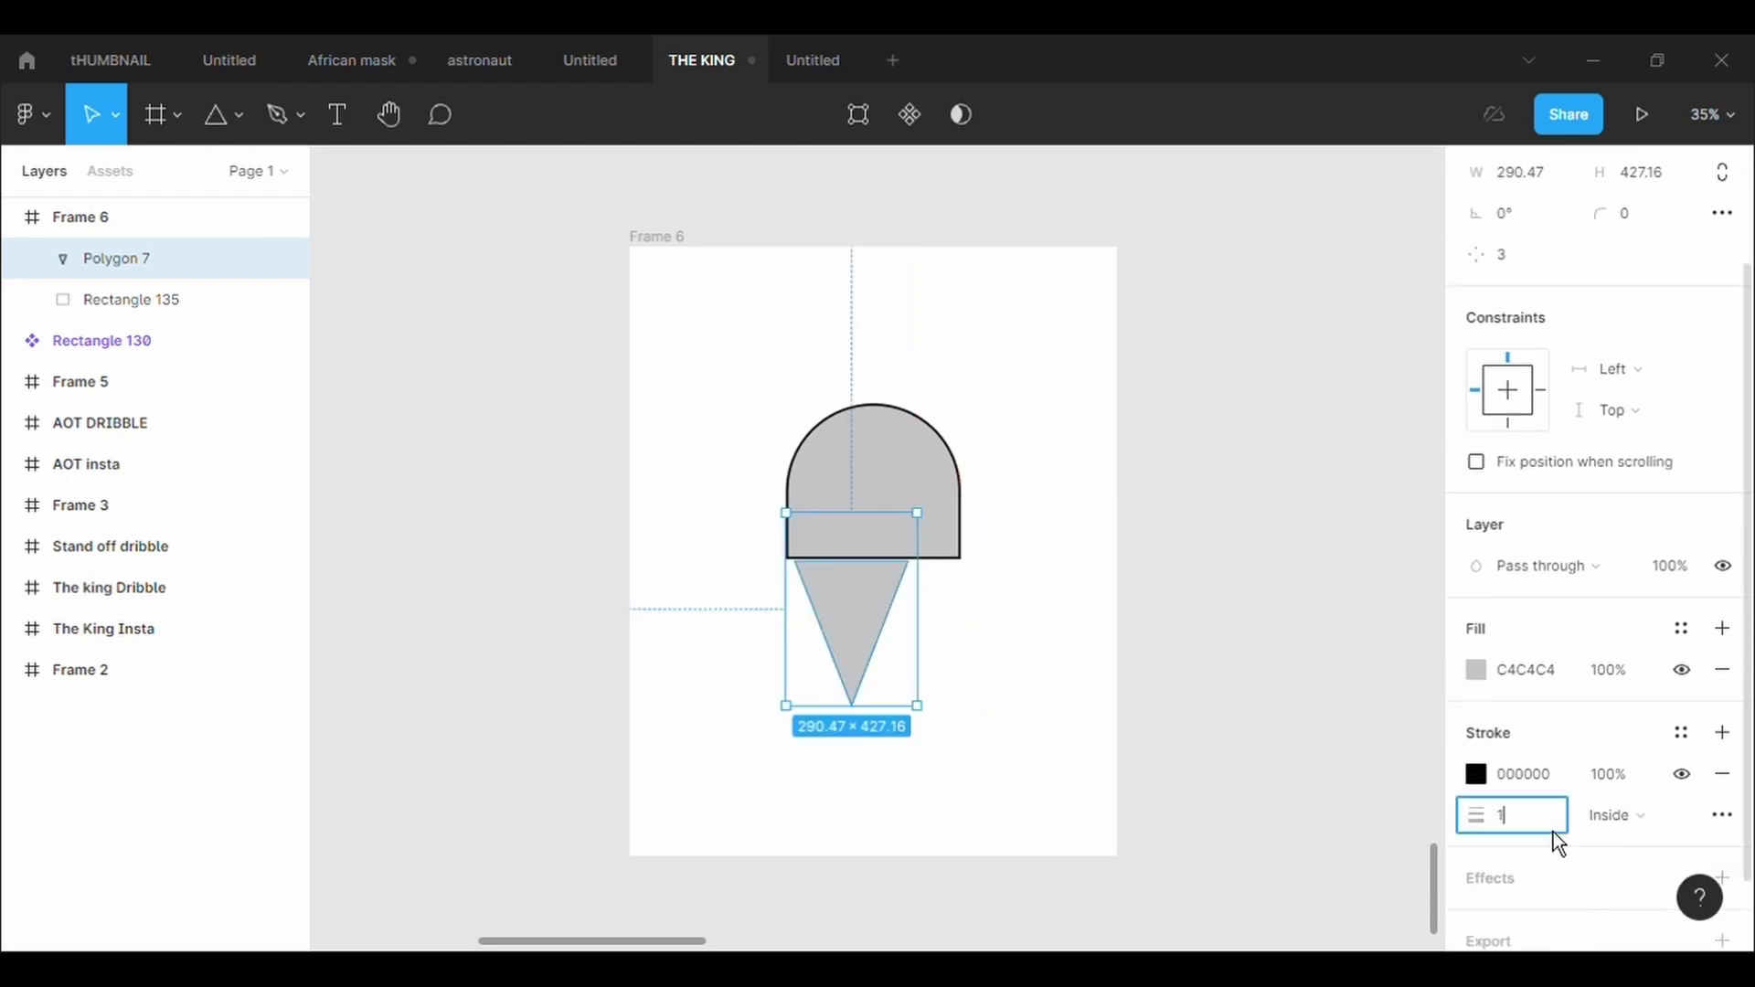
key(Return)
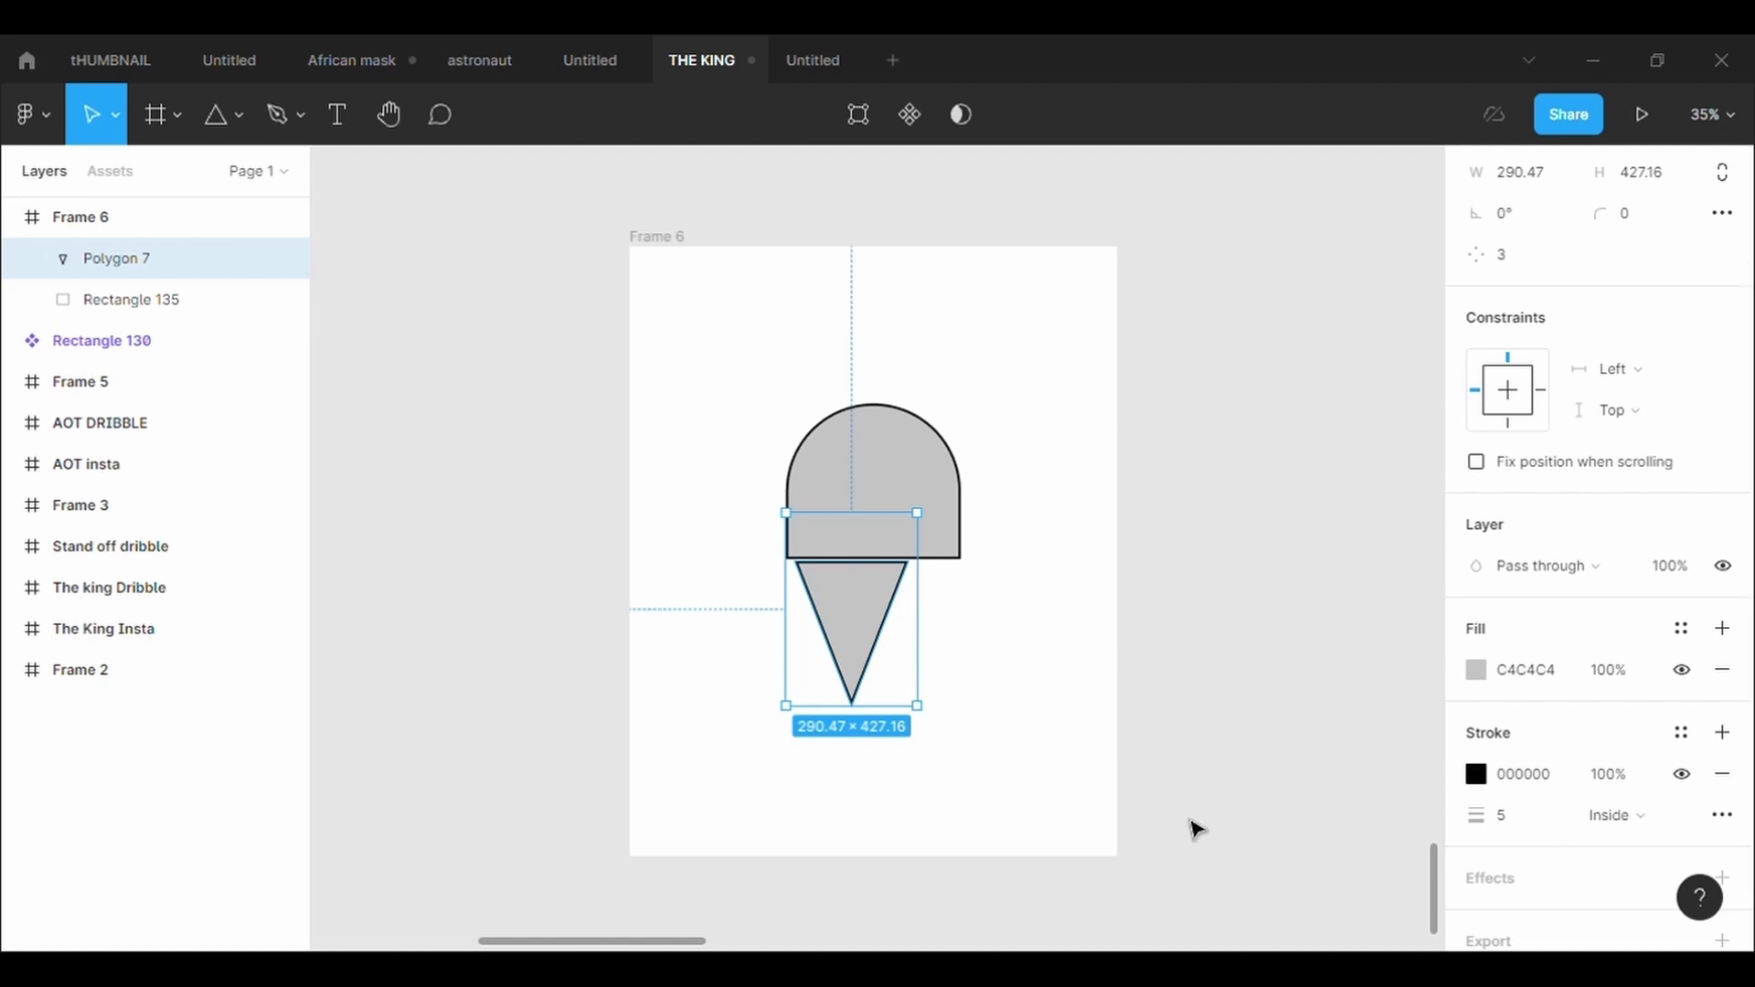
Widen the triangle to 387.3 to match the arch and merge both into a Union
mouse_move(873, 642)
mouse_down()
mouse_move(896, 627)
mouse_move(975, 640)
mouse_move(886, 611)
mouse_up()
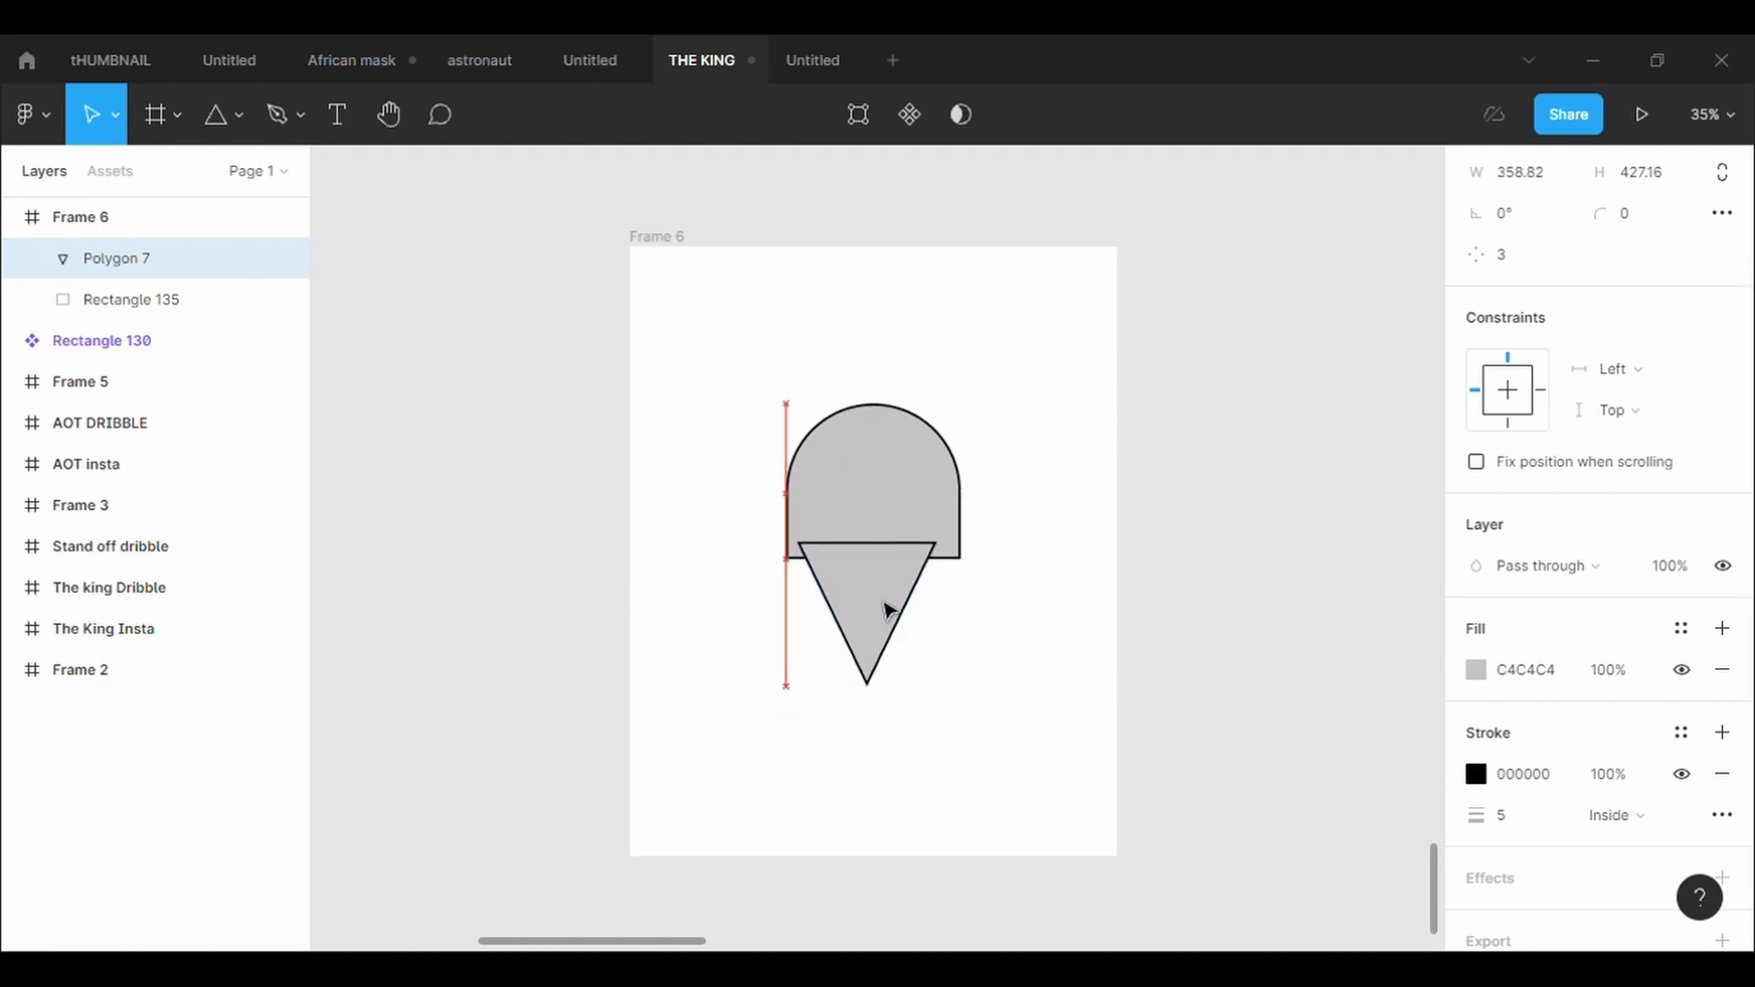
click(702, 466)
click(905, 632)
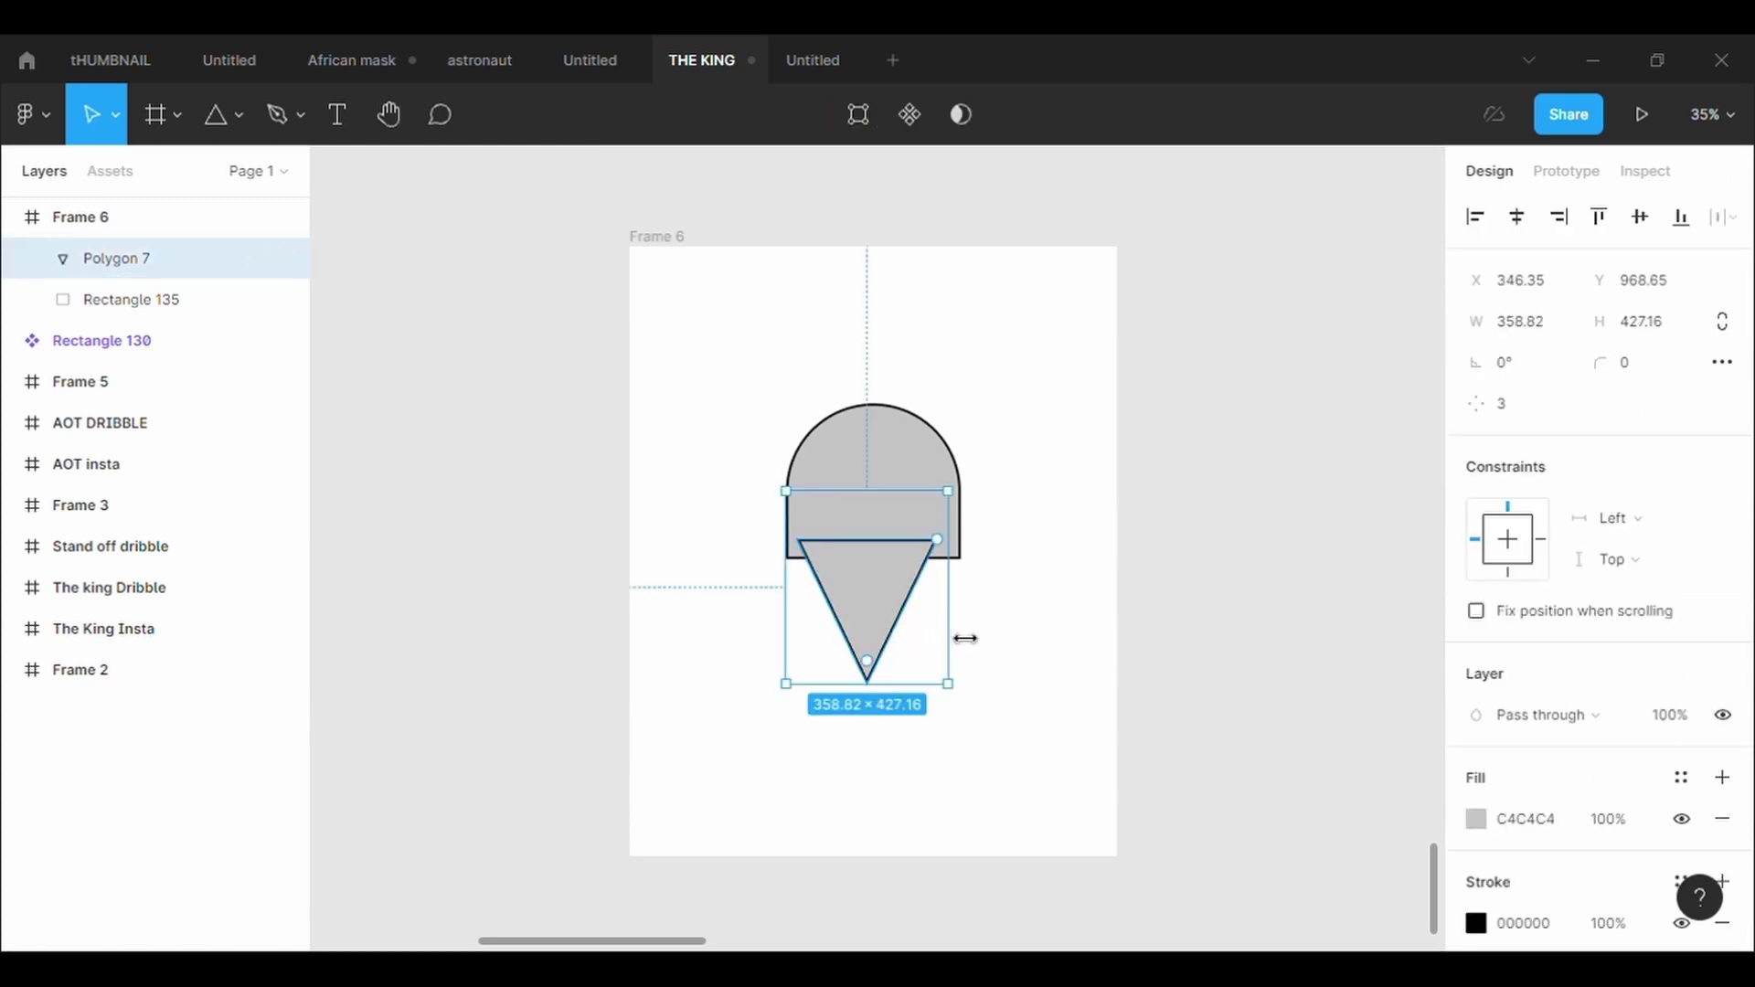
drag(965, 638, 978, 644)
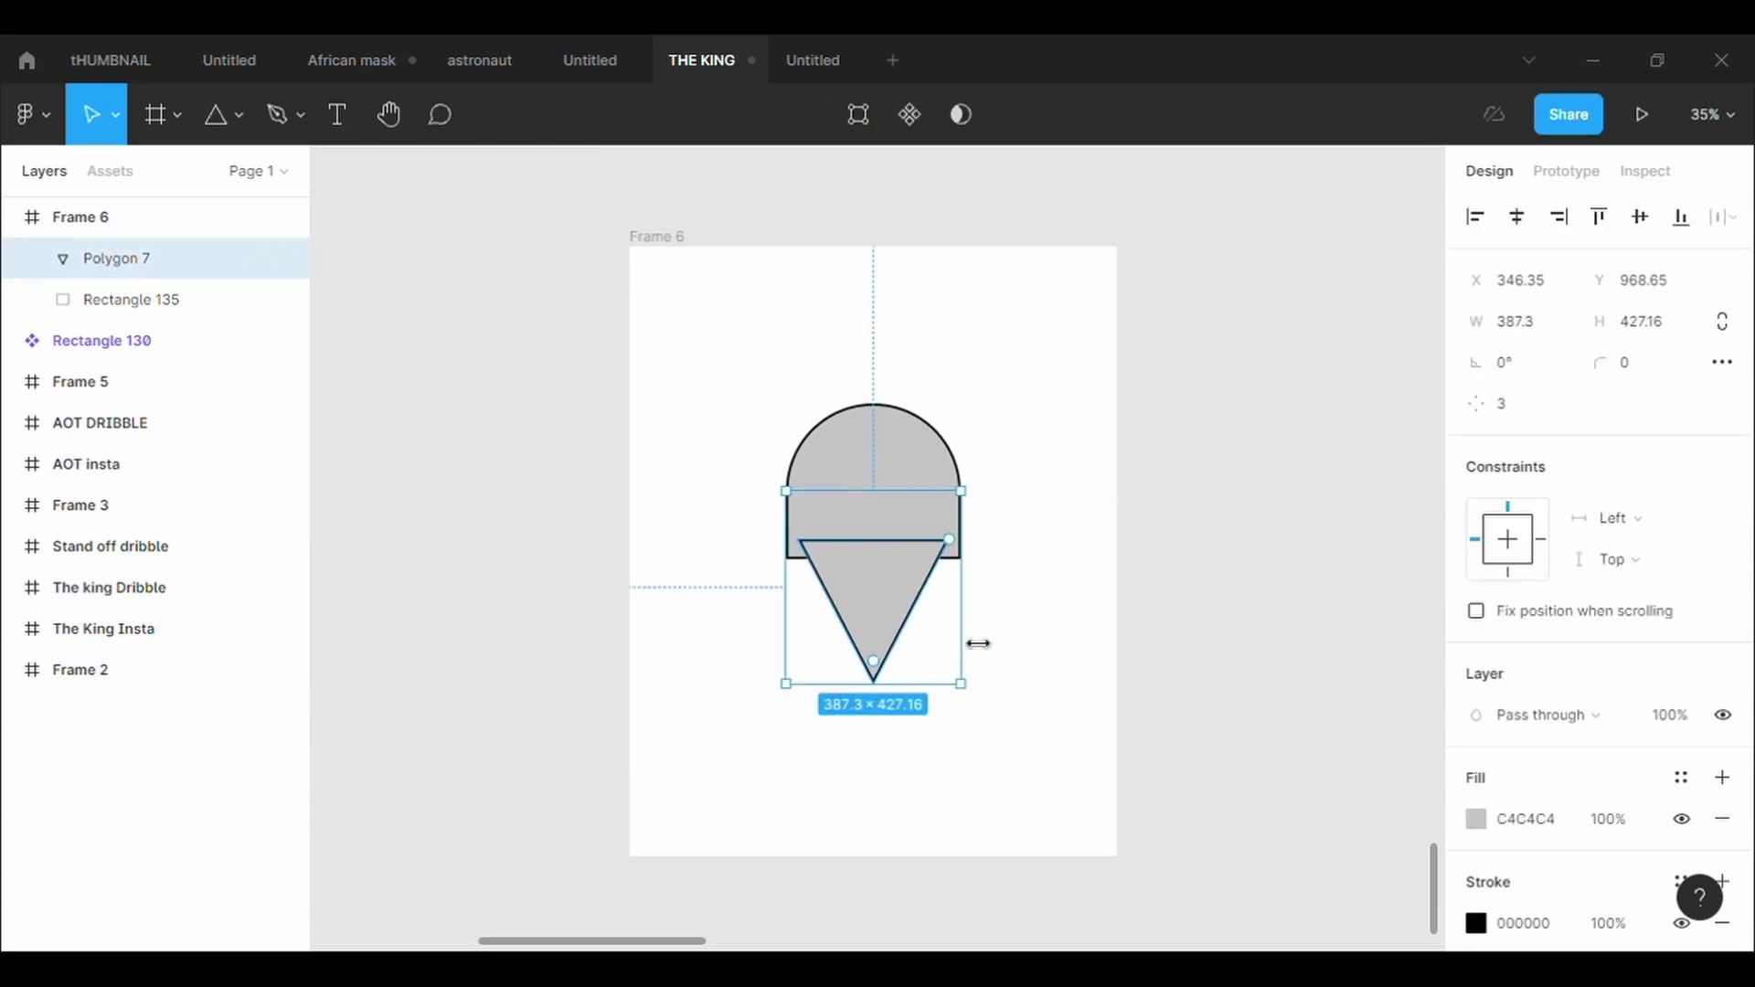
drag(905, 615, 889, 612)
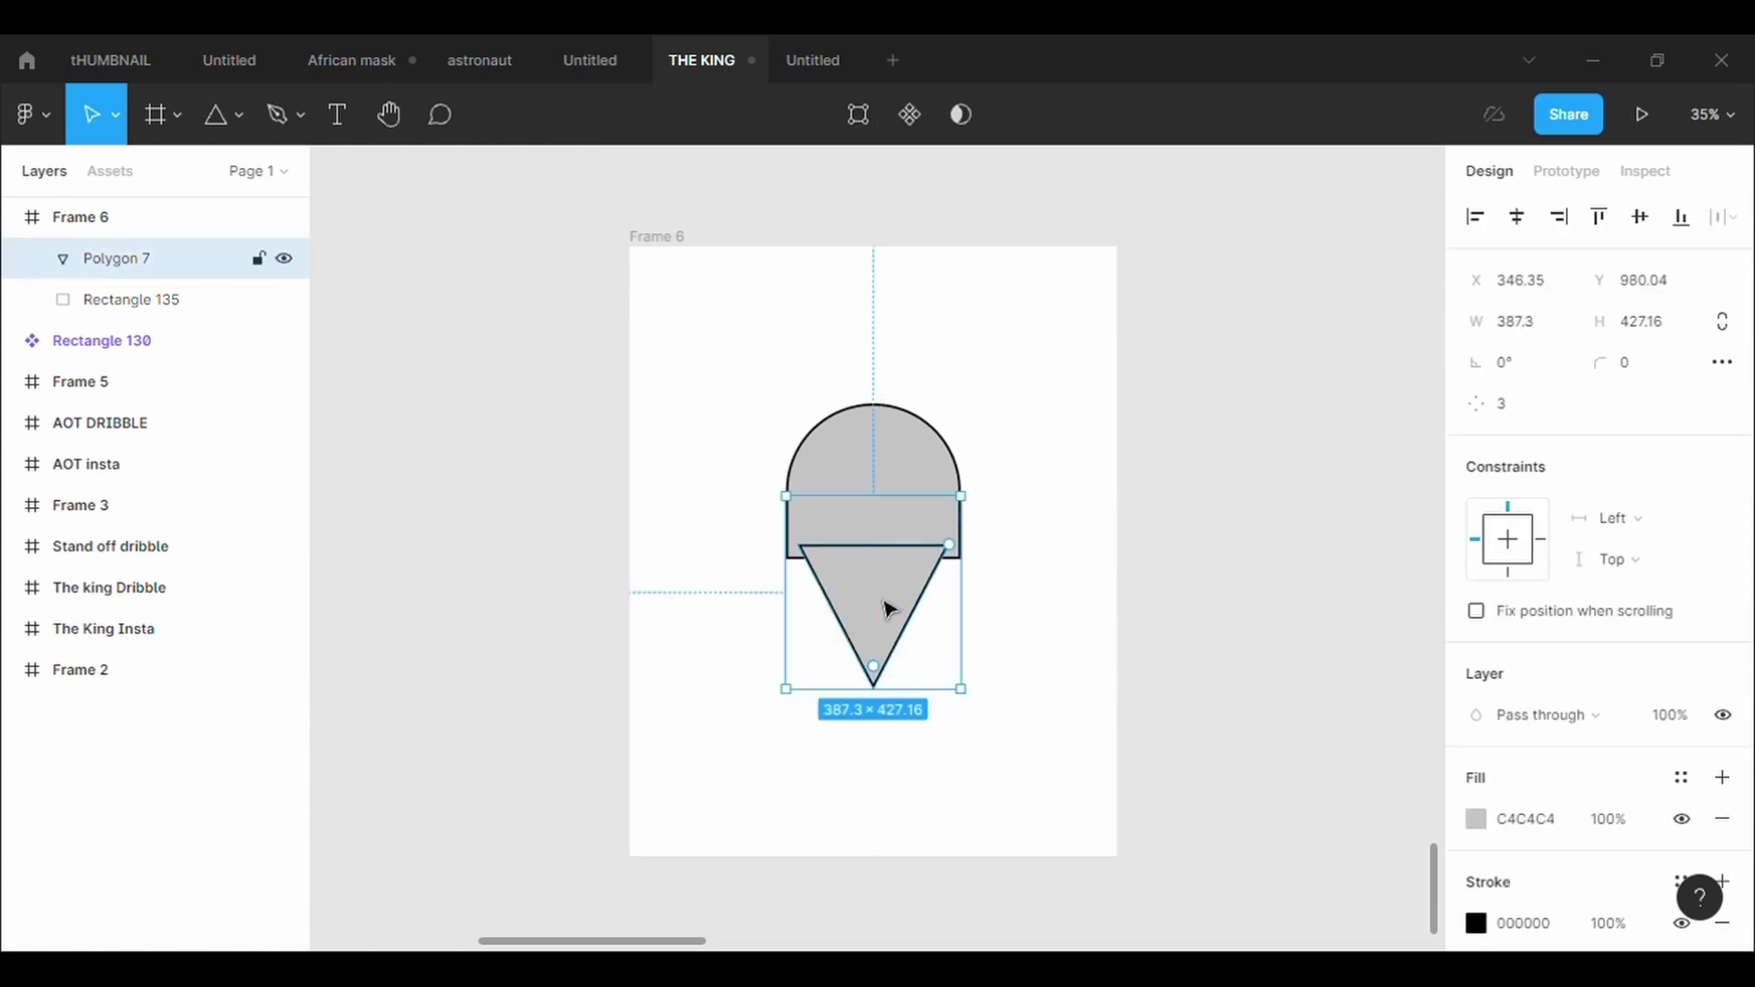
click(745, 406)
drag(758, 468, 1002, 689)
click(955, 117)
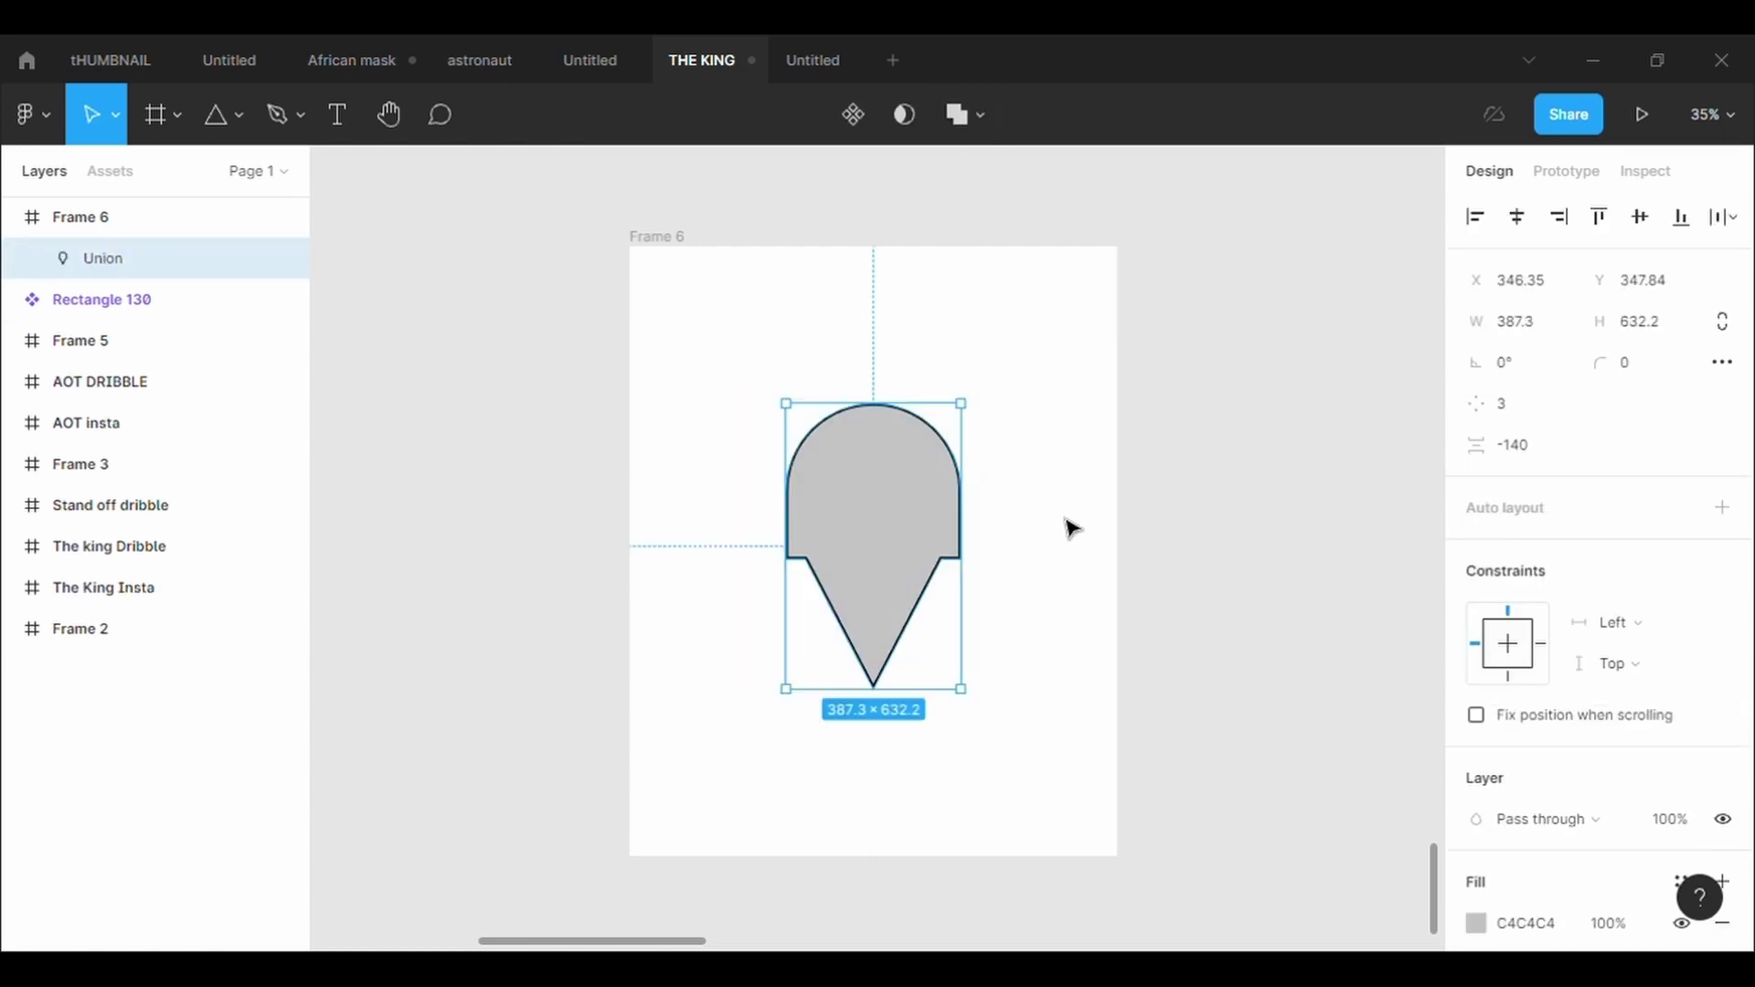
Enter and leave point editing on the arch and triangle inside the Union
double_click(912, 548)
key(Return)
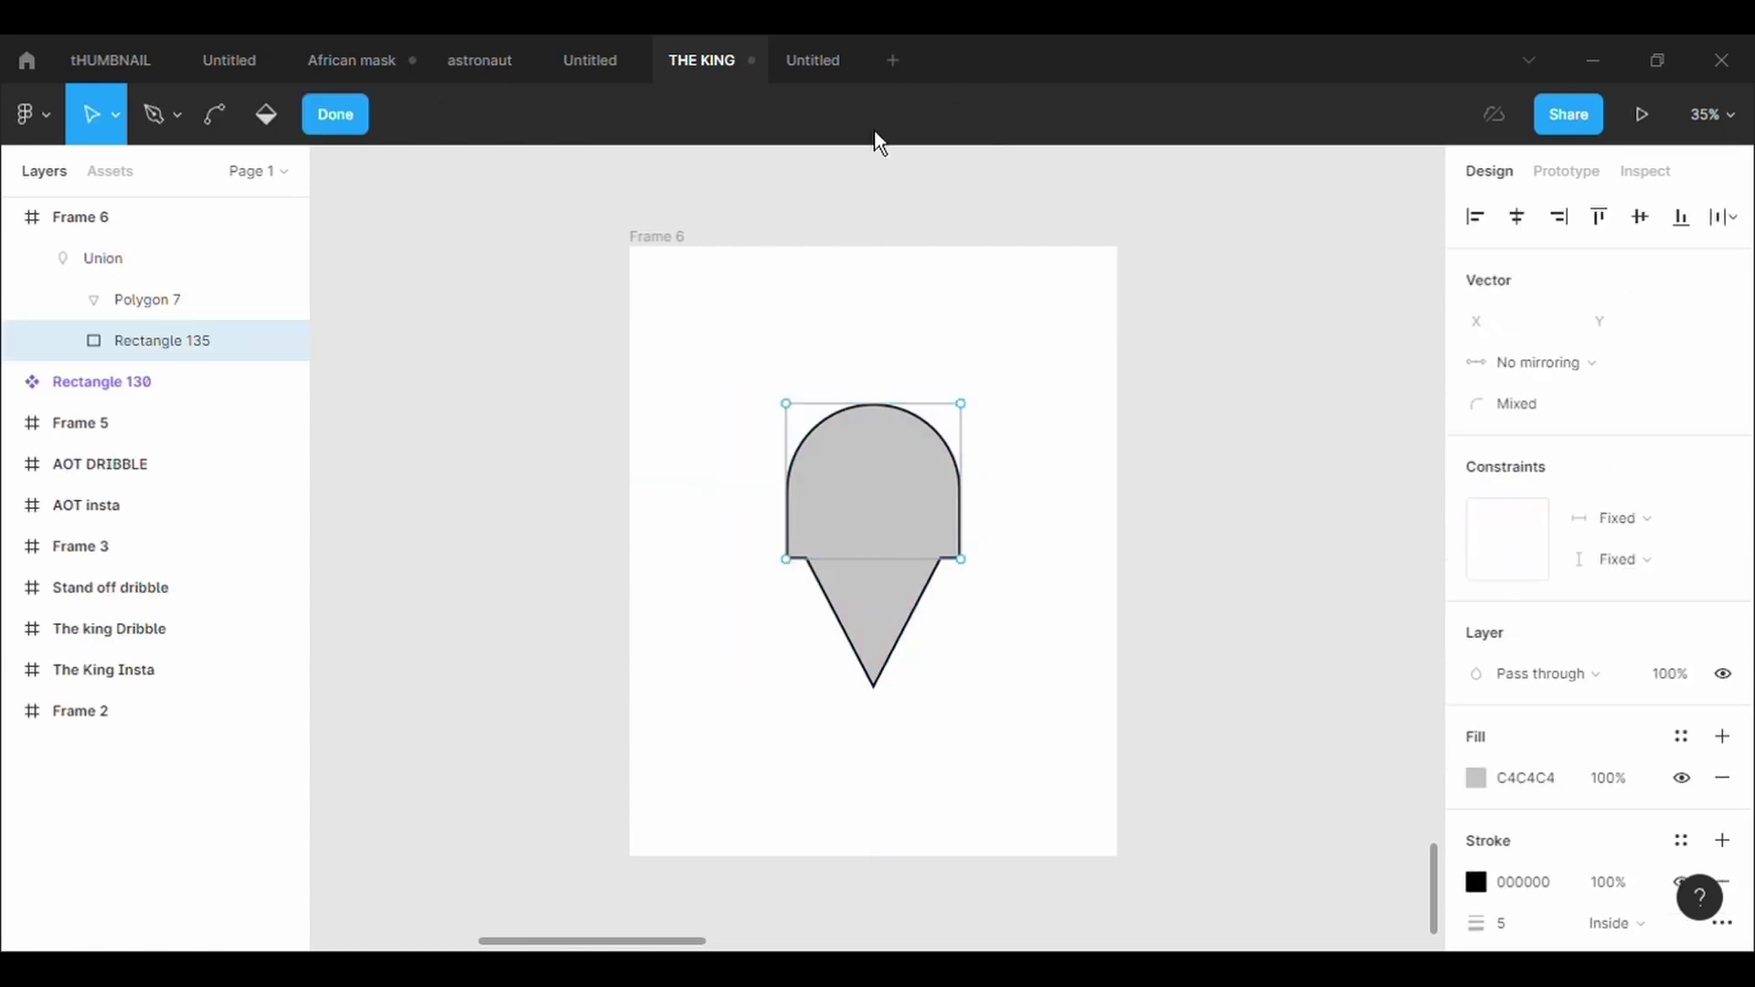
key(Escape)
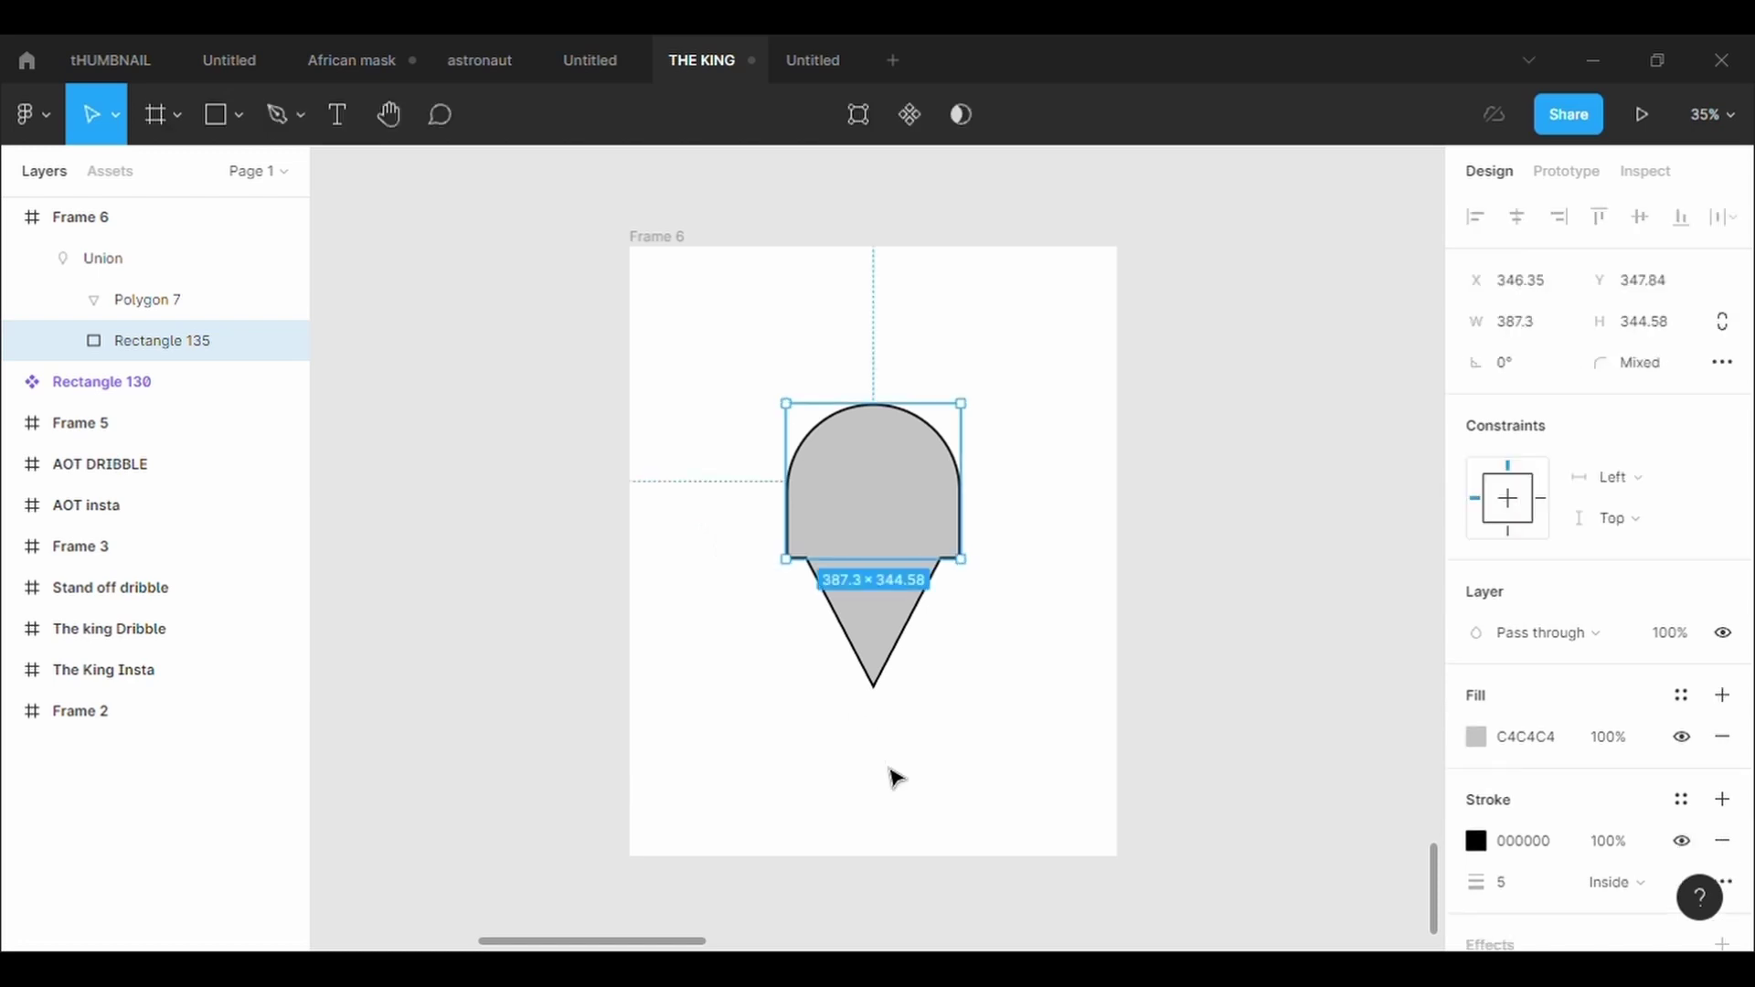
drag(713, 375, 1014, 782)
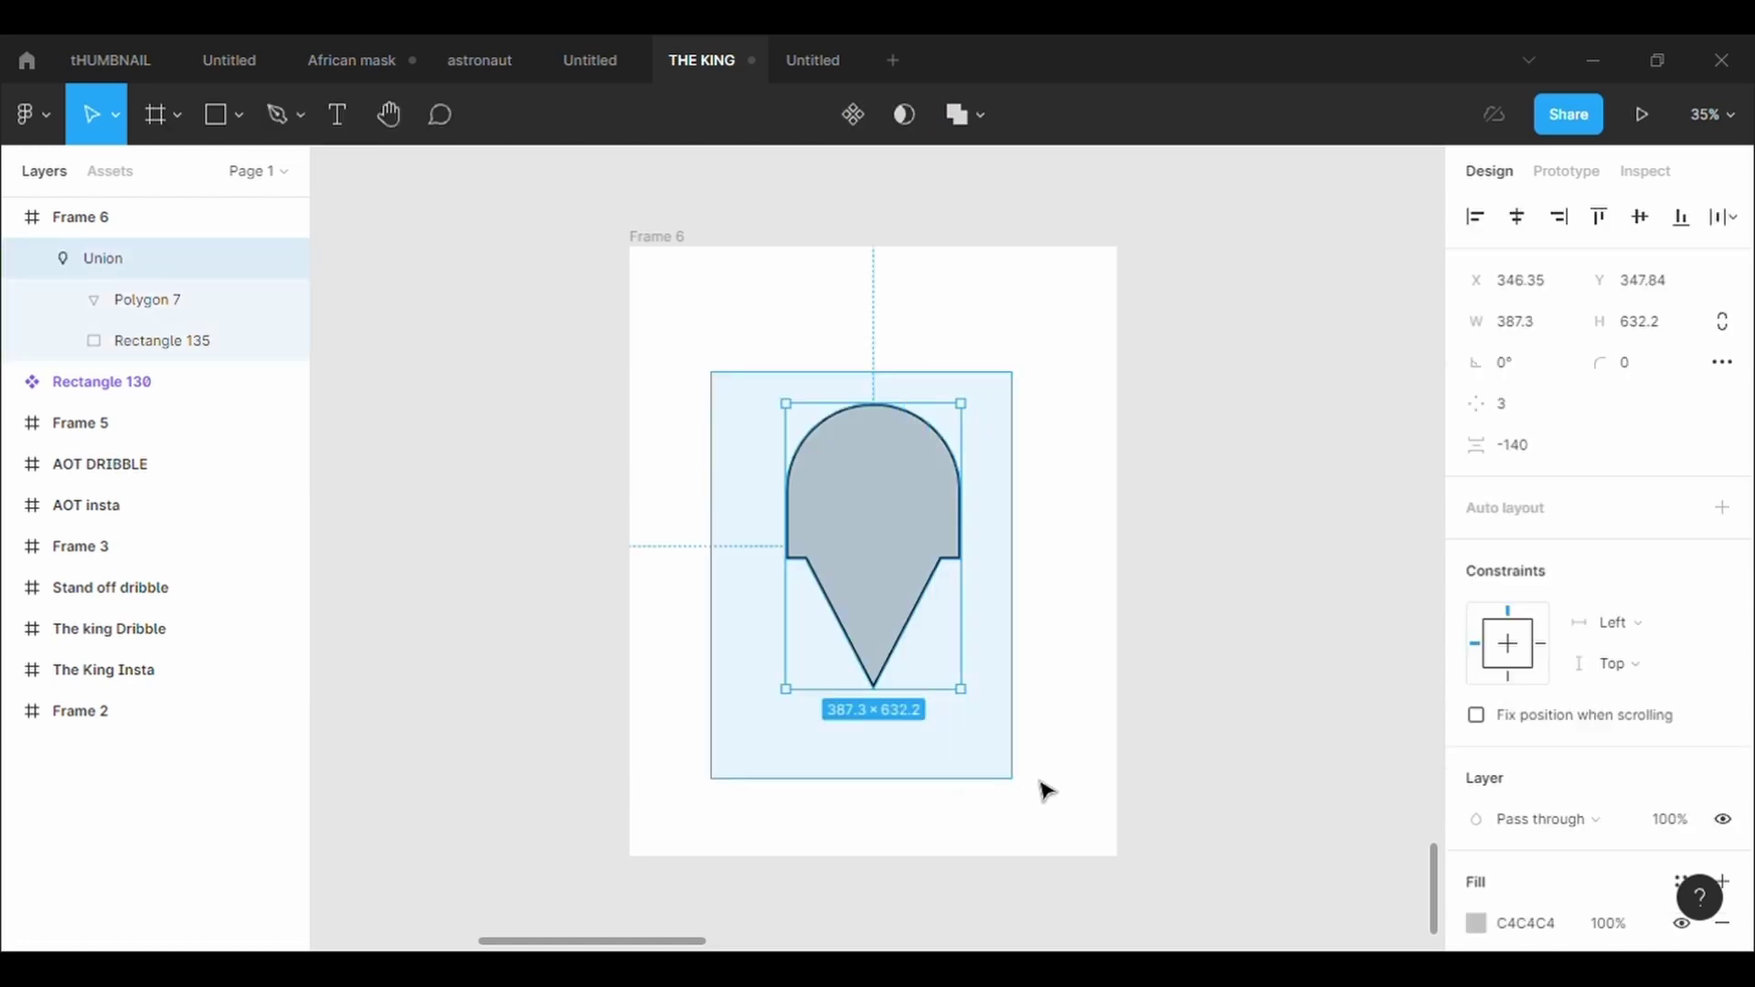
double_click(898, 592)
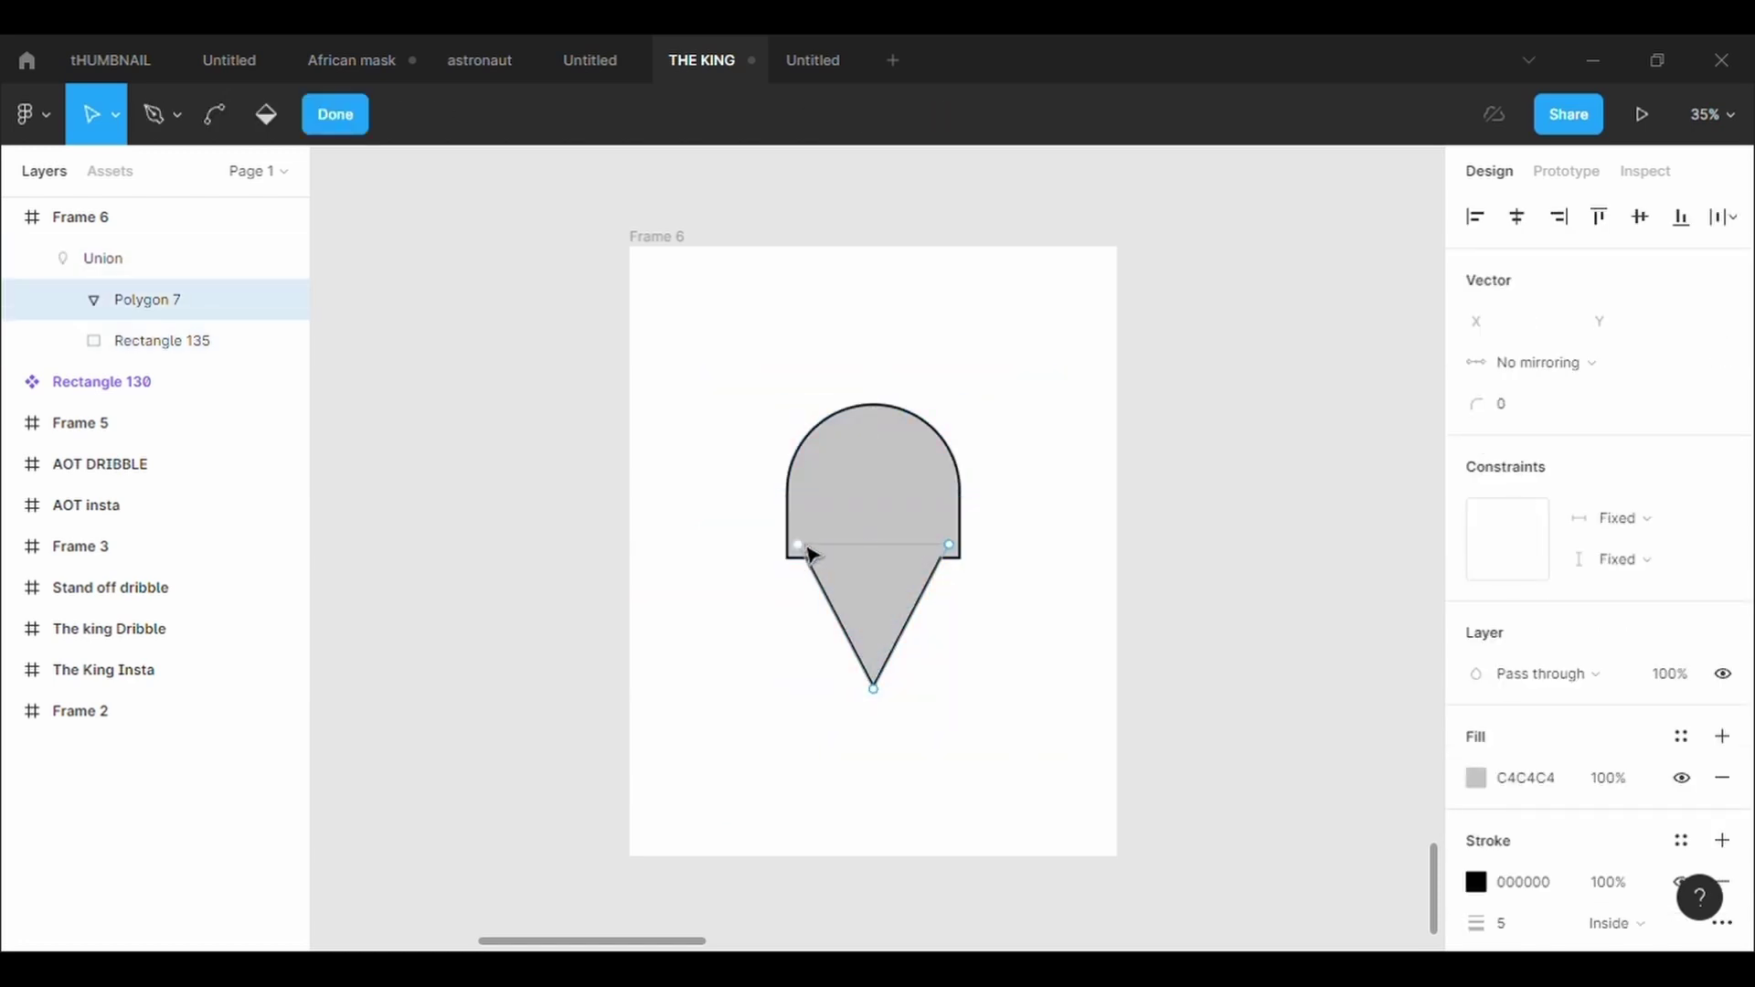
key(Escape)
Round the arch's bottom-left and bottom-right corners with a 50 radius
click(810, 470)
key(Return)
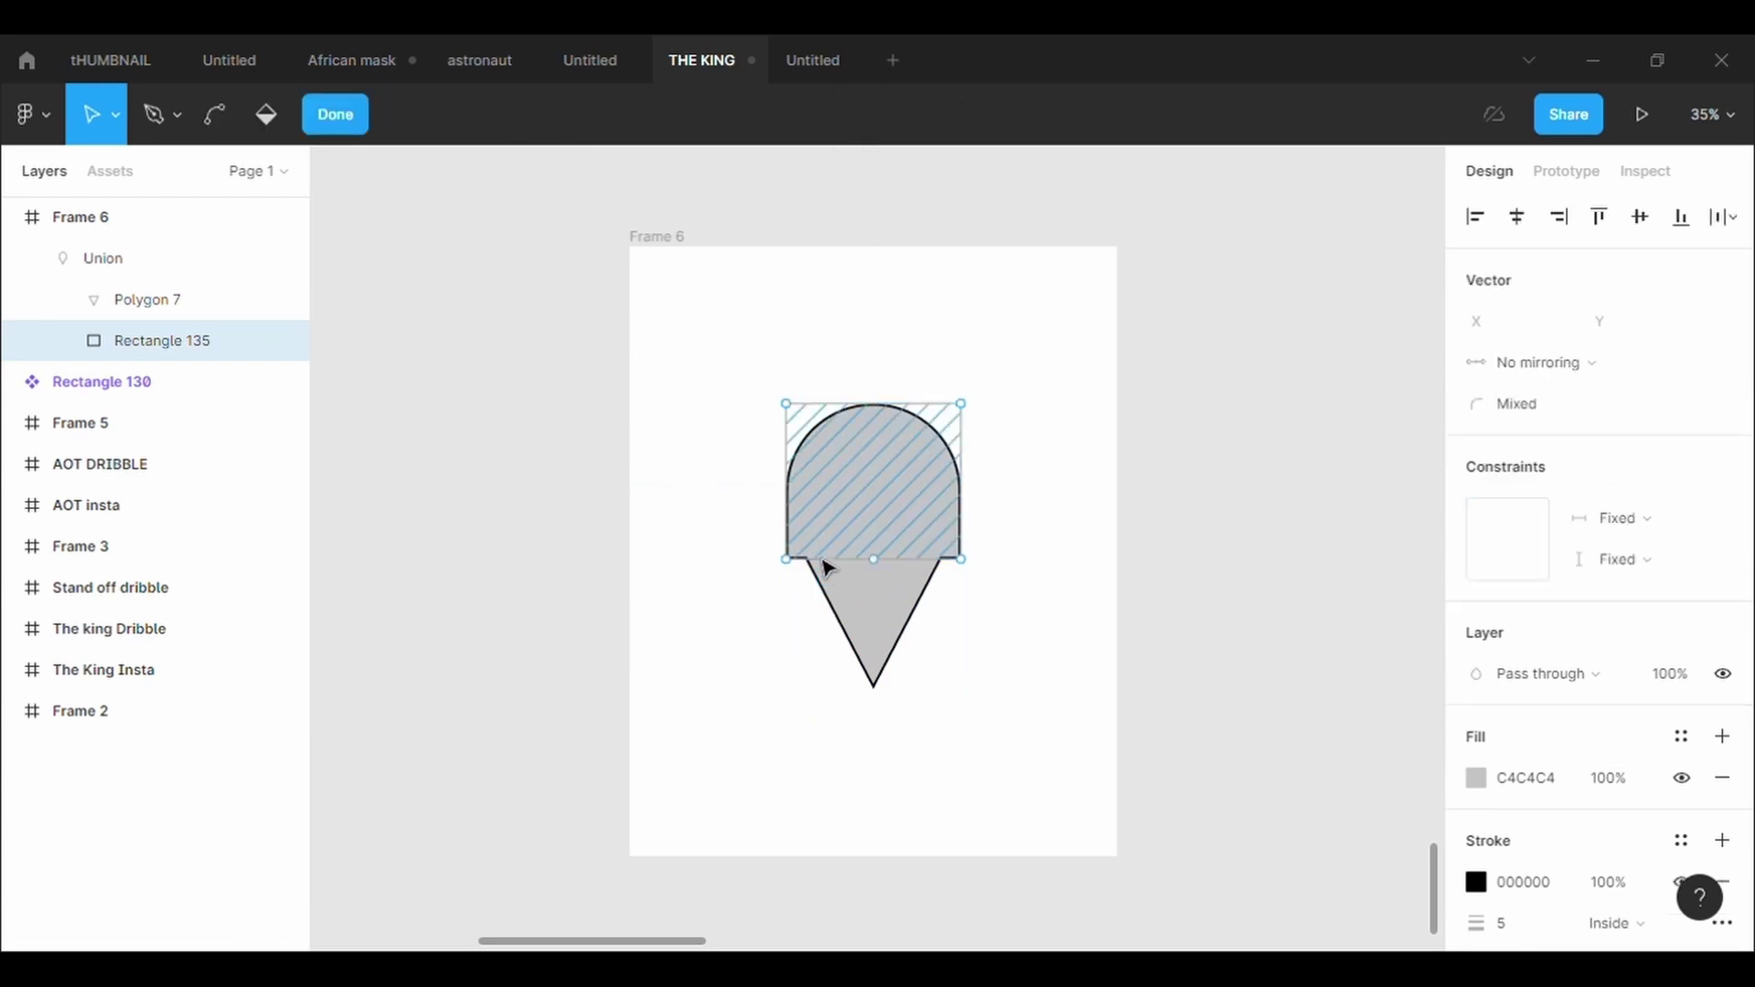
click(786, 558)
click(1556, 421)
text(5)
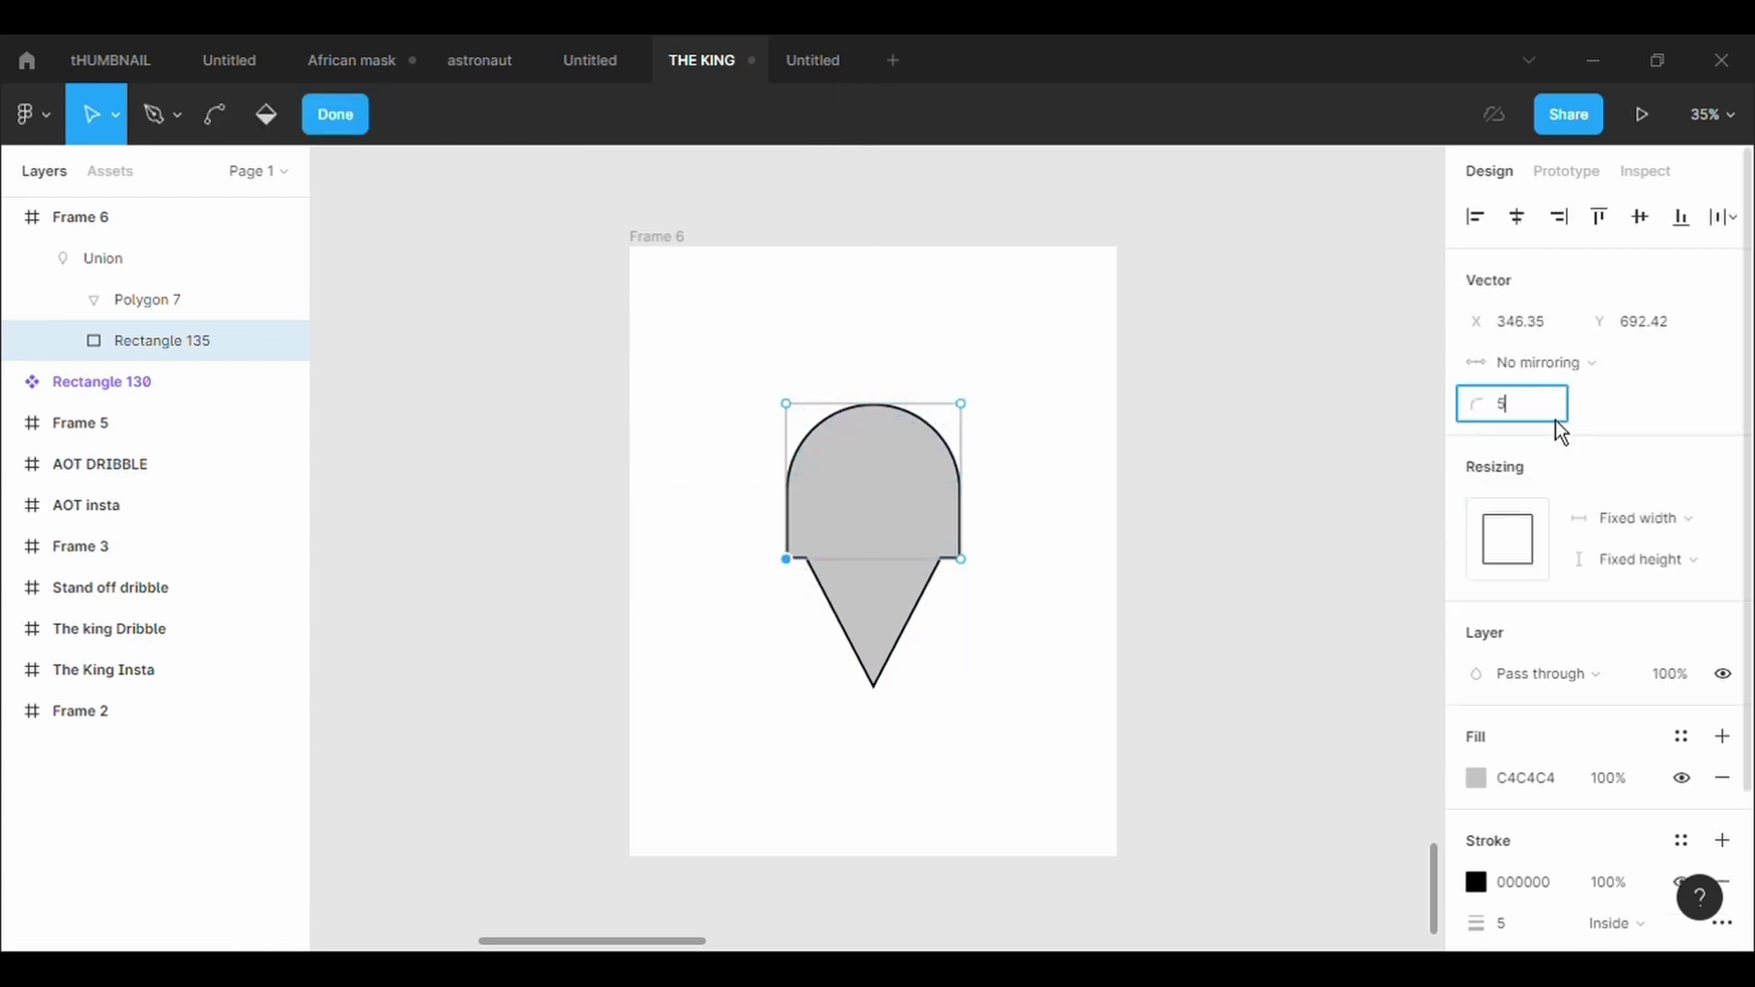
text(0)
key(Return)
click(960, 559)
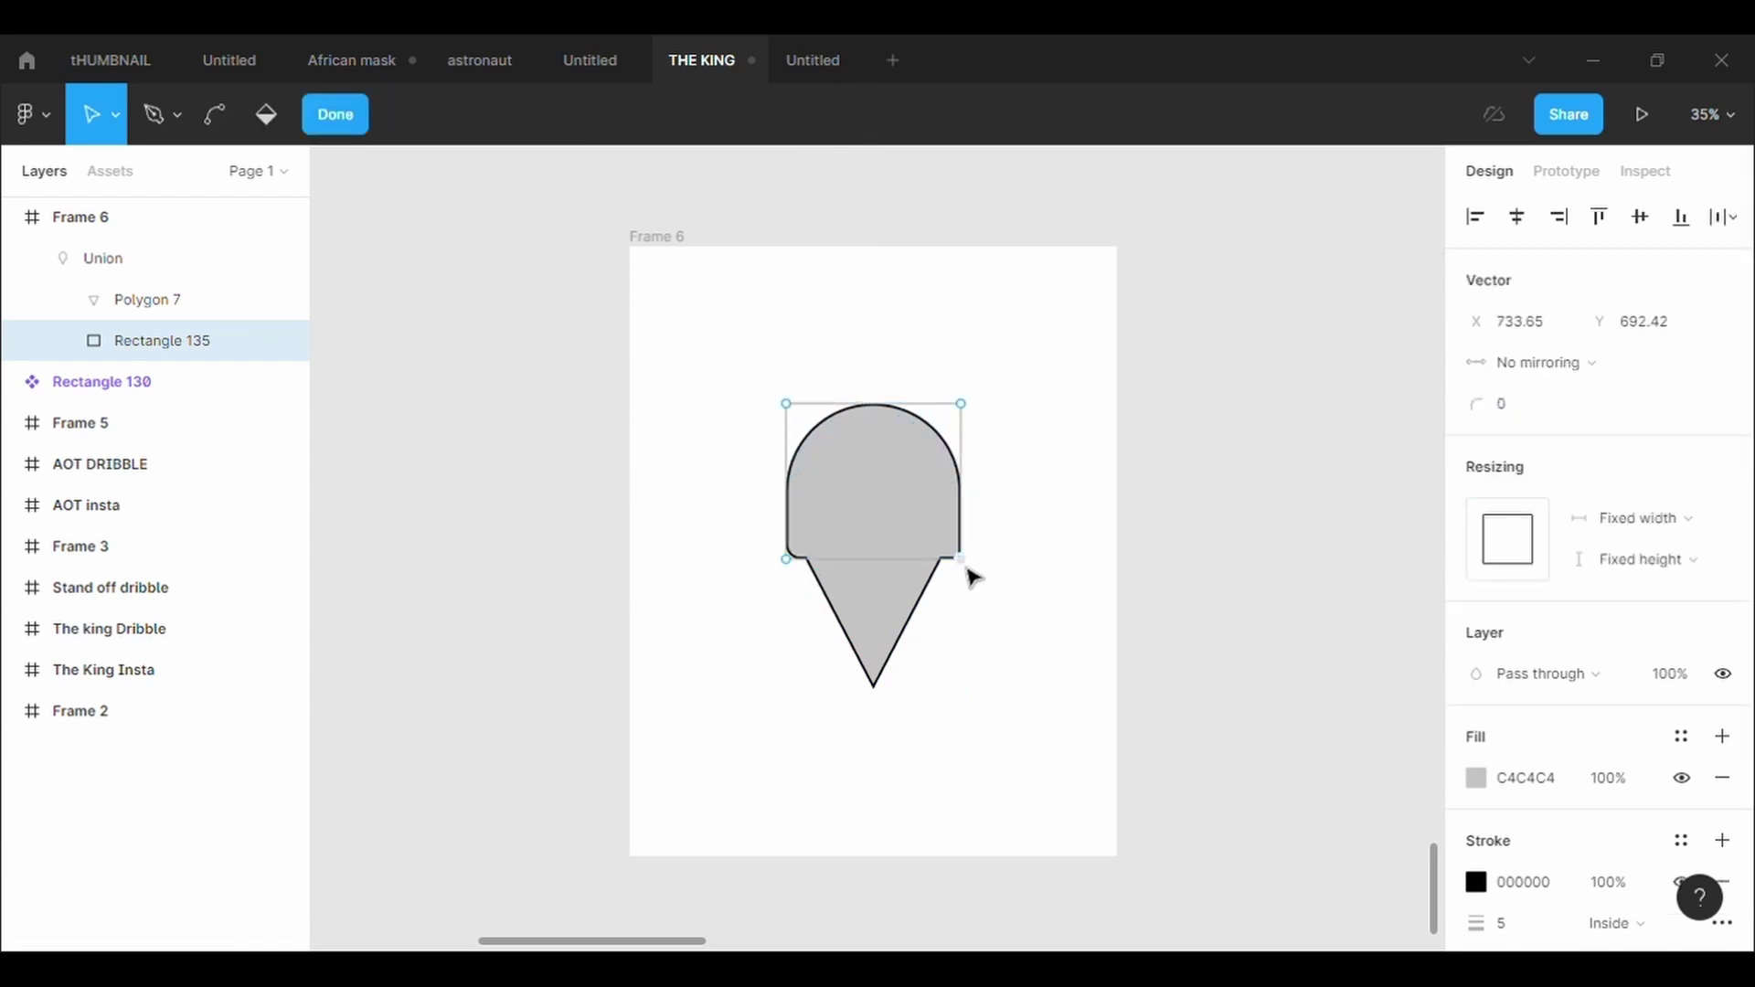
text(50)
key(Return)
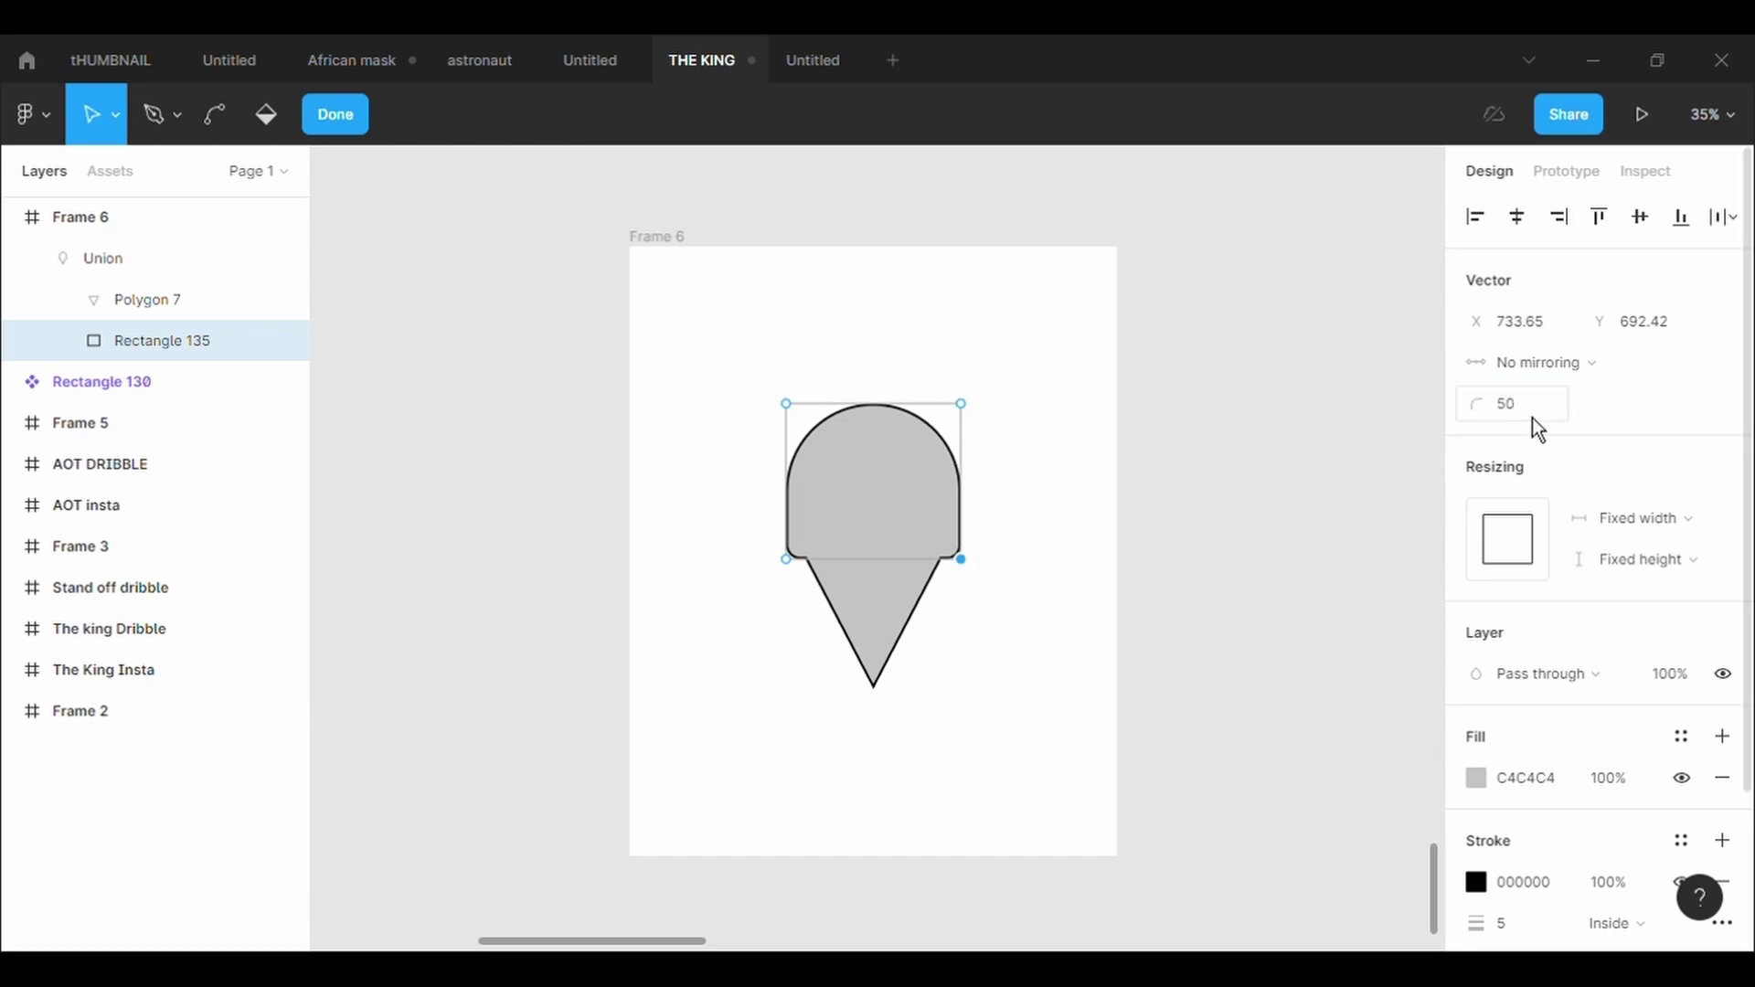
click(951, 729)
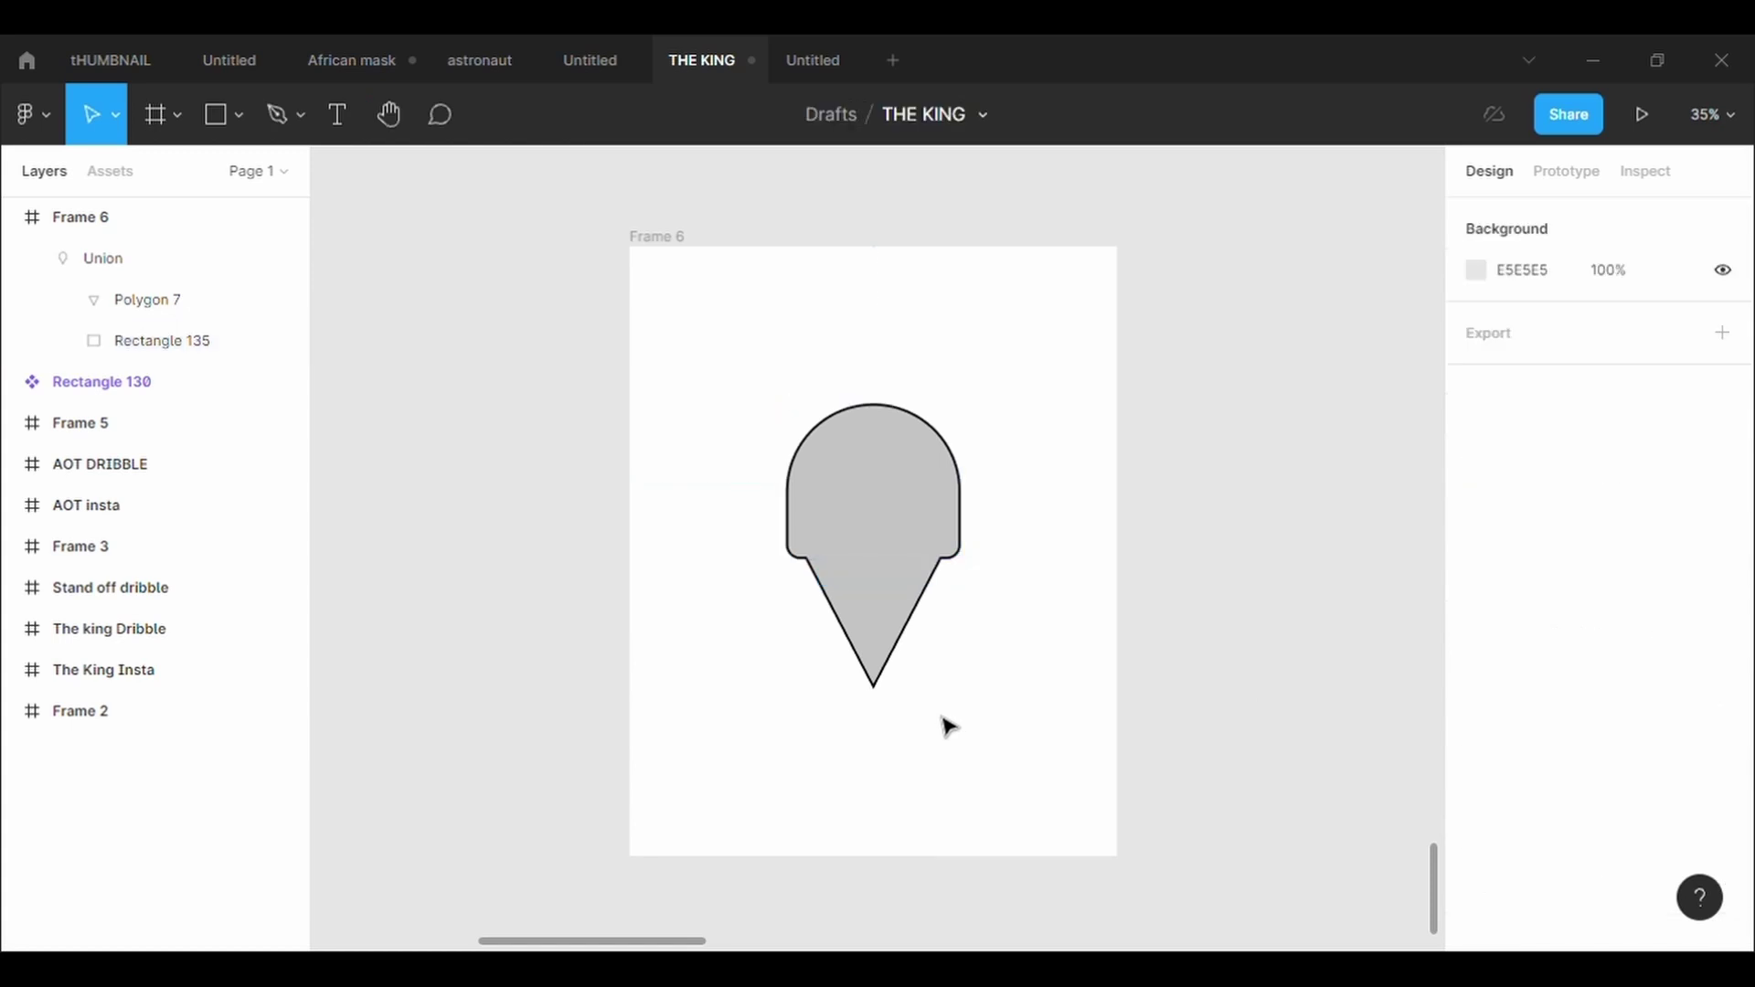
Give the triangle's two tip points a 1000 corner radius
double_click(898, 667)
click(859, 112)
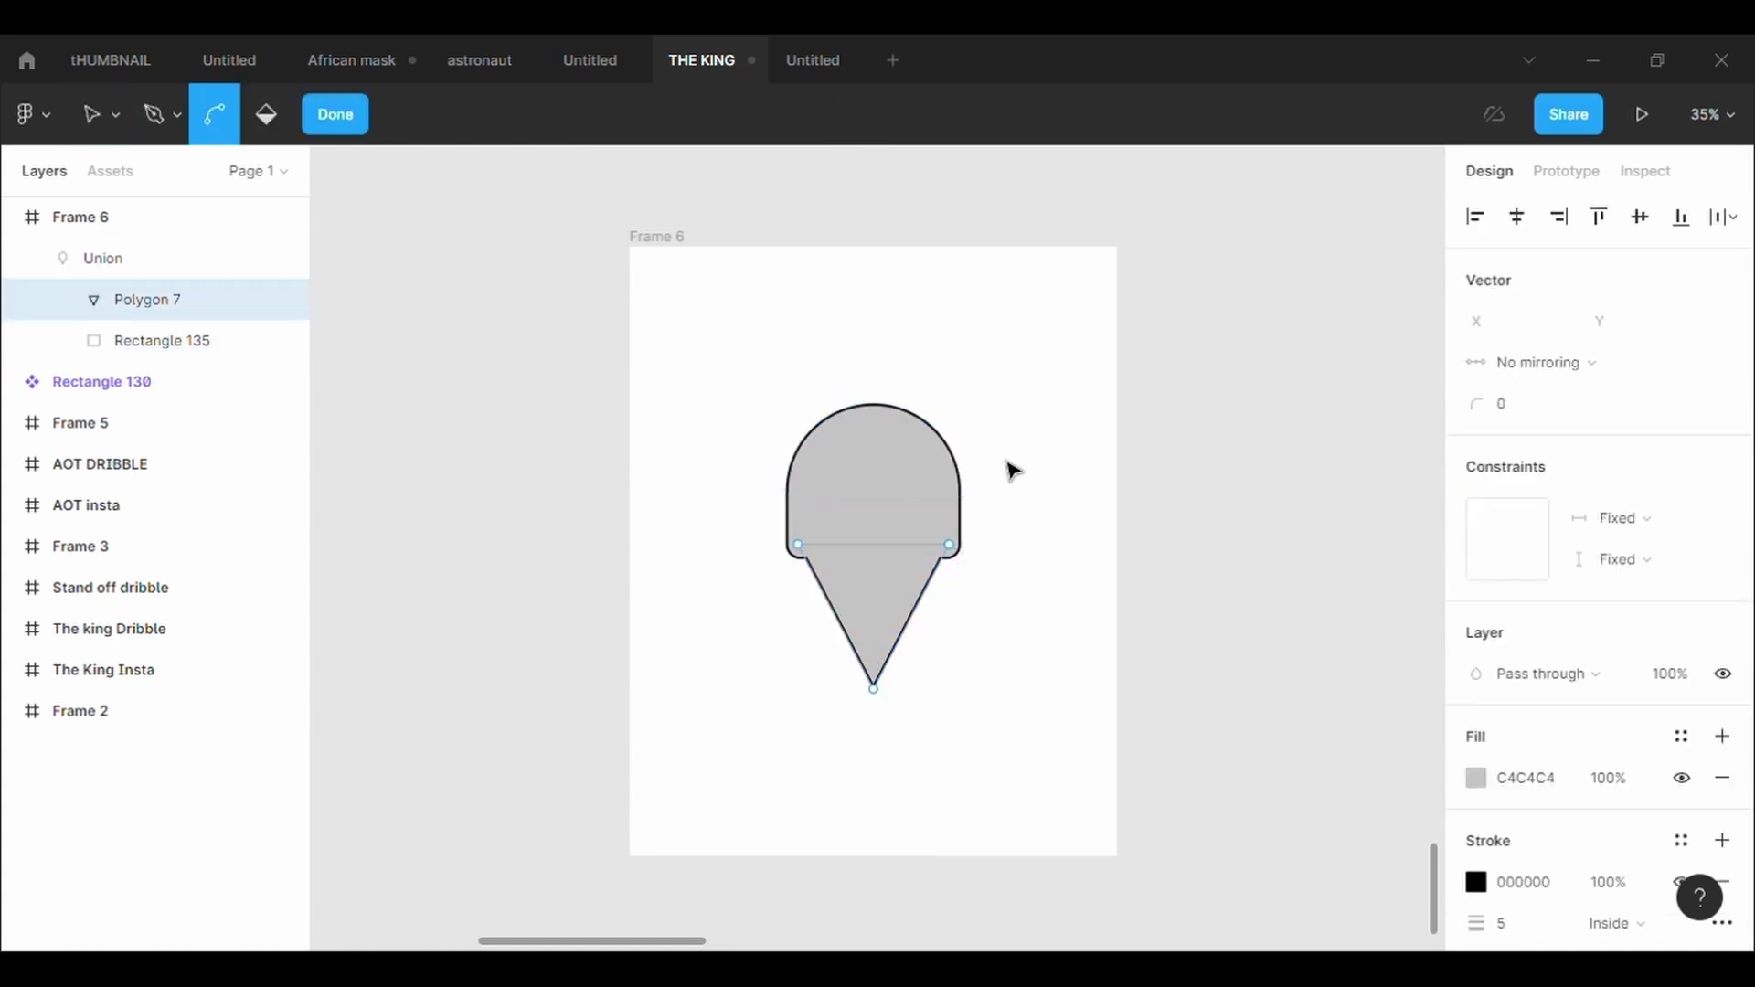
scroll(1011, 469, up, 3)
scroll(1010, 470, down, 2)
drag(925, 513, 944, 536)
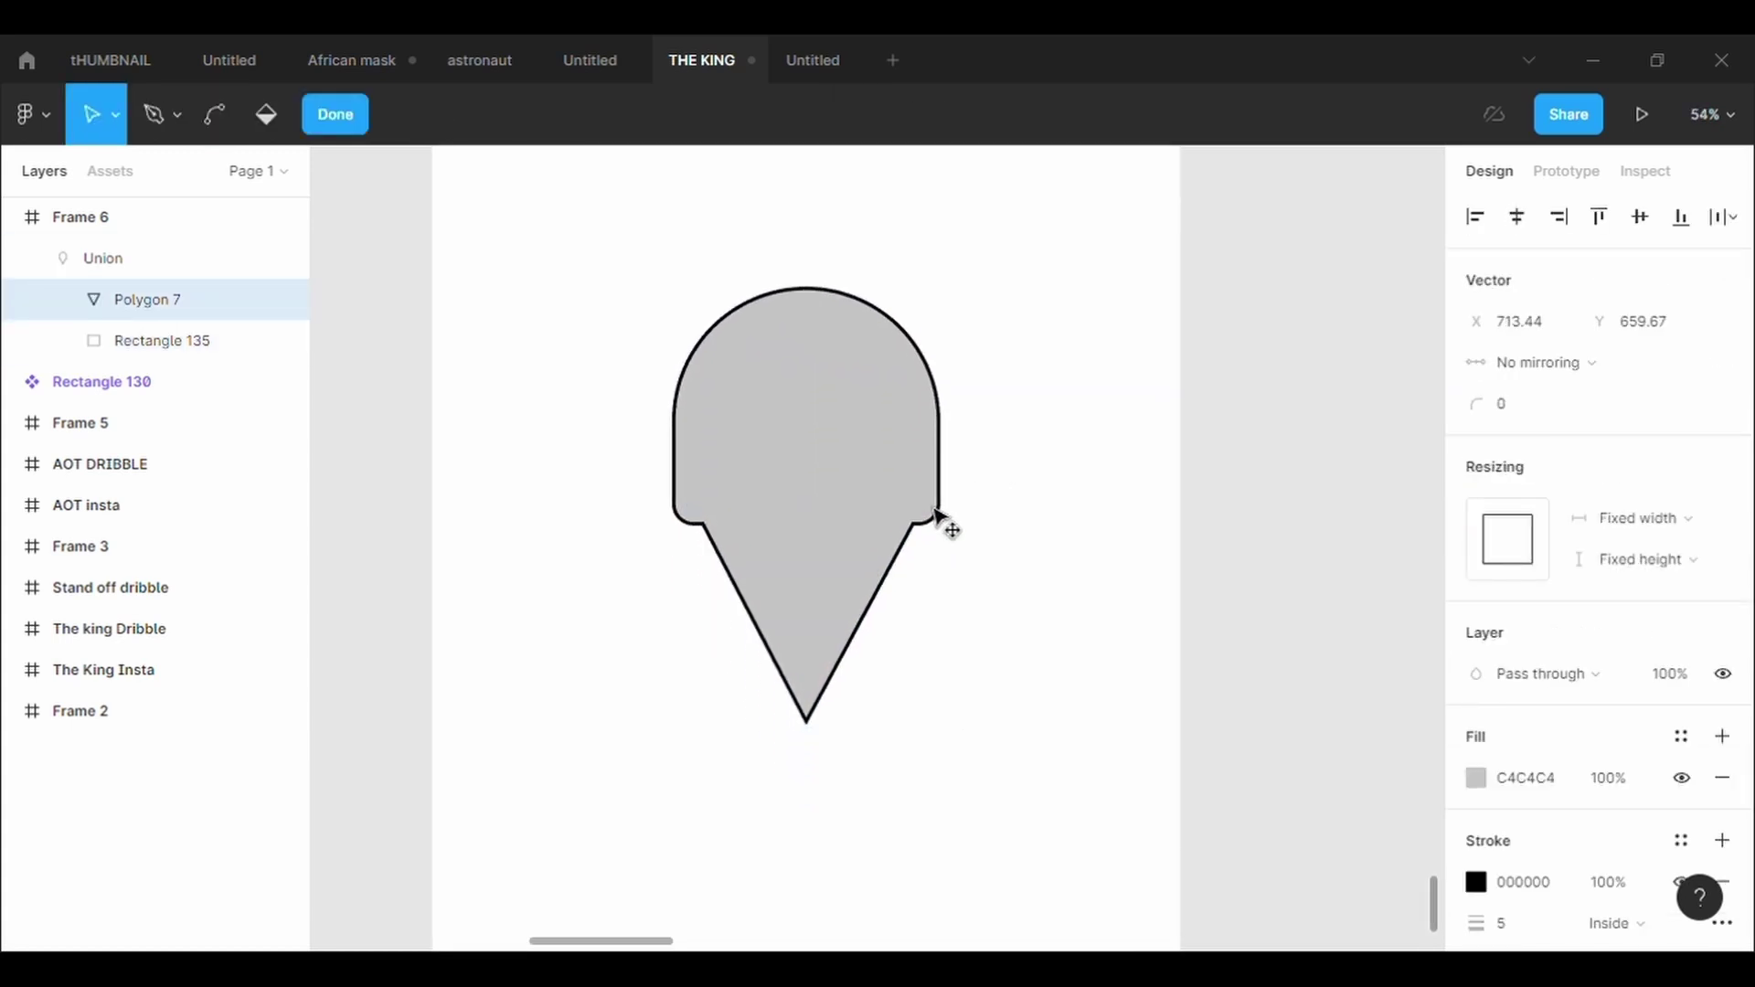
click(808, 727)
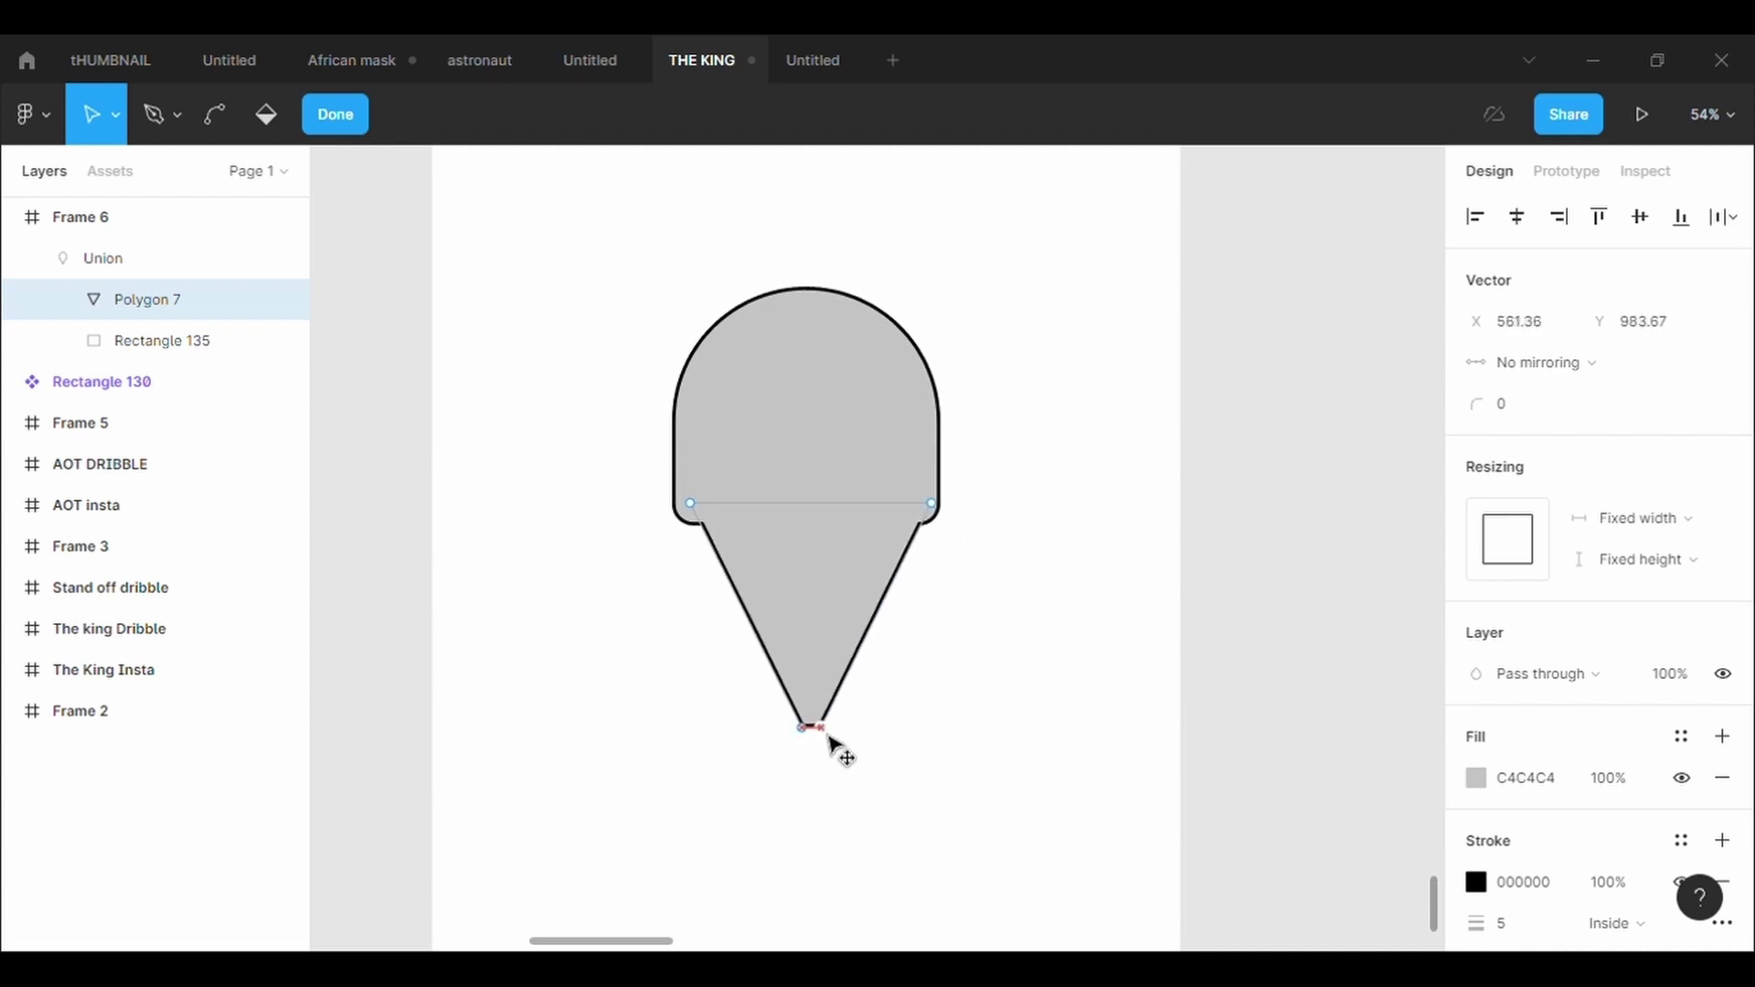
shift+click(821, 727)
click(1545, 419)
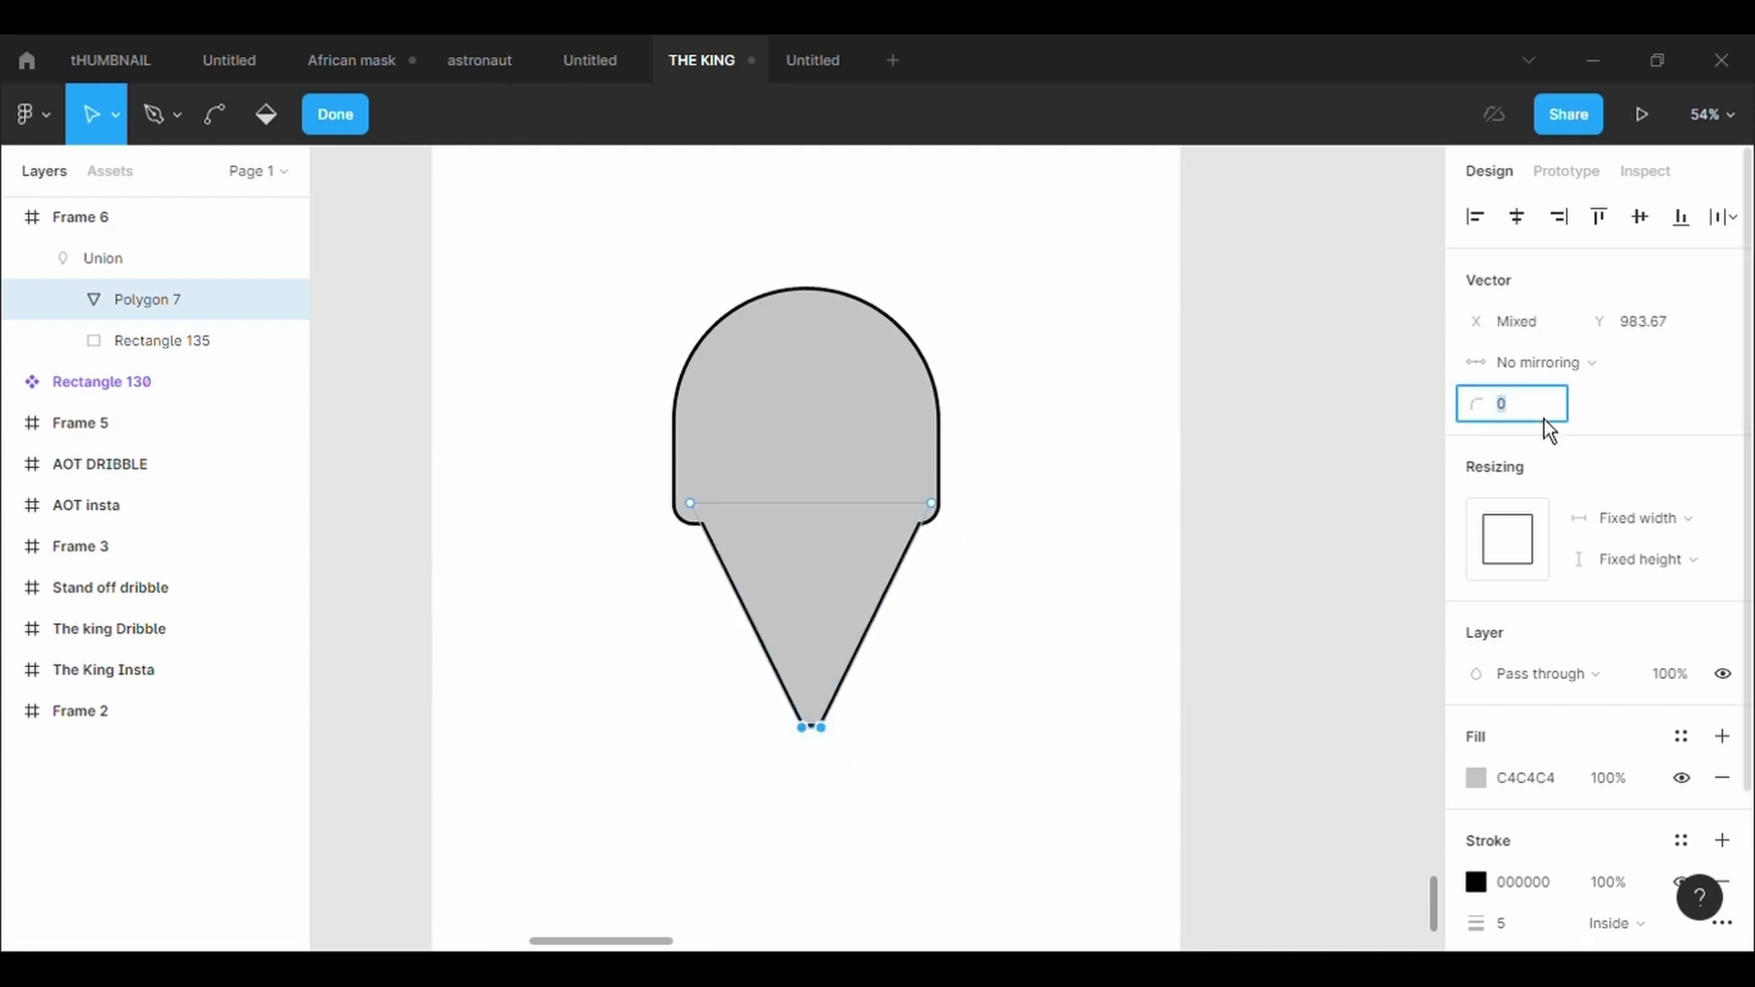
text(1000)
key(Return)
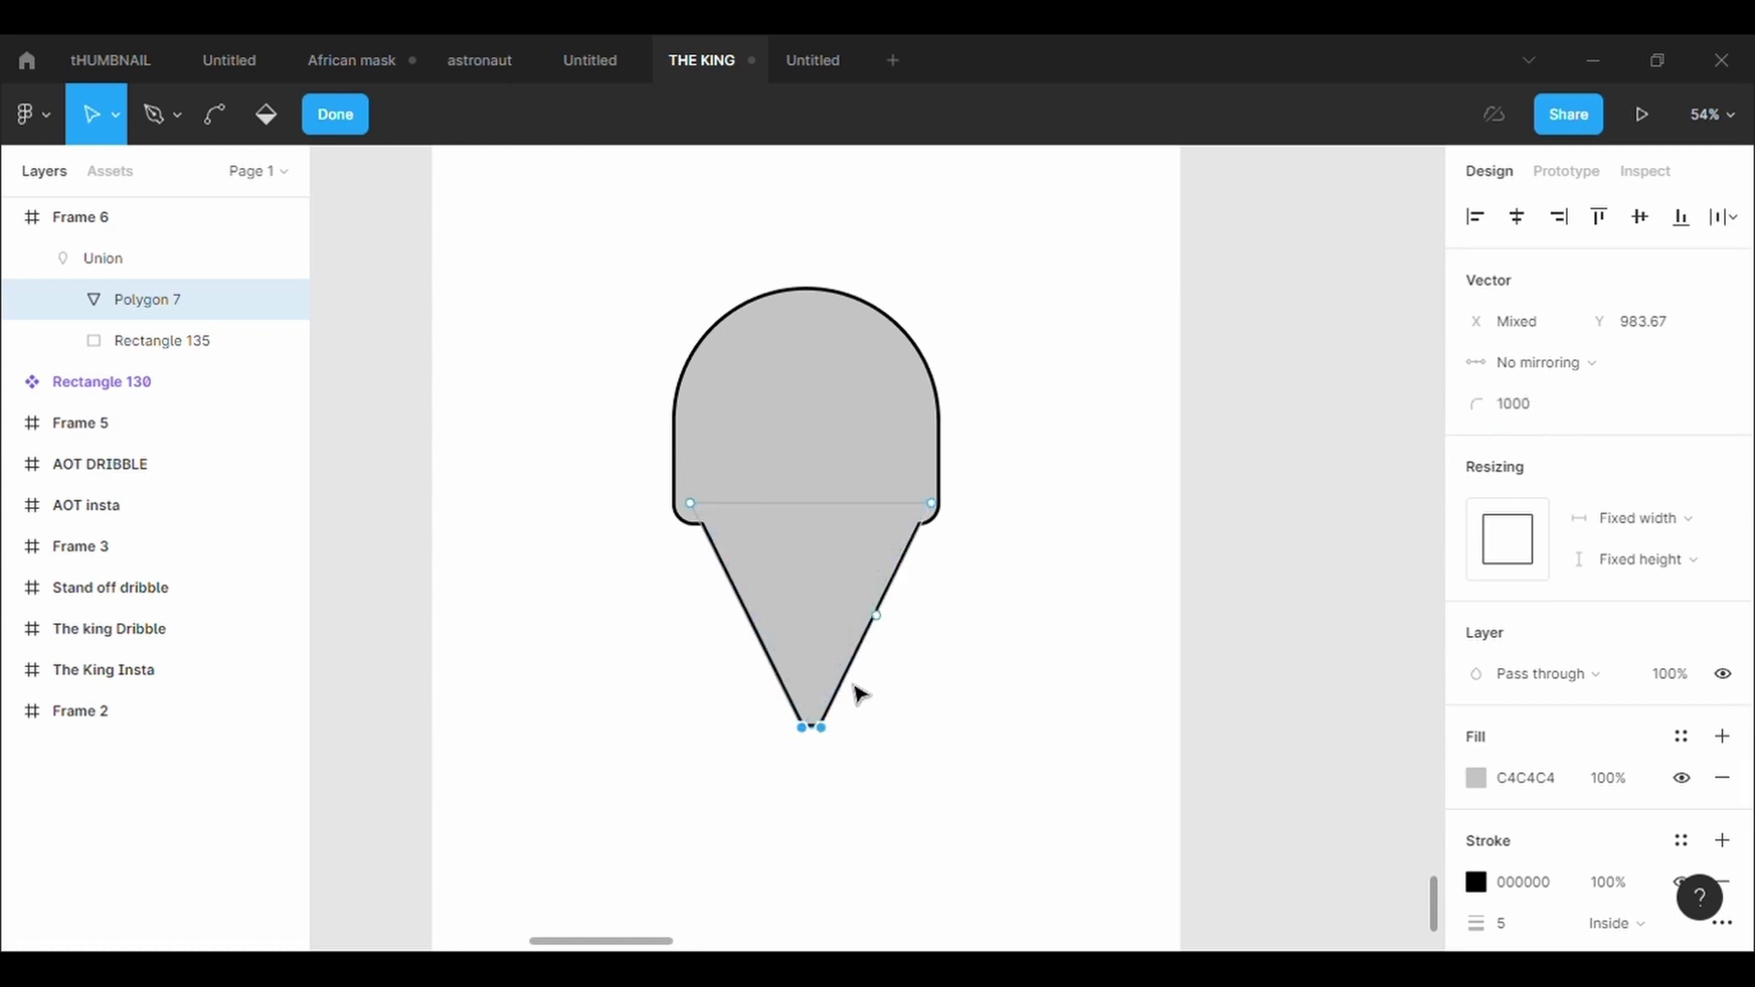
Pull the tip points together into a small rounded drip-like tip
drag(820, 728, 833, 705)
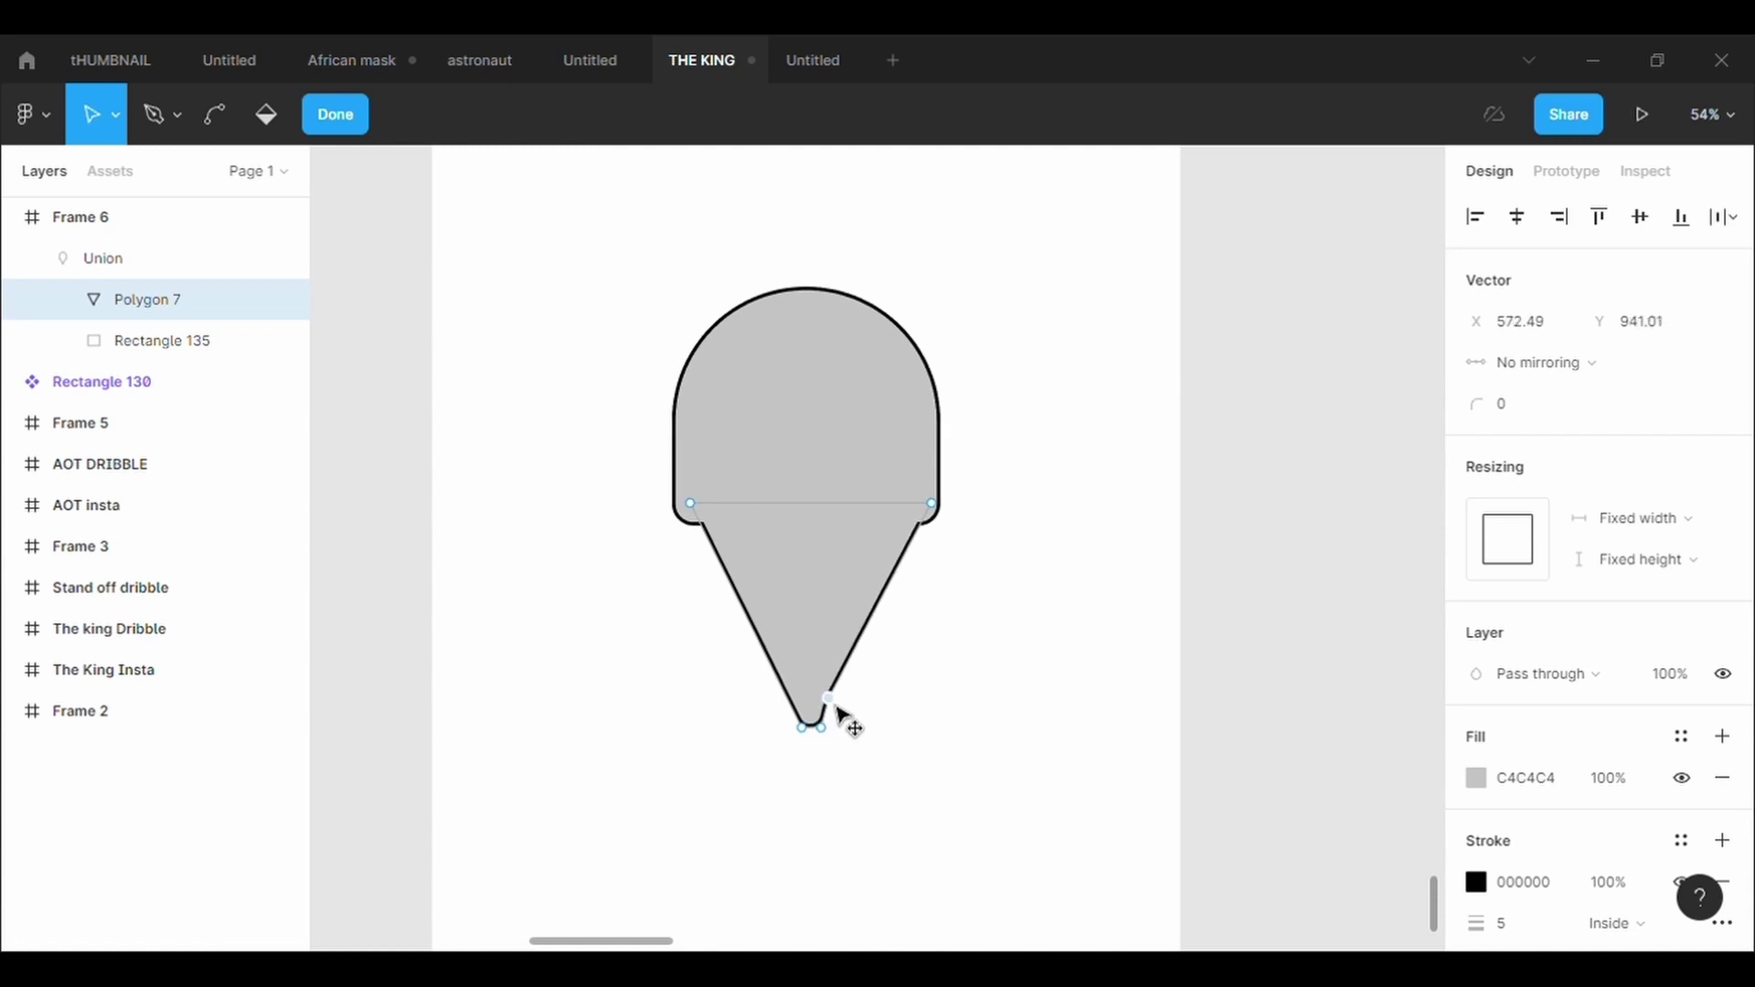
click(774, 659)
drag(774, 661, 806, 722)
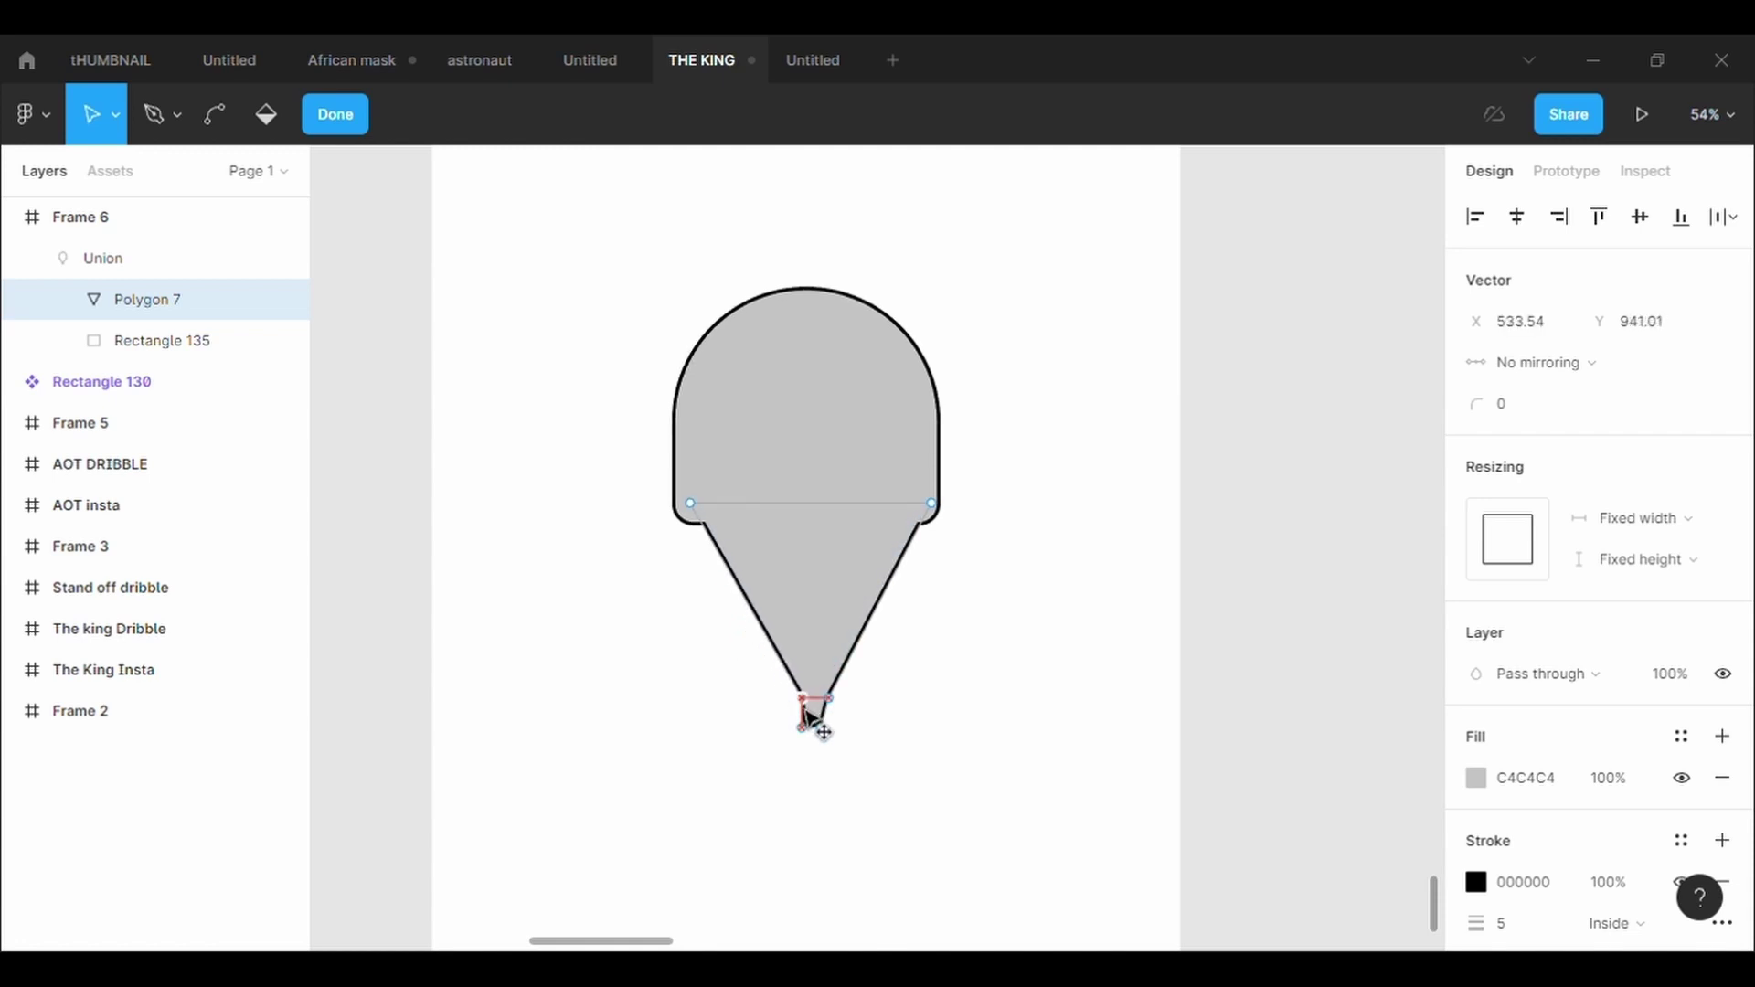
key(Escape)
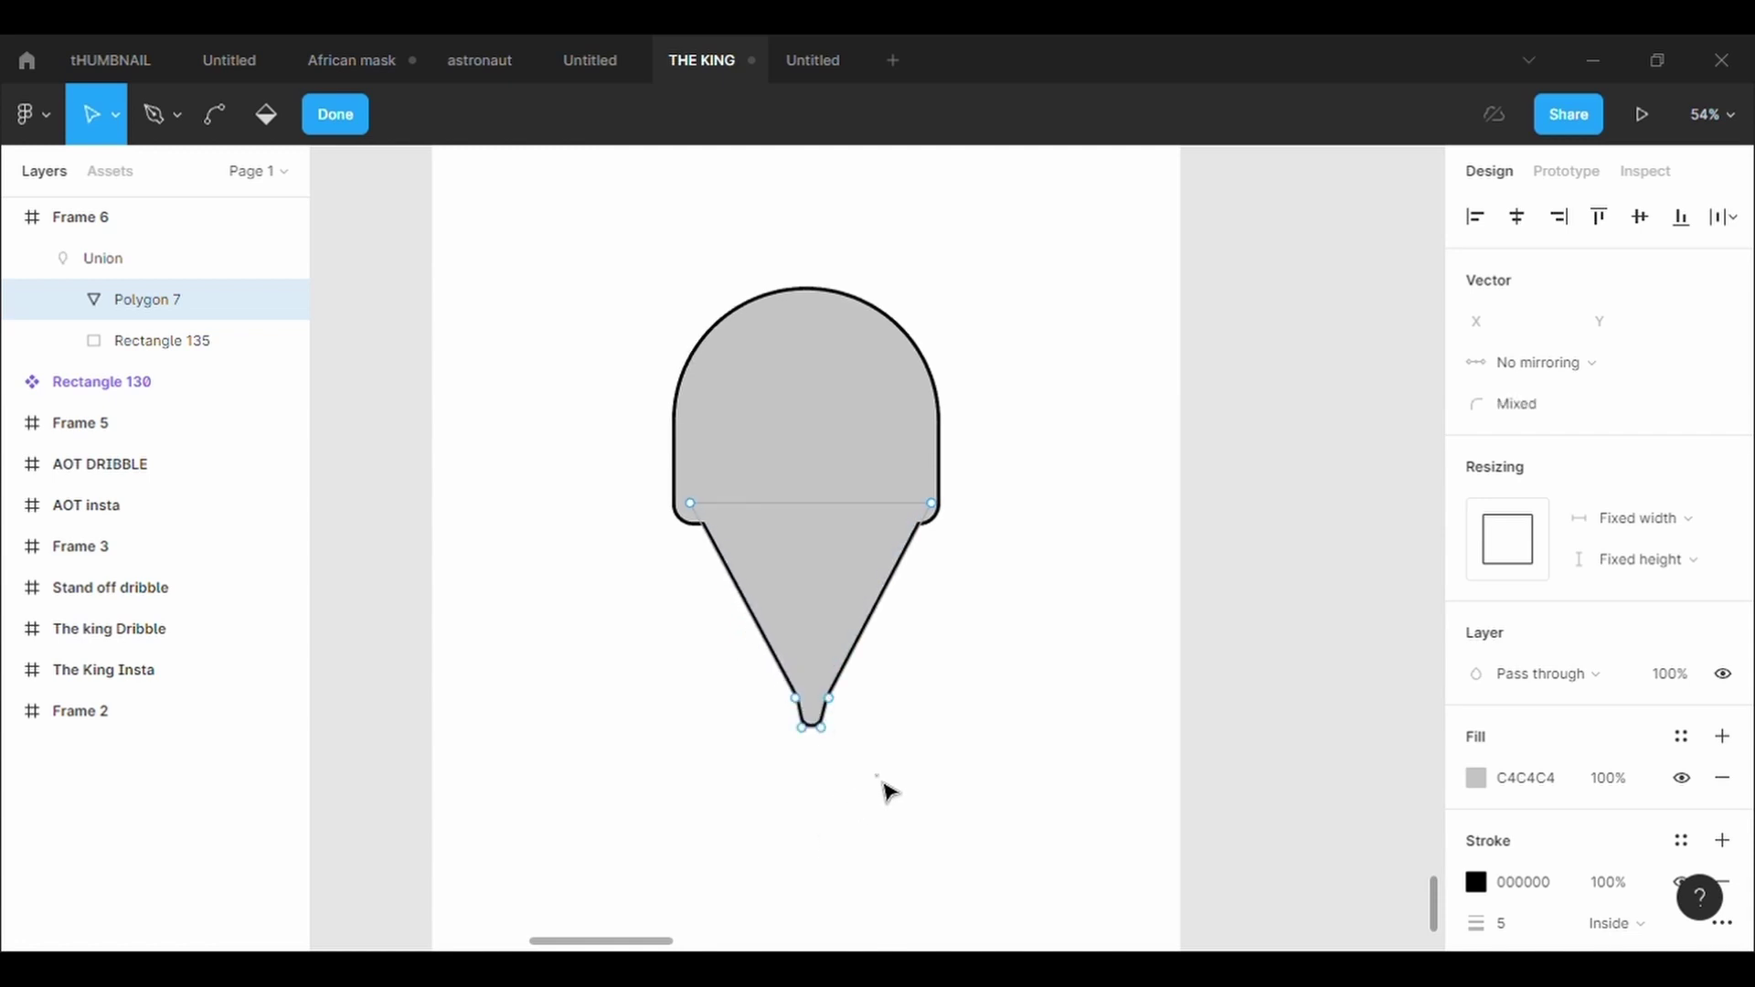
key(Escape)
Shift the triangle slightly left and tuck its top corners inward
double_click(894, 625)
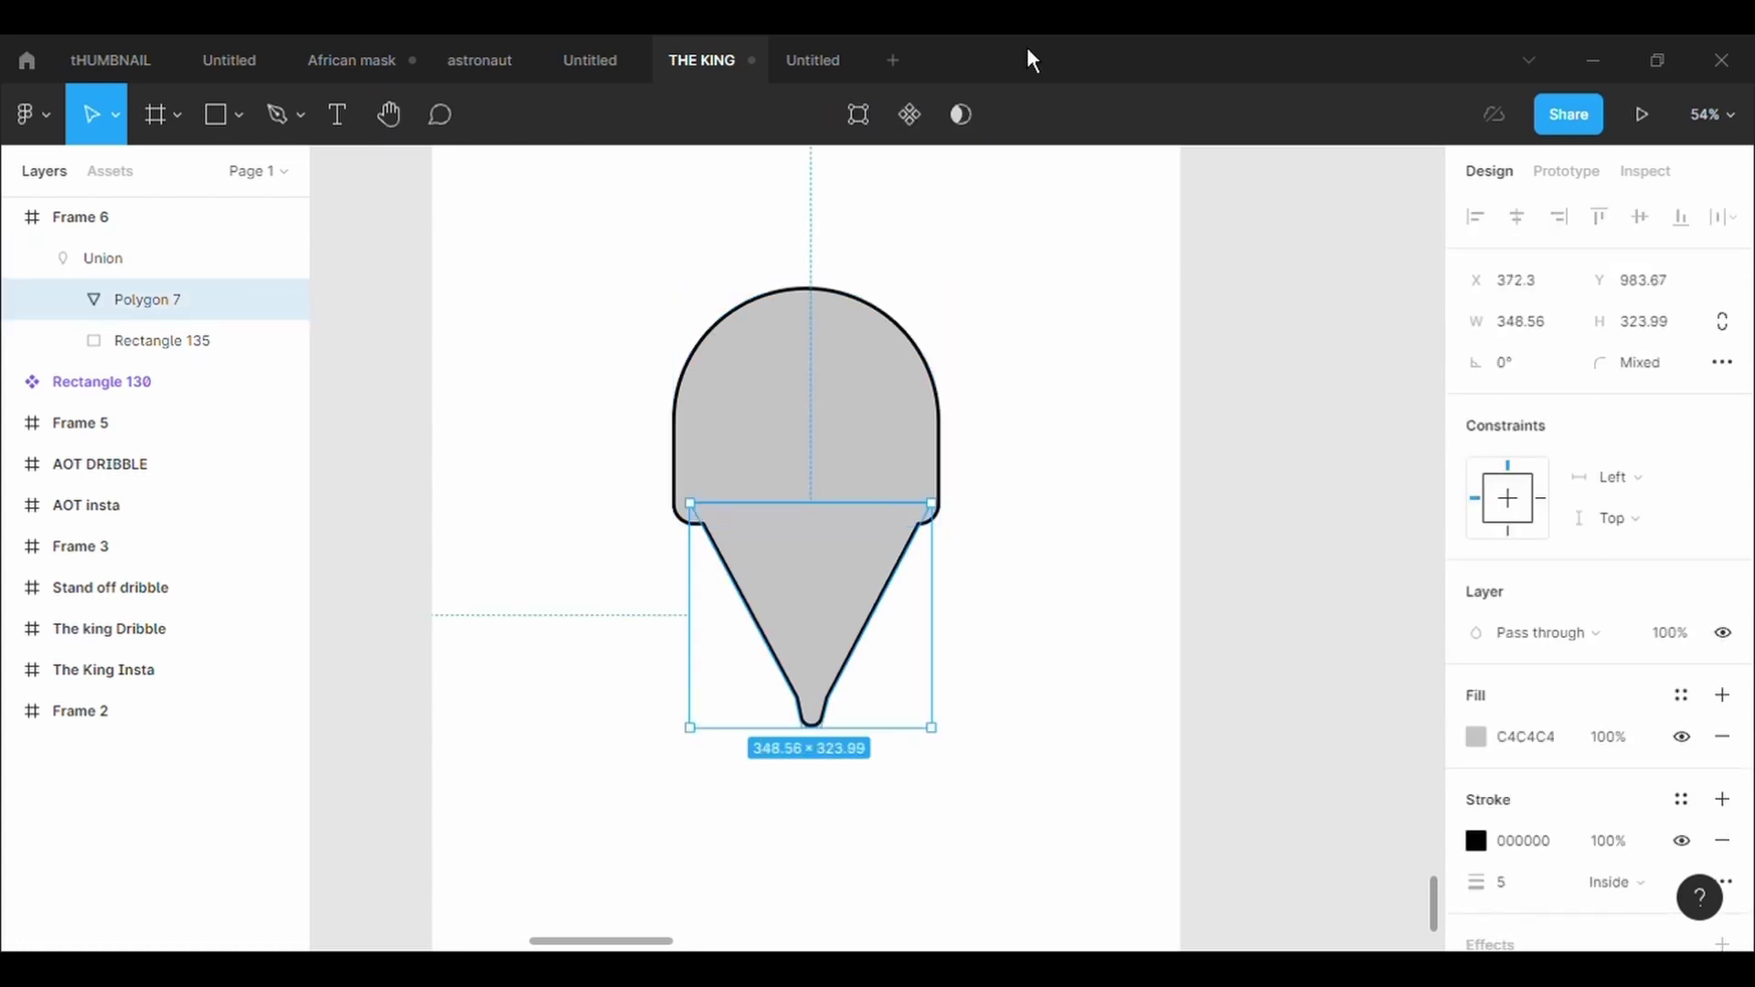
key(Return)
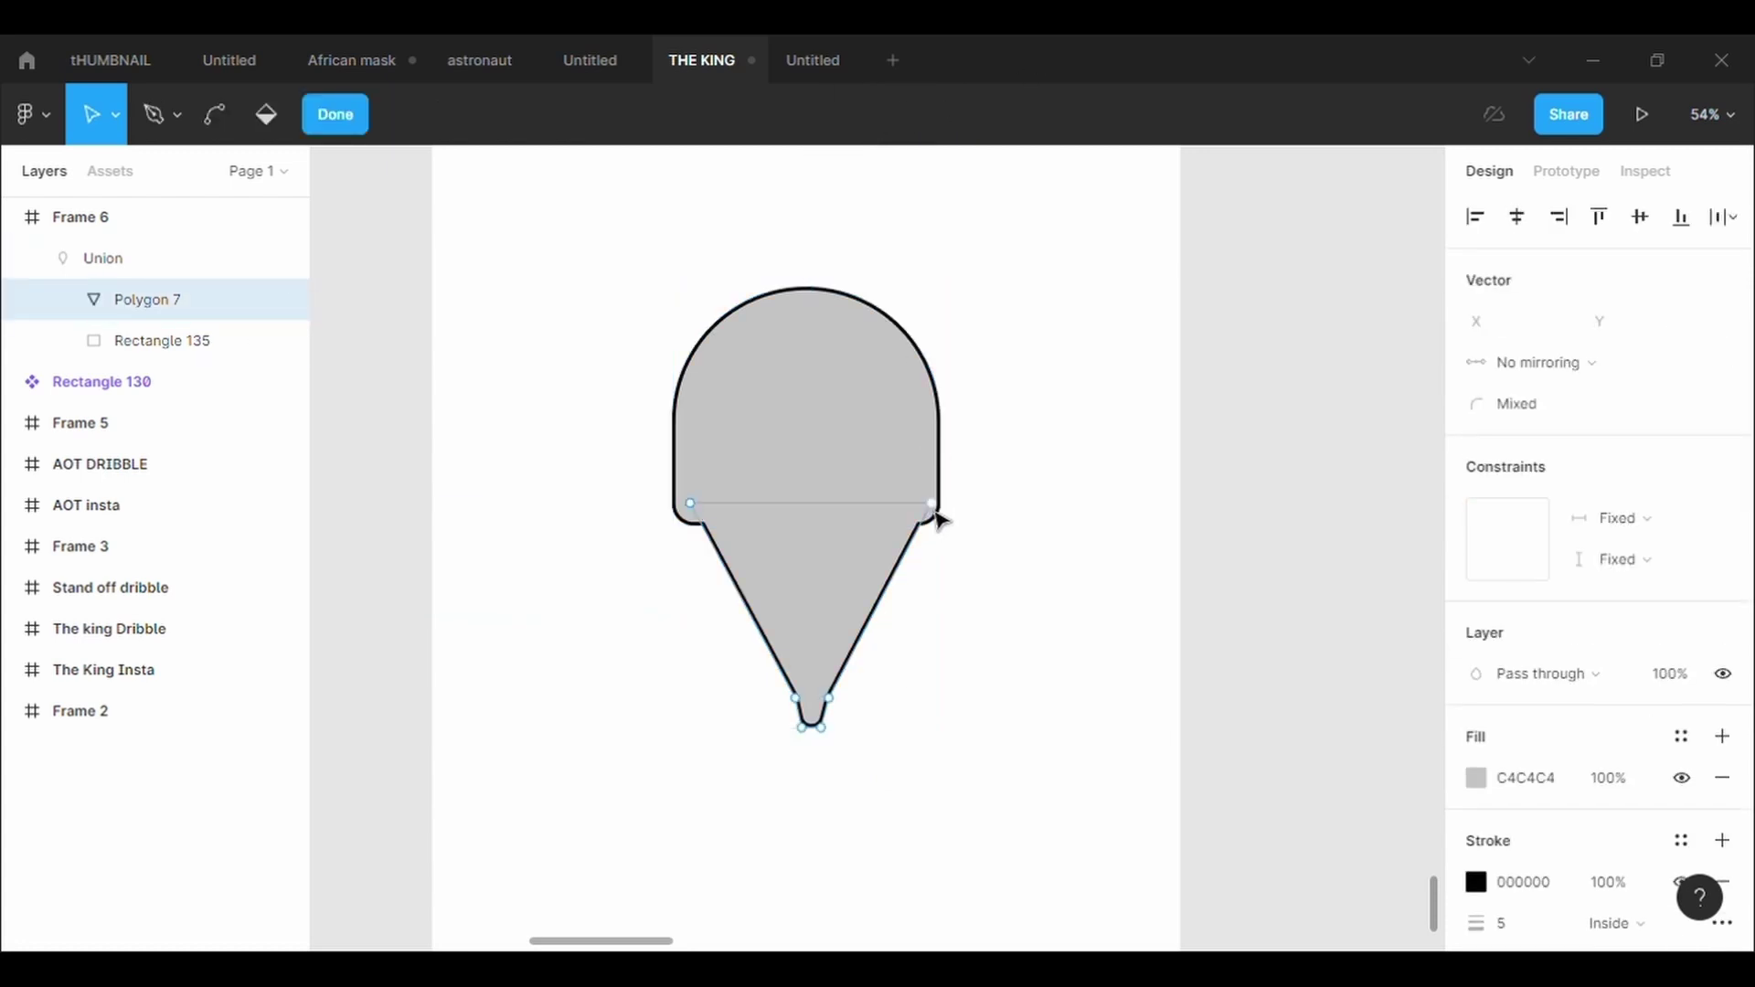
click(933, 506)
key(ctrl+a)
drag(936, 517, 921, 519)
click(923, 513)
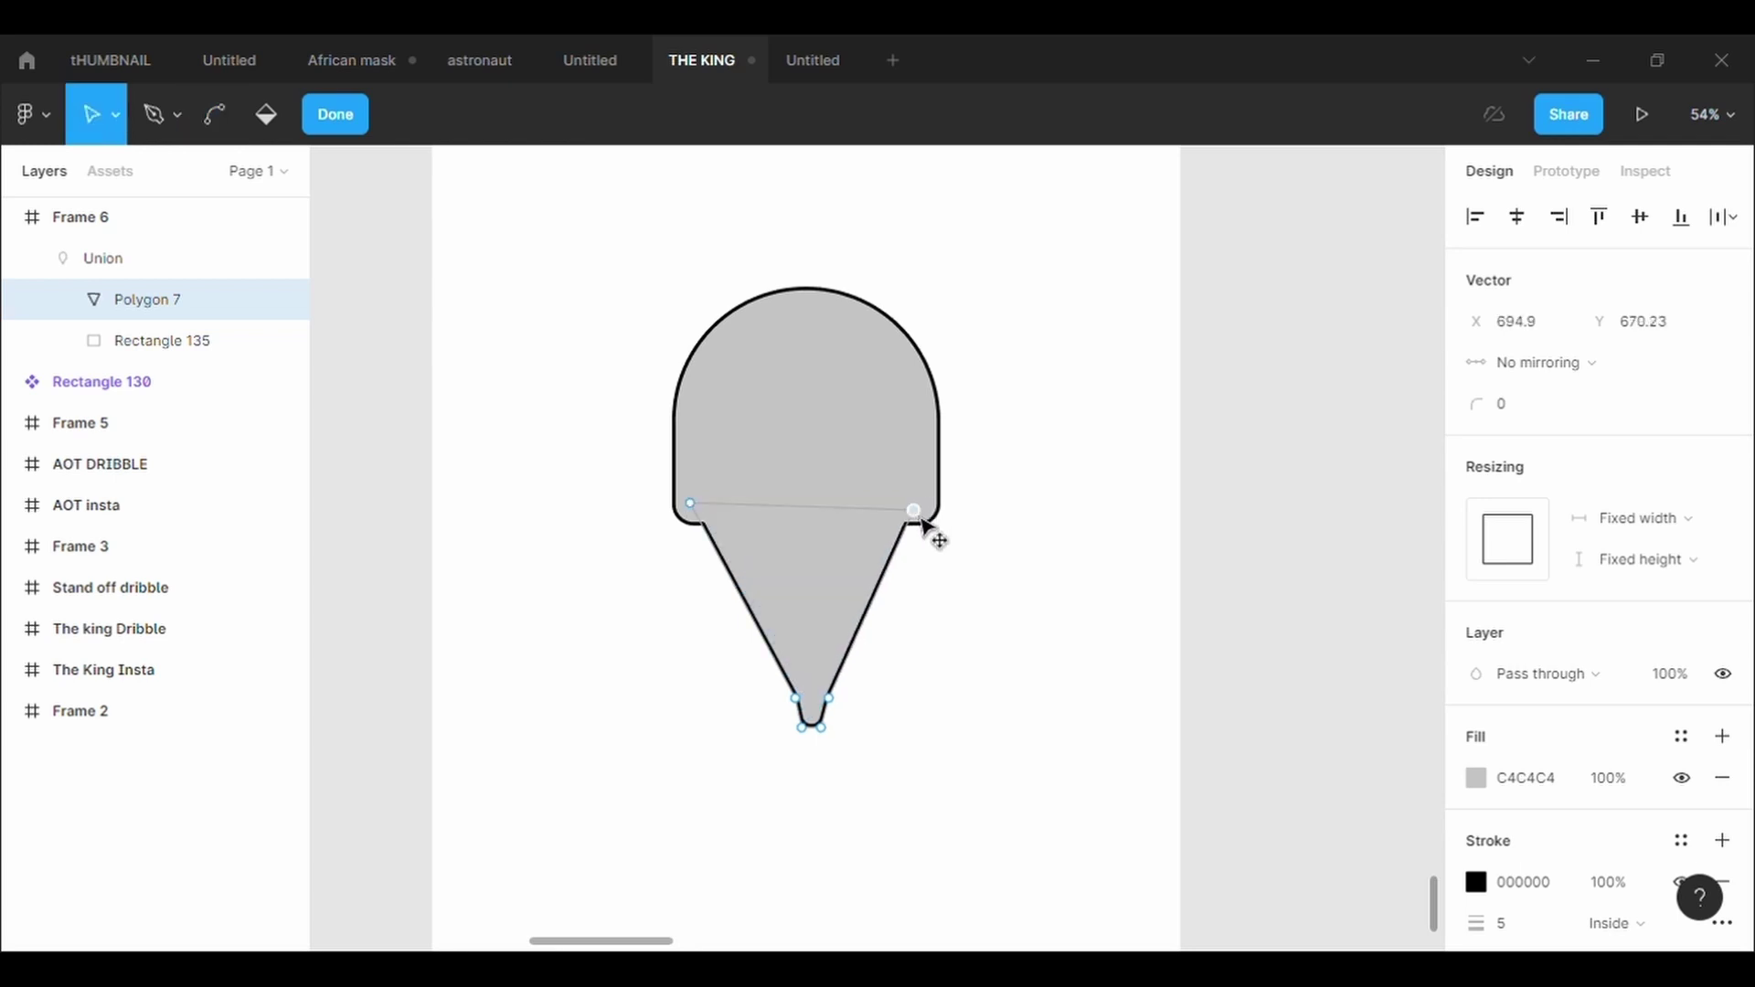
drag(690, 503, 700, 509)
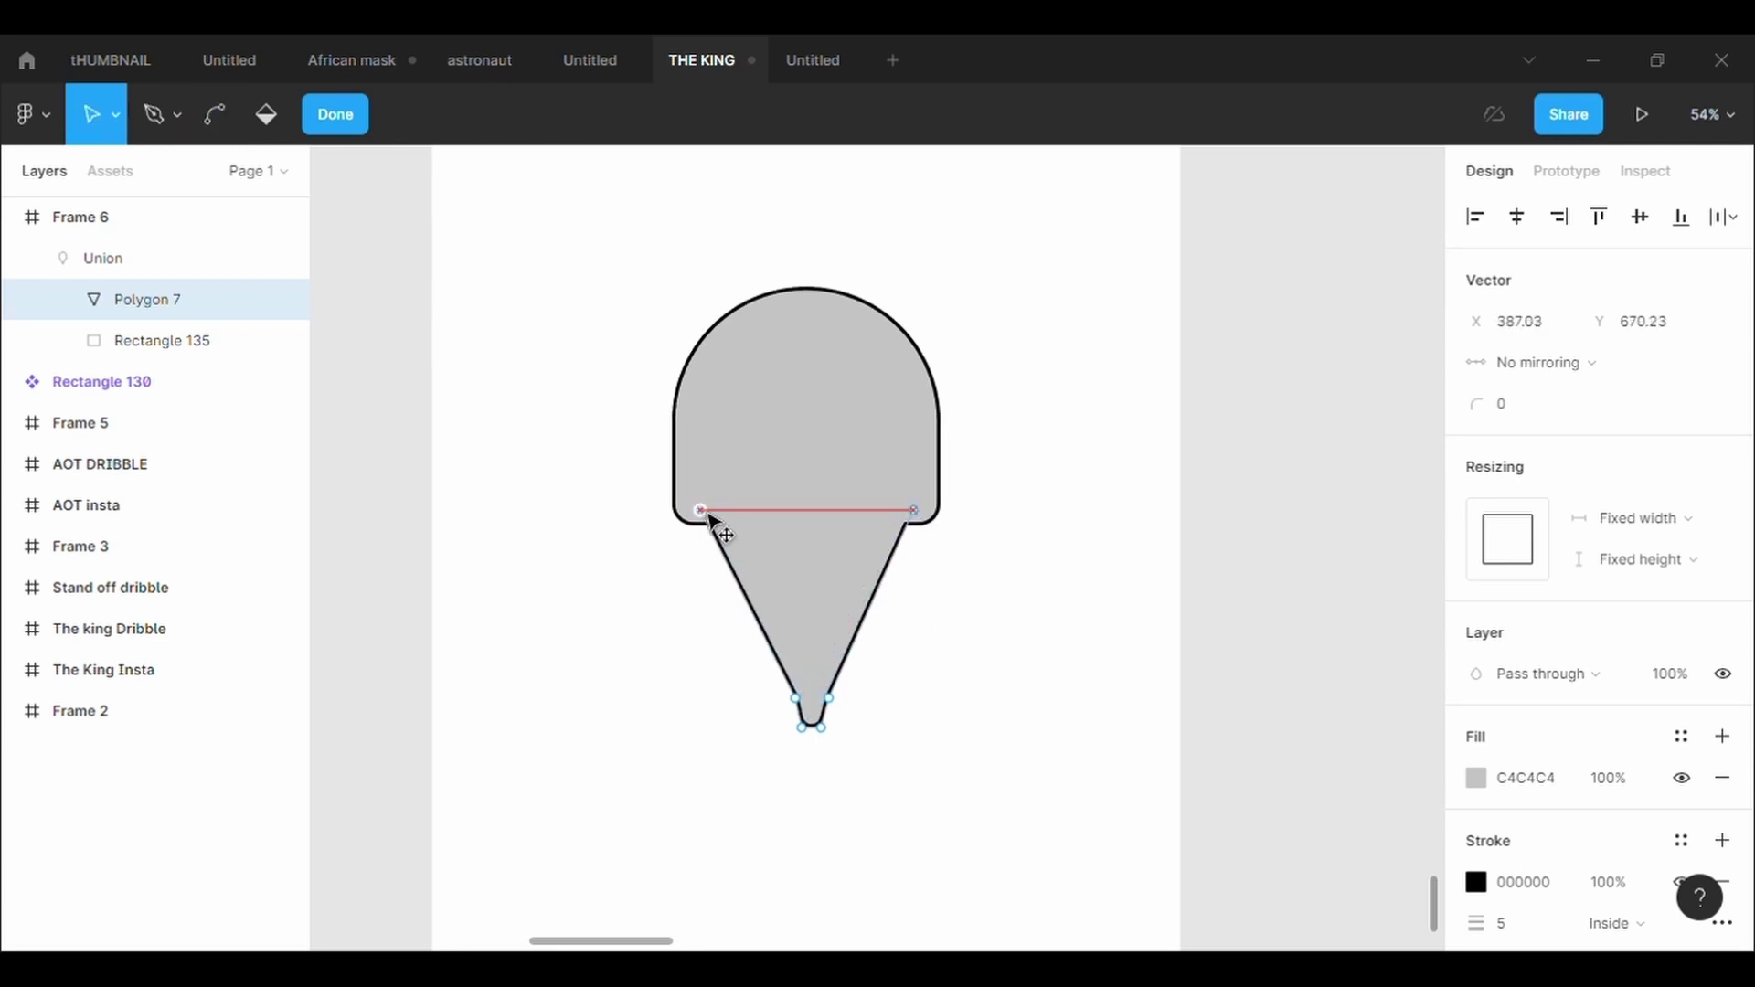
key(Escape)
Add a new point midway along the dome rectangle's bottom edge
click(830, 326)
double_click(830, 325)
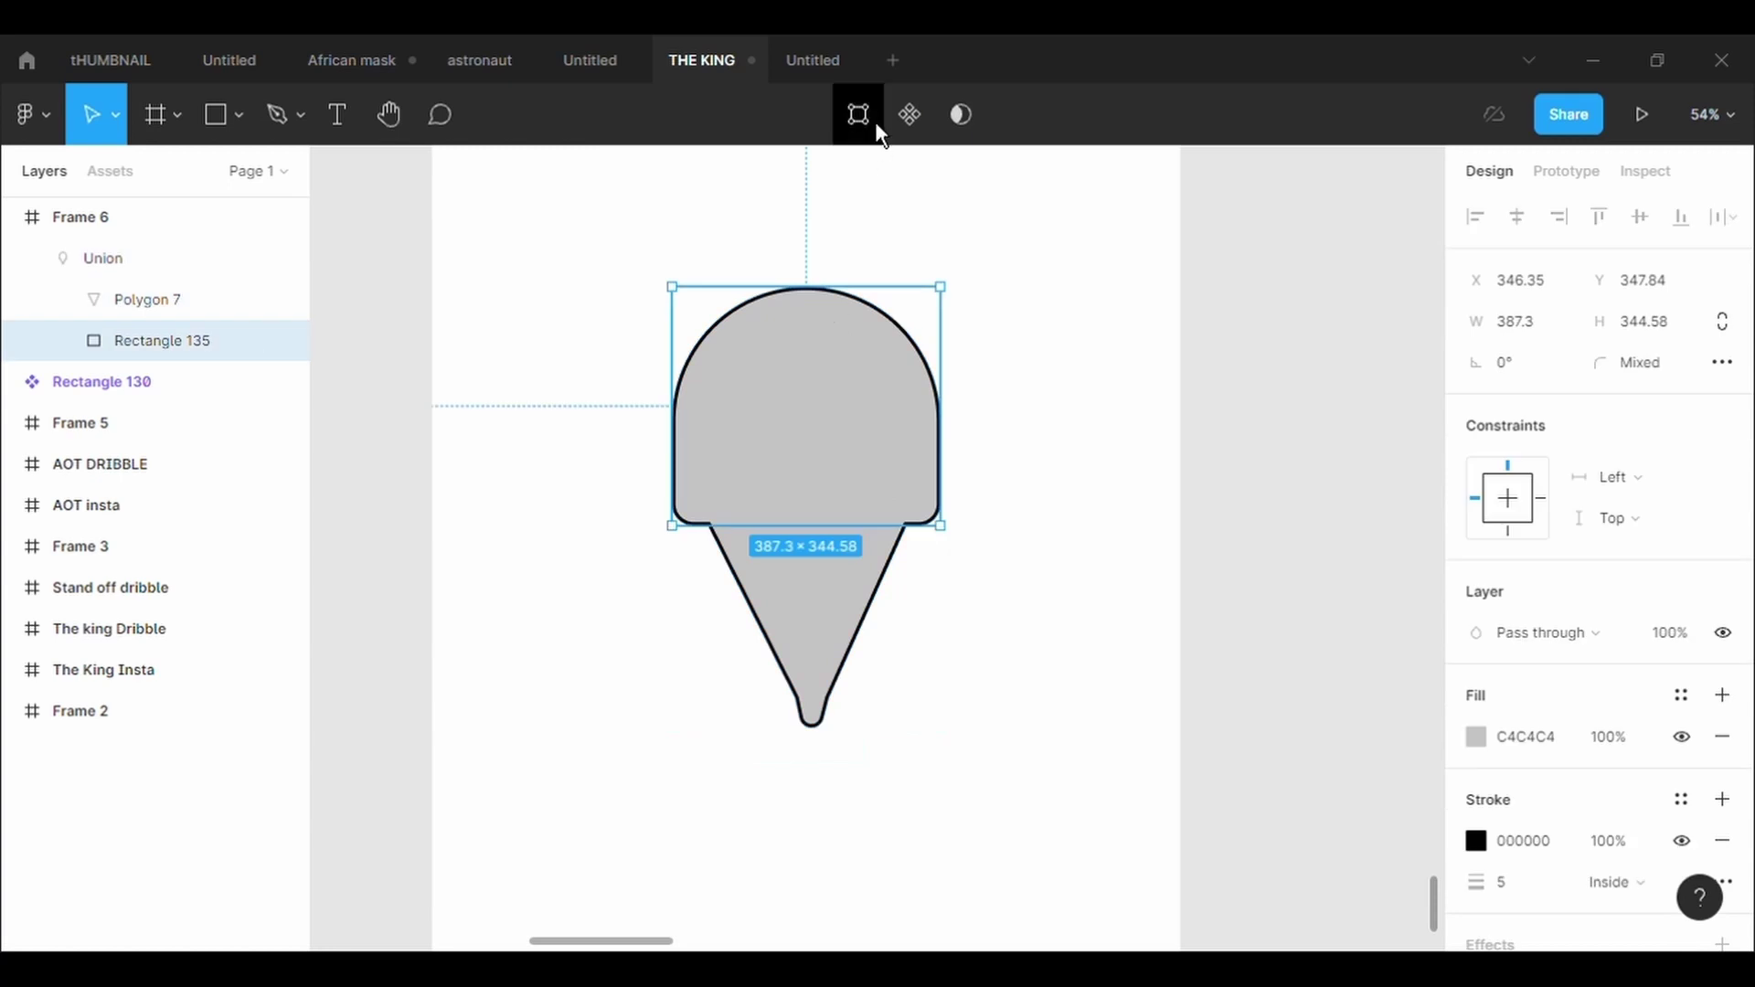
click(863, 117)
mouse_move(813, 532)
mouse_down()
mouse_move(850, 568)
mouse_move(892, 547)
mouse_up()
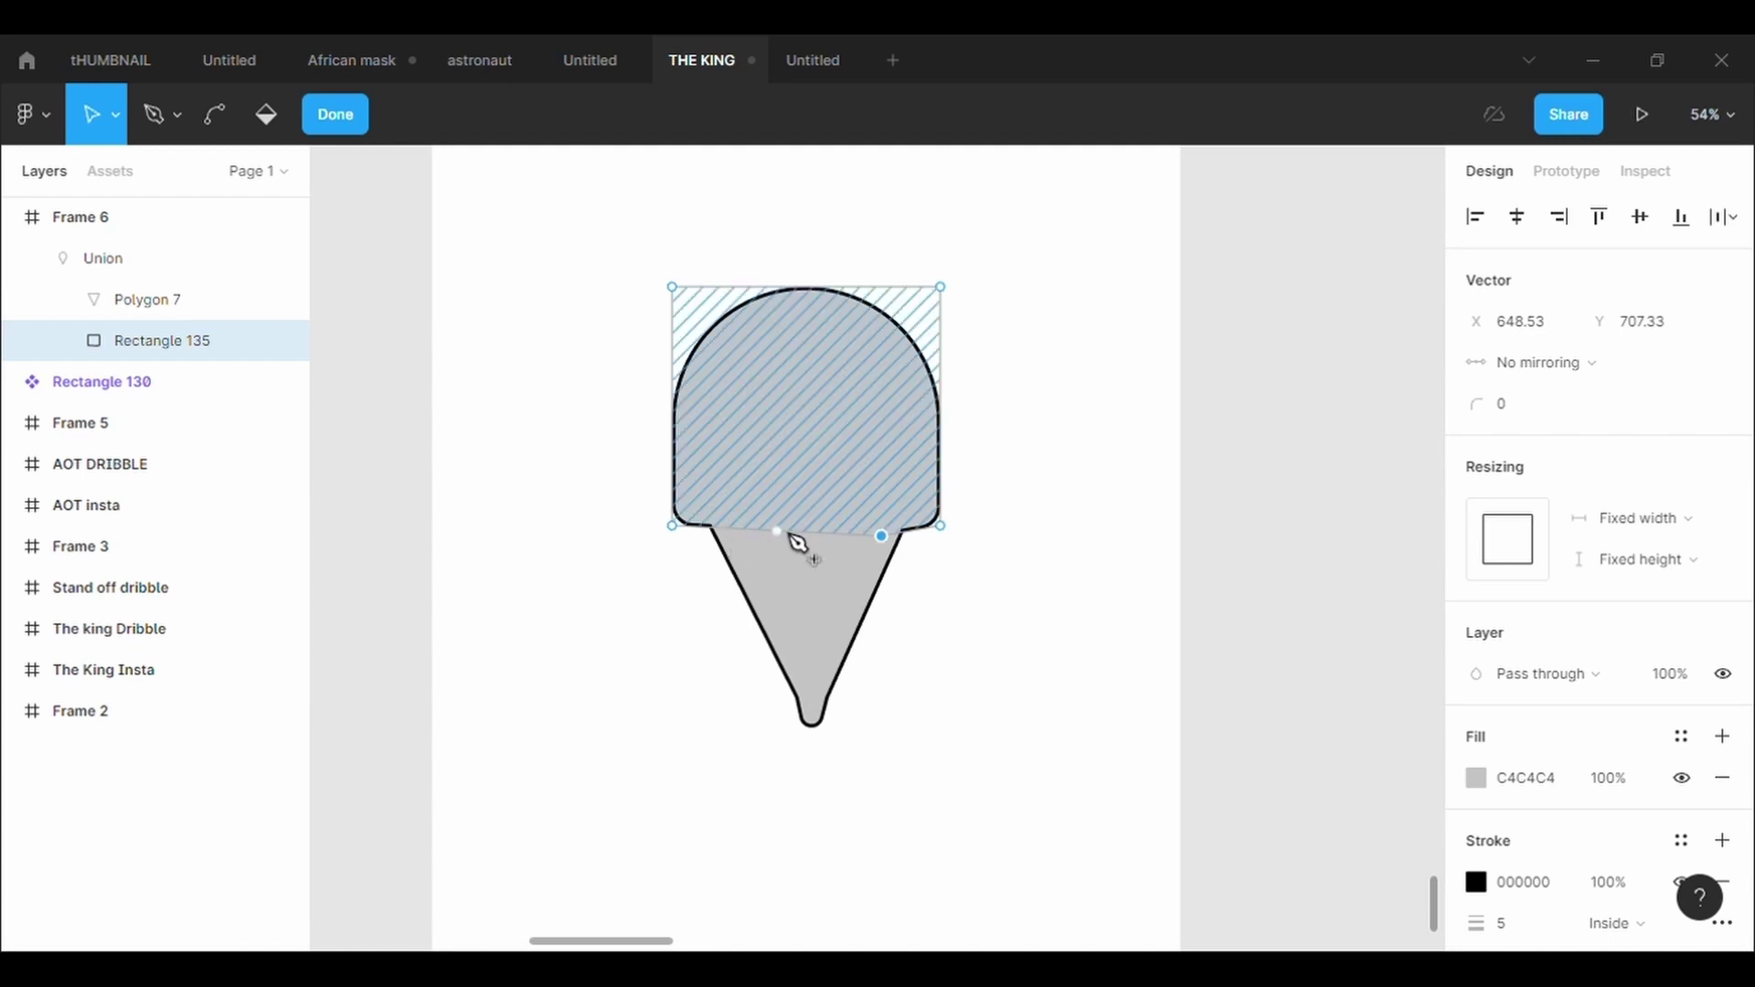
Dip the dome's bottom edge into the cone and centre the mask shape in Frame 6
drag(786, 538, 757, 555)
key(Escape)
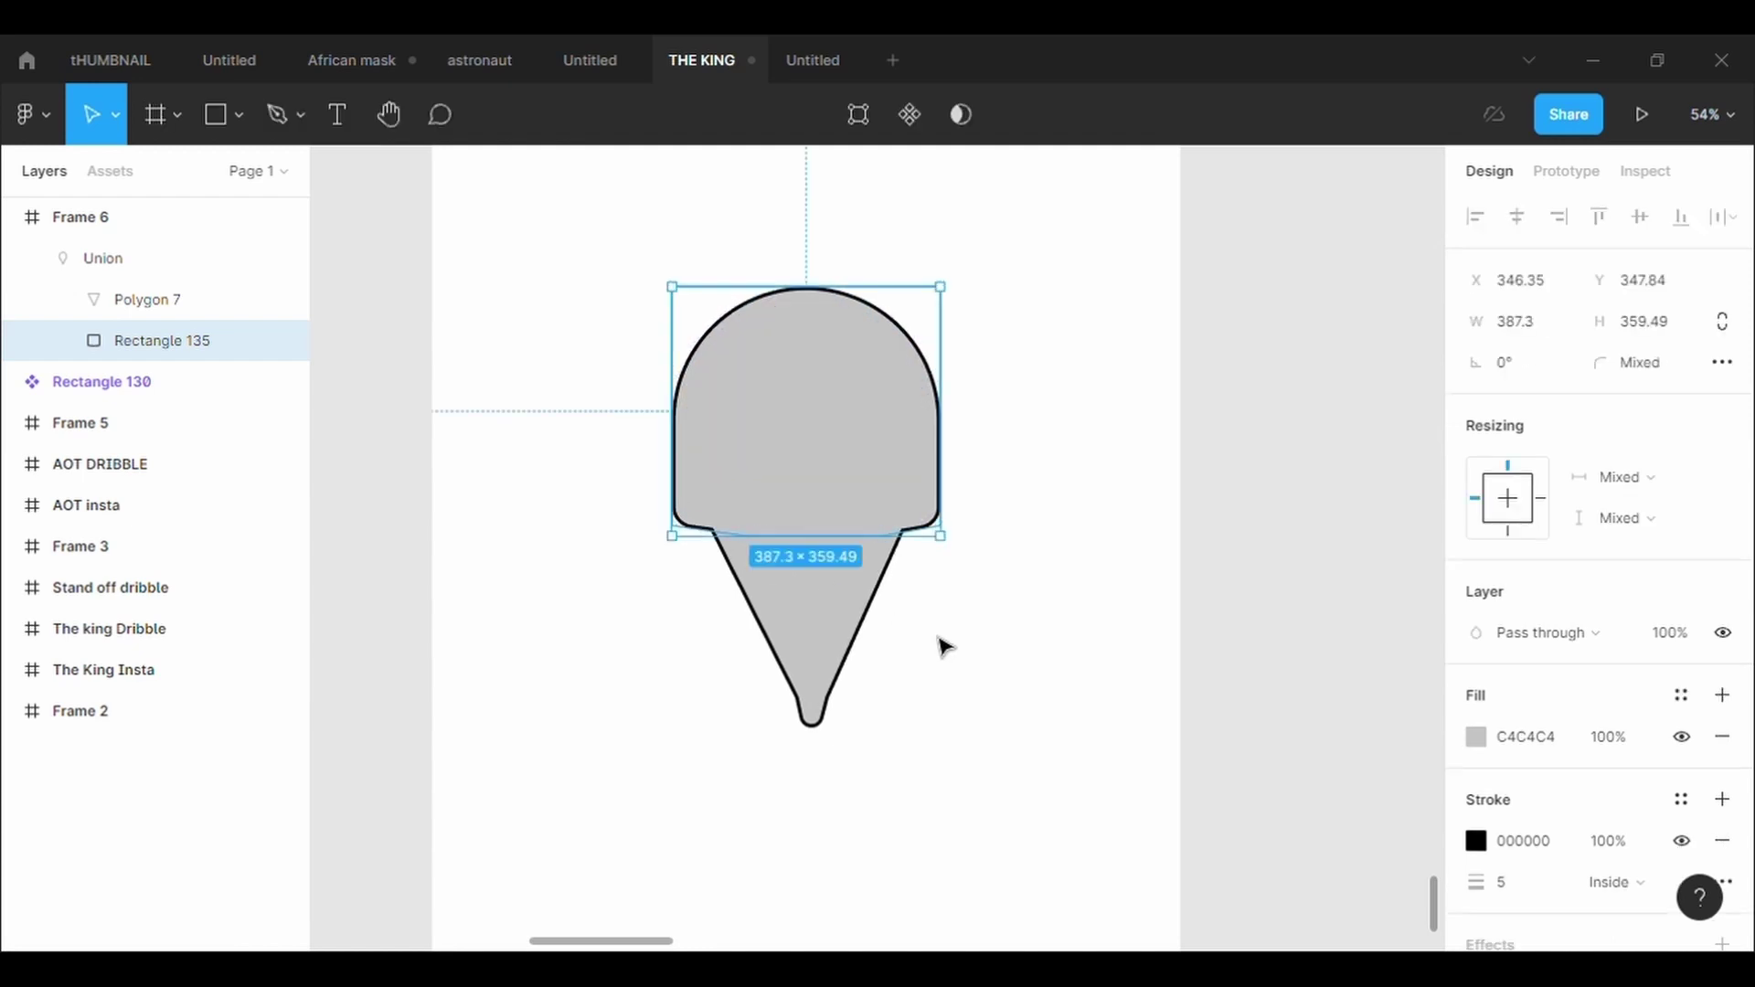
key(Escape)
mouse_move(589, 242)
mouse_down()
mouse_move(969, 658)
mouse_move(917, 623)
mouse_up()
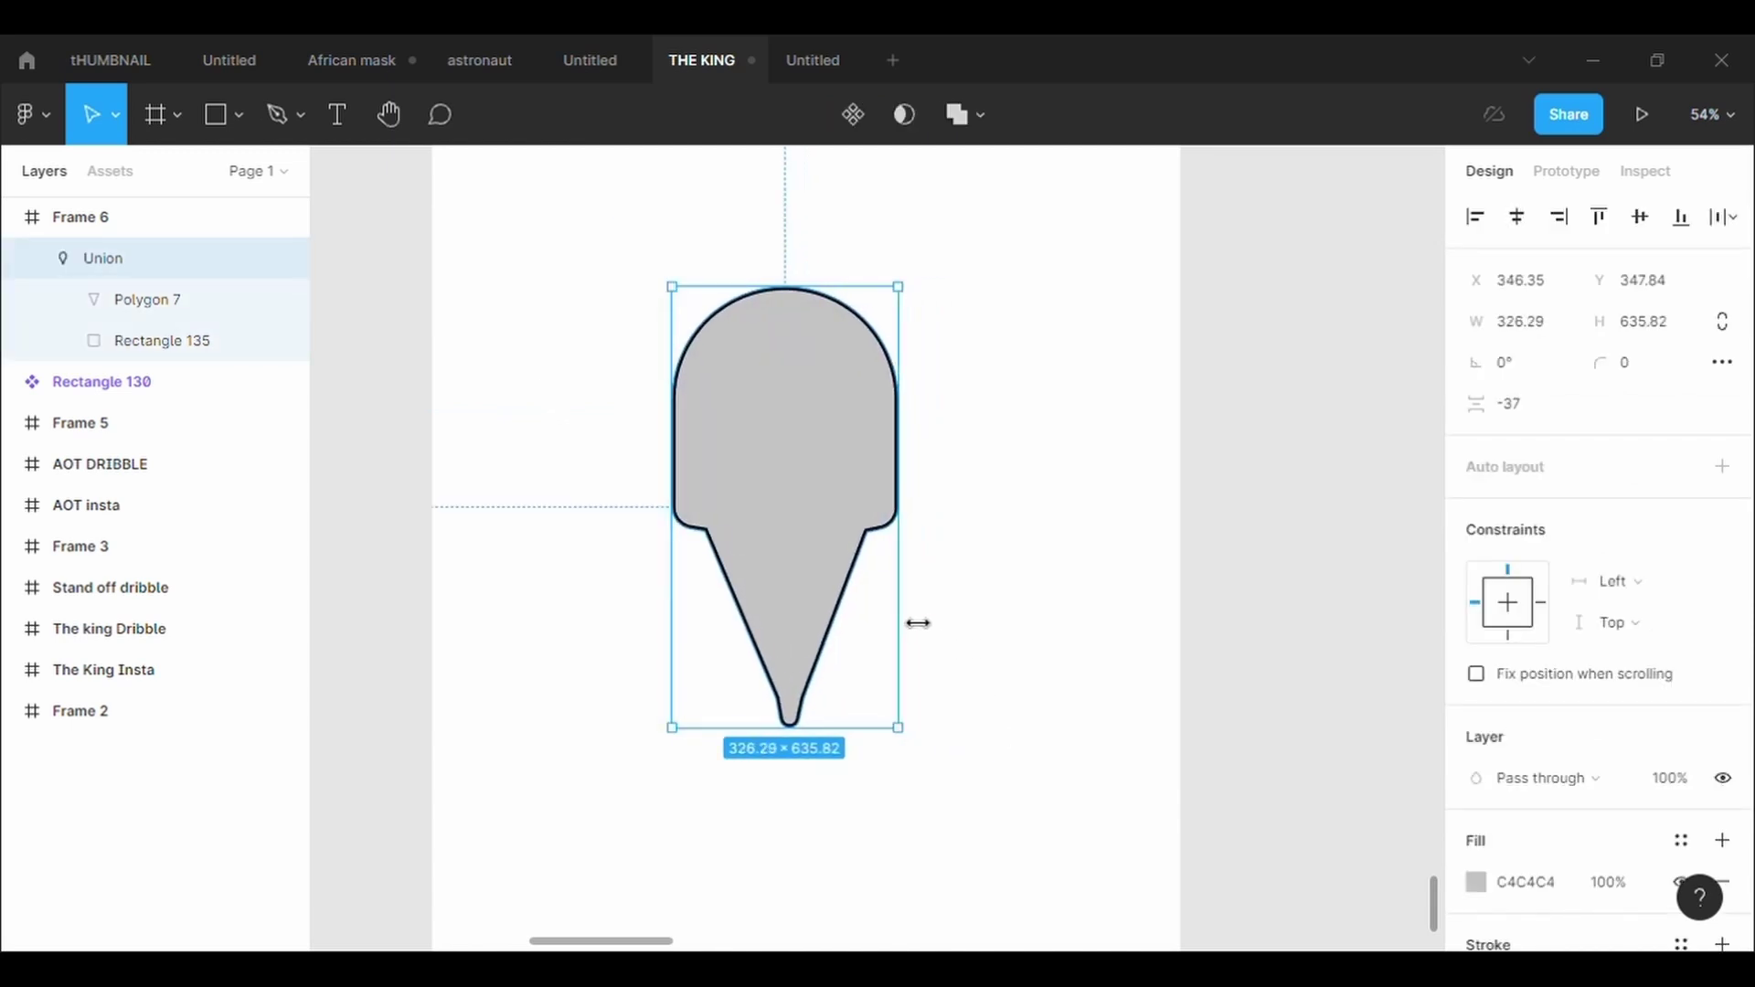
click(975, 599)
mouse_move(795, 481)
mouse_down()
mouse_move(827, 509)
mouse_move(818, 541)
mouse_up()
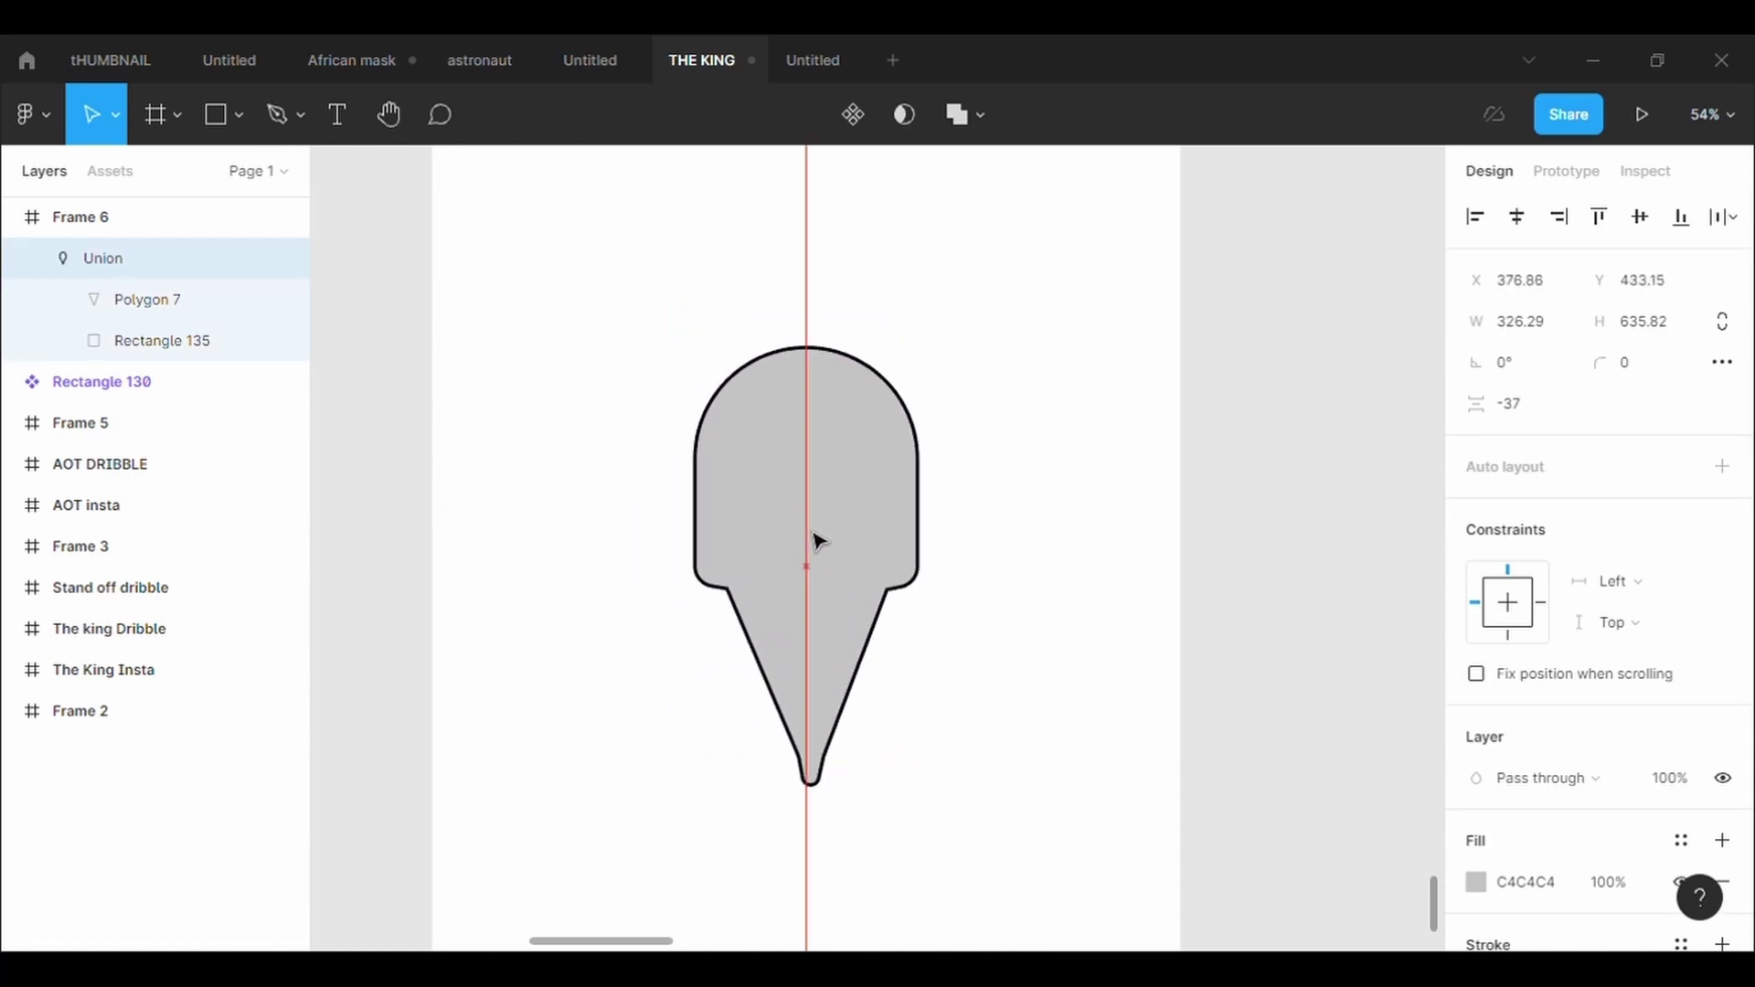
Bend the cone's sides into inward curves and realign the dome rectangle with the cone
click(969, 667)
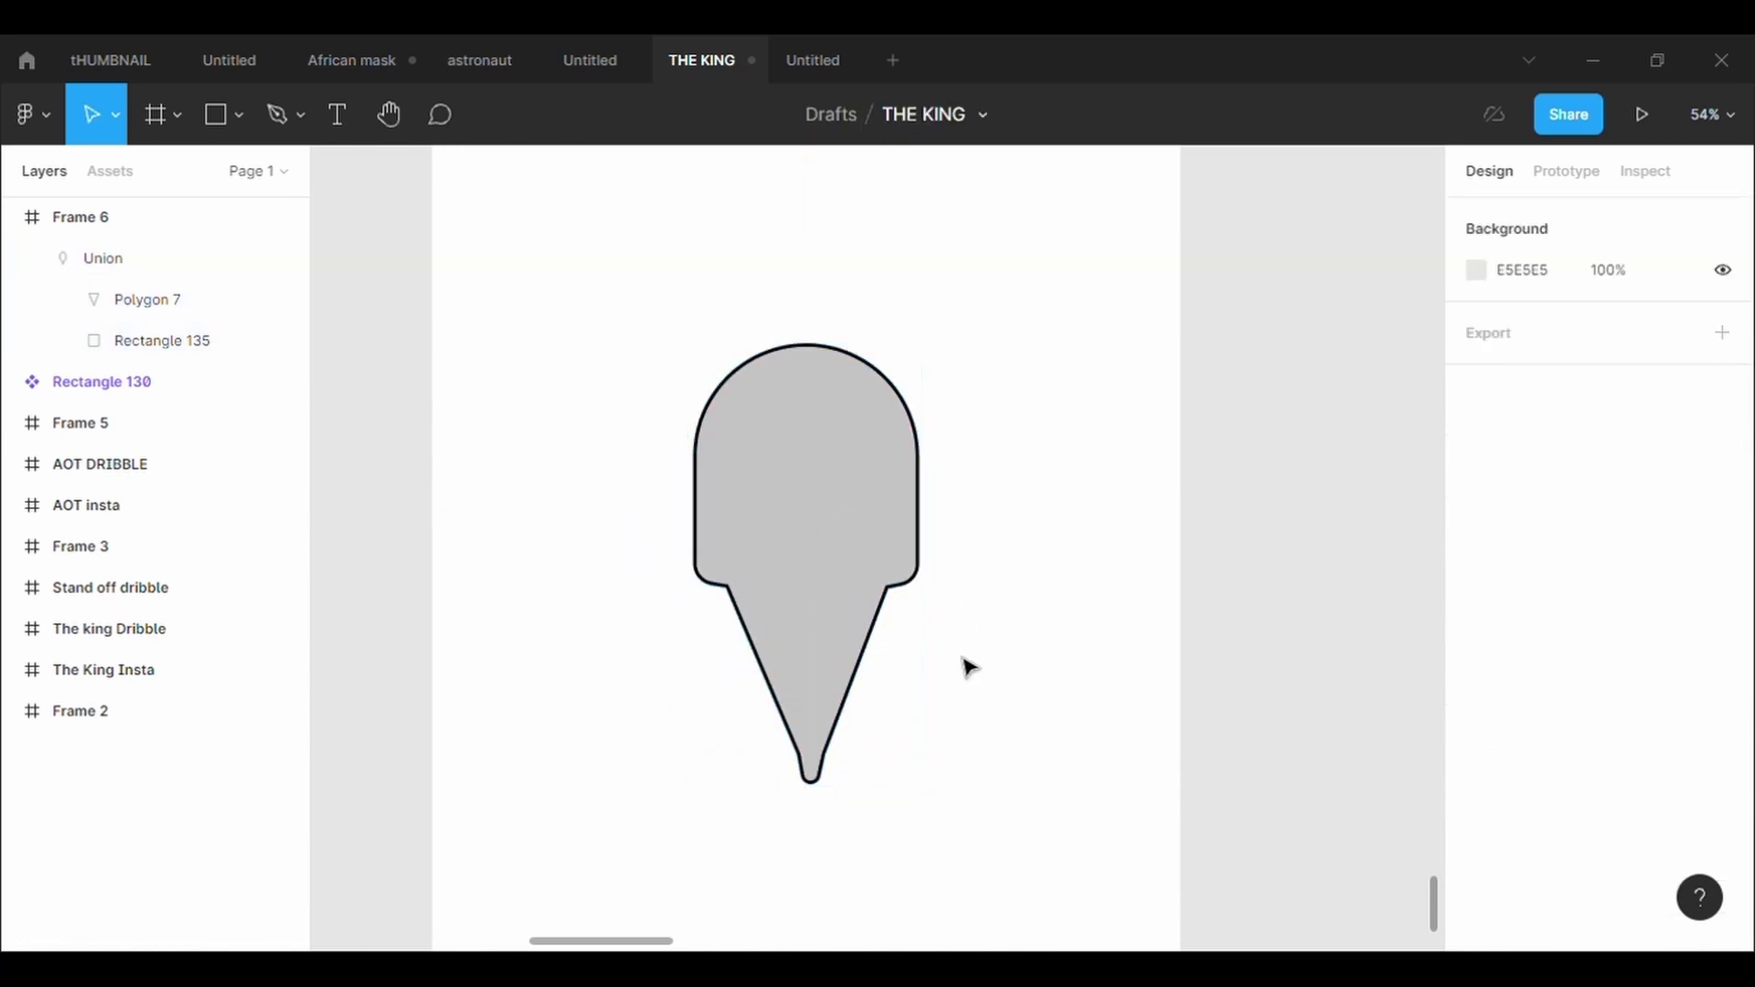
click(721, 579)
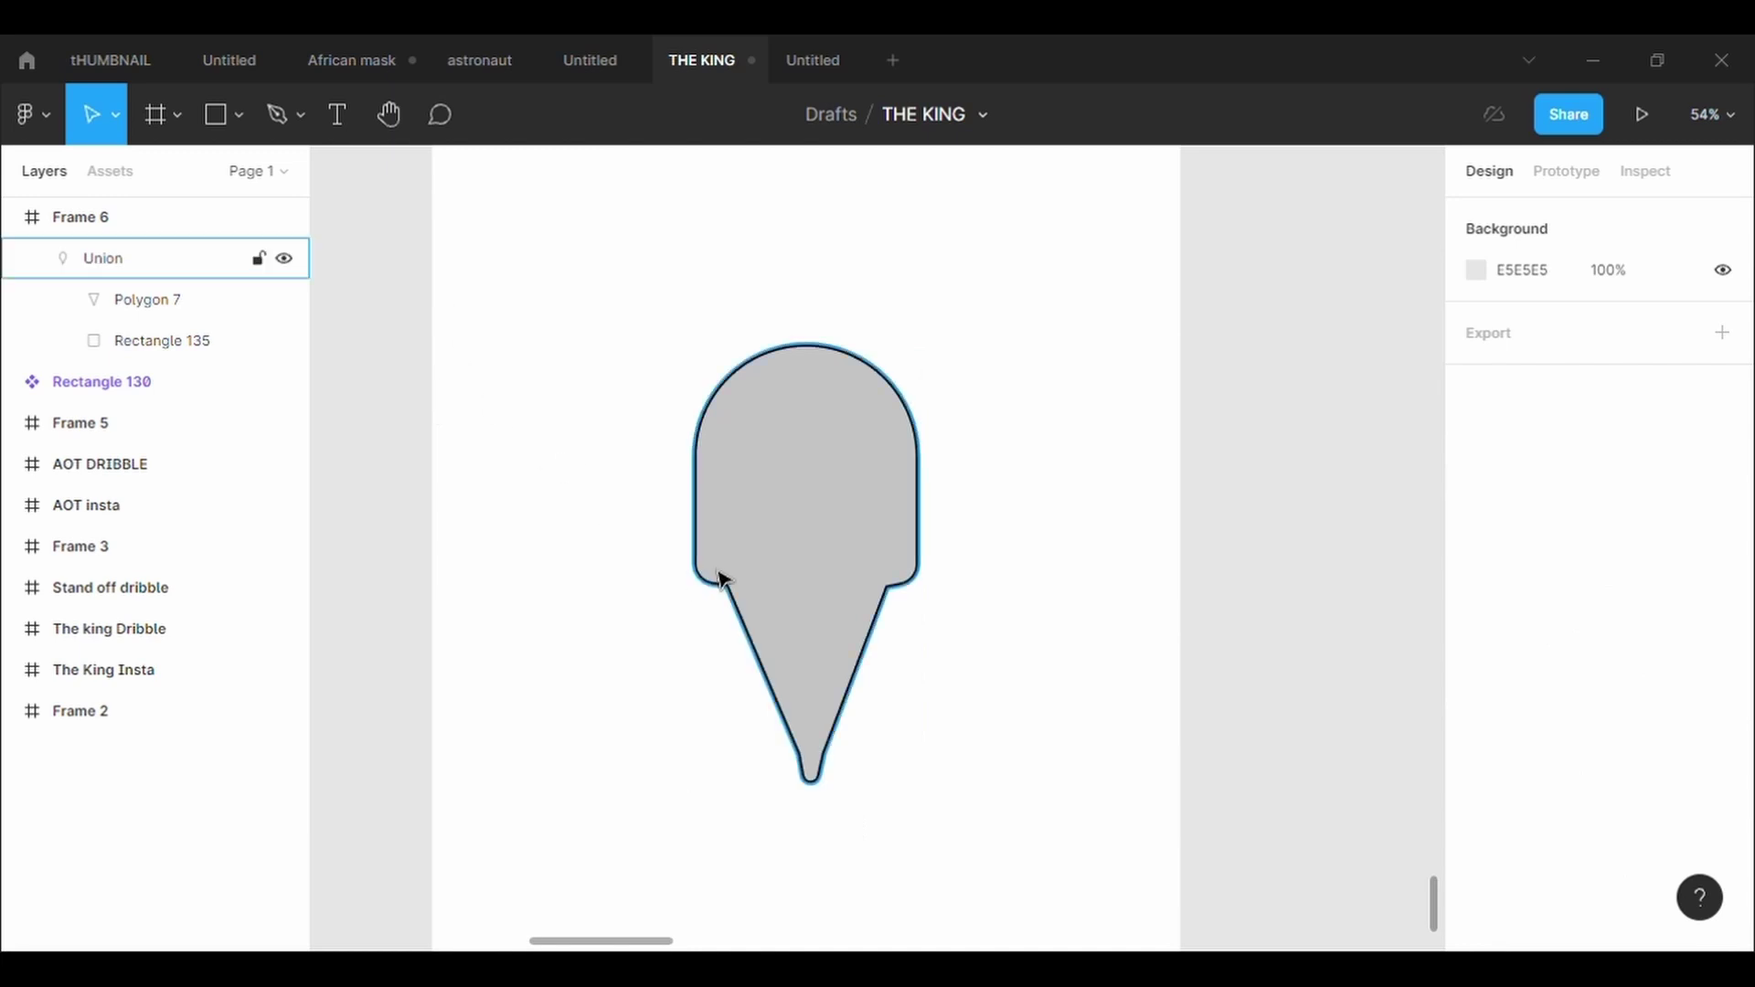
double_click(800, 683)
click(858, 114)
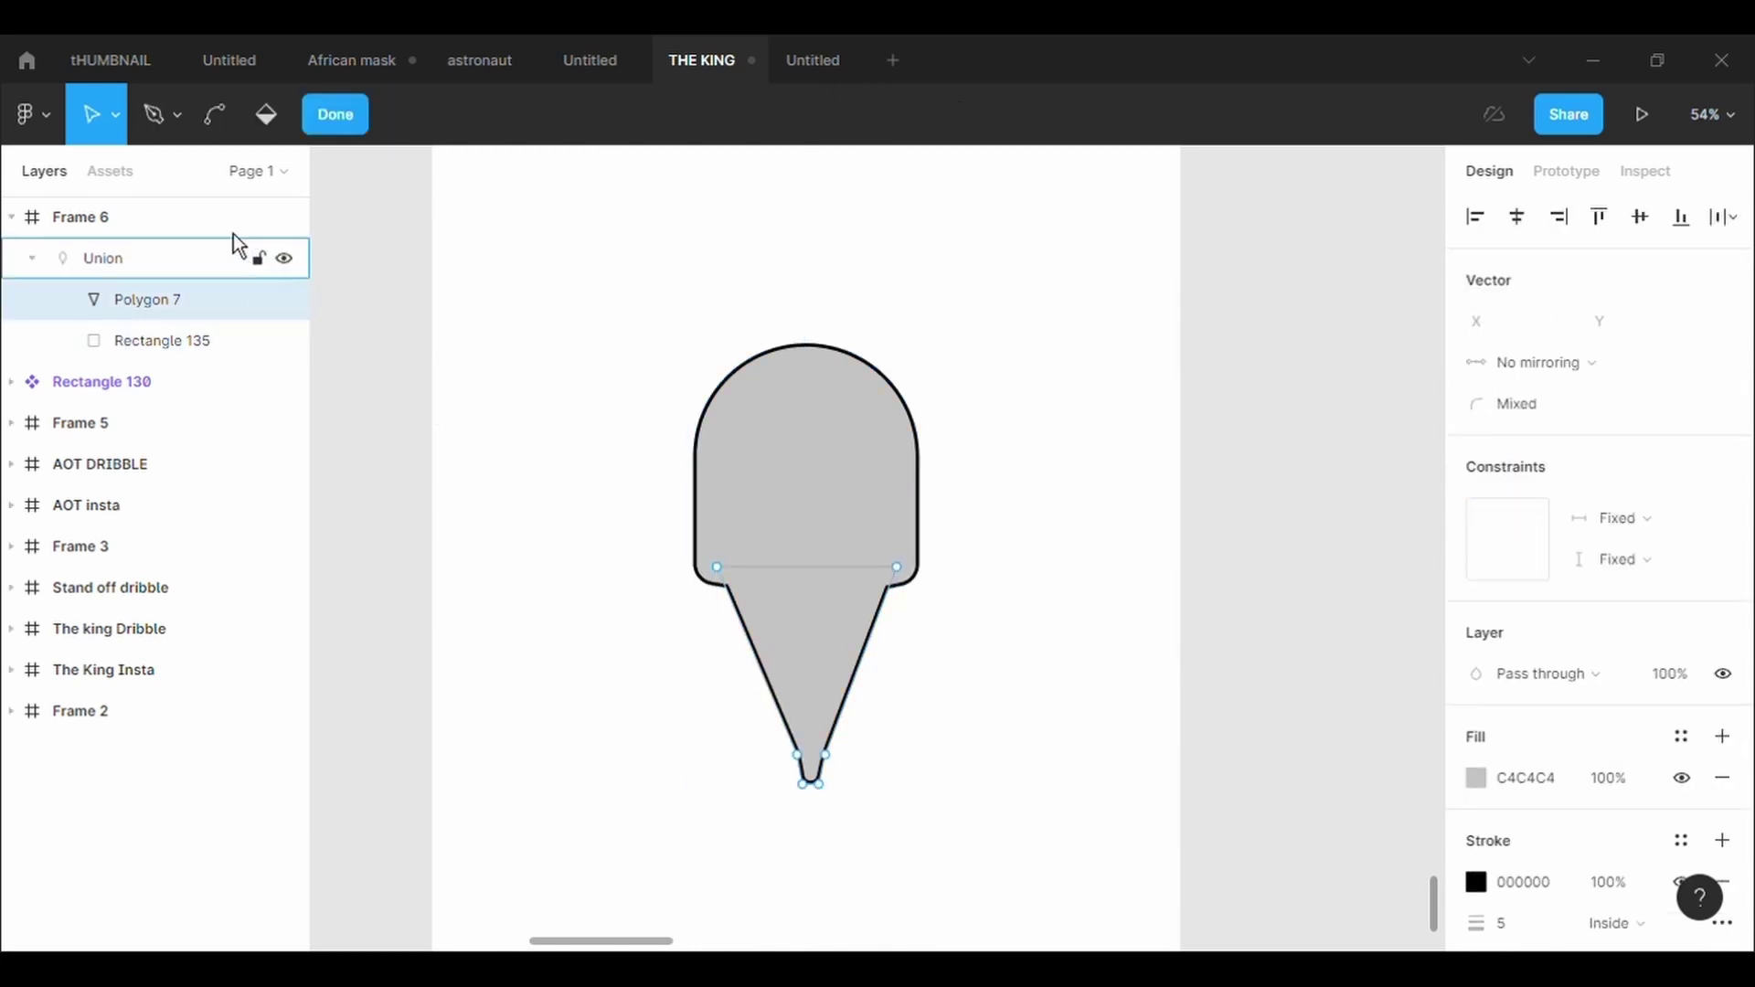
click(214, 114)
drag(778, 704, 866, 681)
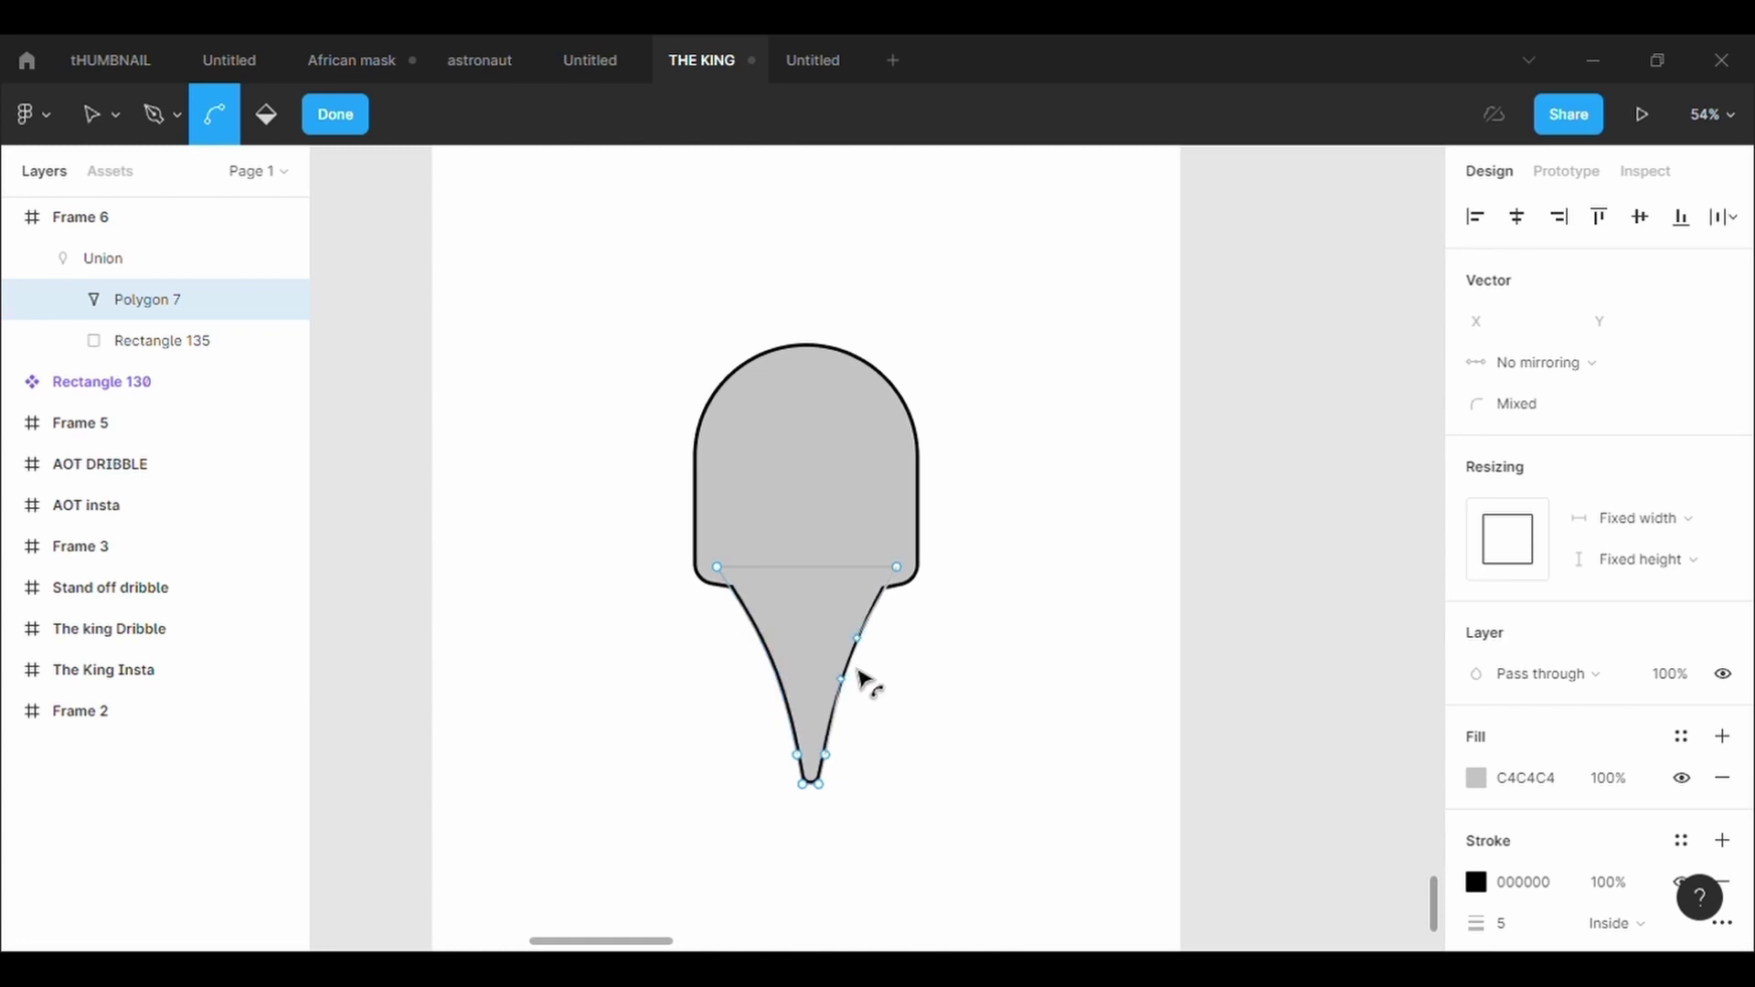
click(999, 709)
double_click(842, 509)
drag(841, 509, 843, 517)
click(1051, 560)
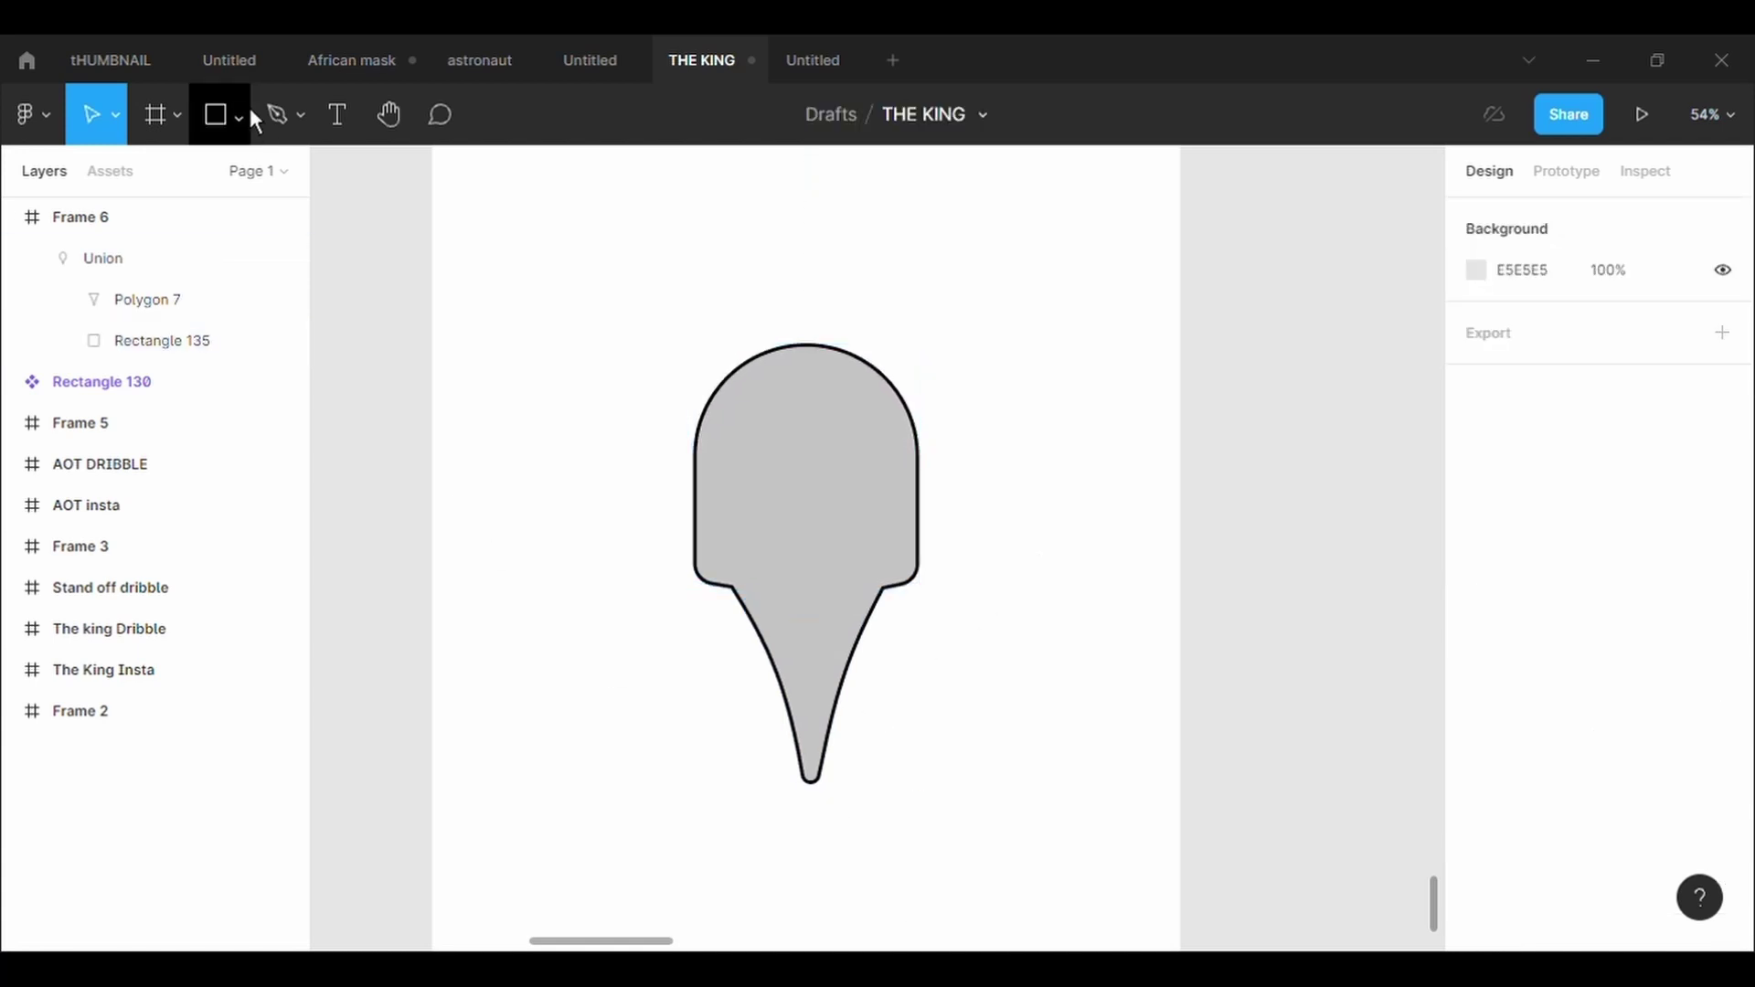
Paste a cone copy shrunk to 88.96 × 209.69 inside the cone, with its top peaked
click(842, 724)
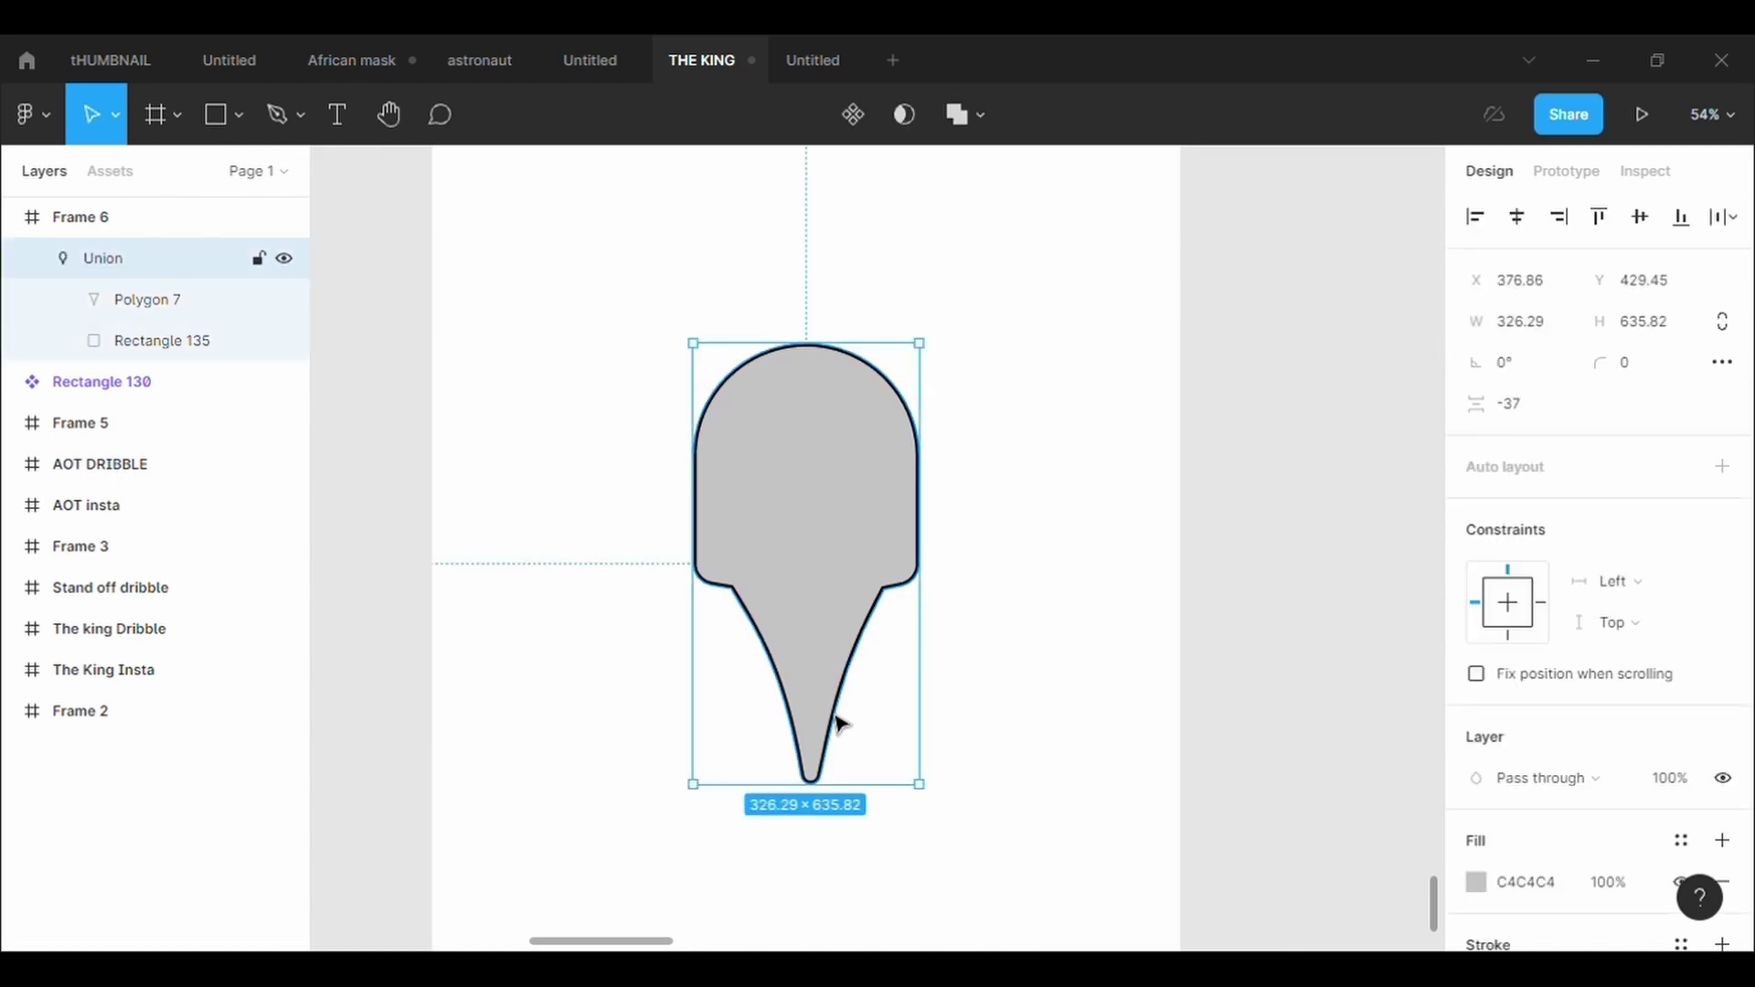
double_click(841, 724)
key(ctrl+v)
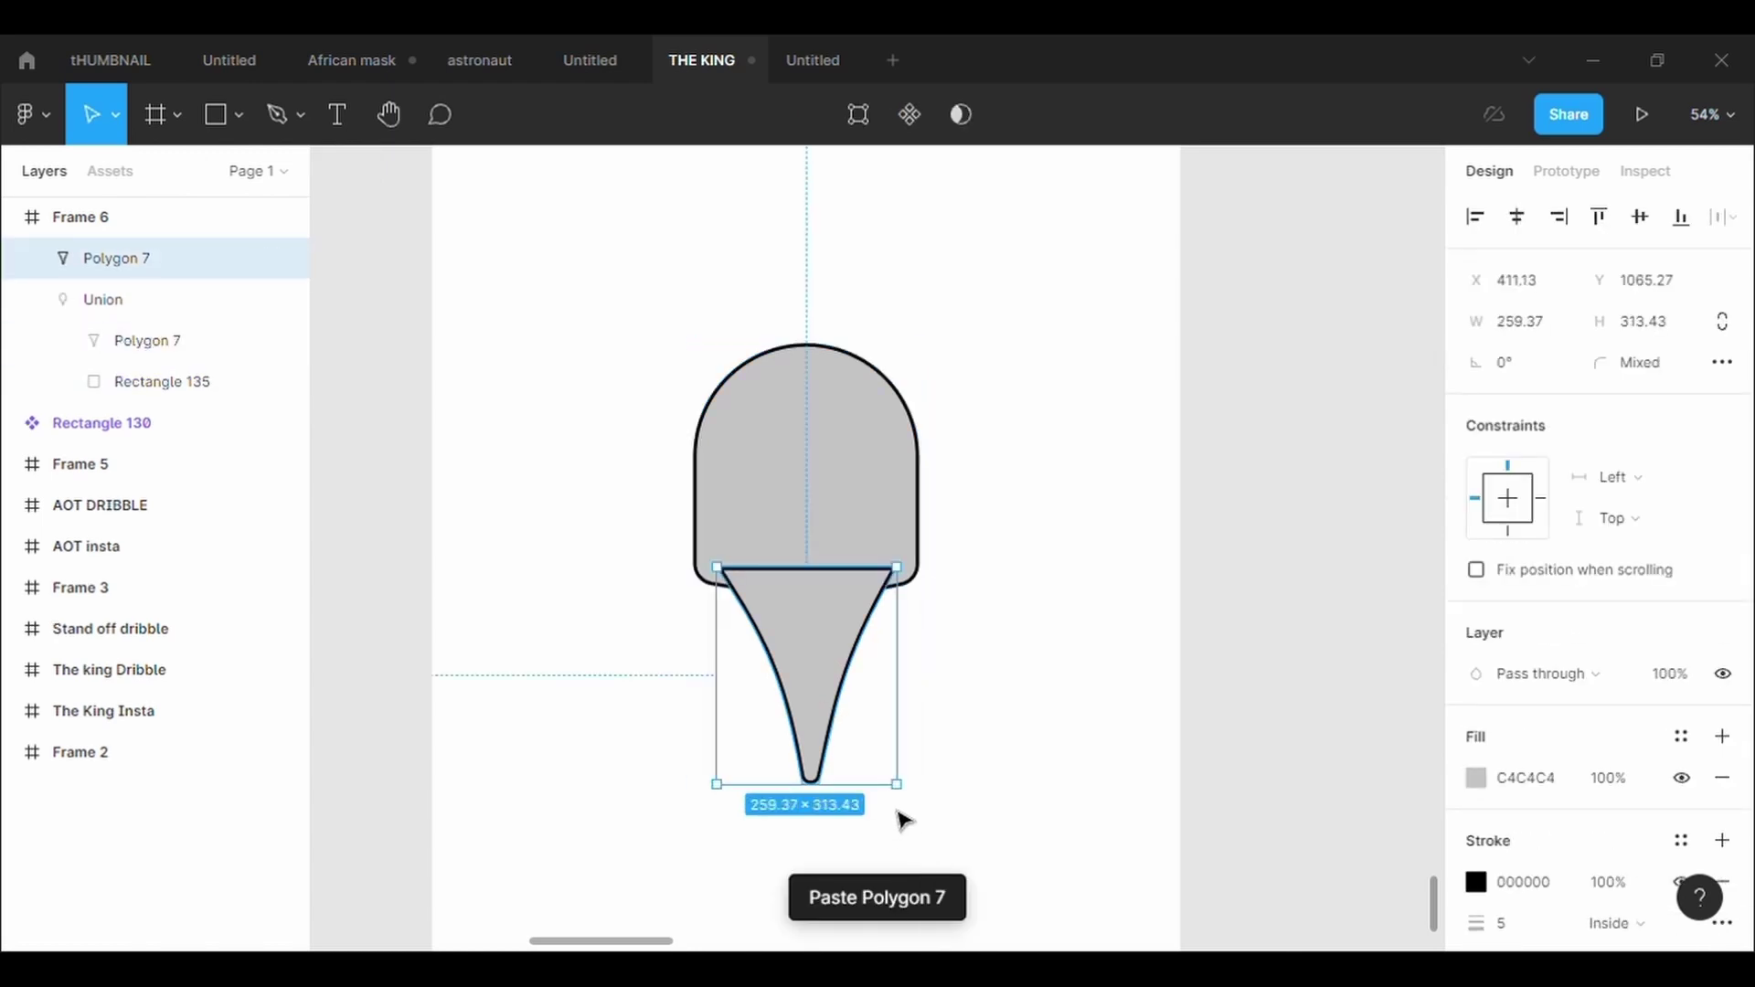
drag(914, 808, 845, 706)
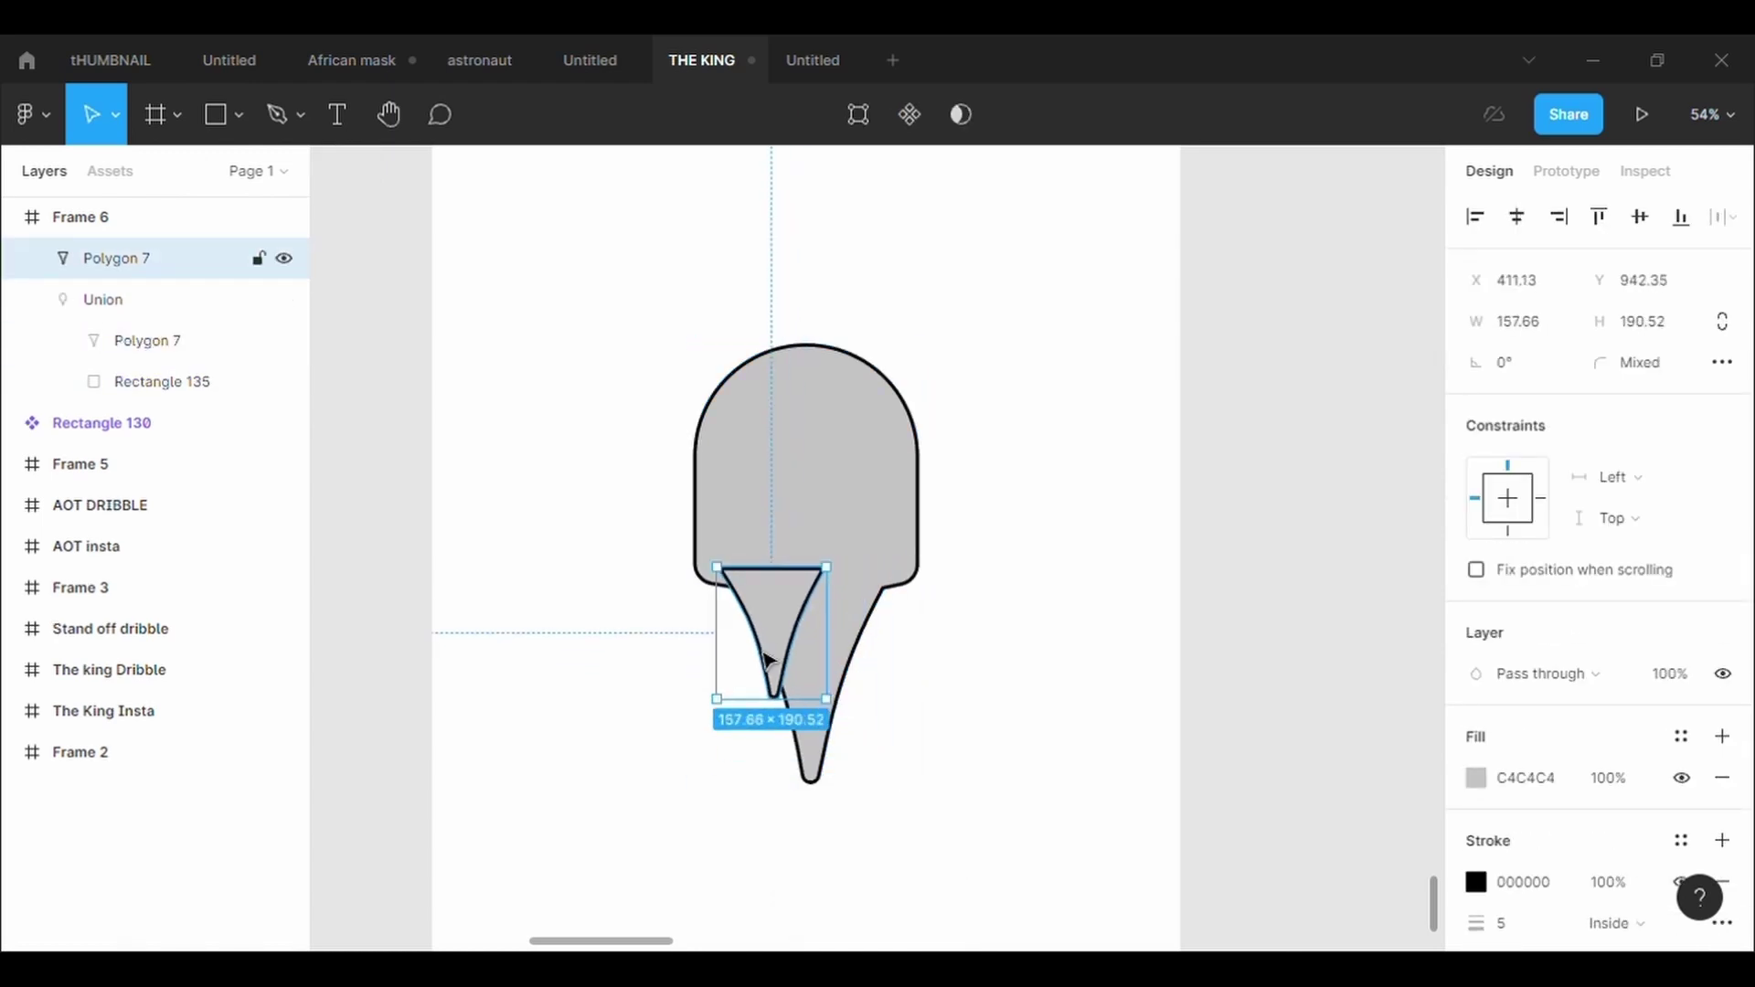
drag(768, 659, 802, 694)
key(Return)
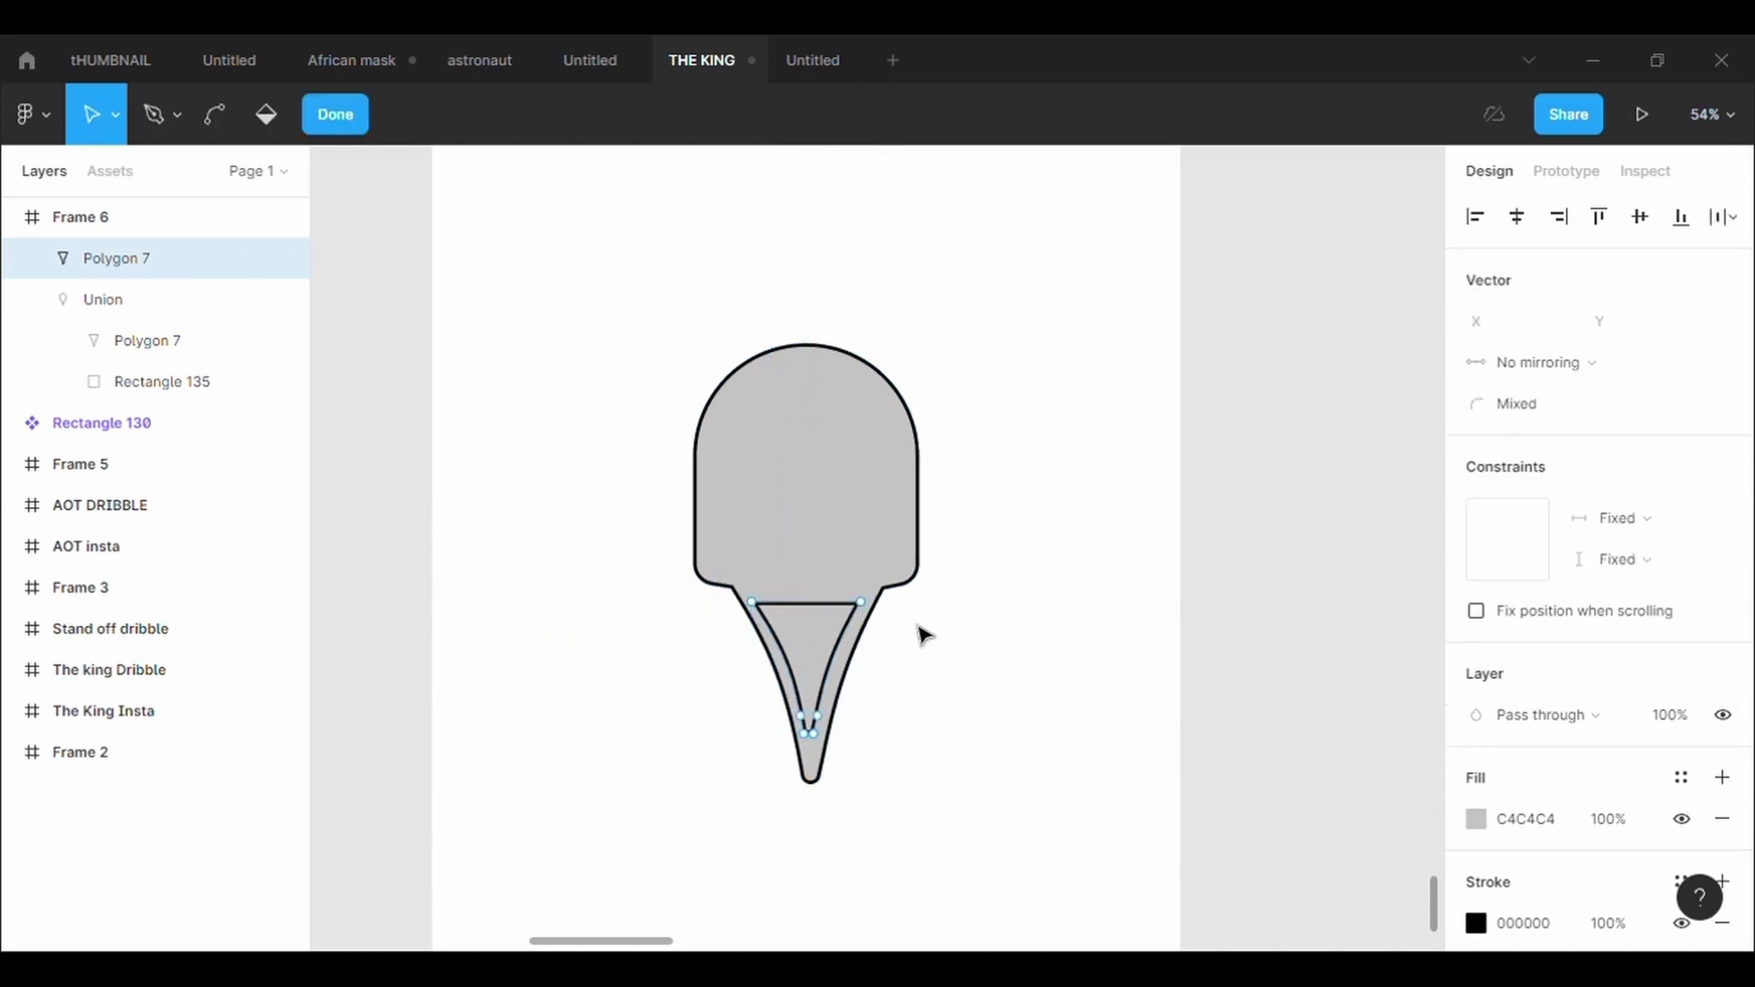
drag(862, 604, 864, 627)
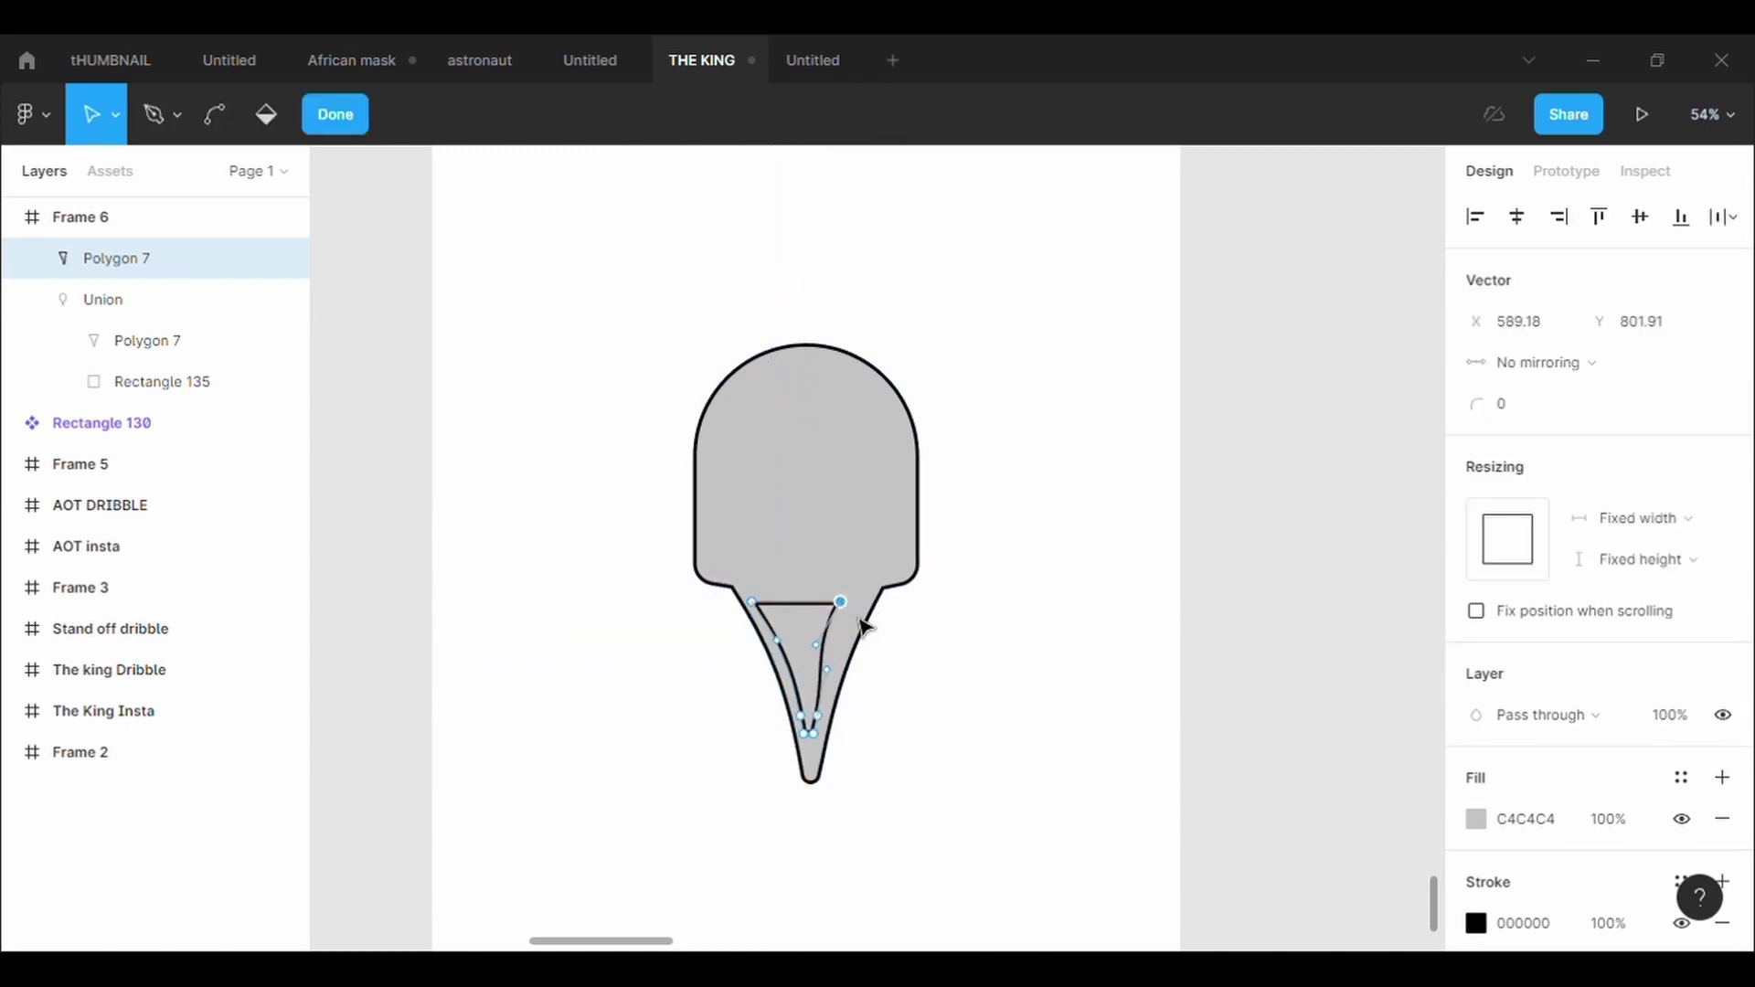
scroll(837, 666, up, 5)
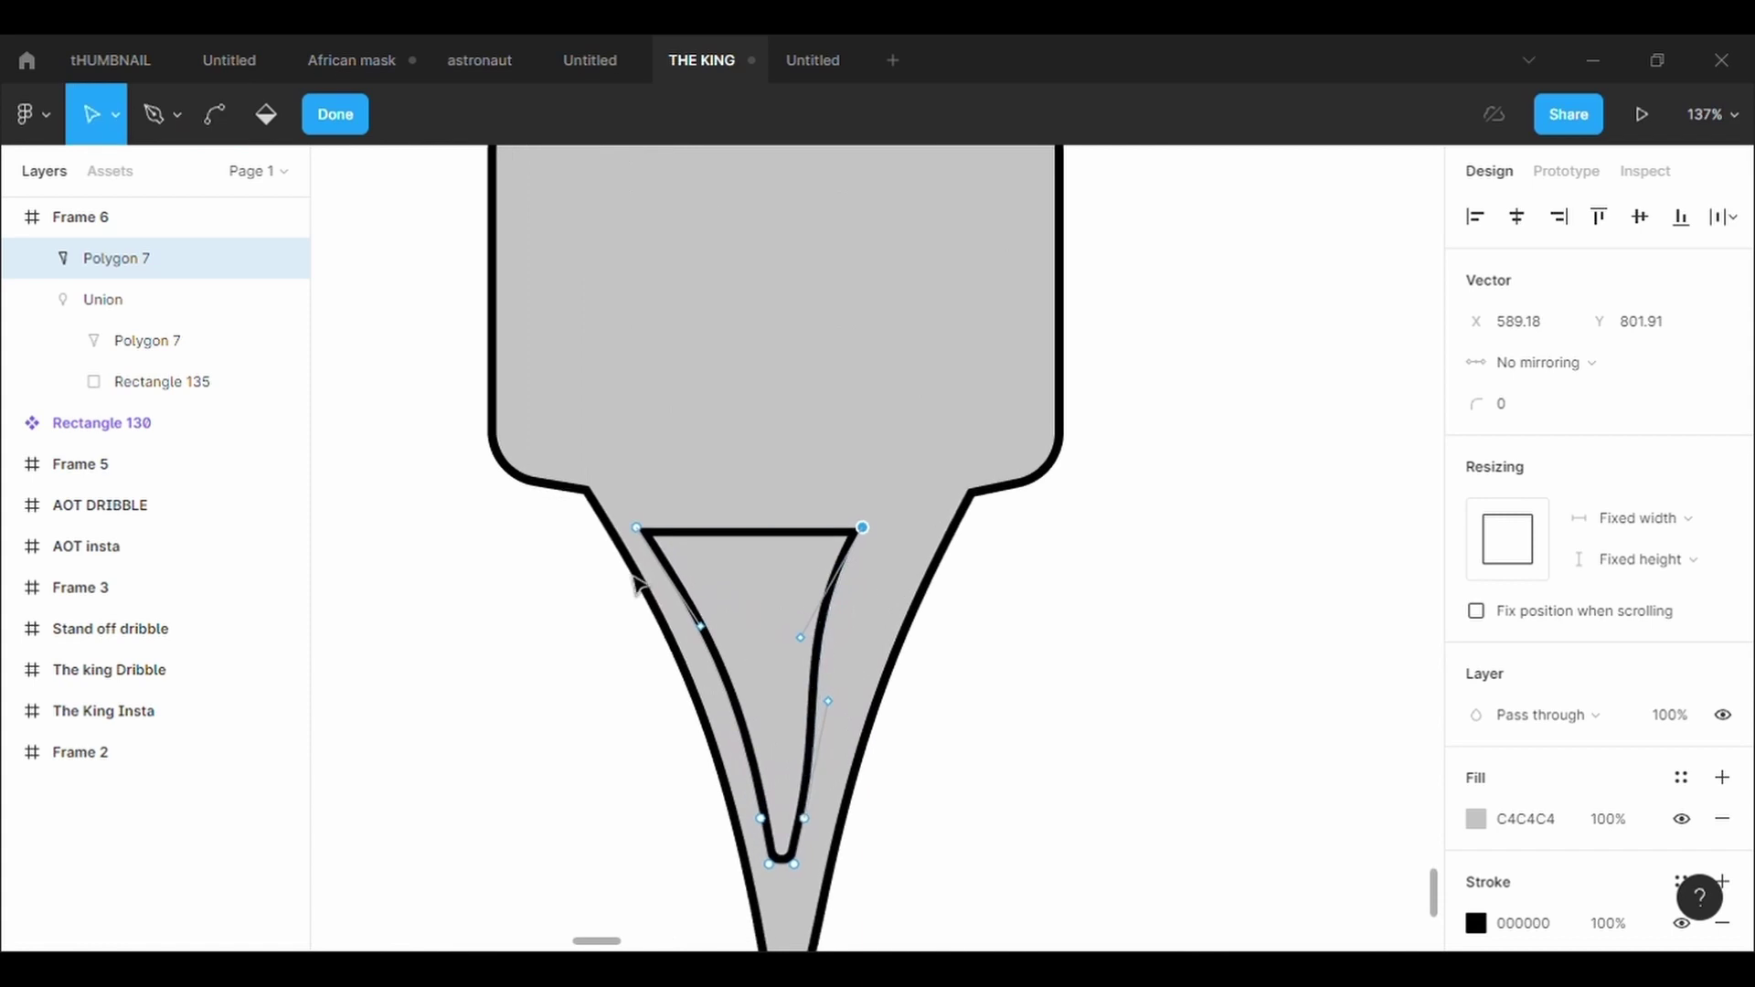
mouse_move(646, 531)
mouse_down()
mouse_move(729, 540)
mouse_move(710, 539)
mouse_move(790, 503)
mouse_up()
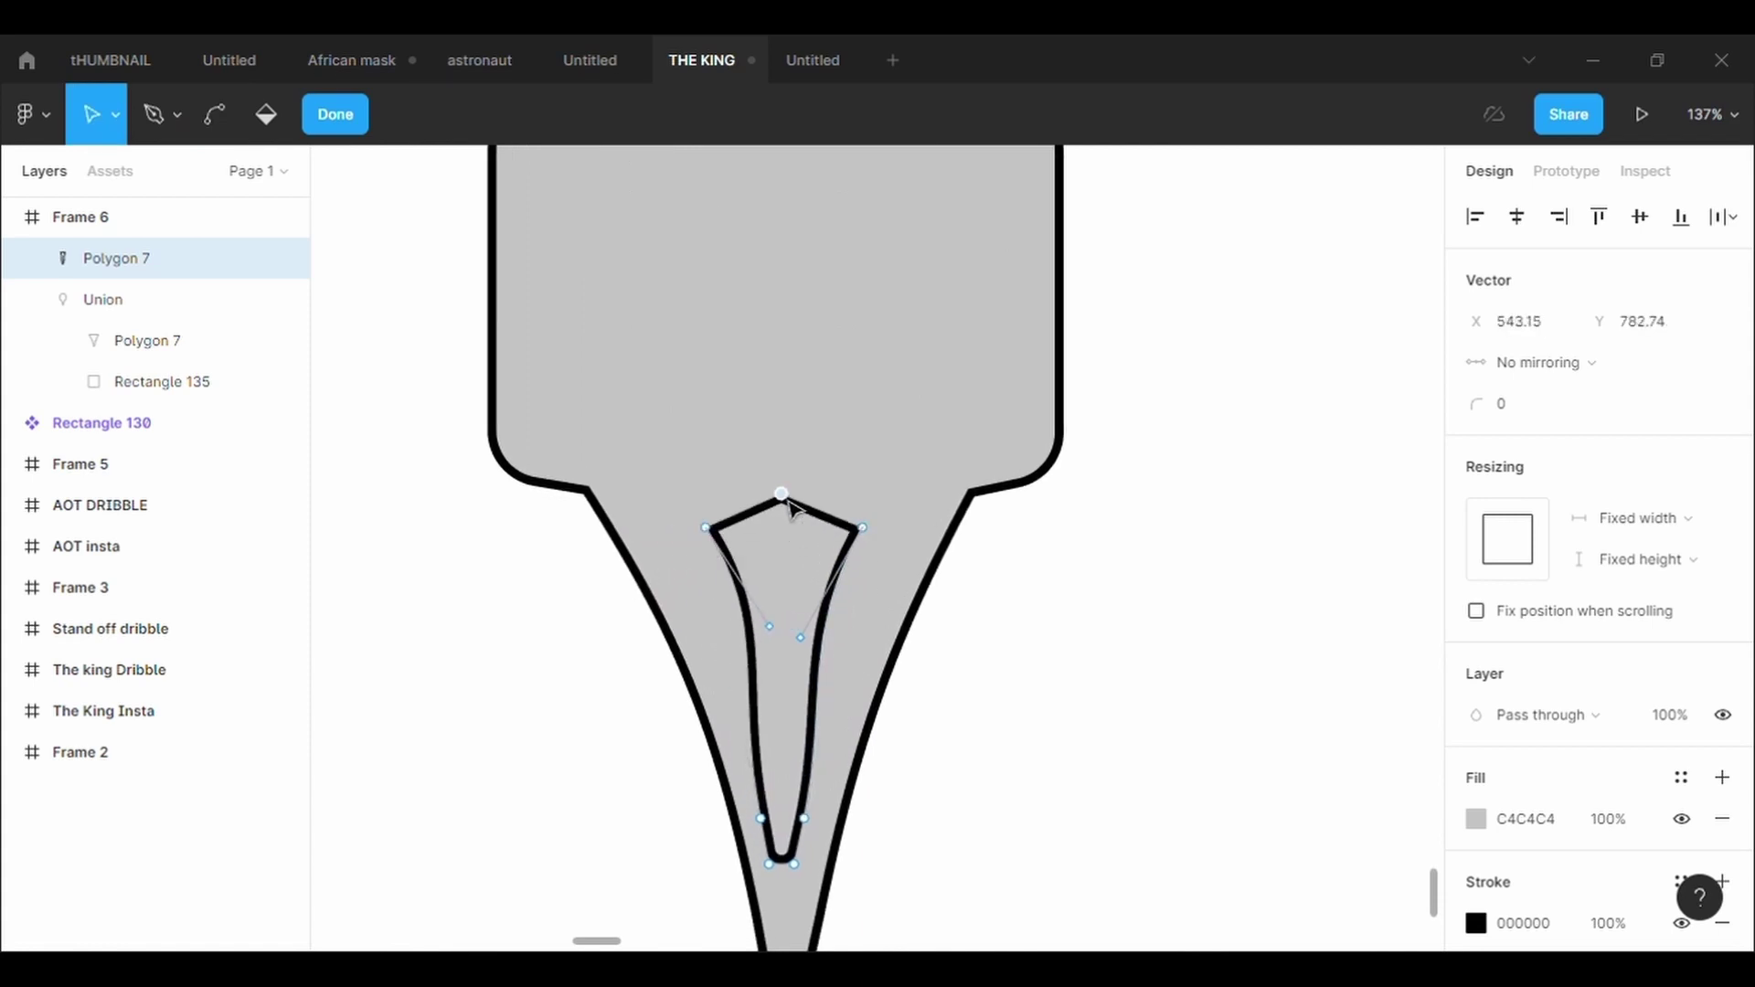
key(Escape)
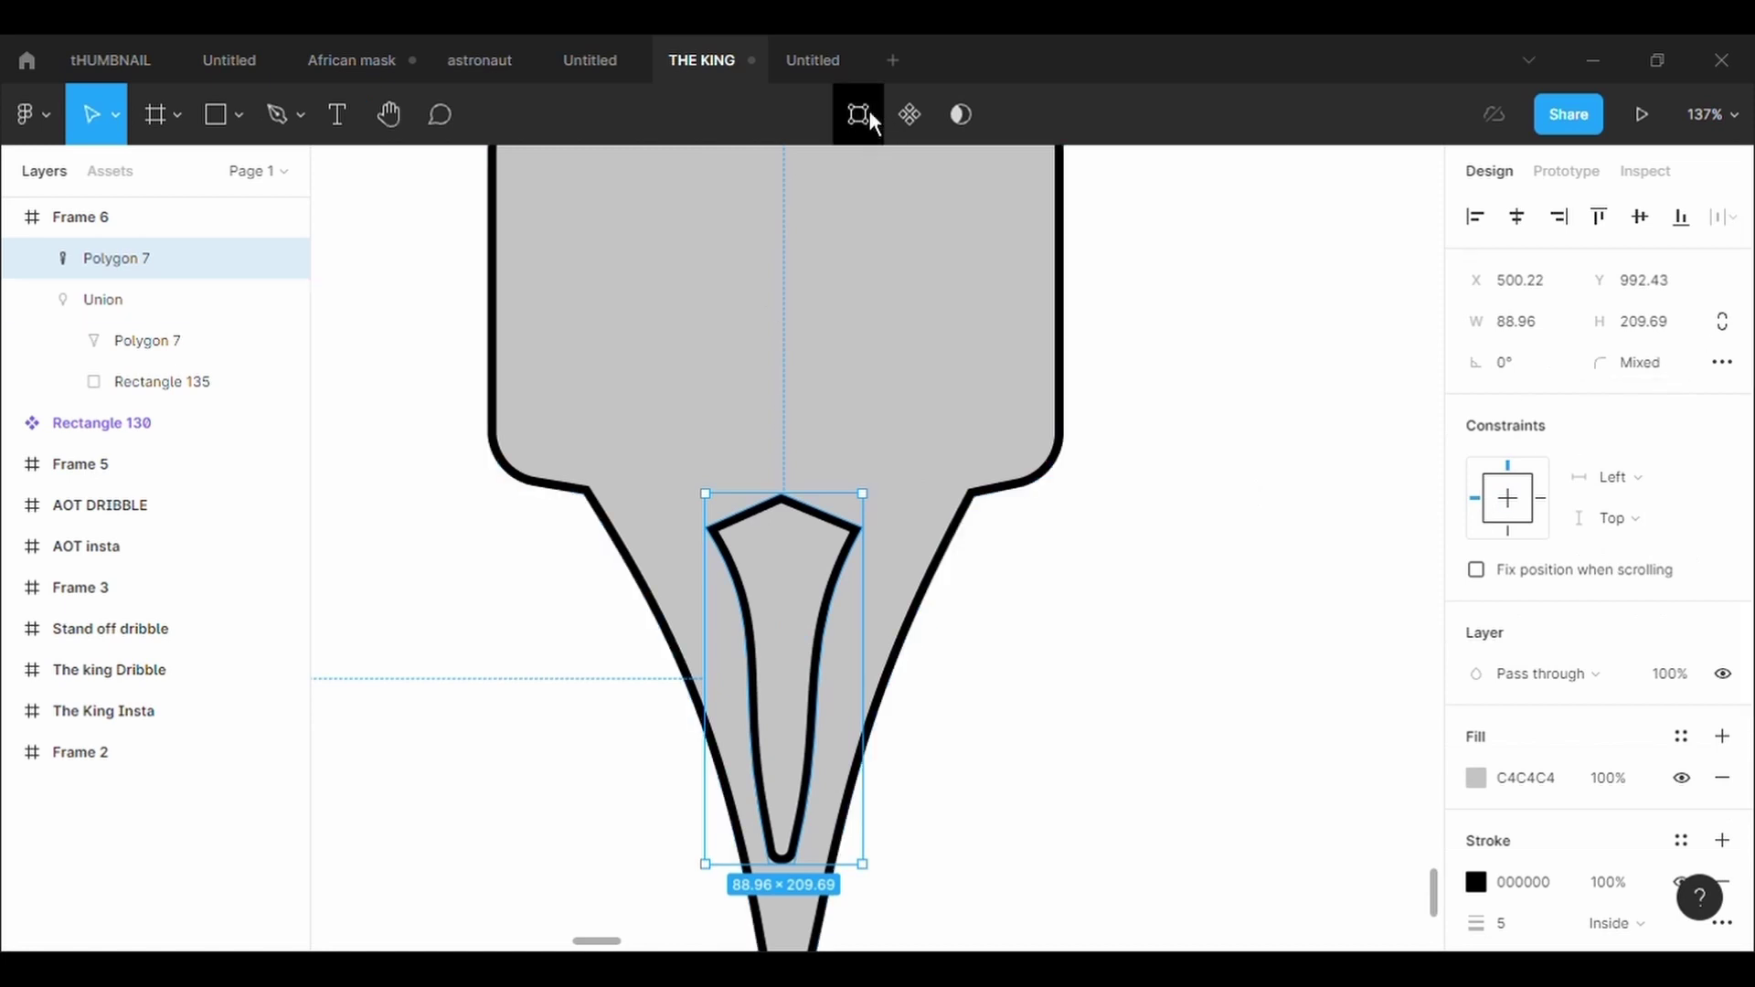
Give the inner shape's top and top-right points a 100 corner radius
click(858, 110)
click(781, 494)
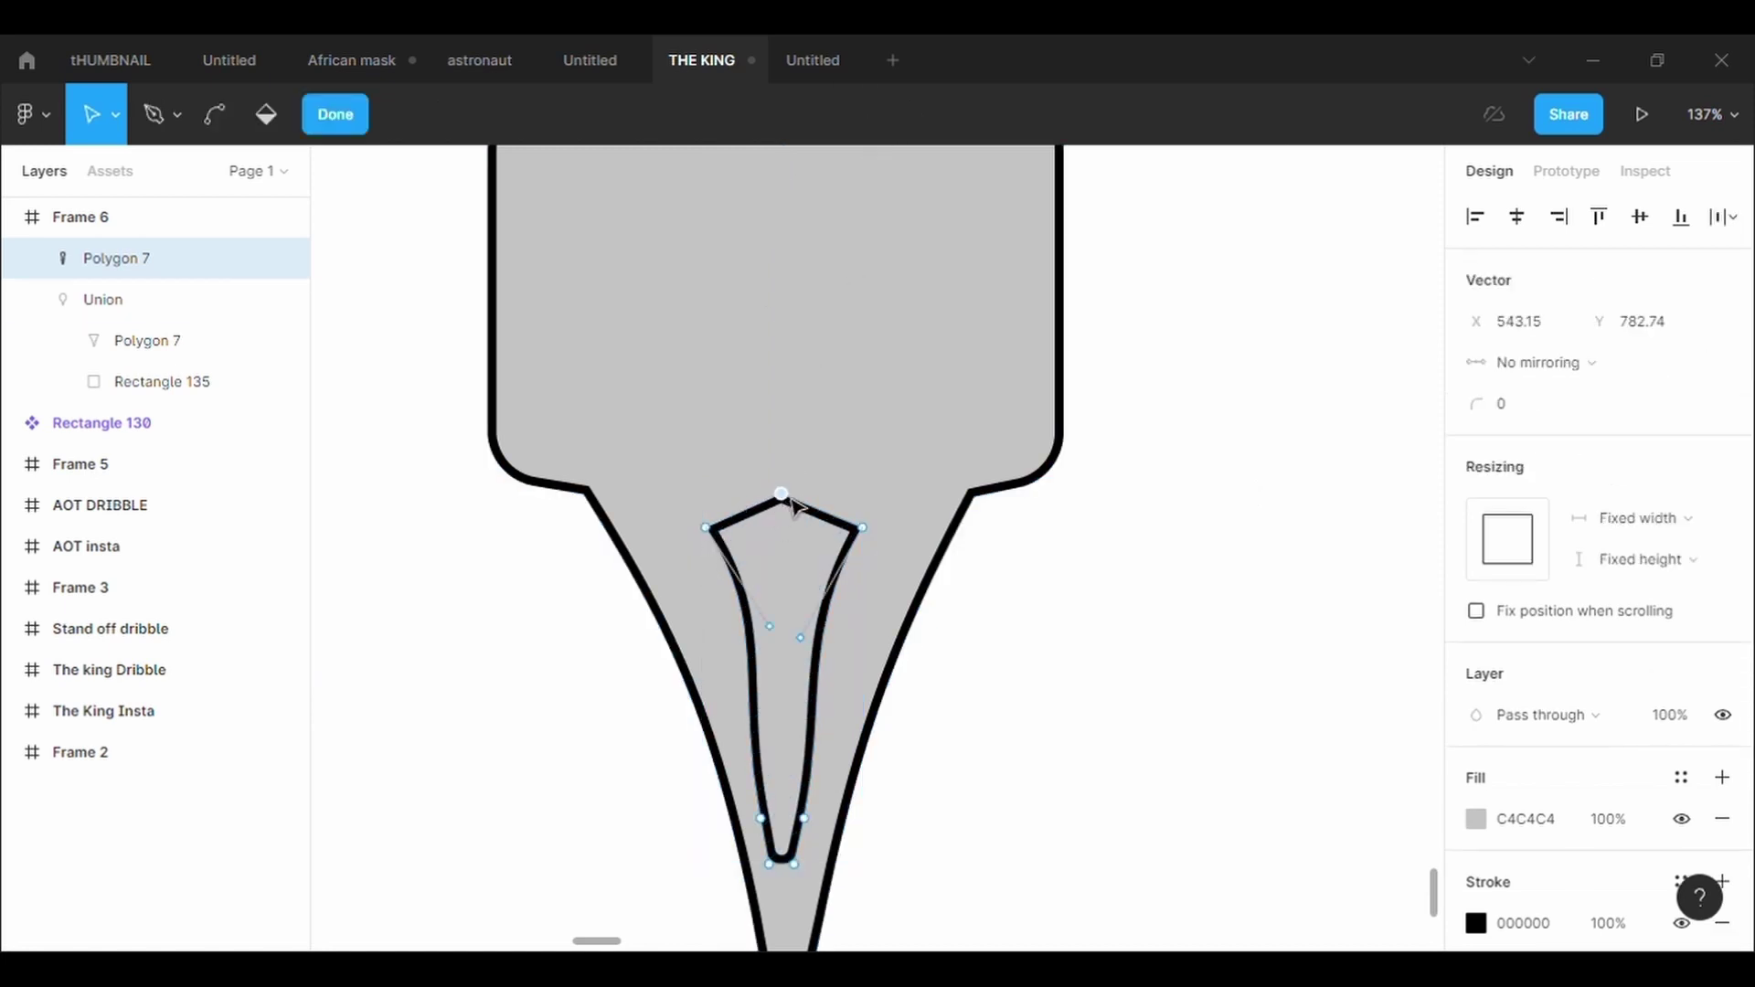
click(1561, 423)
key(BackSpace)
text(100)
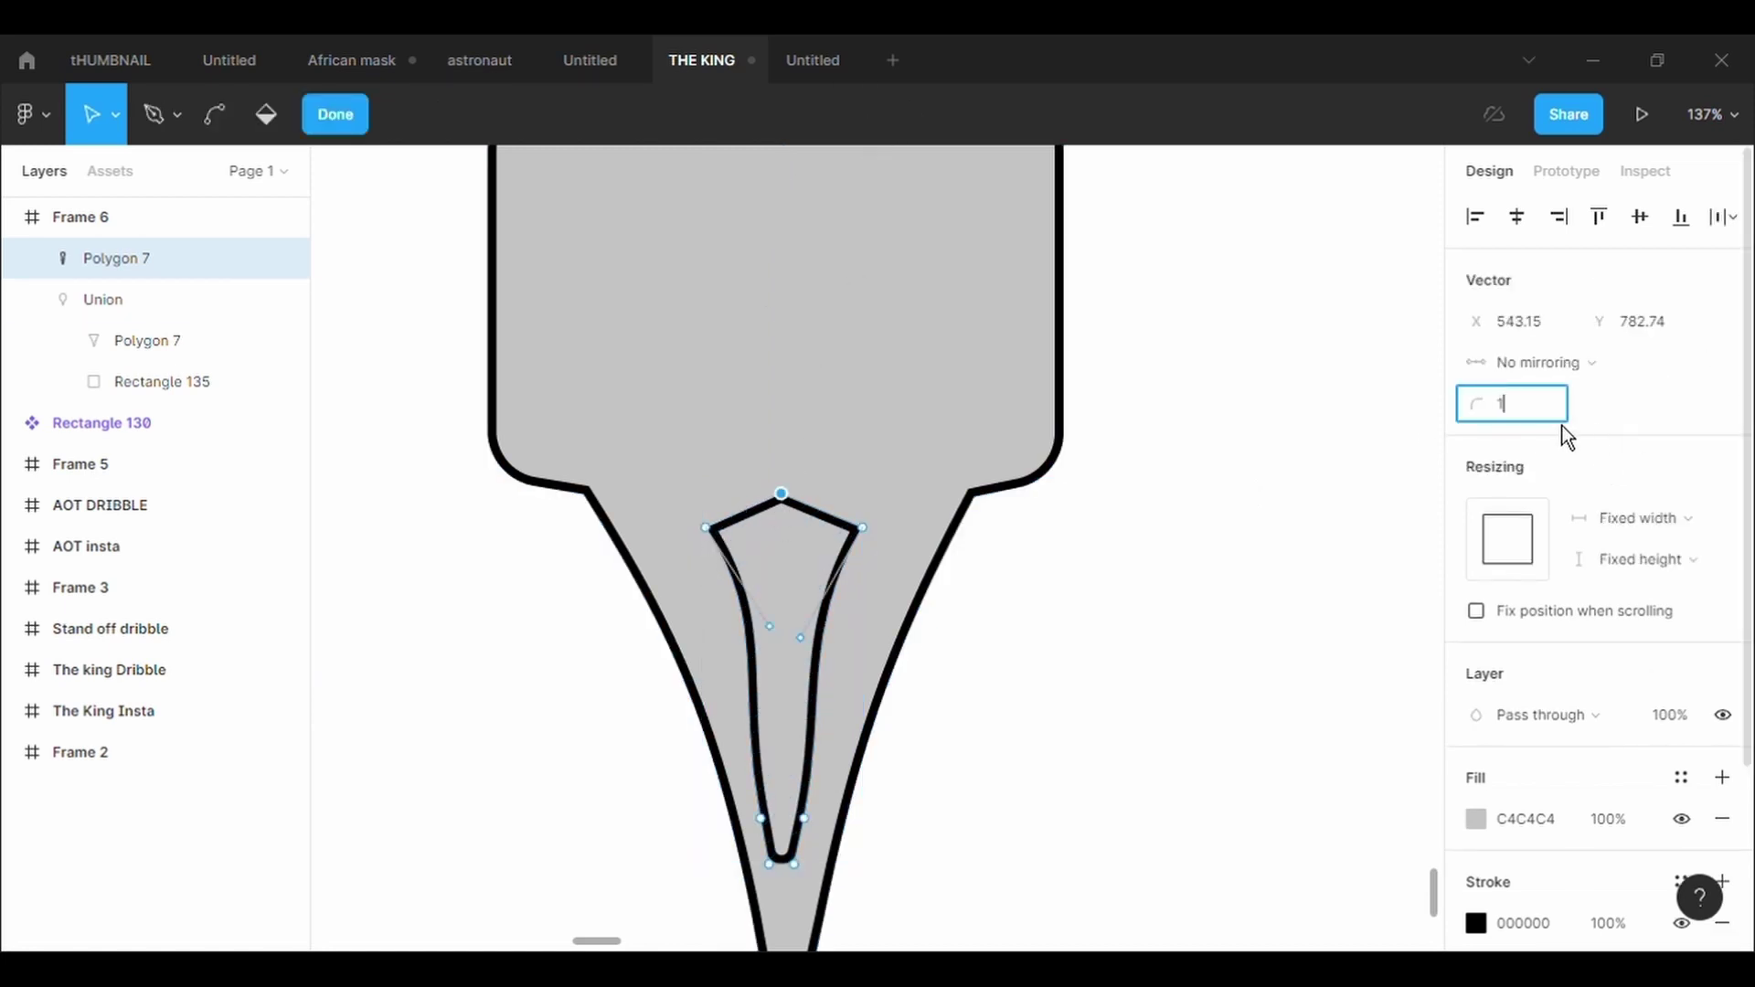
key(Return)
click(863, 529)
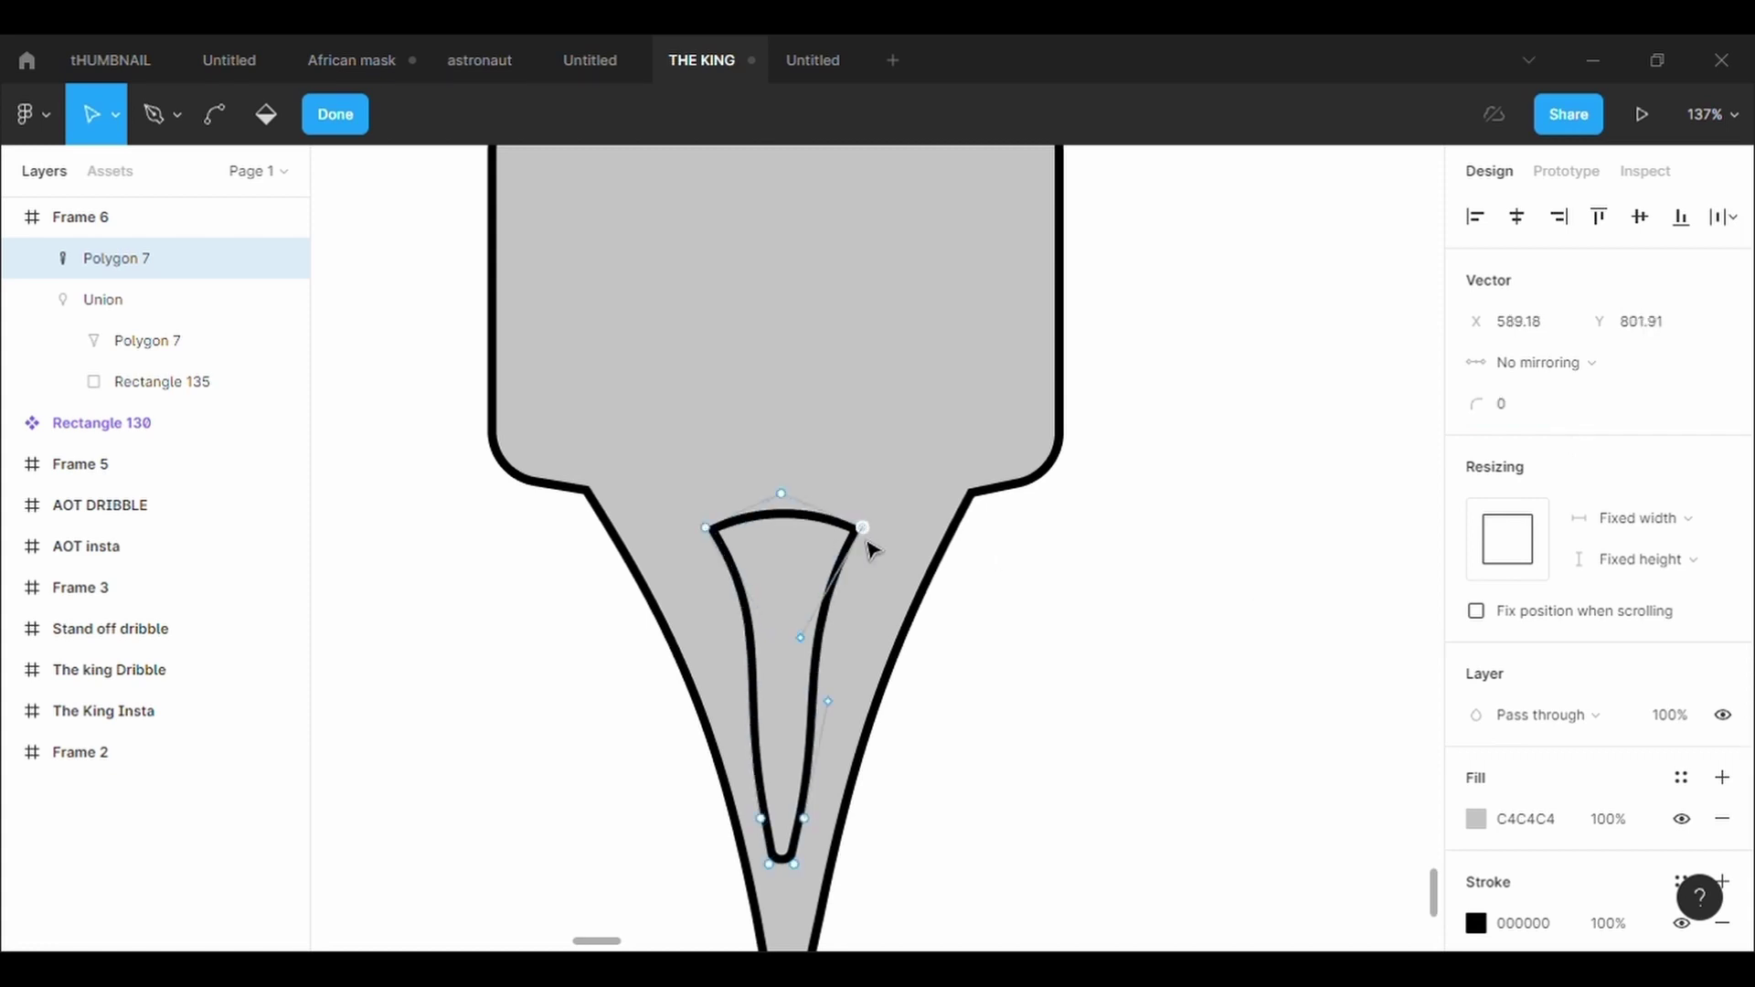
click(1563, 419)
key(BackSpace)
text(100)
key(Return)
Round the top-left point to 100, lengthen the stem and centre the teardrop along the tip
click(705, 529)
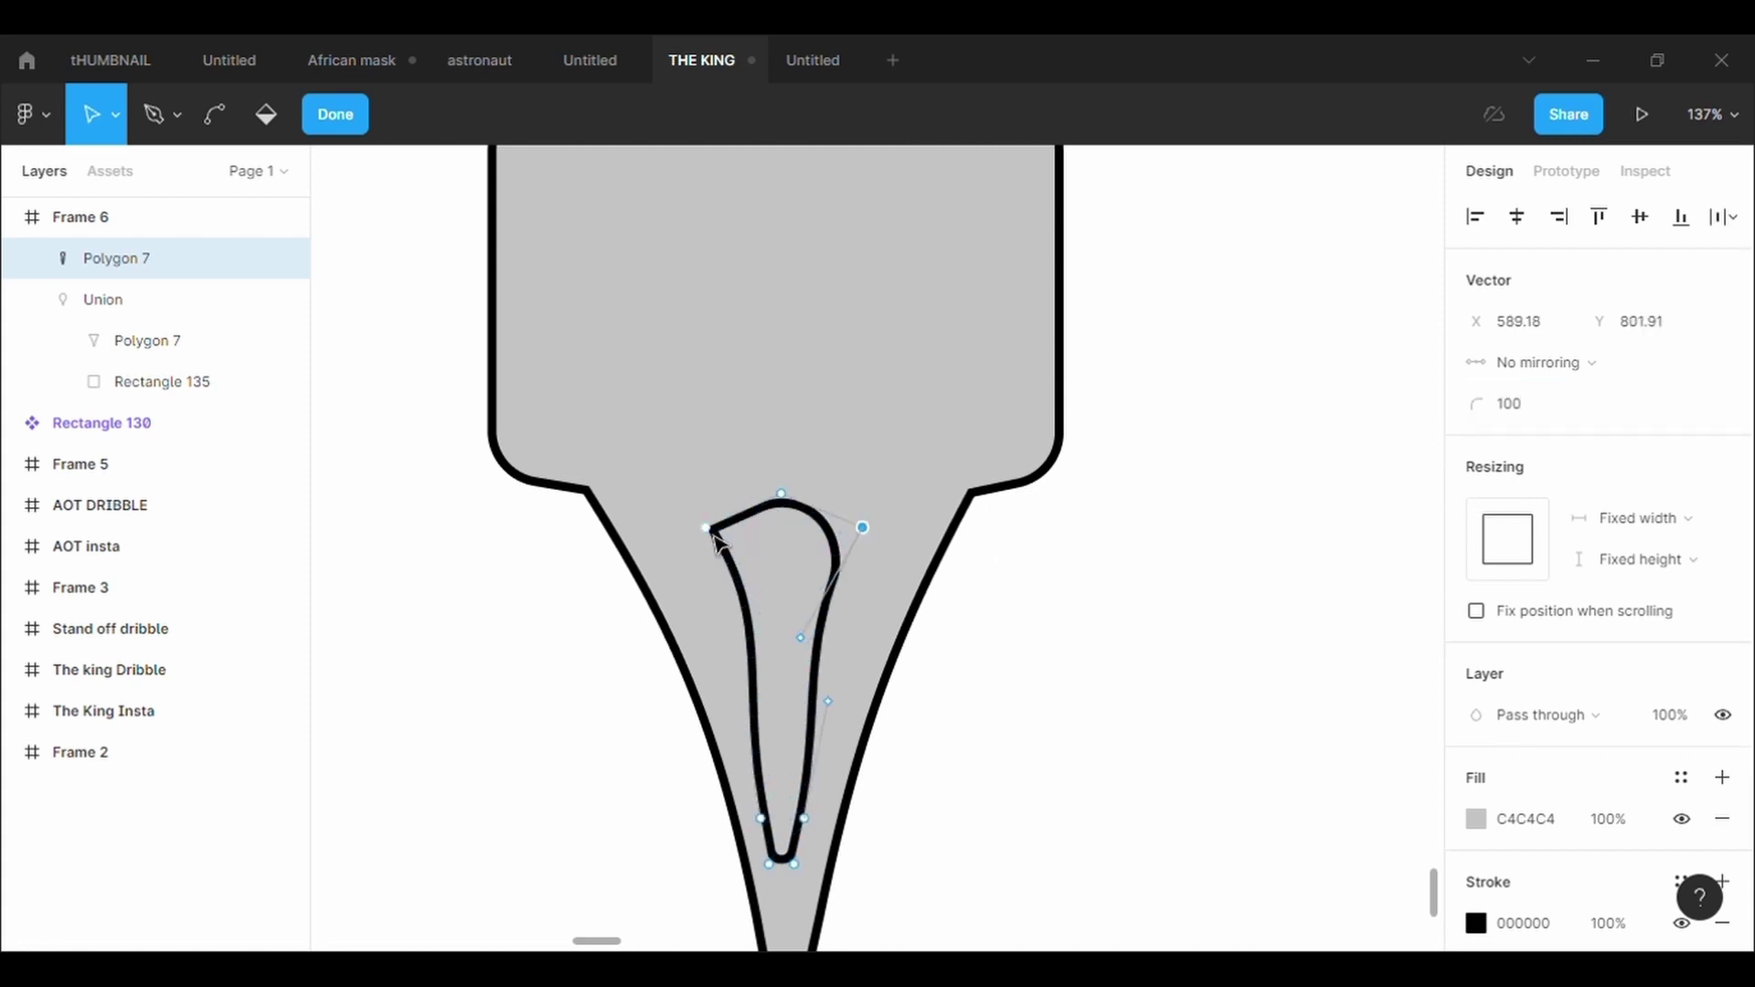
text(1000)
key(Return)
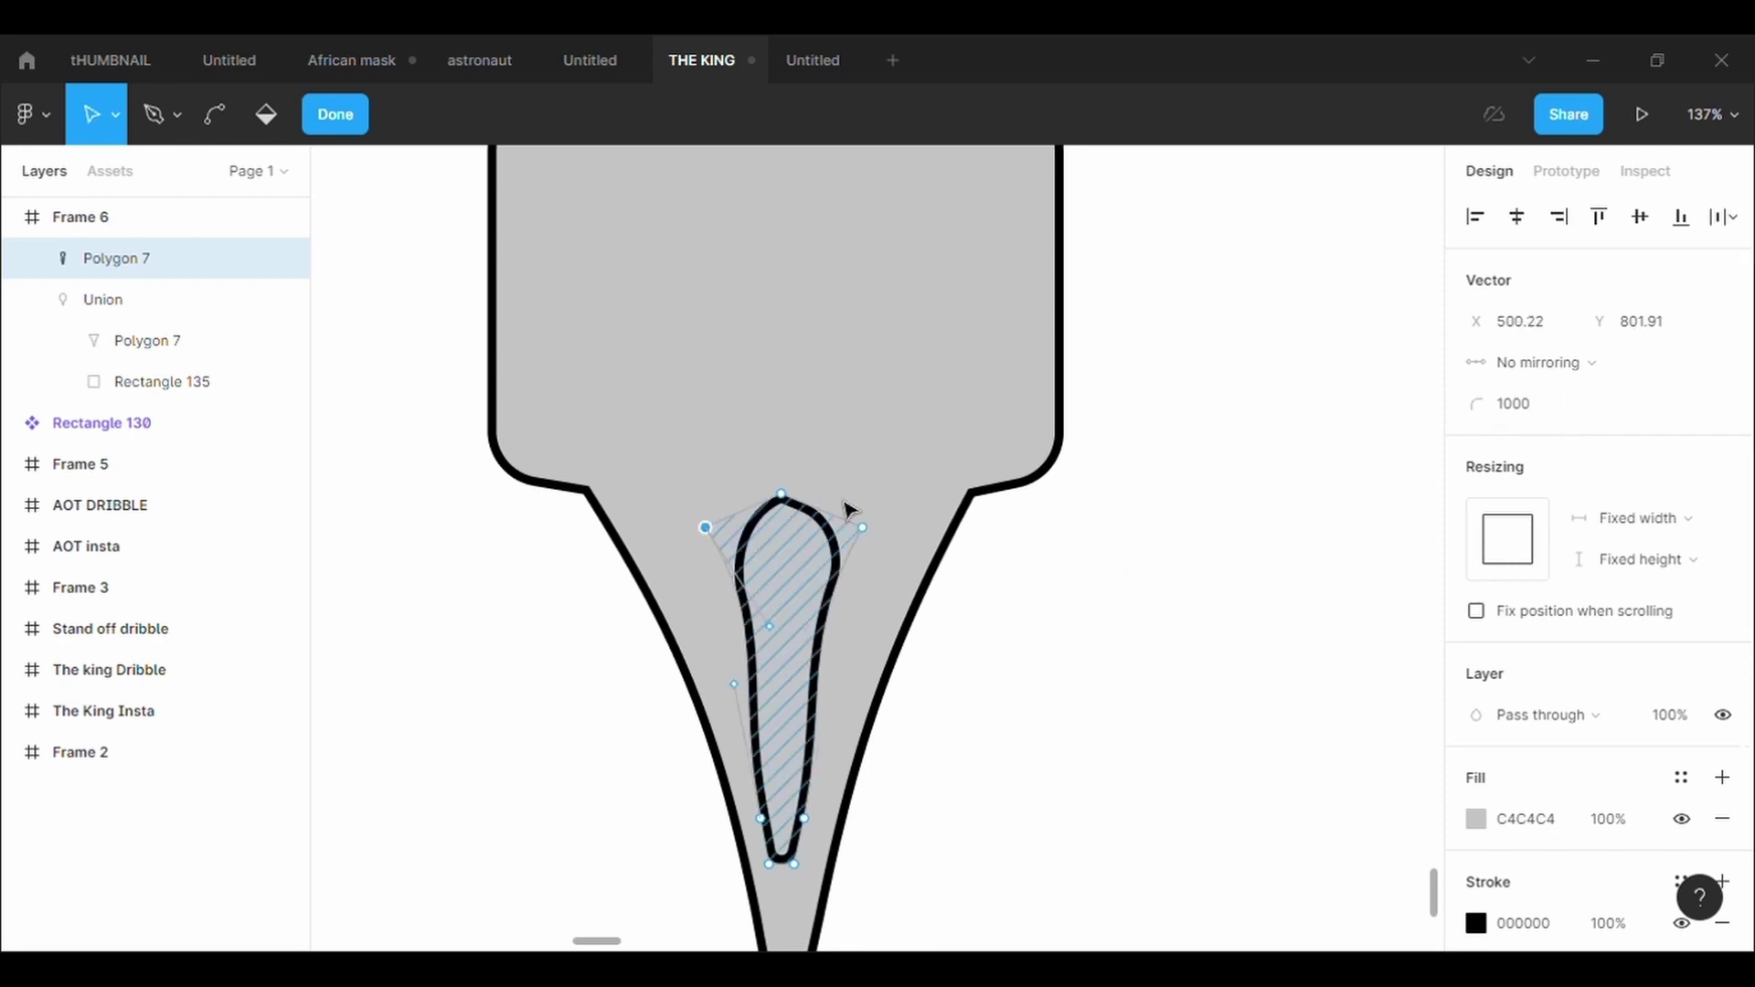
click(1561, 416)
text(100)
key(Return)
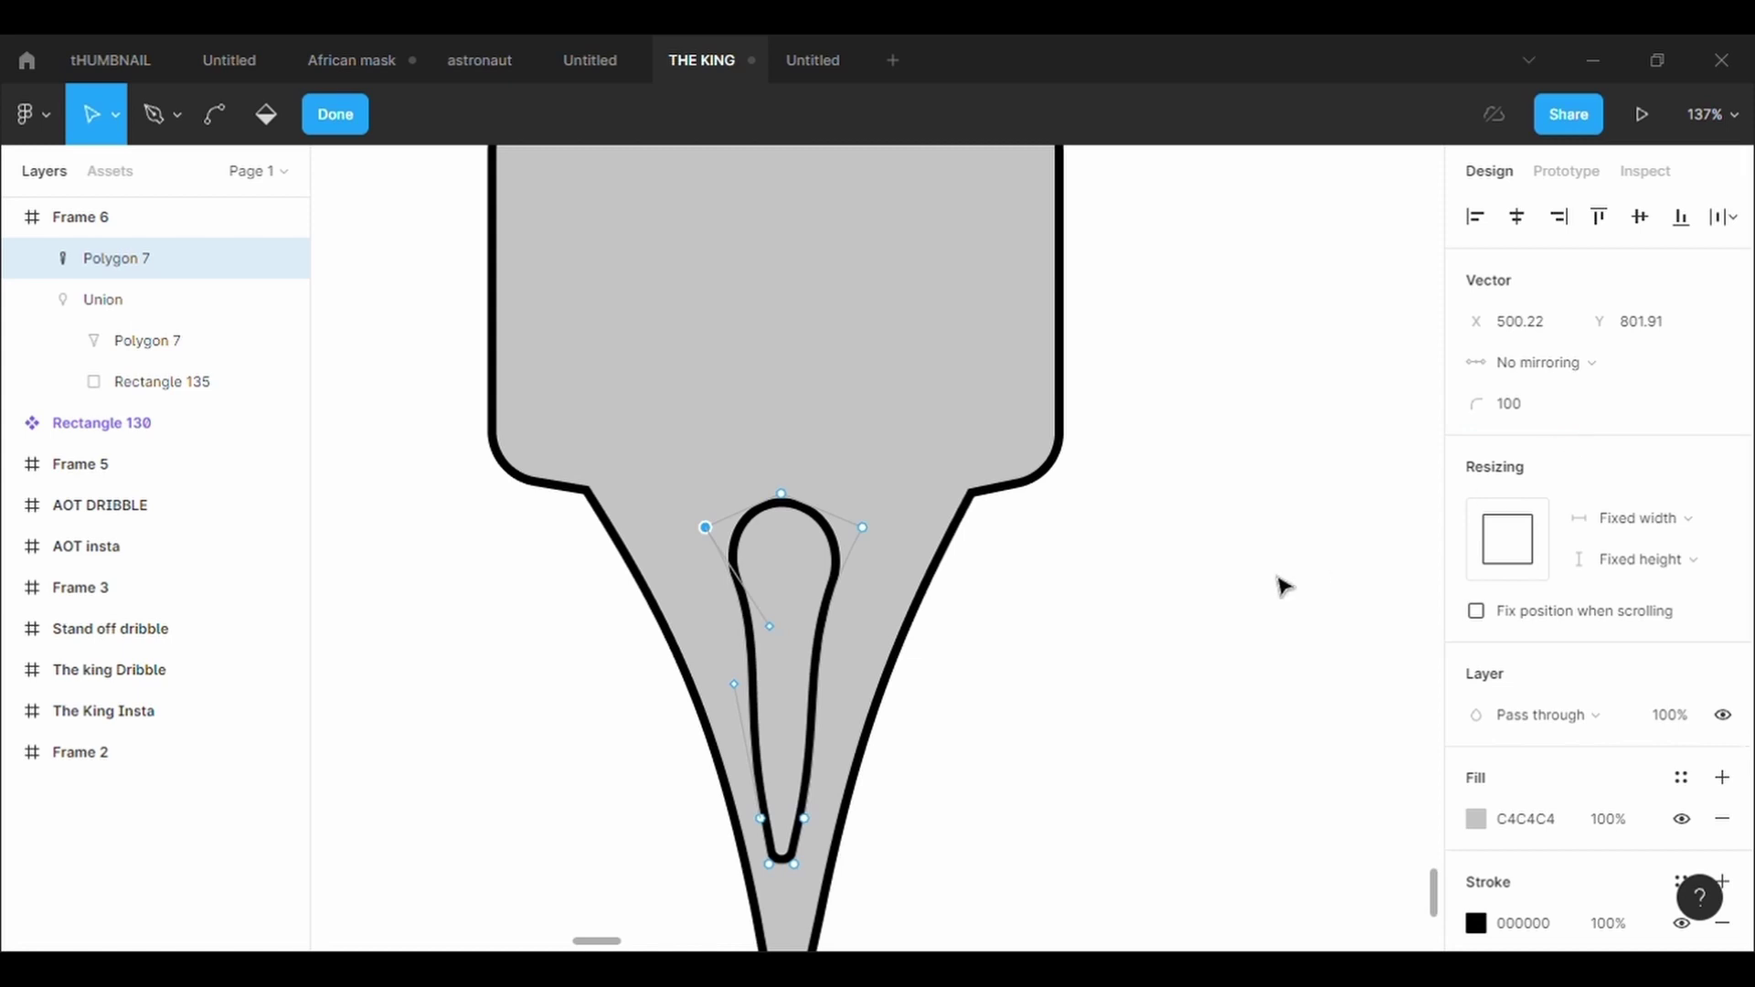
ctrl+scroll(931, 624, down, 3)
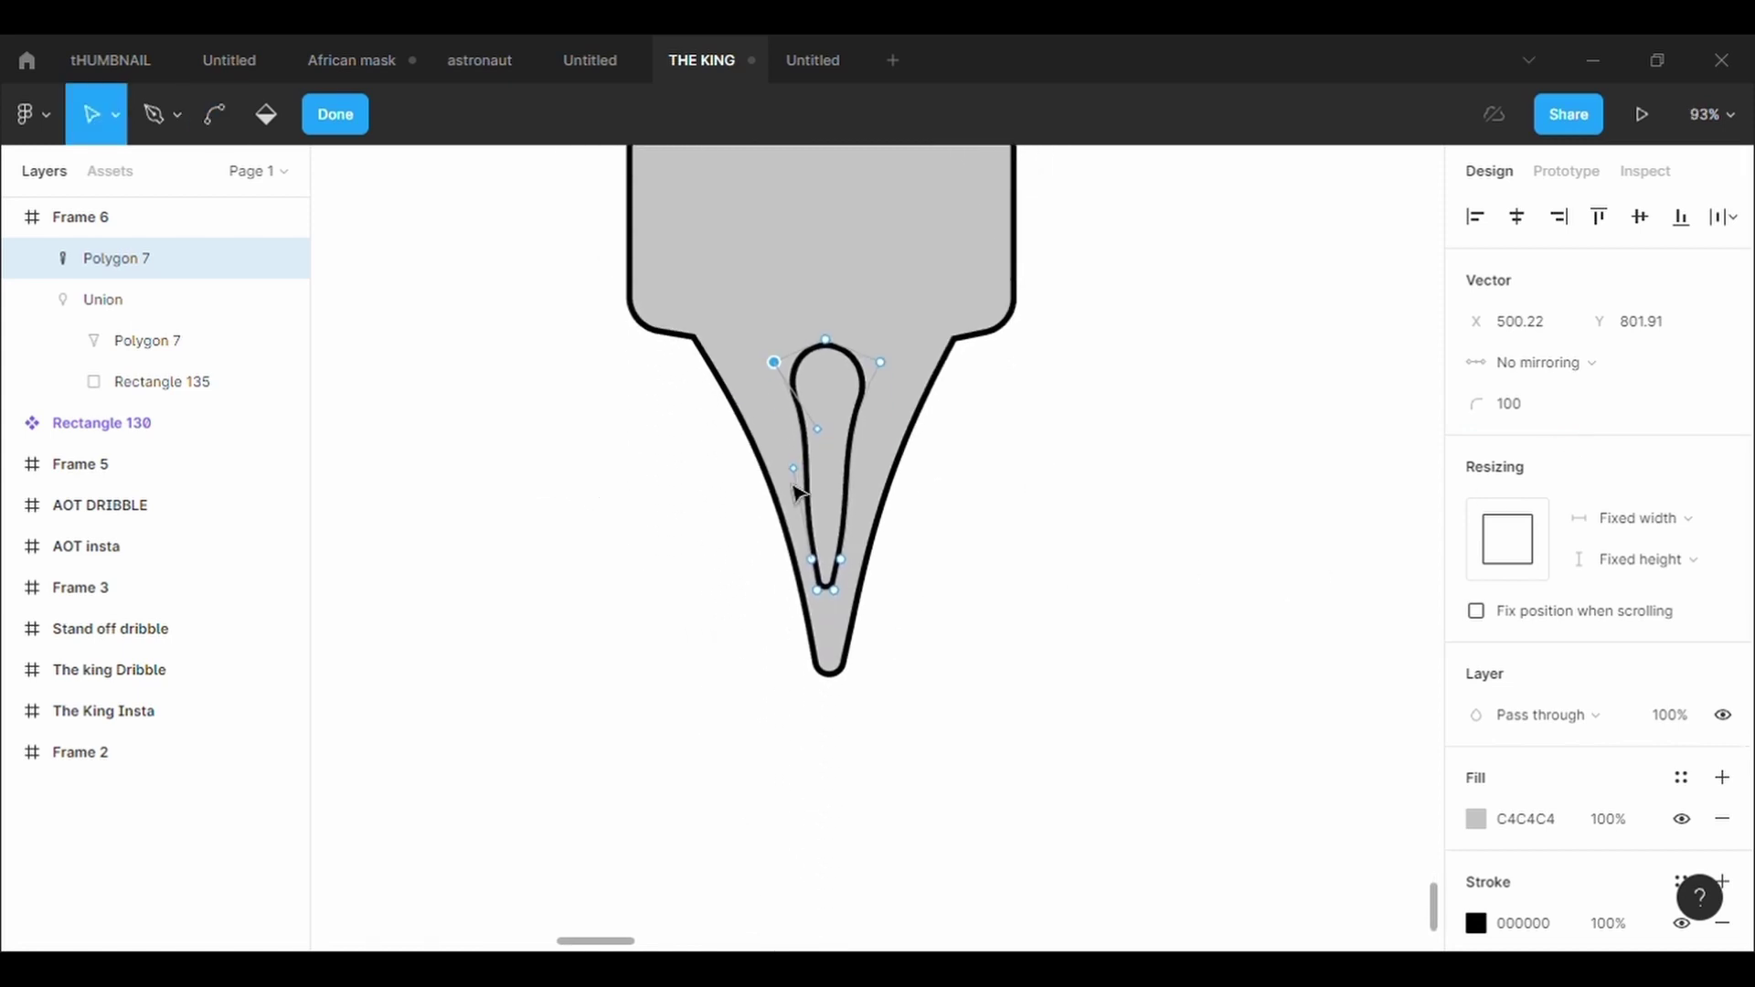
drag(828, 603, 850, 636)
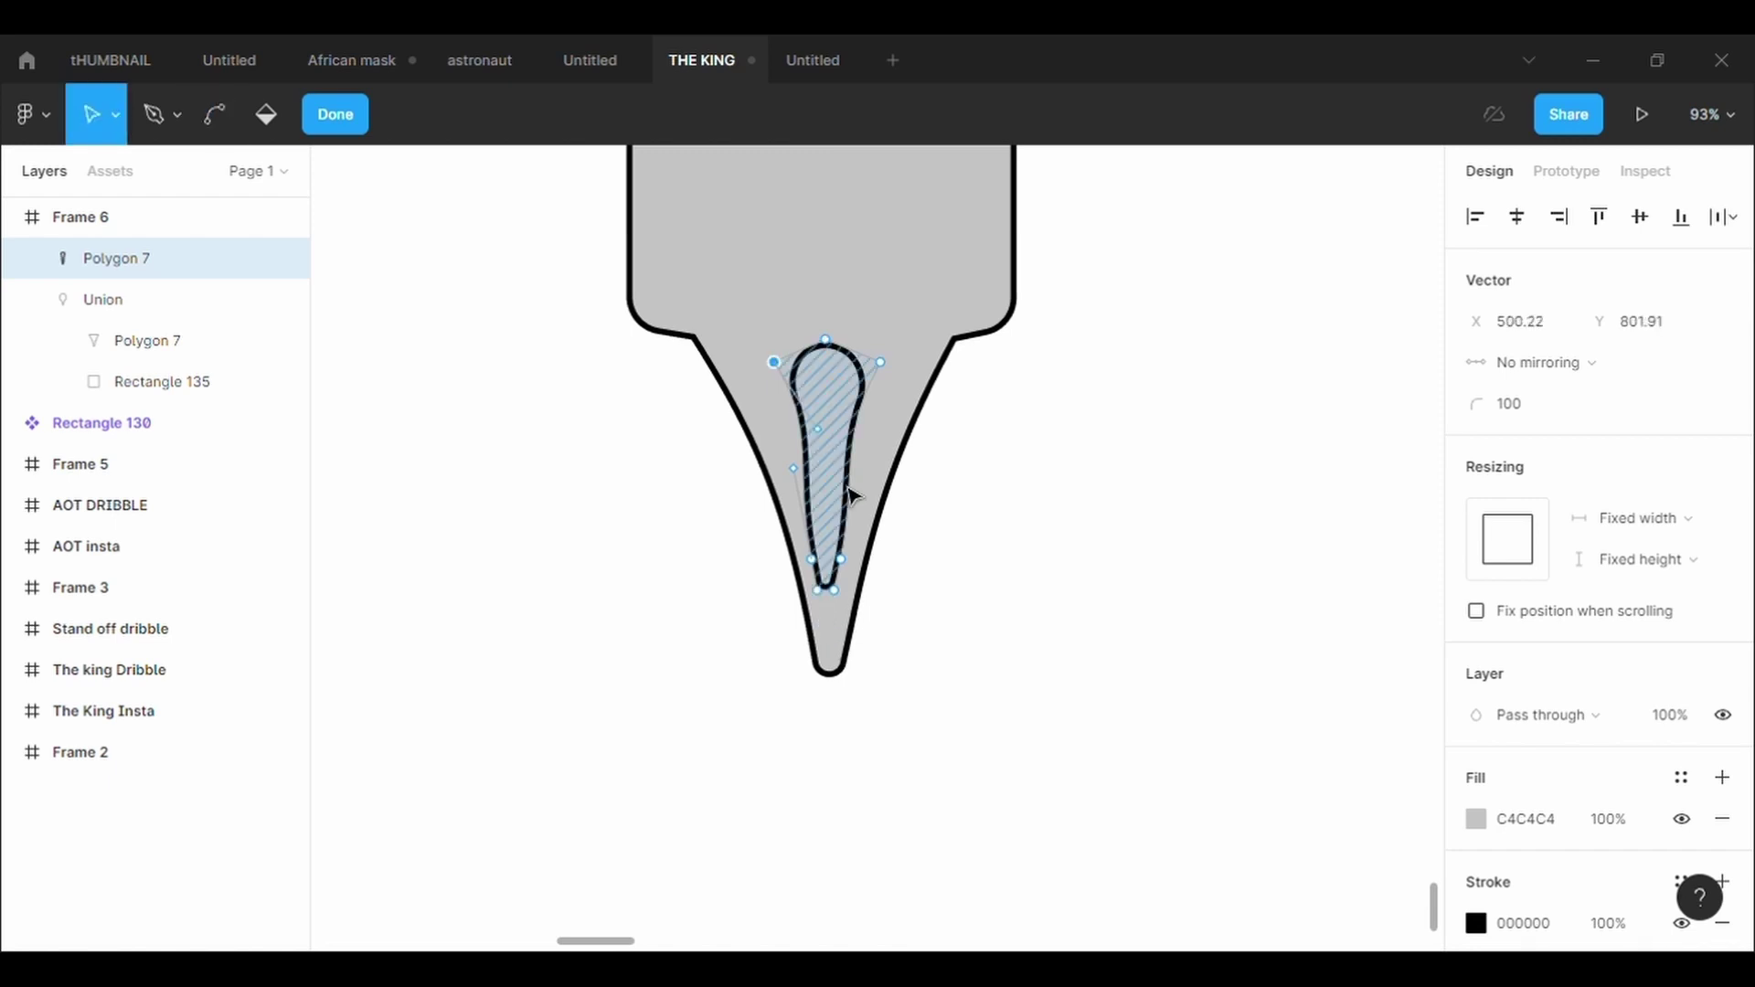
key(Escape)
drag(834, 490, 848, 508)
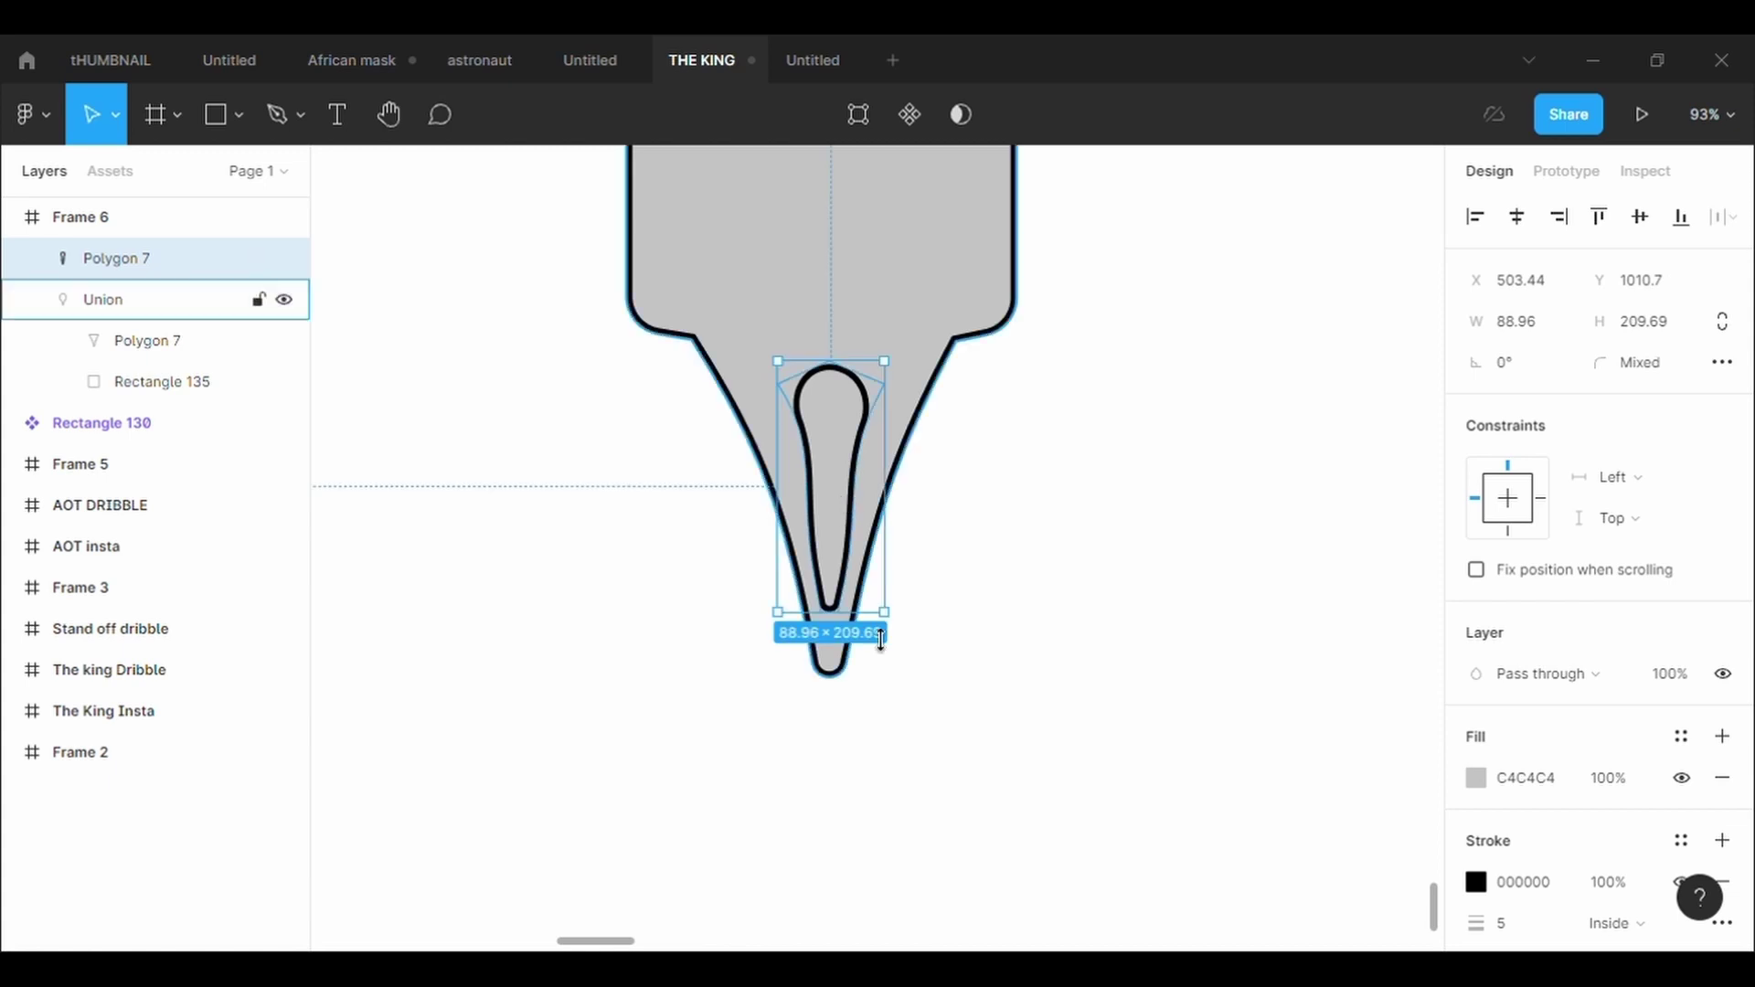
click(839, 678)
click(872, 139)
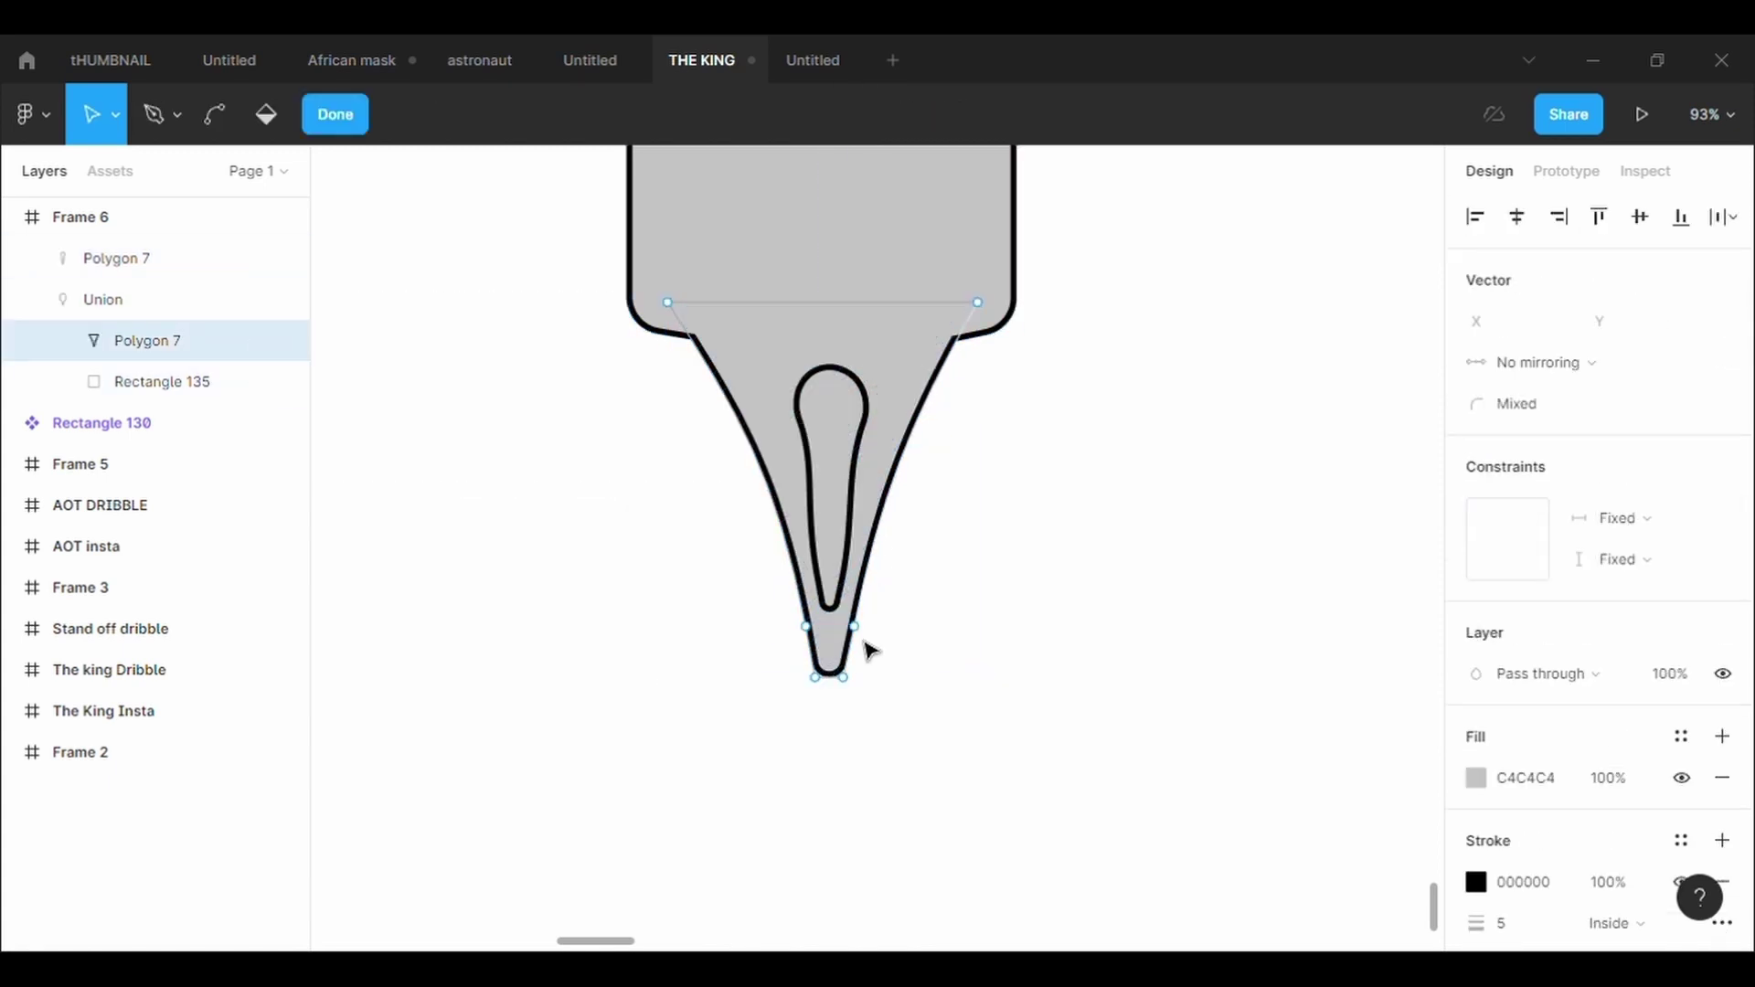
click(854, 677)
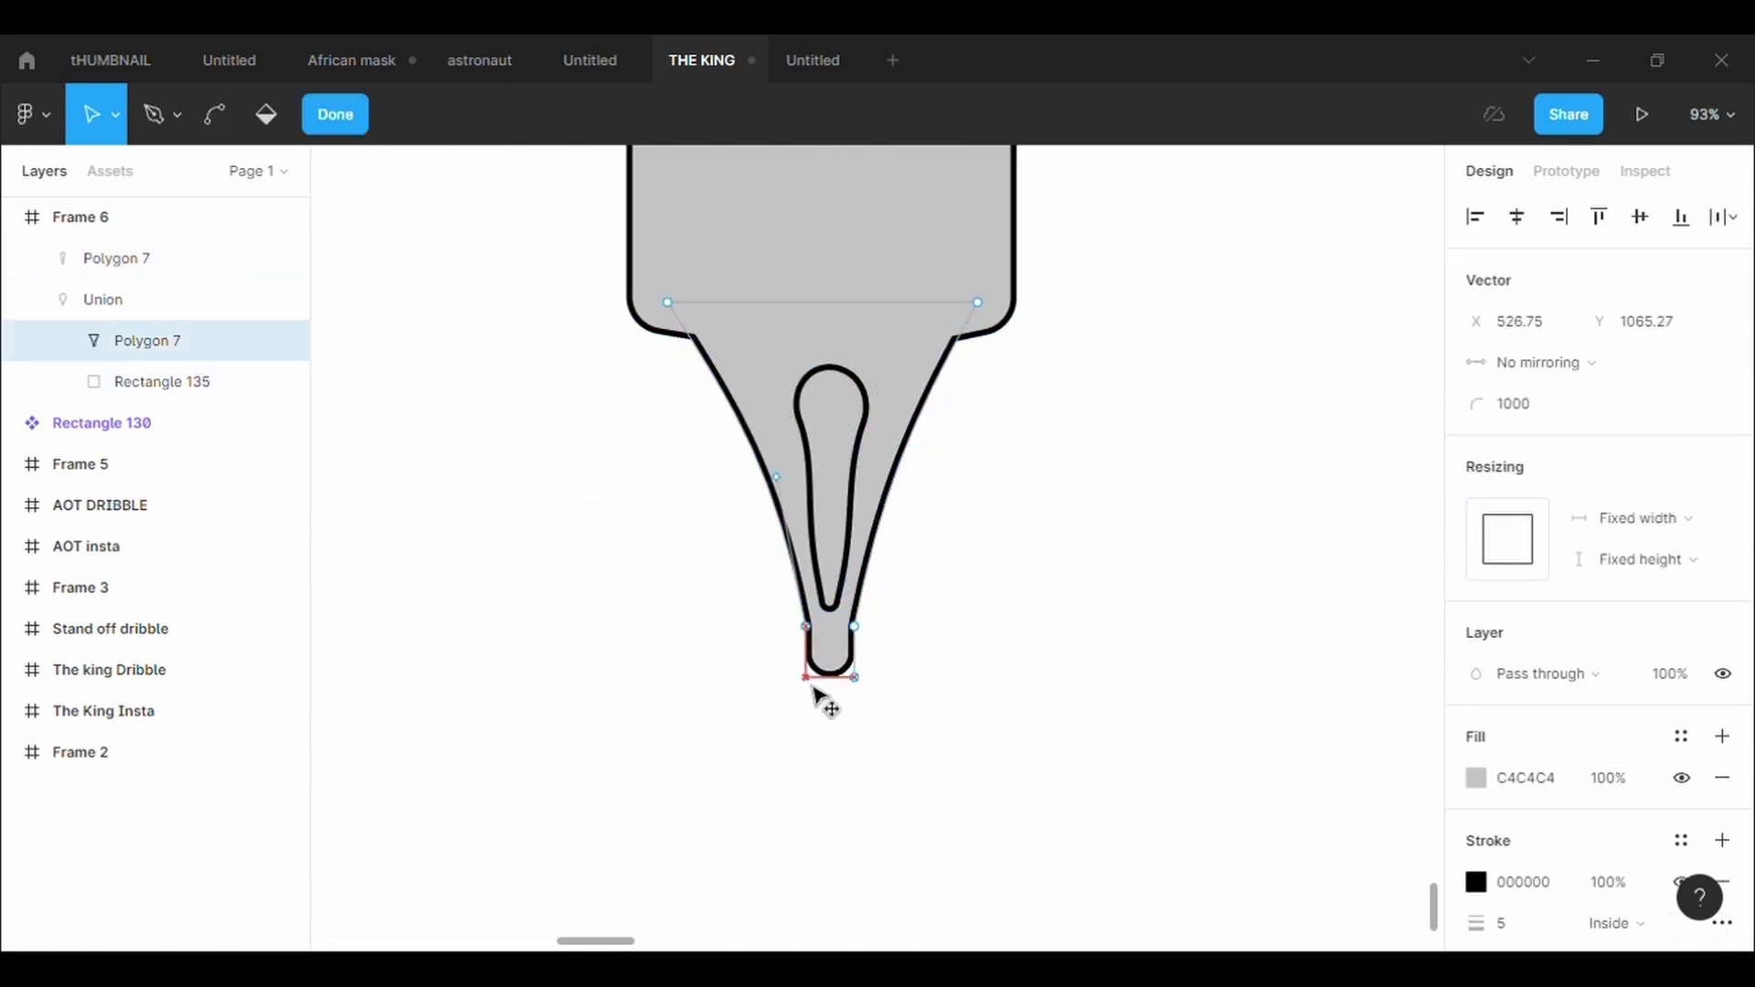
key(Escape)
double_click(834, 516)
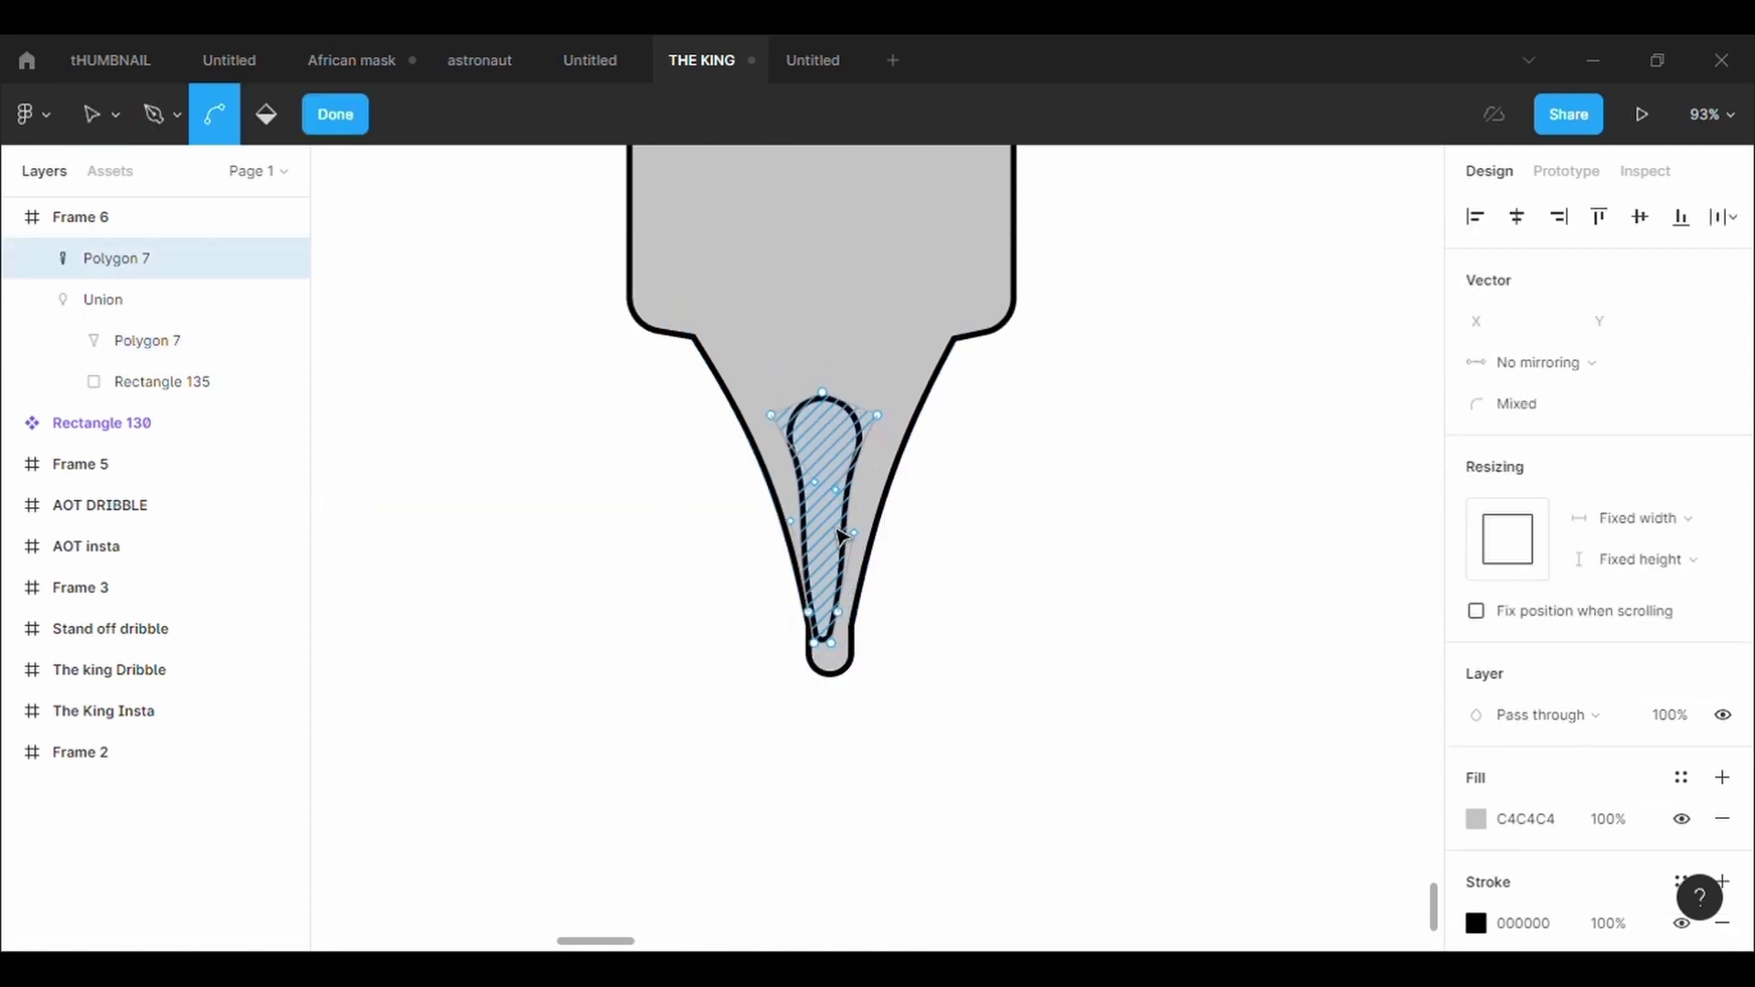
ctrl+scroll(841, 538, up, 5)
ctrl+scroll(840, 538, down, 3)
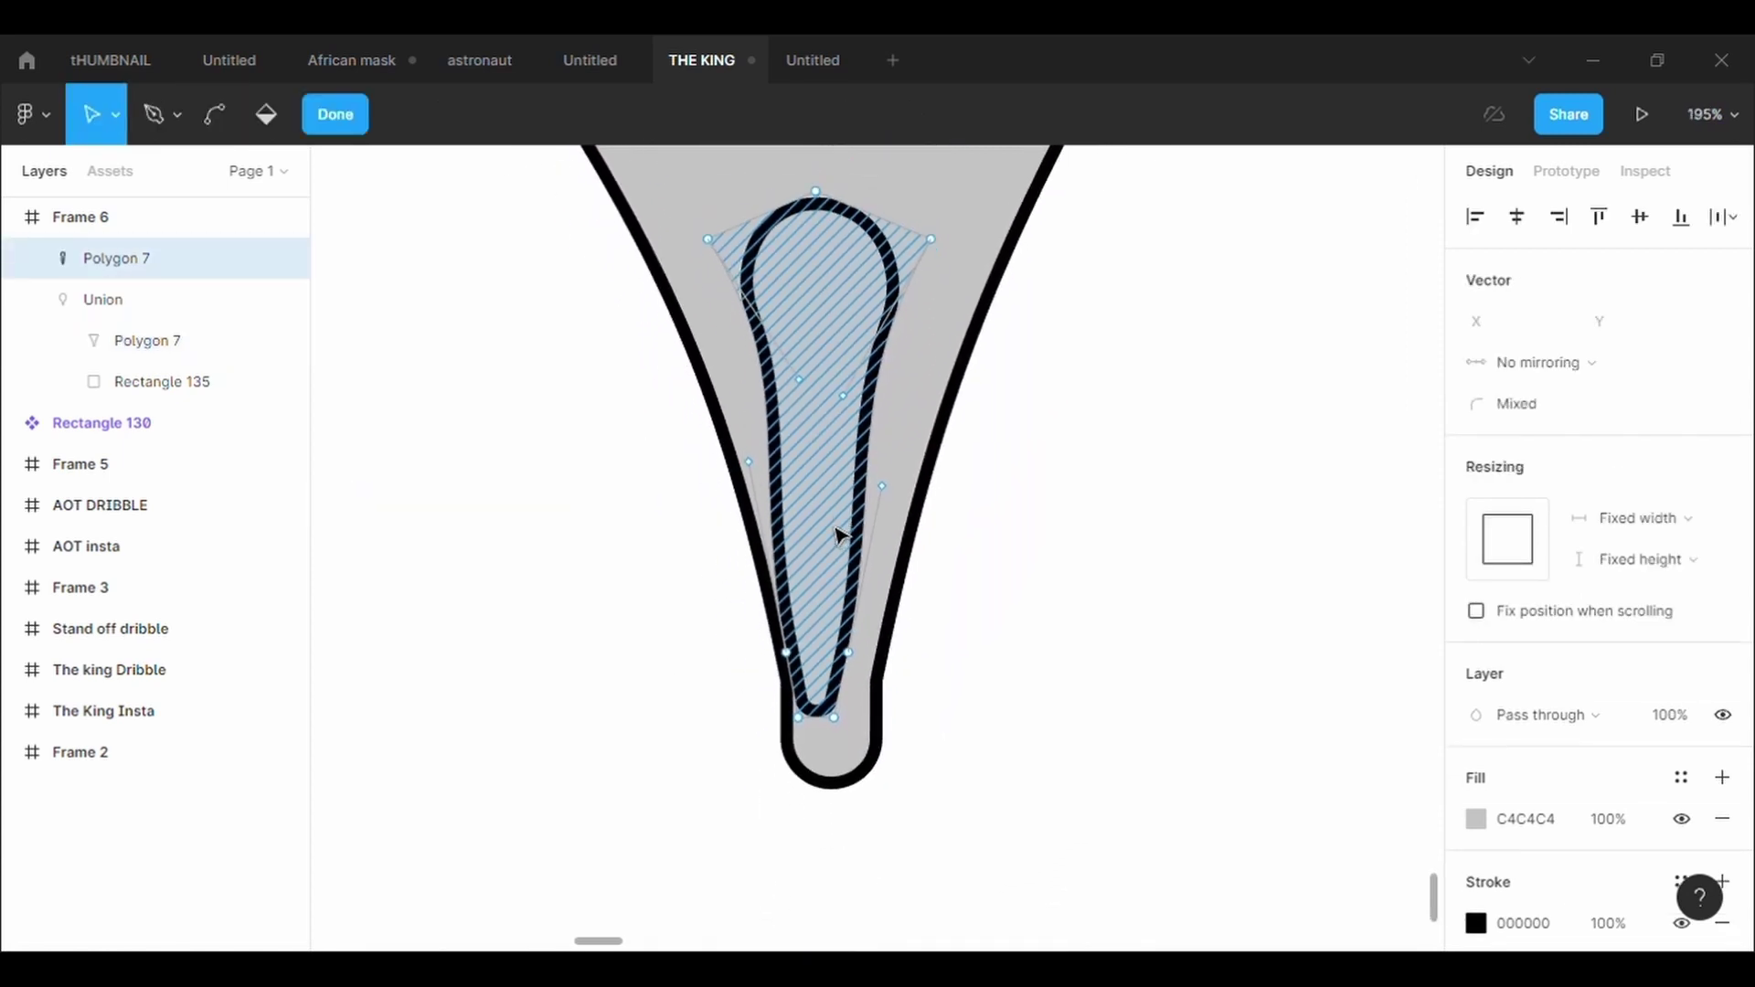
click(856, 724)
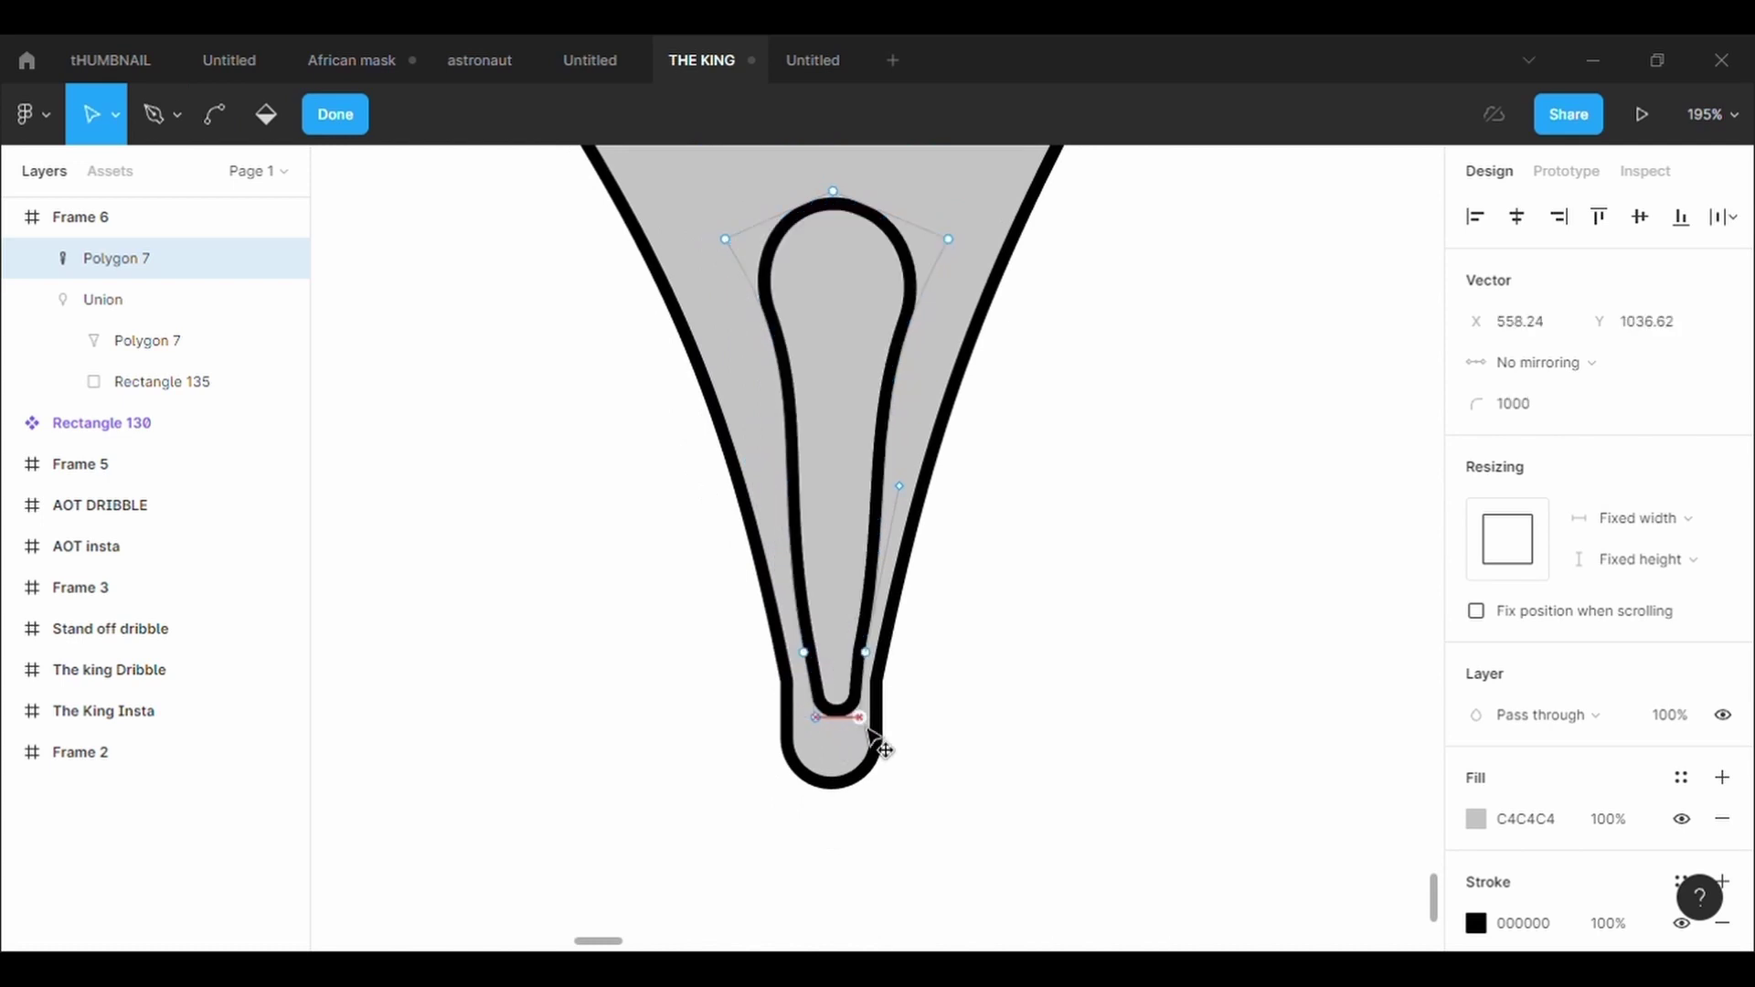
key(Escape)
key(Escape)
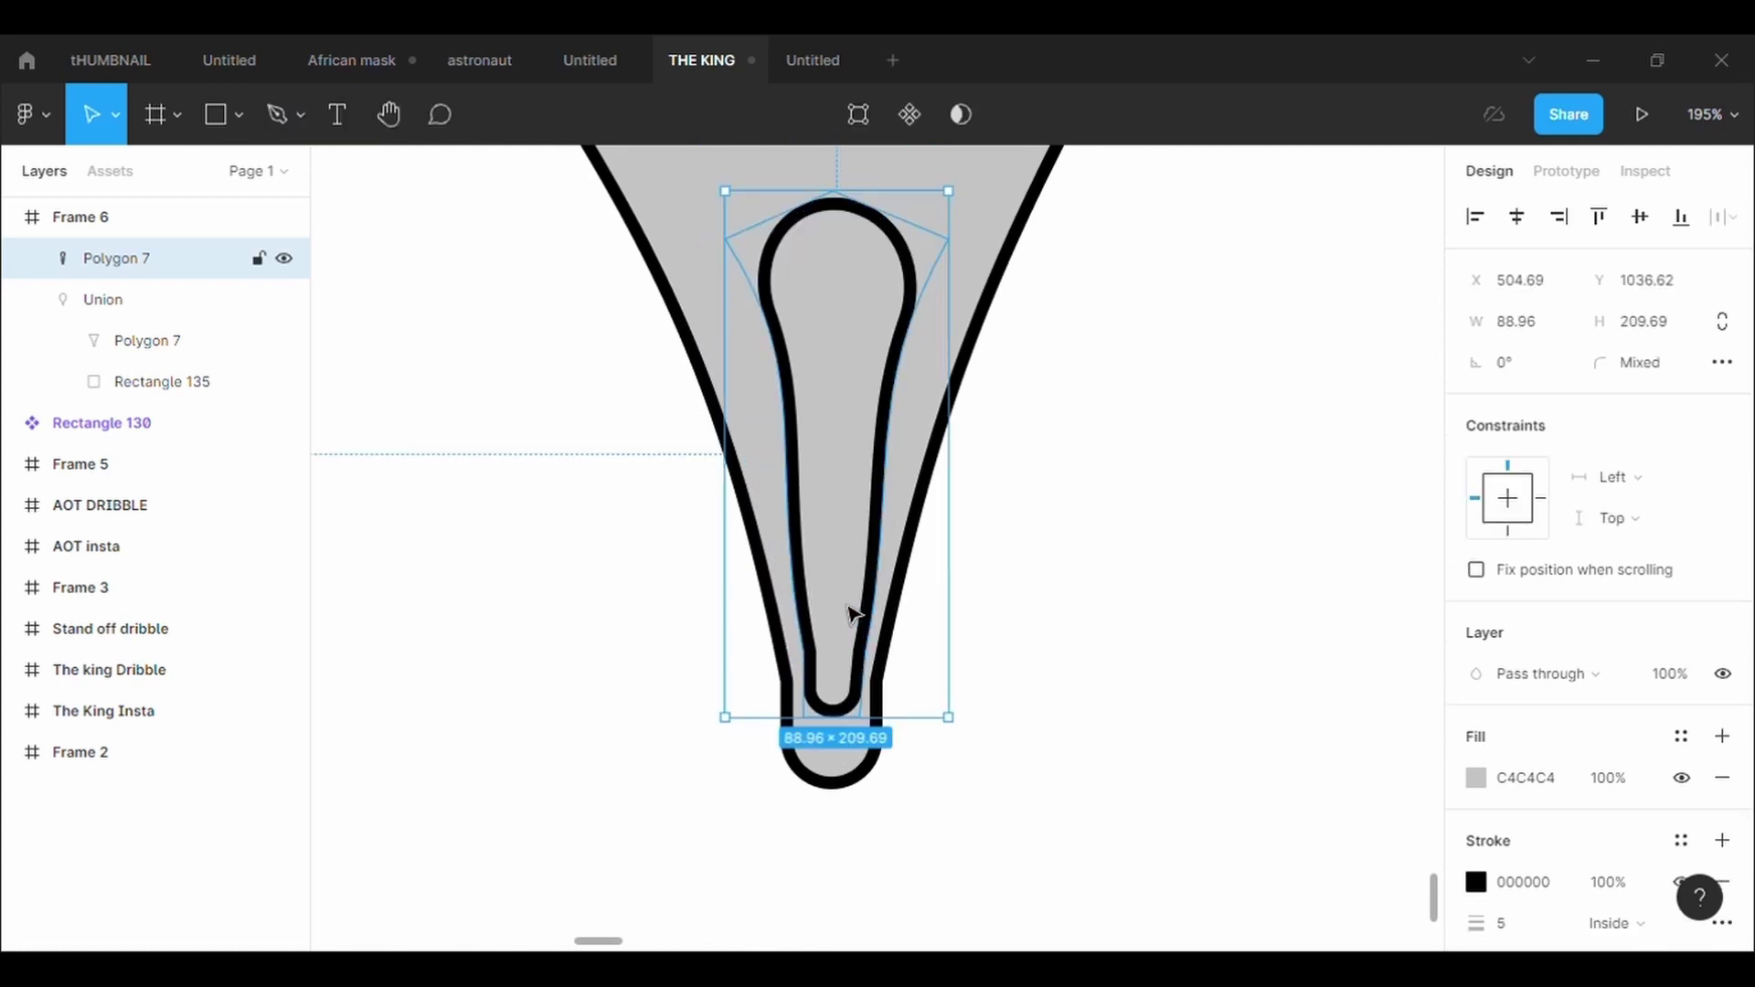
Resize the teardrop to 86.35×203.52 and spread its top points outward
drag(965, 747, 944, 723)
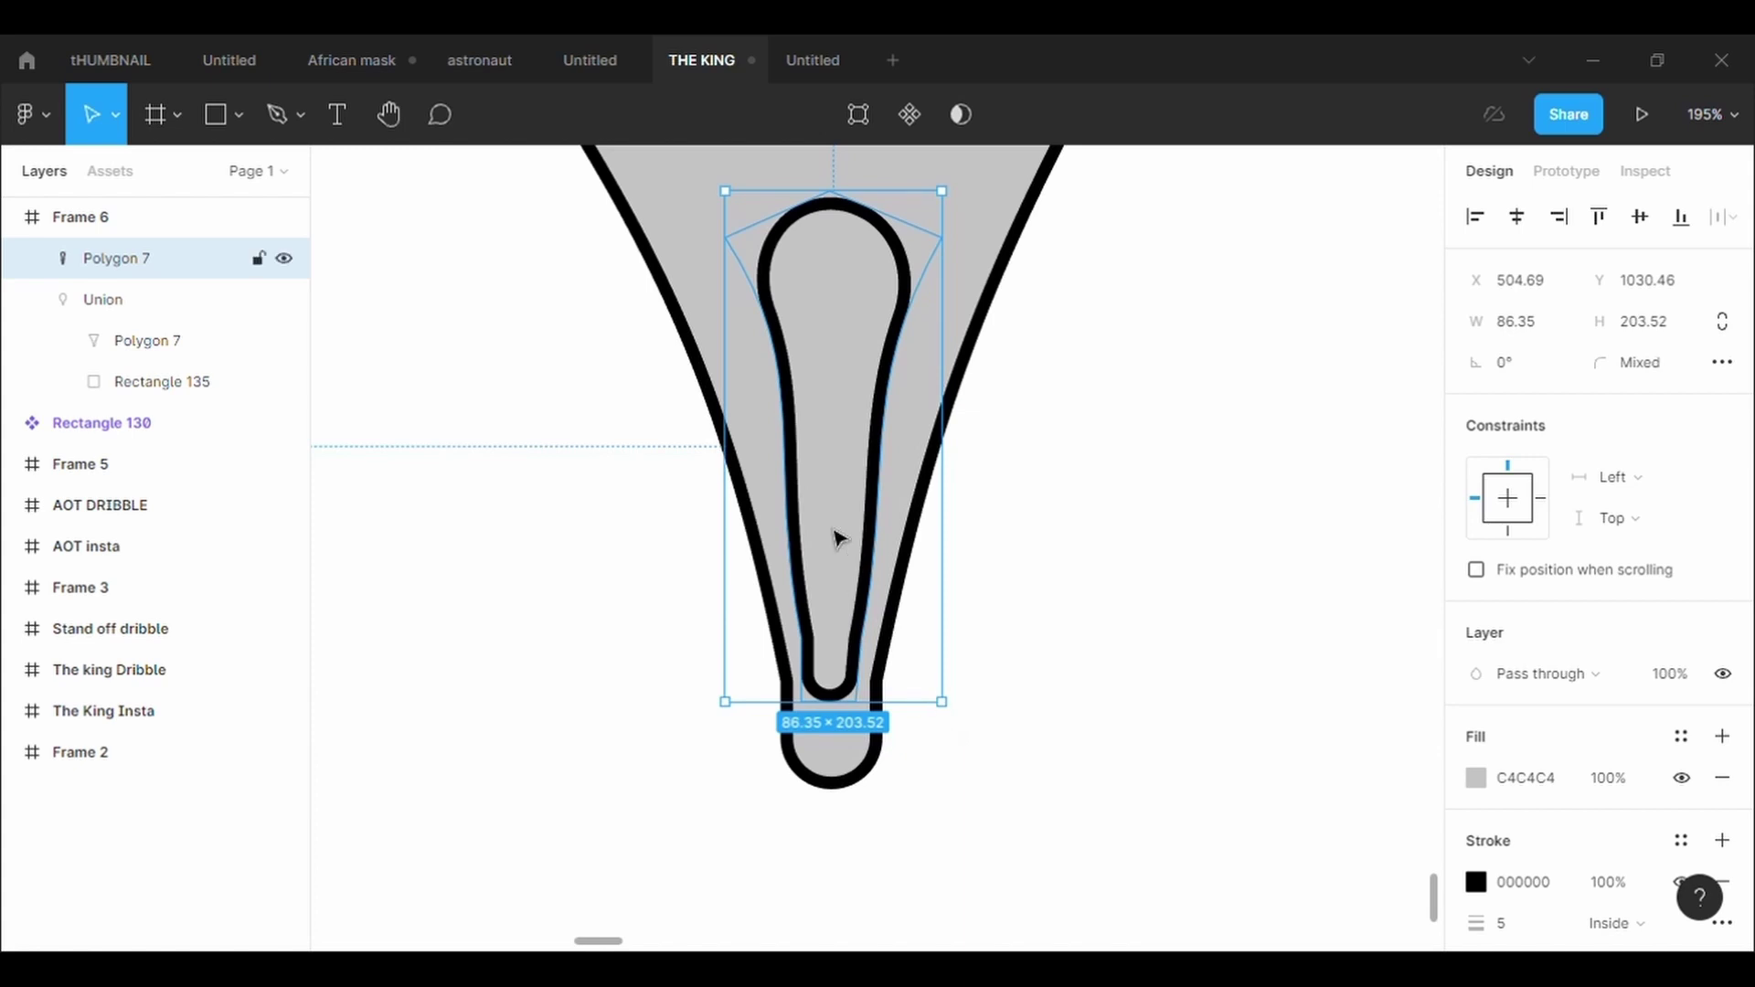
drag(839, 540, 841, 545)
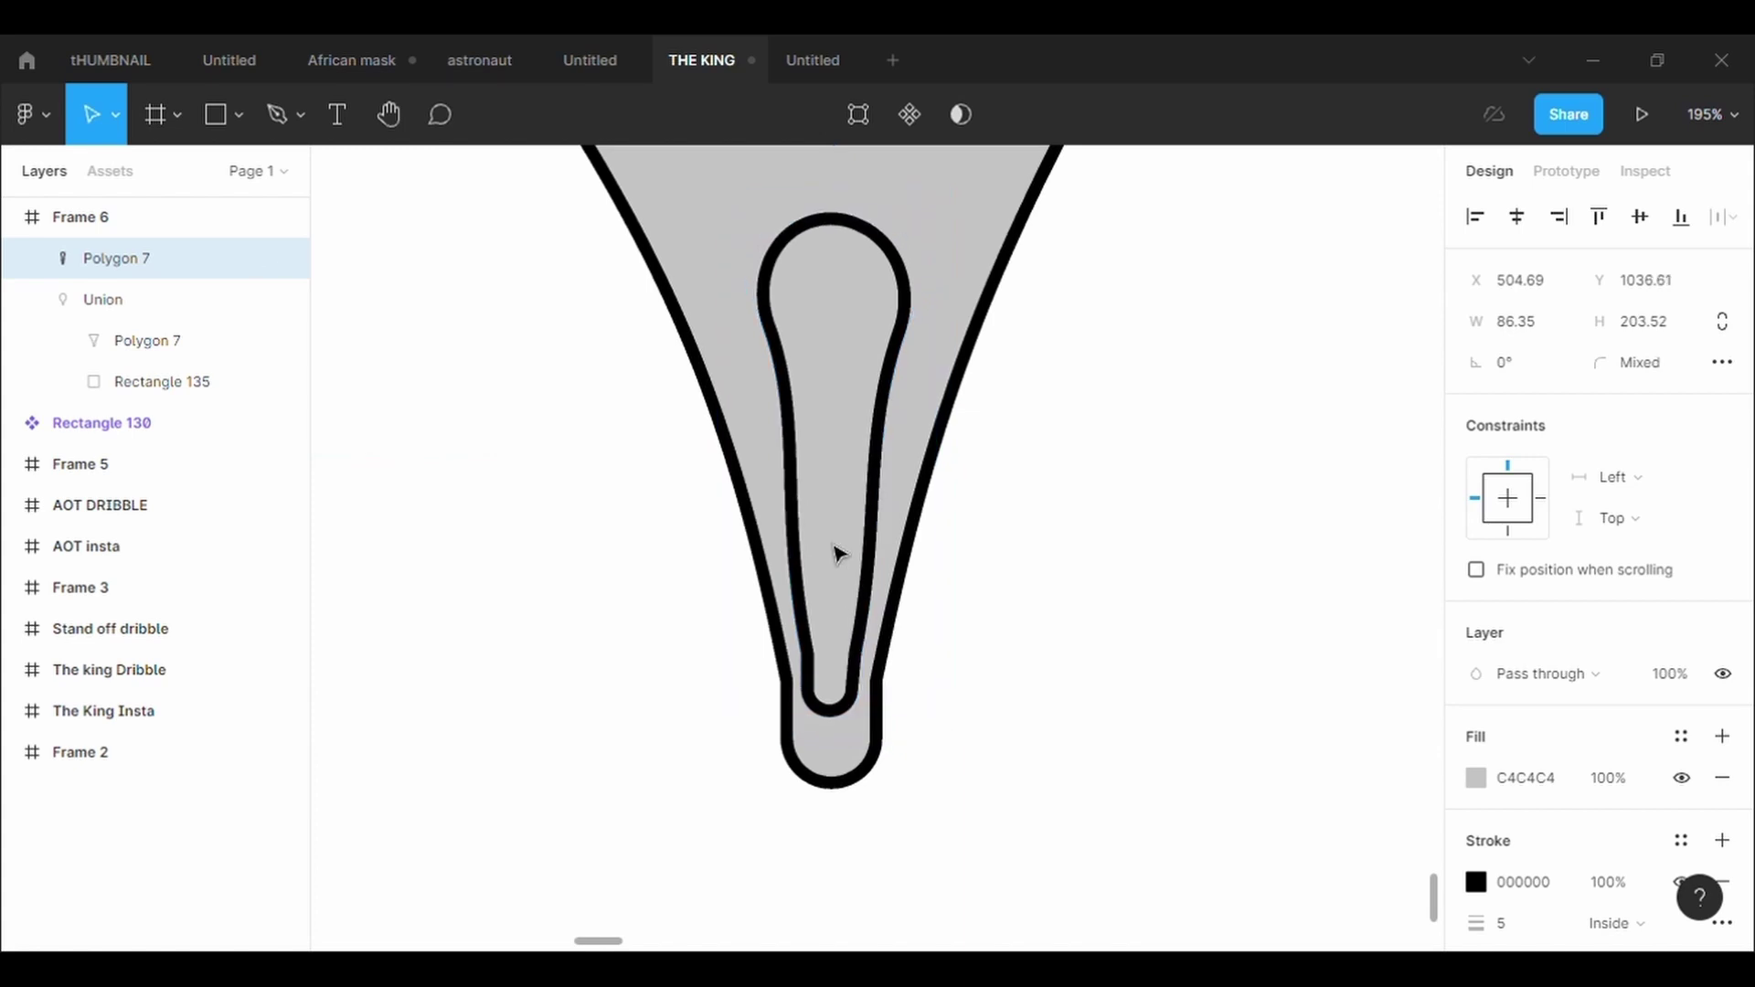
double_click(853, 397)
drag(728, 247, 697, 246)
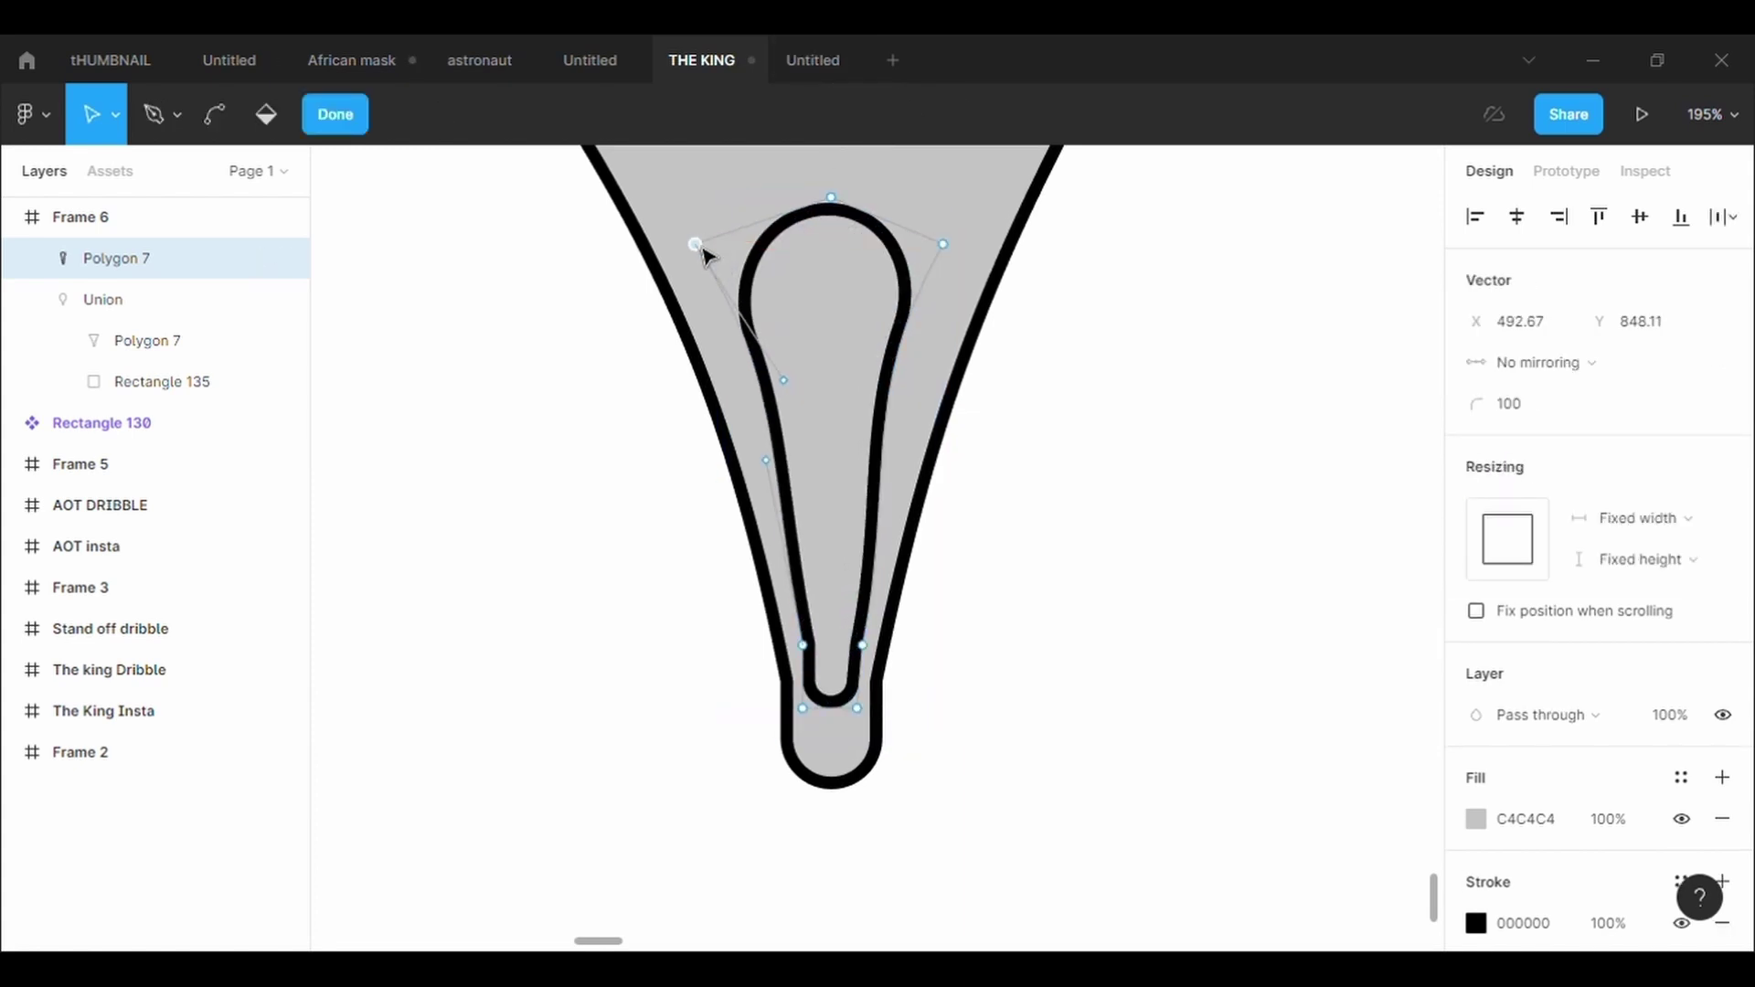
drag(943, 244, 966, 244)
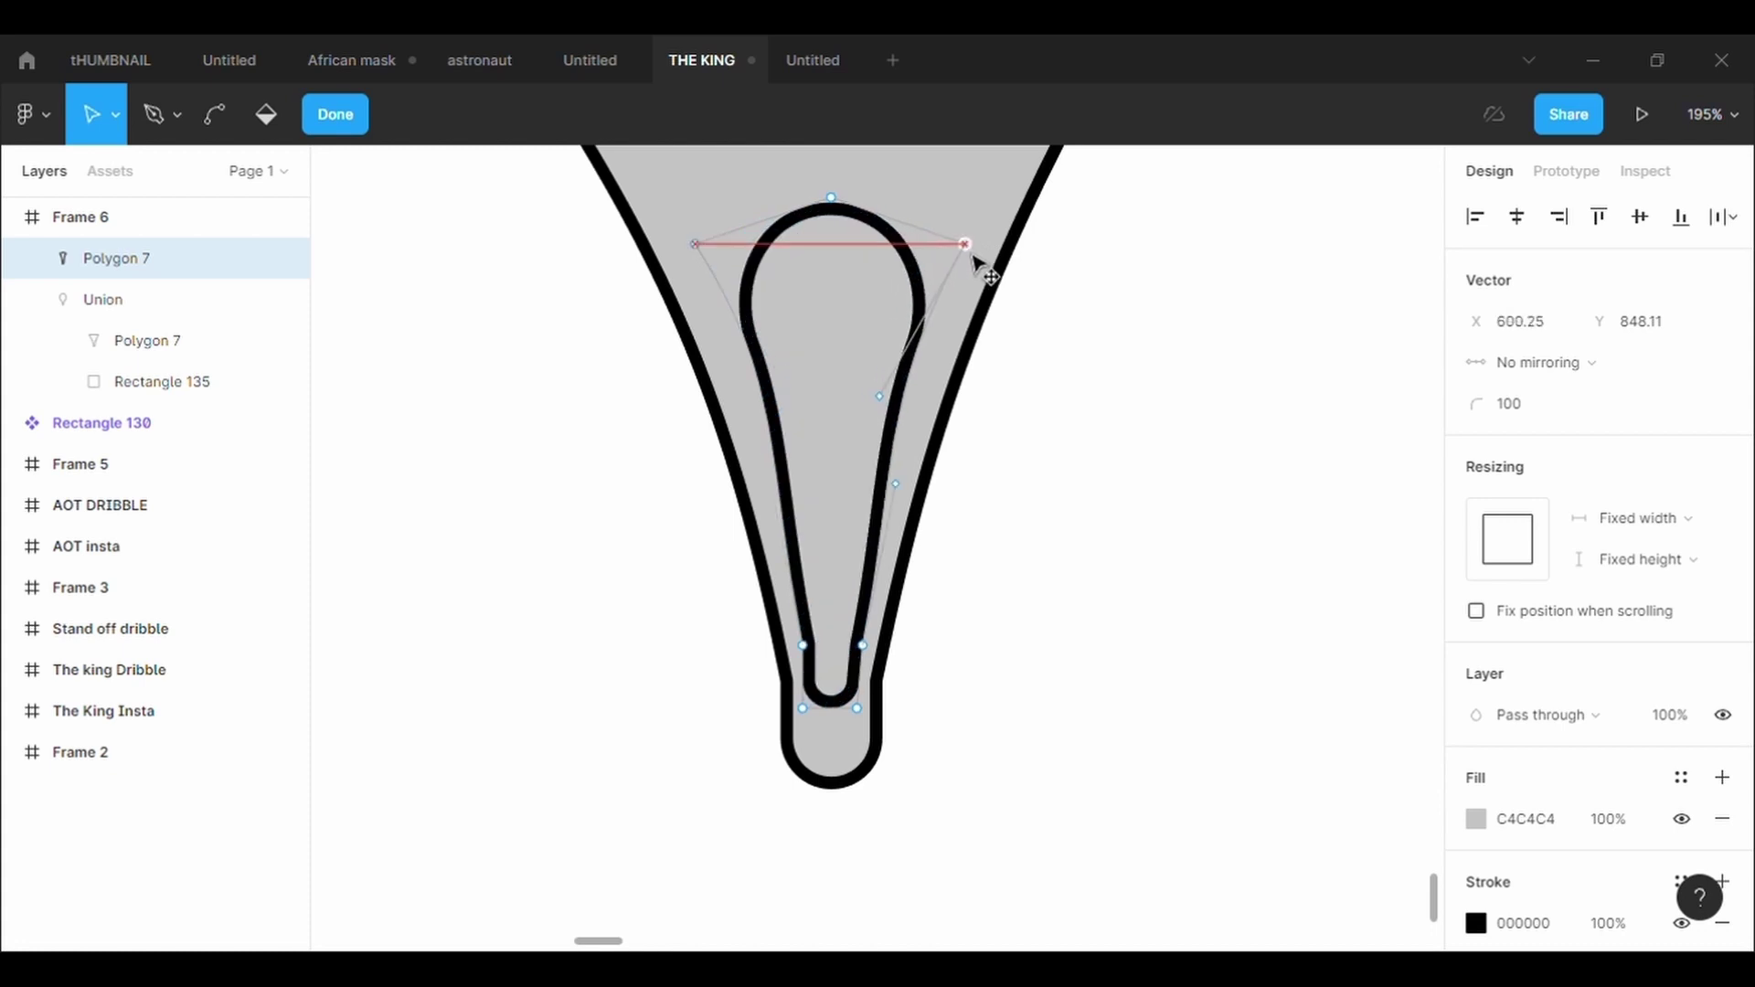
Reshape the teardrop's side curves into a thin stem and add a point on its left edge
drag(879, 395, 862, 392)
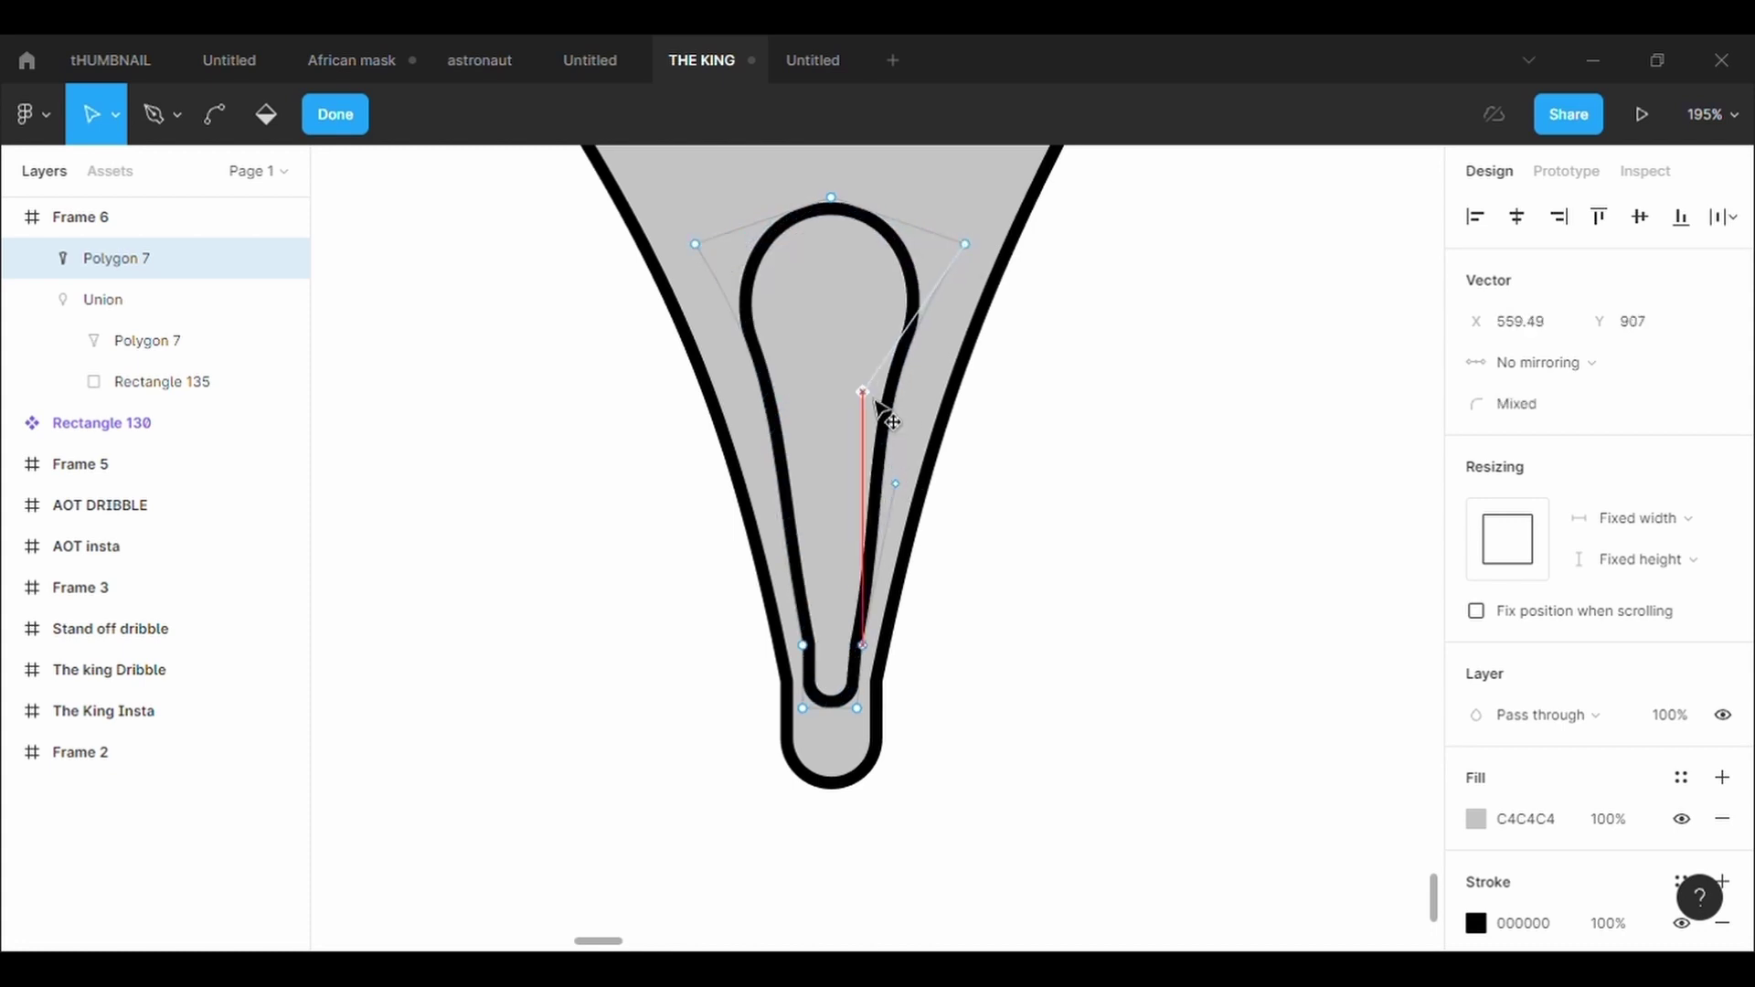
drag(898, 477, 873, 487)
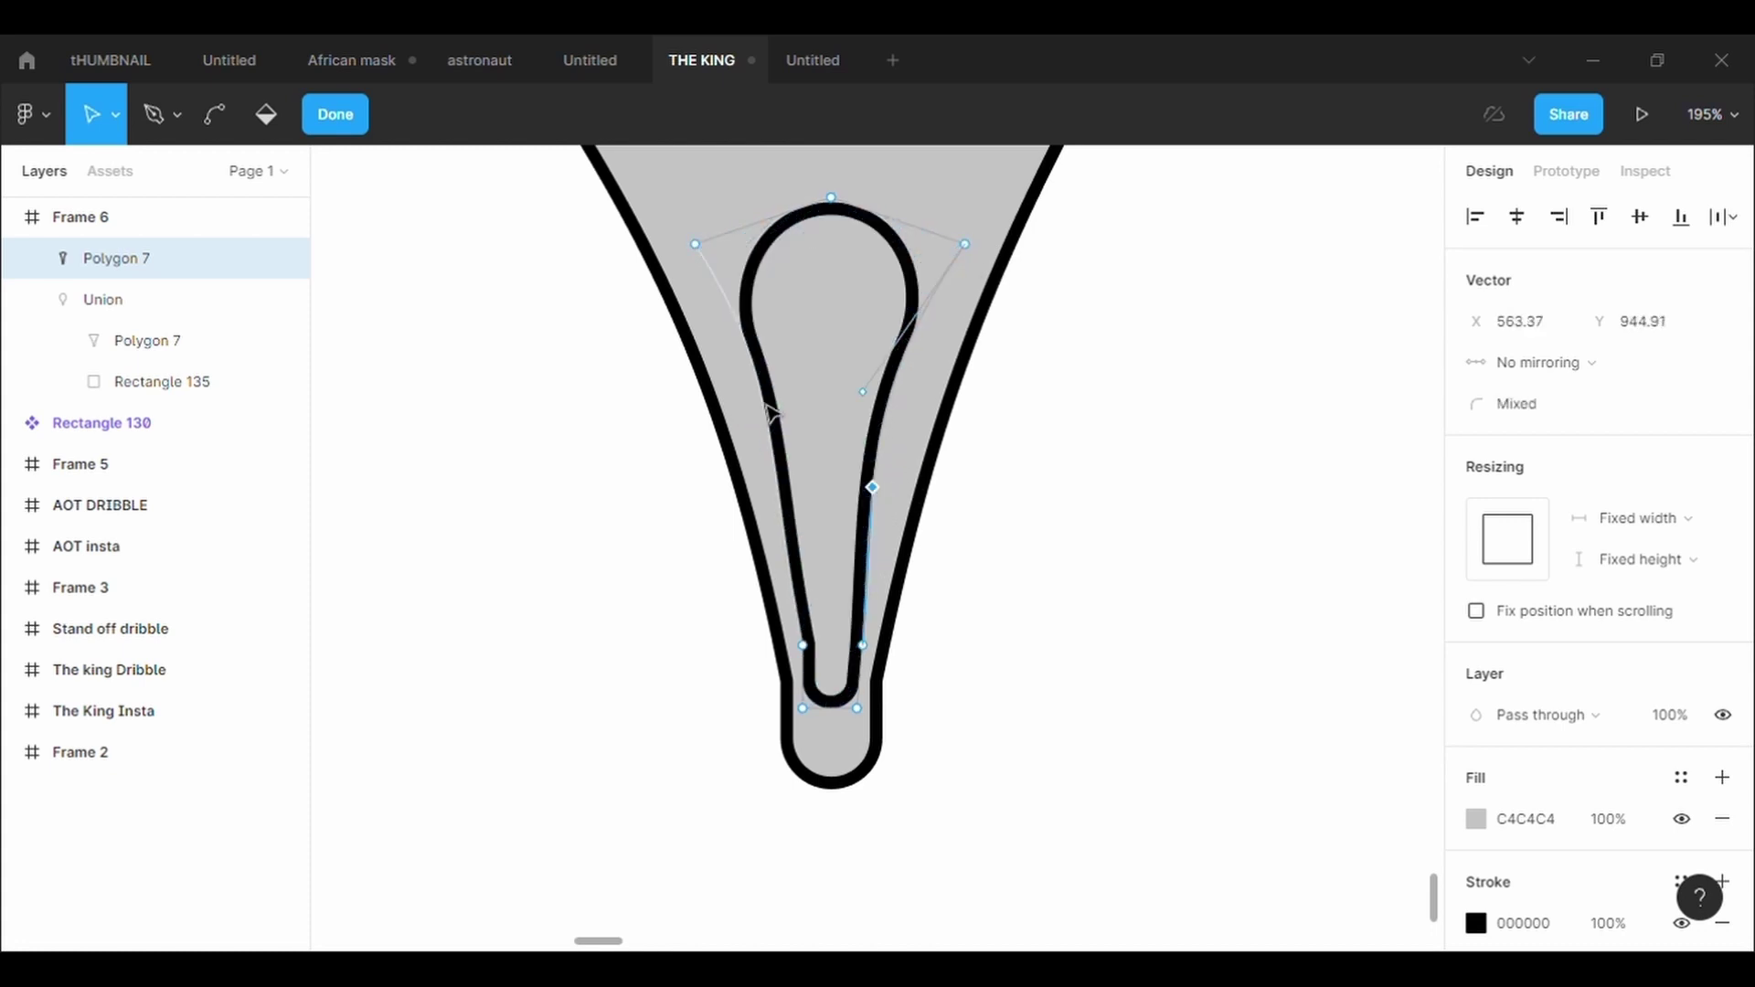
drag(795, 372, 816, 478)
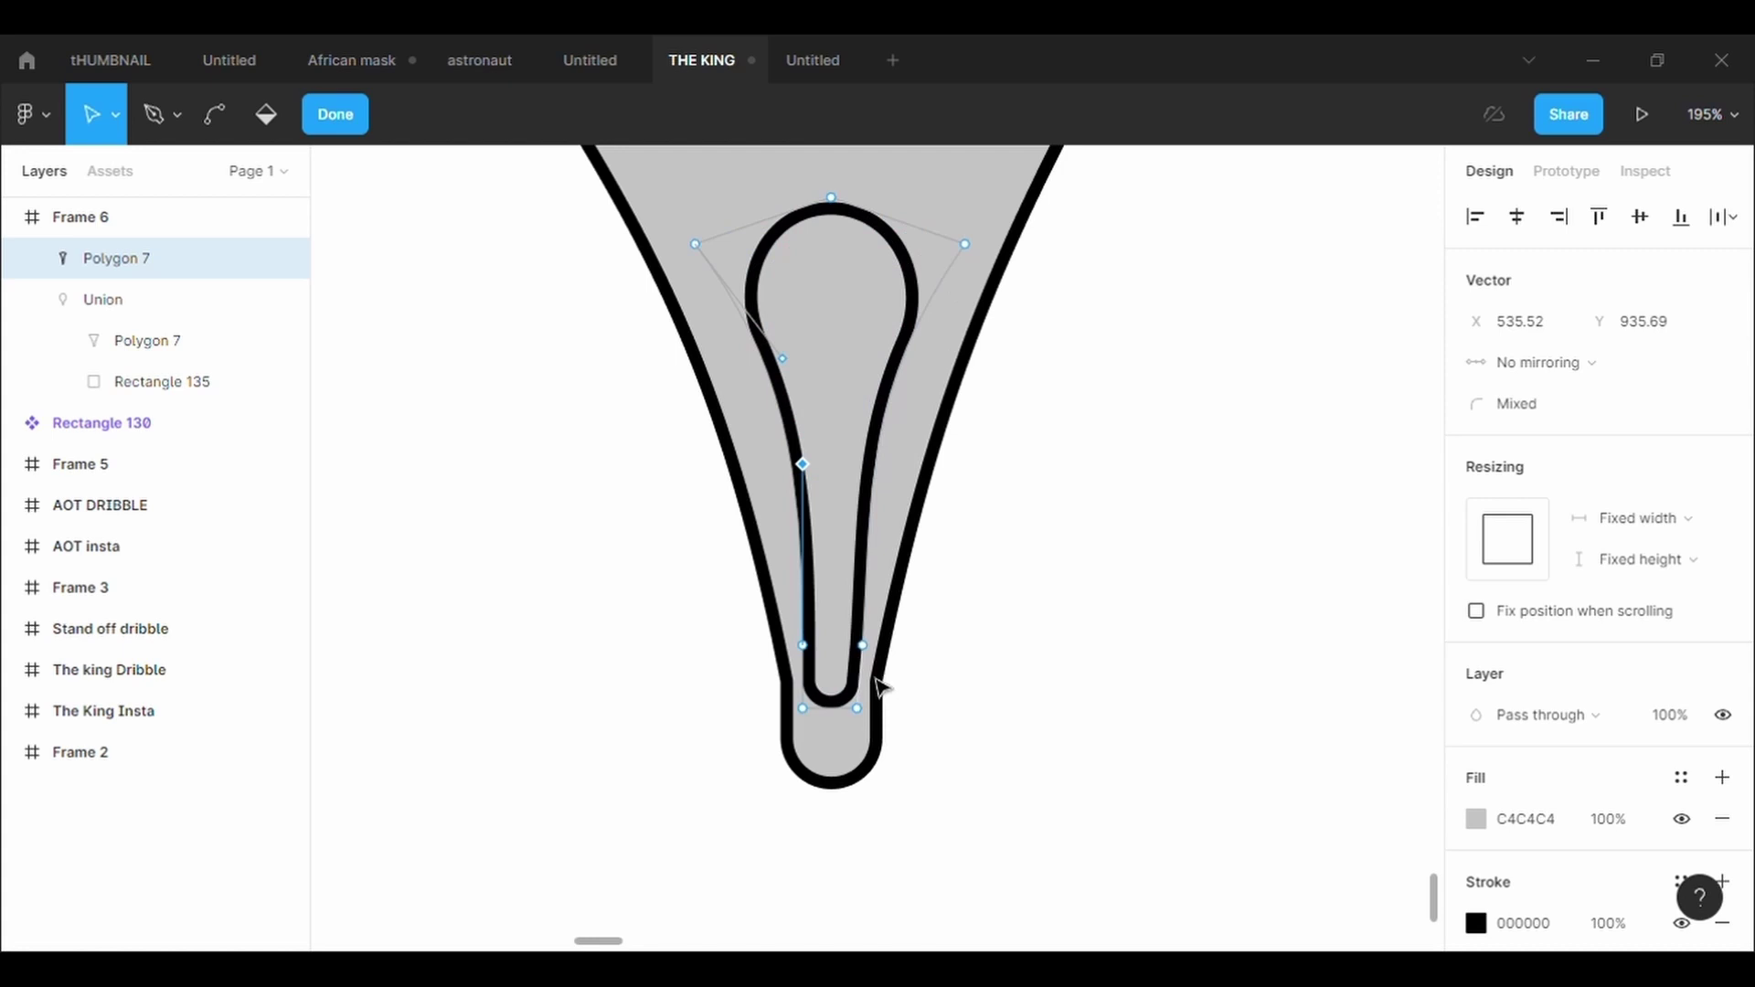
click(685, 244)
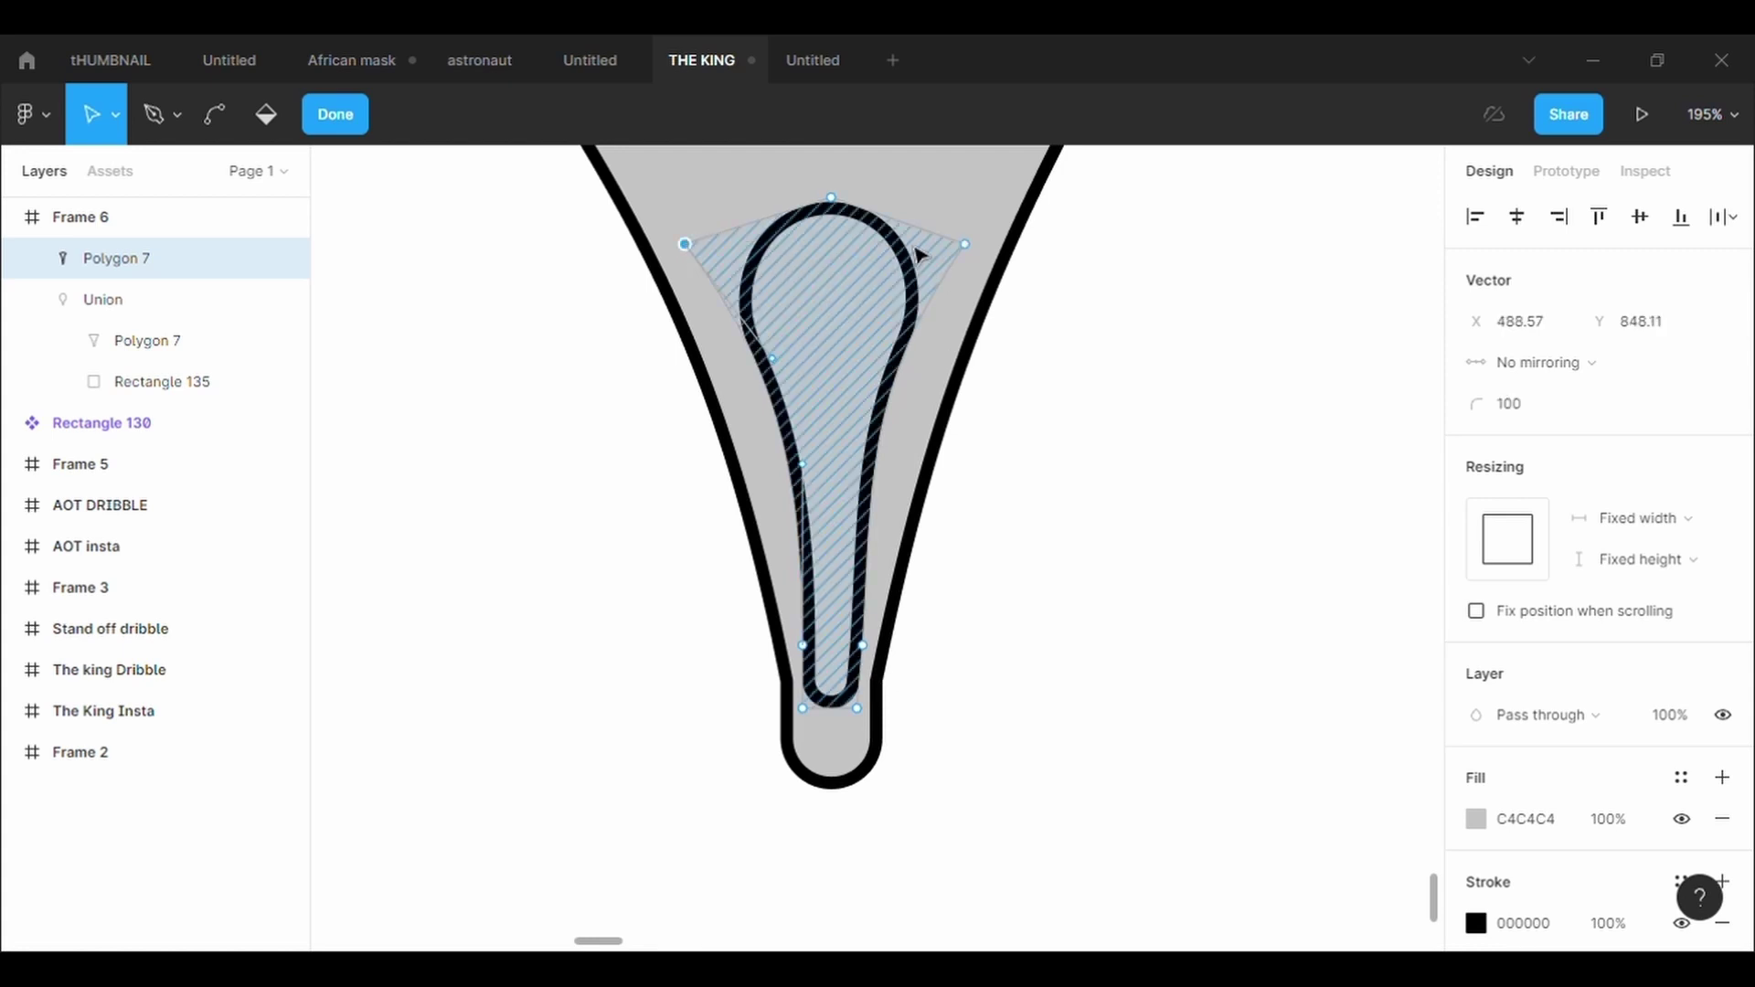
drag(965, 244, 973, 244)
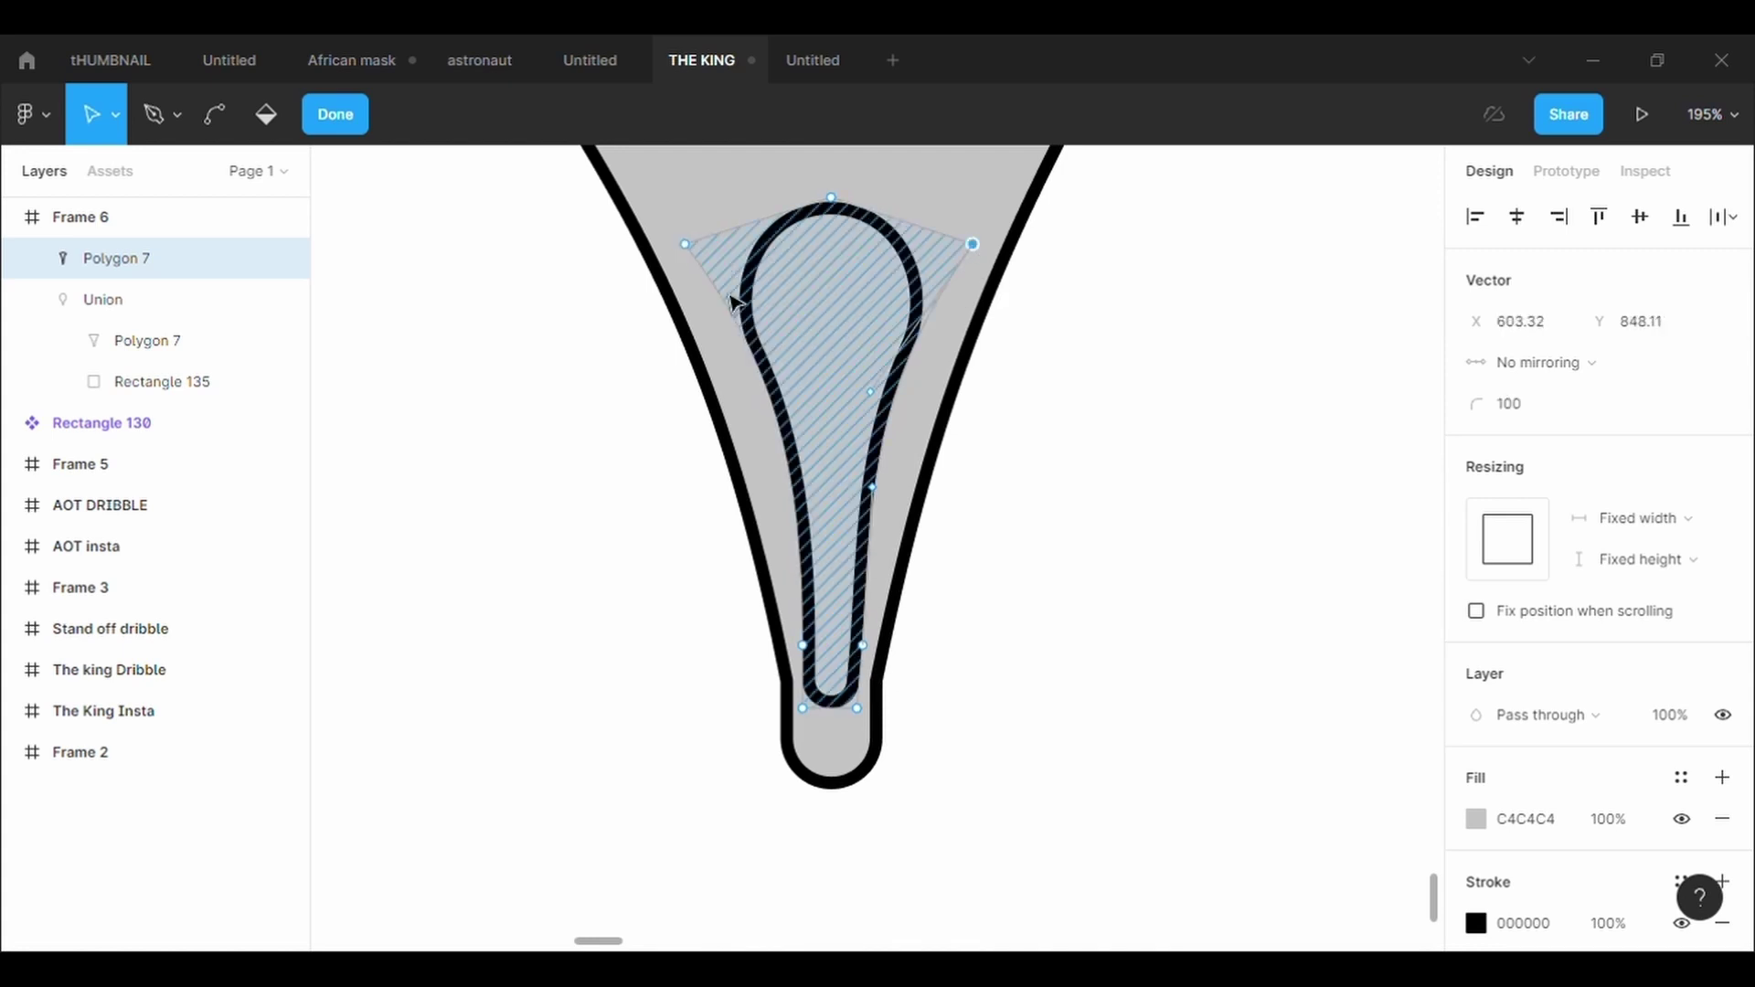
click(775, 371)
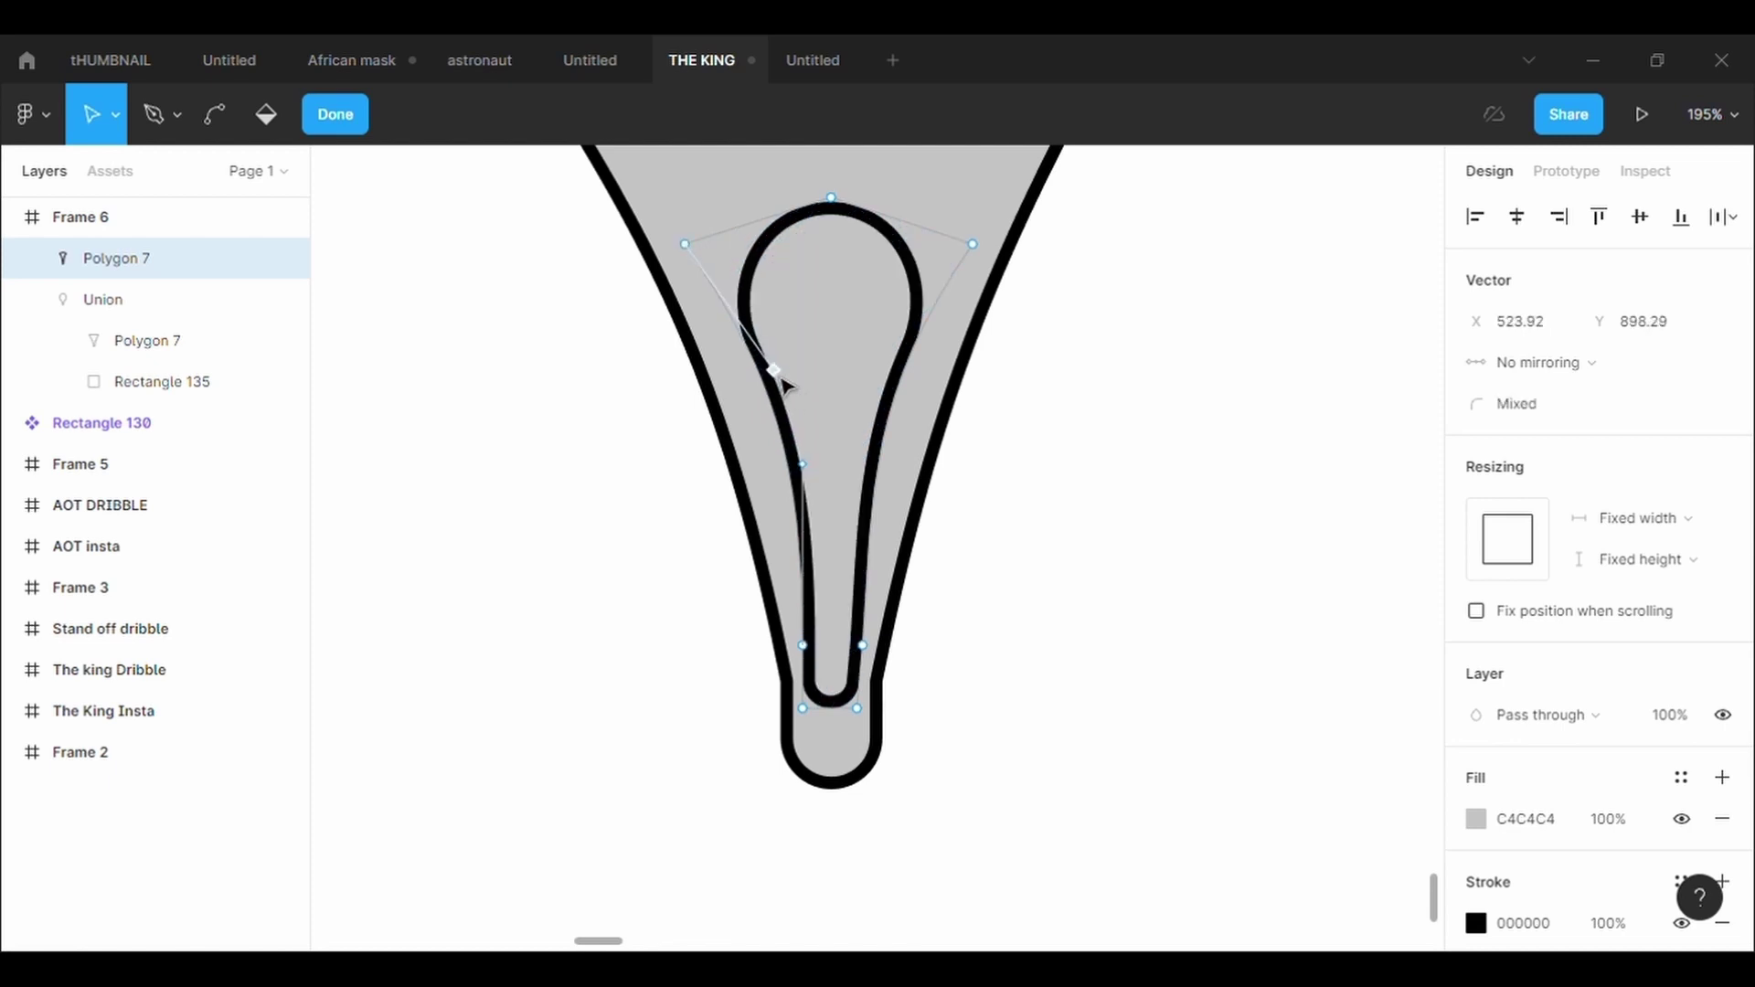
click(1142, 526)
scroll(1143, 526, down, 1)
scroll(1142, 525, down, 4)
scroll(1142, 525, up, 1)
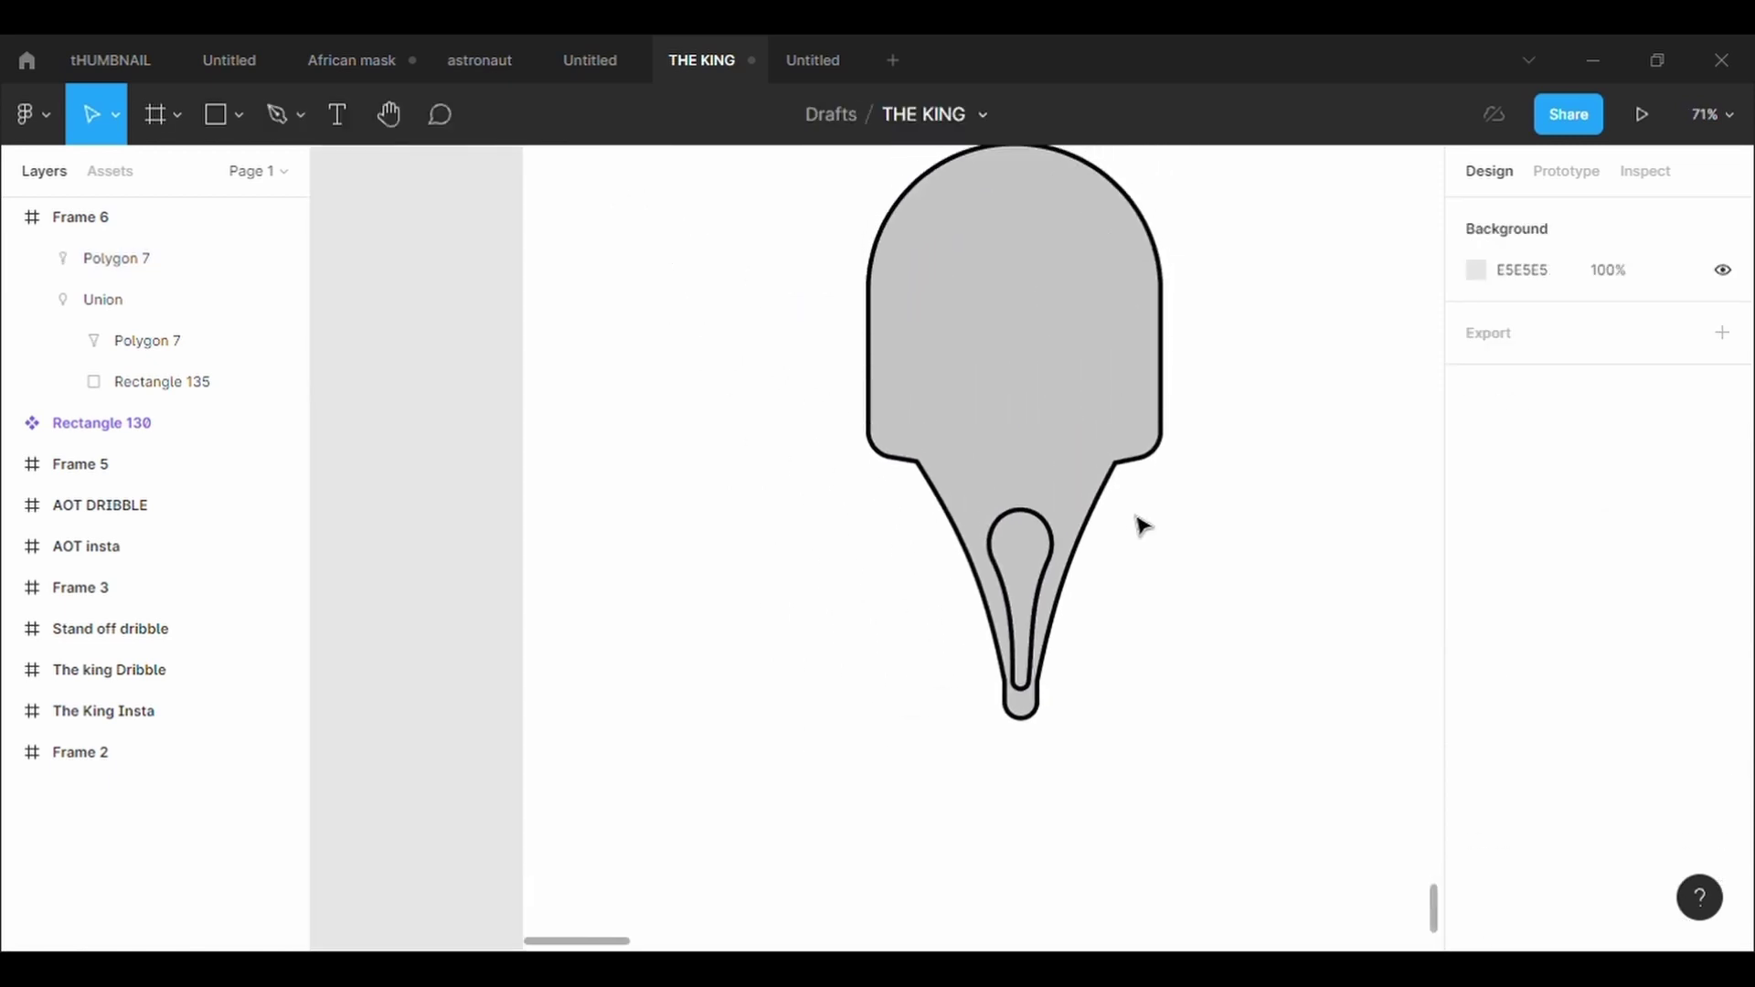
click(1078, 579)
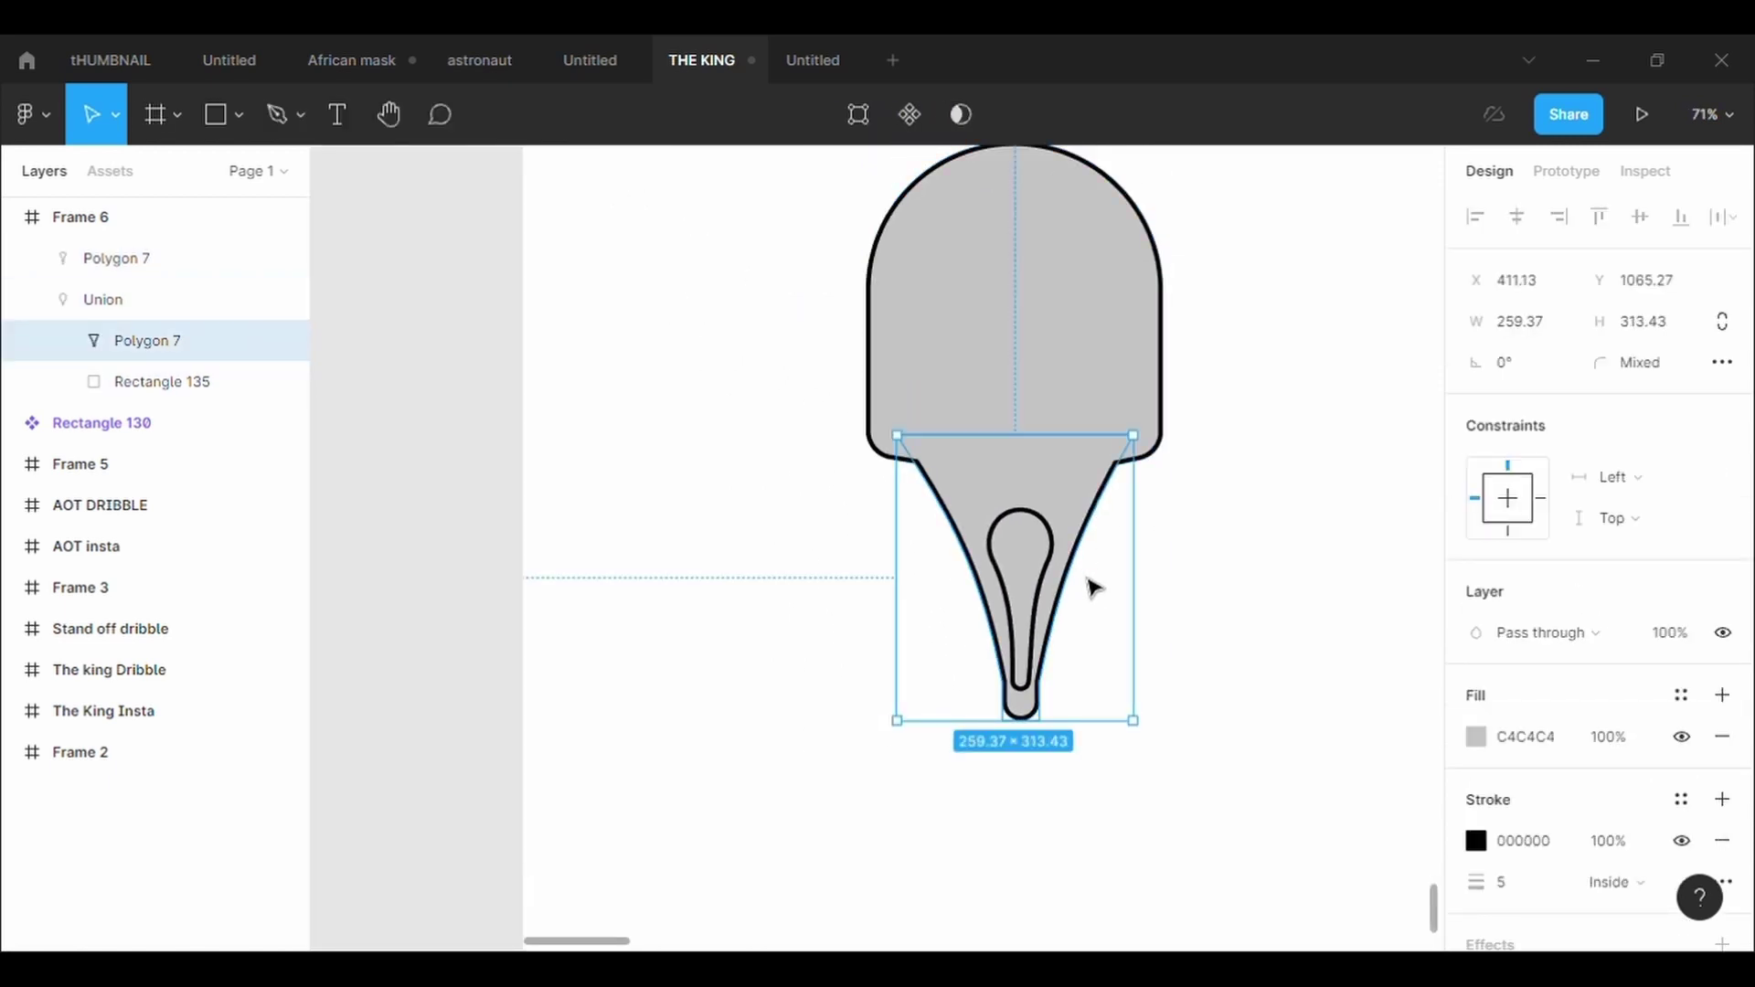
Nudge the narrow tip's bottom-left point slightly left and exit point editing
click(858, 114)
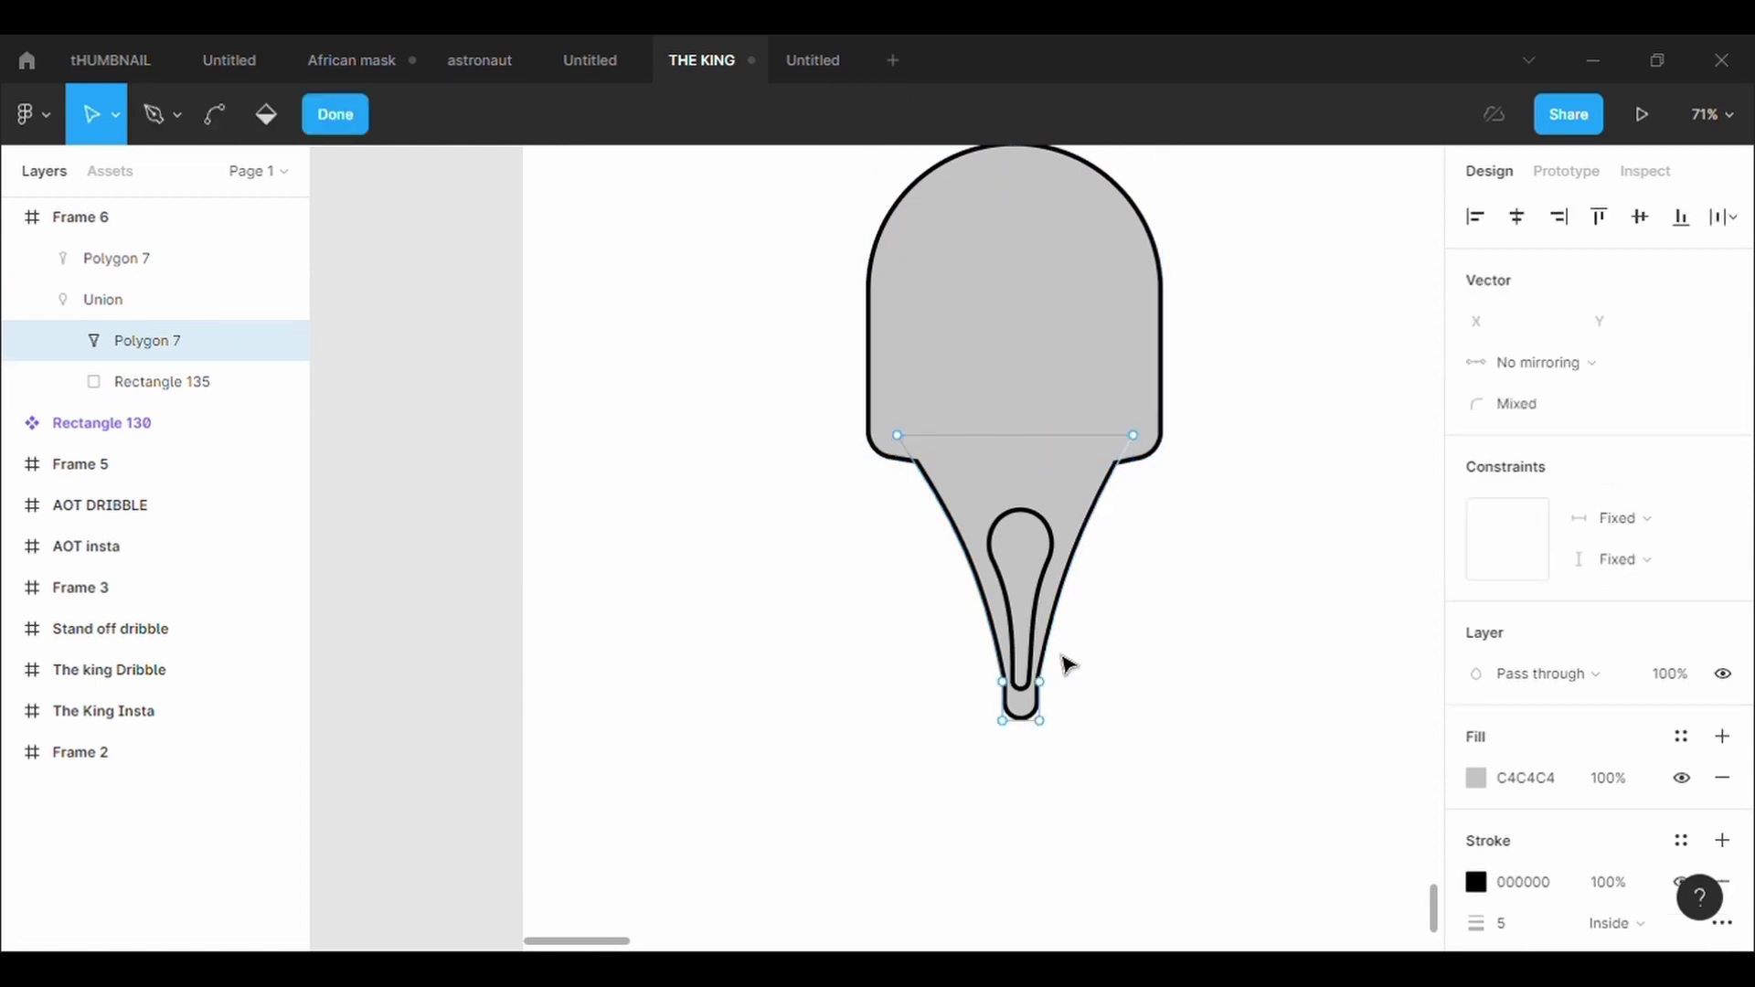
ctrl+scroll(1066, 666, up, 3)
scroll(1067, 665, down, 3)
drag(1029, 539, 1036, 539)
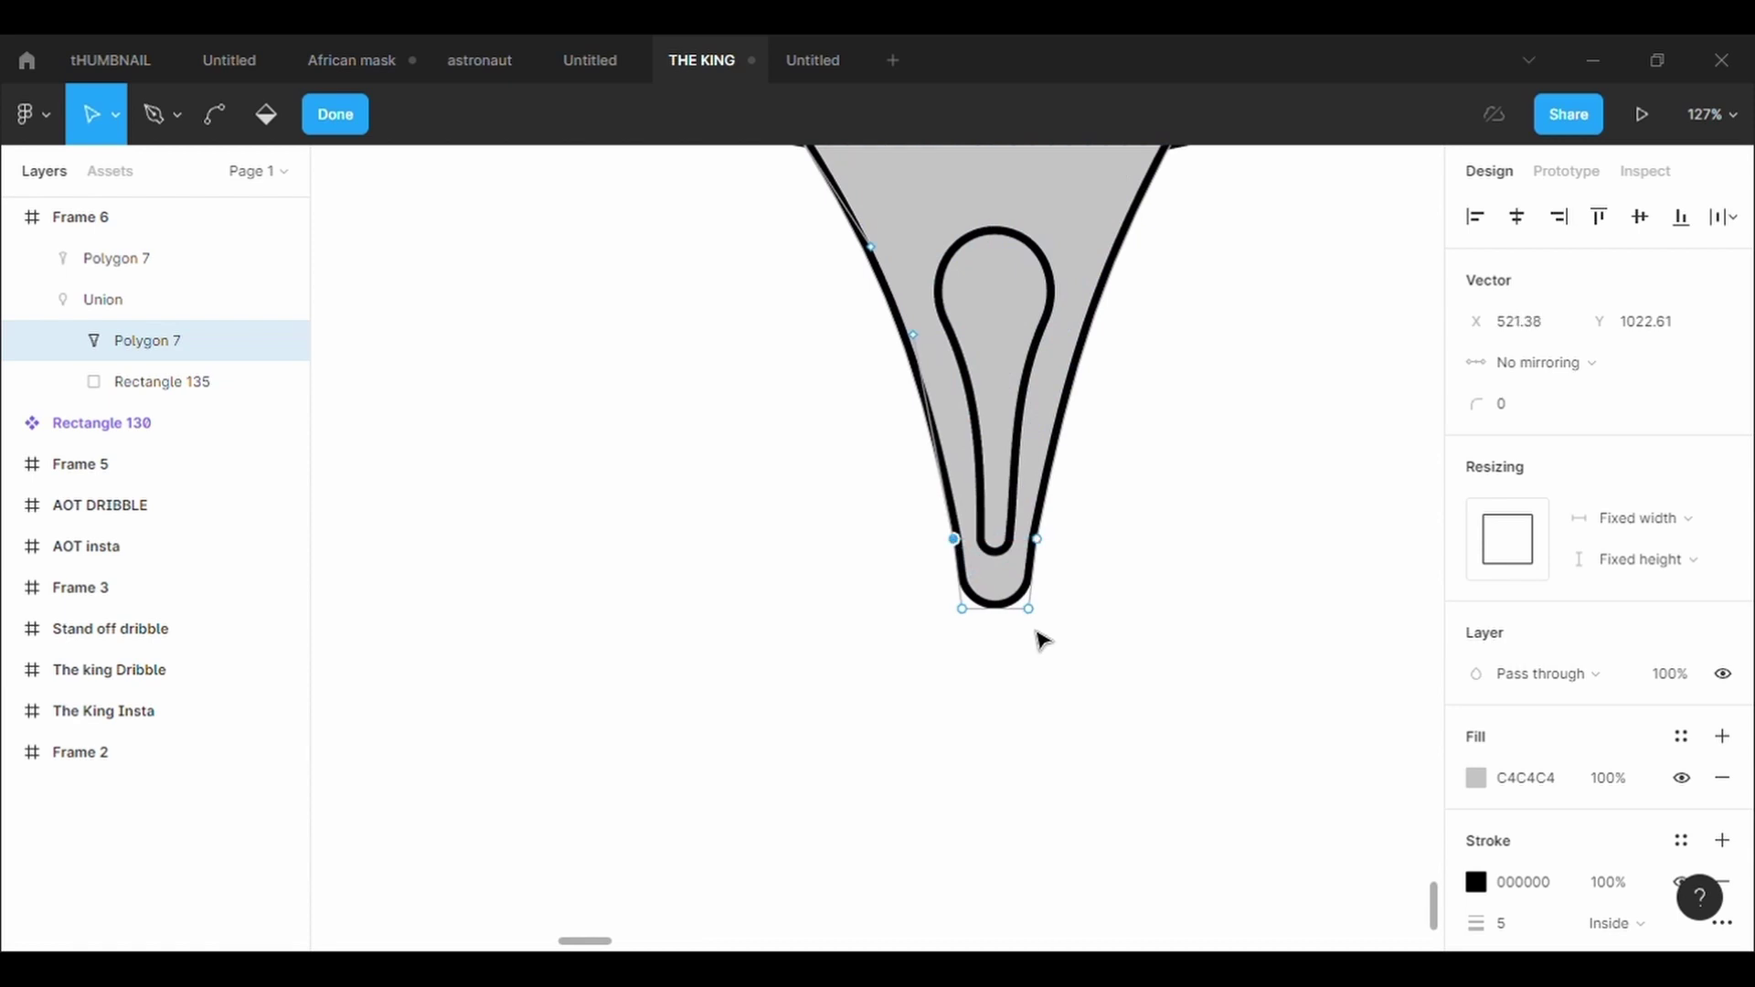
click(1029, 608)
drag(961, 609, 954, 609)
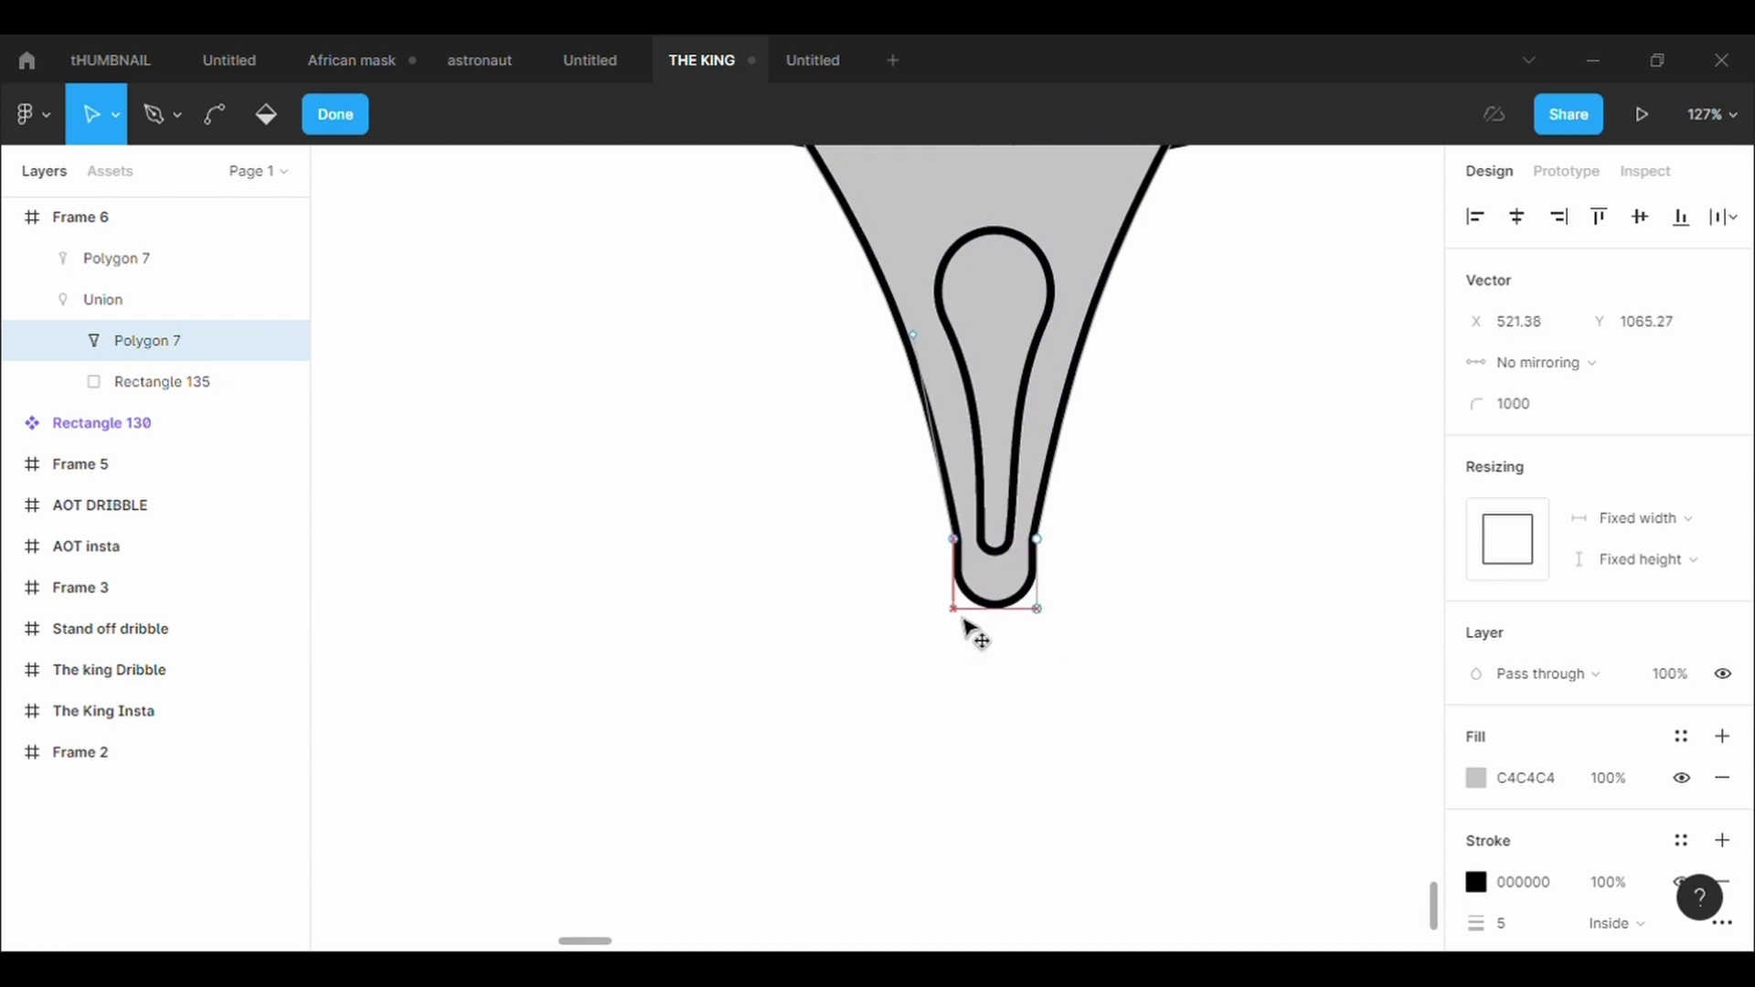
click(1108, 661)
key(Escape)
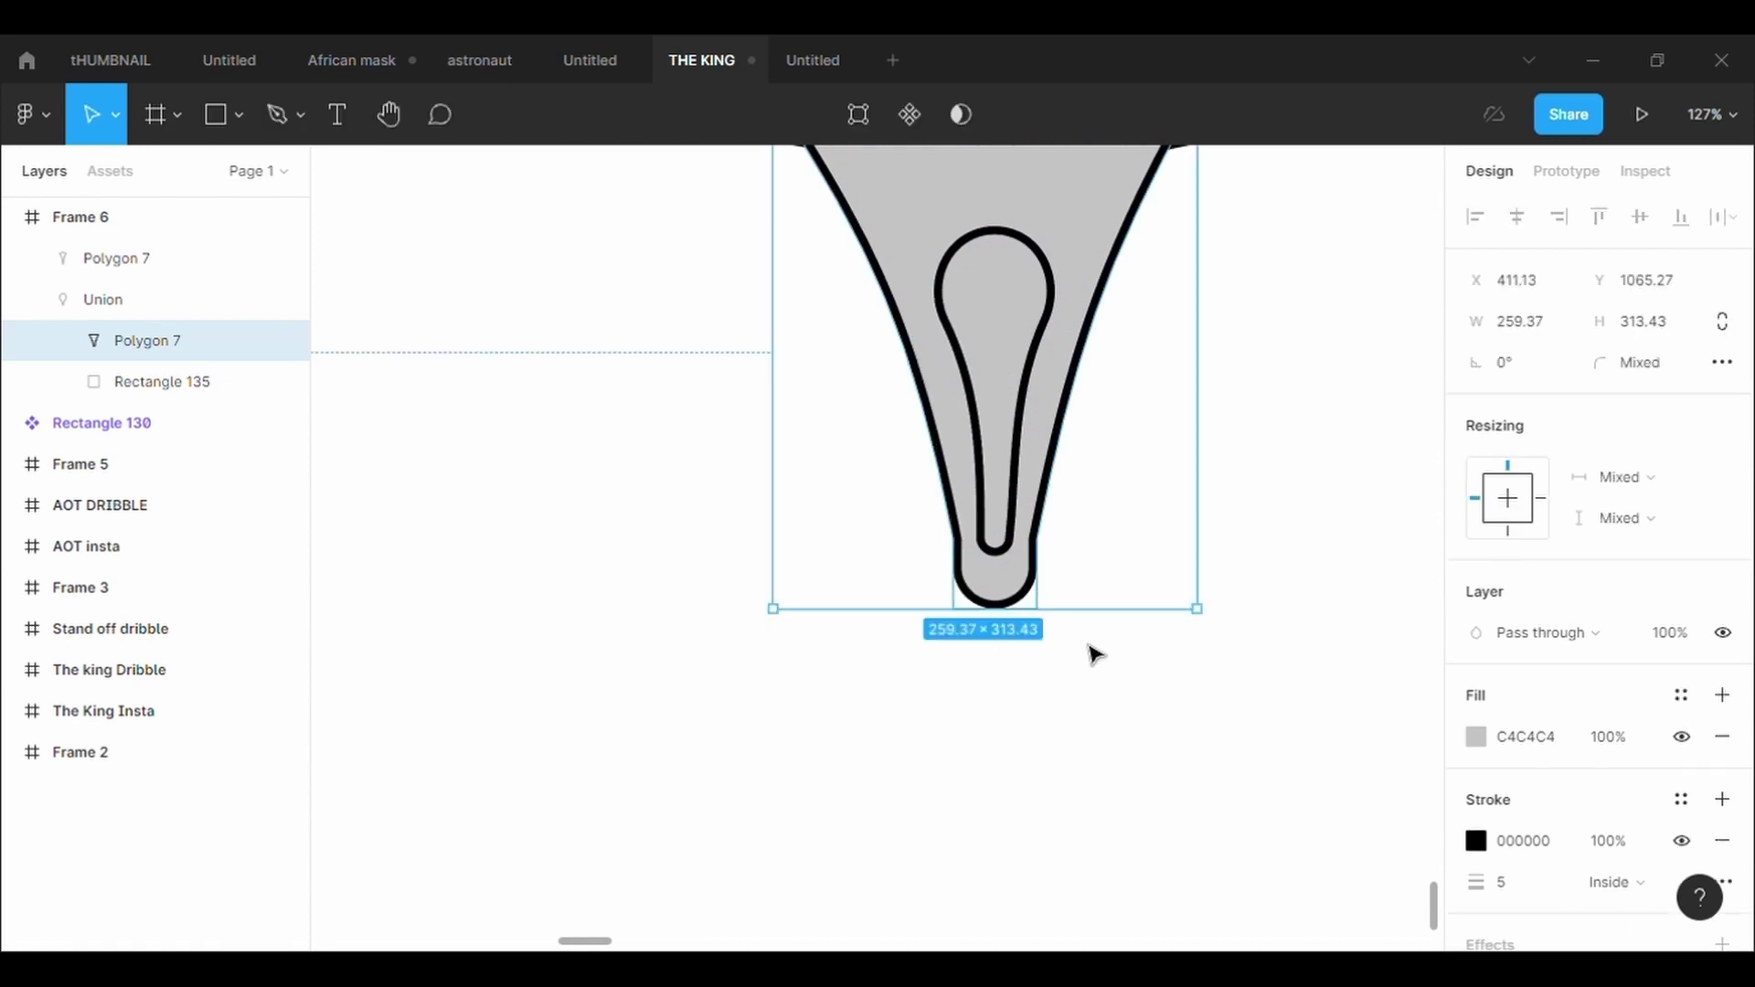
click(1108, 804)
Pan and zoom around the canvas to check the finished mask outline
scroll(1109, 804, up, 1)
ctrl+scroll(1108, 804, down, 5)
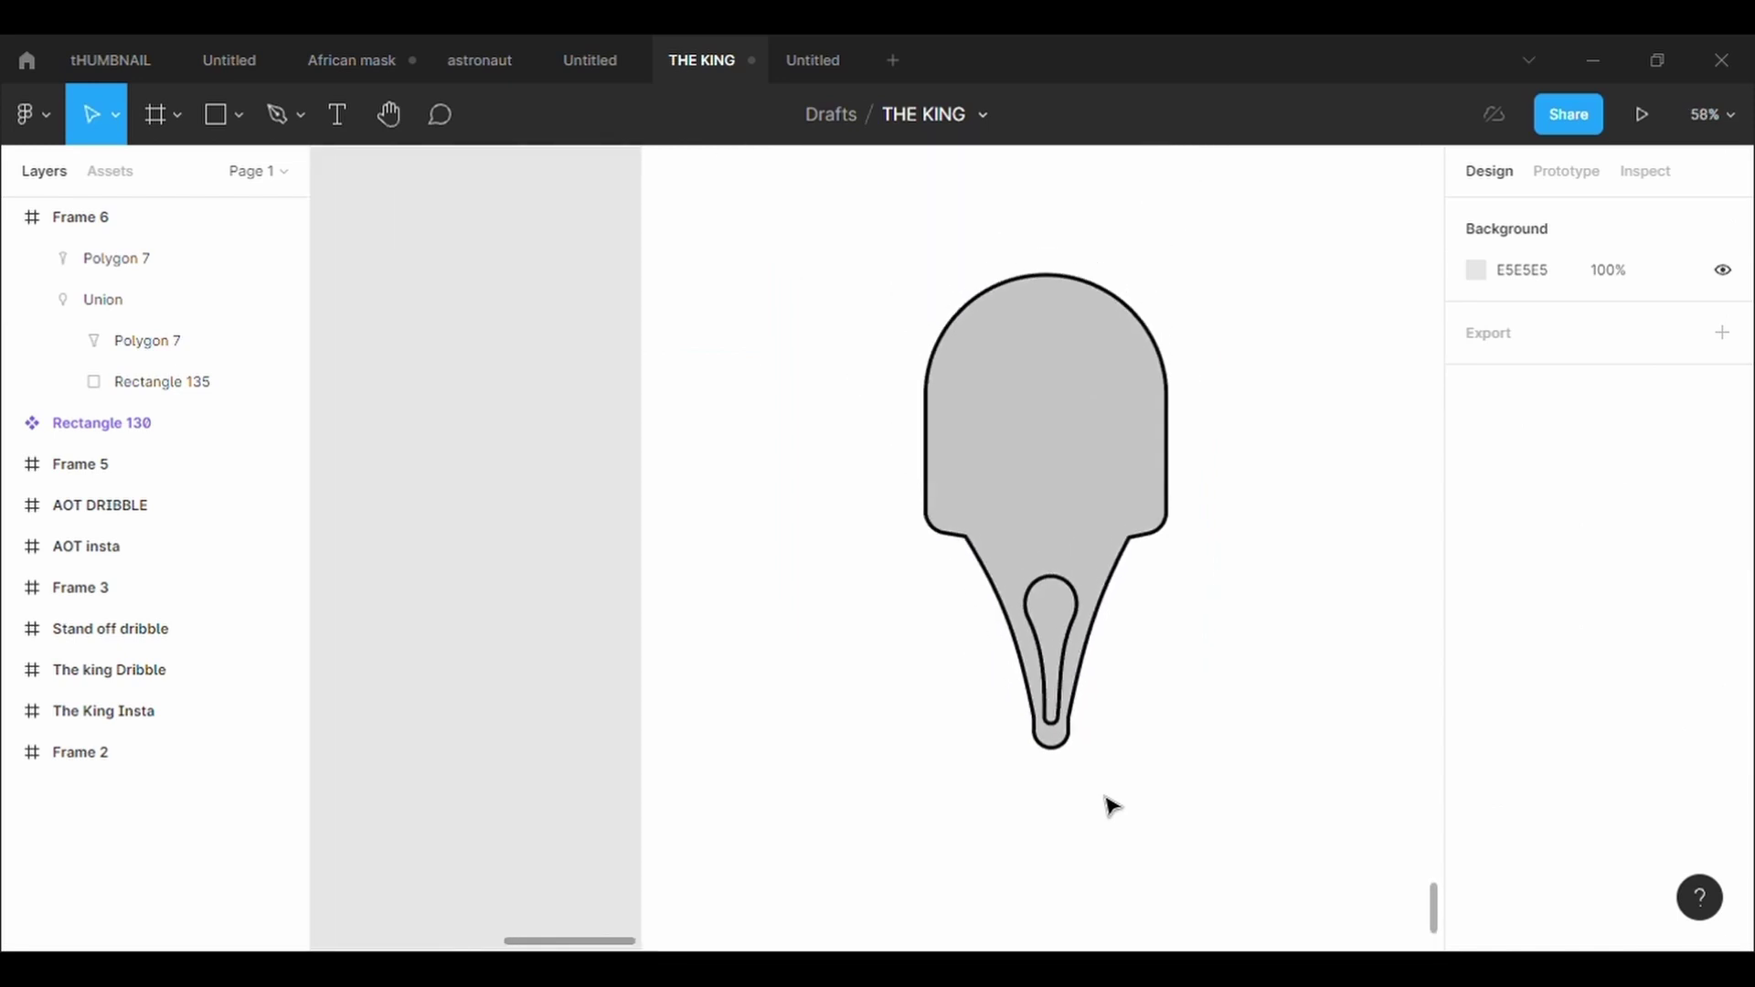
scroll(1112, 806, right, 5)
scroll(1111, 806, left, 2)
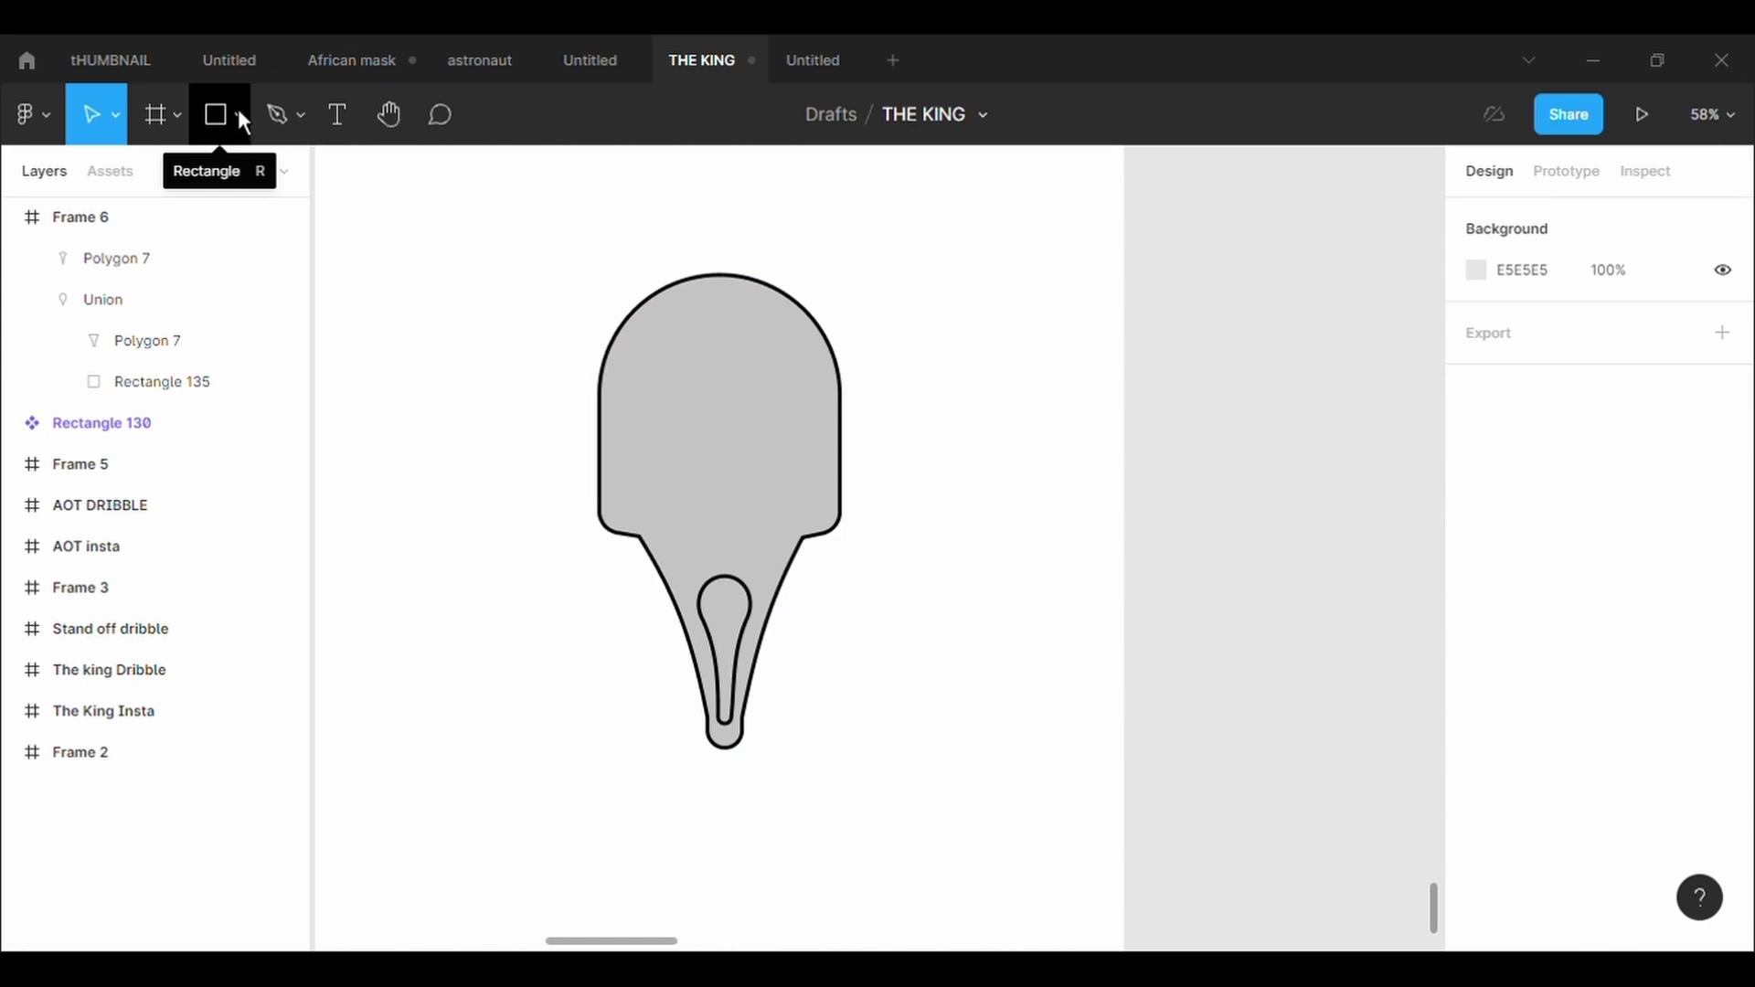
mouse_move(479, 60)
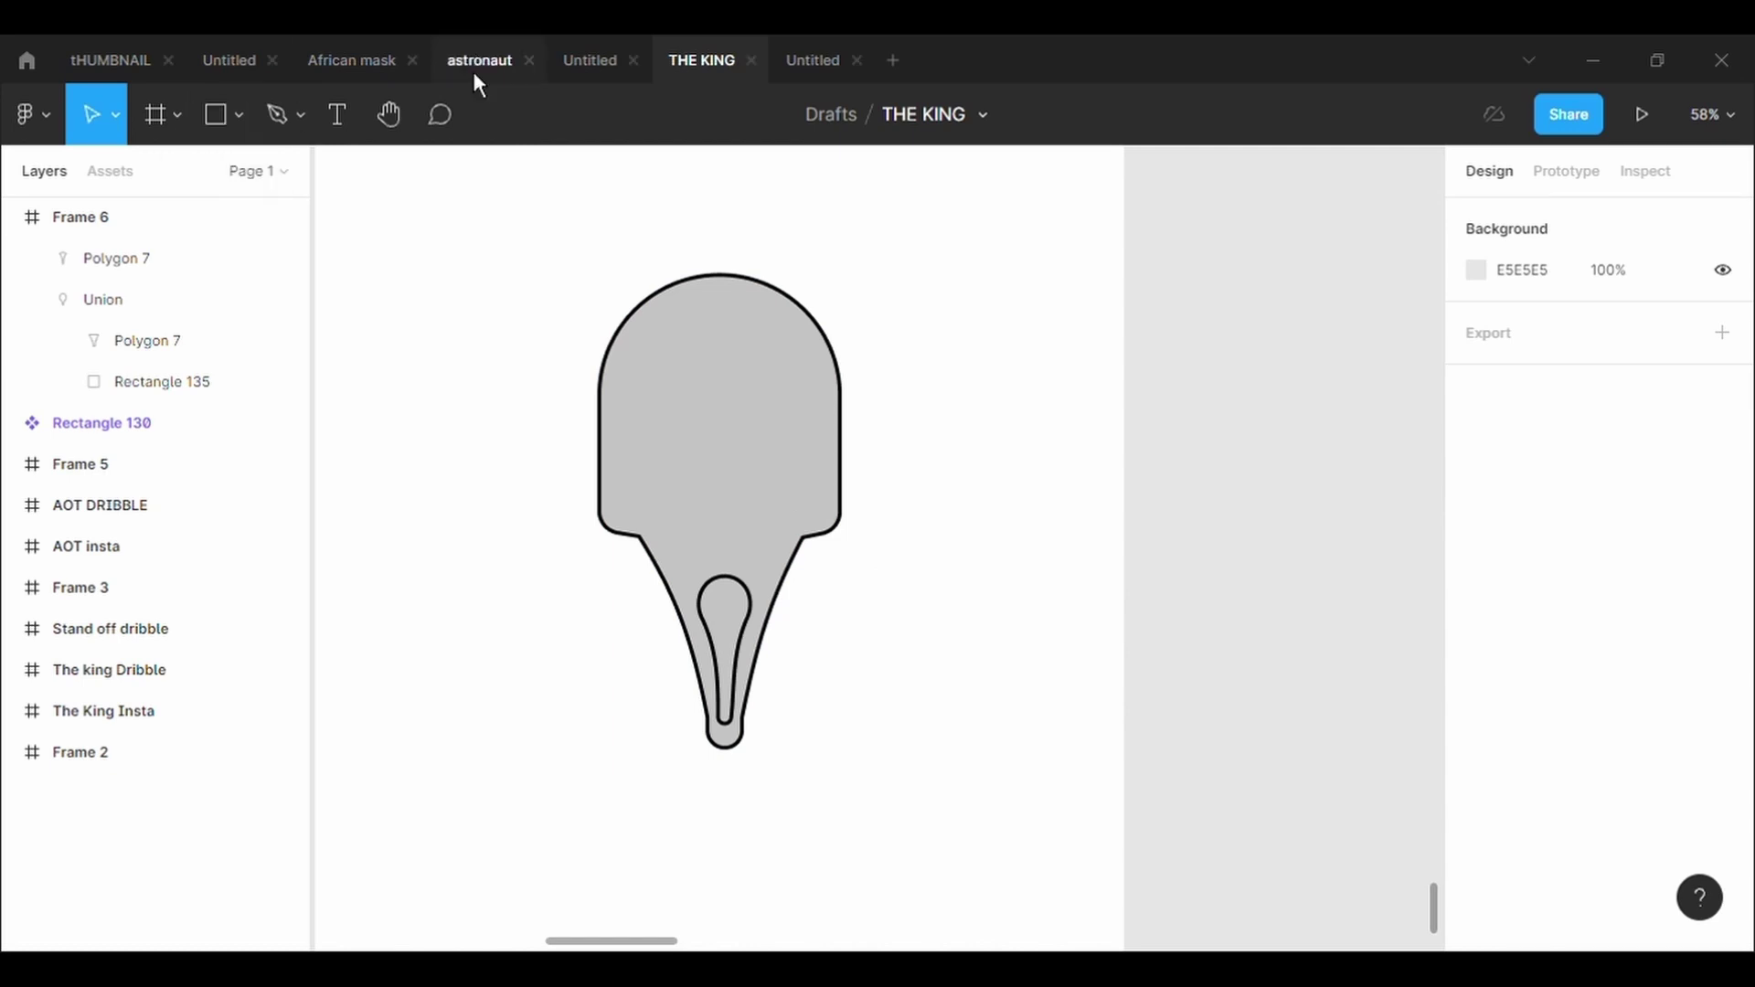
click(724, 640)
click(838, 754)
scroll(744, 516, up, 5)
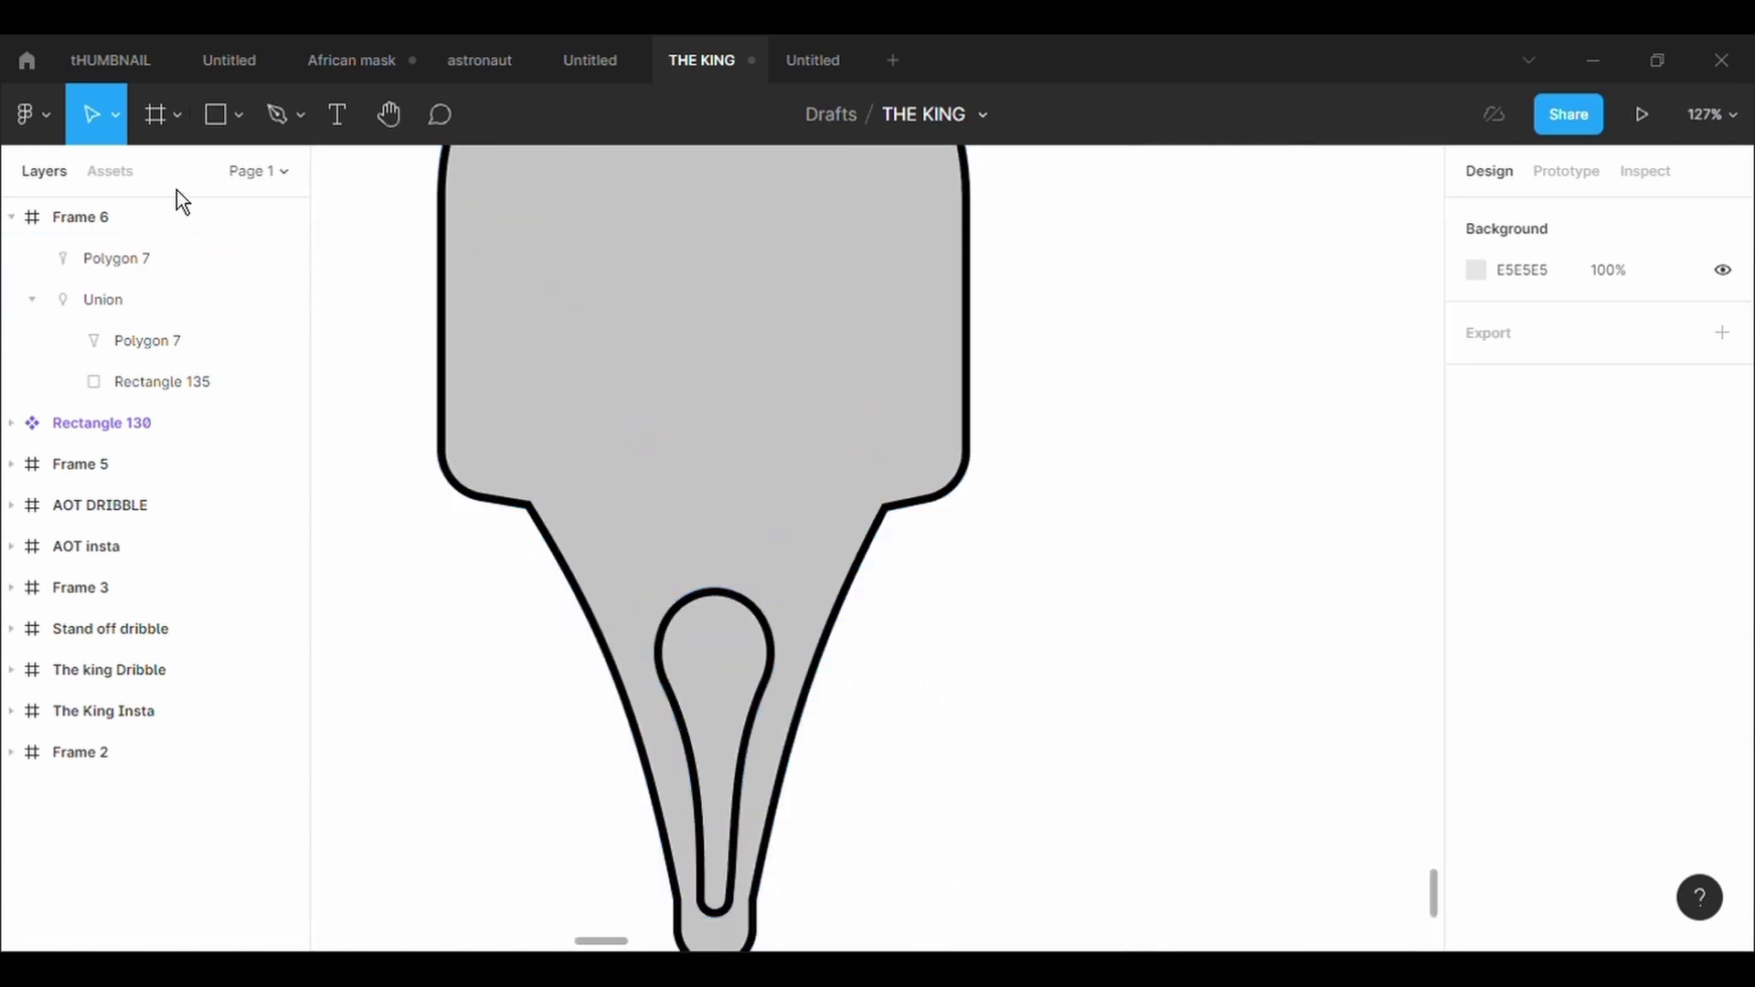
Draw a small rectangle above the mouth with a thicker outline
click(220, 132)
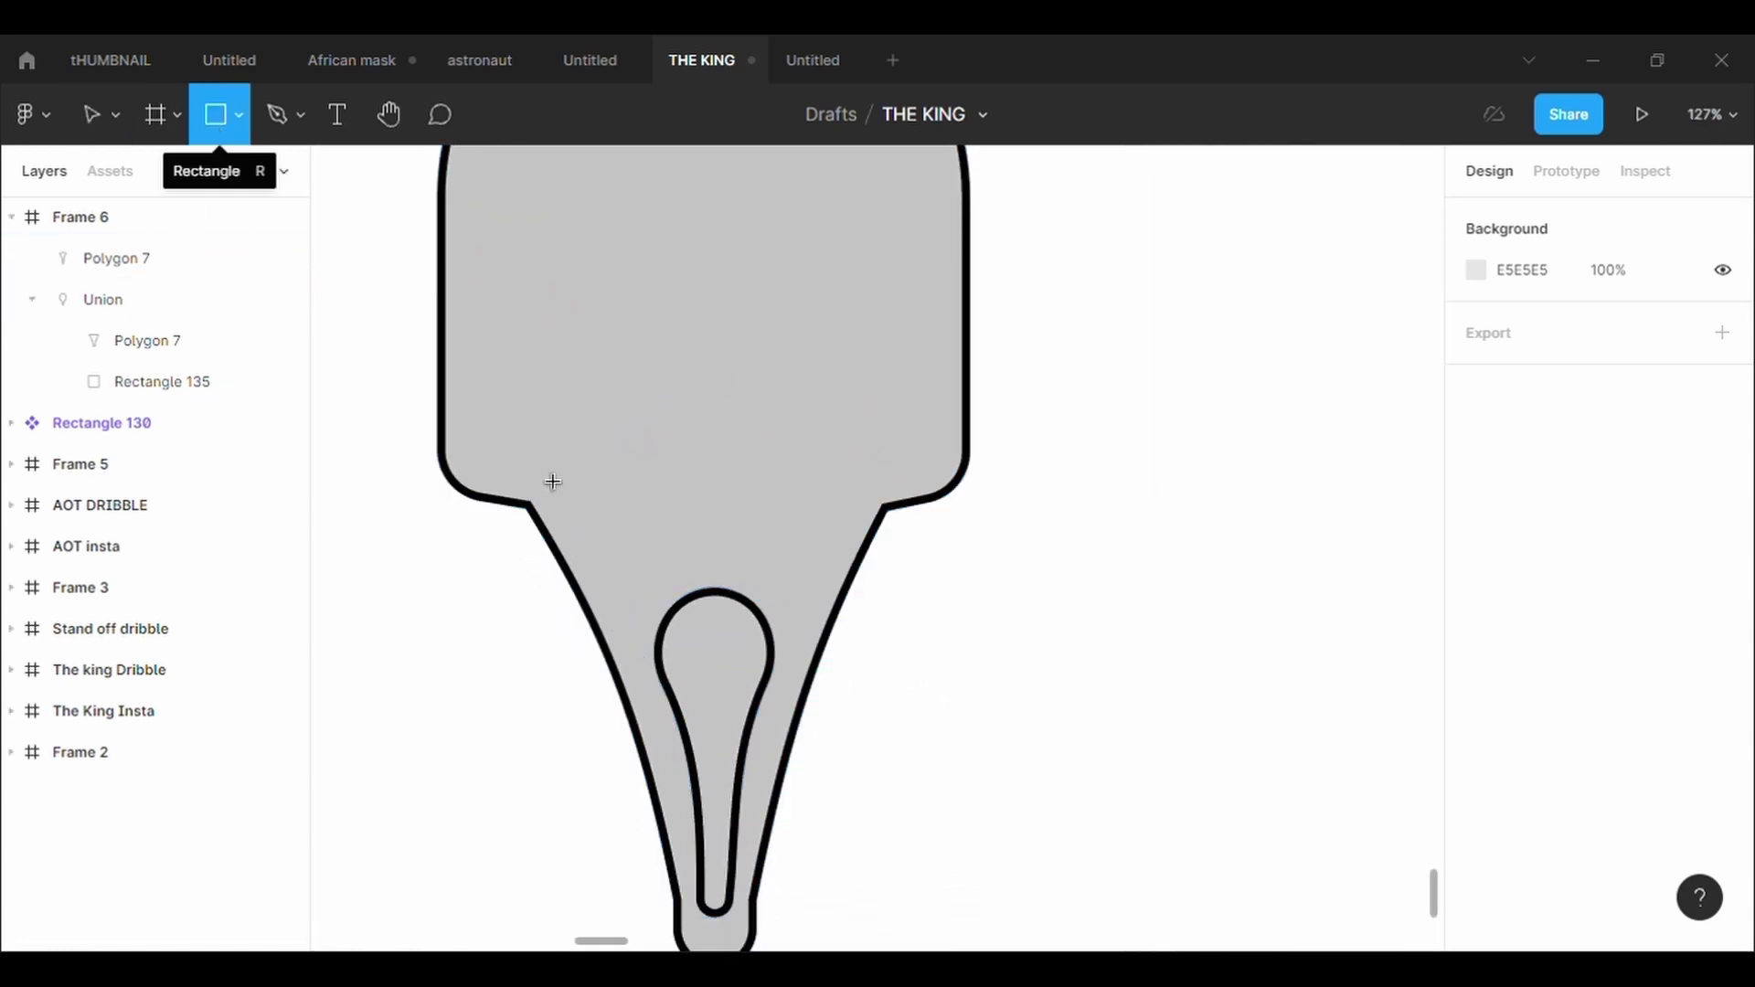
drag(648, 445, 713, 531)
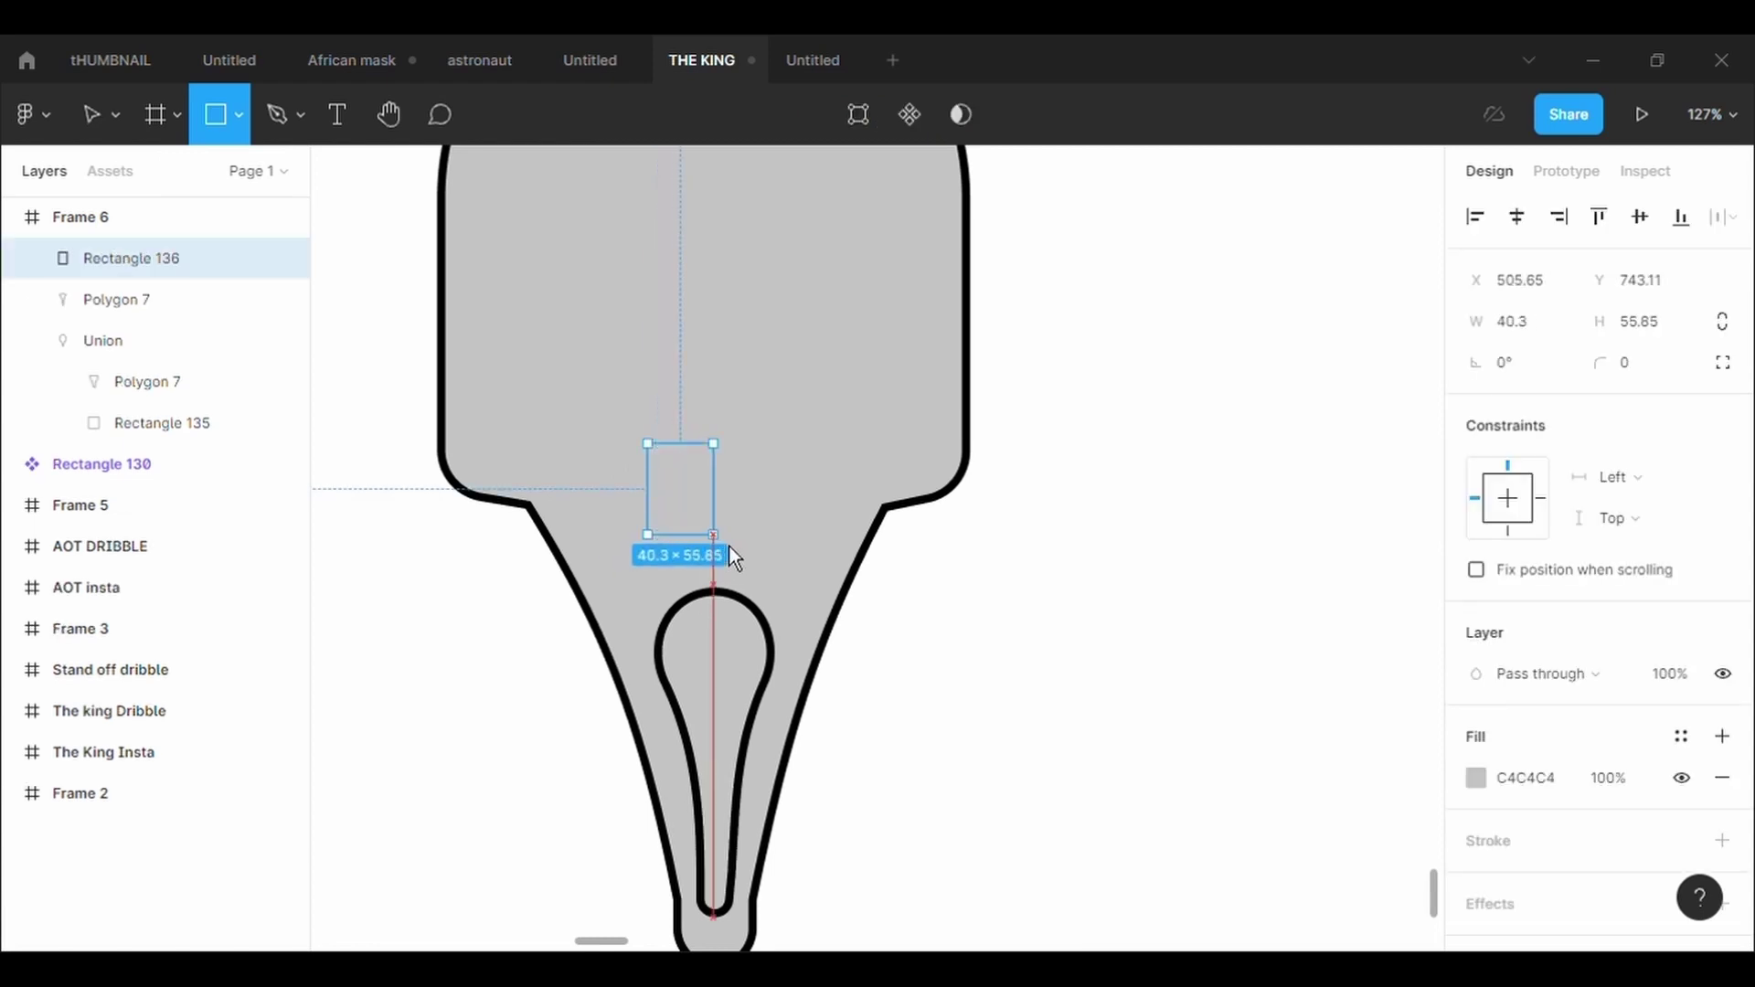
click(1540, 941)
text(4)
key(Return)
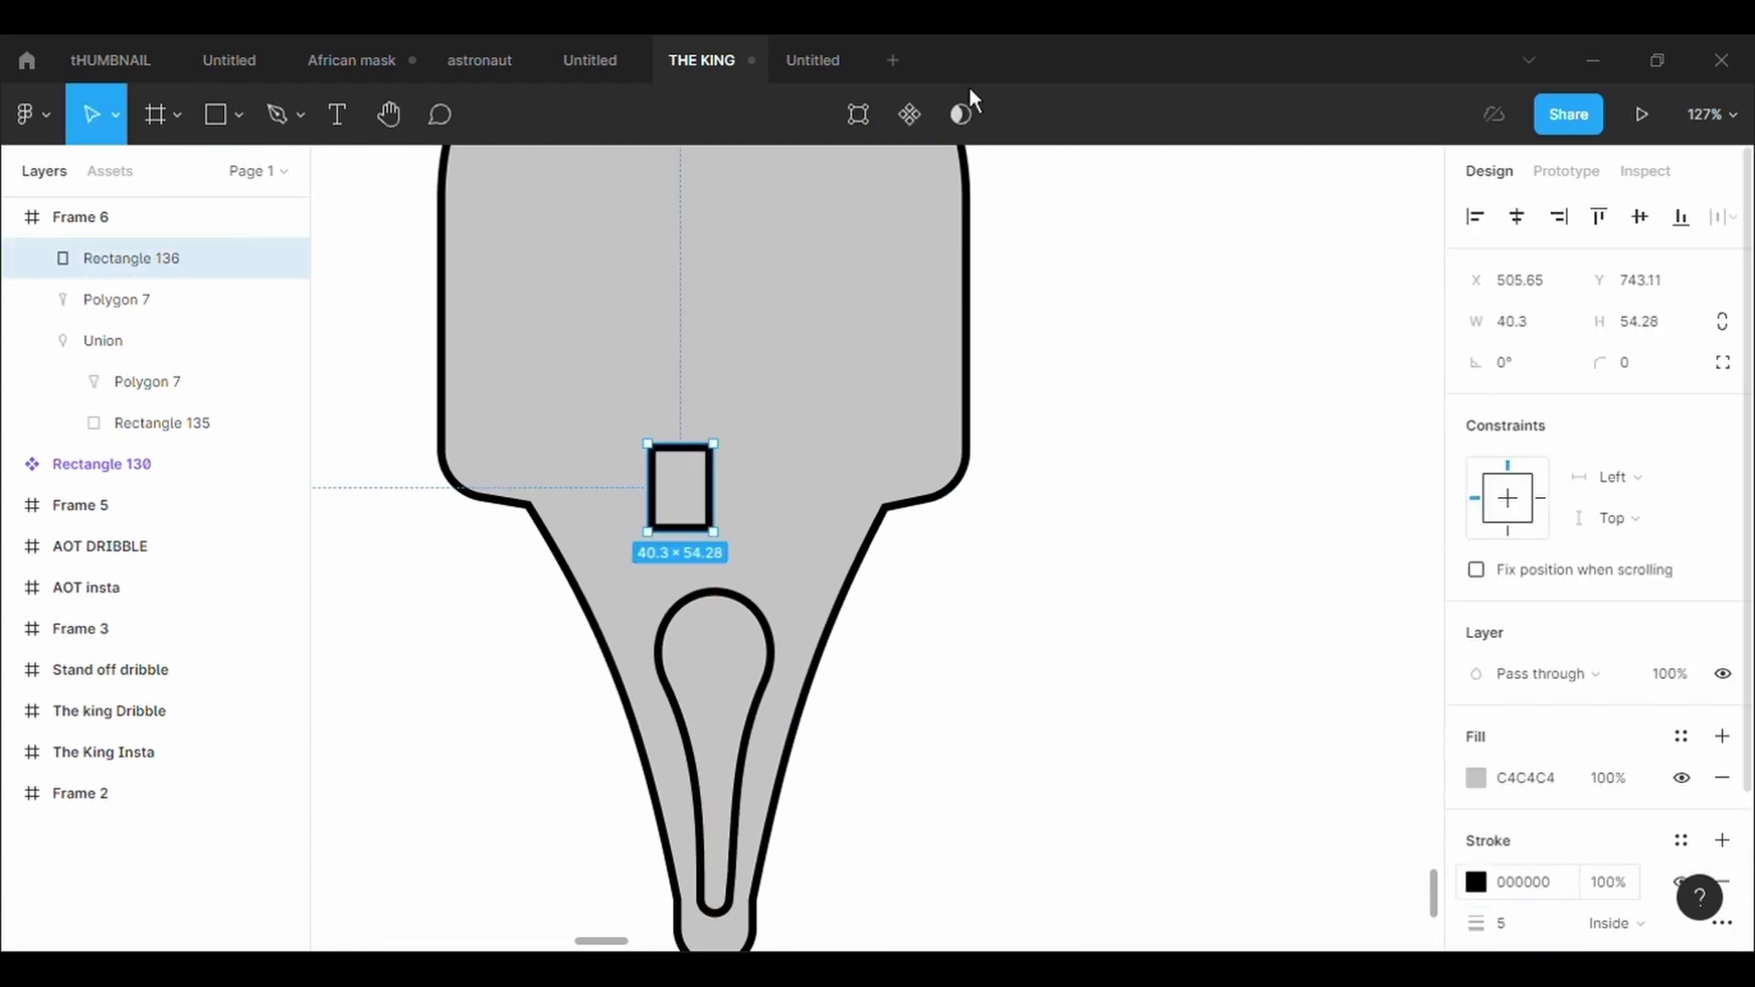
Move the rectangle's left corners into a triangle and round its left point to 100
click(864, 110)
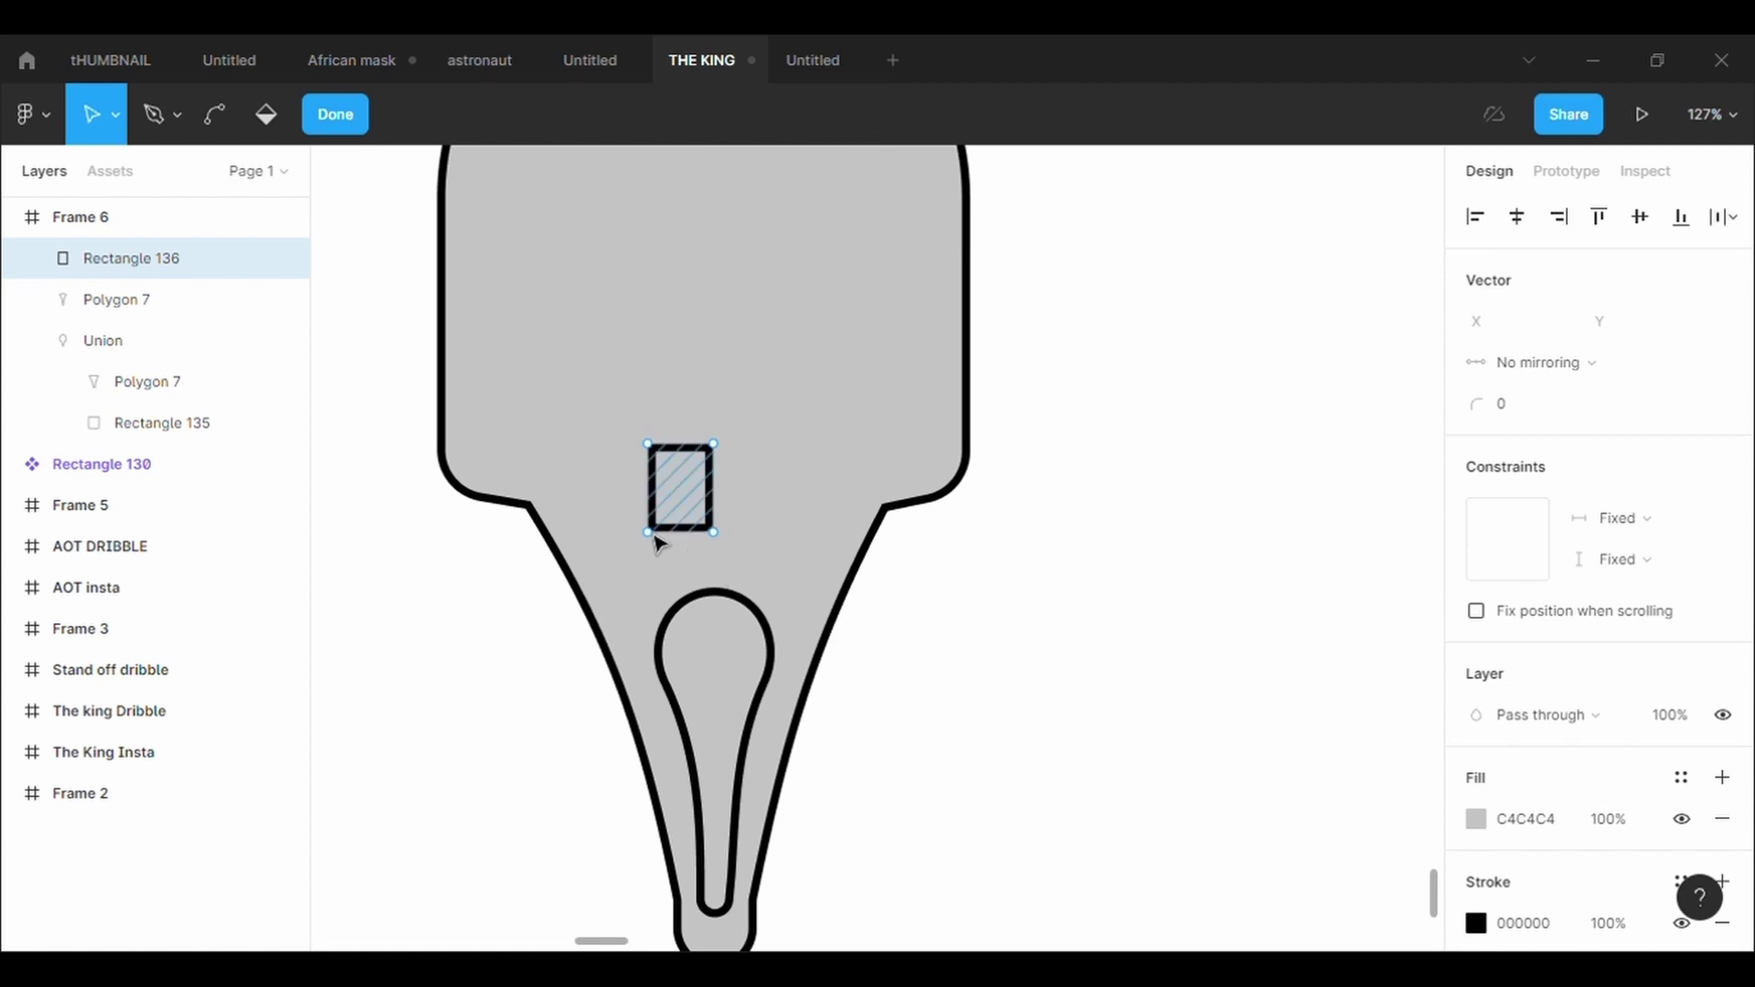
drag(648, 531, 672, 540)
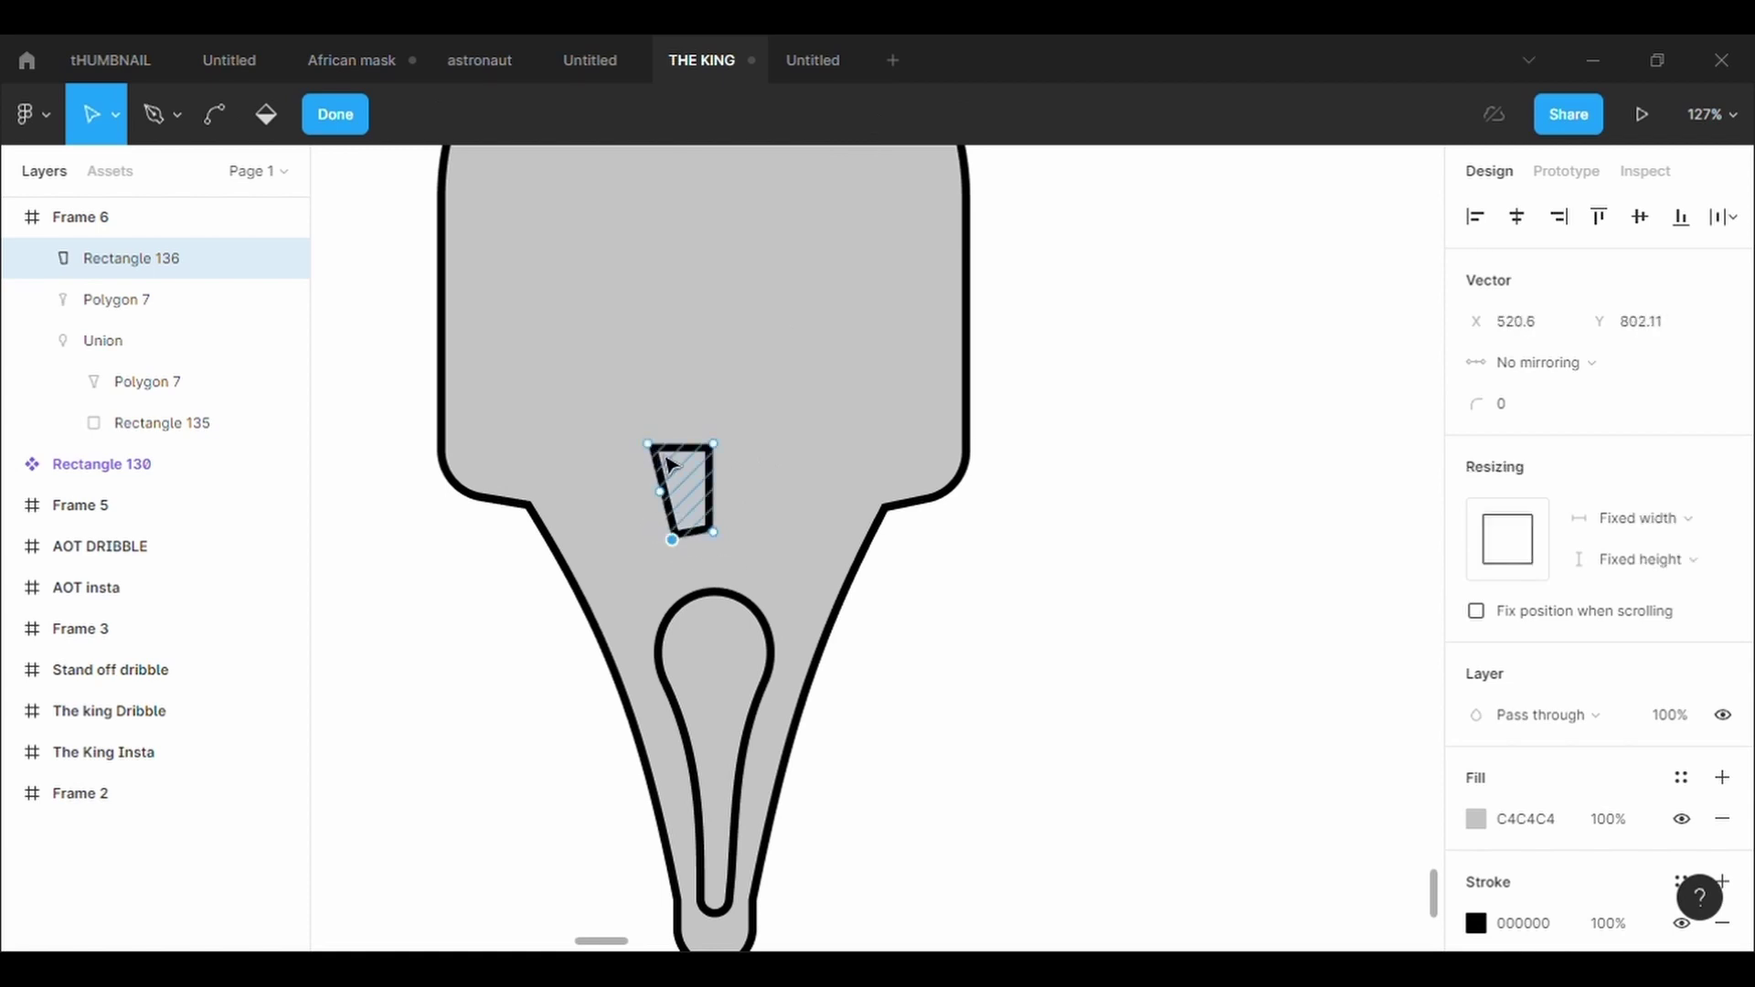
drag(648, 444, 658, 494)
click(644, 445)
click(653, 492)
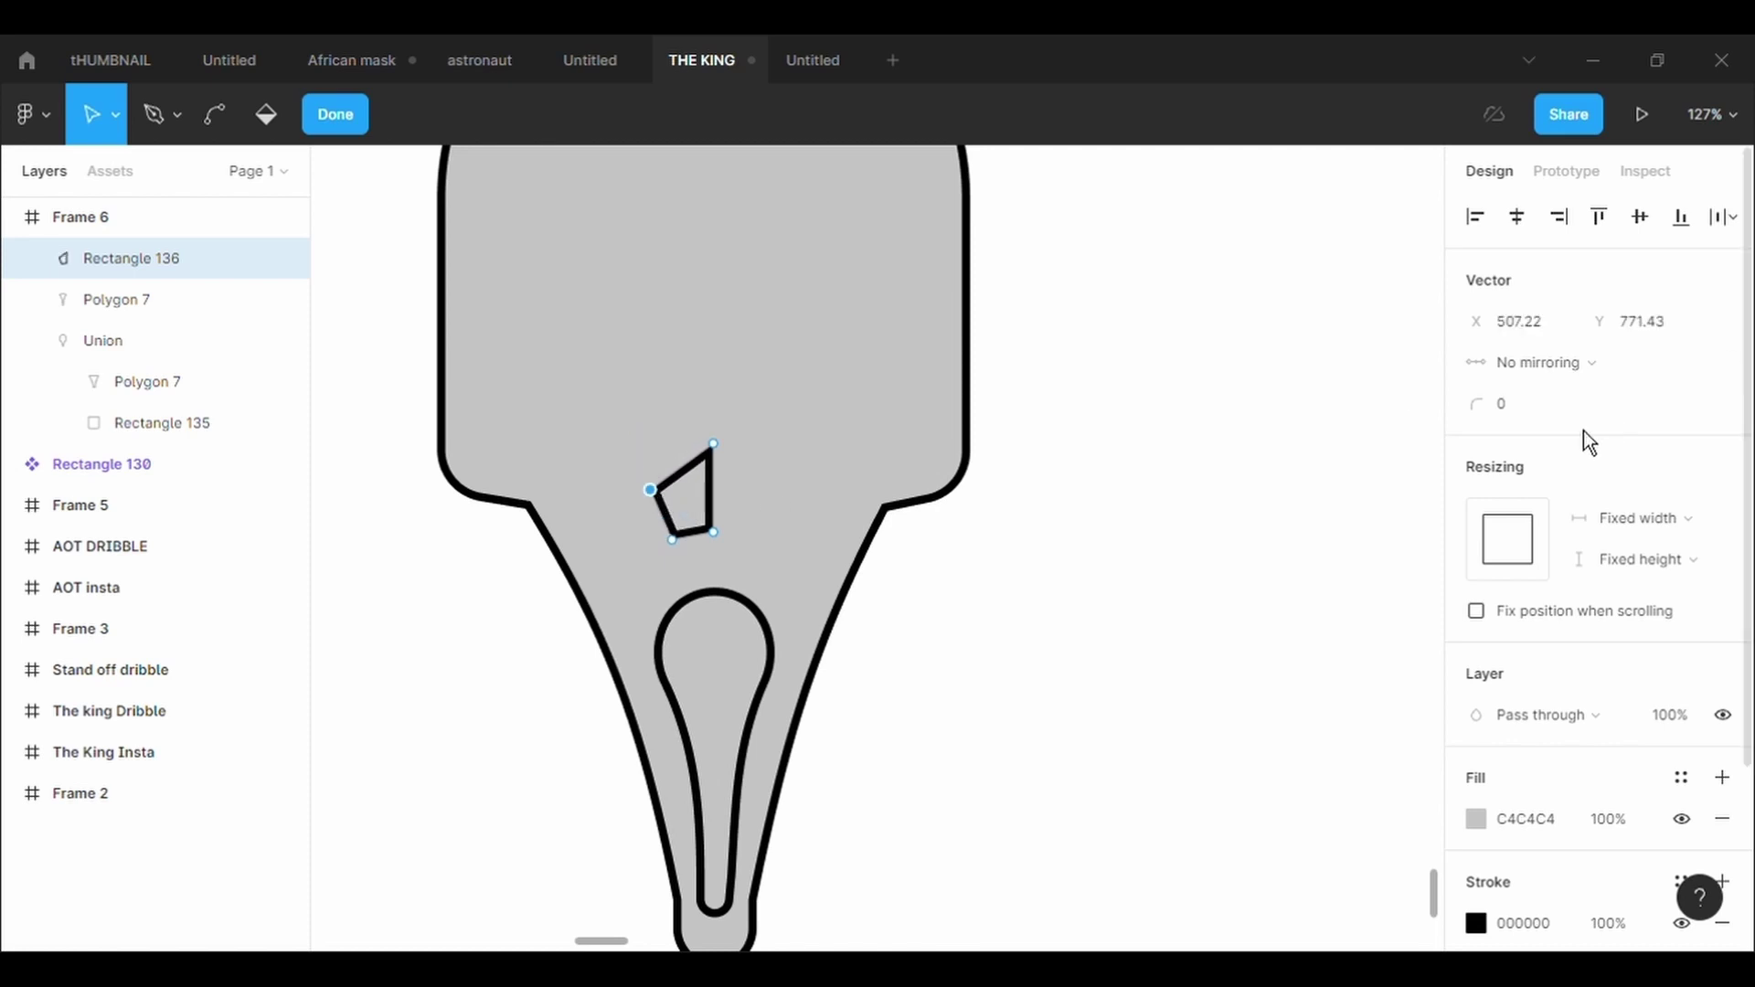
text(100)
key(Return)
Round the bottom-right and bottom points to 100 and widen the teardrop
click(714, 532)
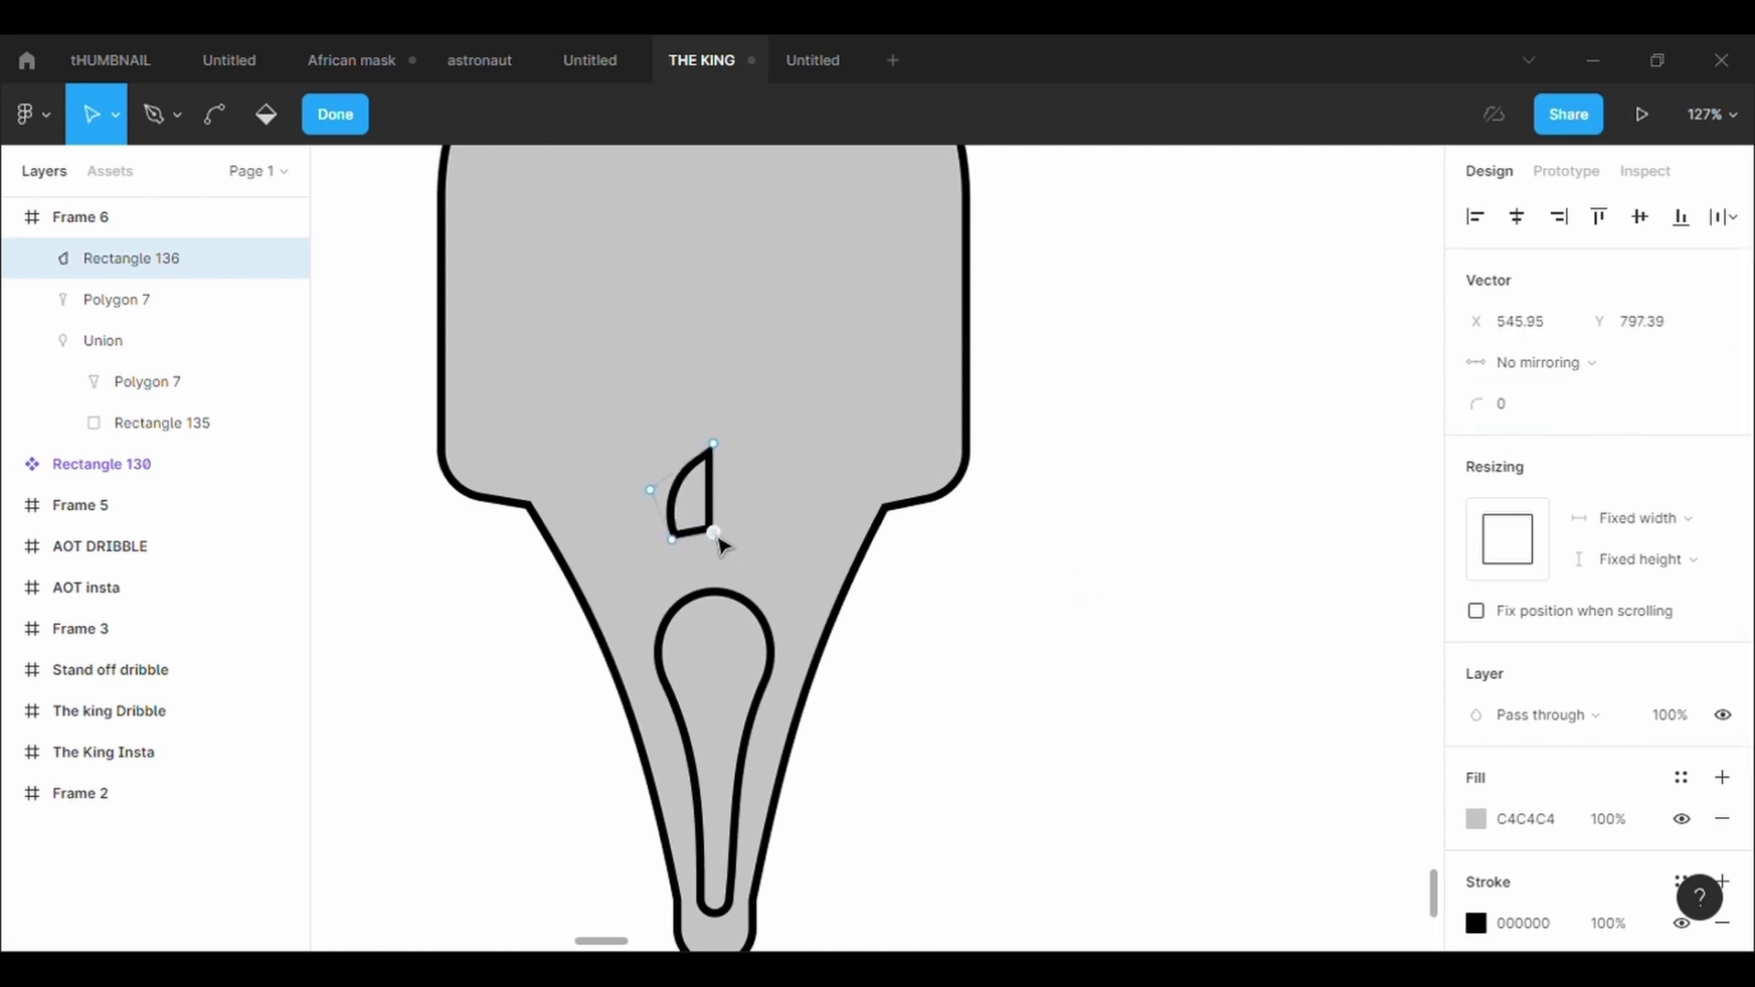
click(1554, 412)
text(100)
key(Return)
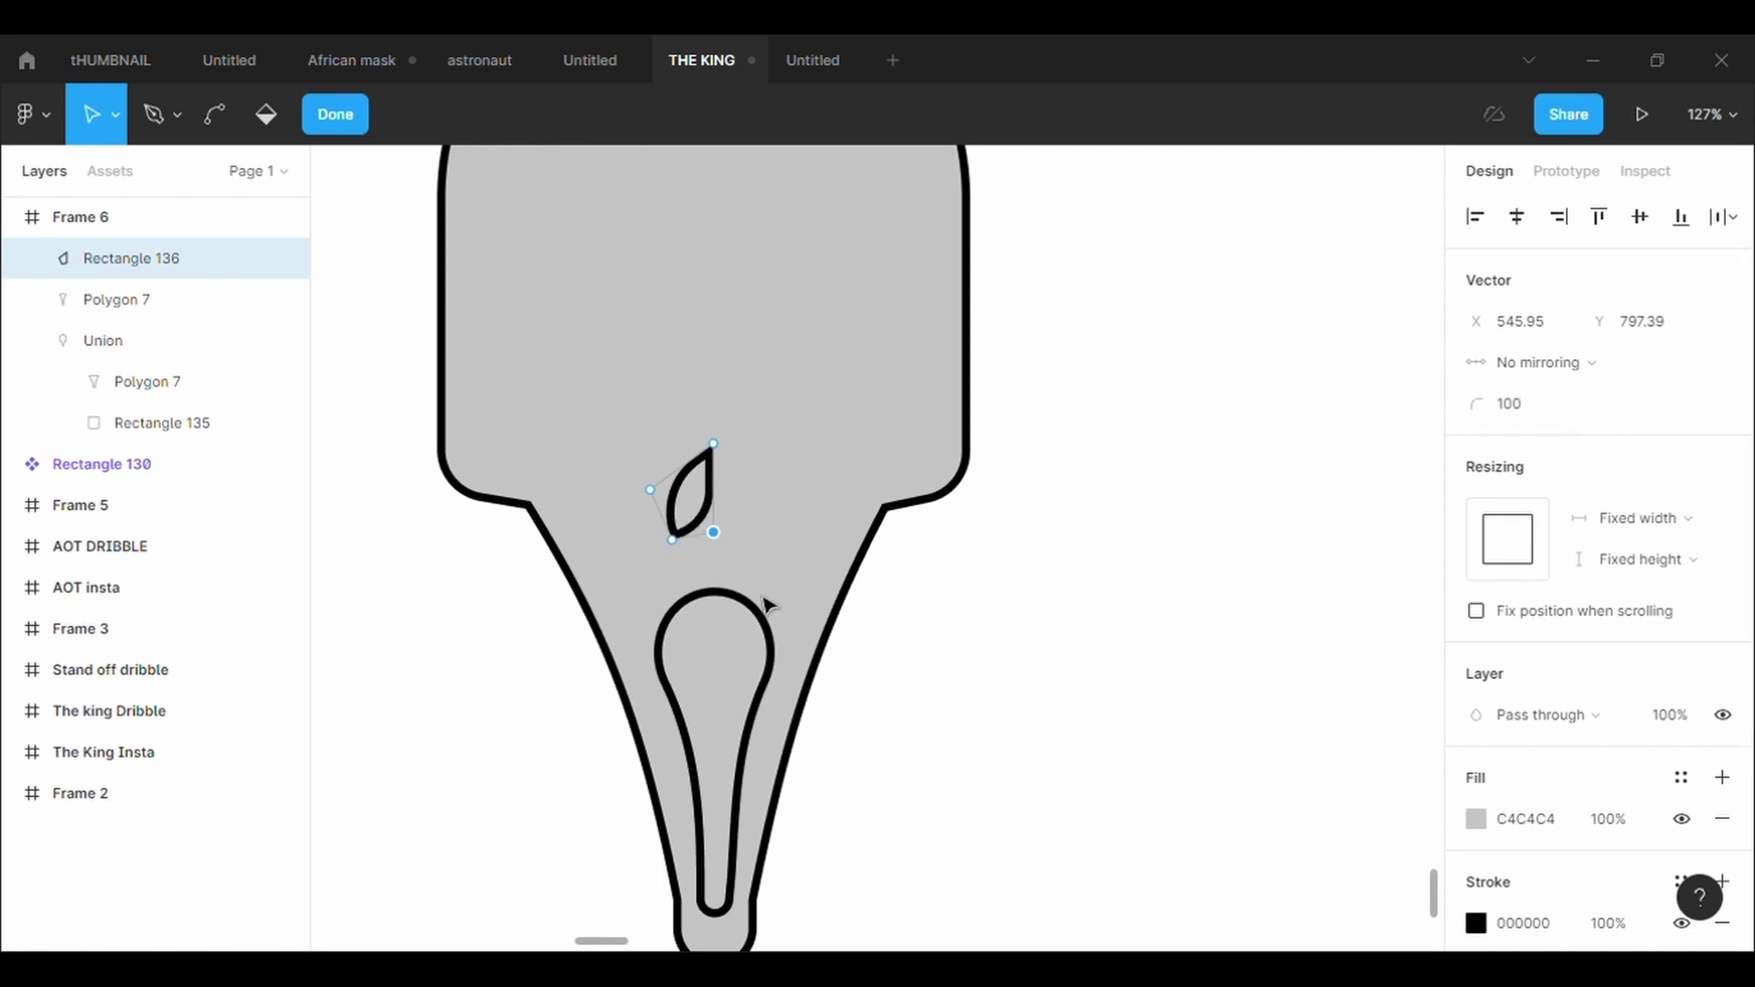
click(672, 540)
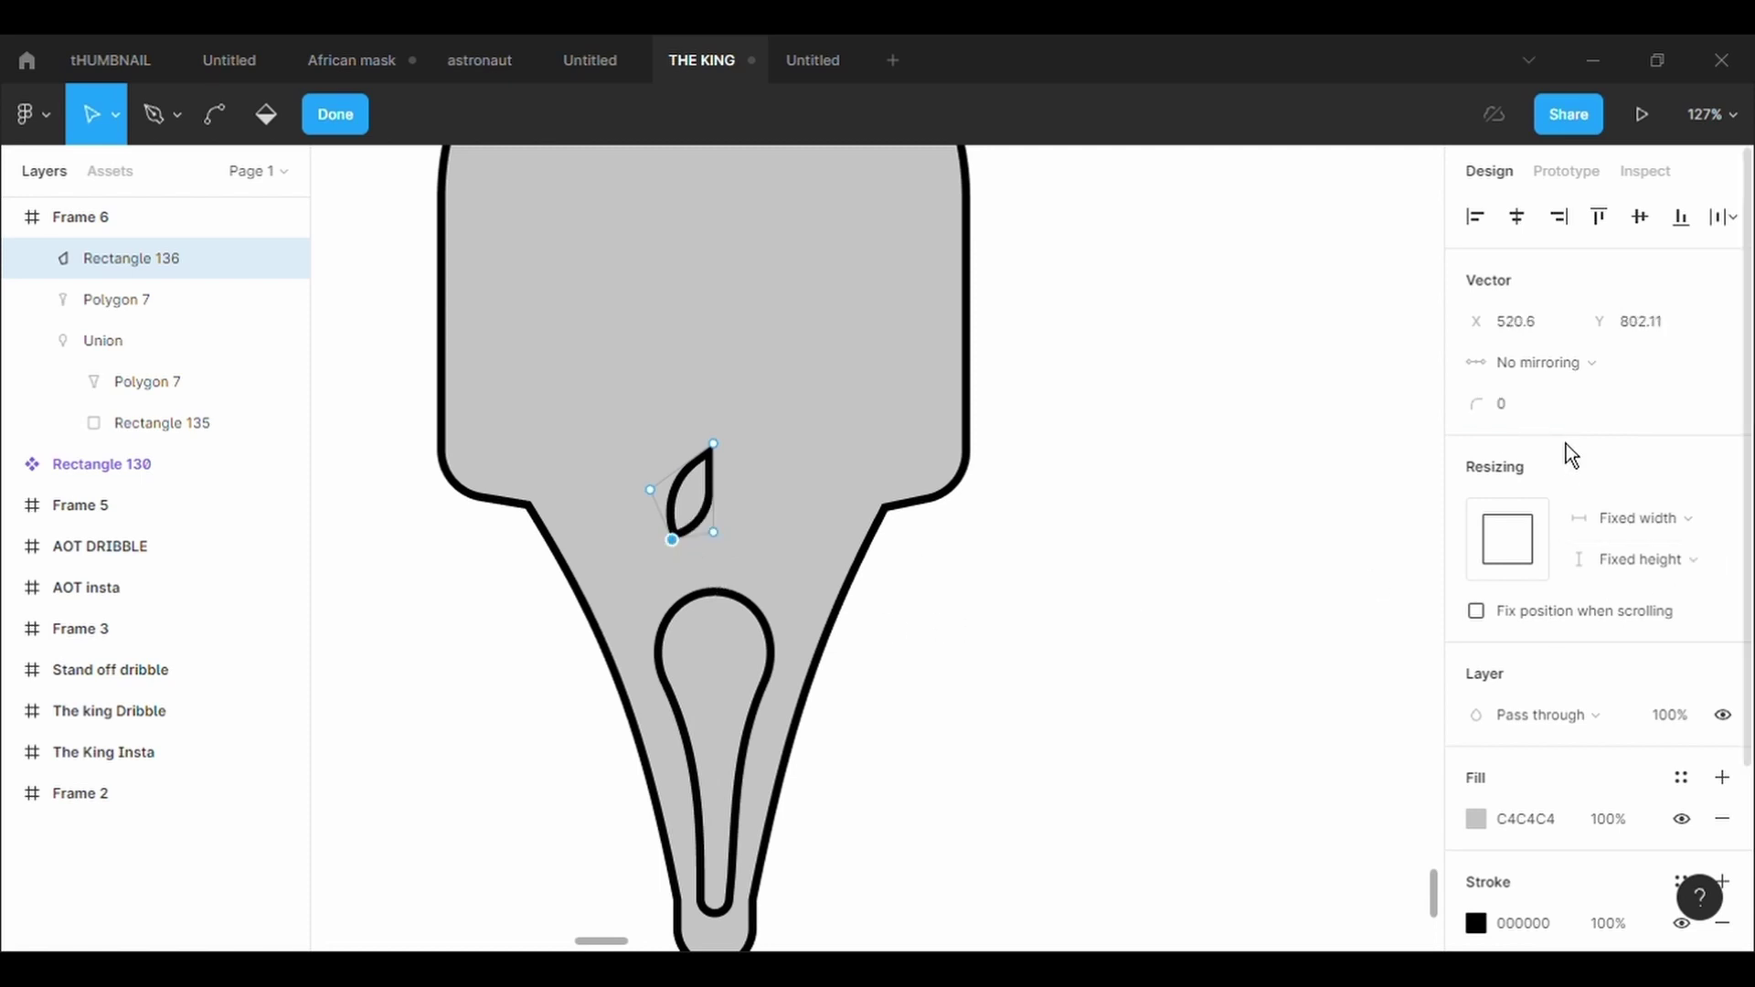
click(1552, 419)
text(100)
key(Return)
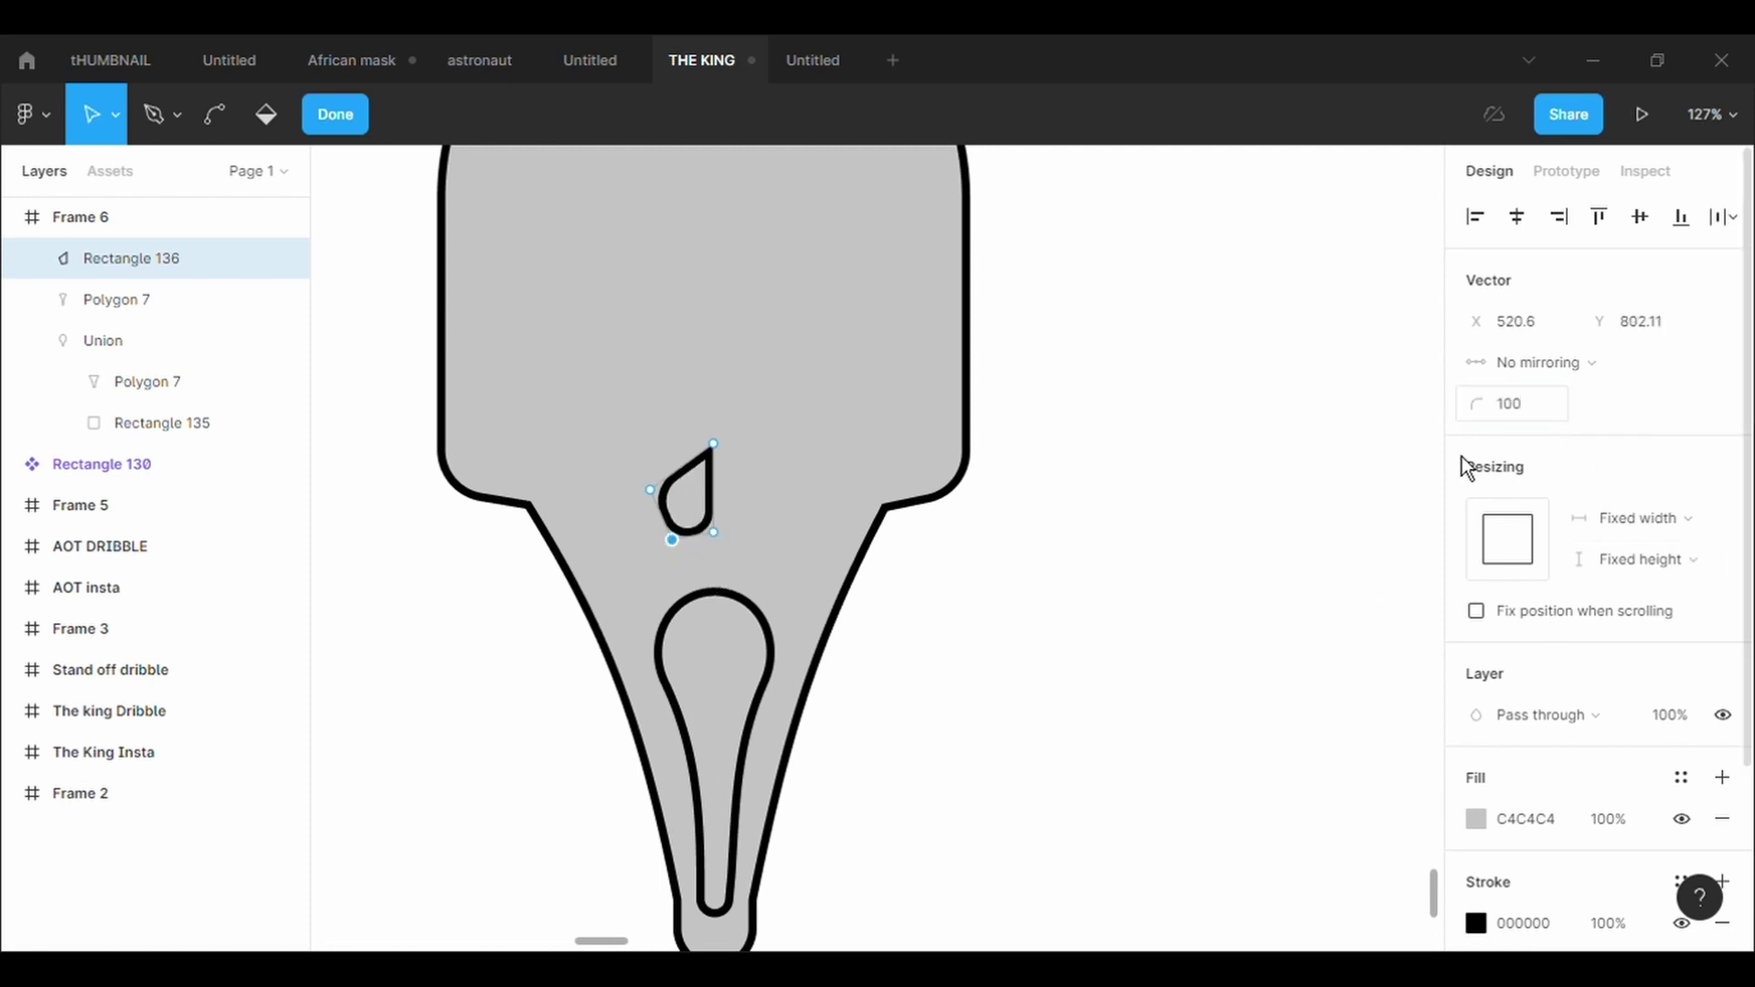
mouse_move(650, 490)
mouse_down()
mouse_move(686, 530)
mouse_move(685, 500)
mouse_move(708, 527)
mouse_move(677, 521)
mouse_up()
key(Escape)
Paste a horizontally mirrored copy of the teardrop and position both side by side
key(ctrl+v)
key(shift+h)
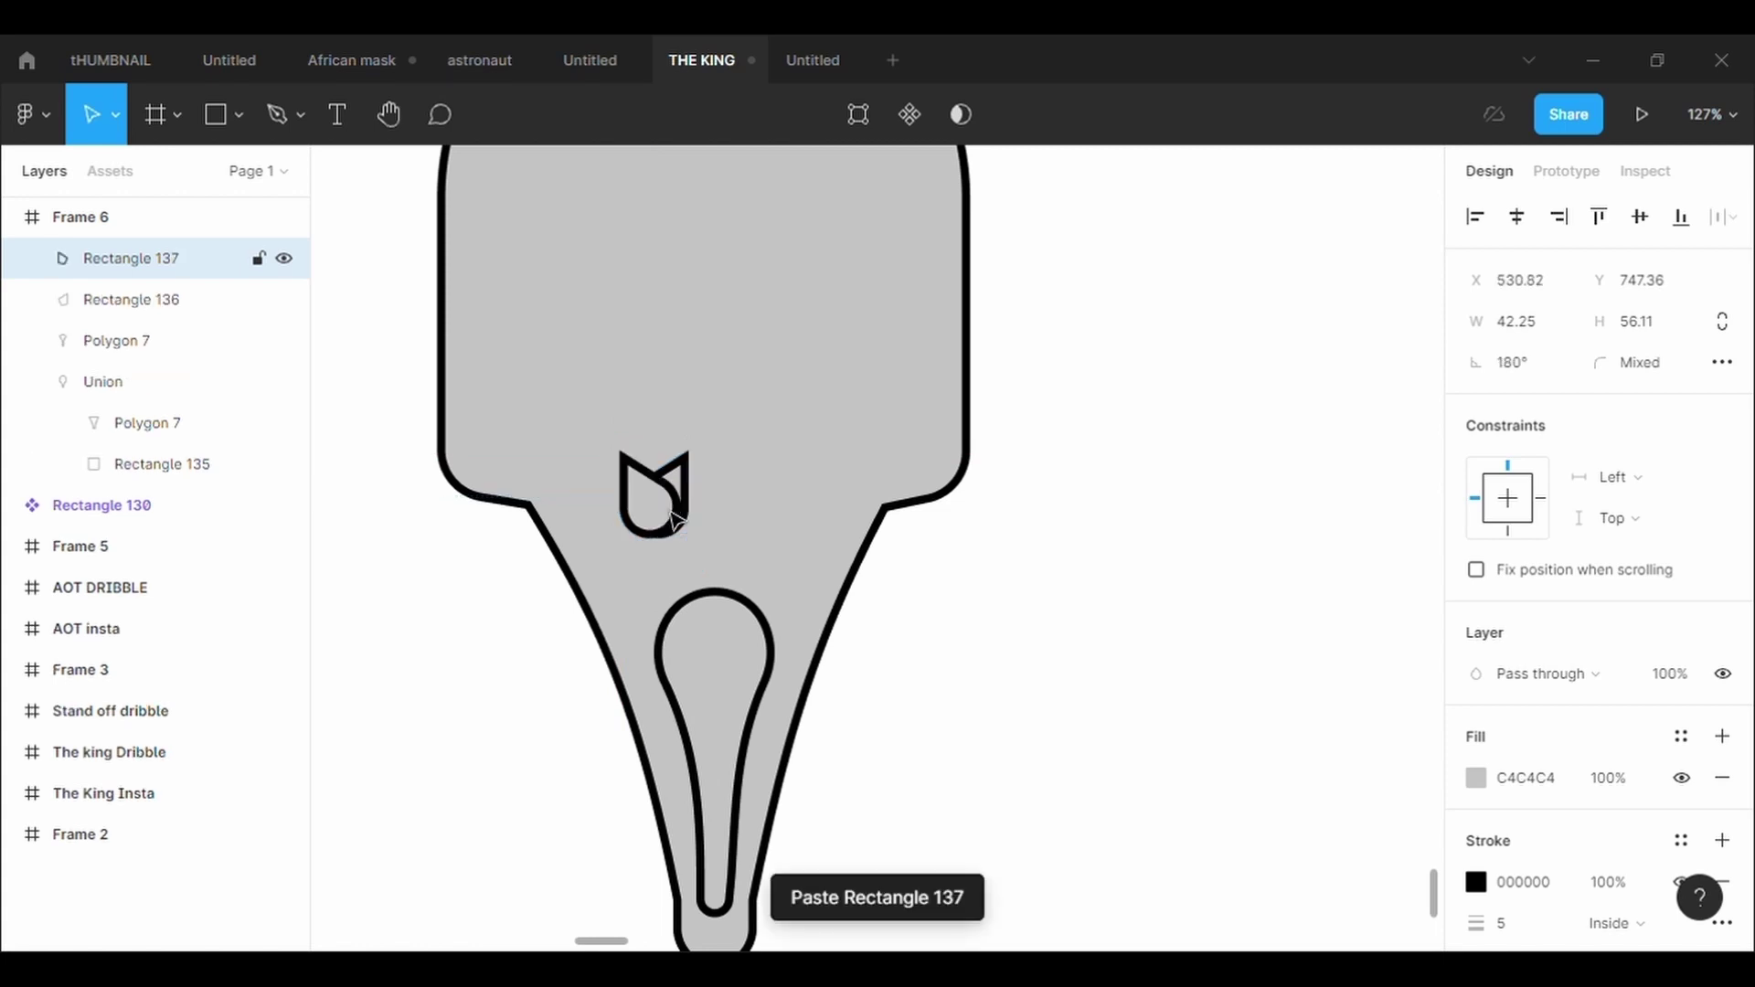
key(shift+Right)
key(shift+Right)
key(shift+Right)
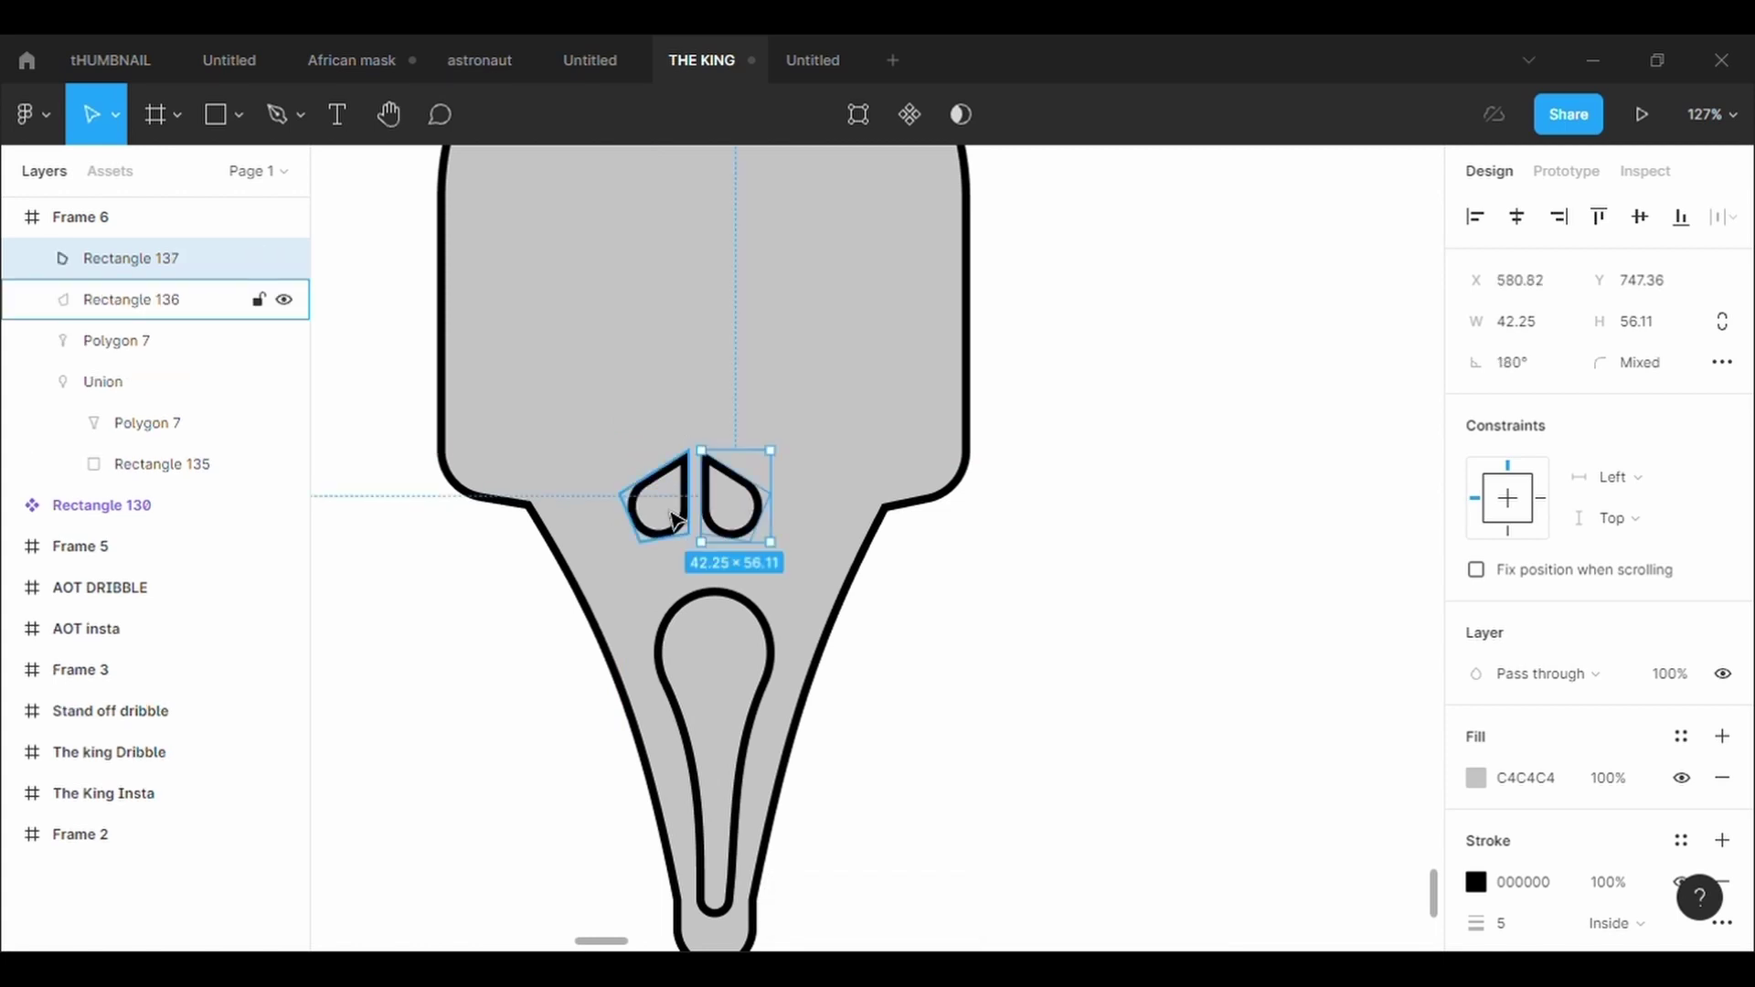
drag(740, 525, 763, 528)
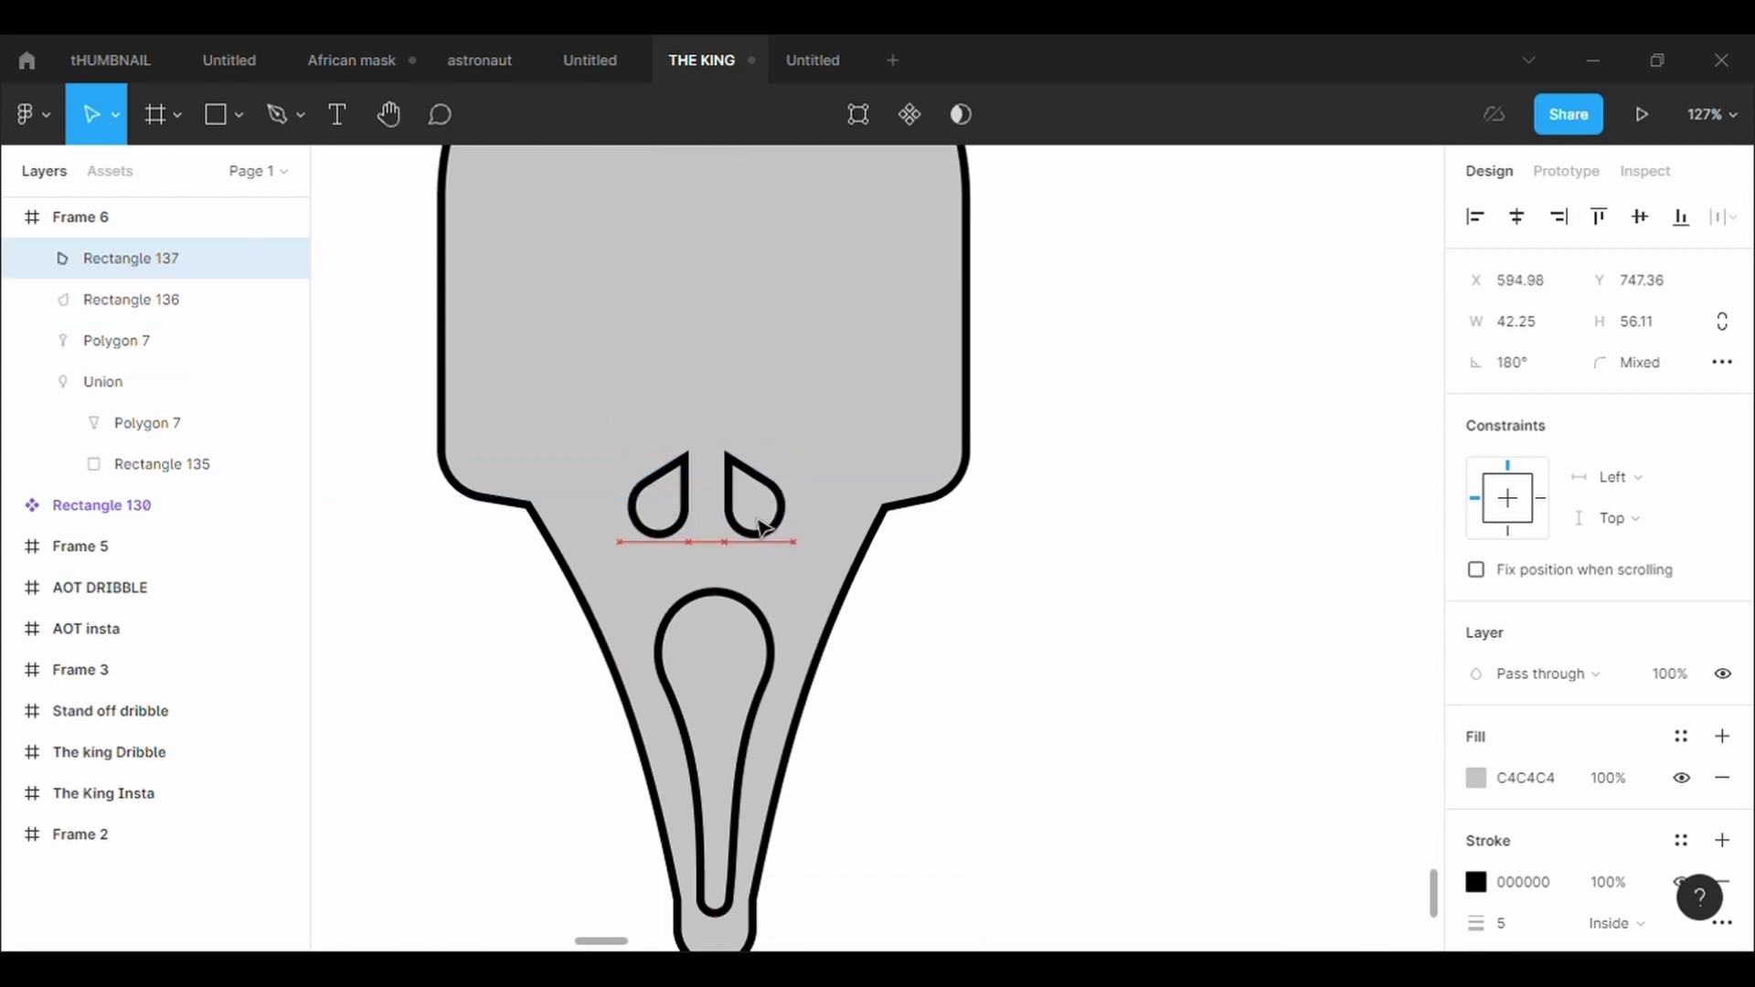
click(131, 299)
key(Return)
key(Escape)
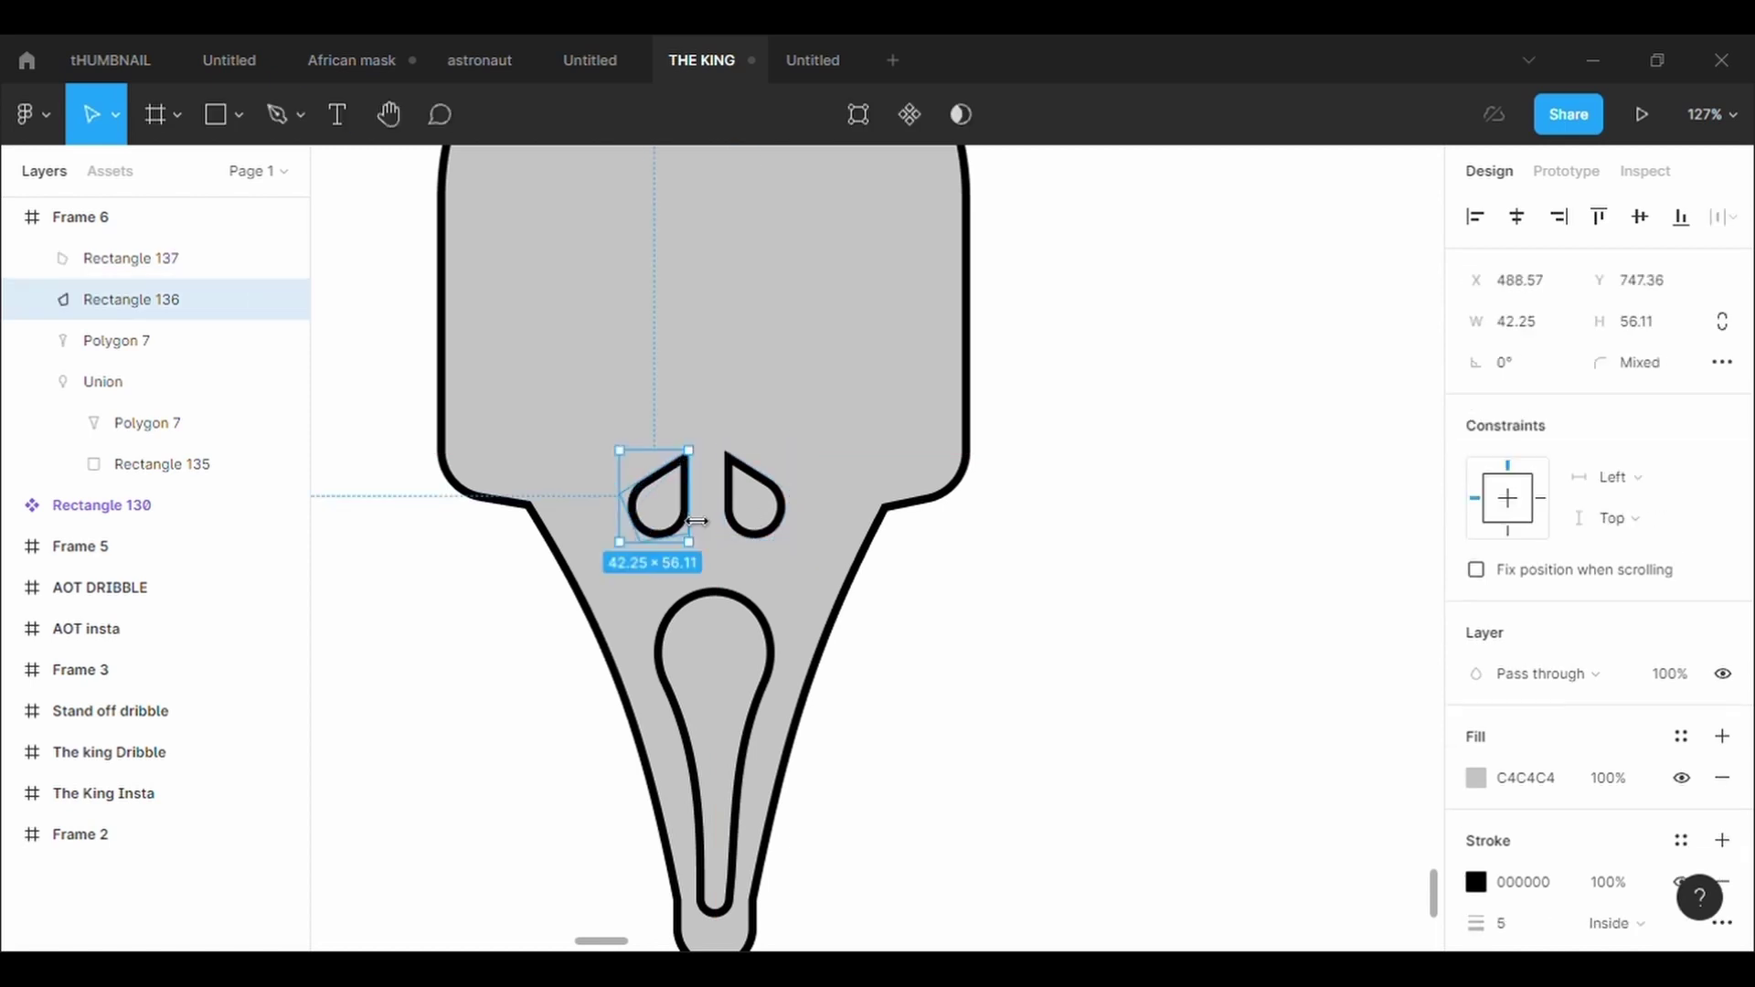
drag(672, 518, 684, 517)
click(1103, 634)
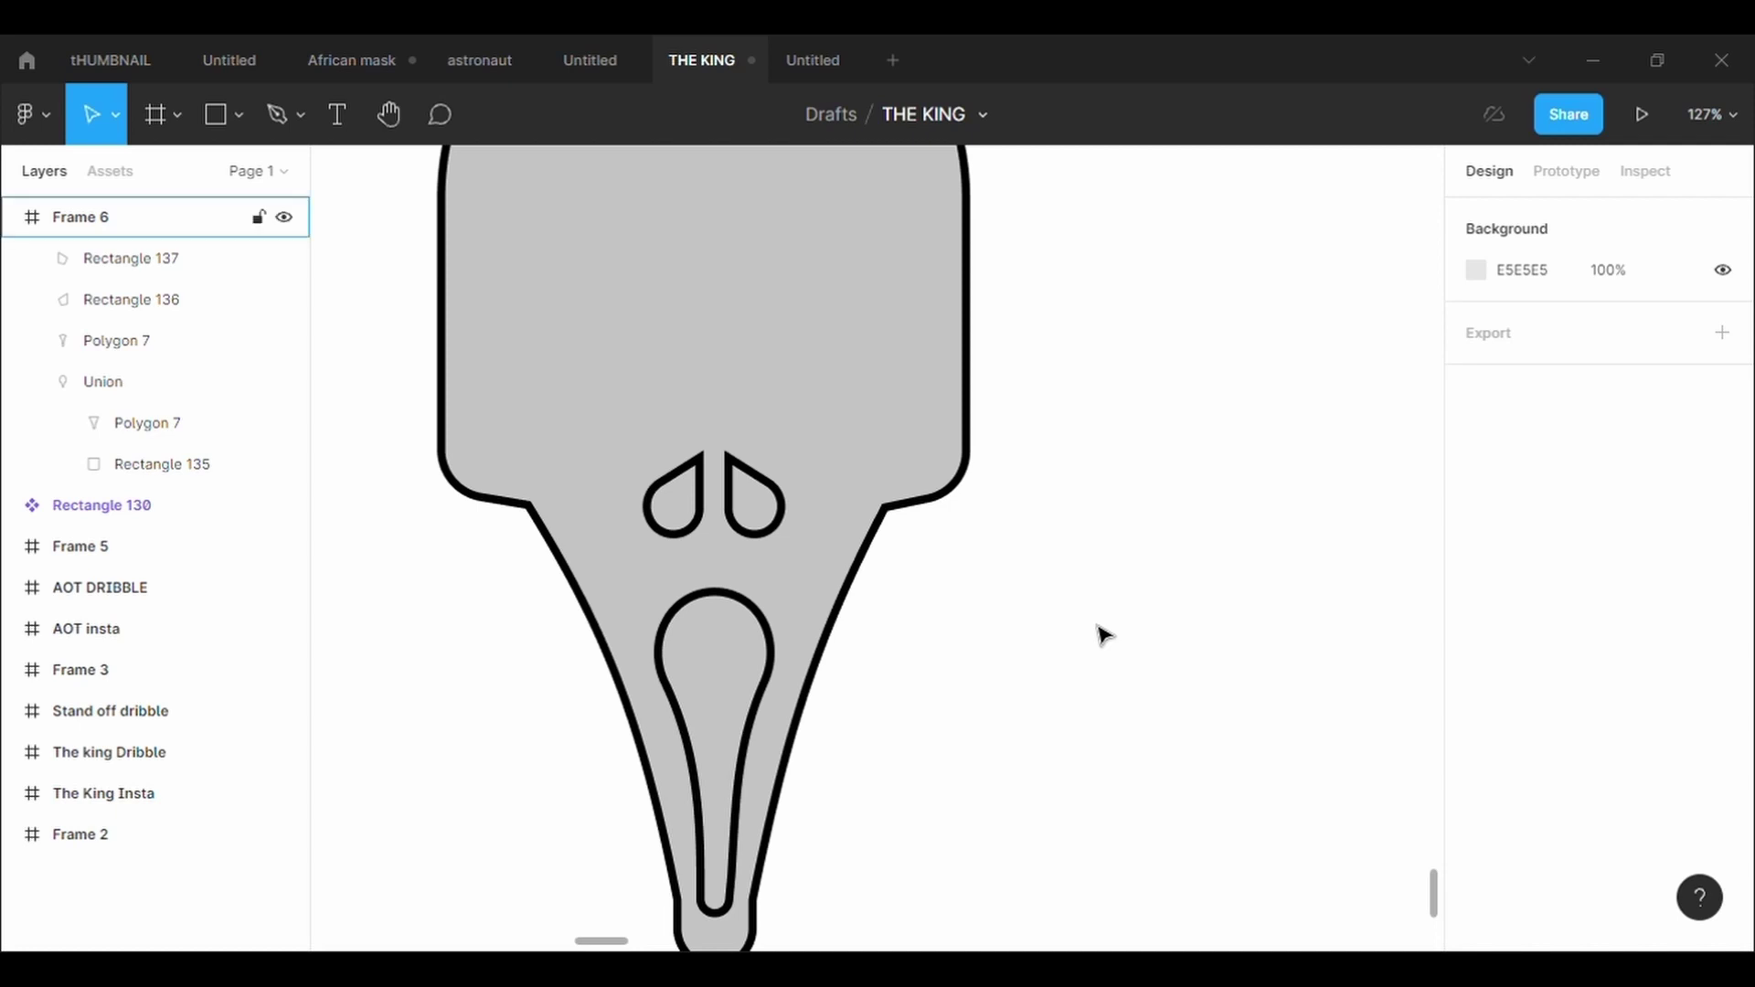
scroll(1103, 634, down, 3)
scroll(1104, 634, down, 2)
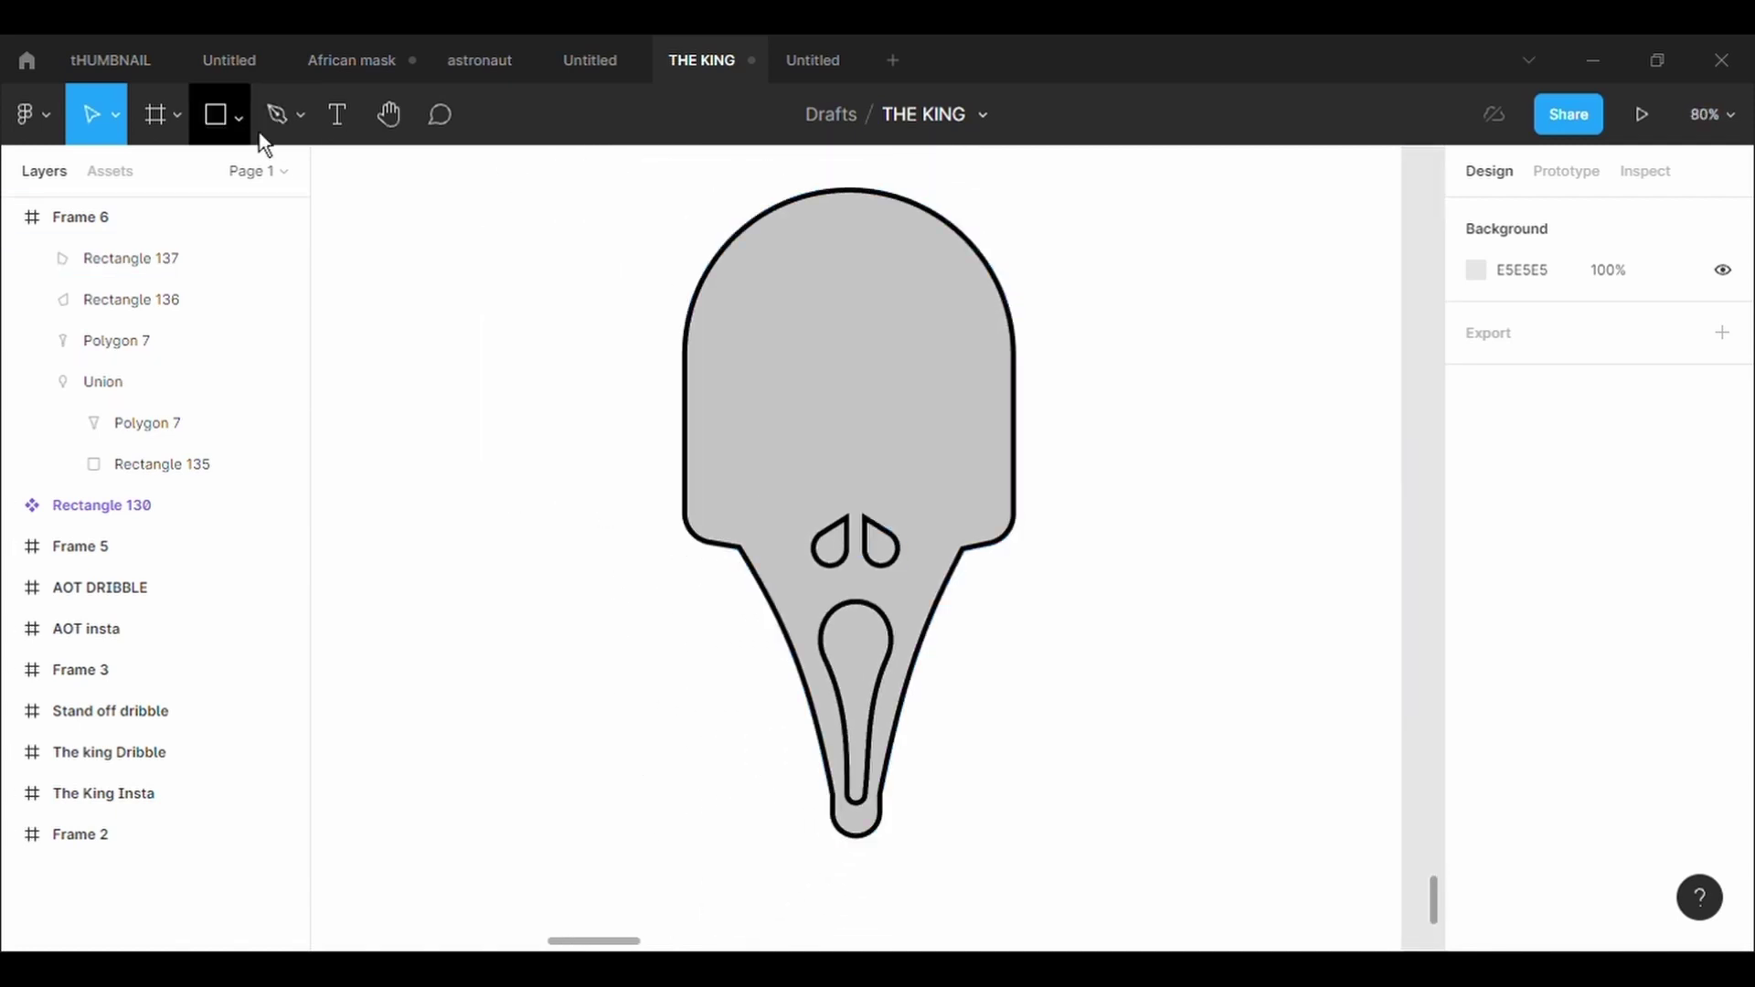
Draw a rectangle over the left eye area, tilt it about -38° and give it a 5 outline
click(239, 116)
click(245, 183)
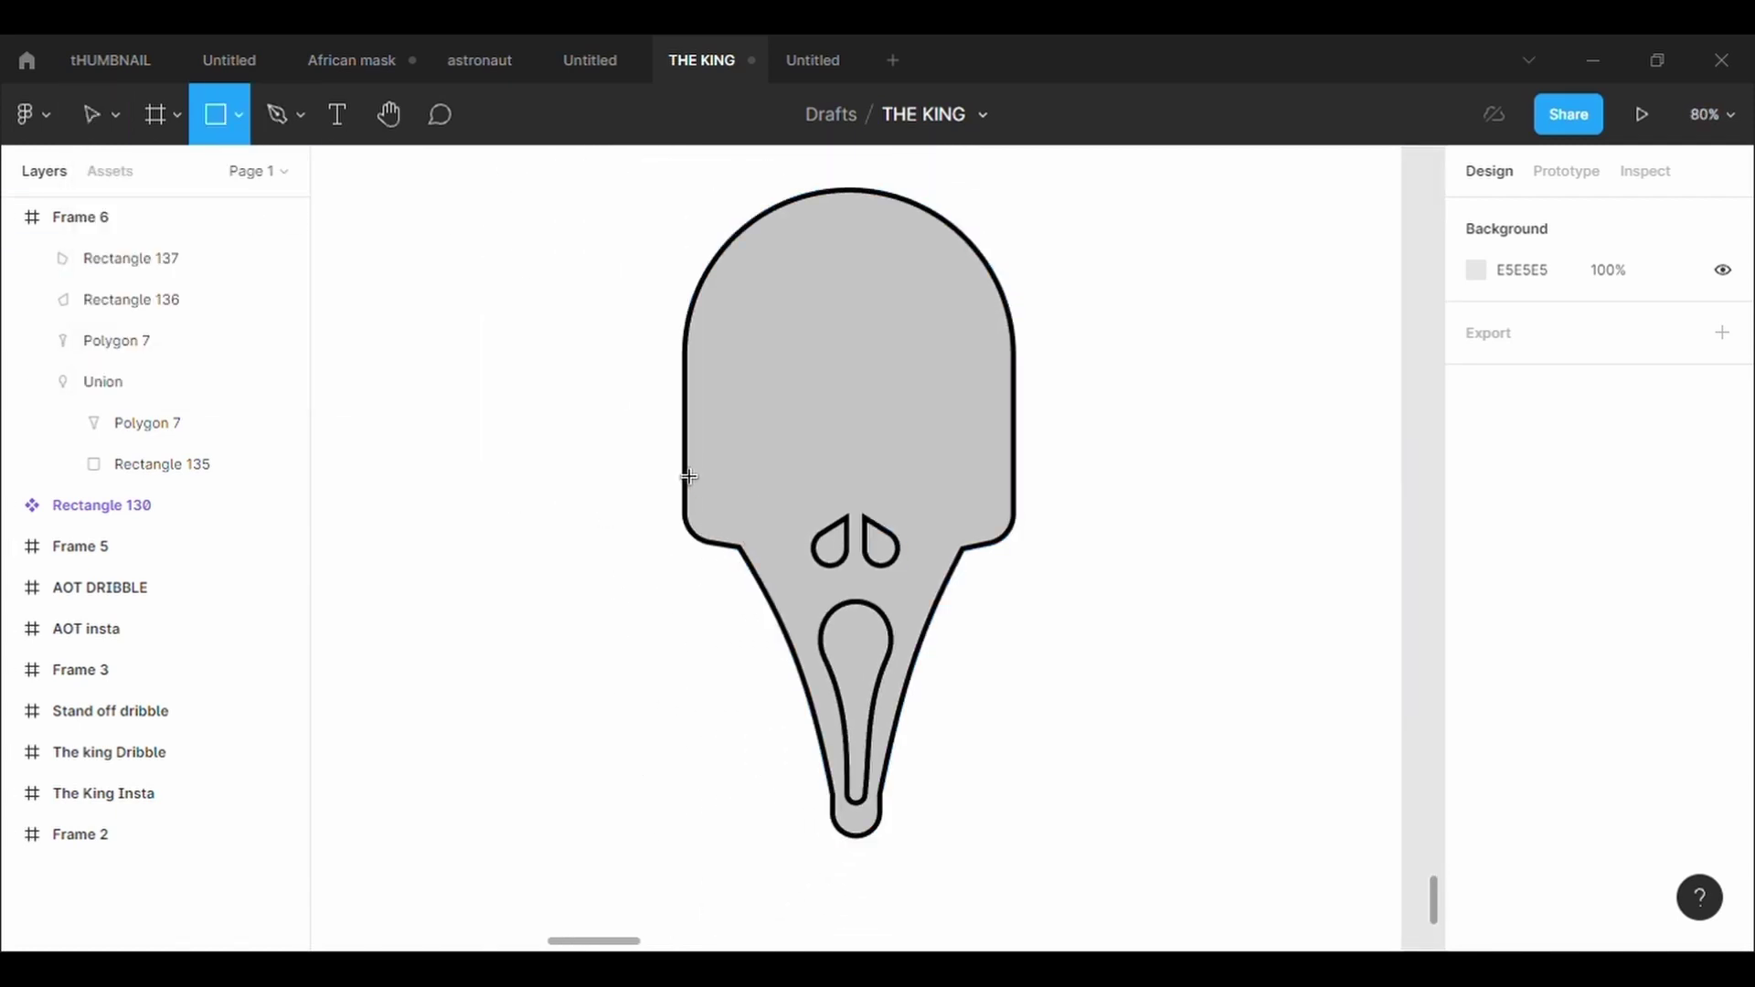
mouse_move(714, 418)
mouse_down()
mouse_move(786, 522)
mouse_move(769, 559)
mouse_up()
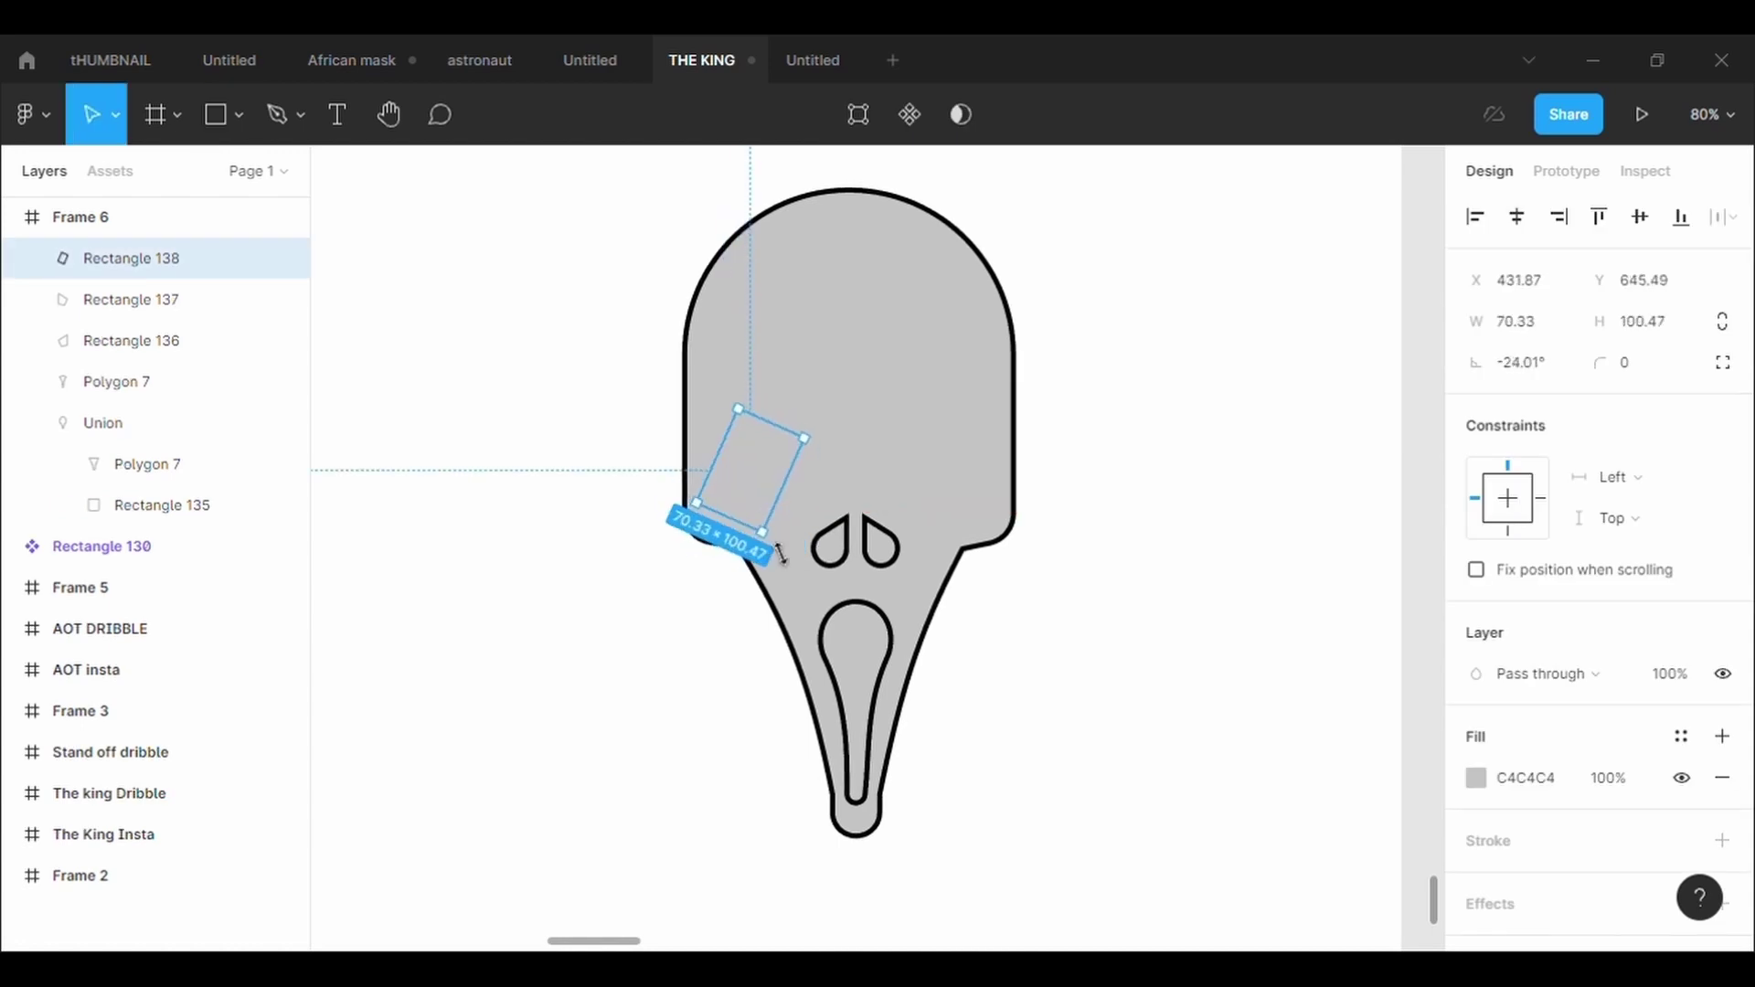
drag(766, 471, 768, 448)
click(1553, 843)
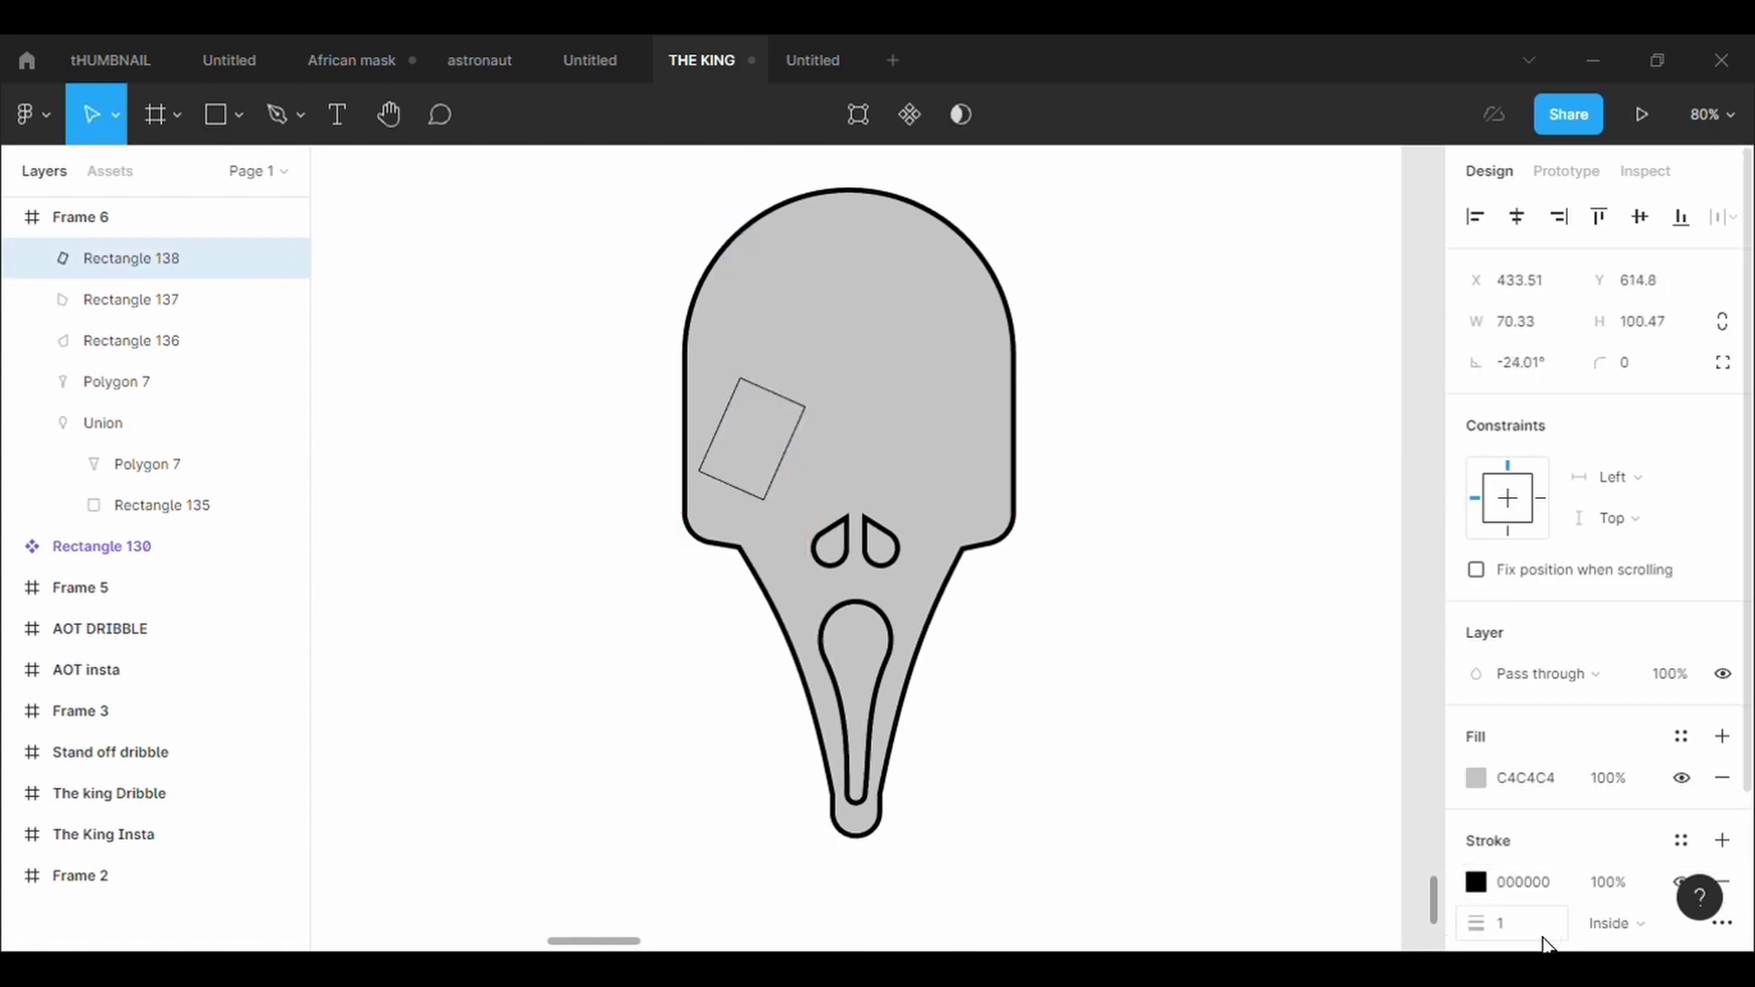
click(1517, 923)
text(5)
key(Return)
drag(772, 485, 786, 470)
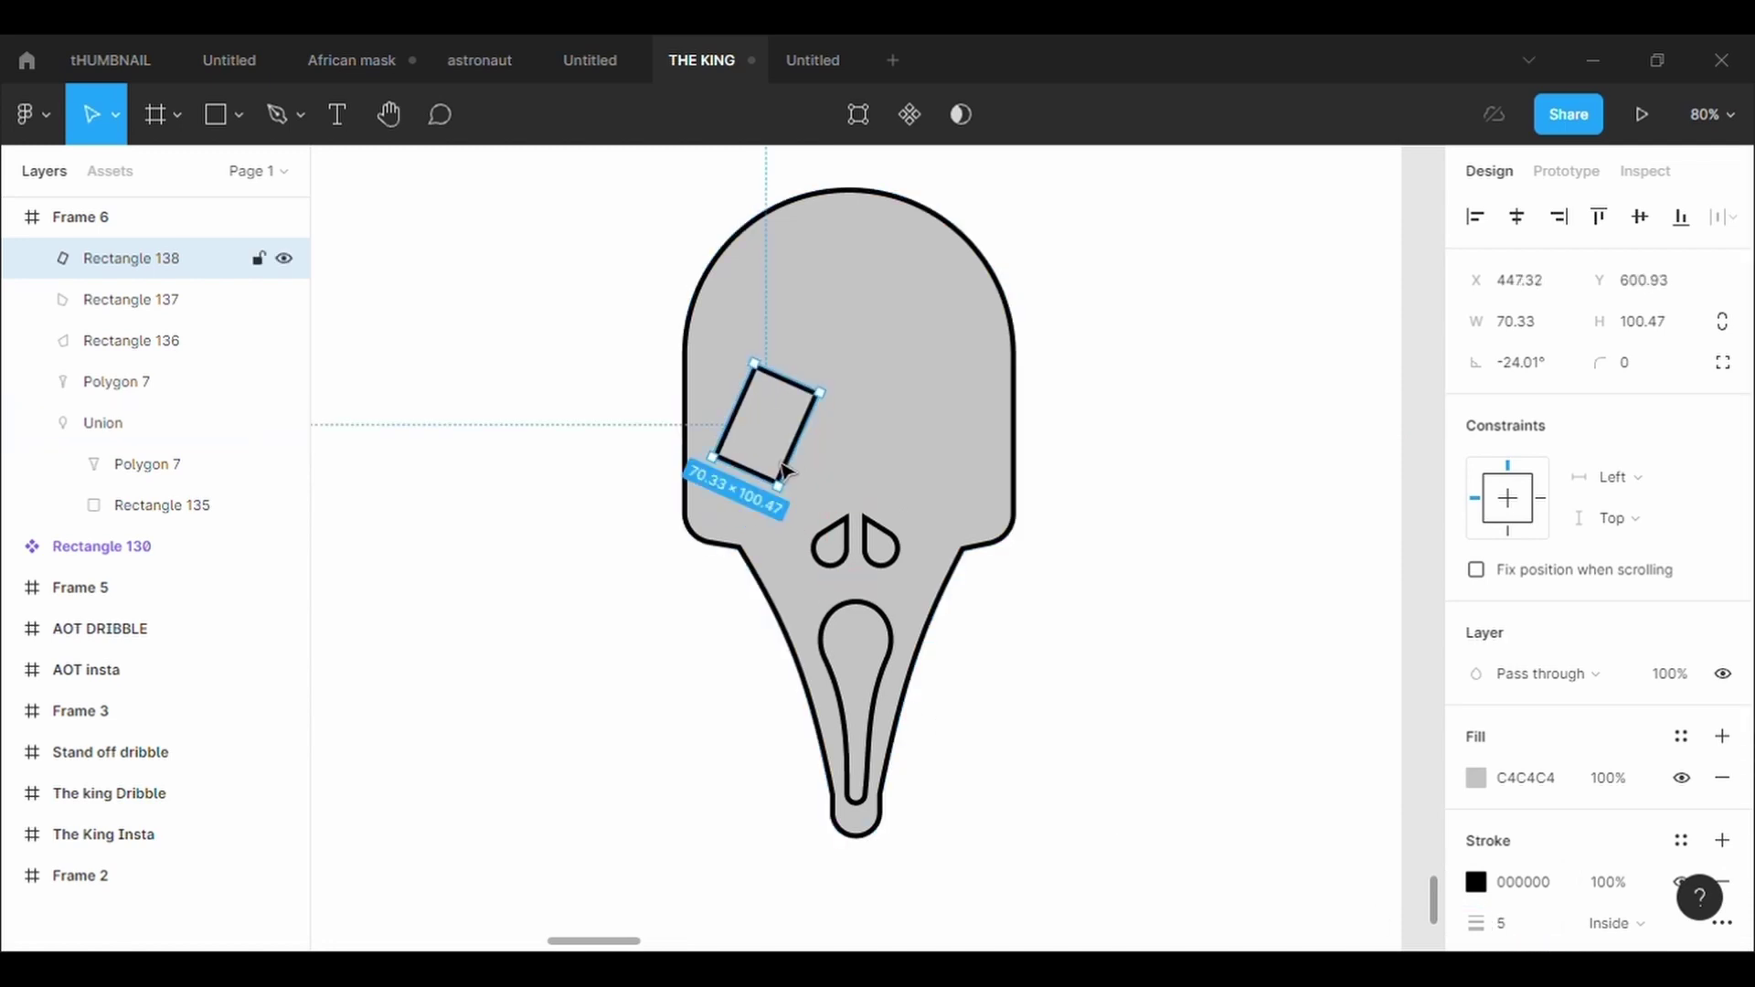
drag(784, 498, 769, 502)
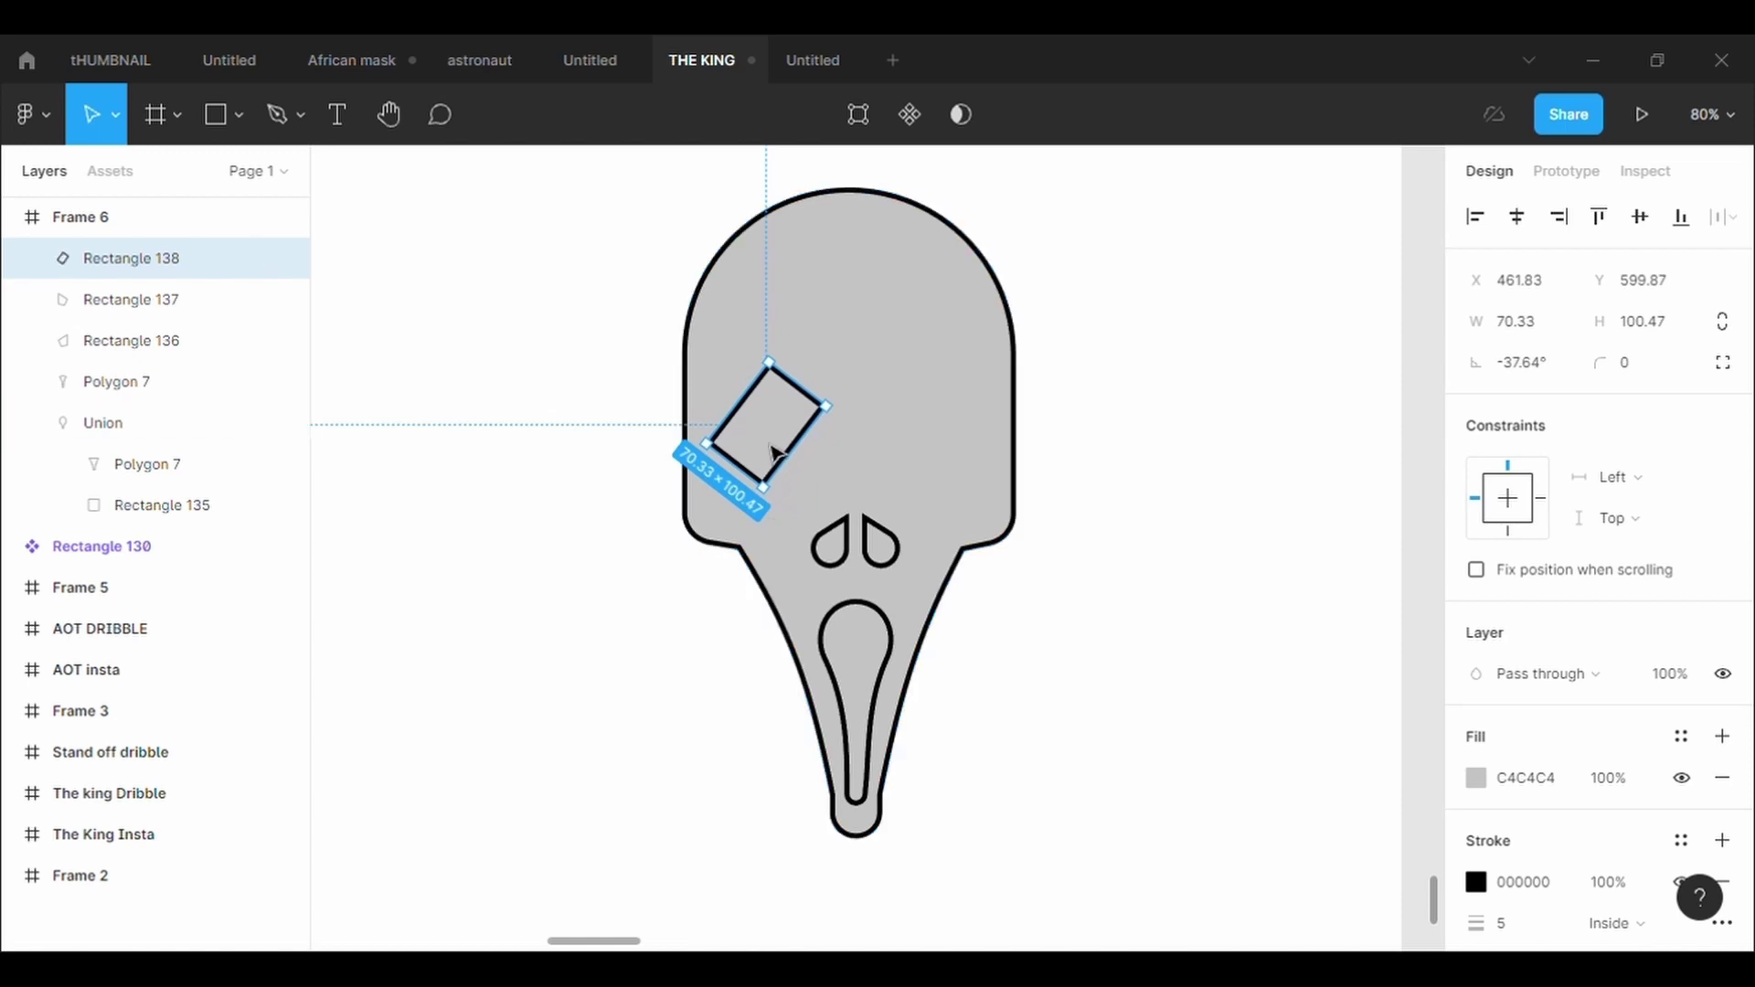
drag(766, 424, 776, 450)
Round the rectangle's corners to 500 and stretch the pill longer
click(858, 114)
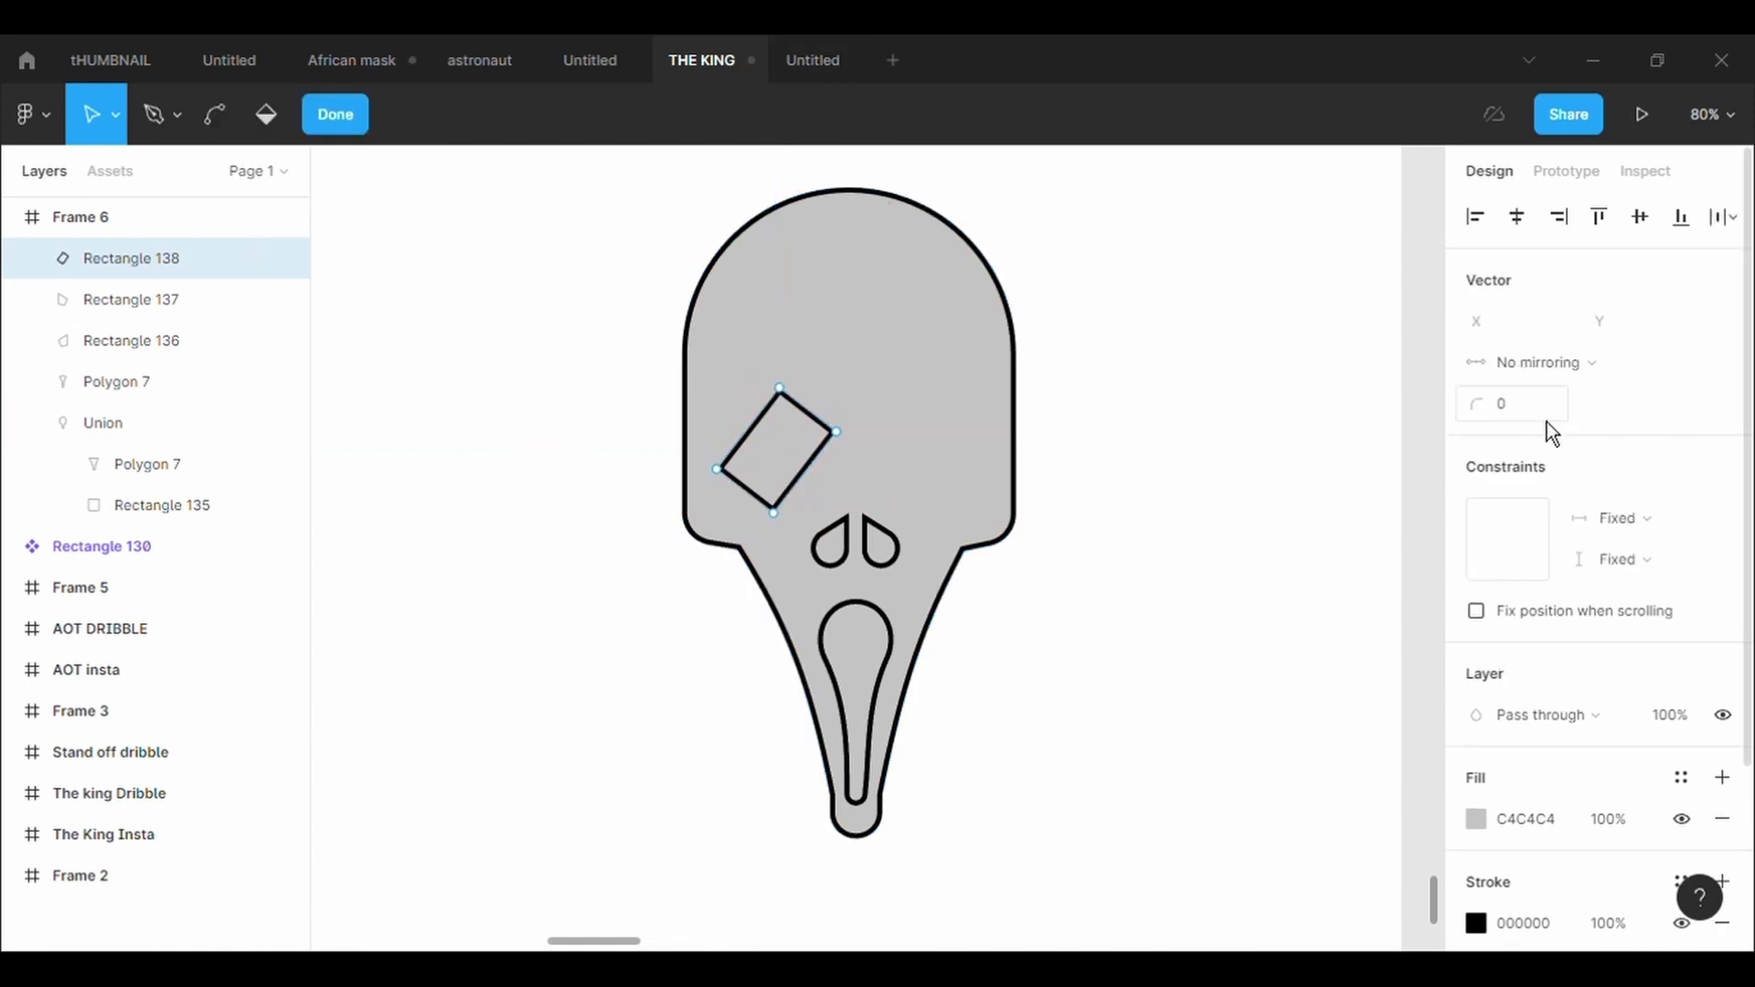
text(500)
key(Return)
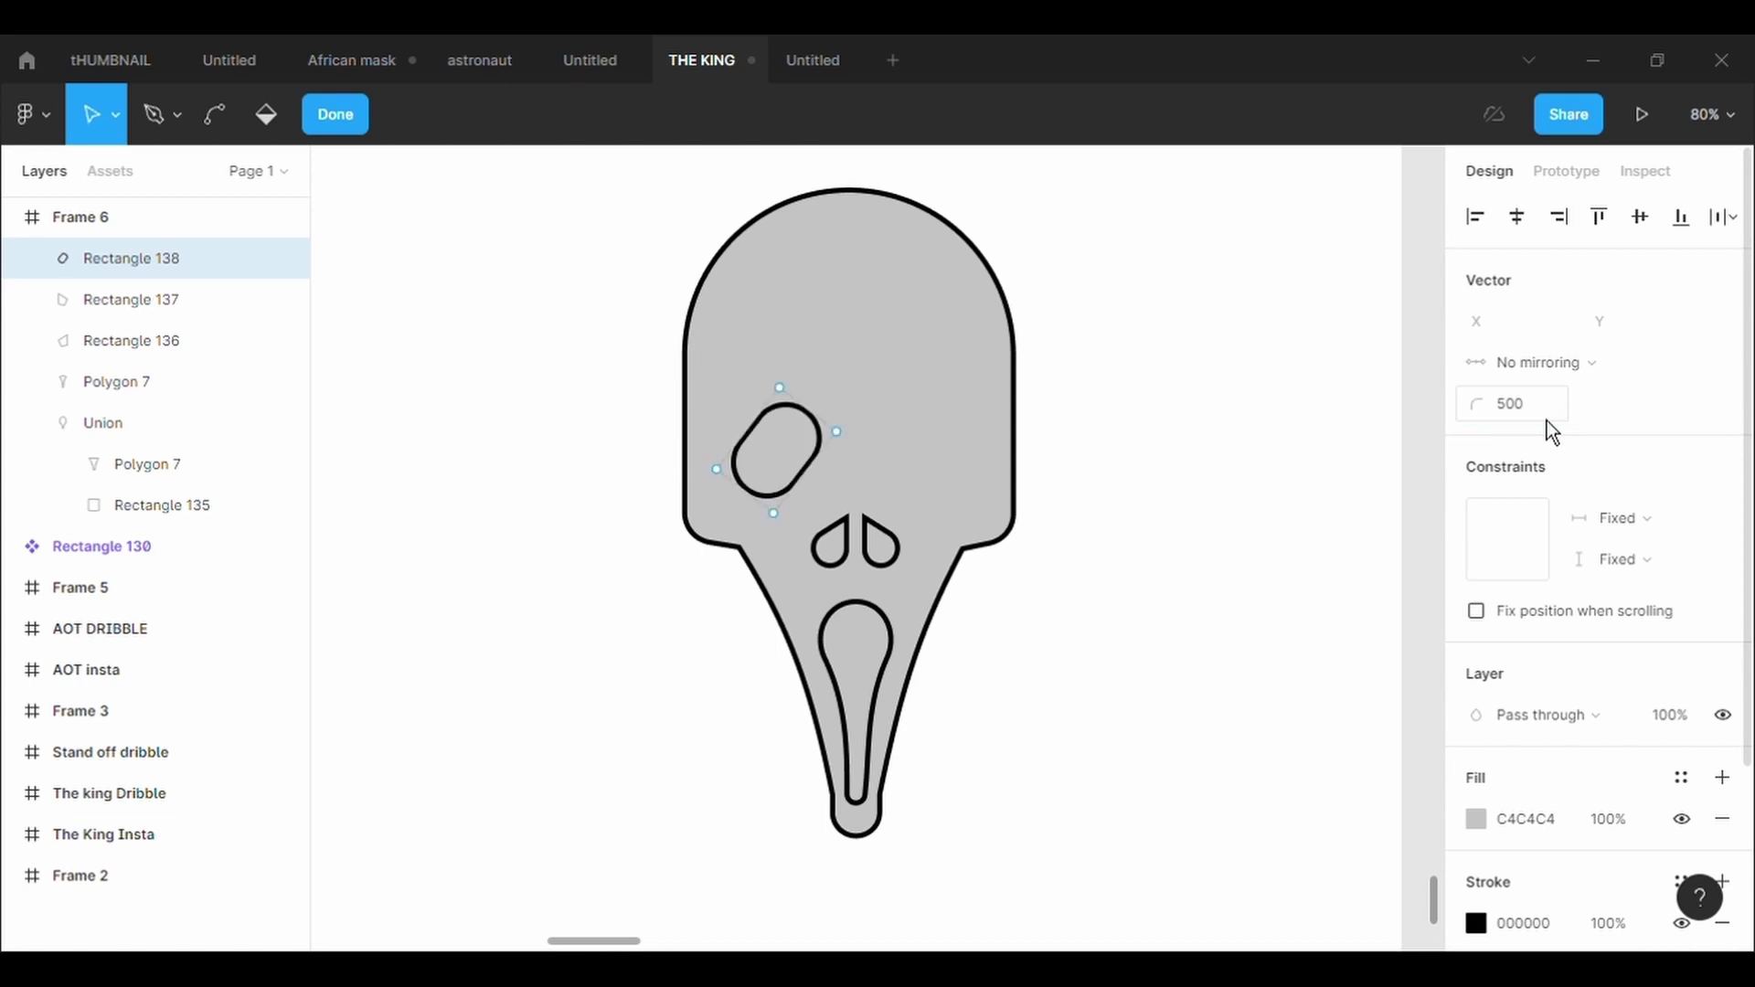
key(Escape)
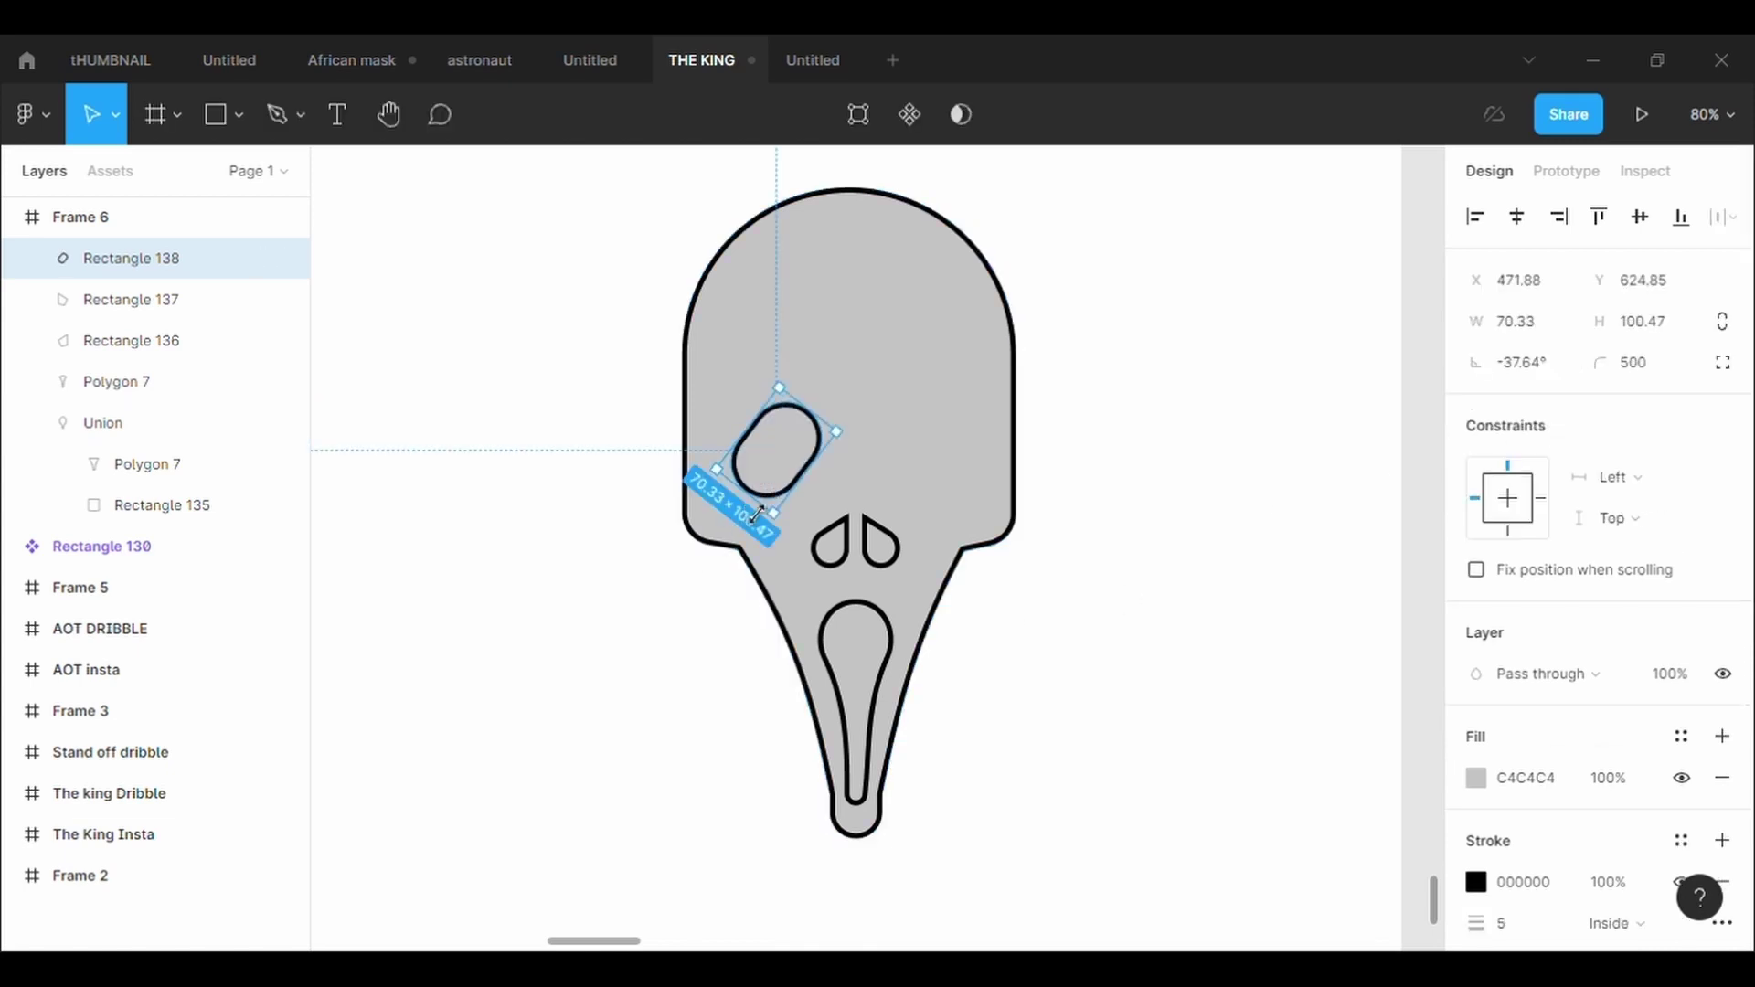
drag(758, 515, 742, 527)
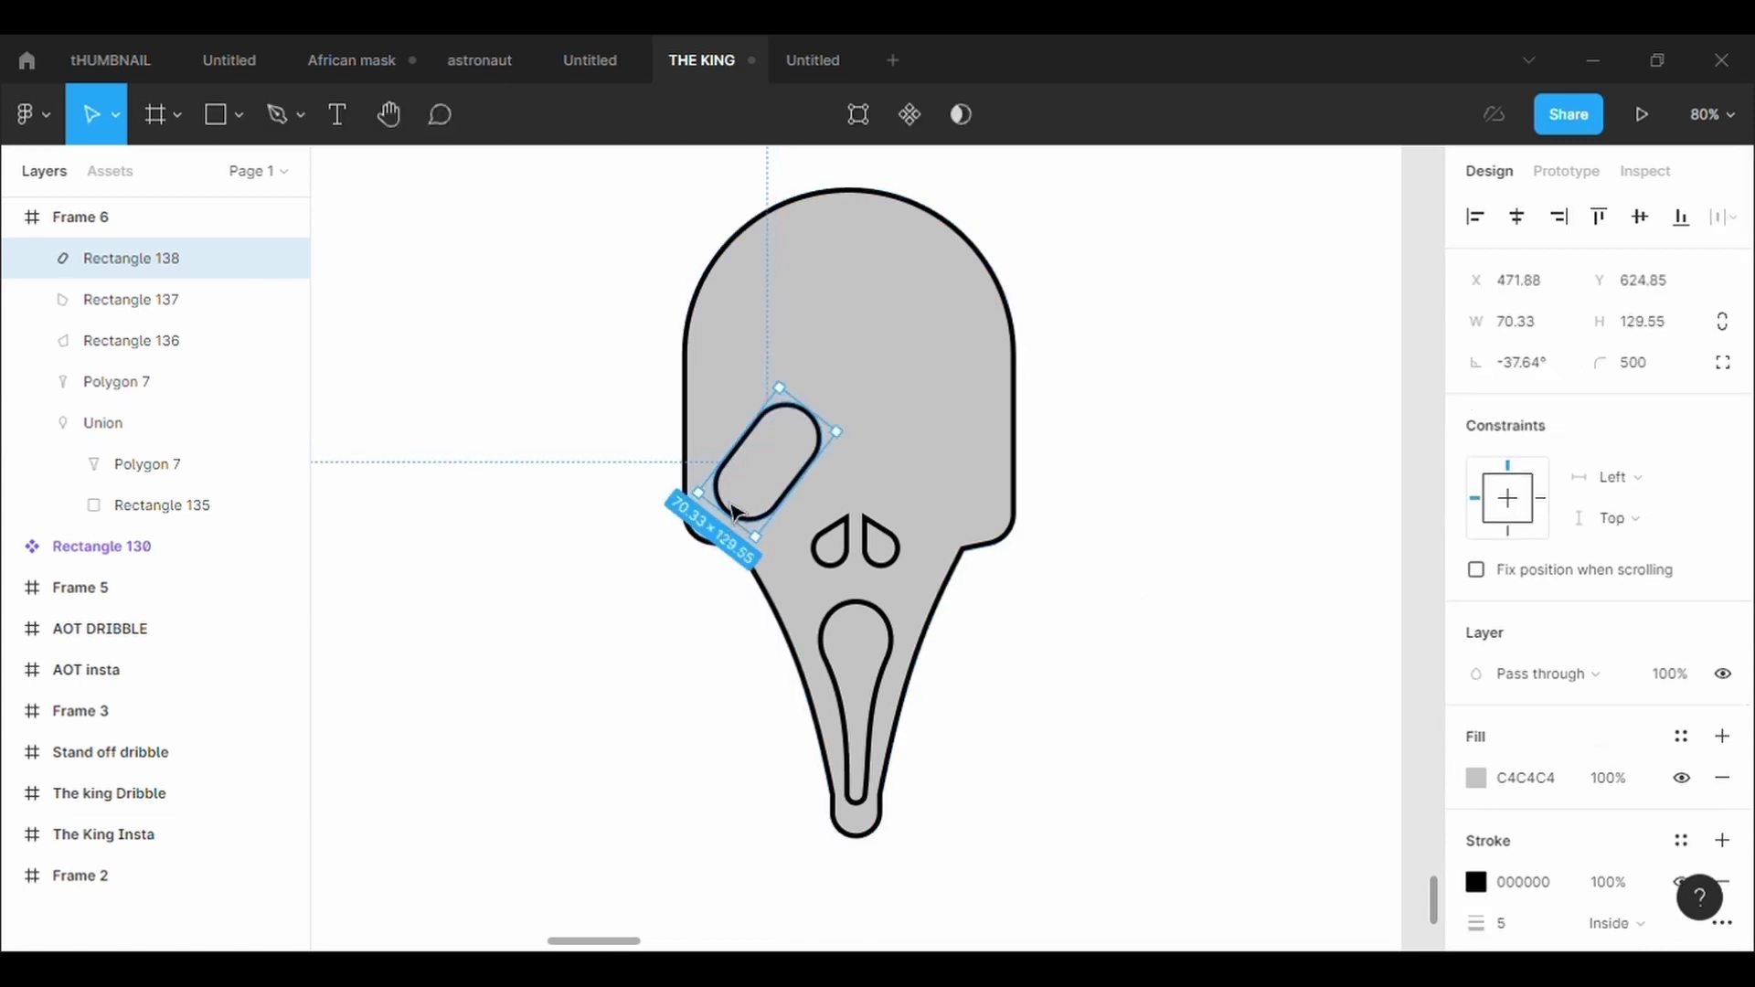
drag(828, 427, 839, 413)
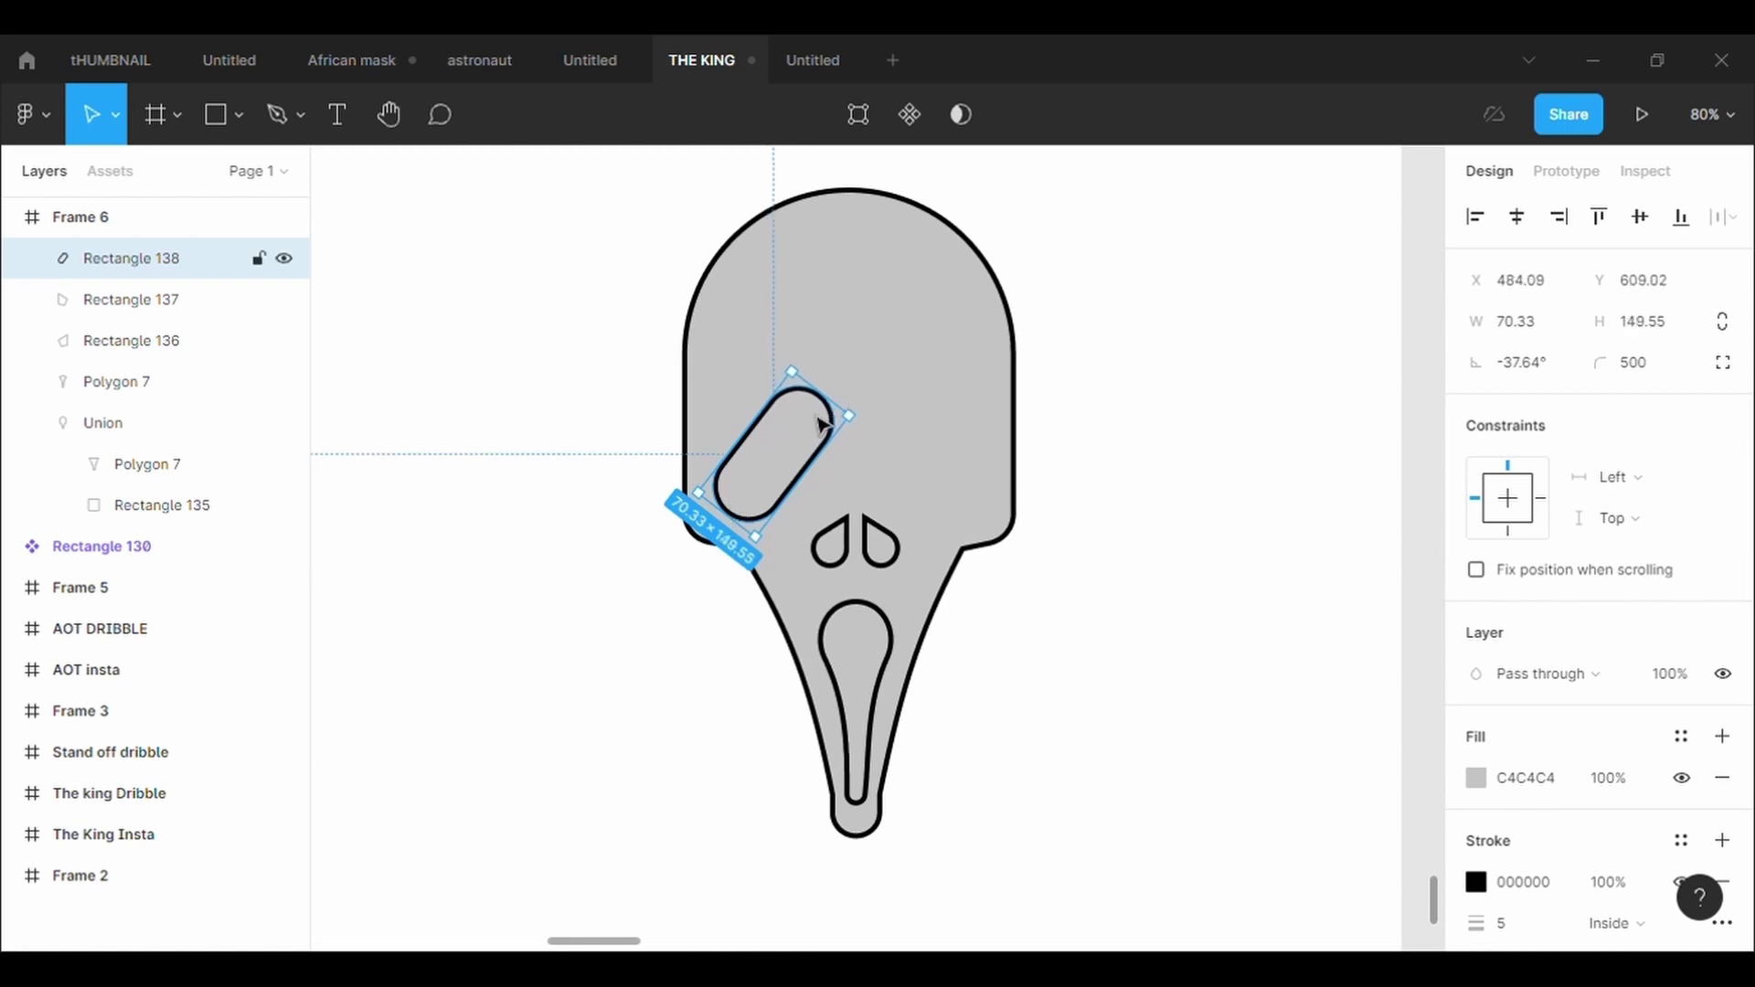
Bend the eye's left side inward and right side outward, then adjust its top-right point
click(858, 114)
key(ctrl)
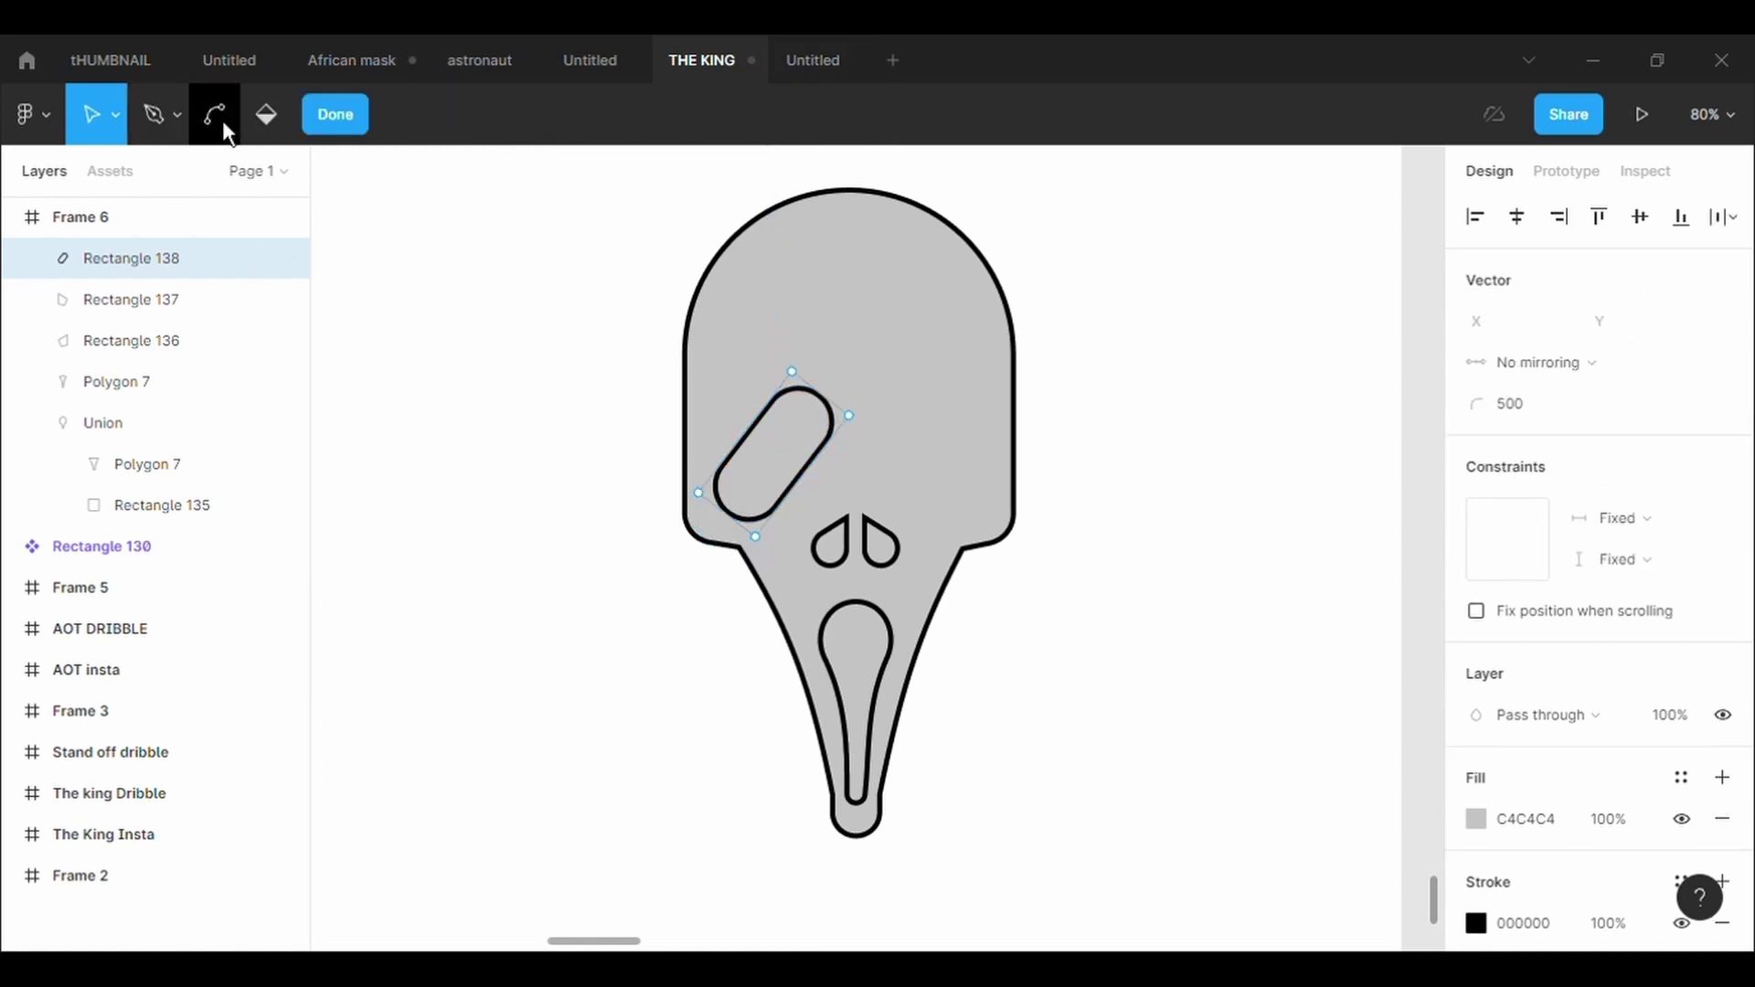
drag(768, 442, 777, 463)
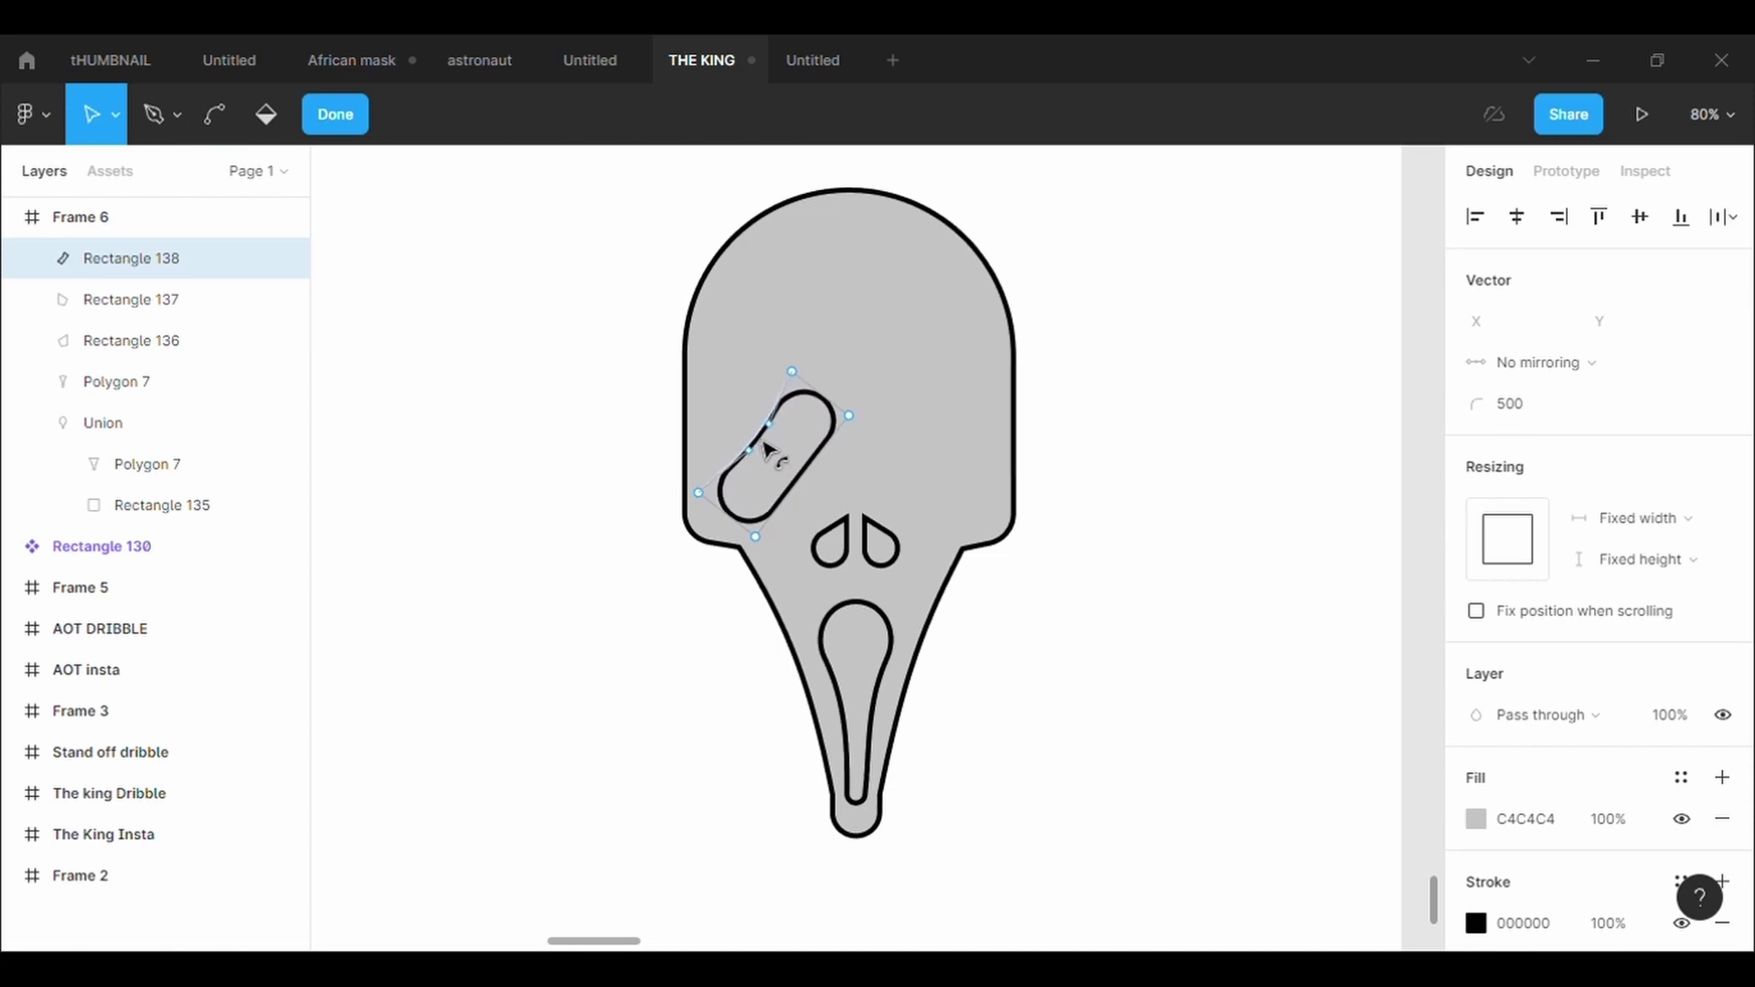
click(774, 462)
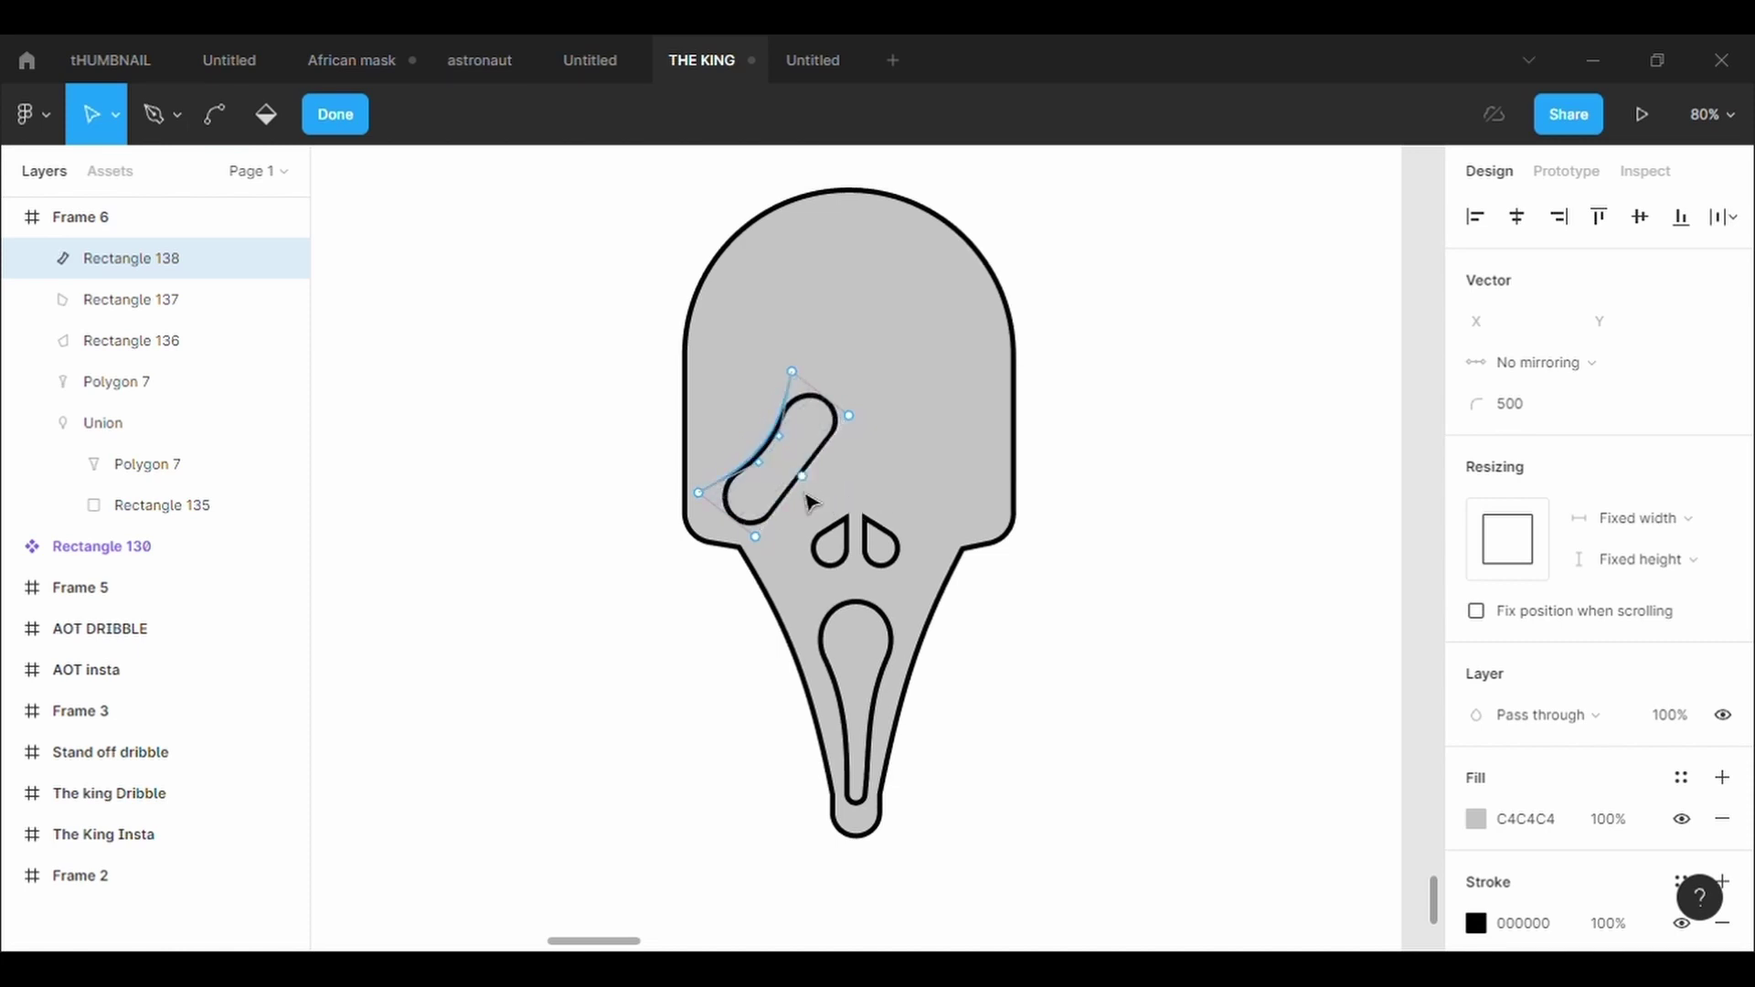
key(ctrl)
click(211, 137)
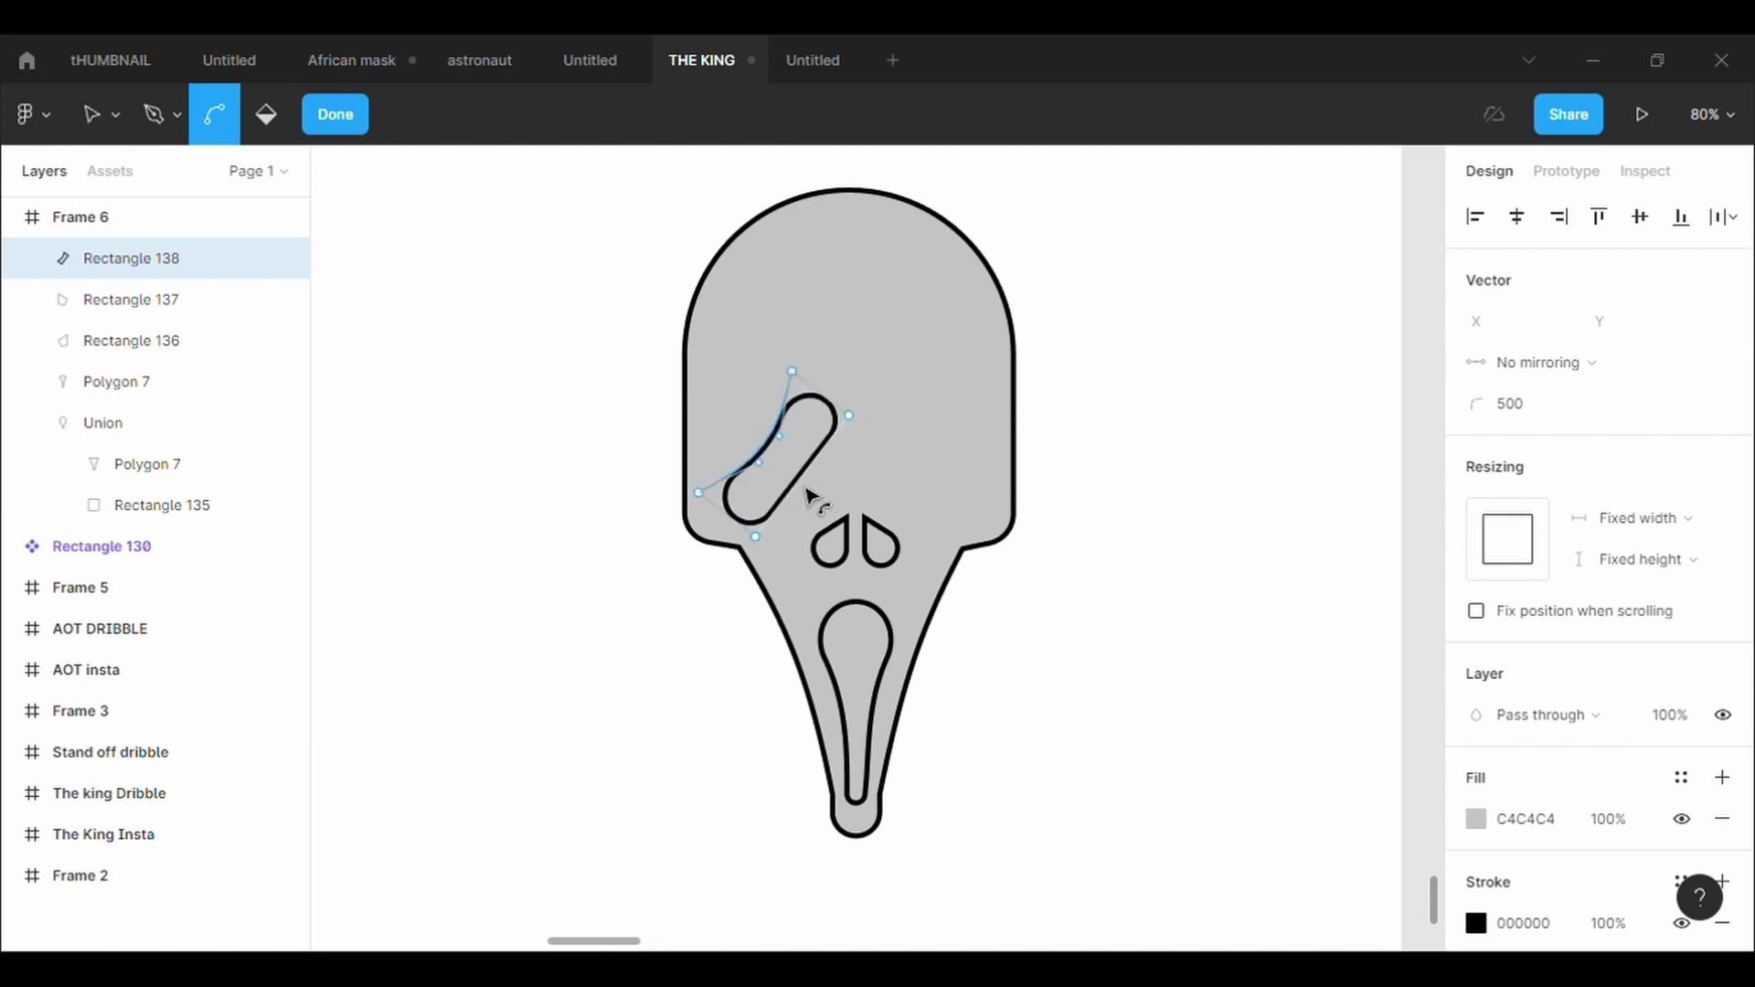
drag(808, 496, 825, 503)
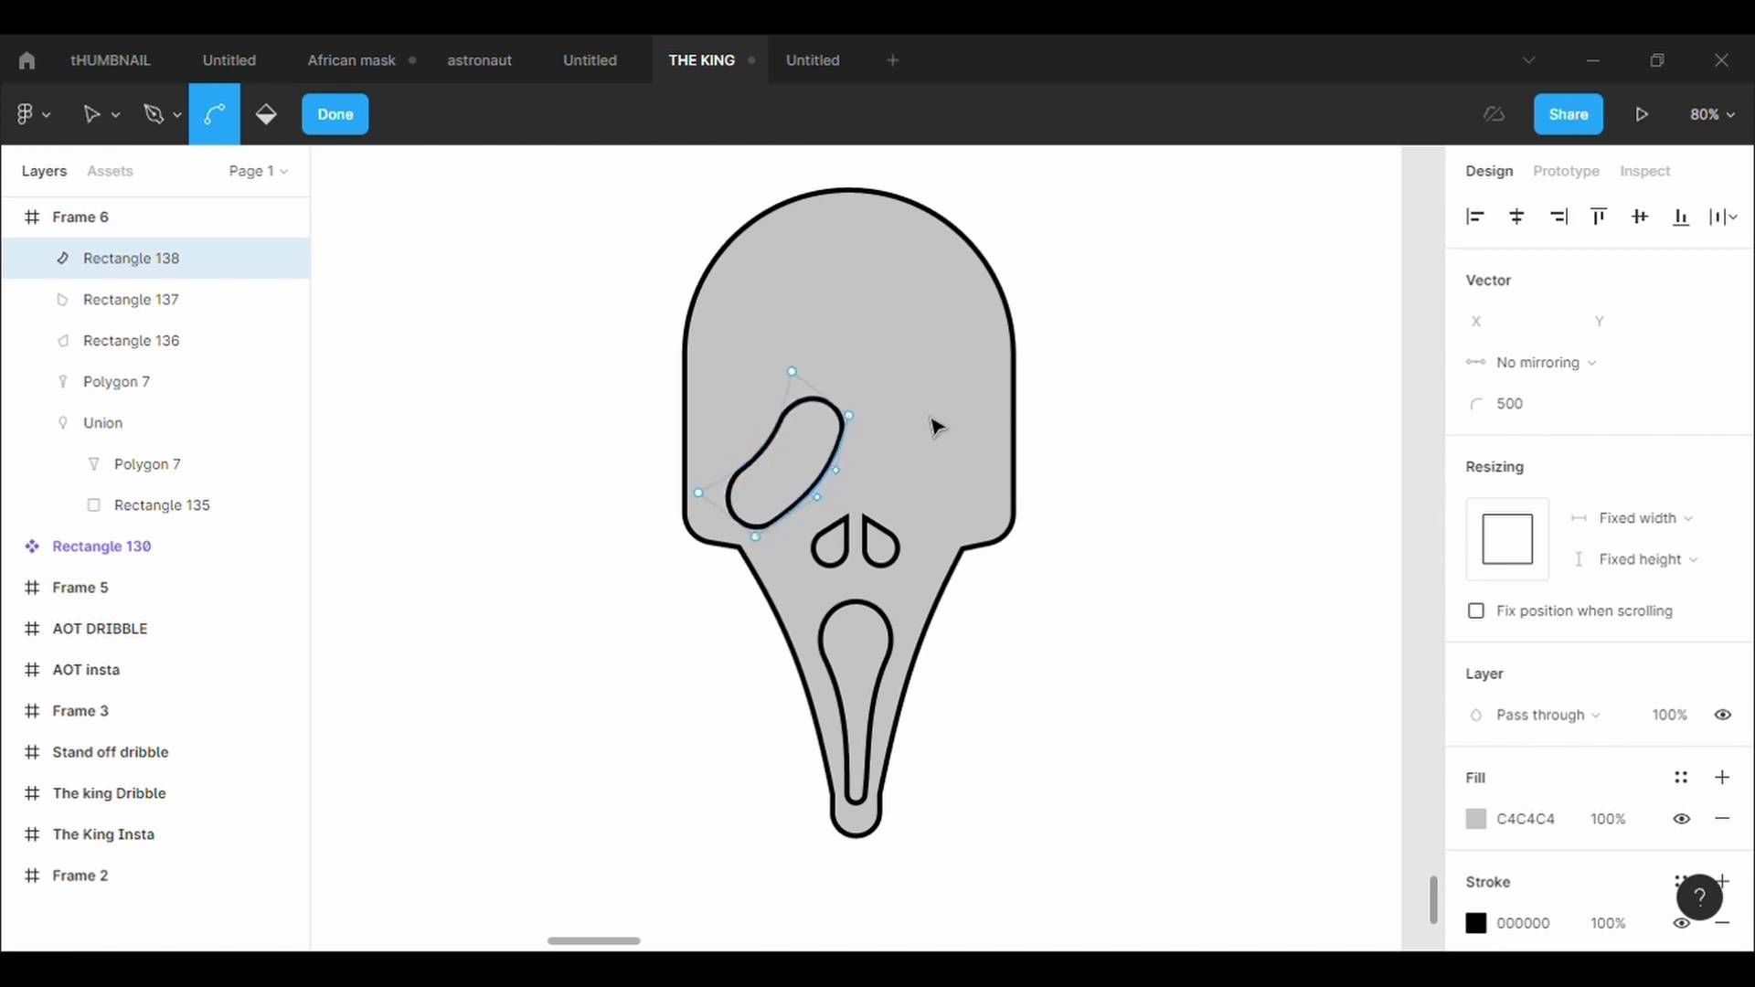
key(v)
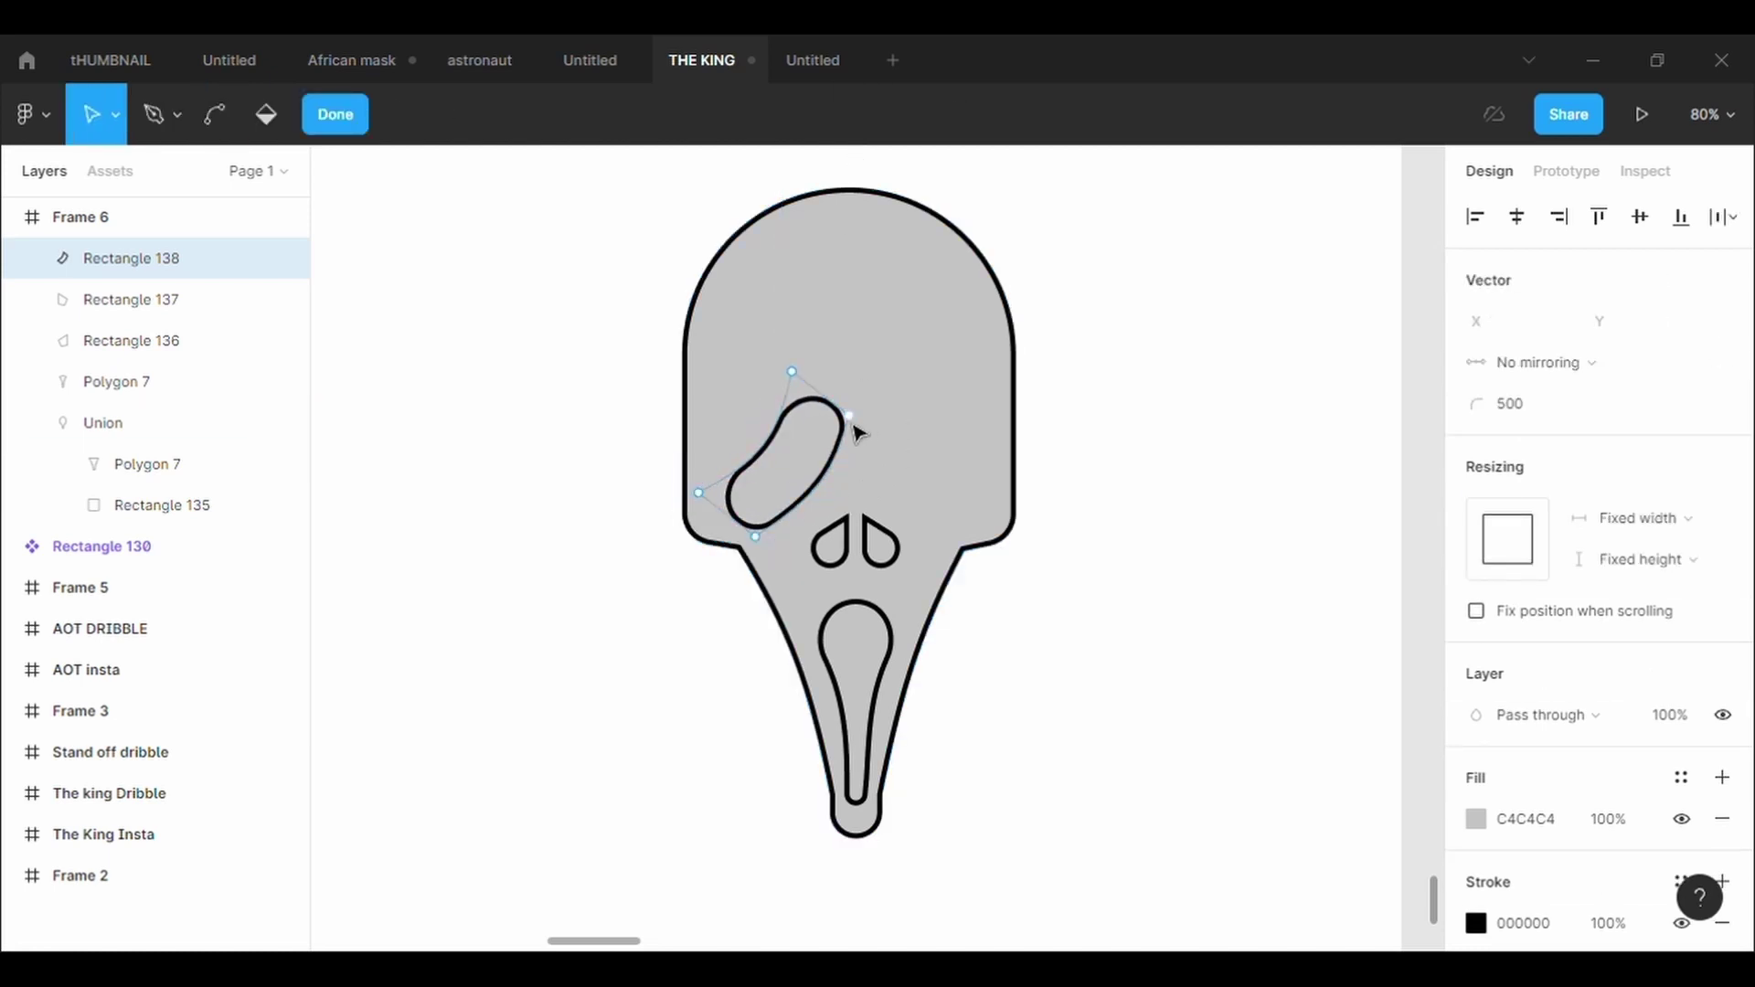
drag(857, 431, 845, 420)
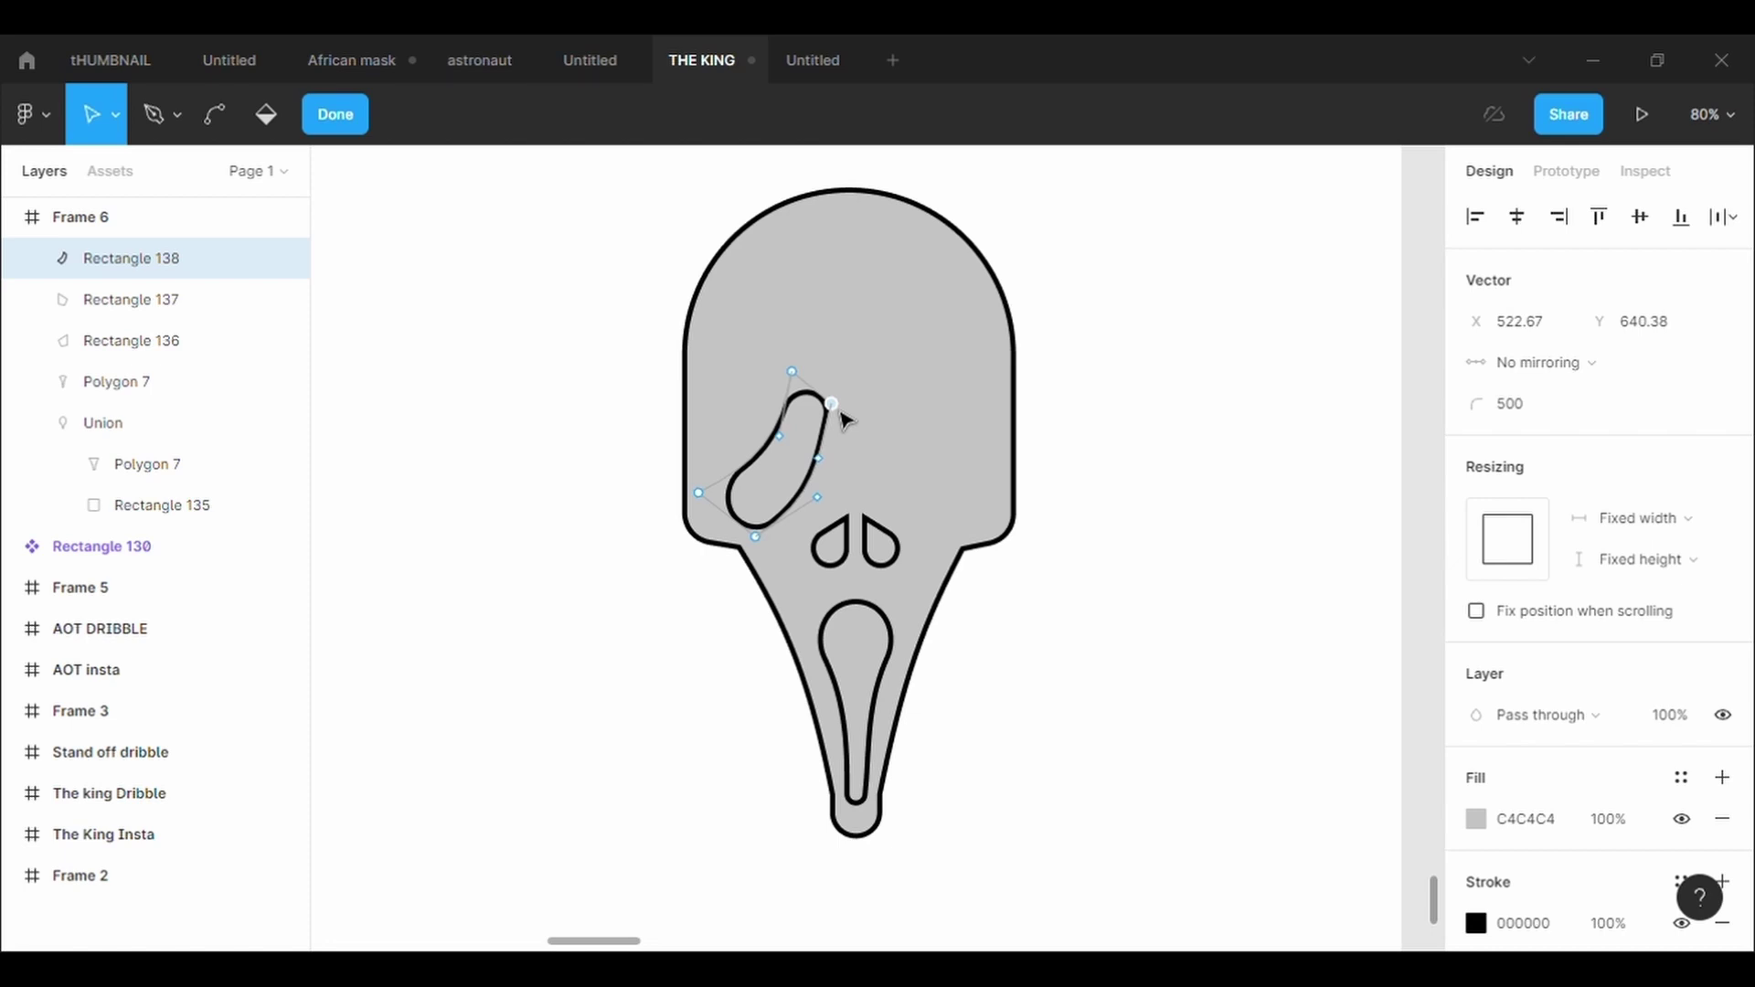
drag(841, 414, 804, 447)
click(1008, 432)
key(Escape)
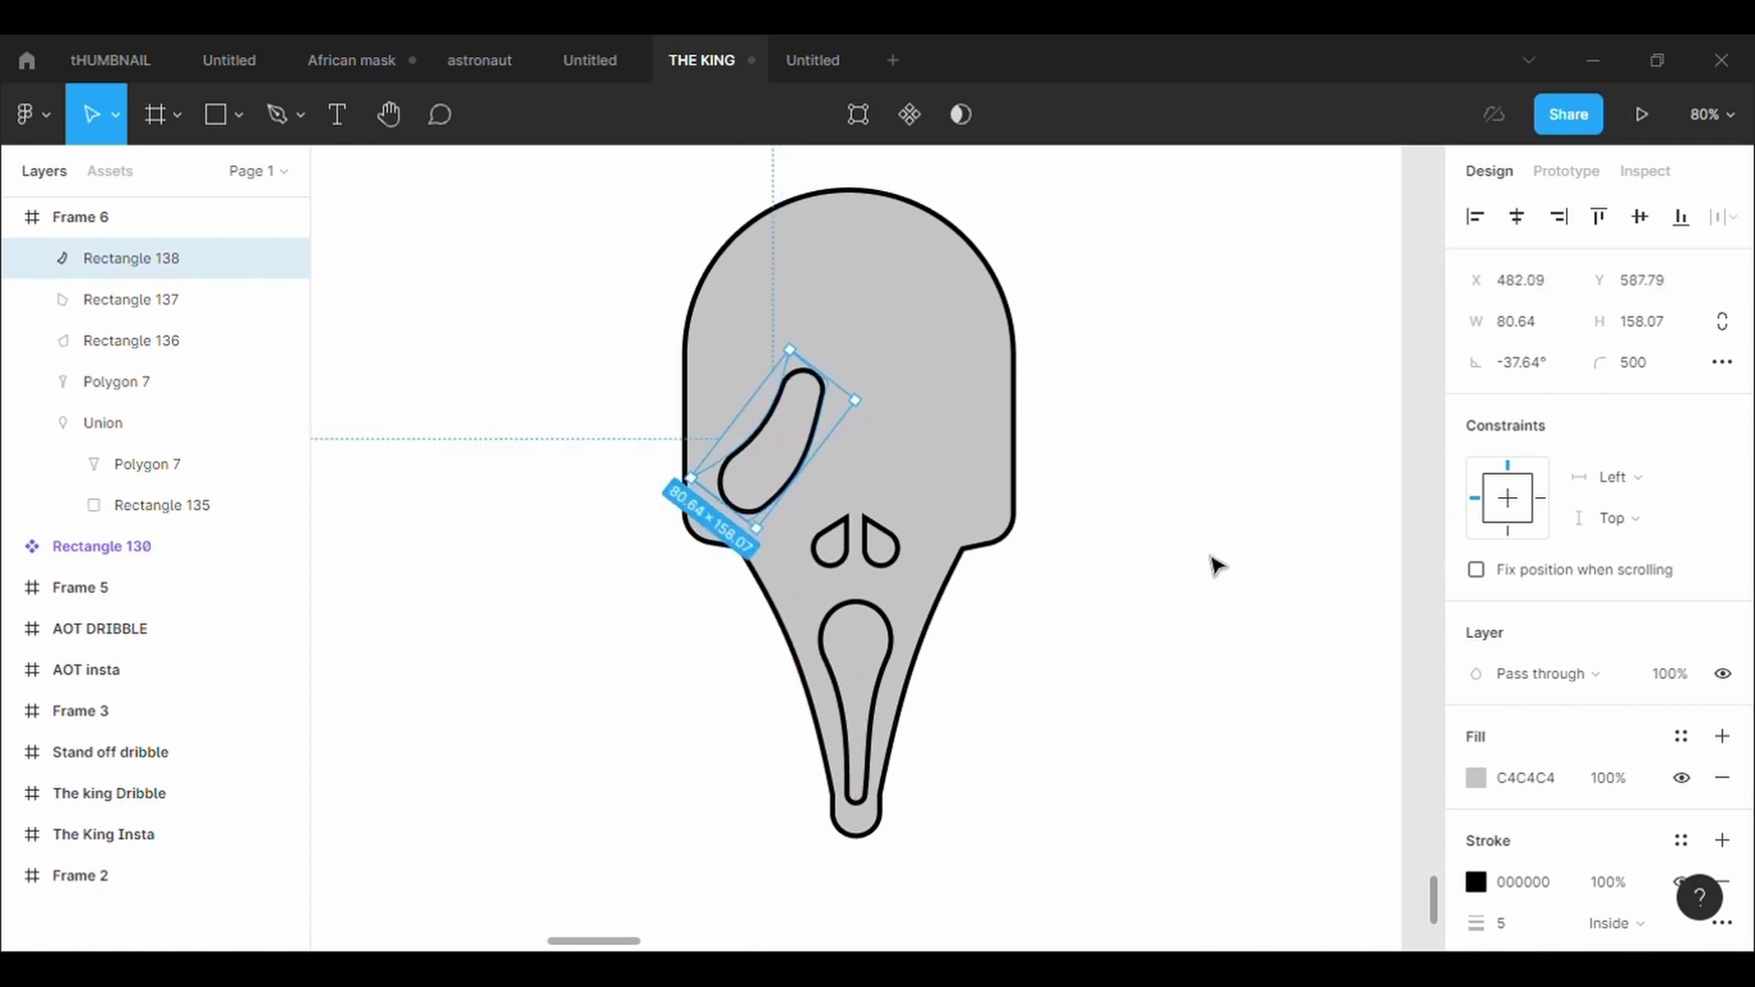
Copy the left eye, mirror it horizontally, and place it as the right eye
click(1215, 564)
click(810, 446)
key(ctrl+c)
key(ctrl+v)
key(shift+h)
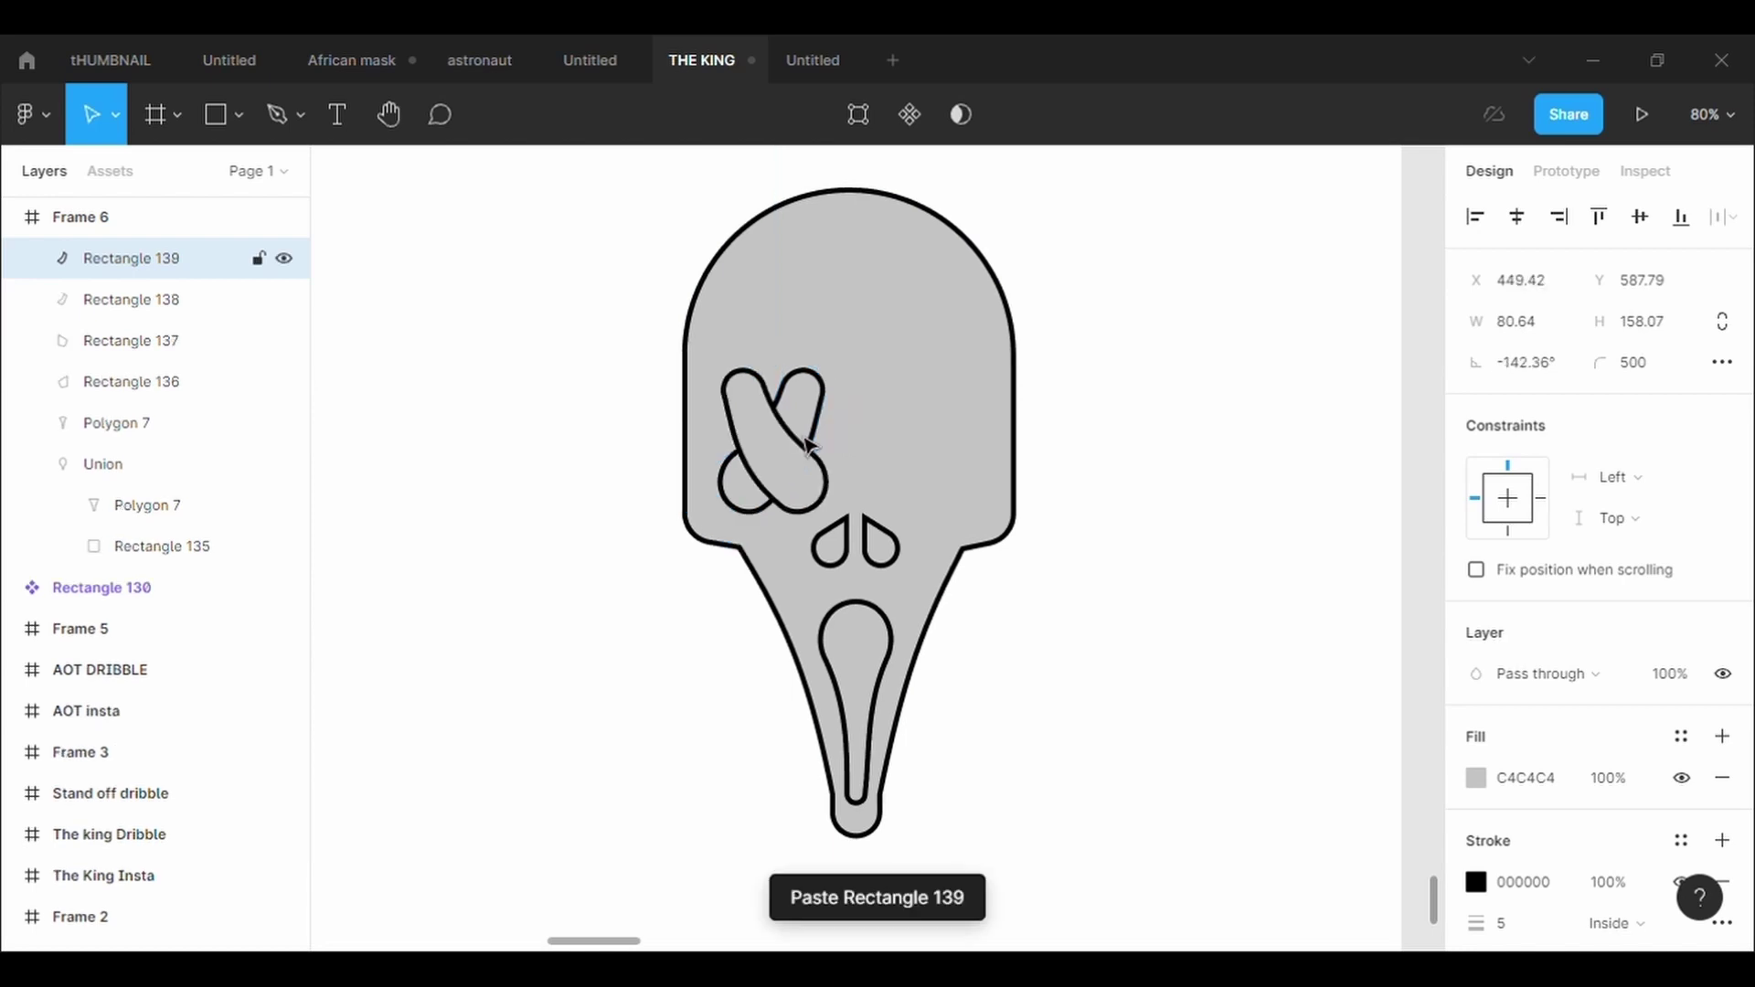
drag(810, 446, 933, 470)
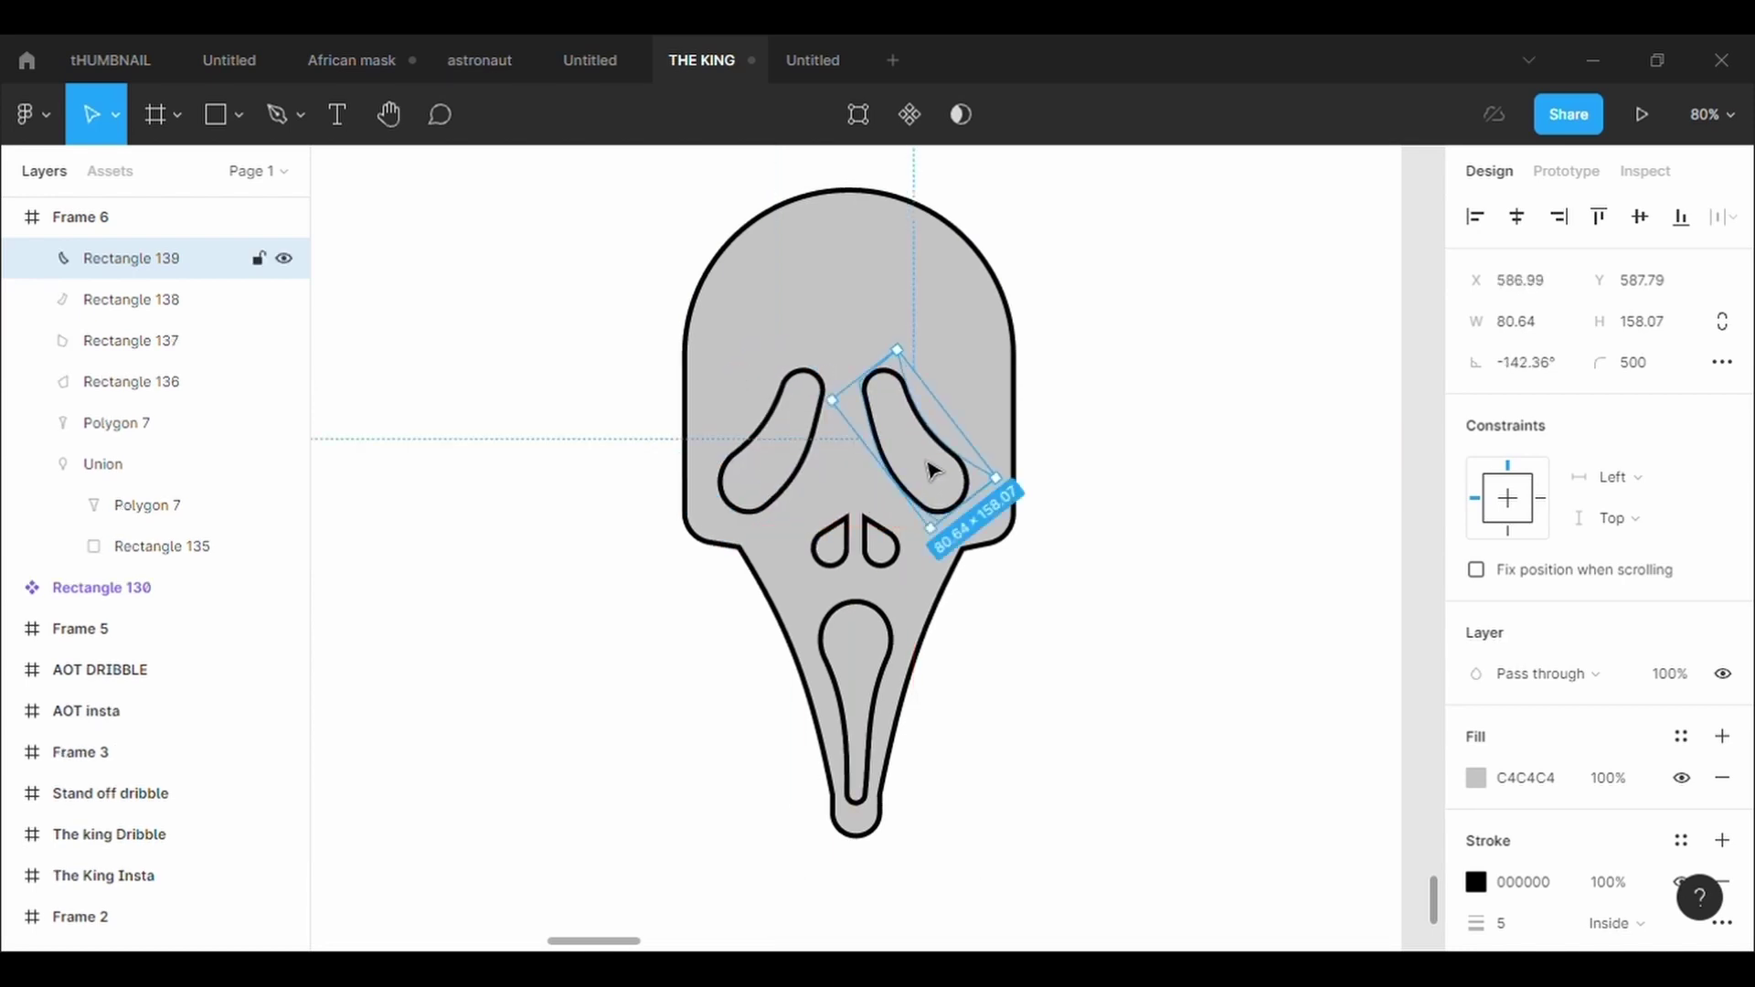
click(1268, 528)
Paste another eye copy and enlarge it to about 97.56 × 191.24
click(940, 483)
key(ctrl+v)
drag(1015, 497, 1016, 498)
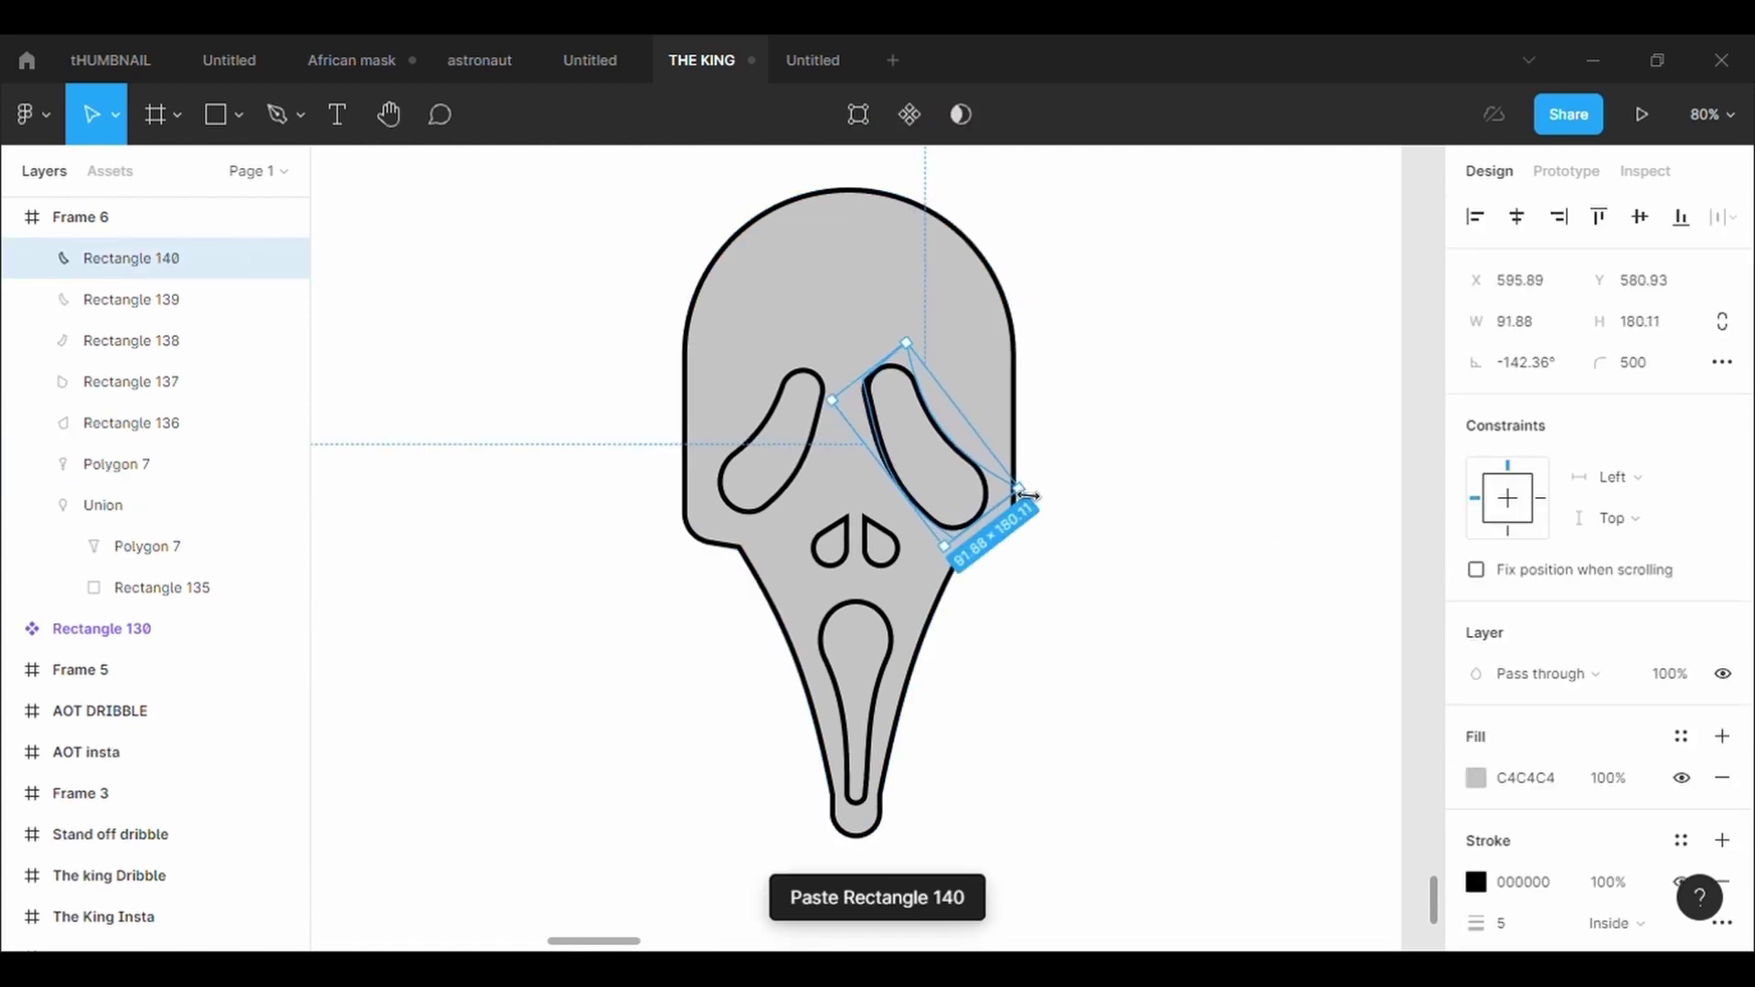
right_click(966, 492)
Send the enlarged eye copy and the face shape to the back
click(1022, 459)
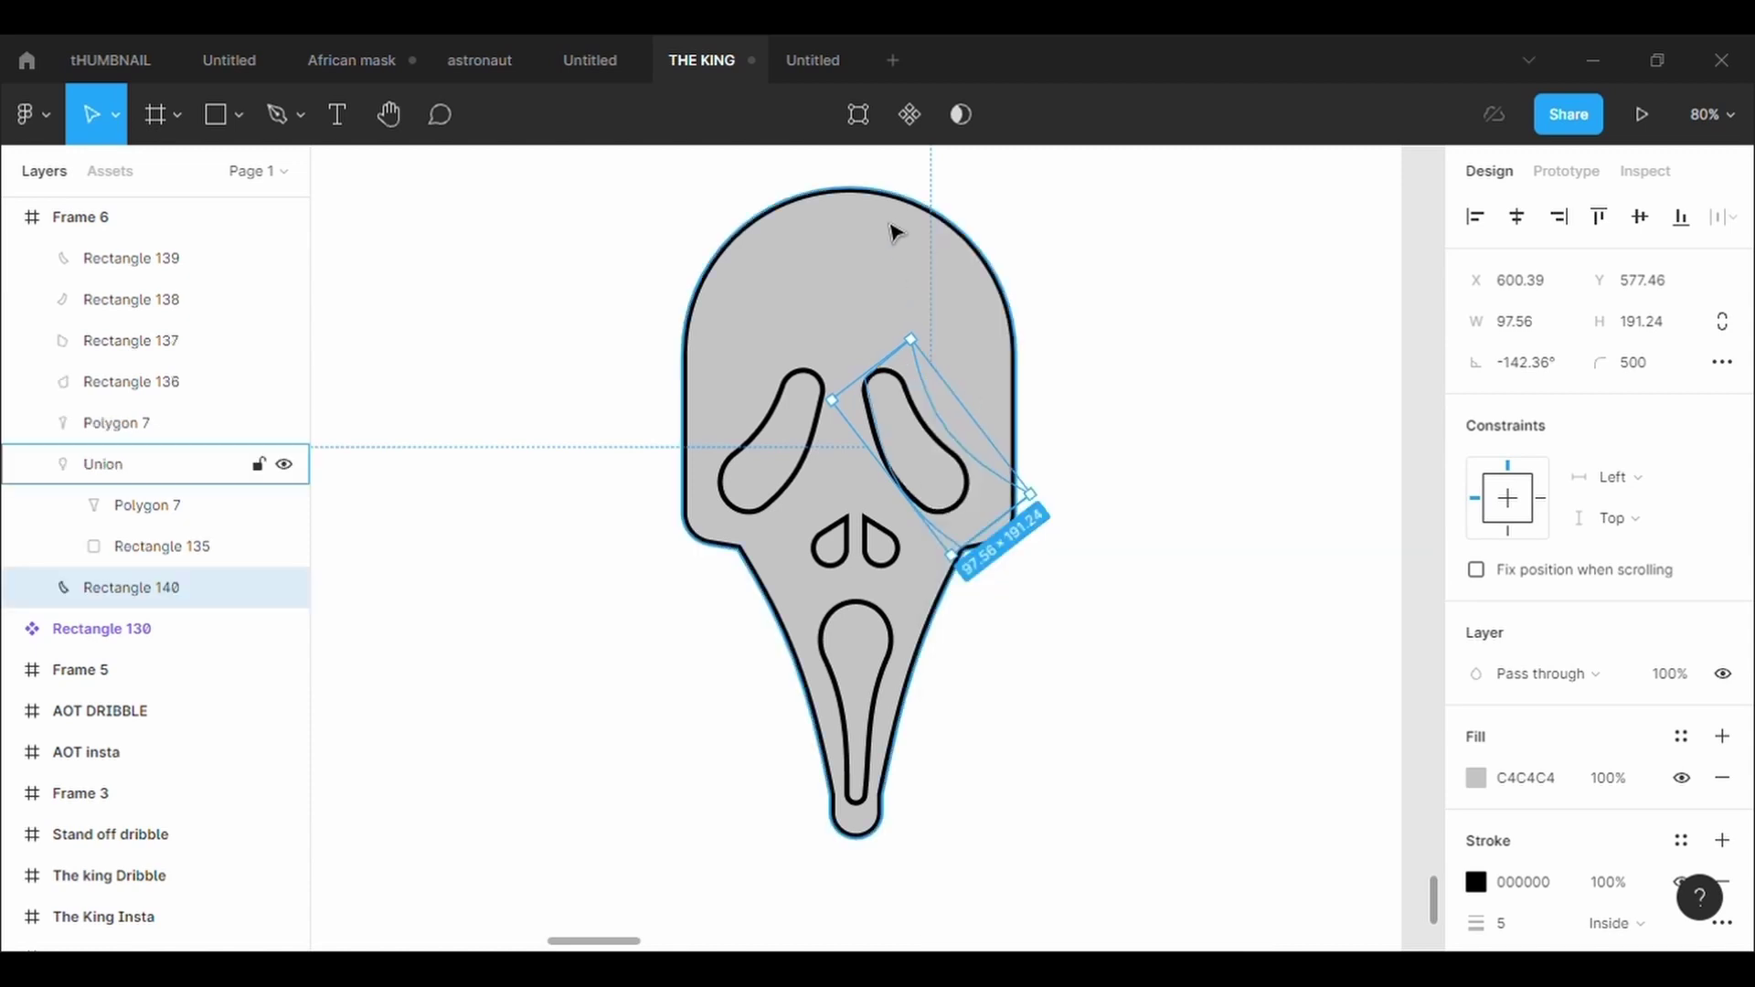
right_click(883, 208)
click(974, 417)
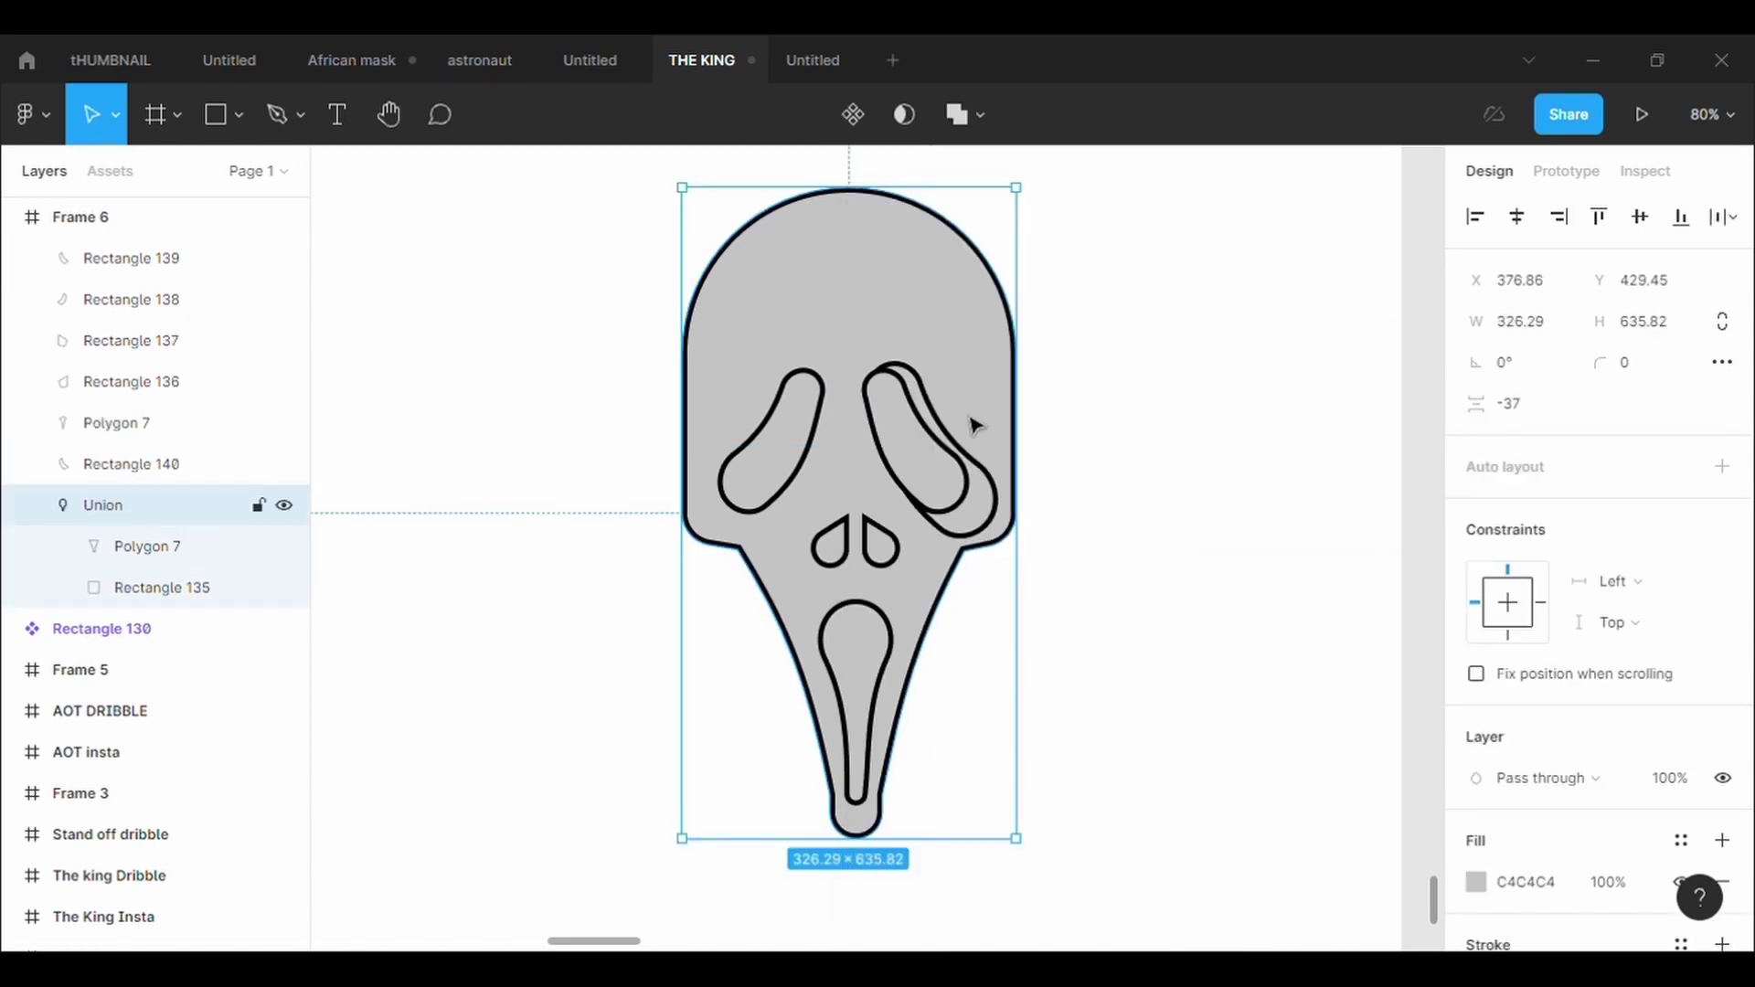
mouse_move(967, 528)
mouse_down()
mouse_move(971, 461)
mouse_move(854, 453)
mouse_up()
Move one point of the right eye's rim slightly left
click(976, 525)
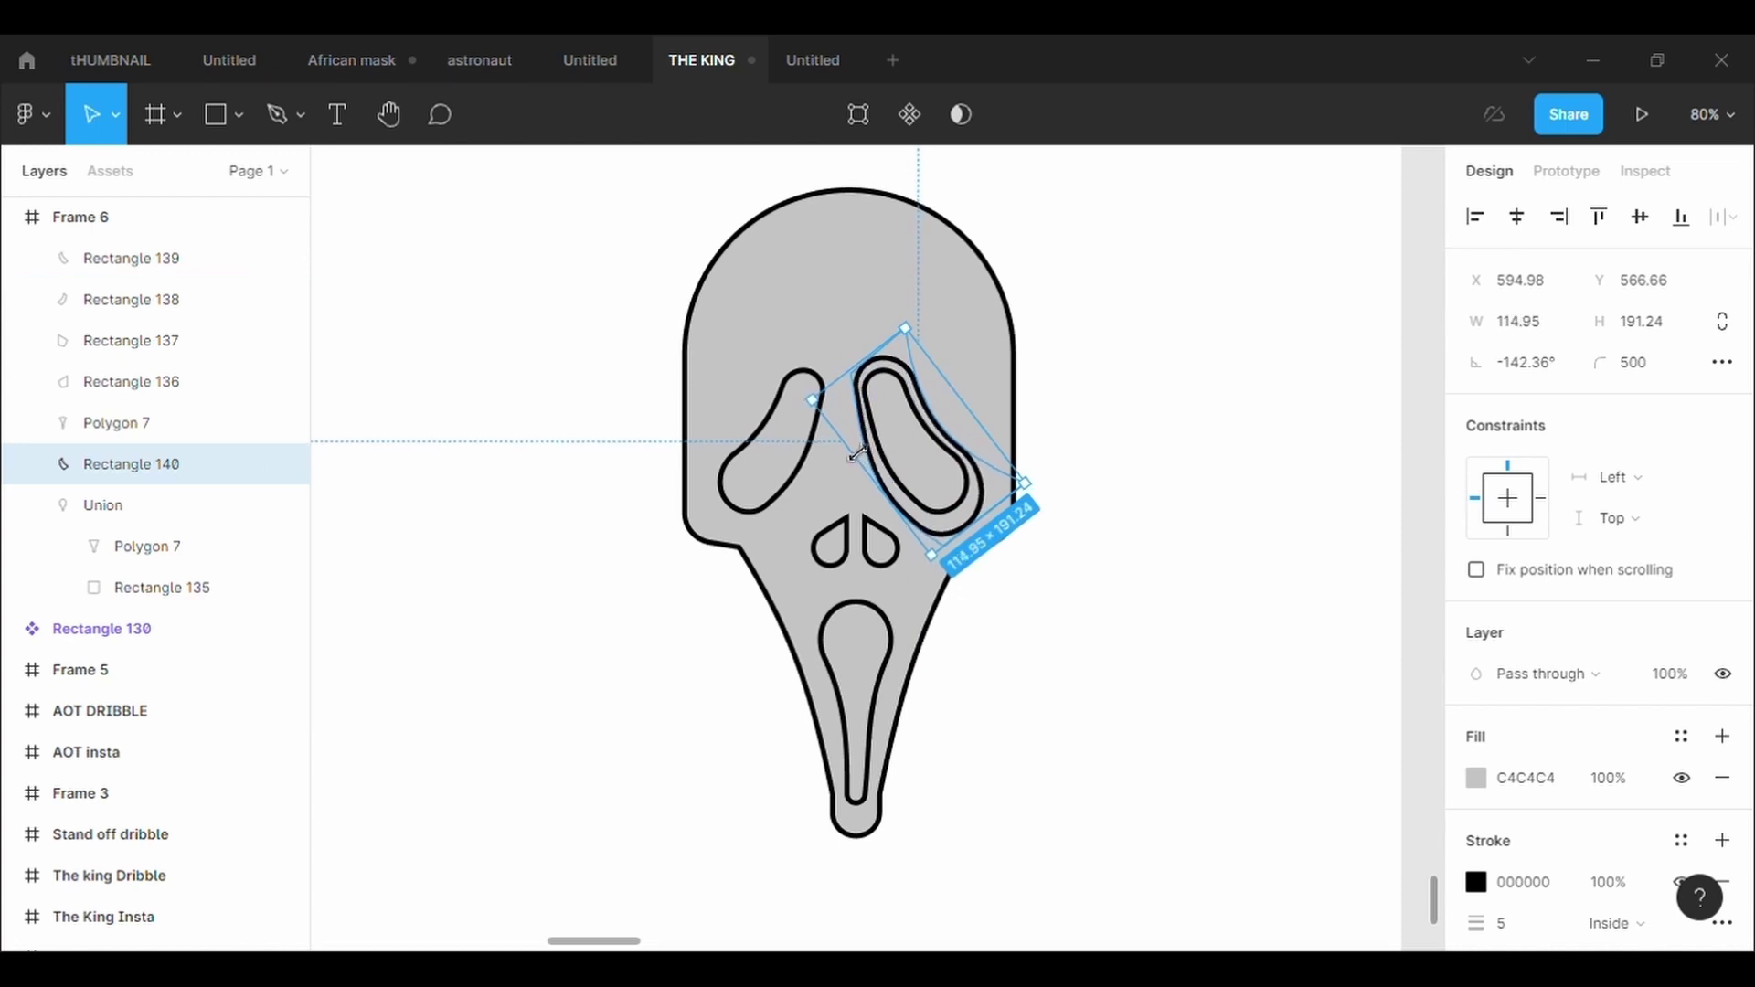
key(Return)
drag(850, 374, 845, 376)
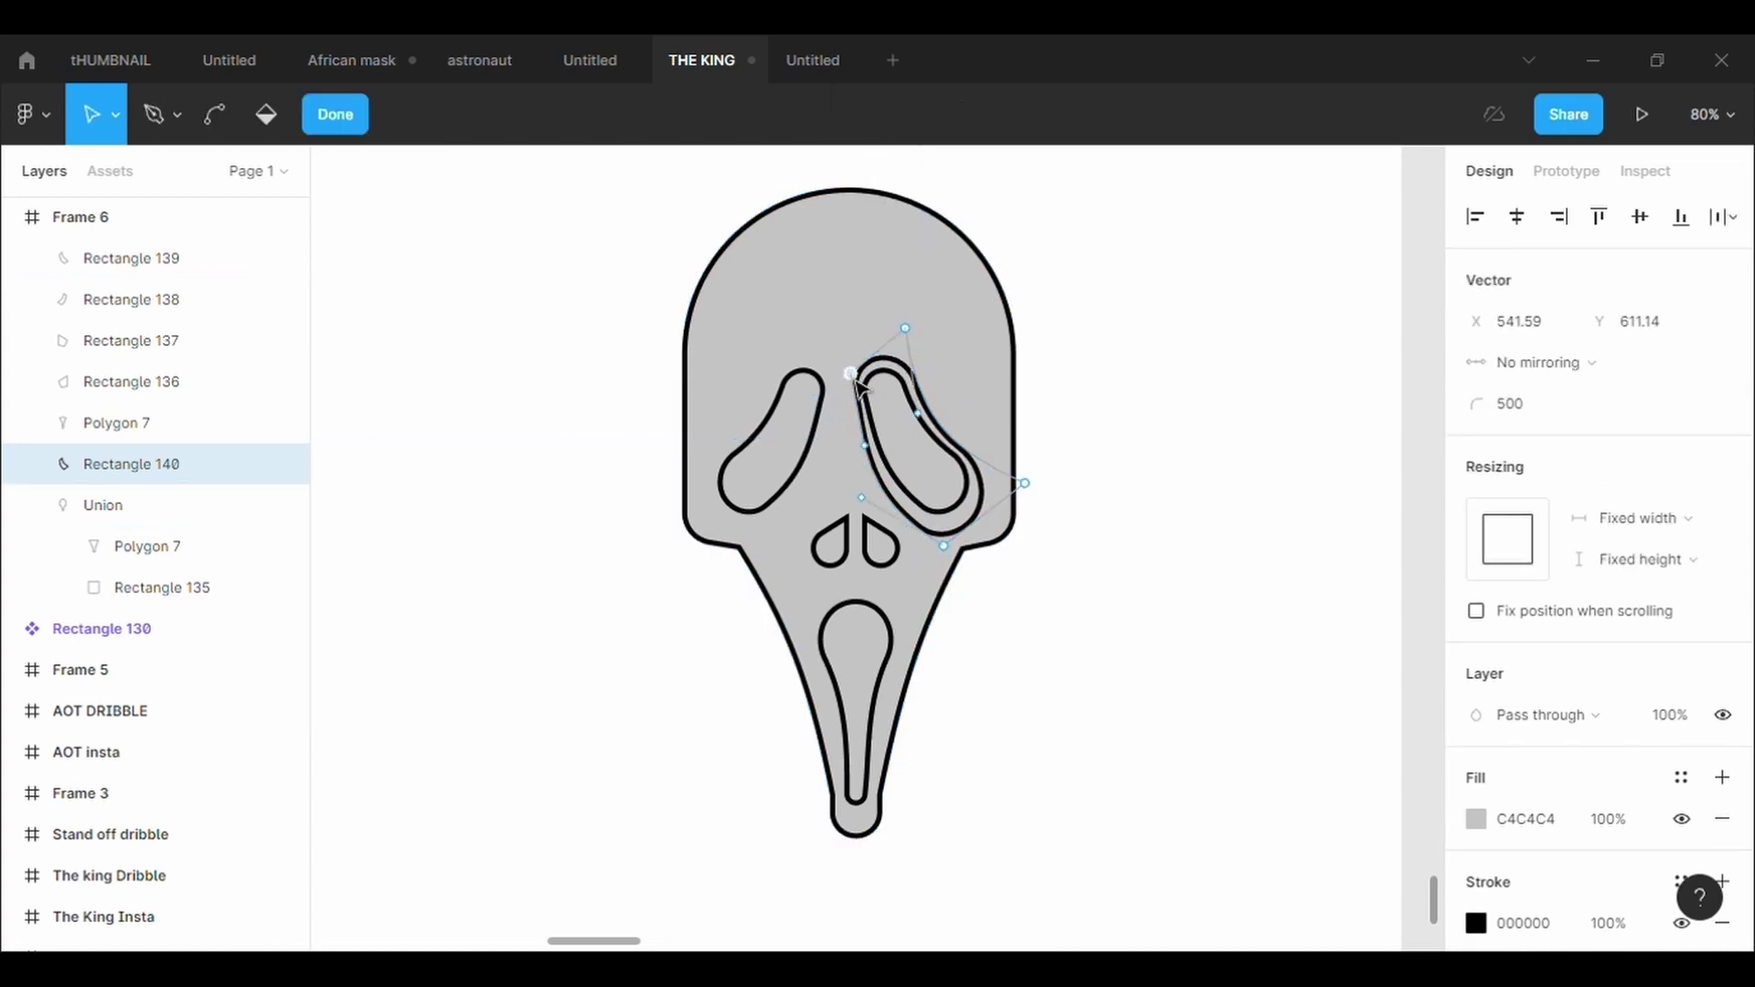
click(1149, 515)
key(Escape)
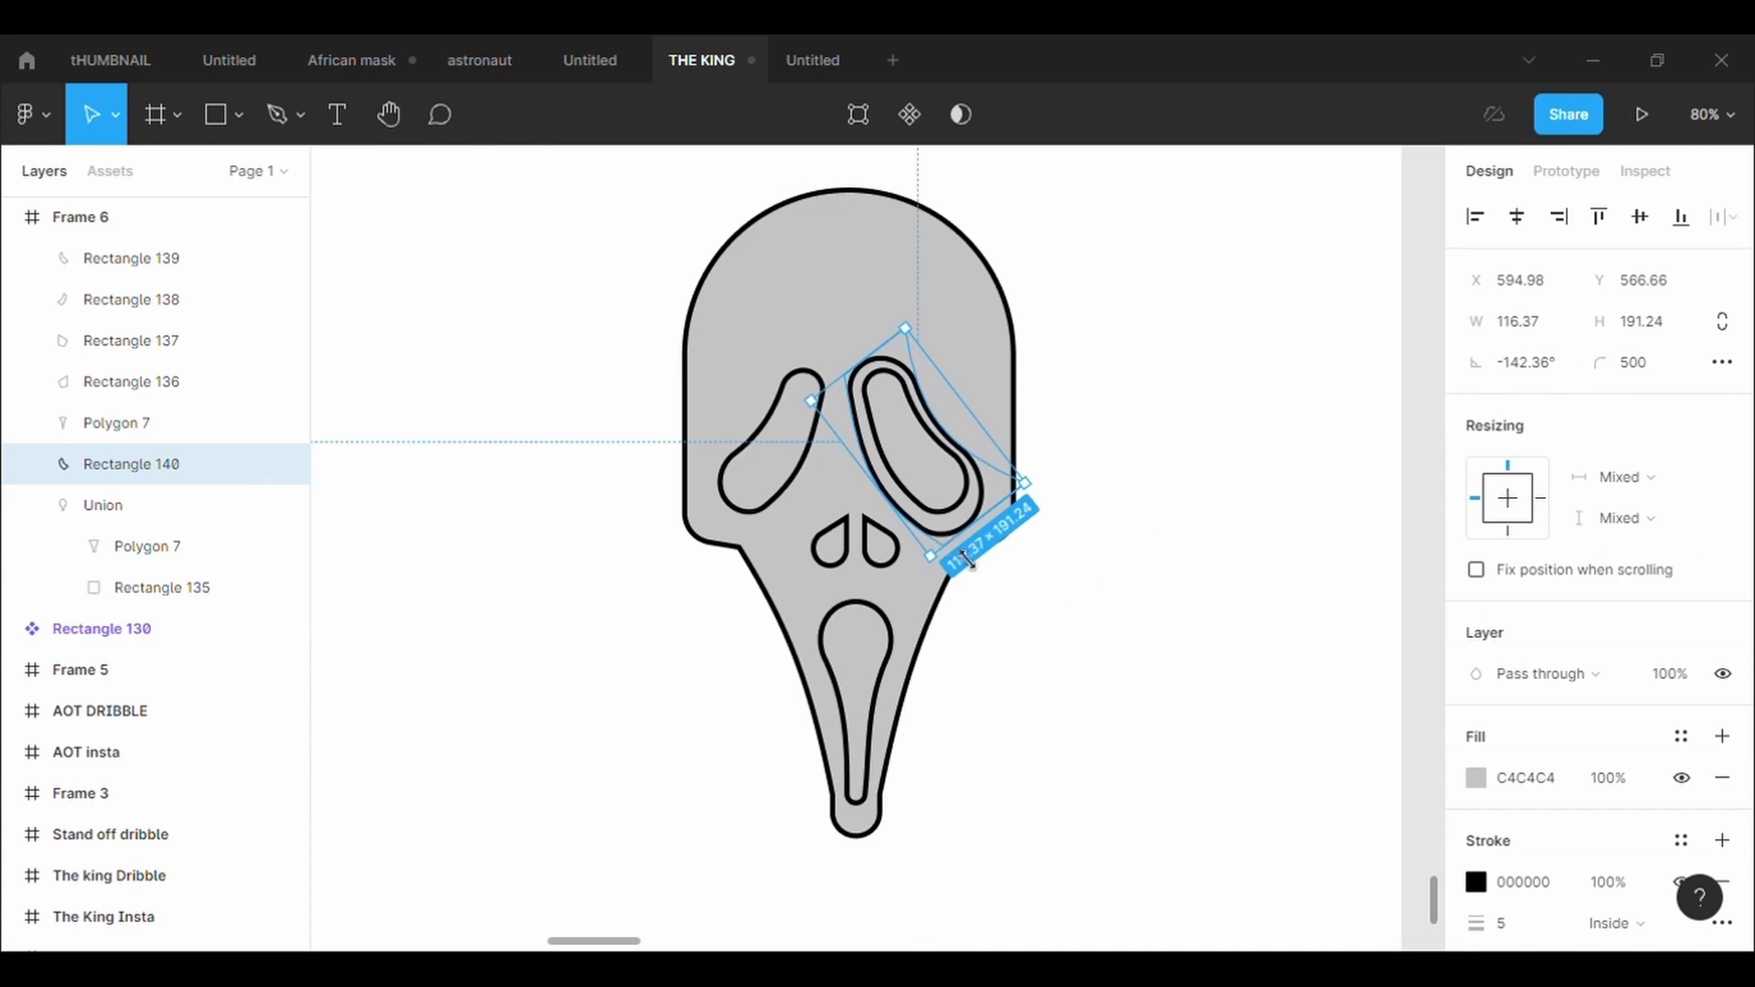
click(1174, 551)
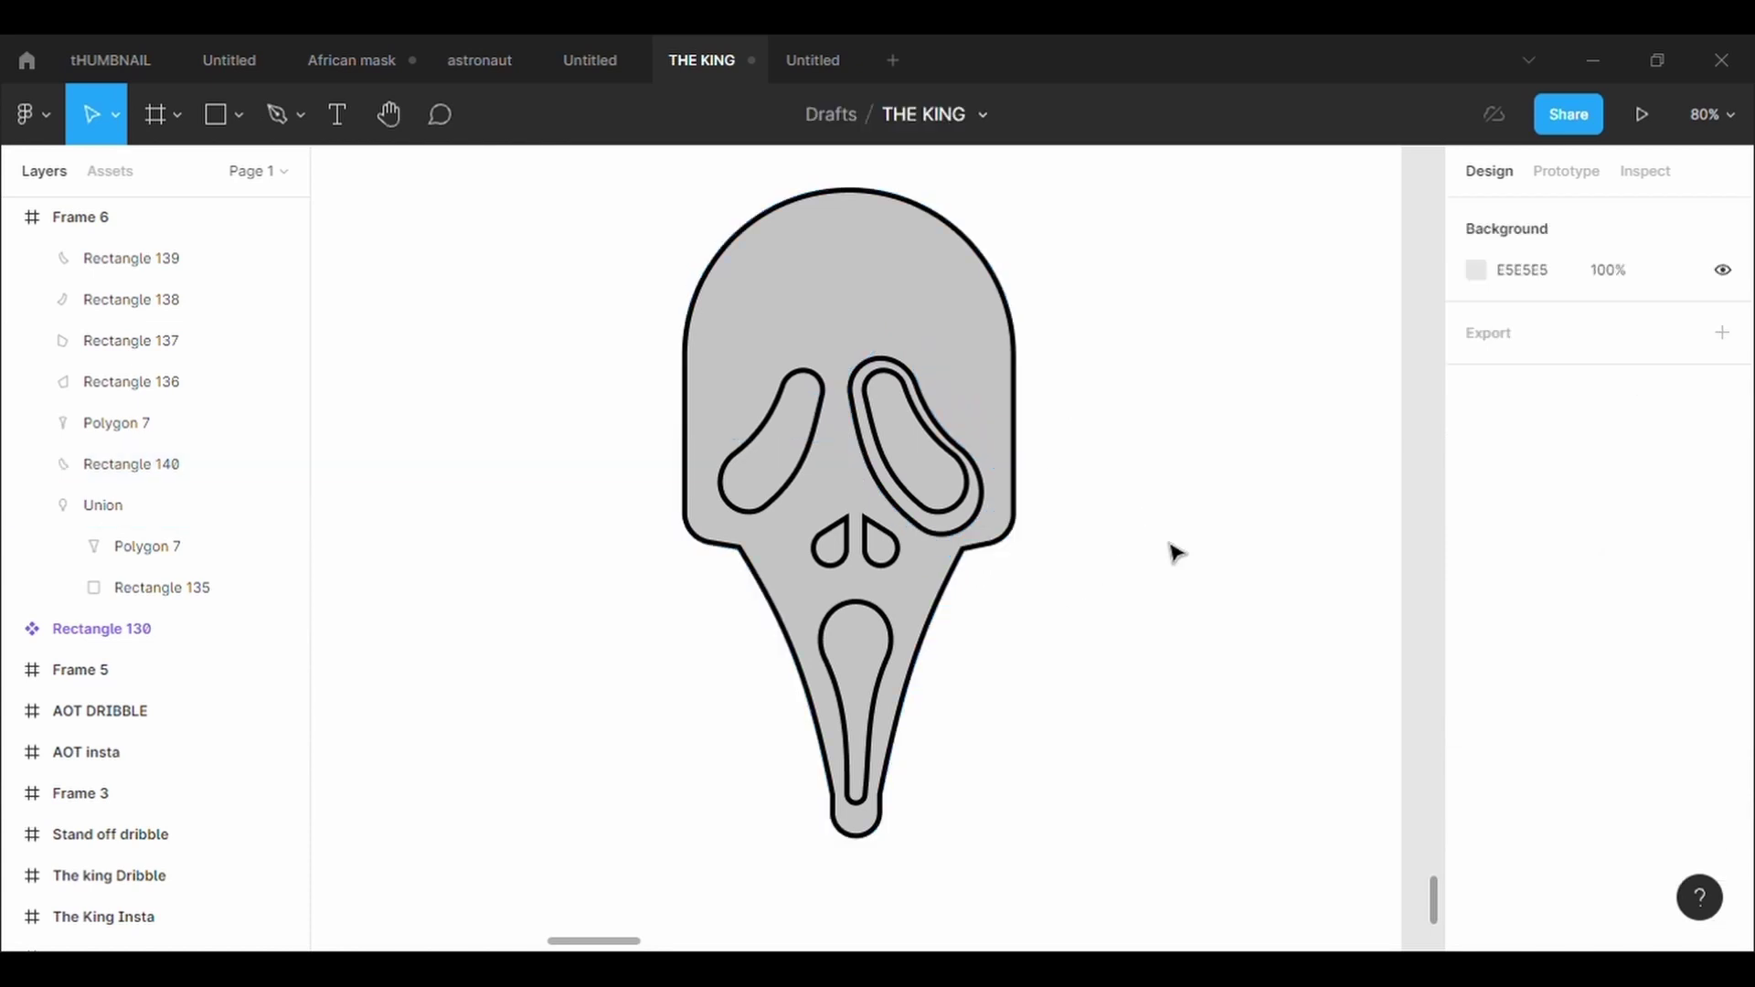
Place a horizontally mirrored copy of the rim around the left eye
click(953, 542)
key(shift+h)
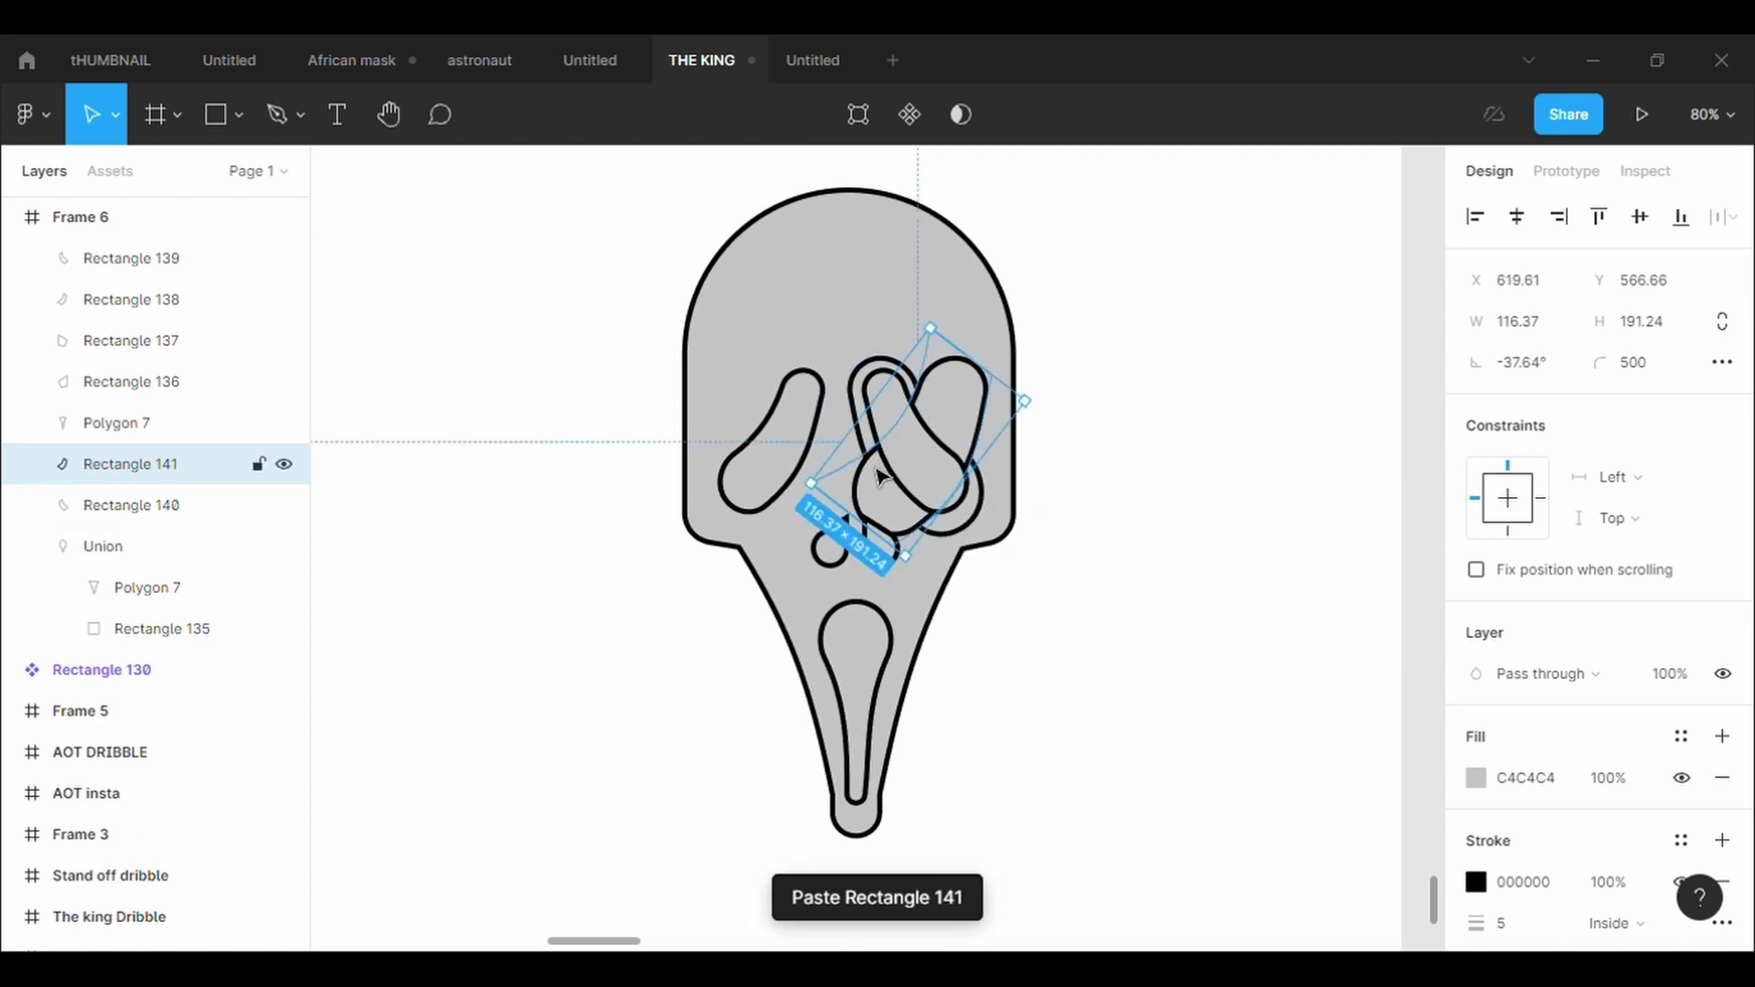
drag(904, 457, 752, 498)
scroll(745, 493, up, 5)
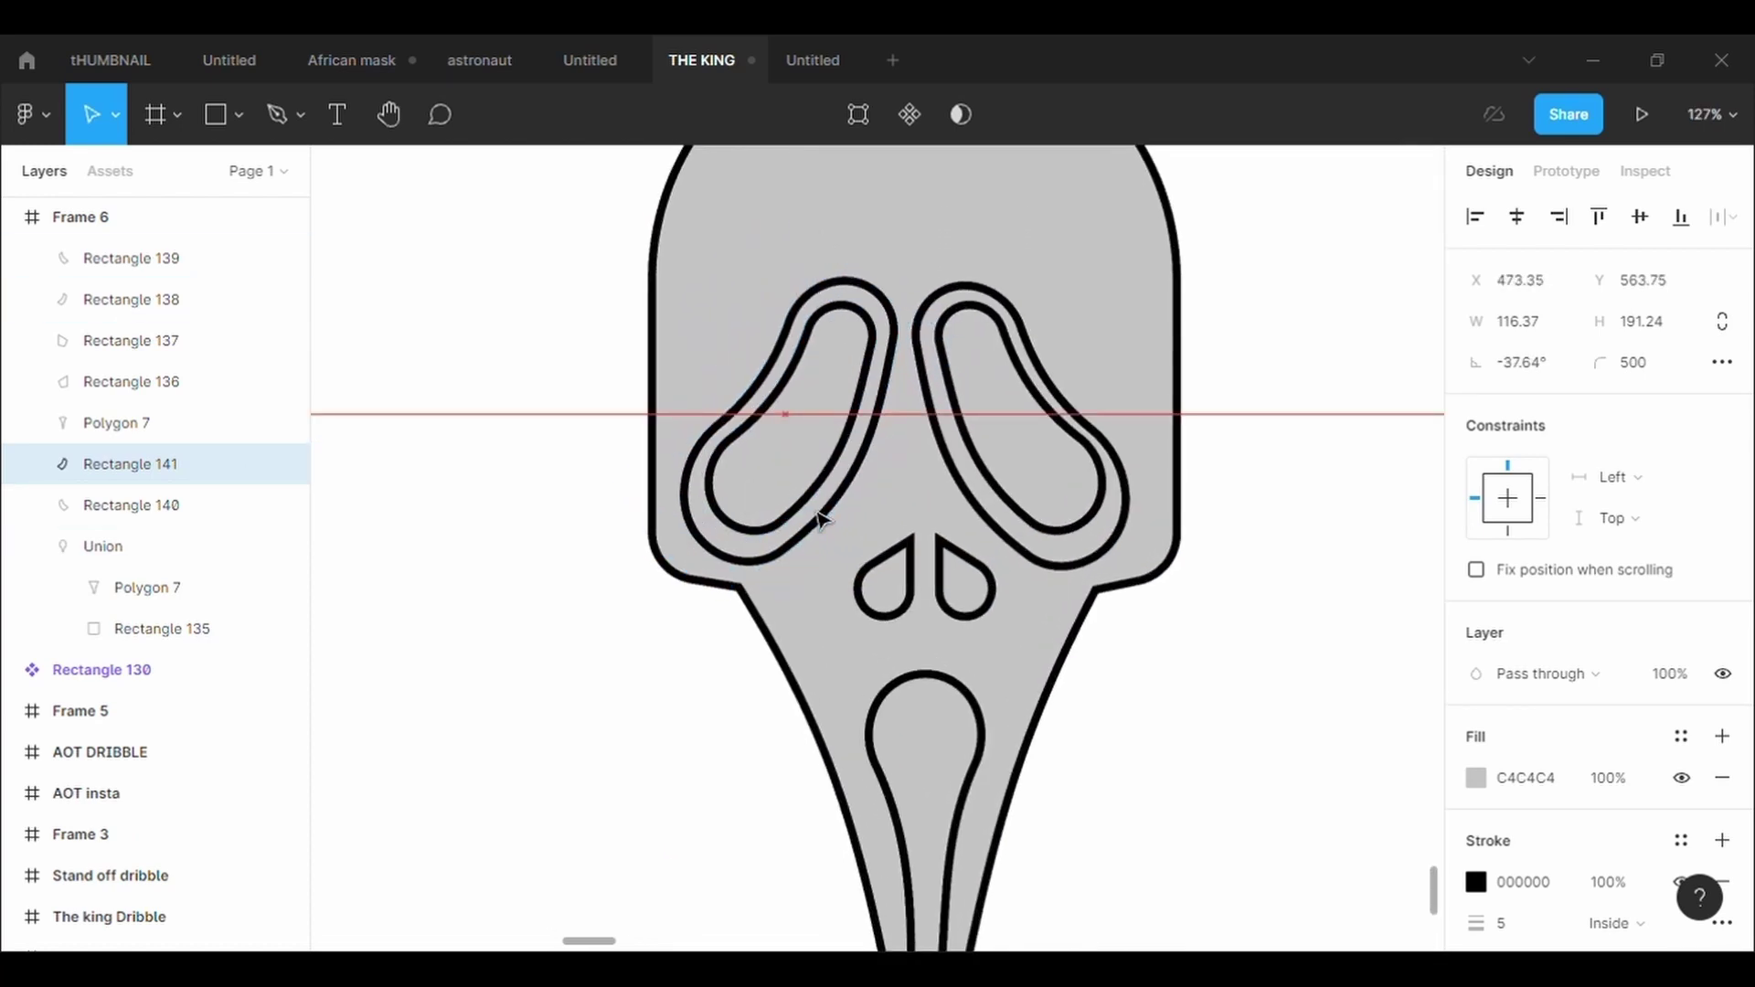
click(1362, 686)
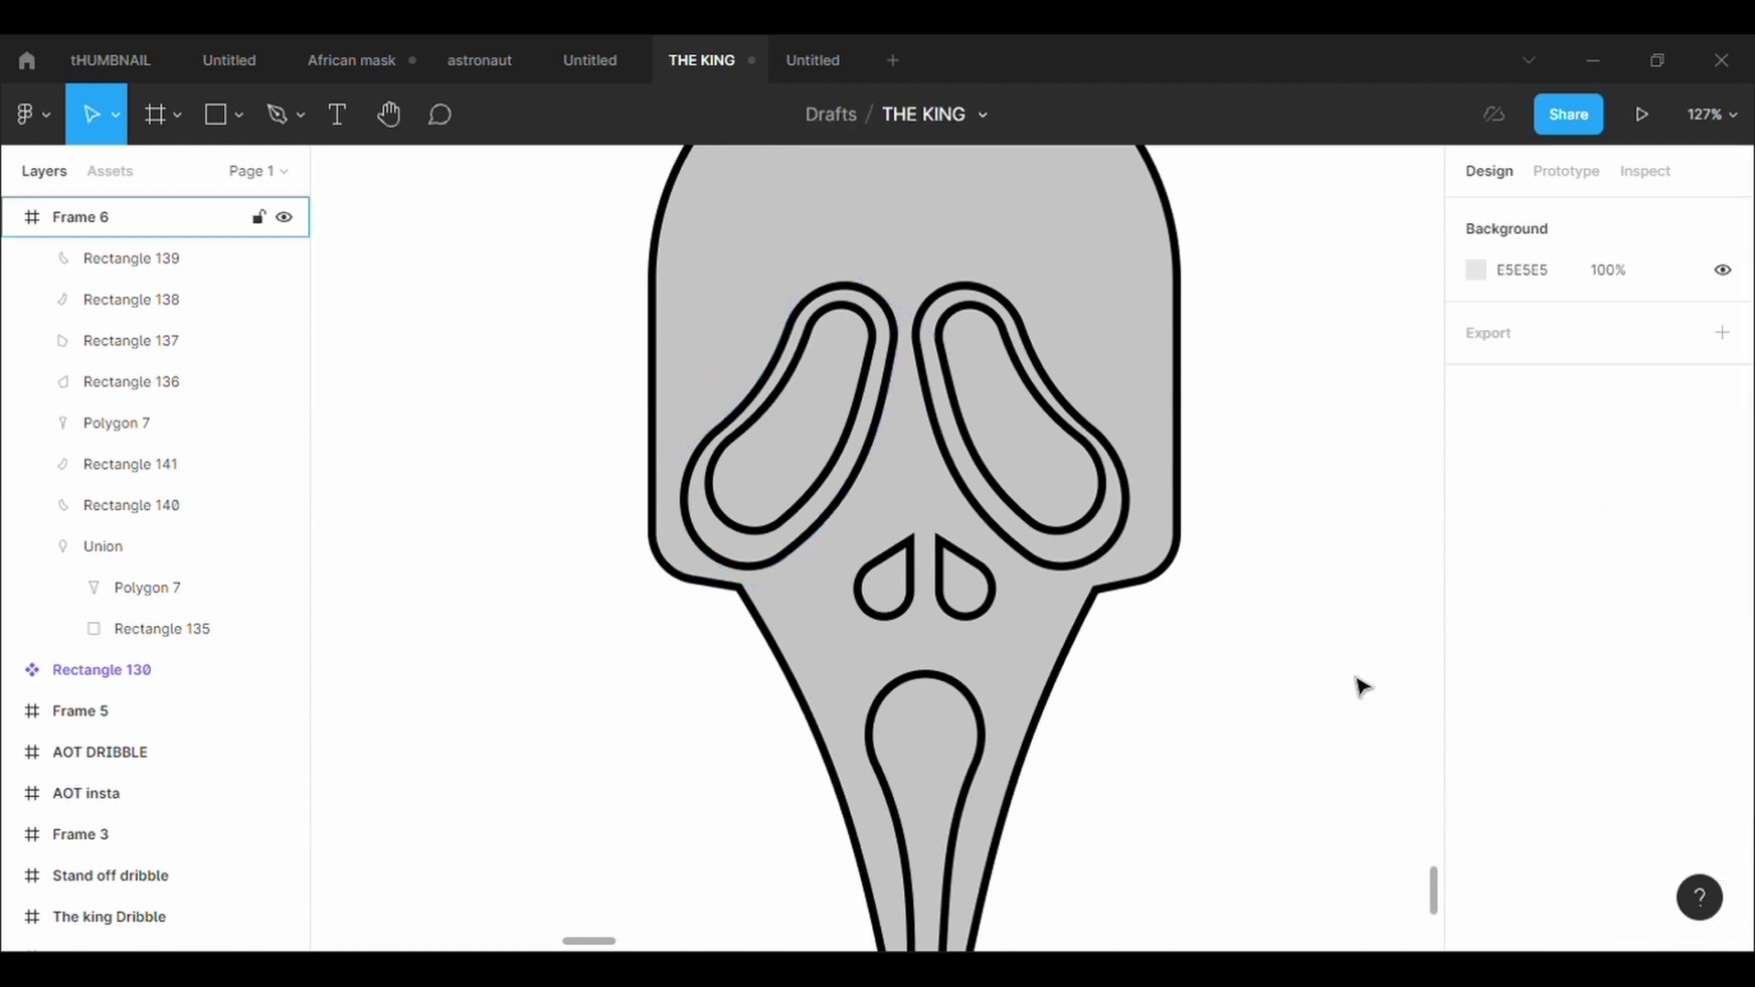
Shift the head, nose and mouth shapes together slightly left
scroll(1362, 685, down, 2)
scroll(1362, 686, down, 2)
scroll(1362, 685, down, 2)
scroll(1361, 685, down, 1)
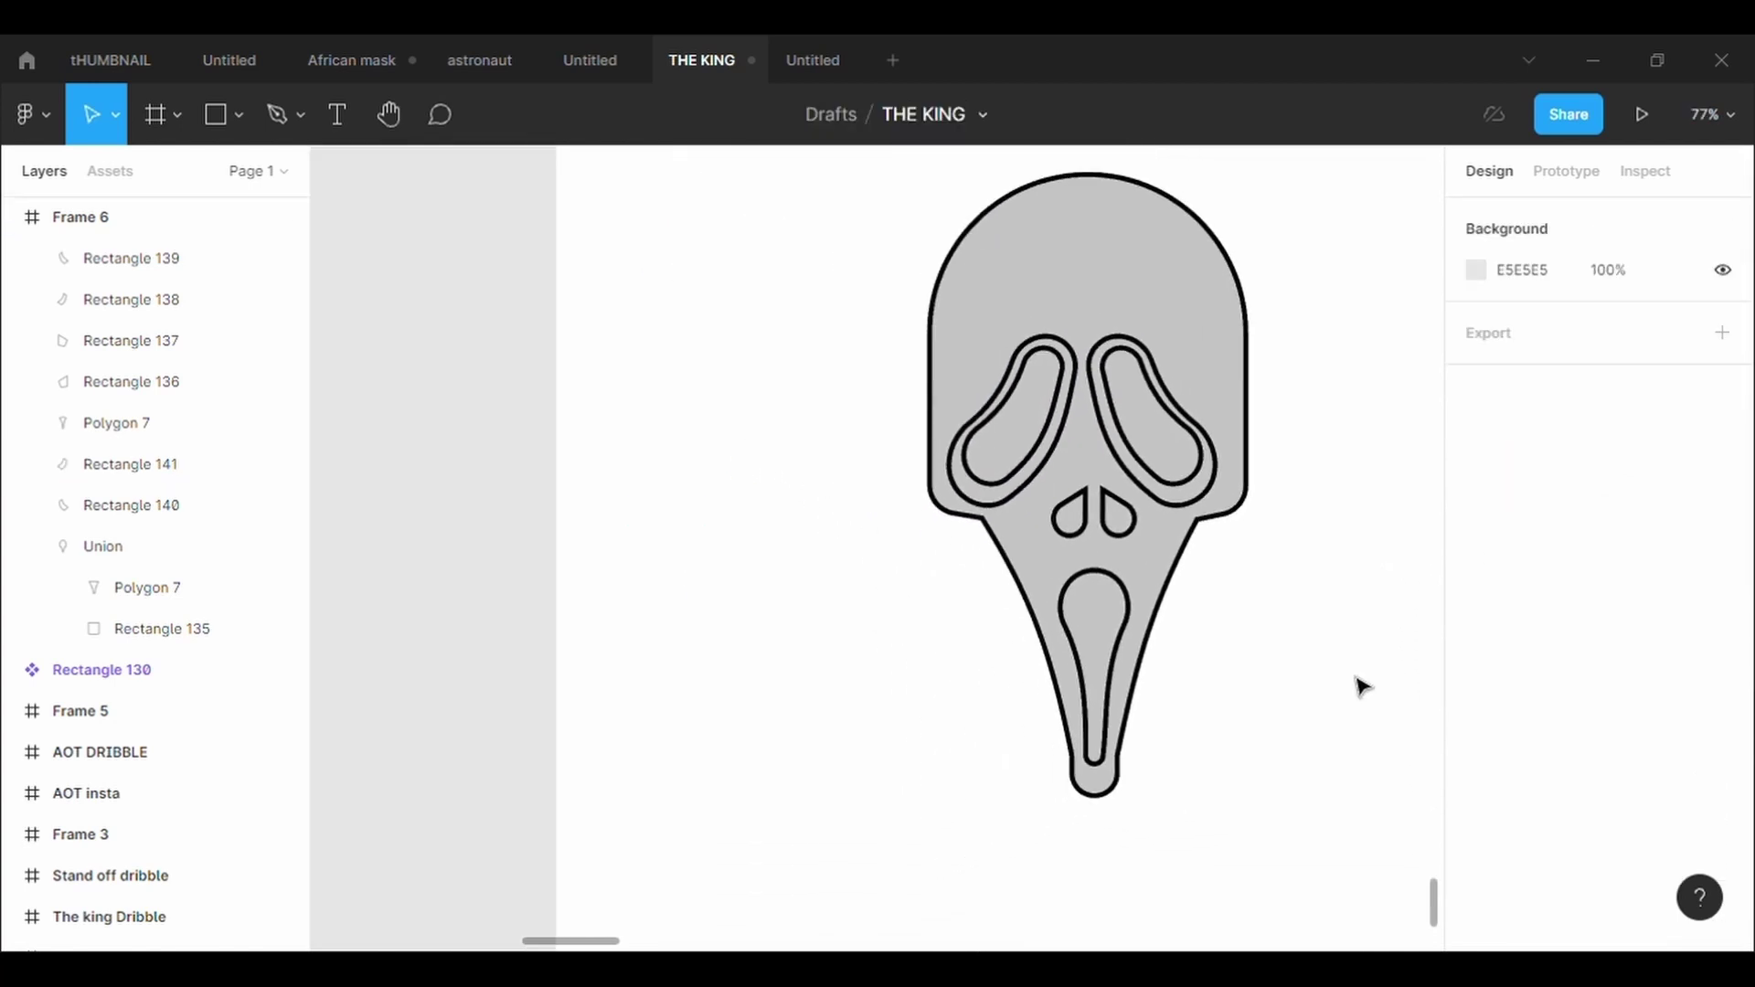
scroll(1362, 686, down, 2)
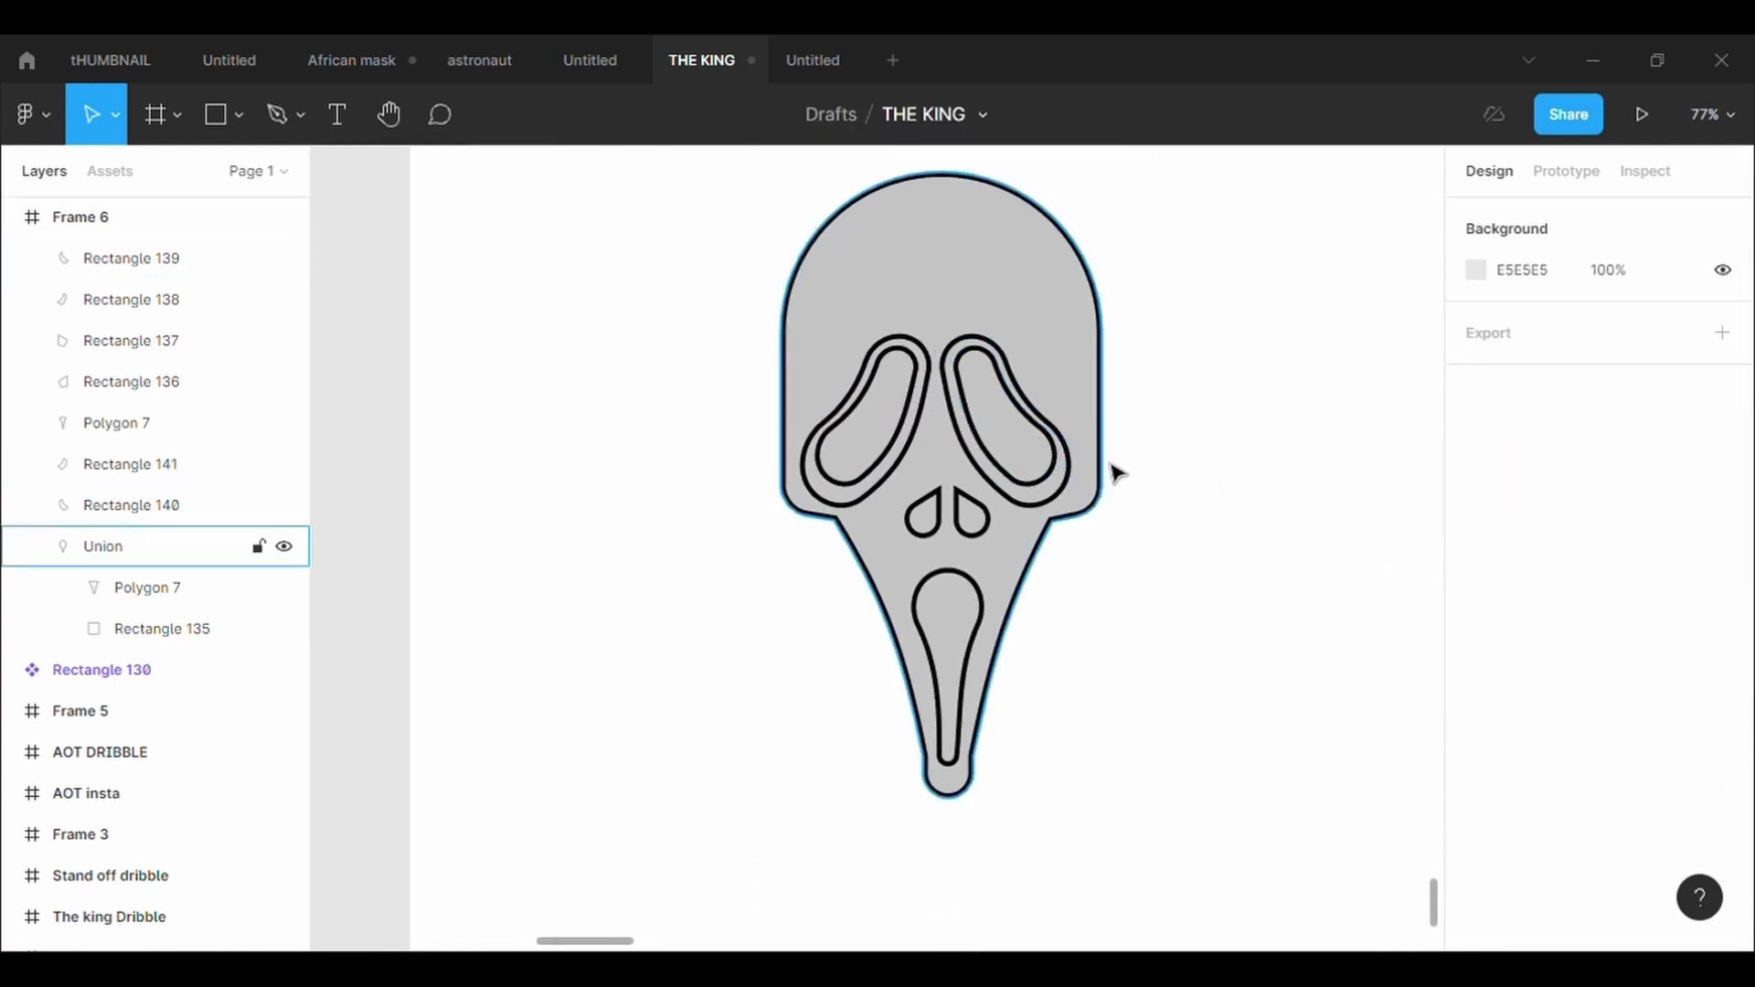
mouse_move(1226, 533)
mouse_down()
mouse_move(916, 552)
mouse_move(852, 777)
mouse_up()
drag(1013, 571, 1006, 574)
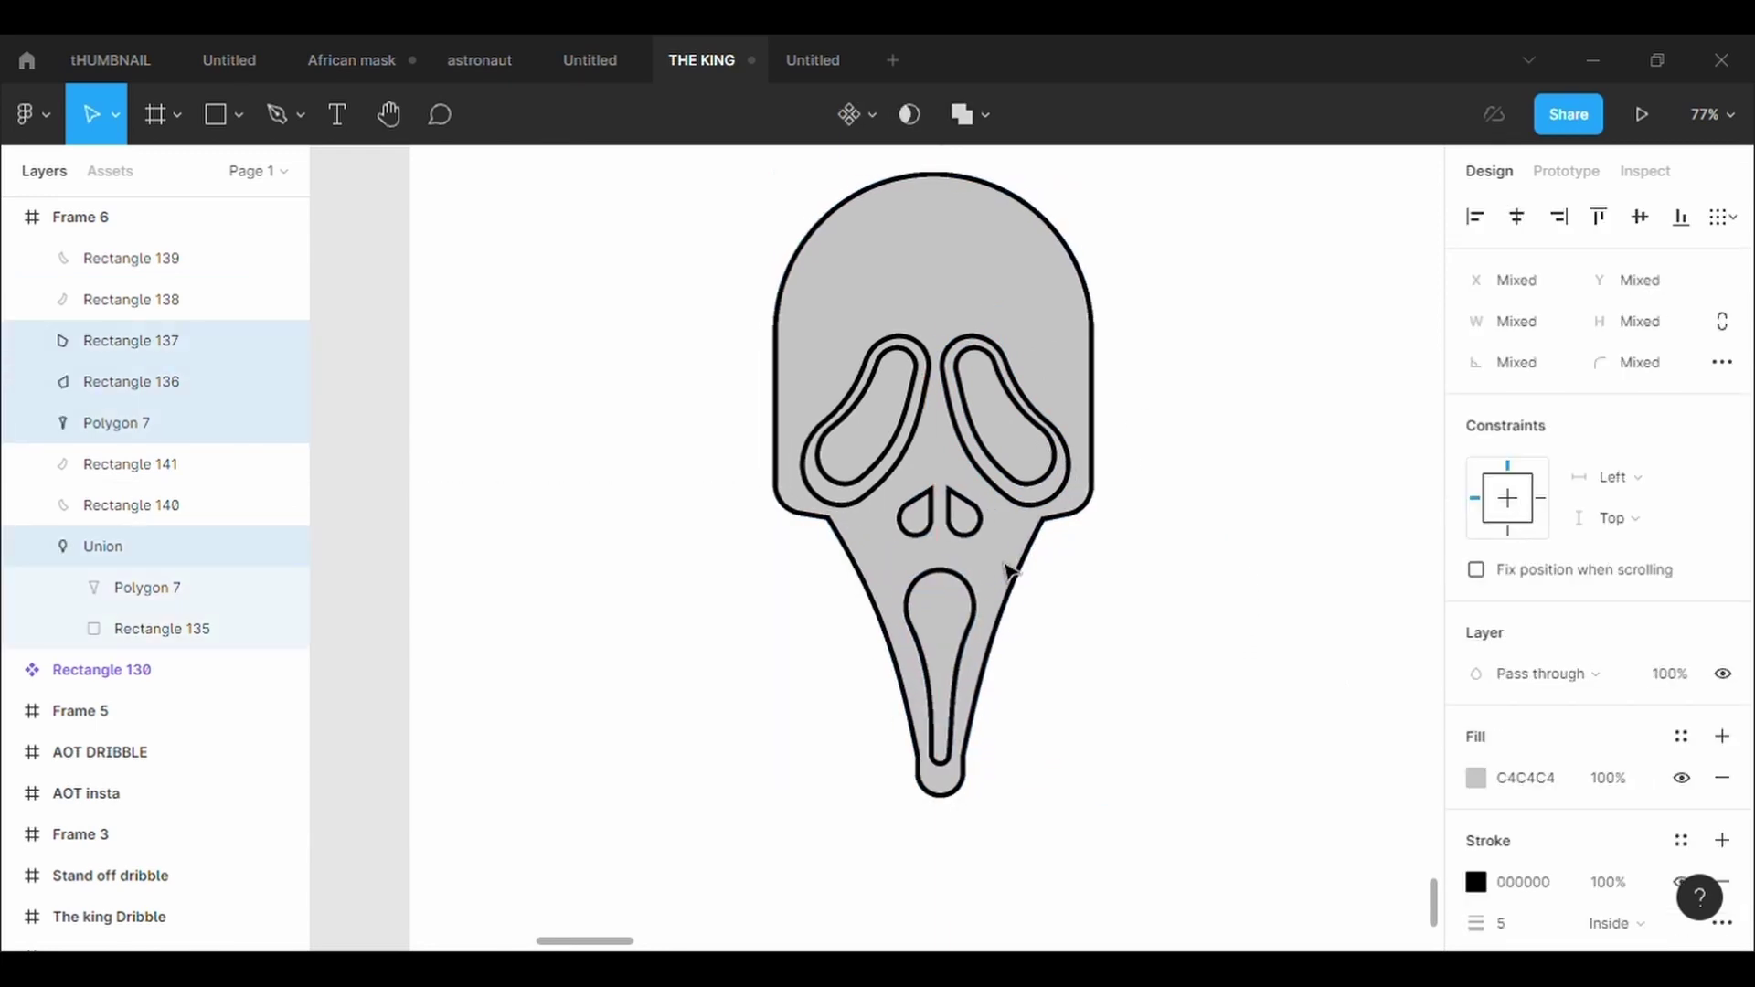
click(1081, 638)
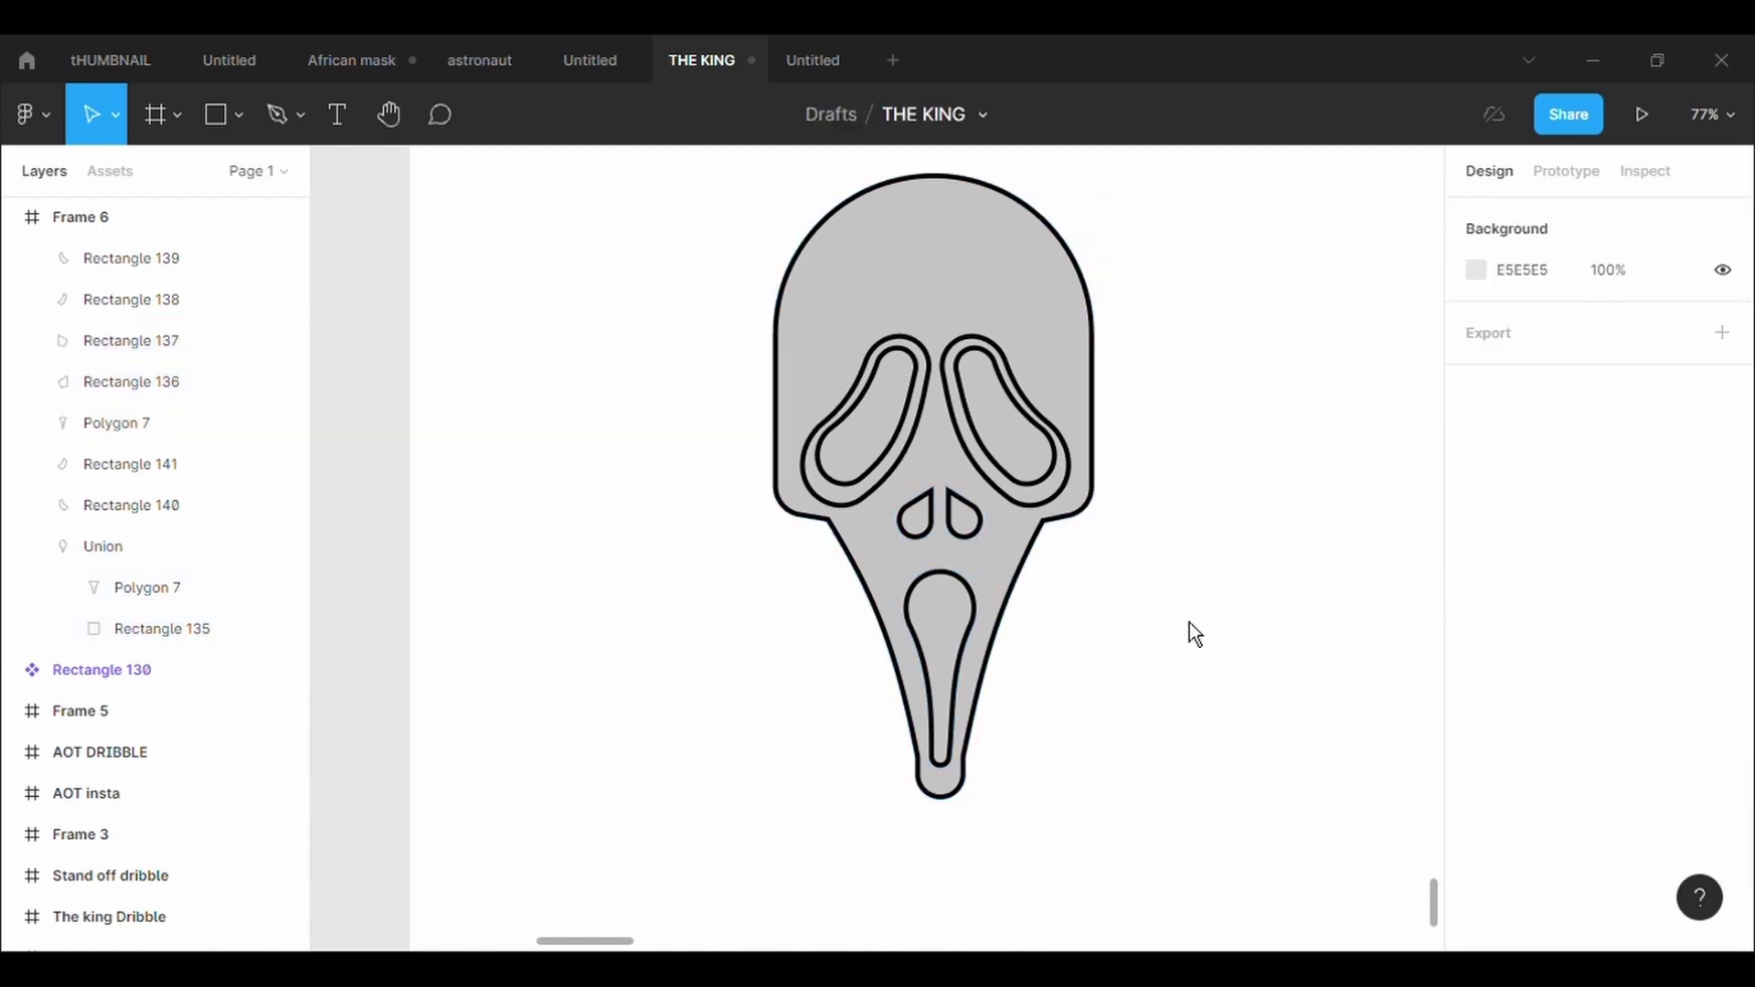
scroll(1133, 454, up, 1)
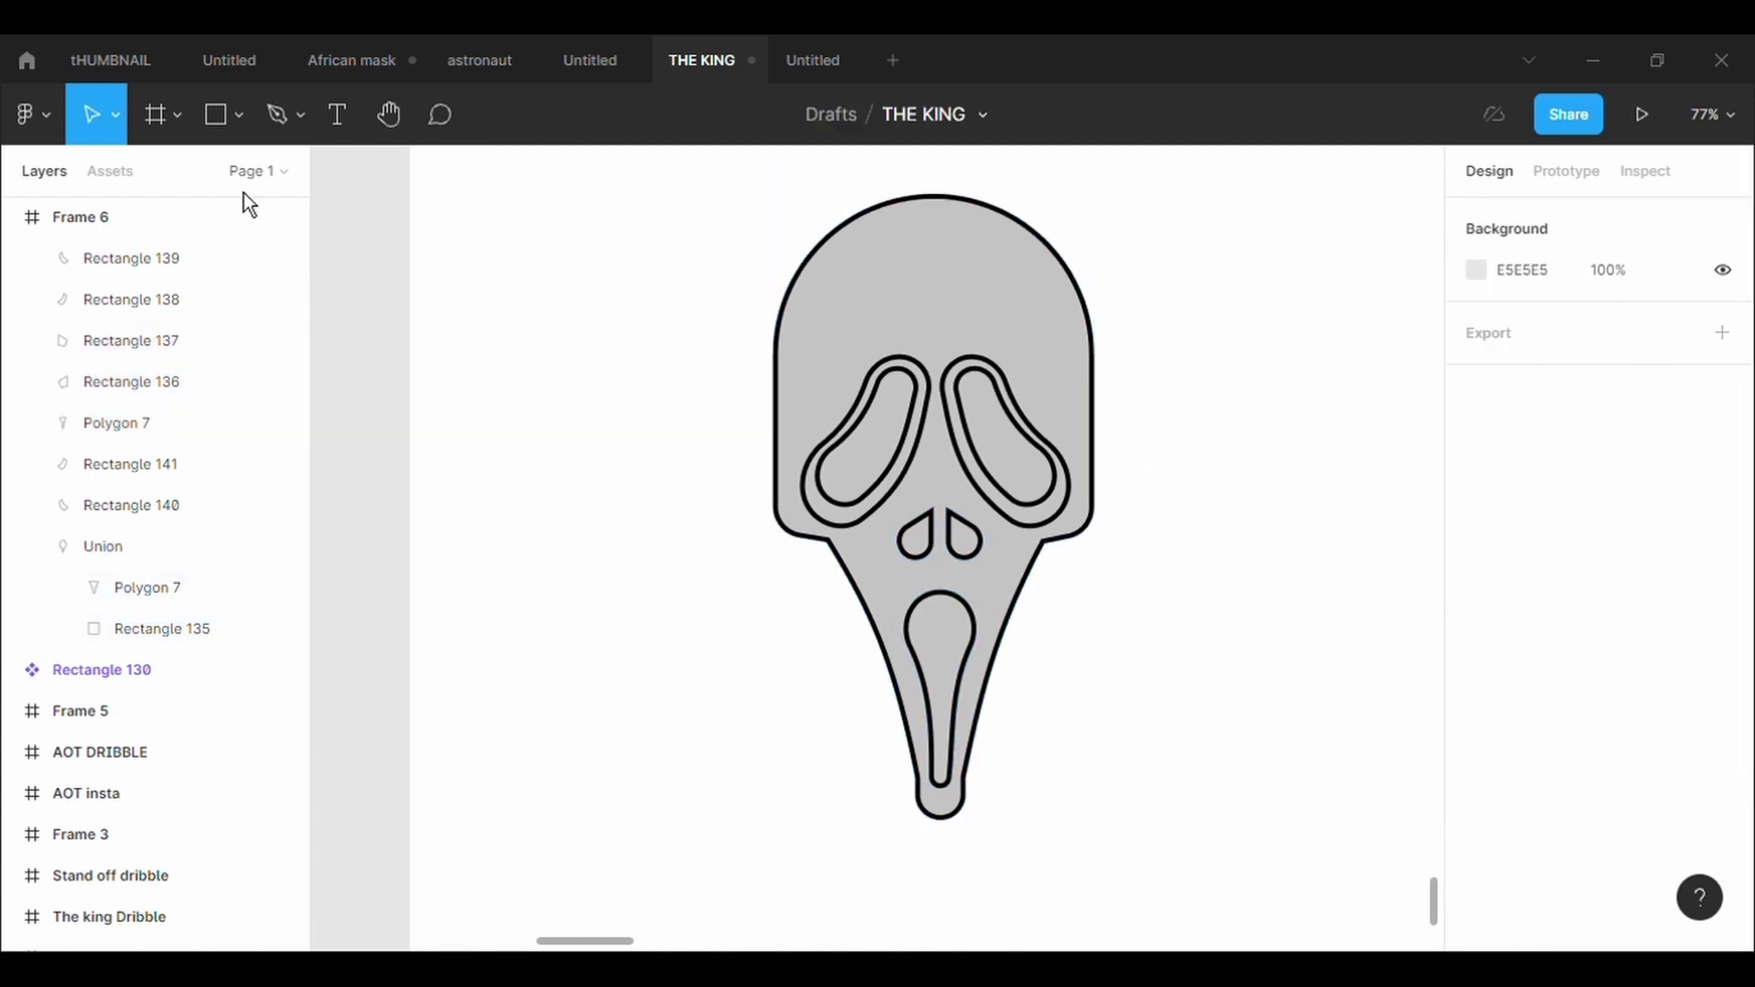
Draw a large rectangle covering the whole mask and send it behind
click(229, 137)
drag(665, 161, 1205, 819)
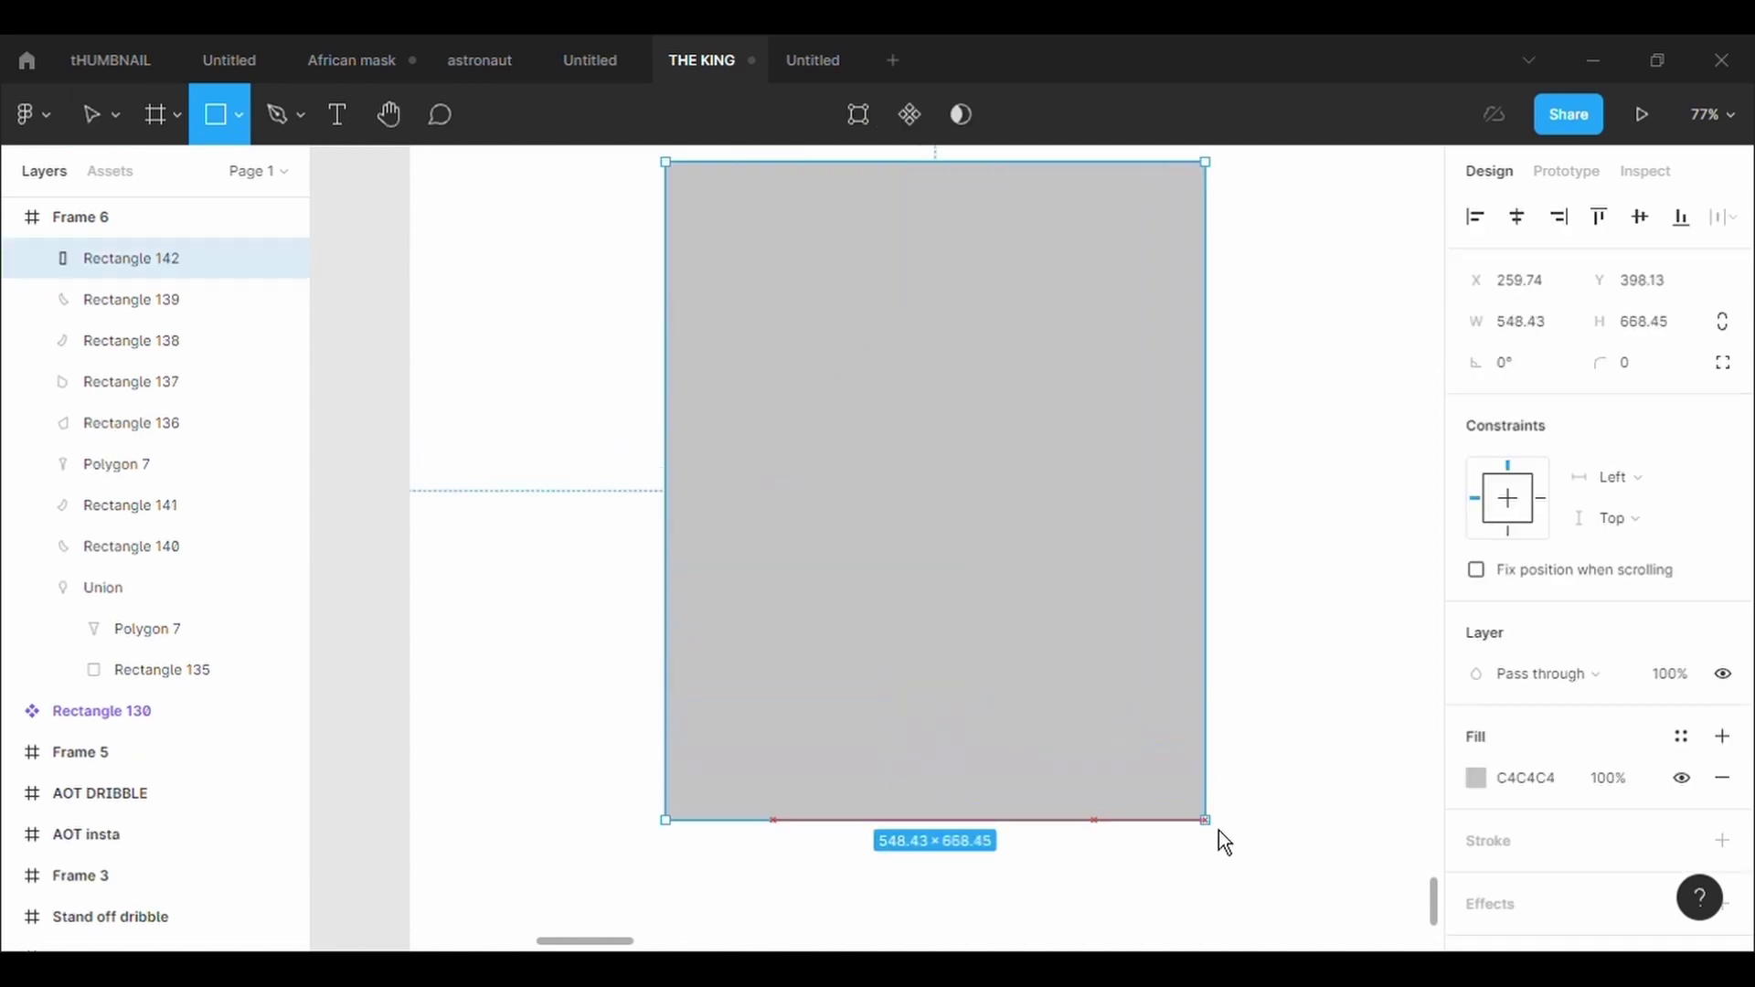
right_click(1029, 654)
click(1033, 456)
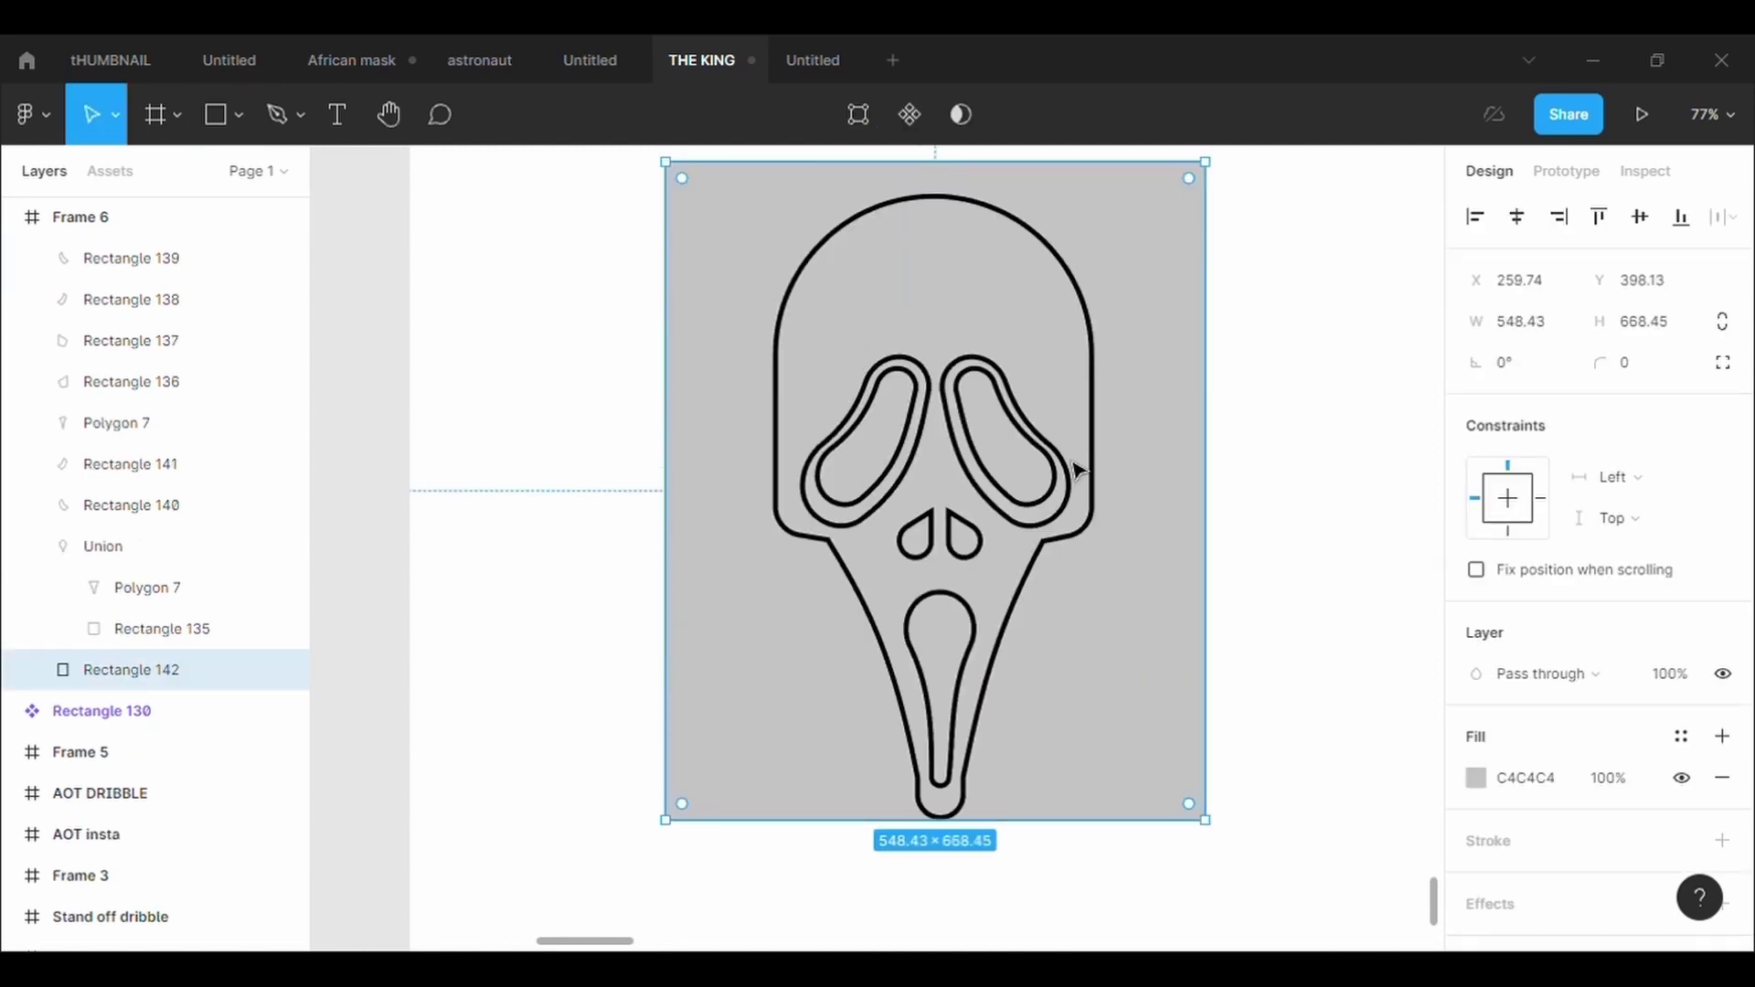
scroll(1076, 469, up, 2)
Pull the rectangle's top corners inward and add a peak point at the top
click(858, 114)
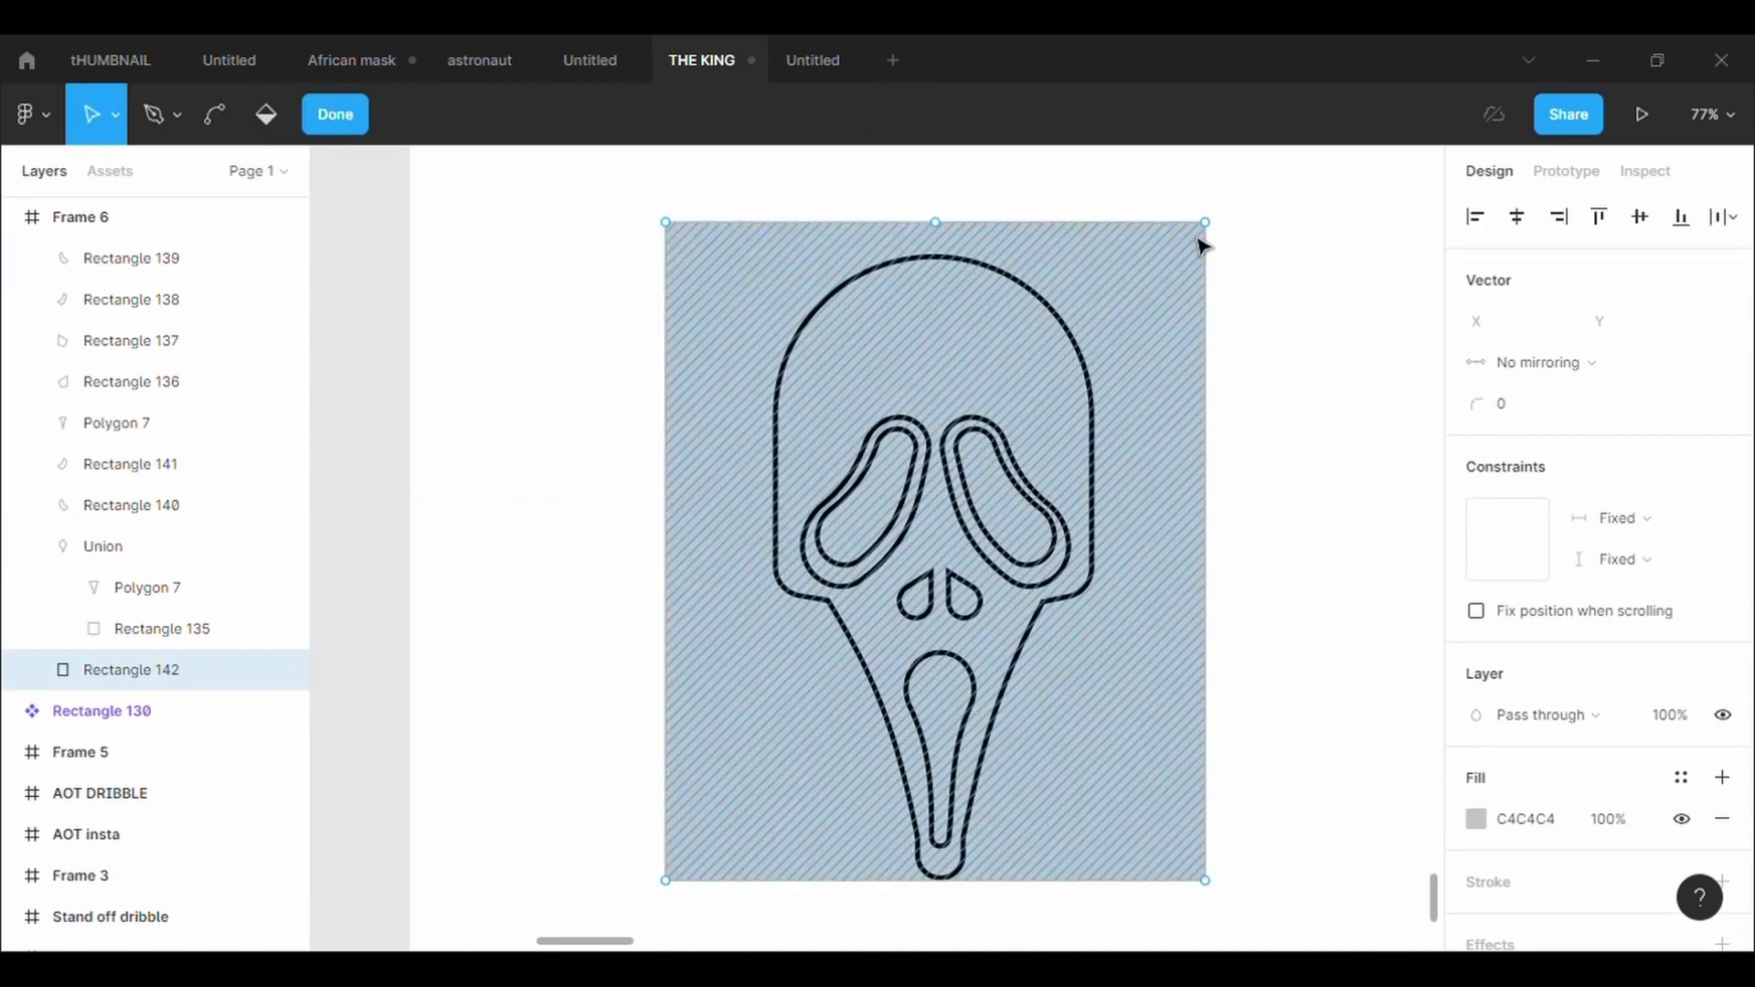
drag(667, 224, 707, 270)
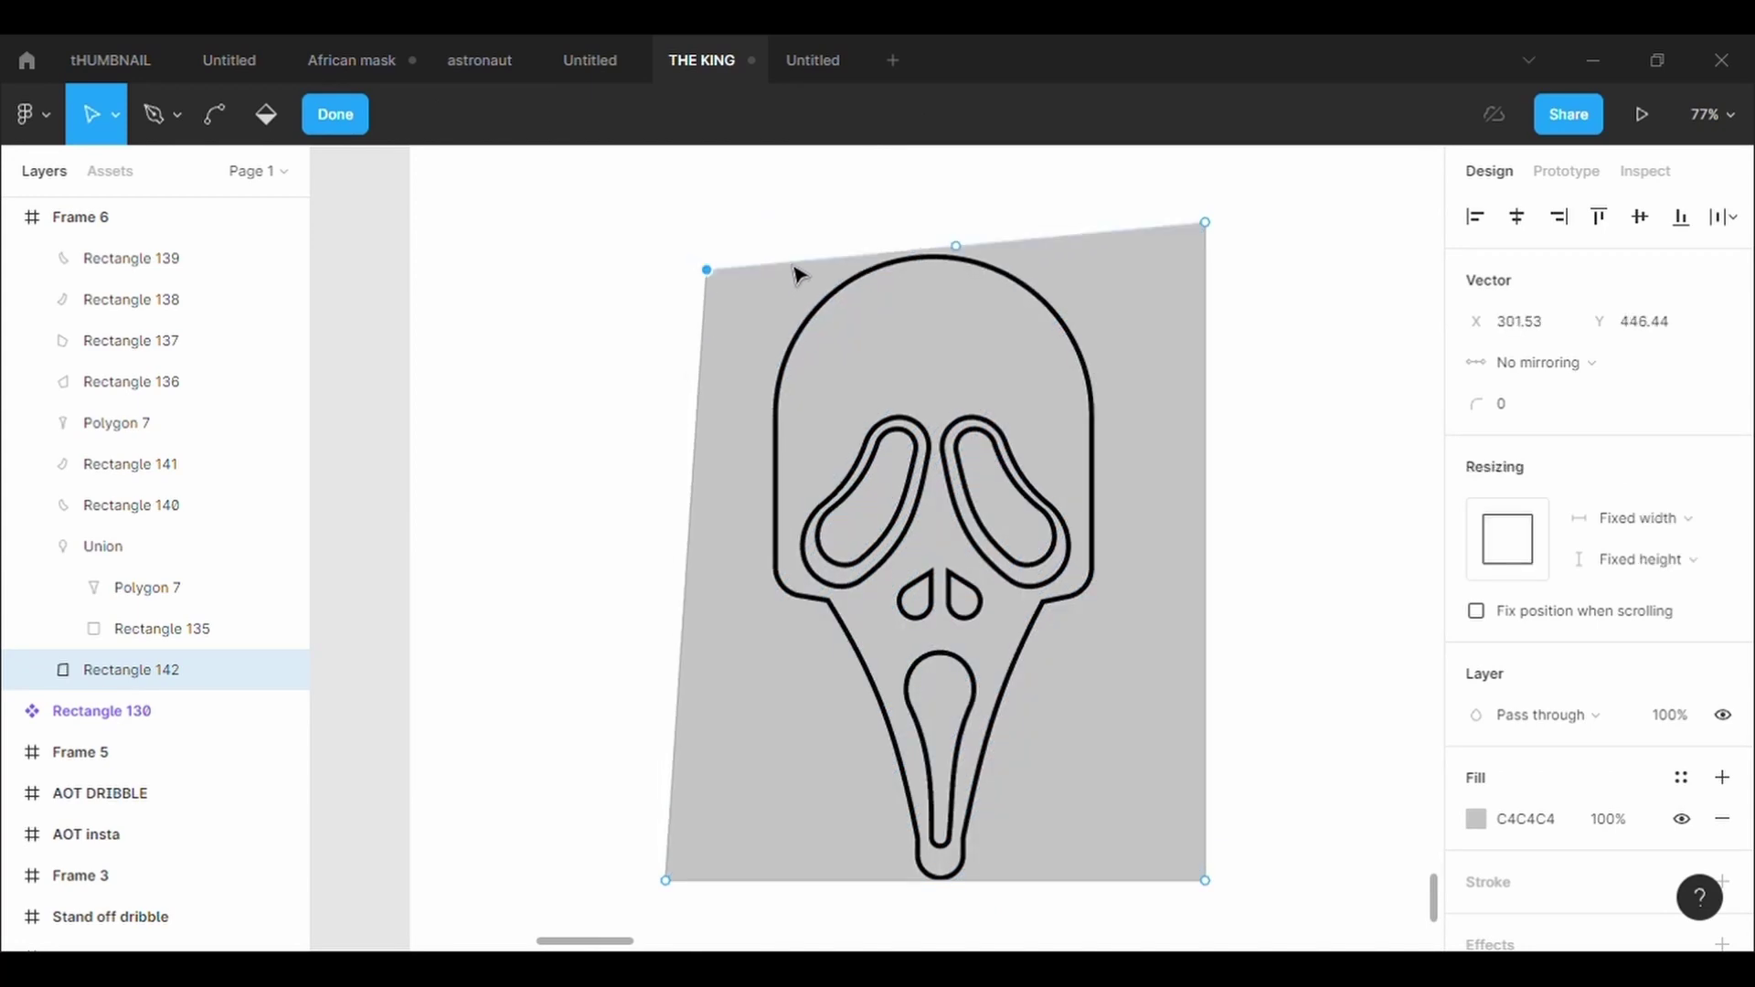
drag(944, 245, 939, 207)
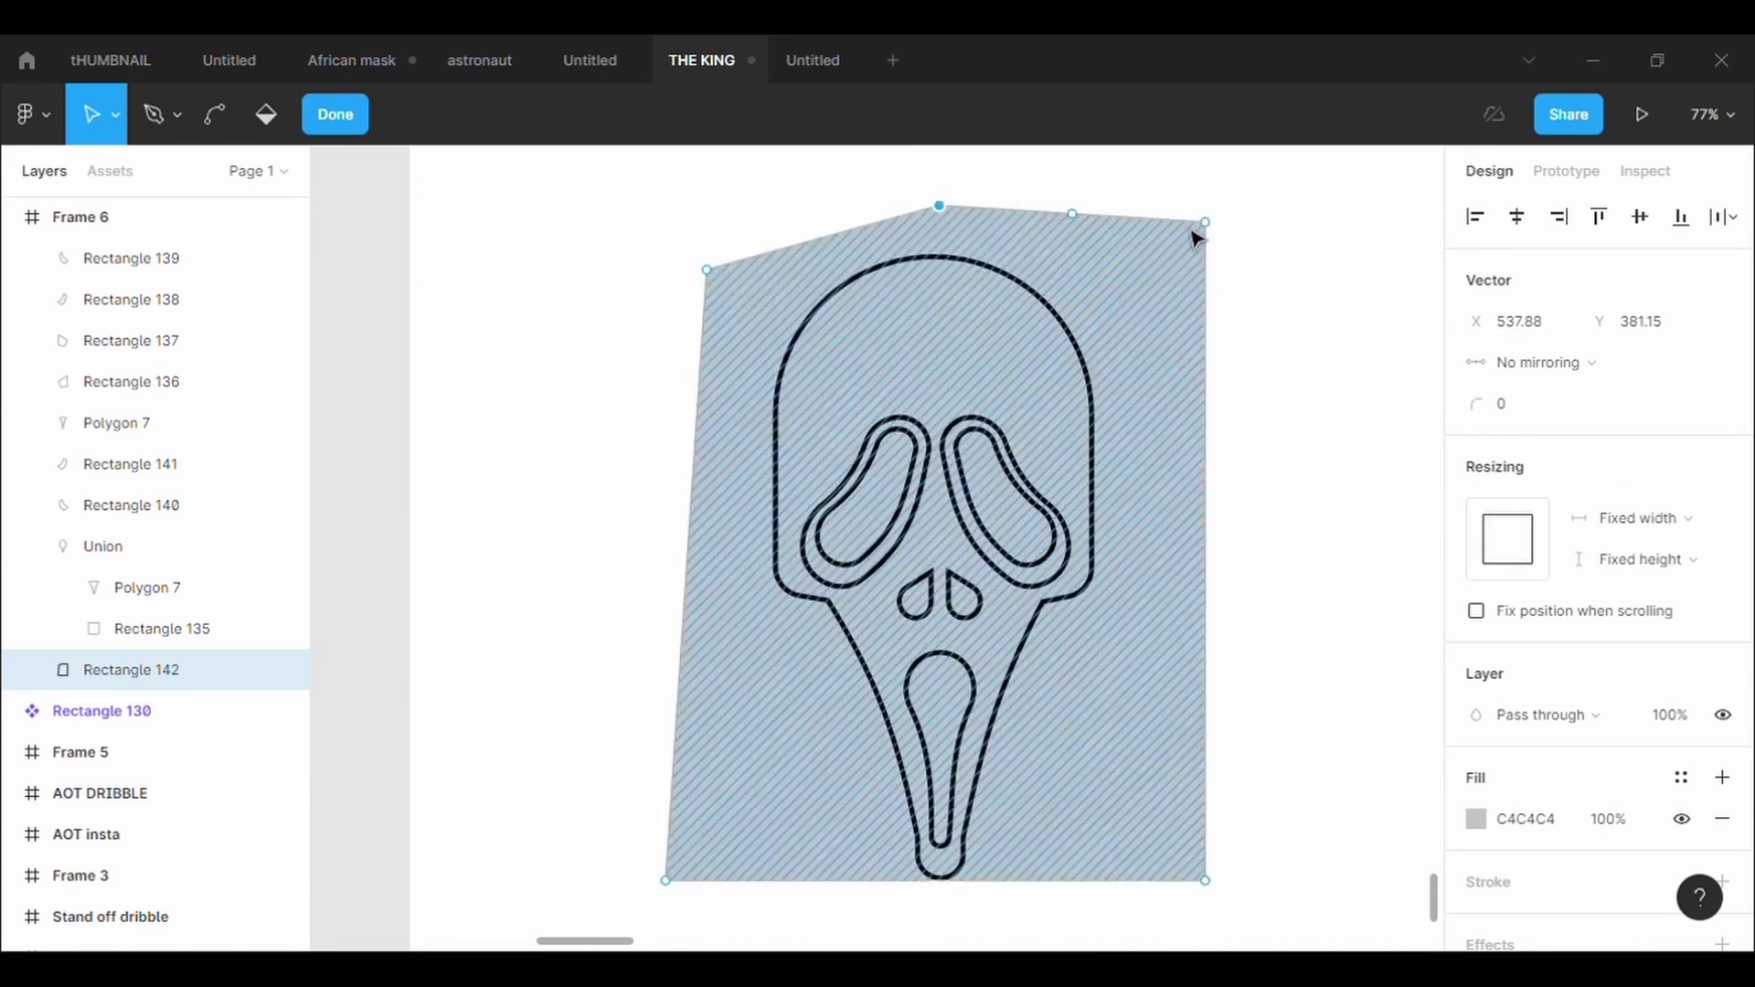
drag(1205, 223, 1167, 269)
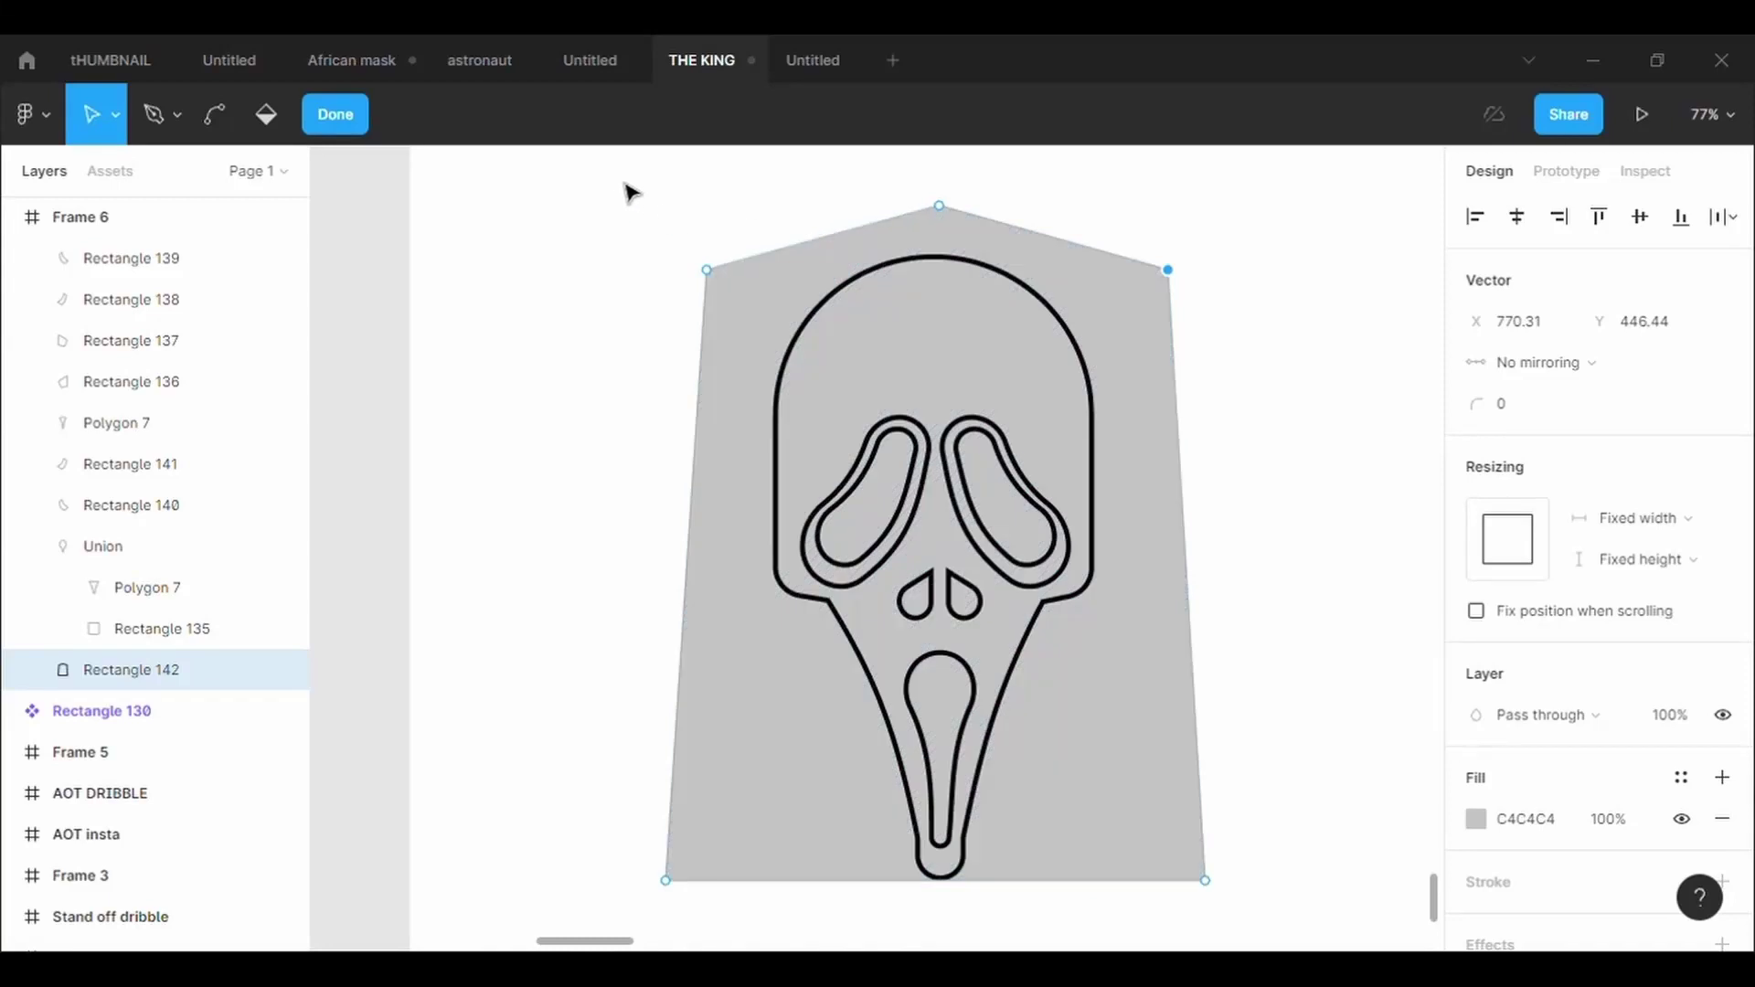
Round the shroud's three top points to 500 and set its outline weight to 5
drag(619, 177, 1248, 278)
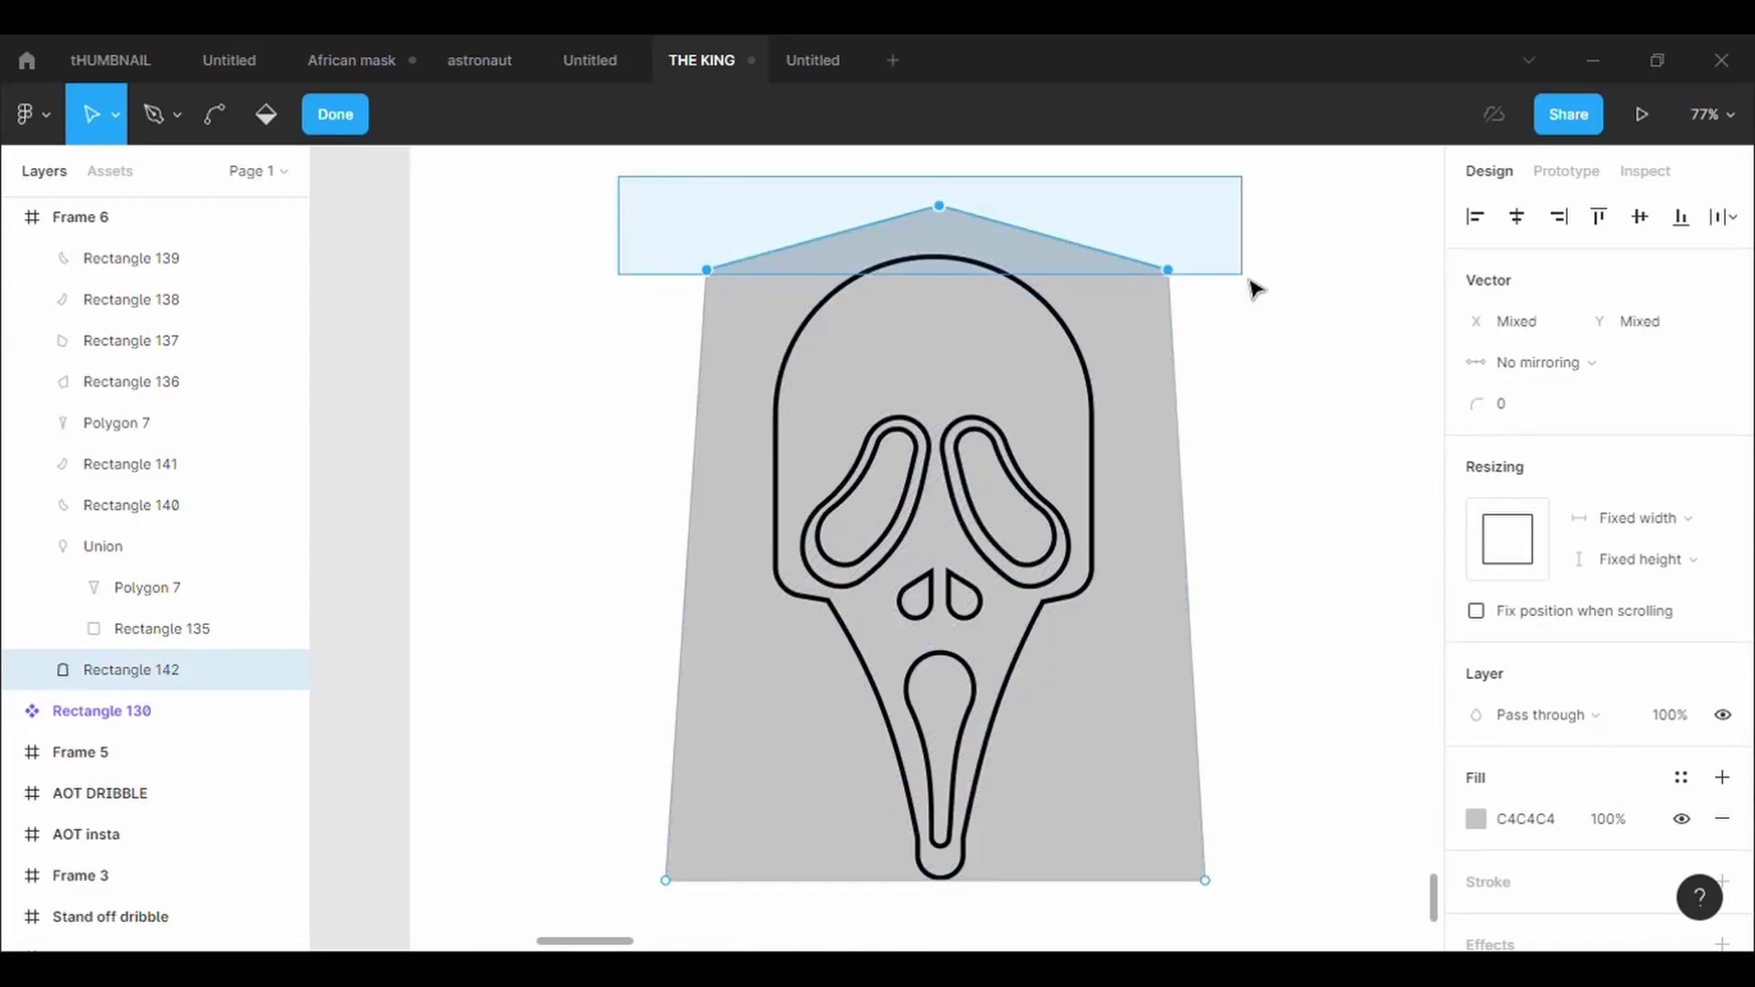
click(1563, 413)
text(500)
key(Return)
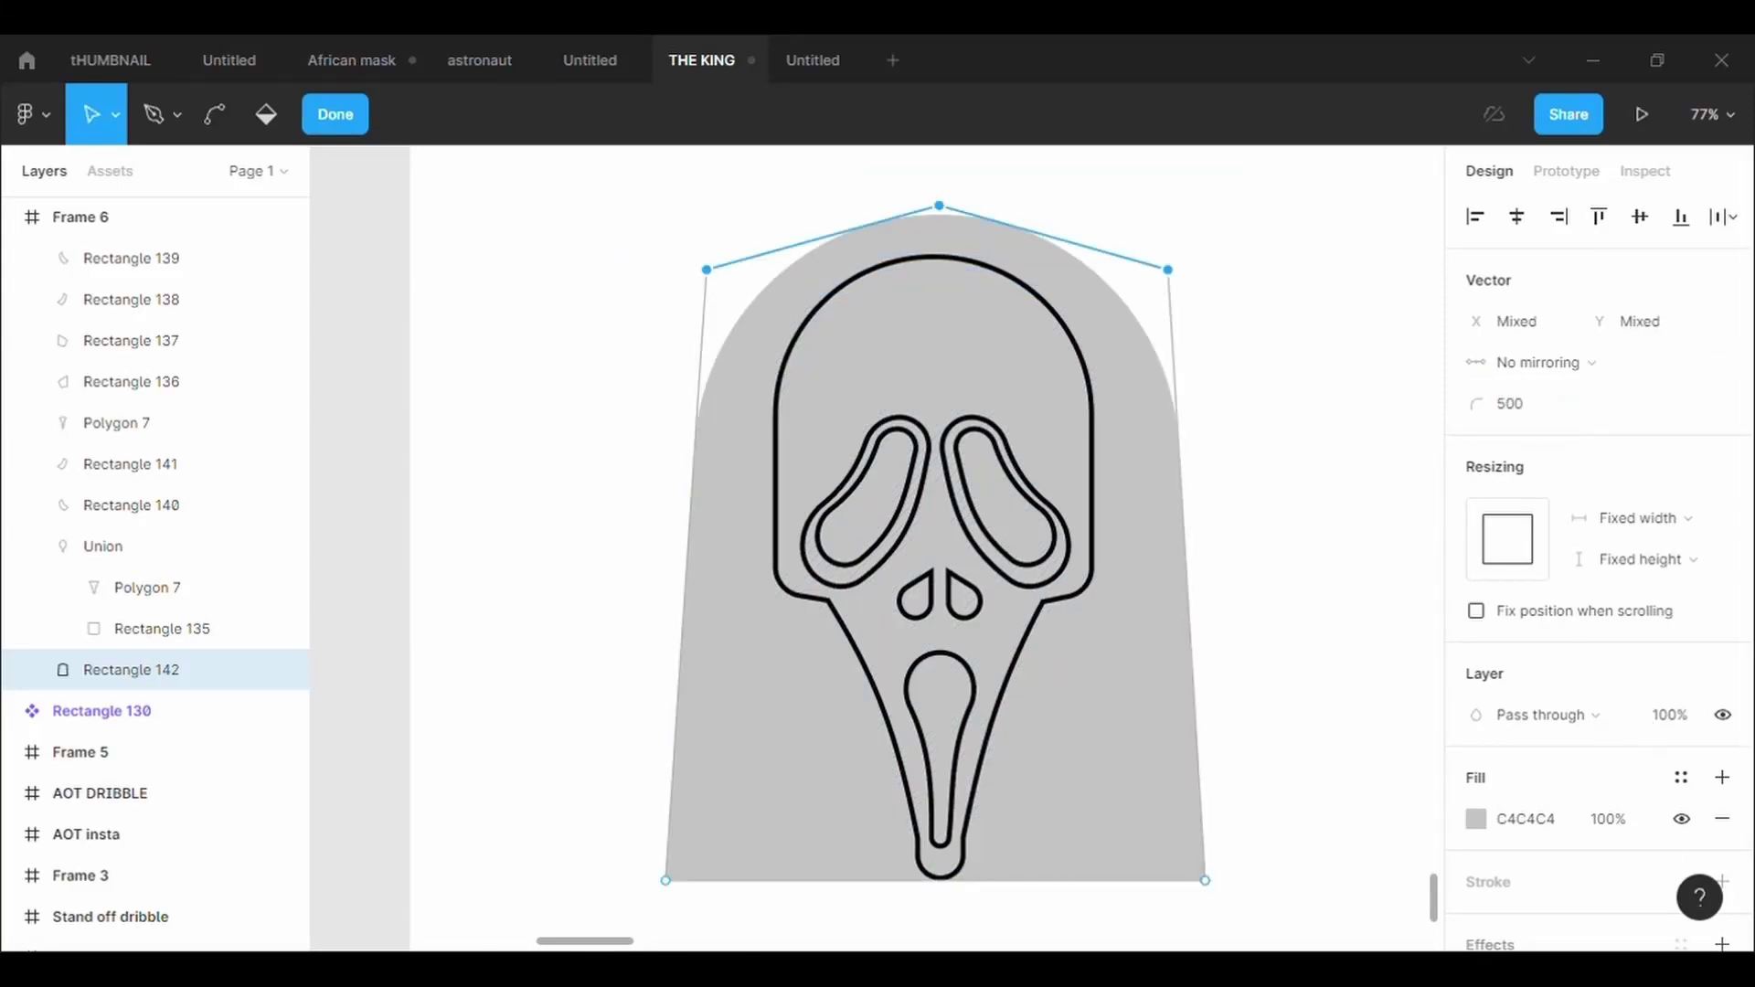
scroll(1526, 910, down, 2)
click(1531, 877)
text(5)
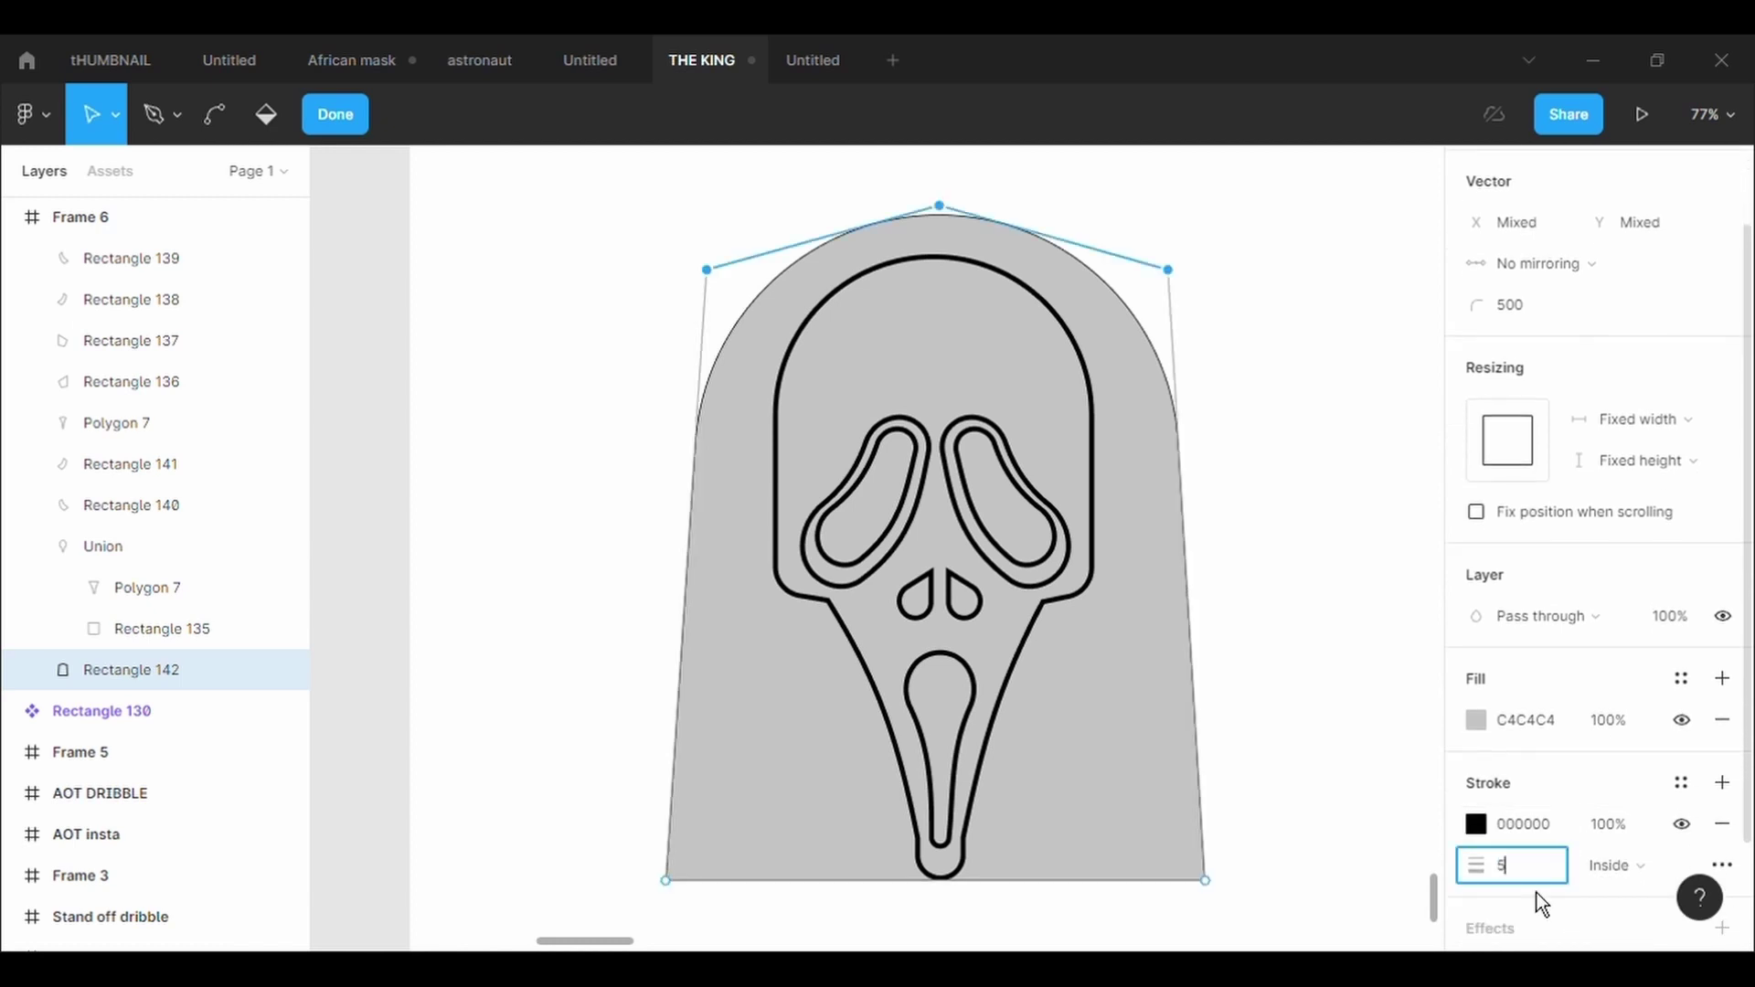
key(Return)
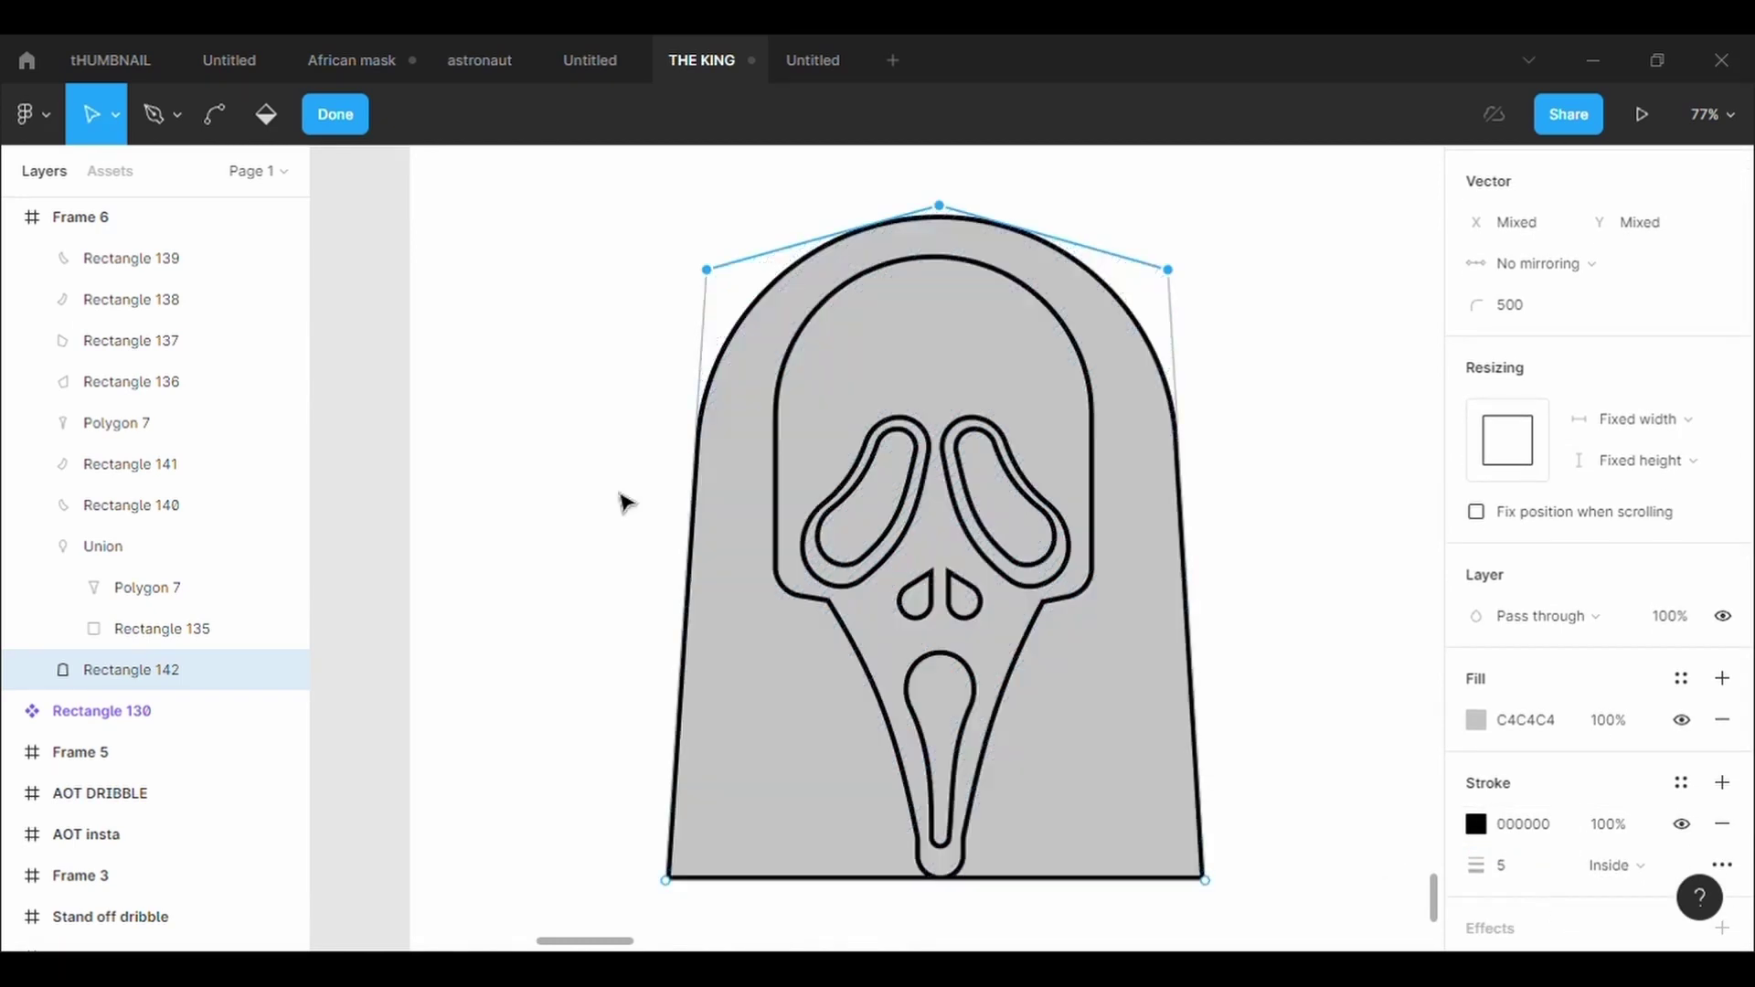
Push new side points outward, pull the top corners inward, and bend the upper shroud edges into curves
mouse_move(688, 590)
mouse_down()
mouse_move(627, 589)
mouse_move(627, 605)
mouse_up()
drag(709, 273, 744, 285)
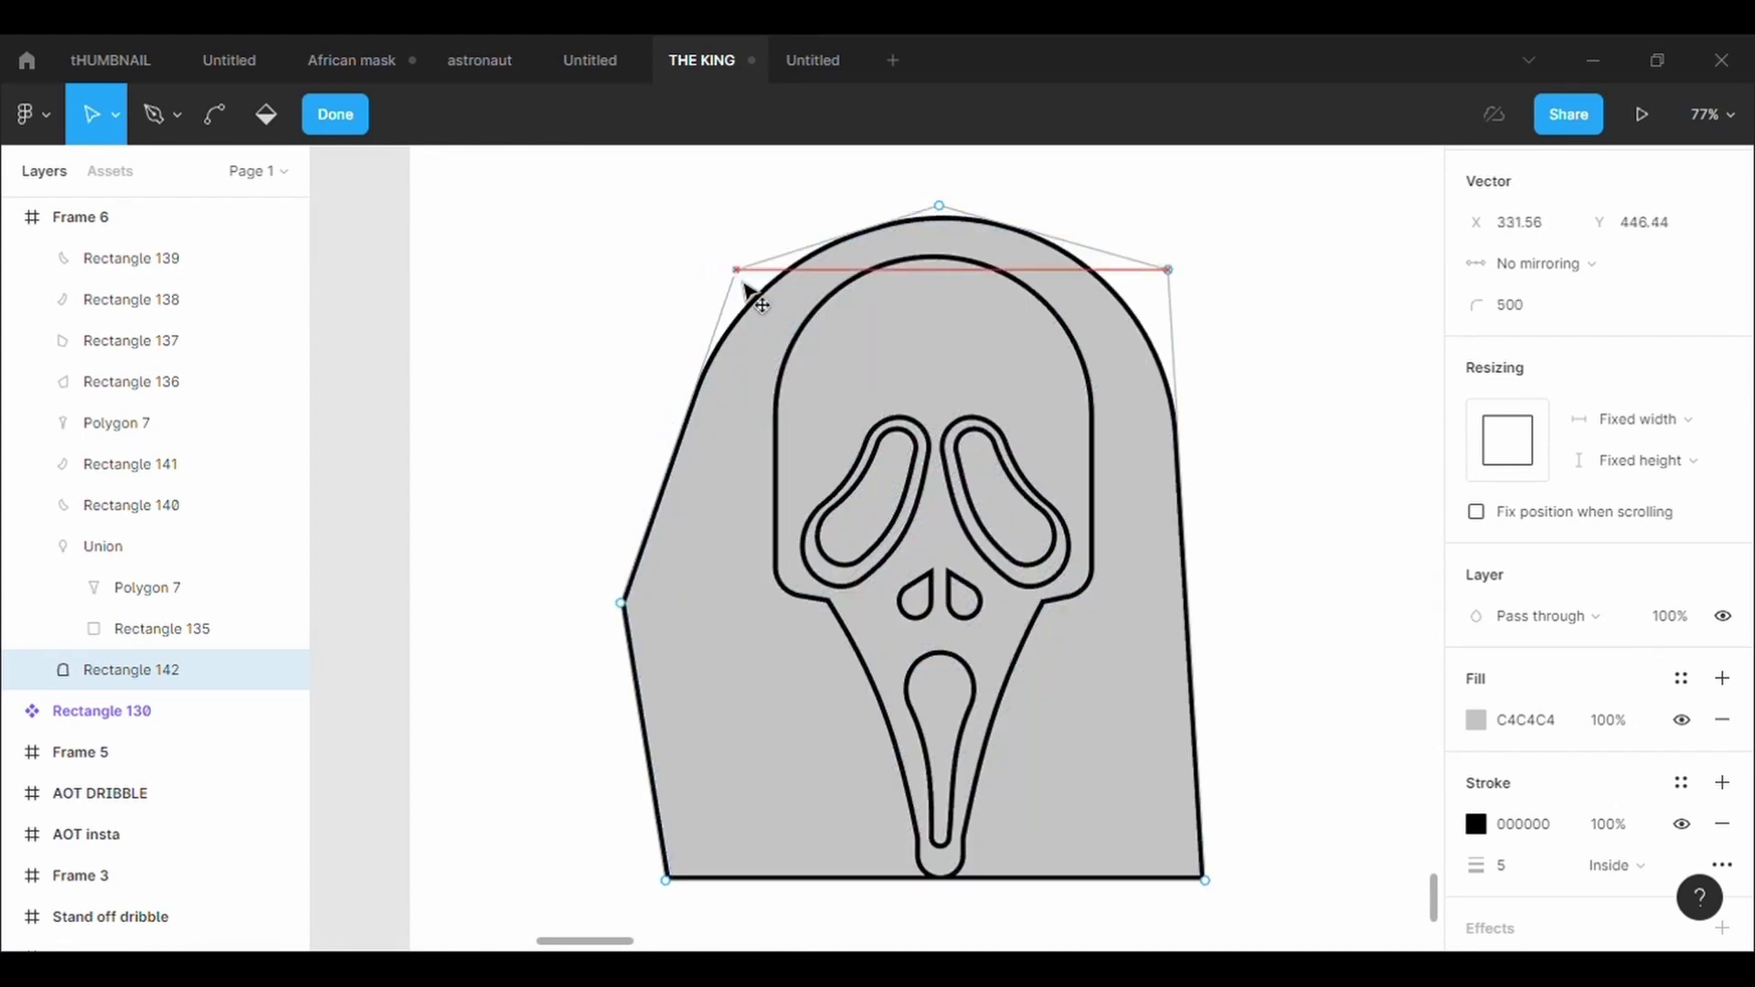
drag(1201, 606, 1246, 610)
drag(1171, 279, 1127, 280)
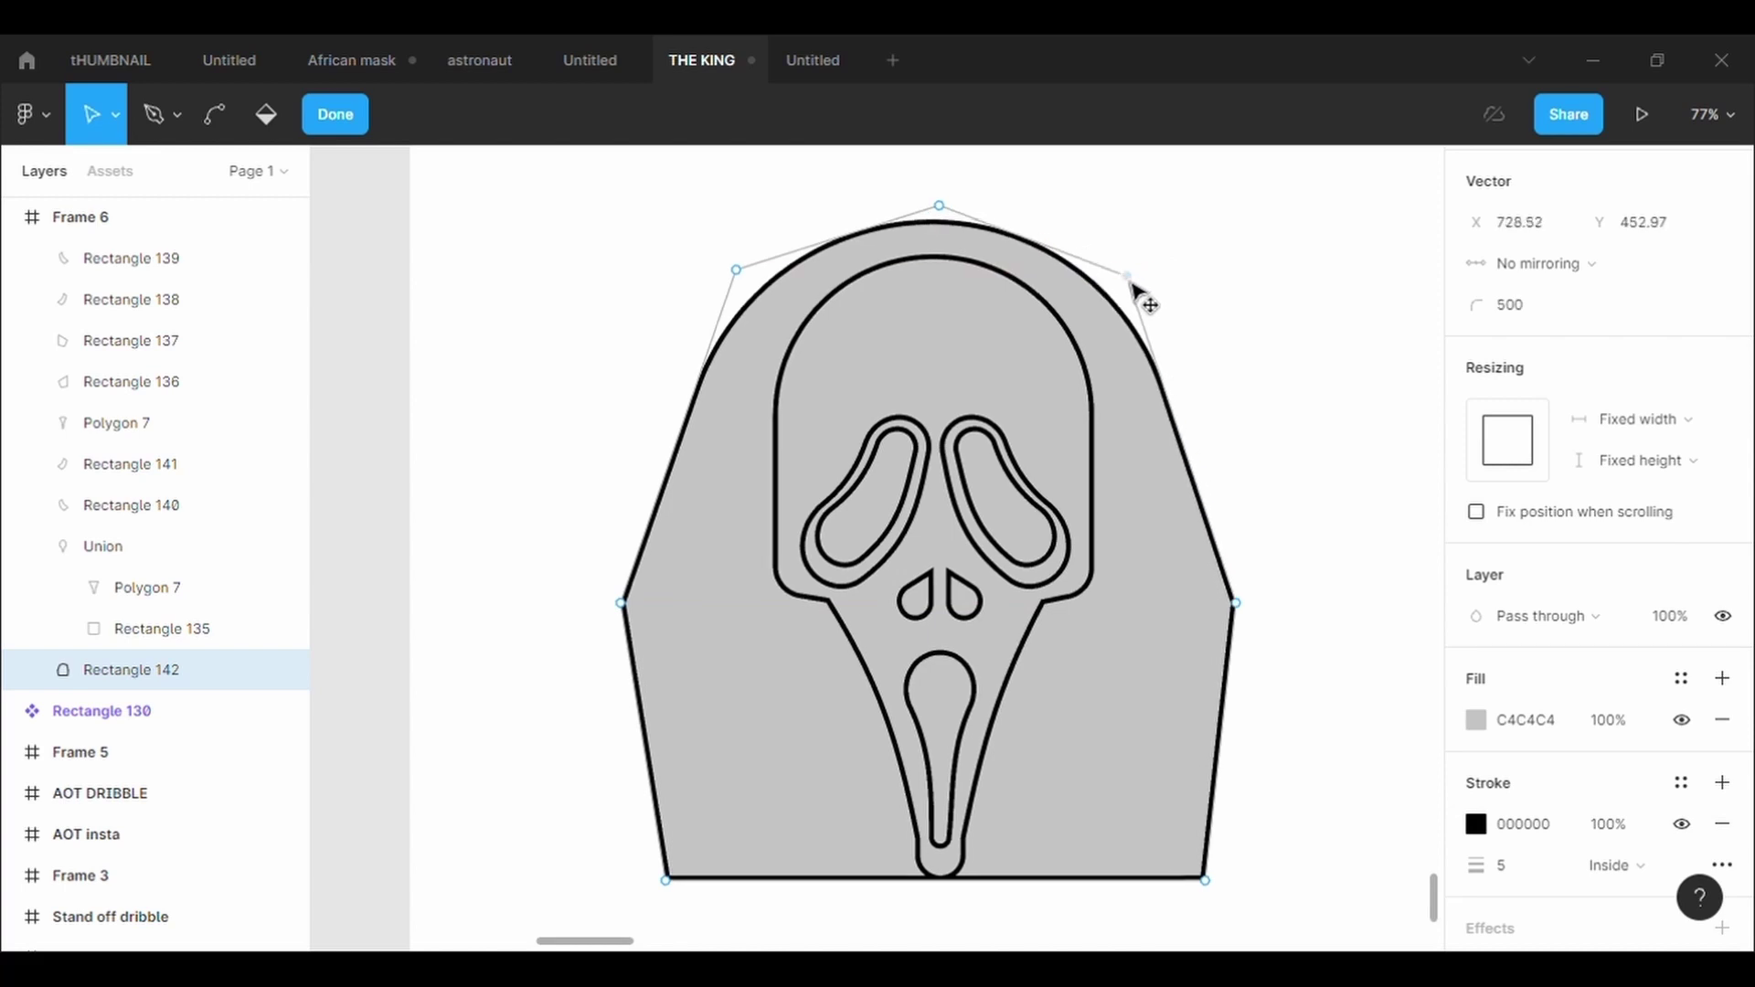
click(215, 114)
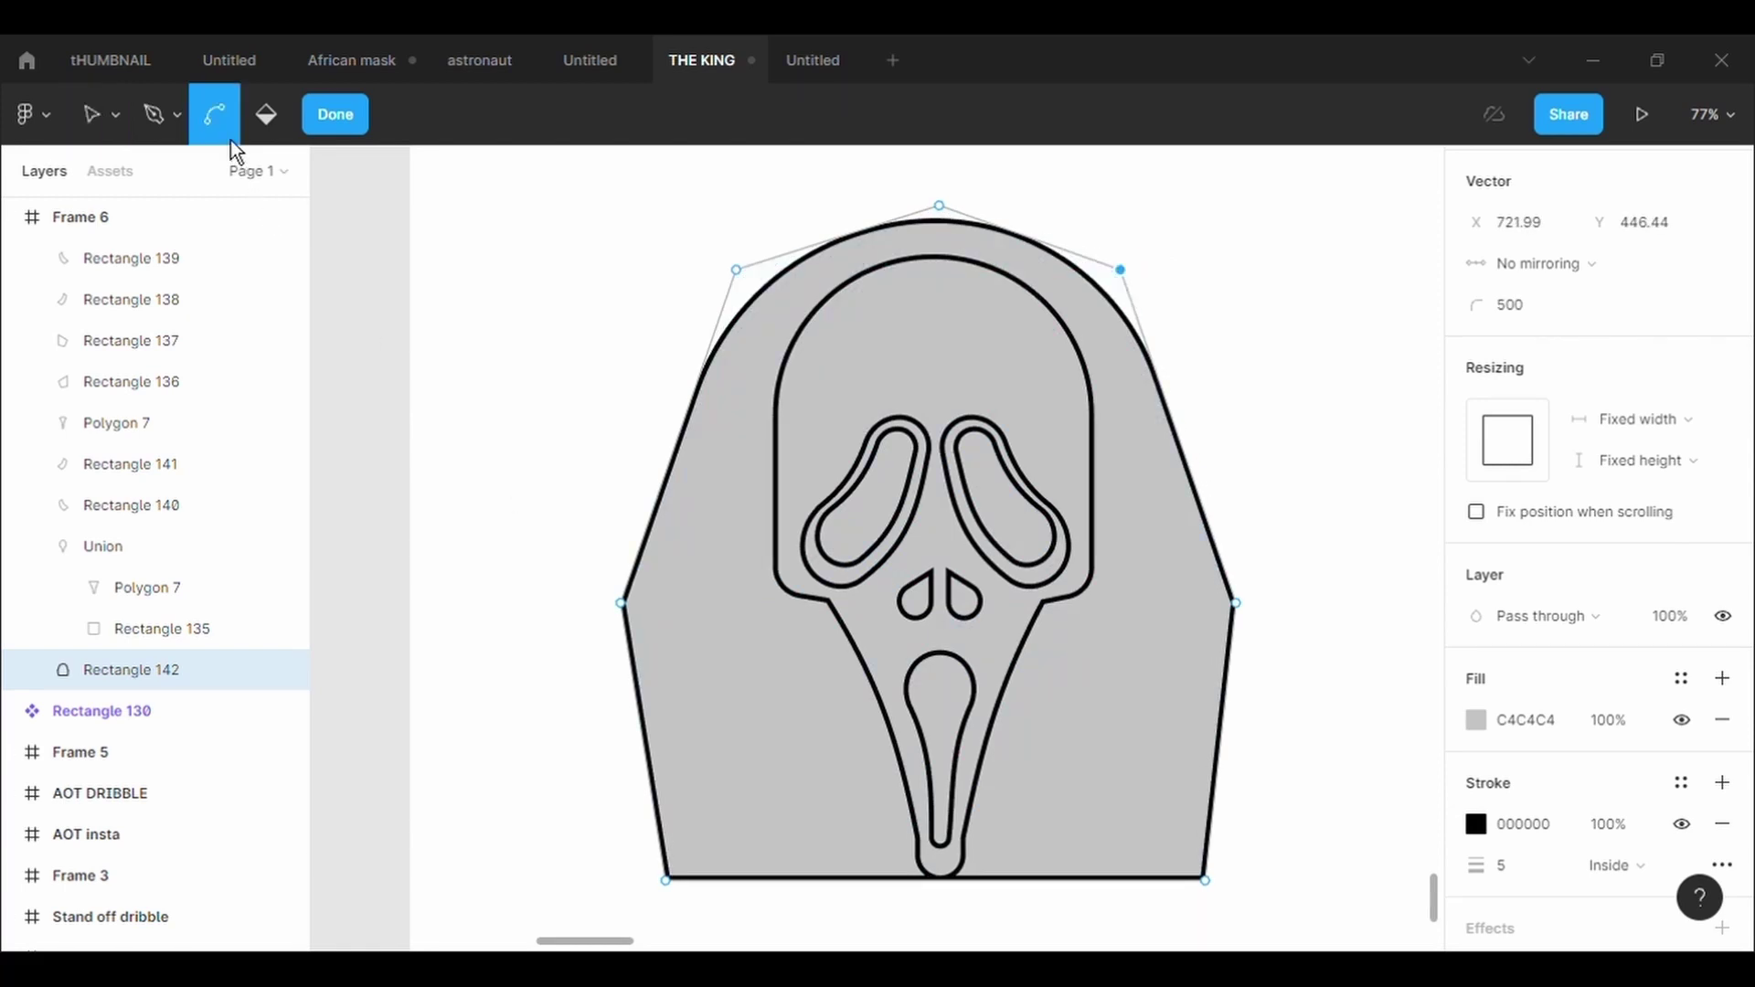
drag(662, 501, 704, 501)
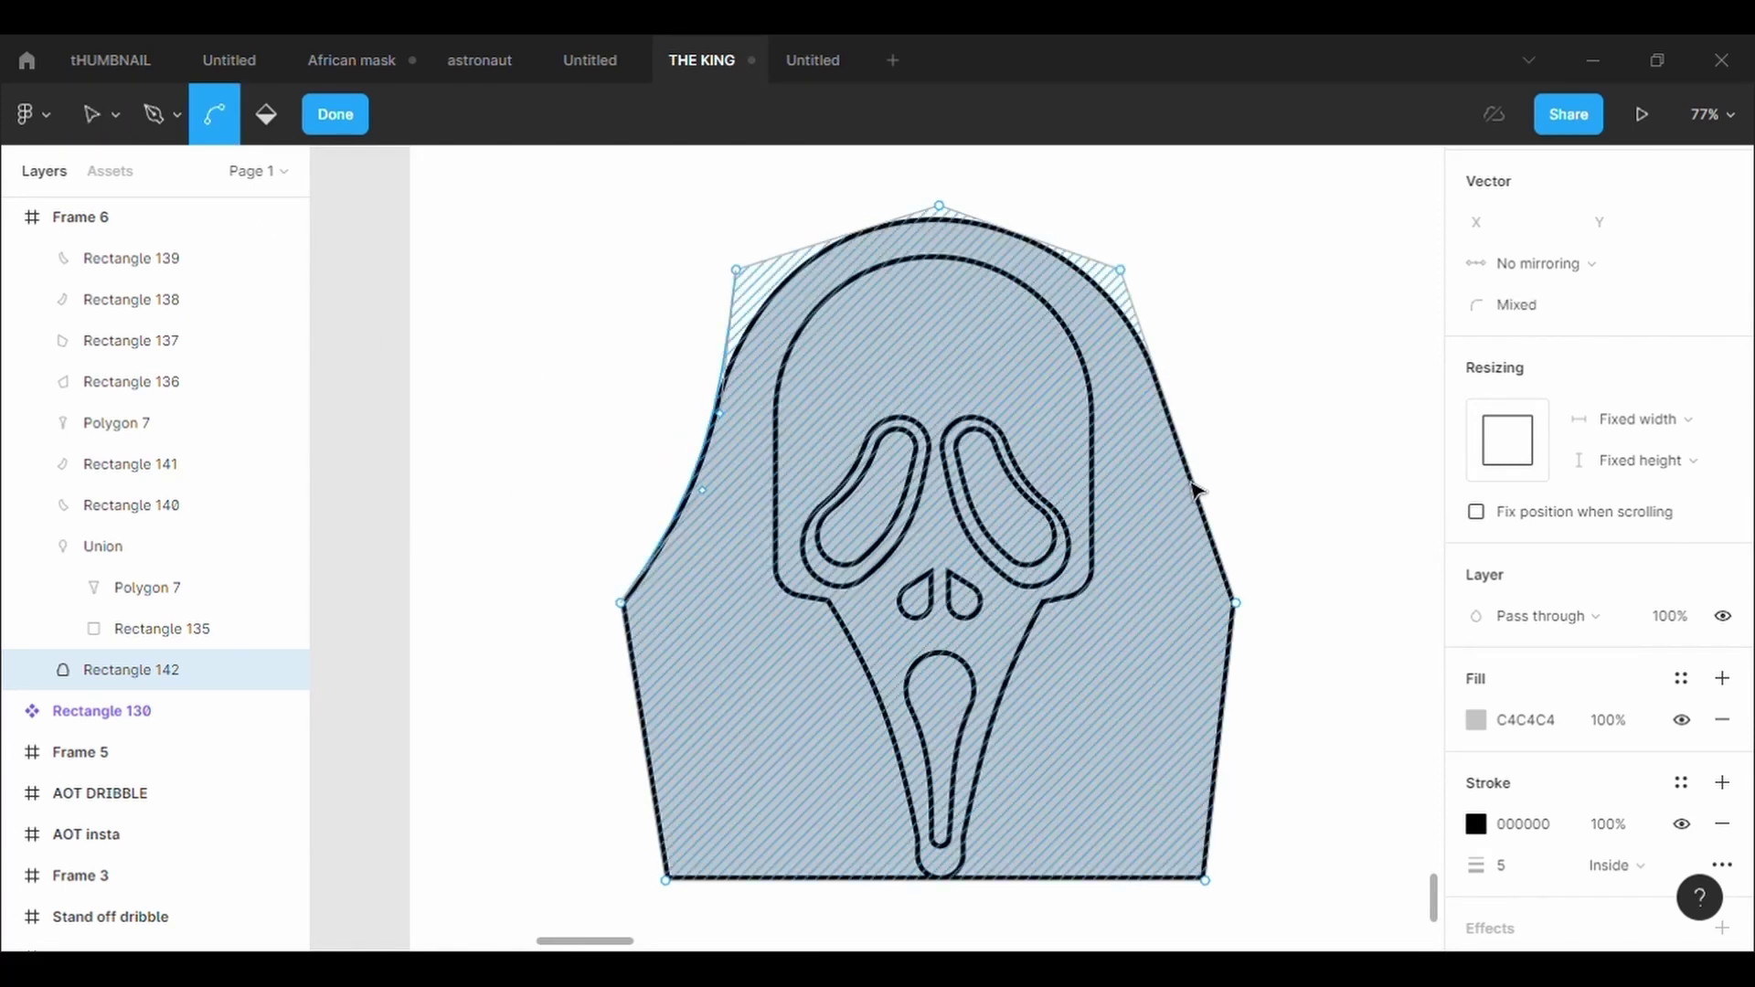
drag(1194, 491, 1186, 508)
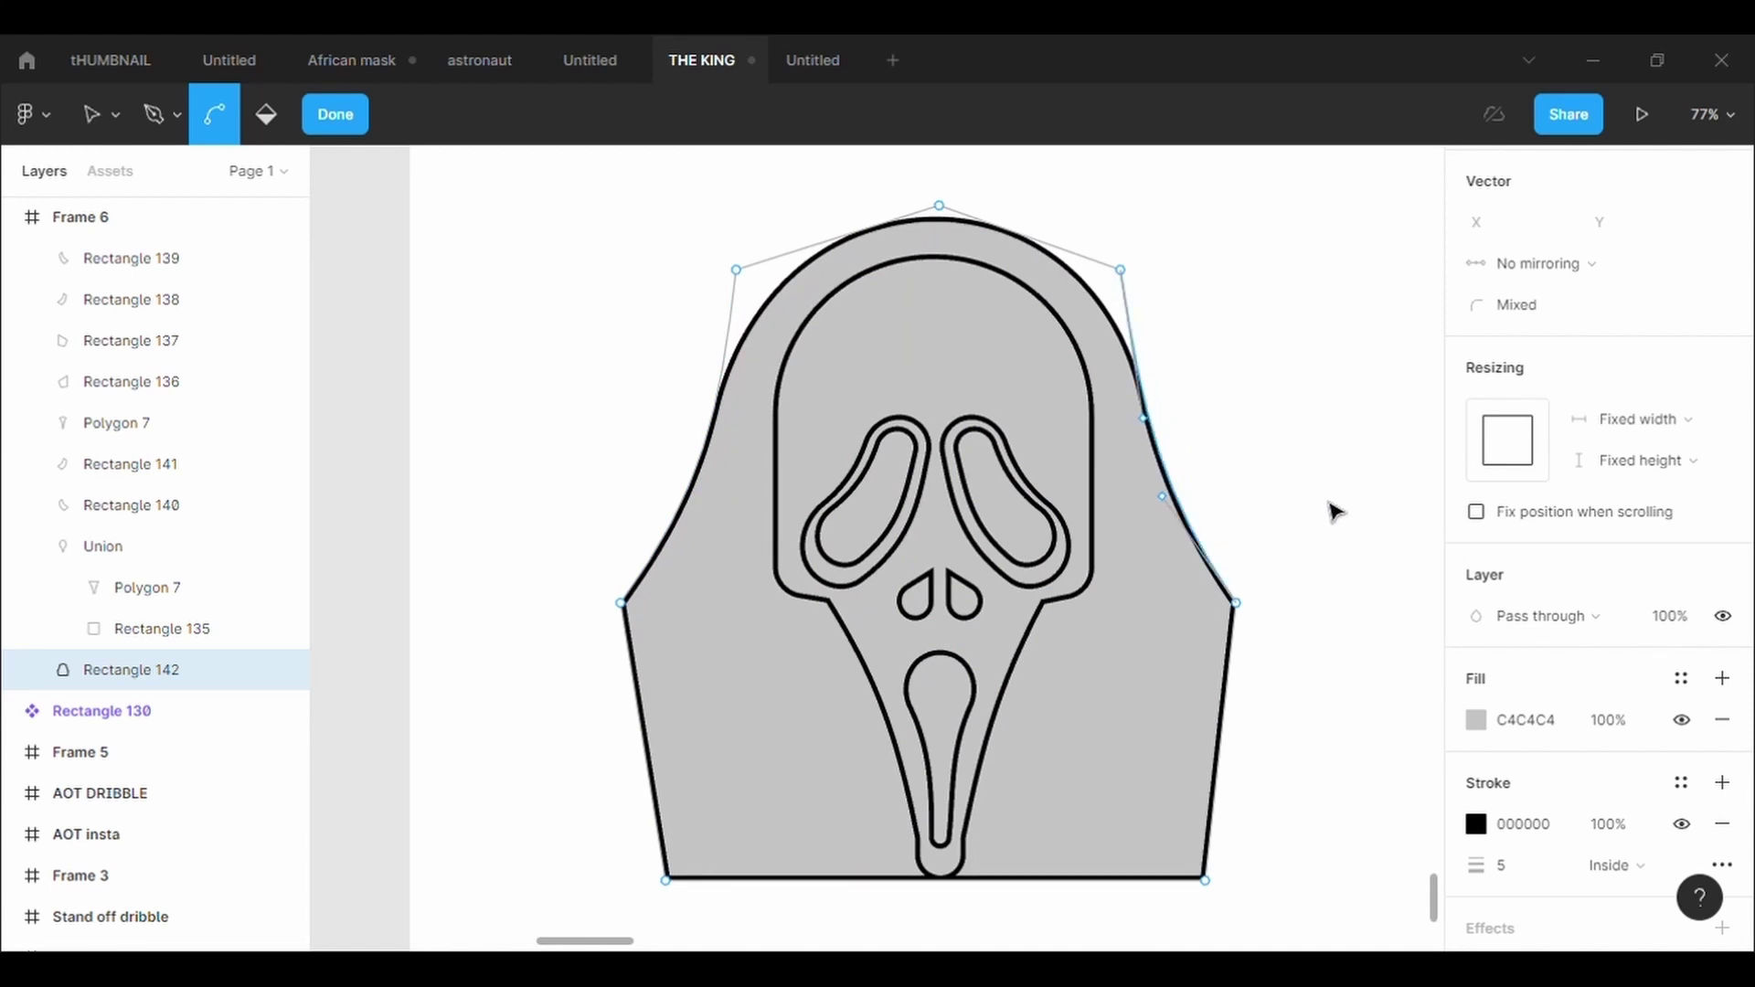
key(Escape)
Round the left shoulder point to radius 10 and the right shoulder point to 100
scroll(1334, 512, down, 3)
double_click(864, 155)
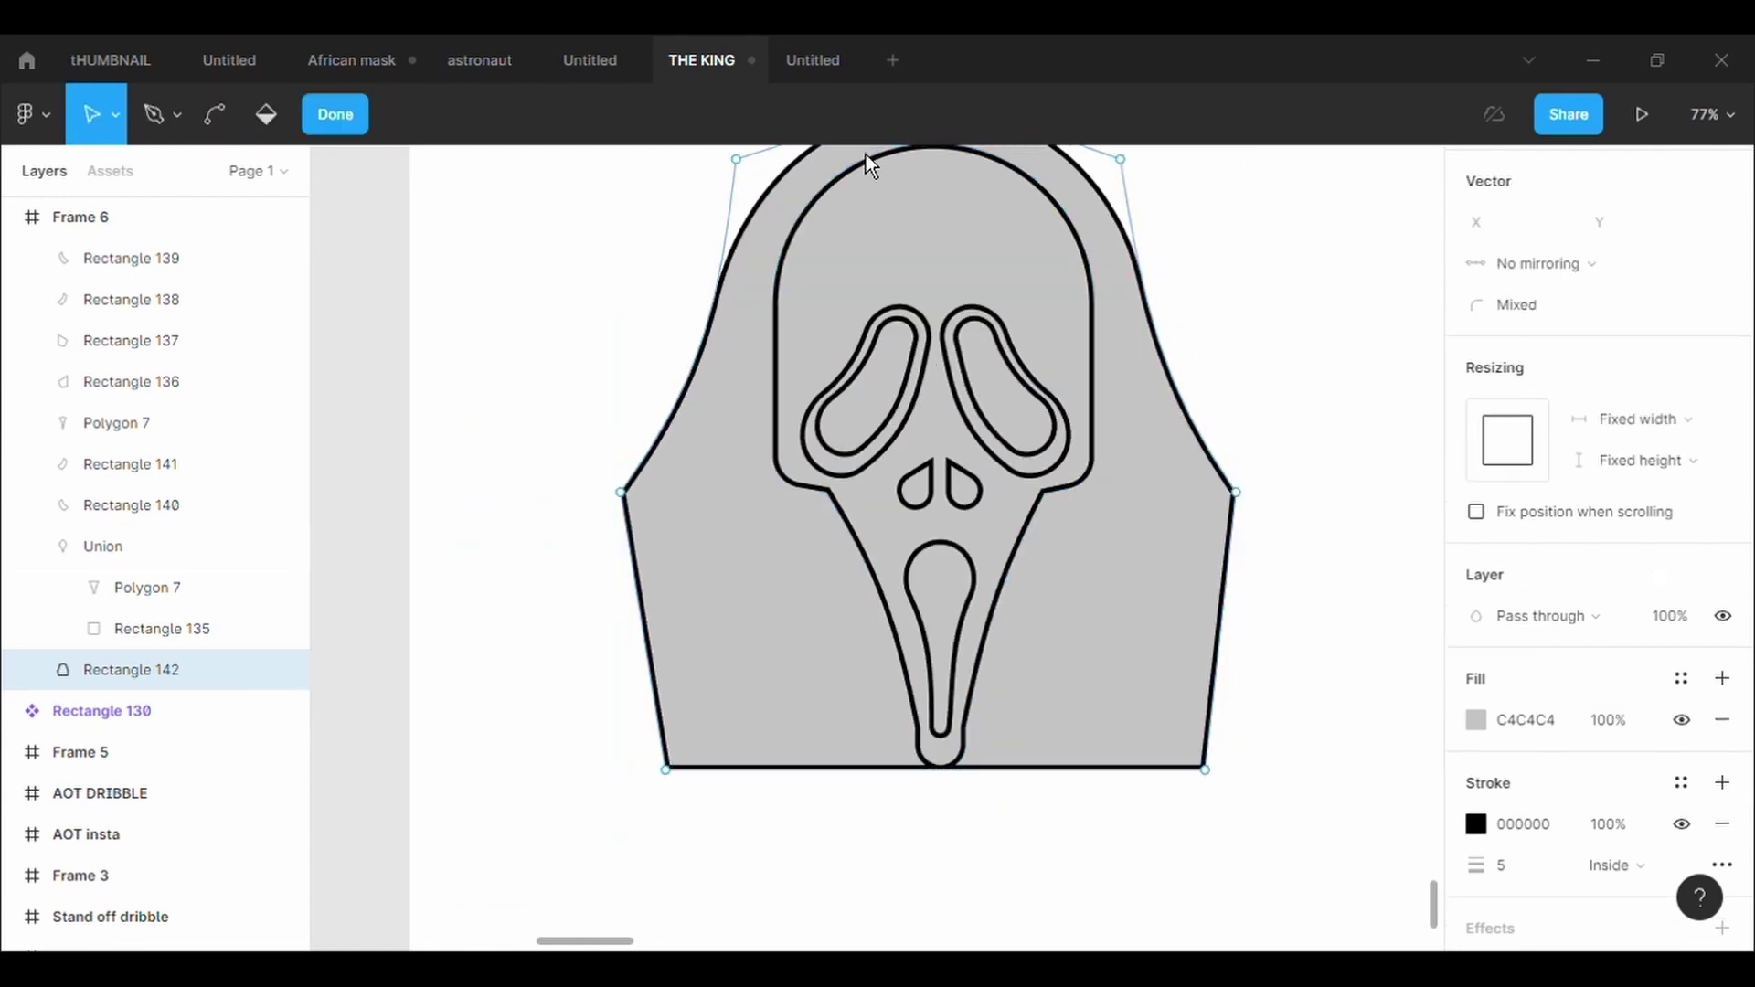
click(621, 492)
click(1543, 315)
text(10)
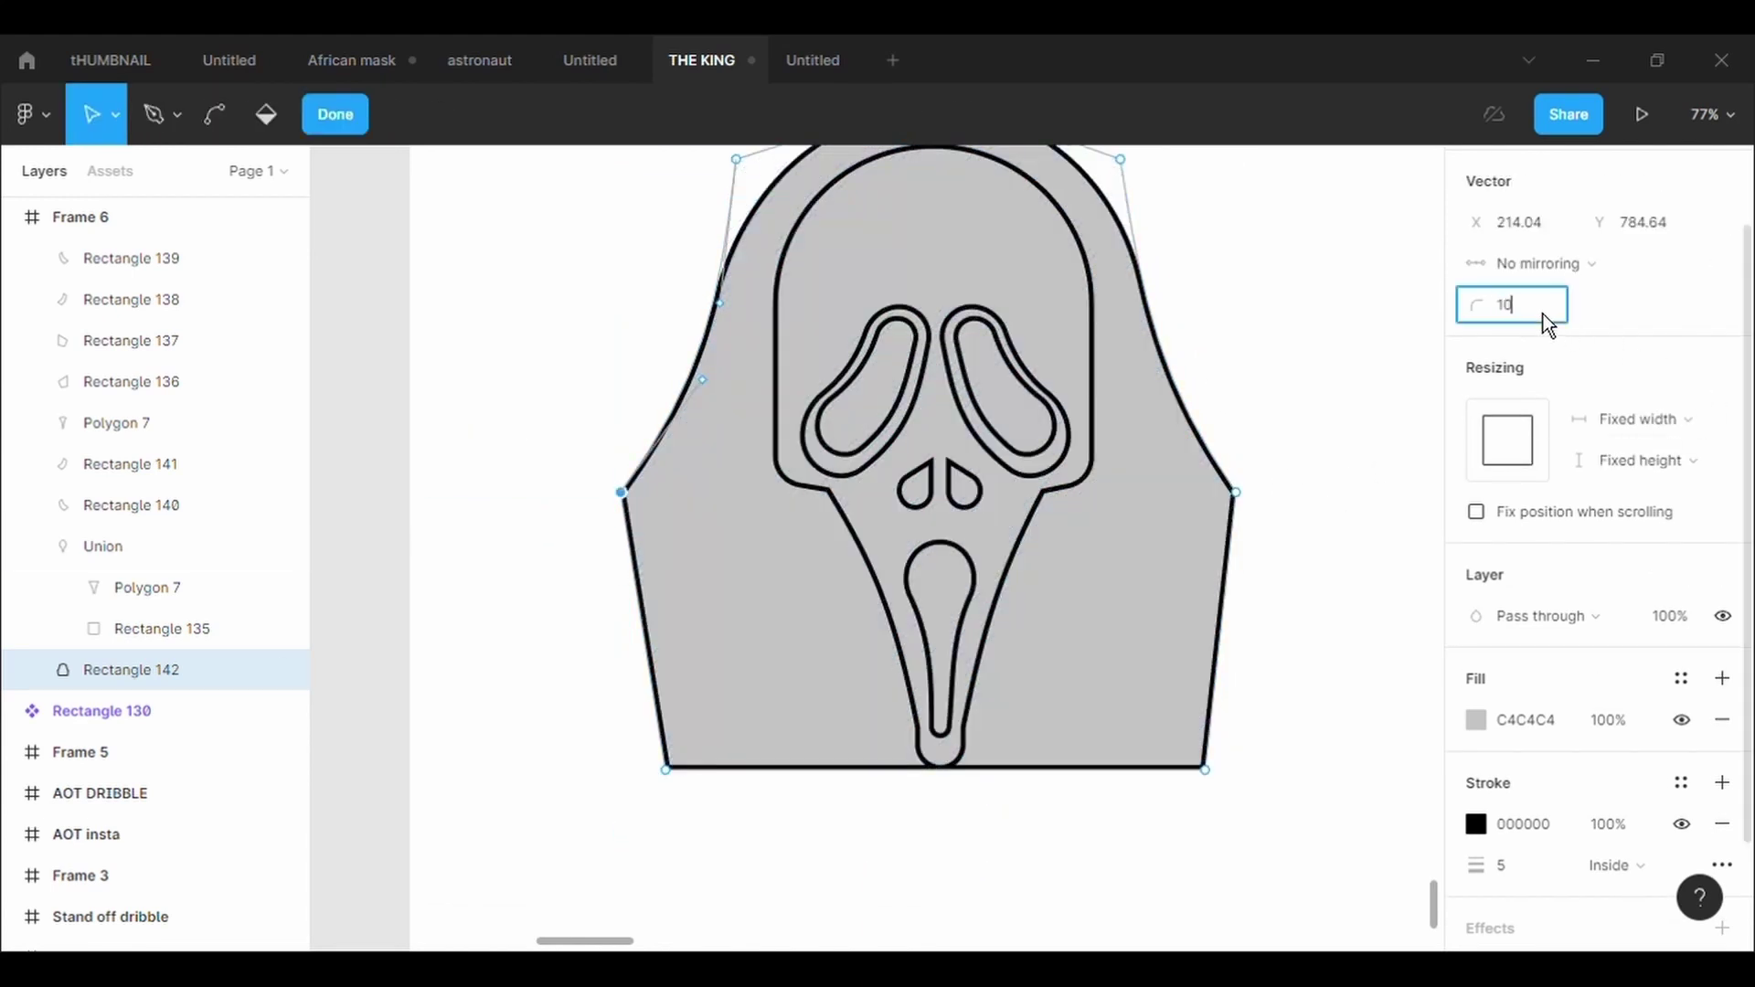
key(Return)
click(1235, 492)
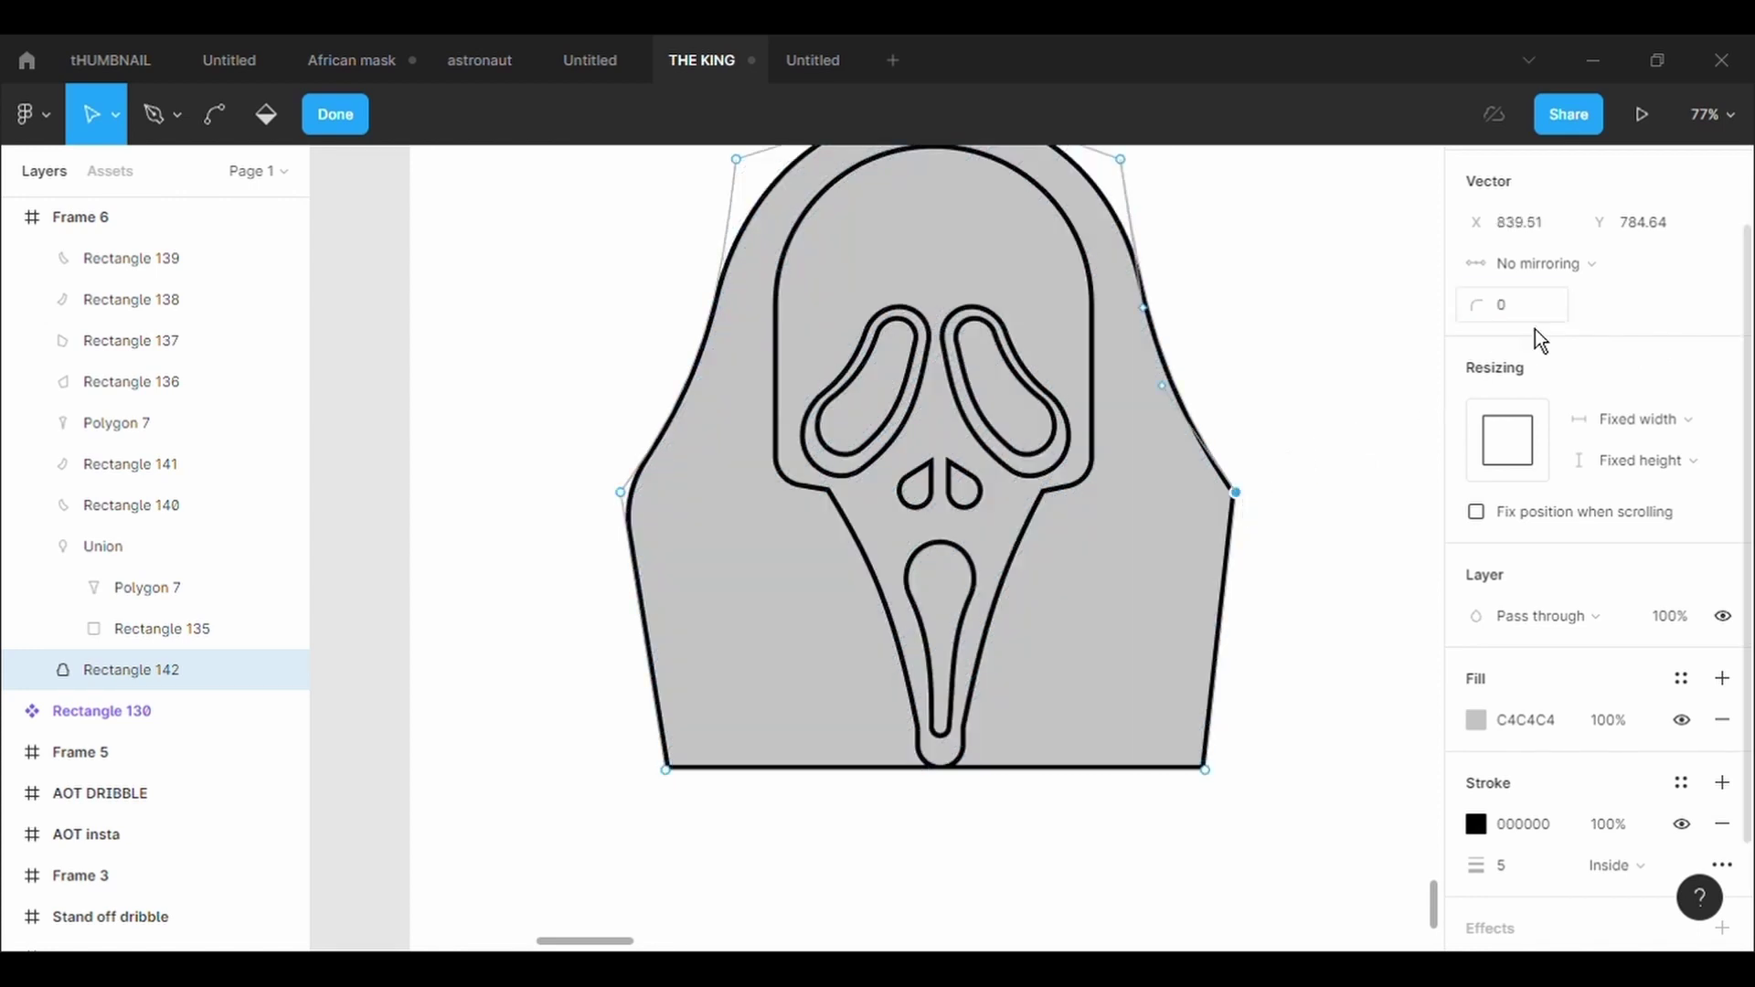
text(500)
key(Return)
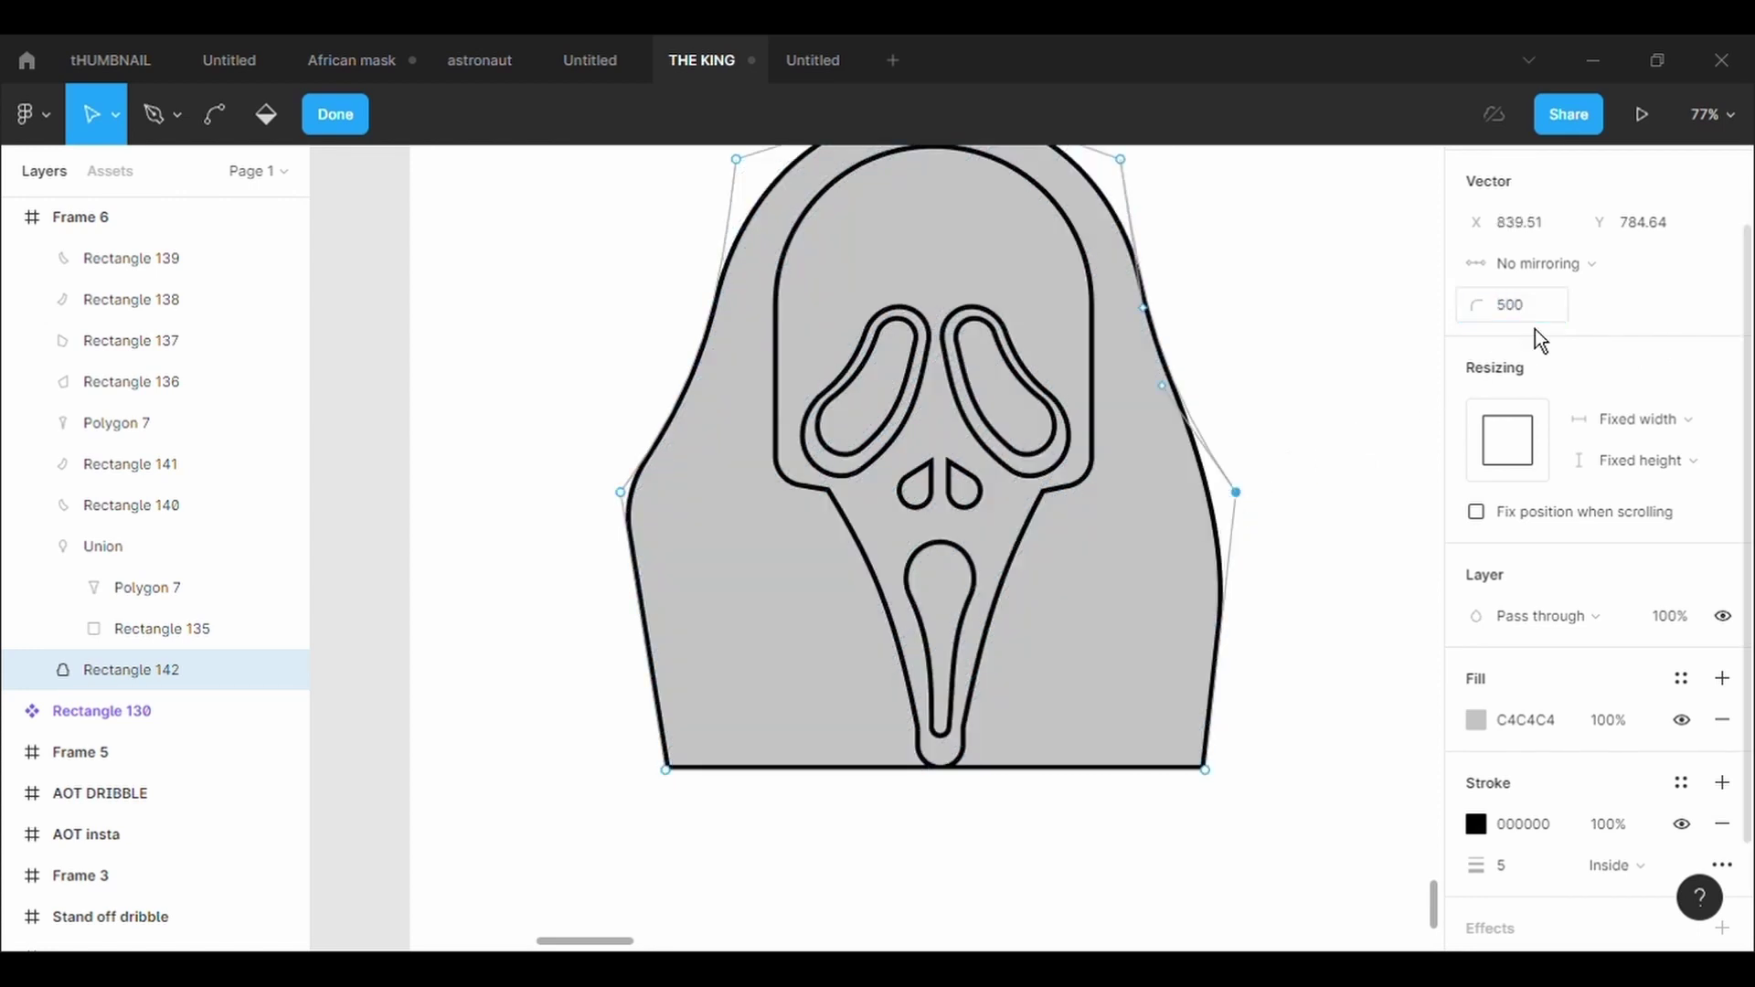
click(1532, 321)
text(00)
key(Return)
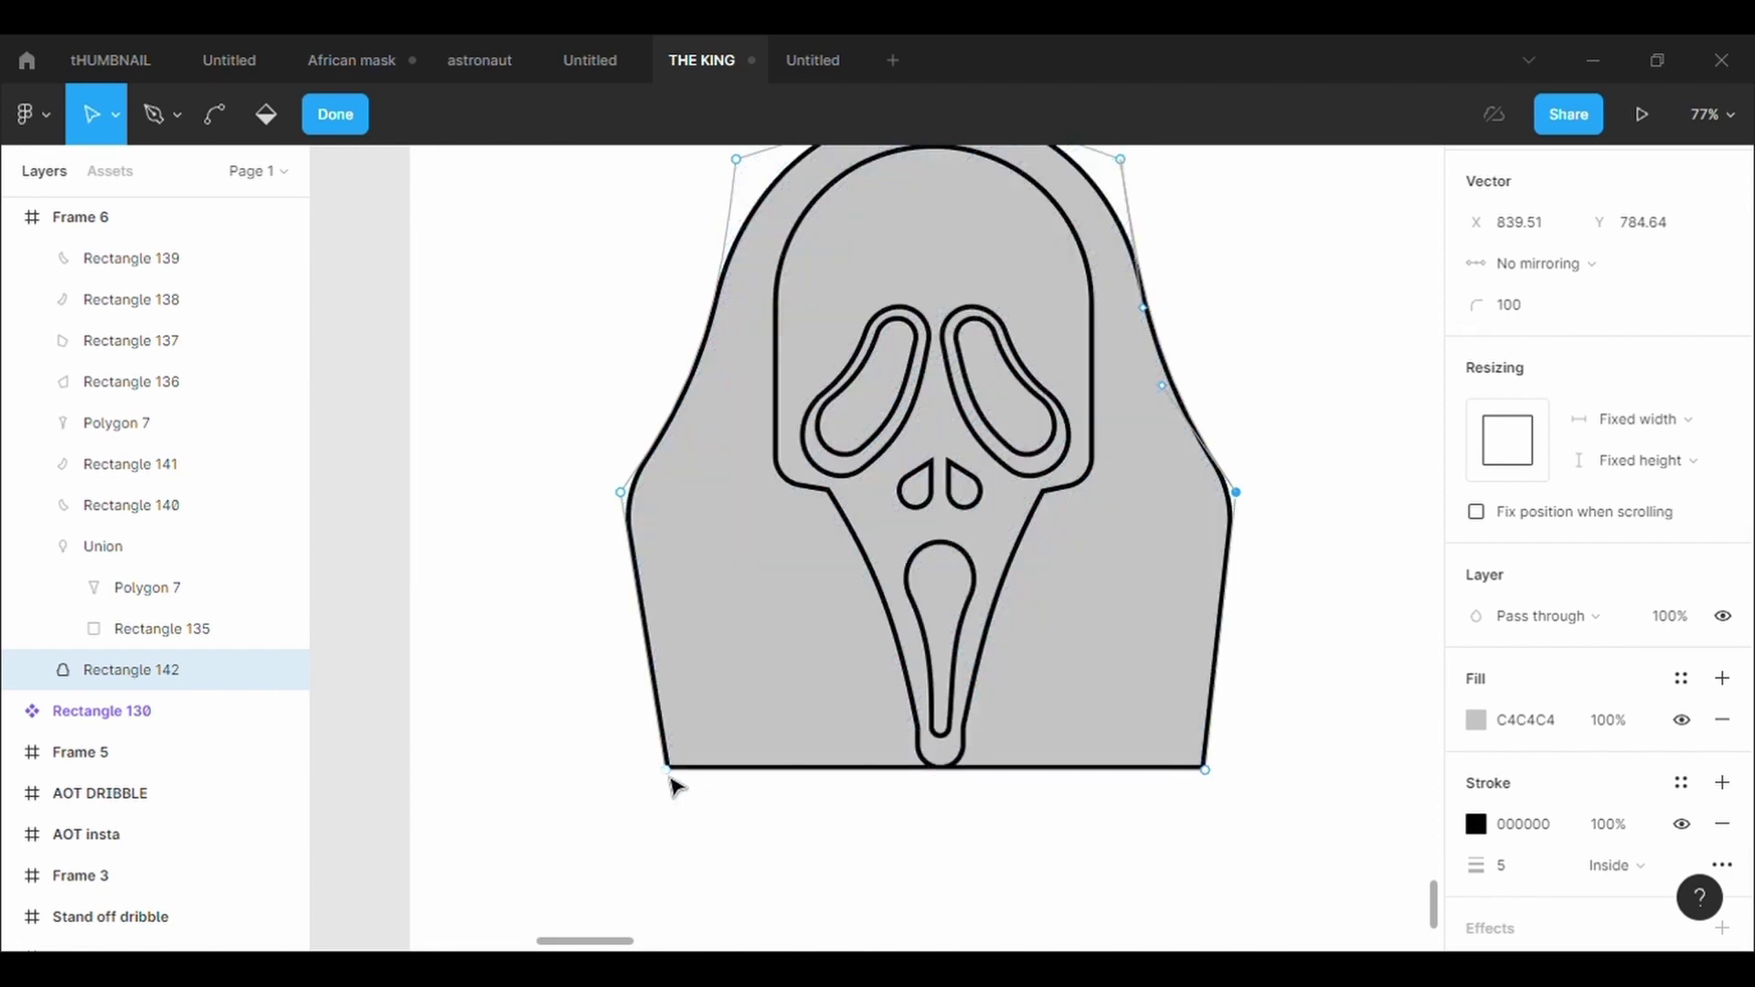
Pull the shroud's bottom-left and bottom-right corners inward toward the centre
drag(668, 771, 871, 834)
drag(1206, 772, 1010, 852)
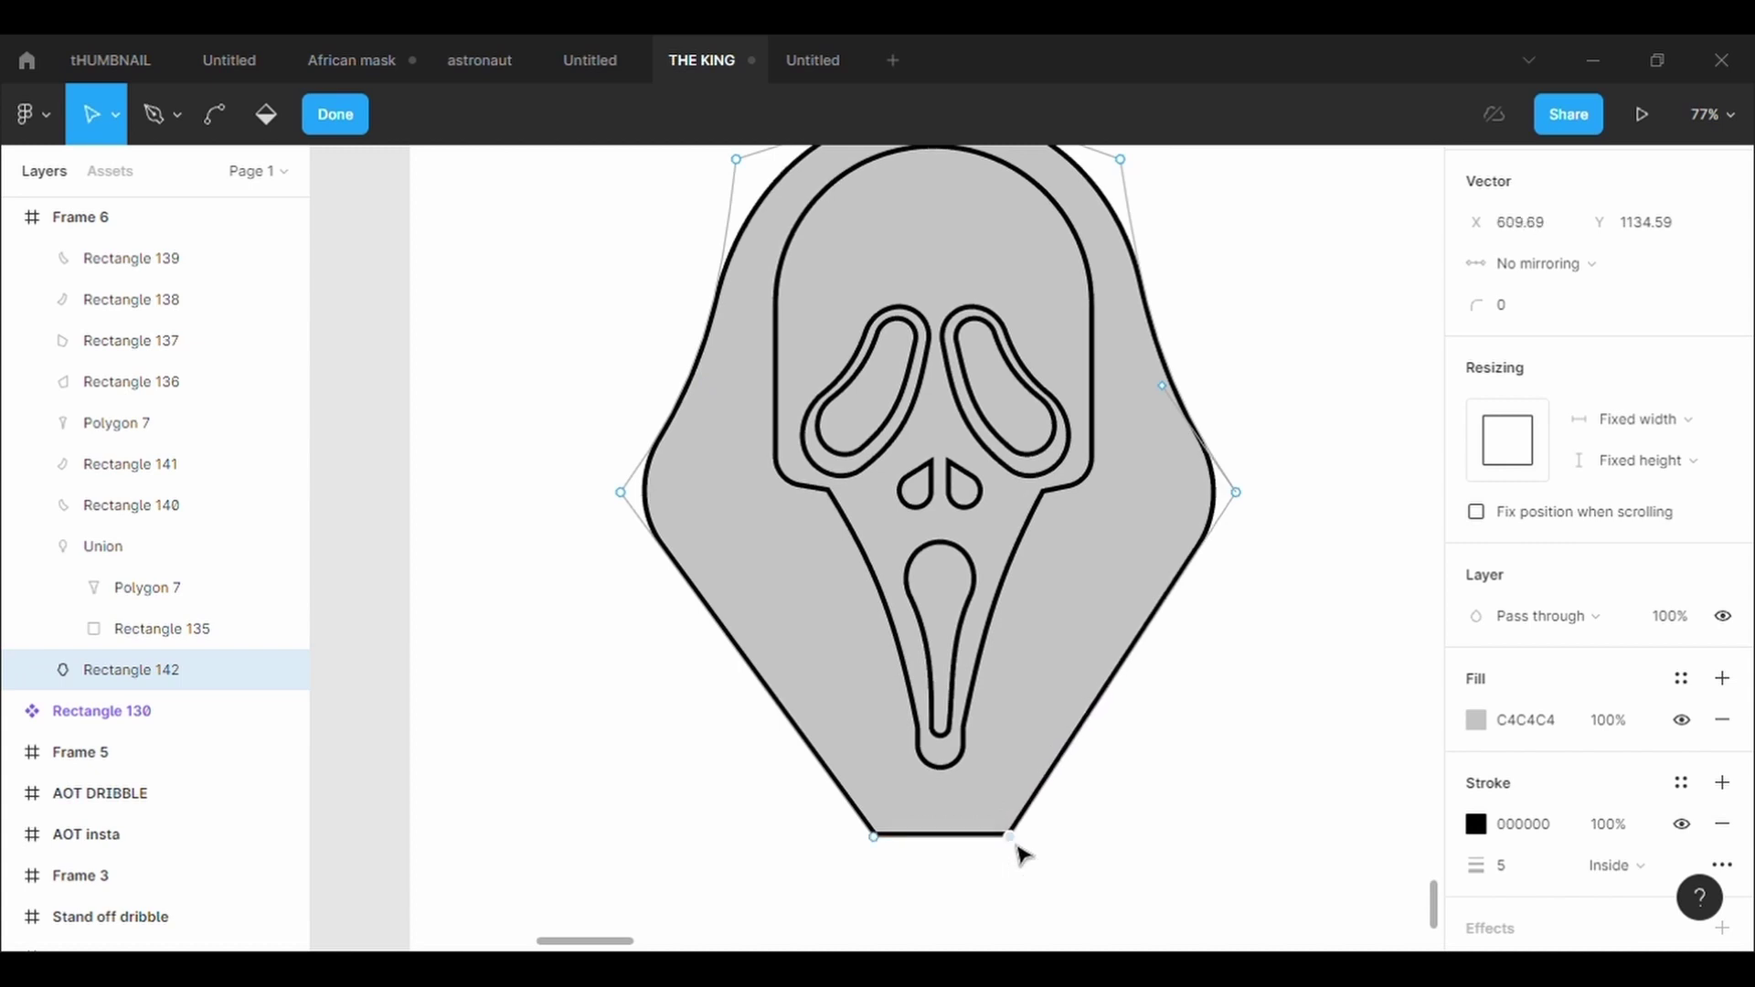
ctrl+scroll(1022, 855, down, 1)
ctrl+scroll(1022, 854, down, 1)
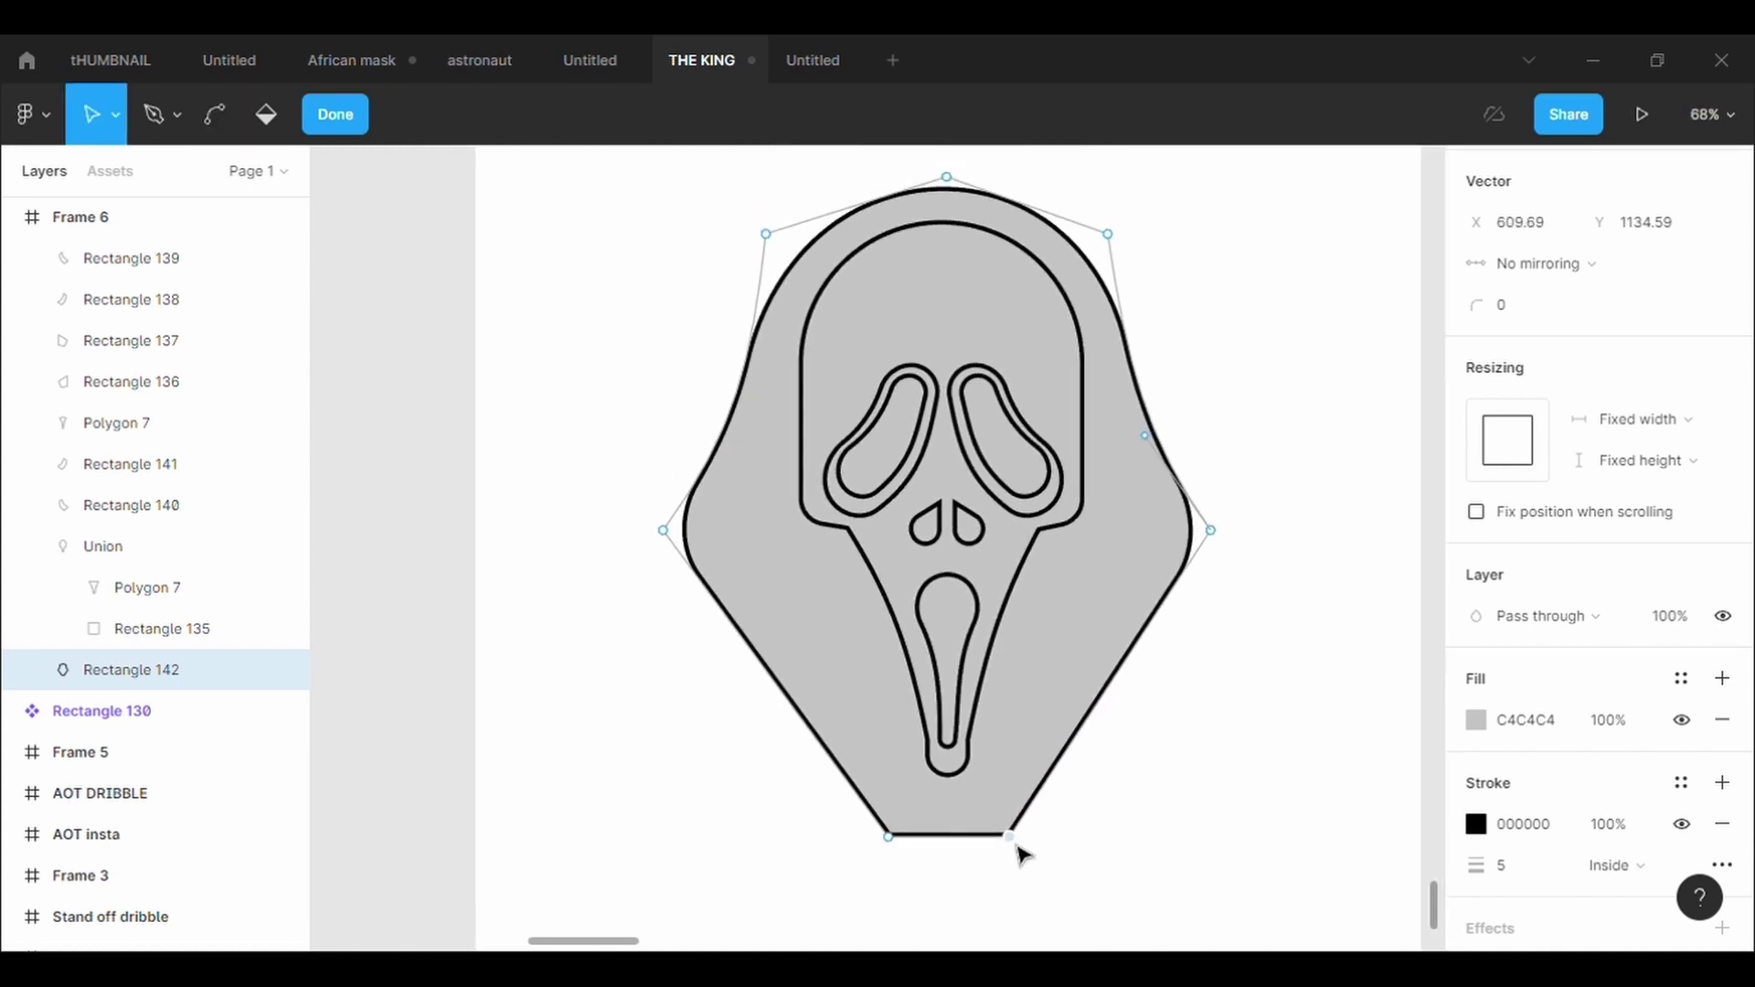
click(1010, 838)
Add inward dent points on the lower-left and lower-right edges, rounding the left dent to 100
drag(802, 704, 831, 652)
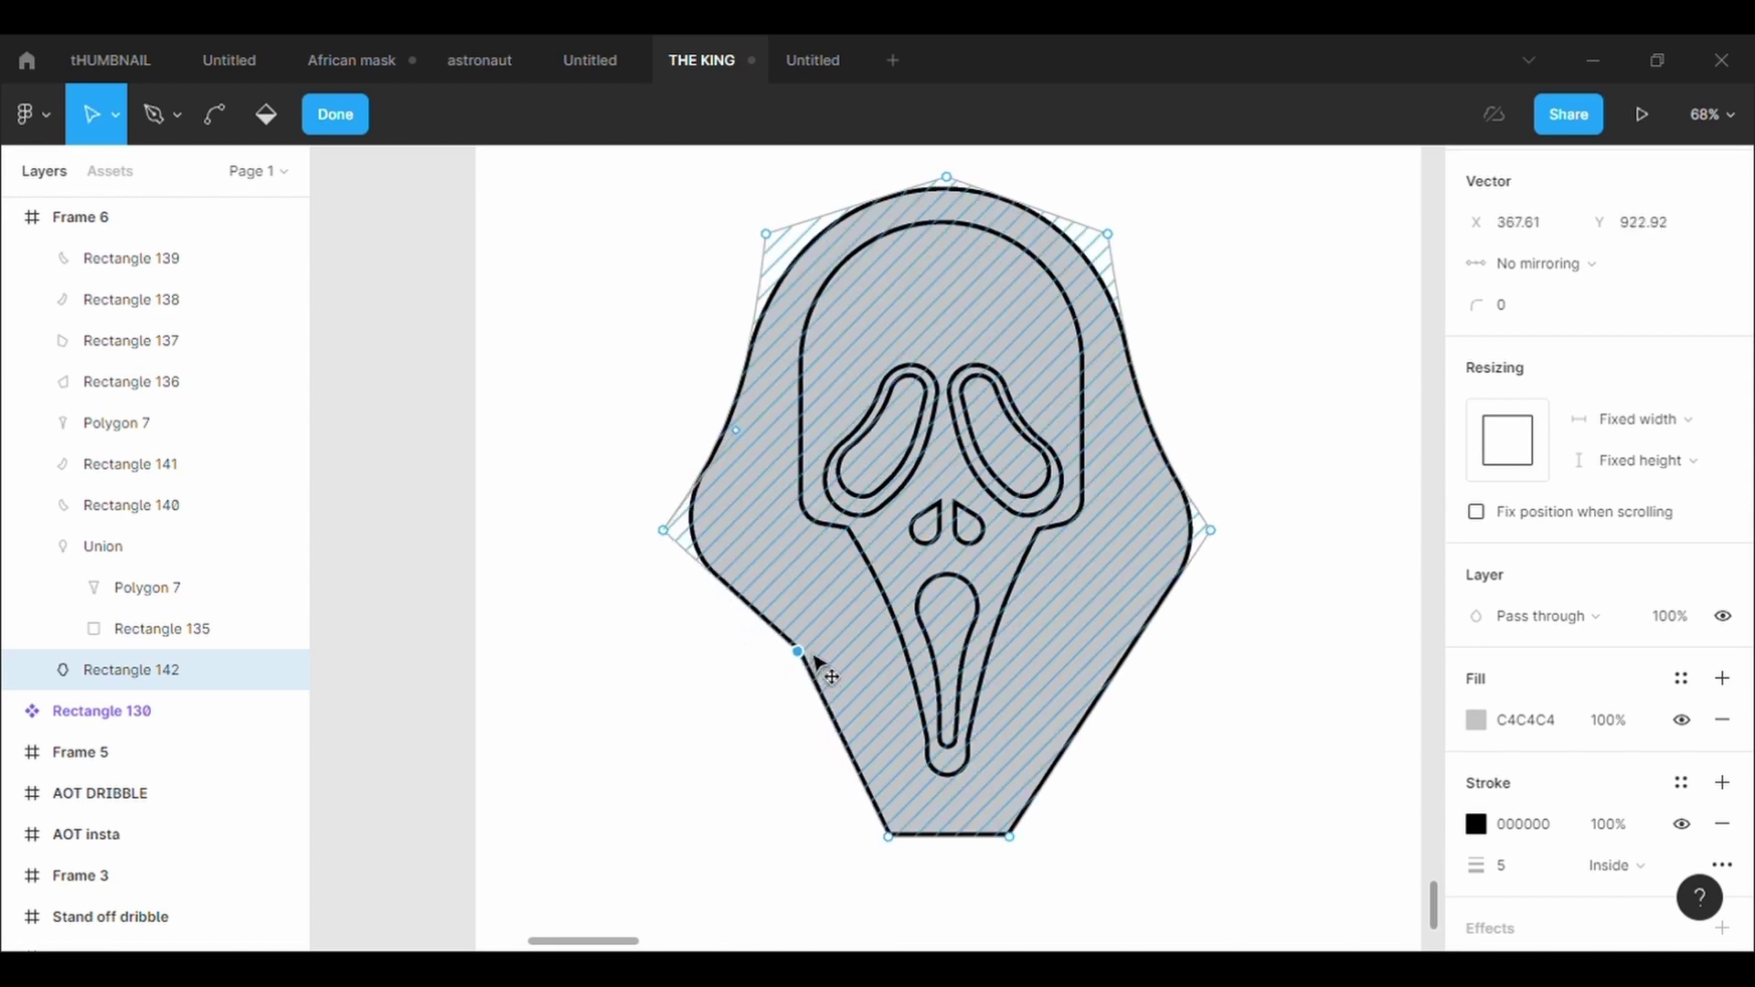
drag(1108, 692, 1082, 651)
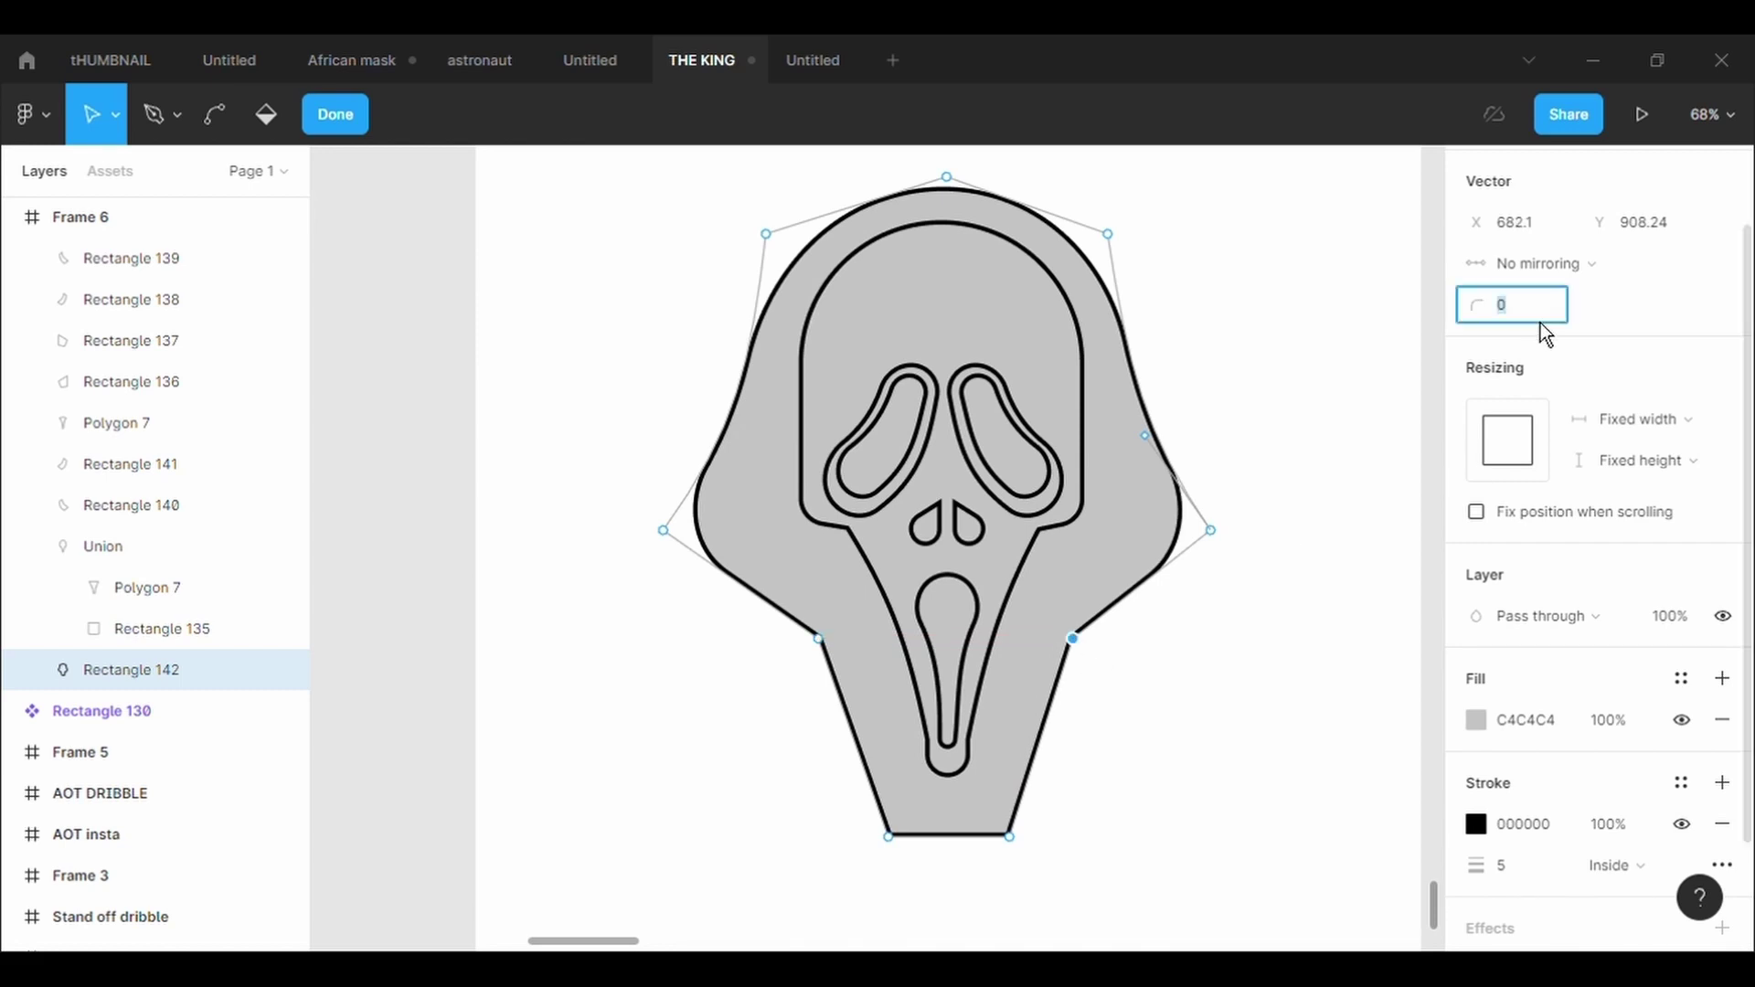
click(818, 638)
text(00)
key(Return)
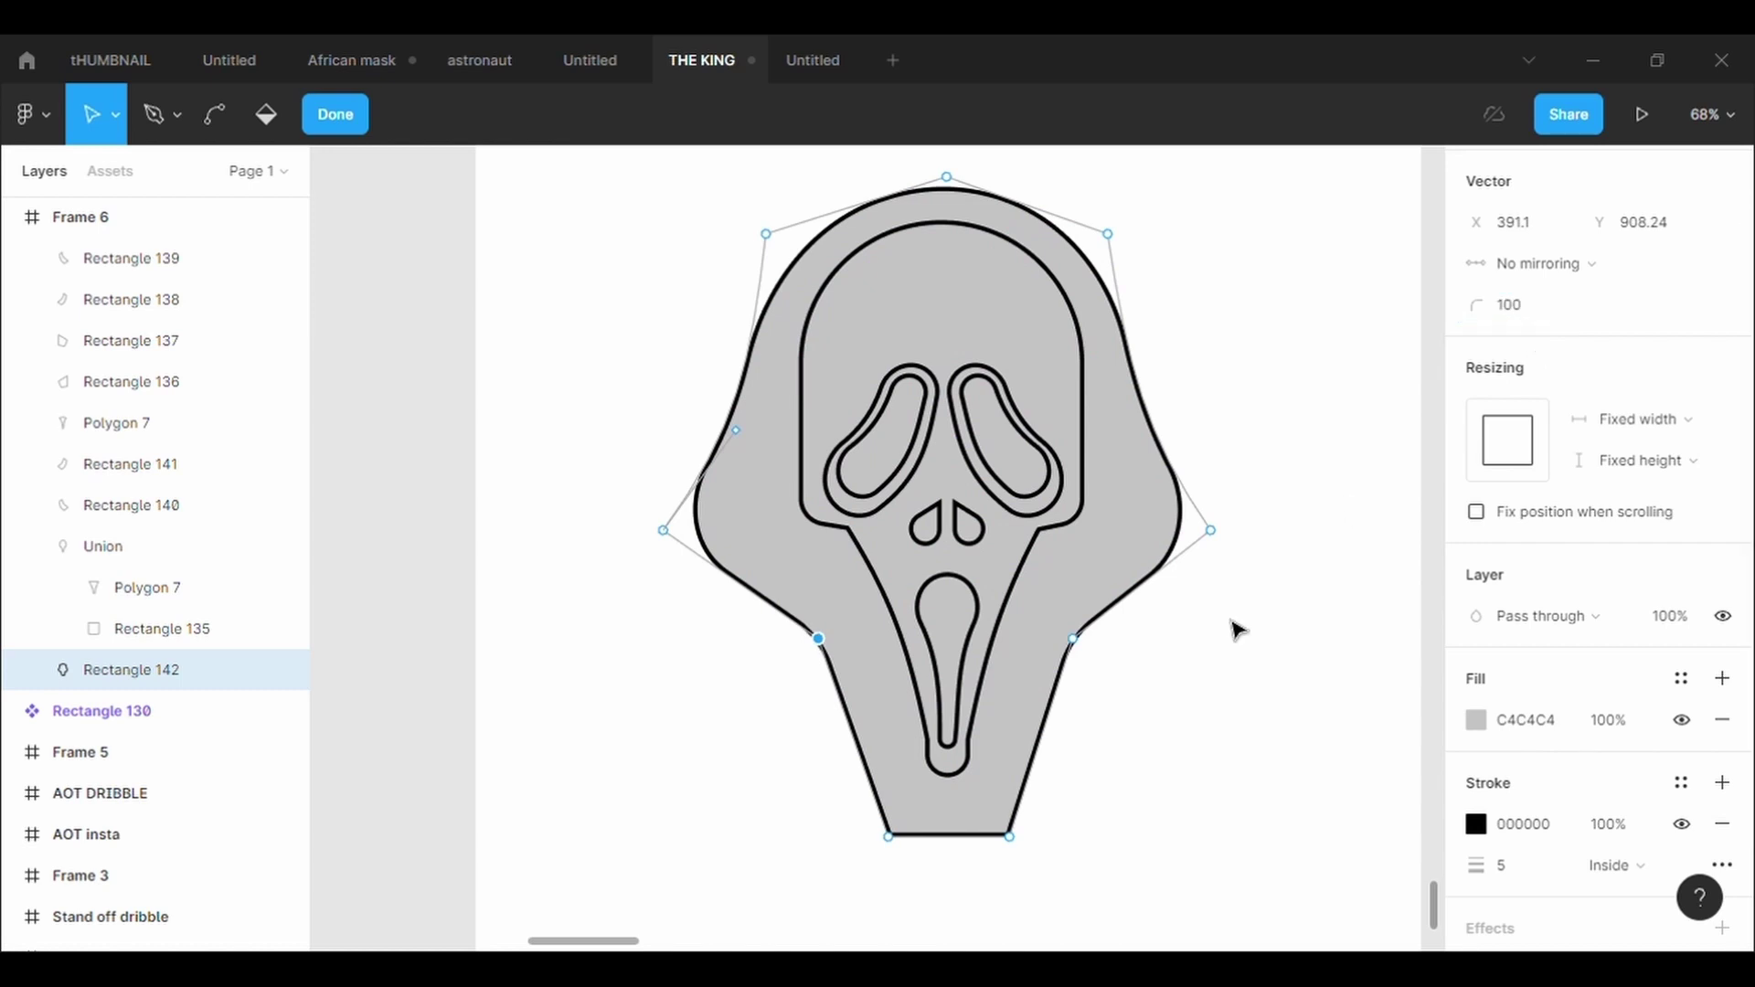
scroll(1238, 672, down, 2)
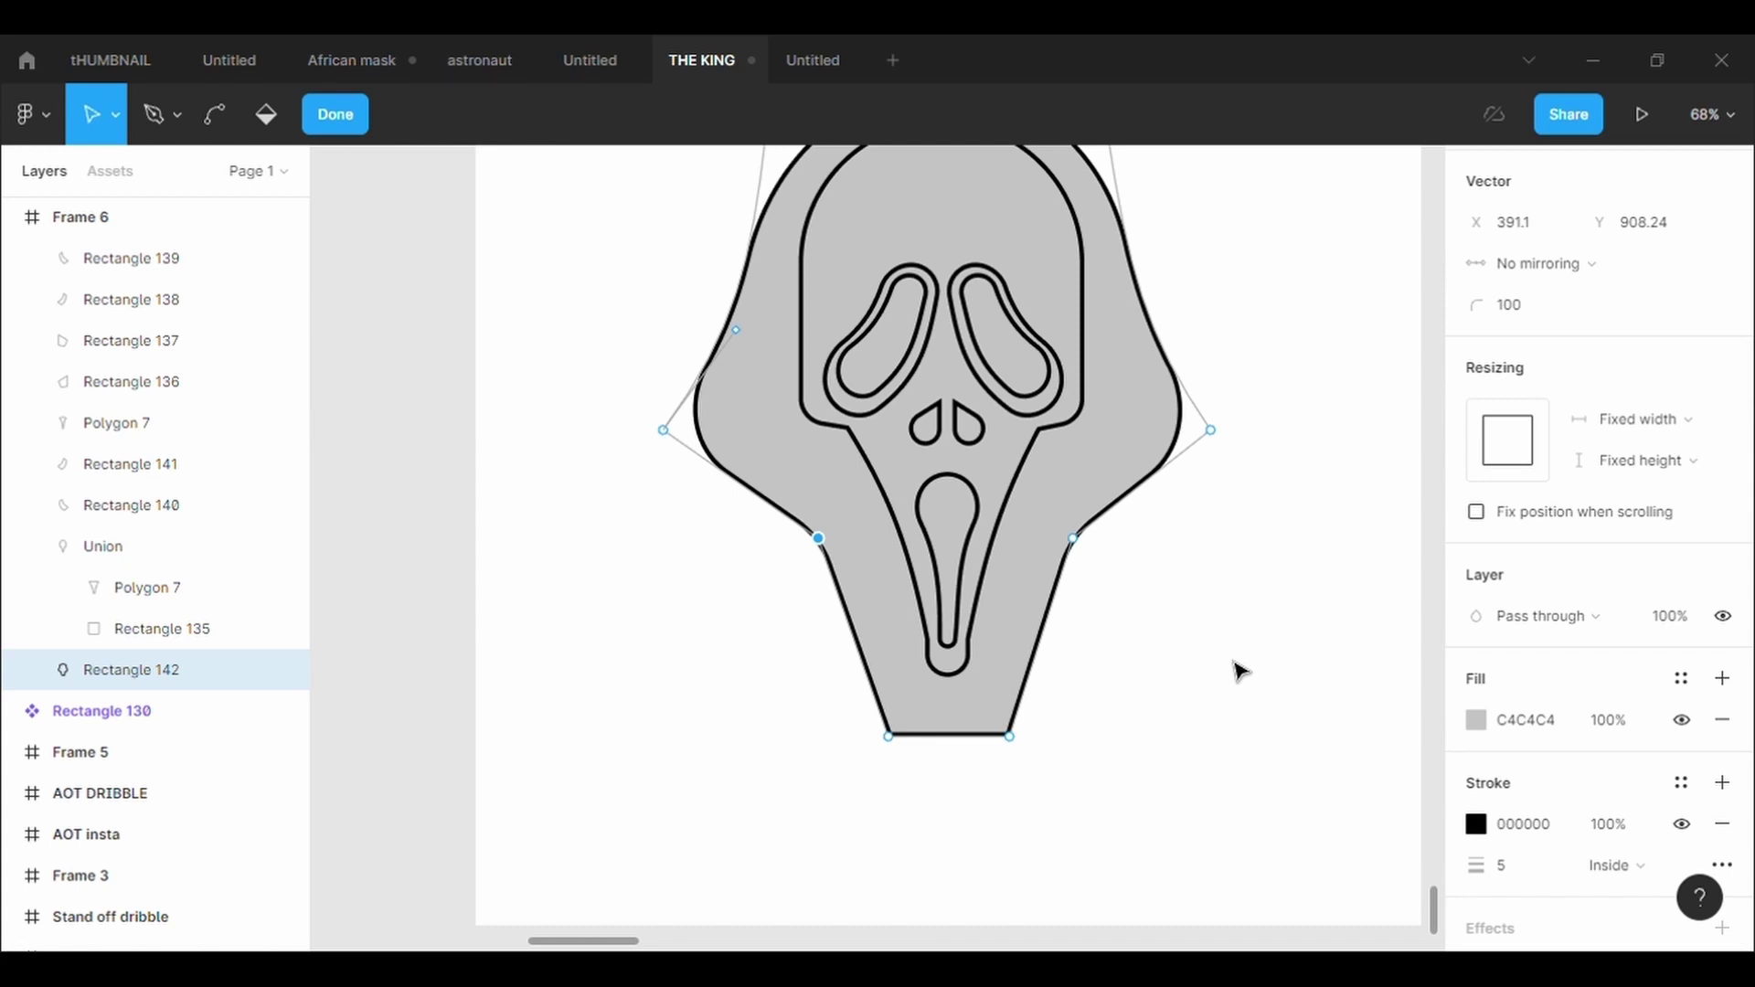
key(Escape)
Reshape the shroud's bottom edge into sharp jagged spikes and notches
drag(1009, 736, 987, 755)
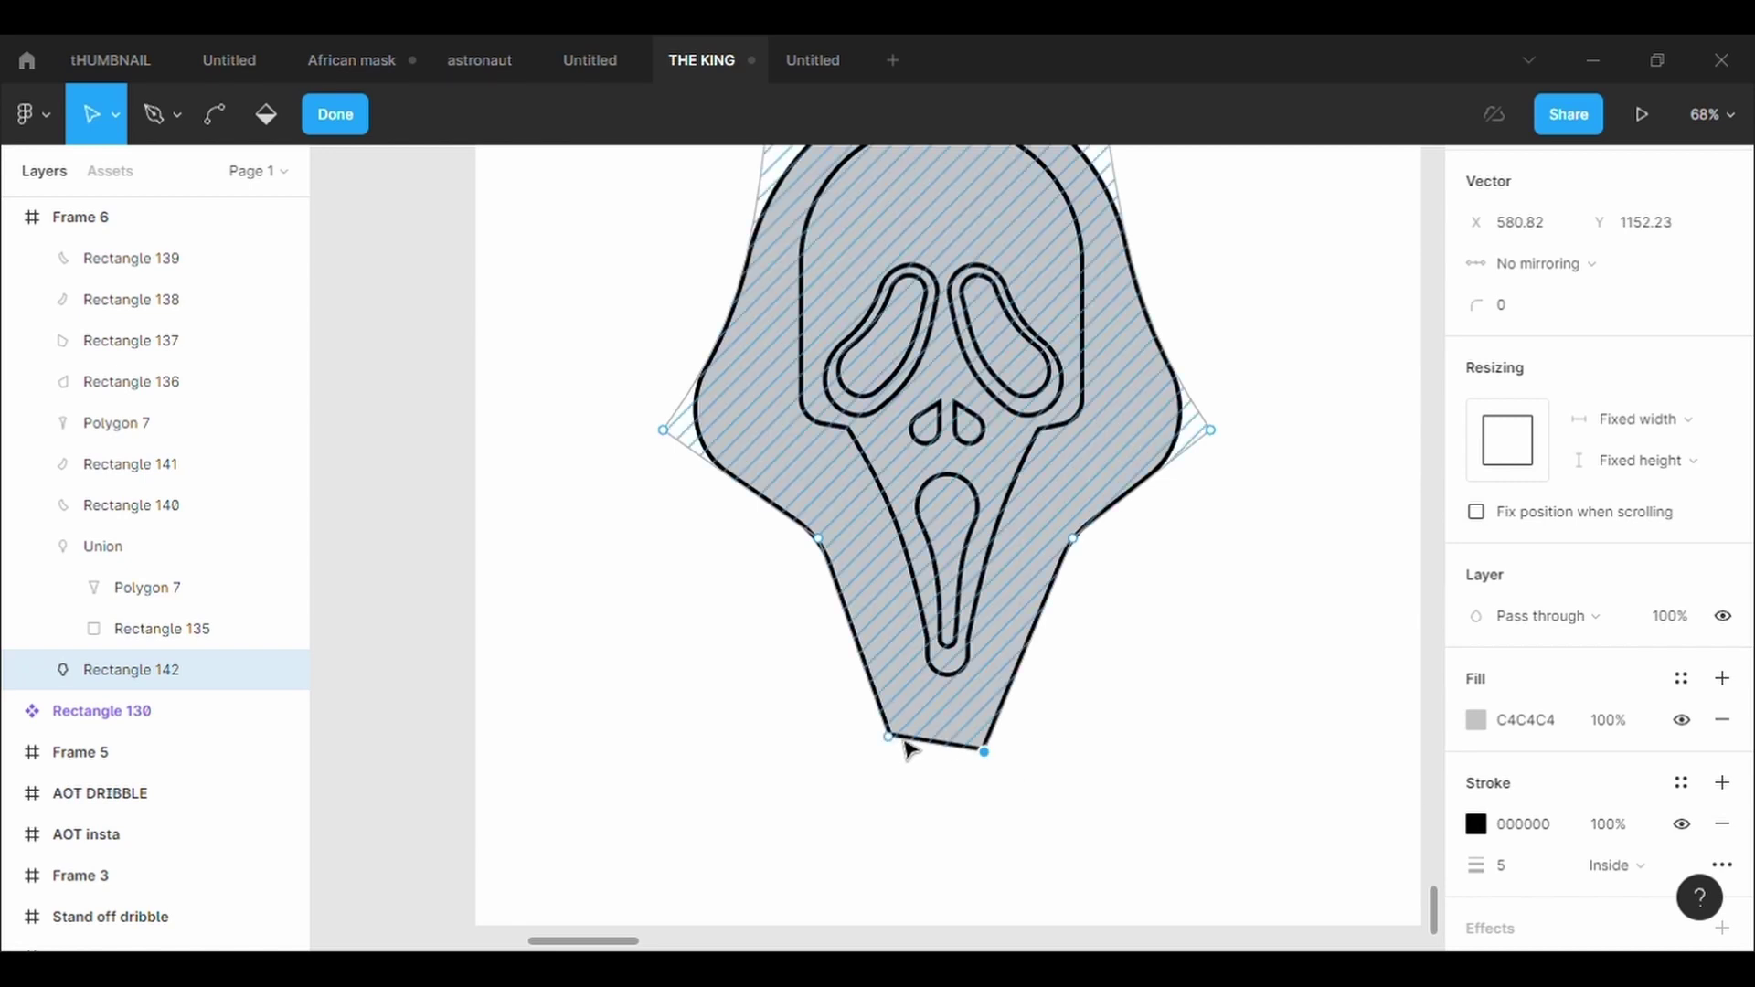
scroll(921, 797, up, 2)
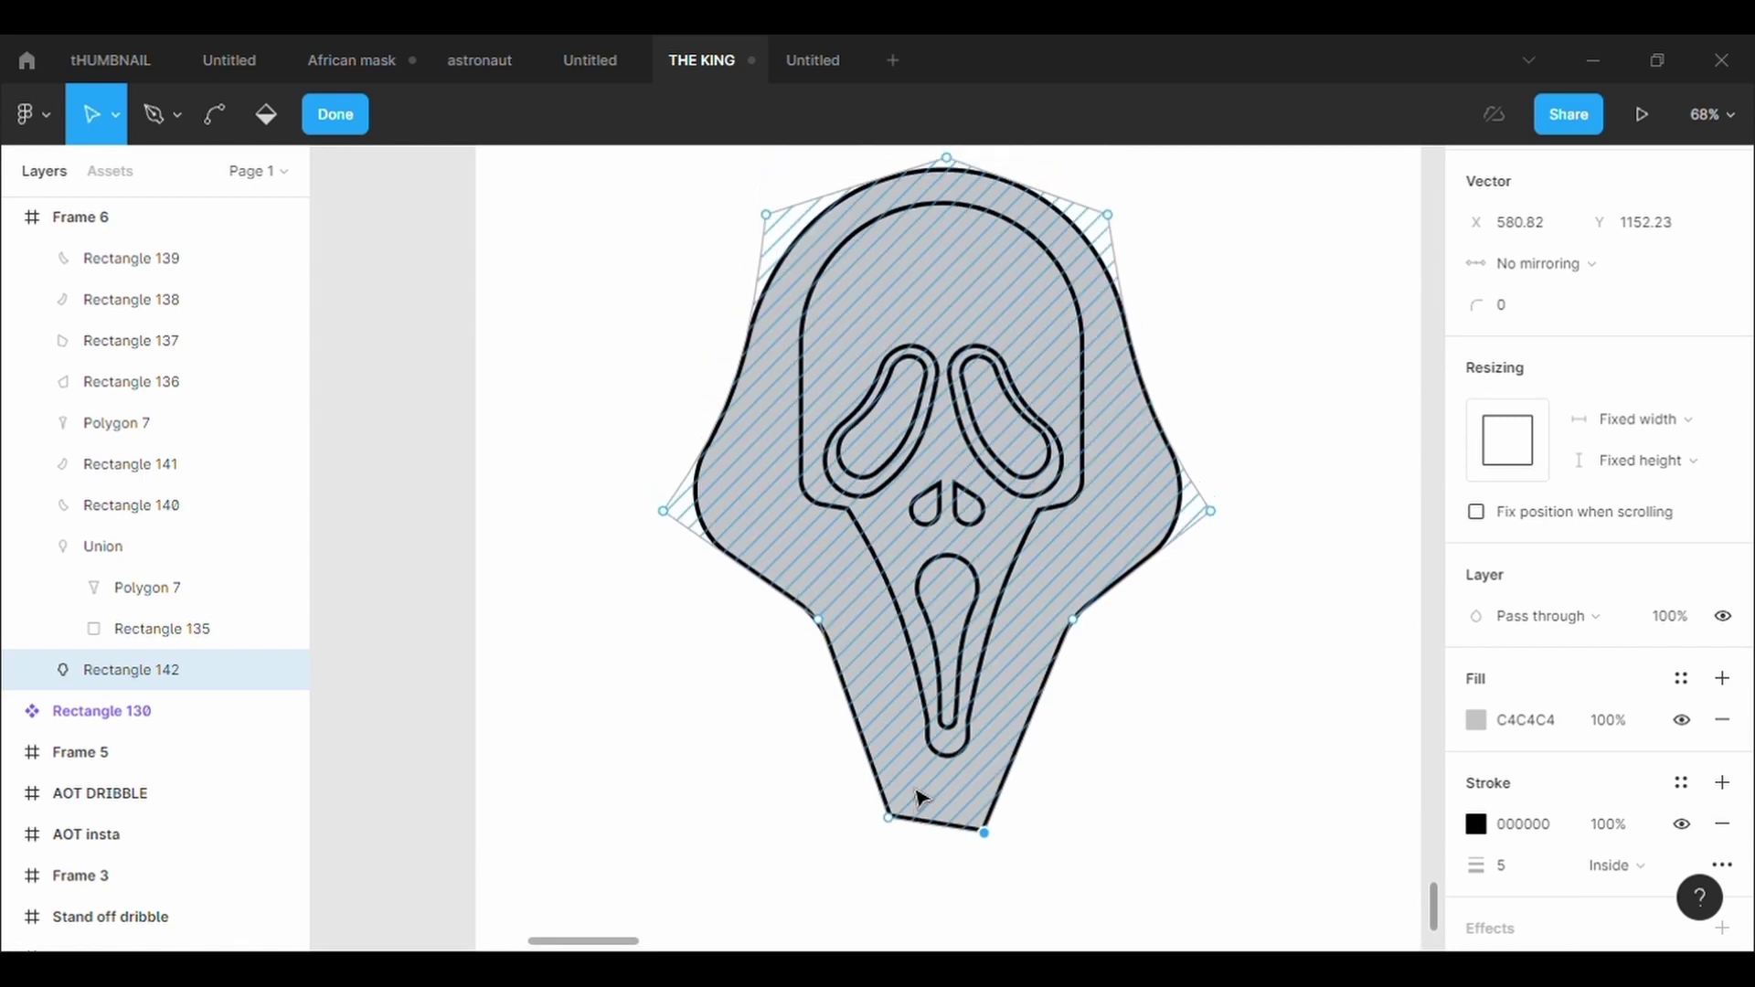
scroll(922, 798, up, 2)
scroll(921, 798, down, 4)
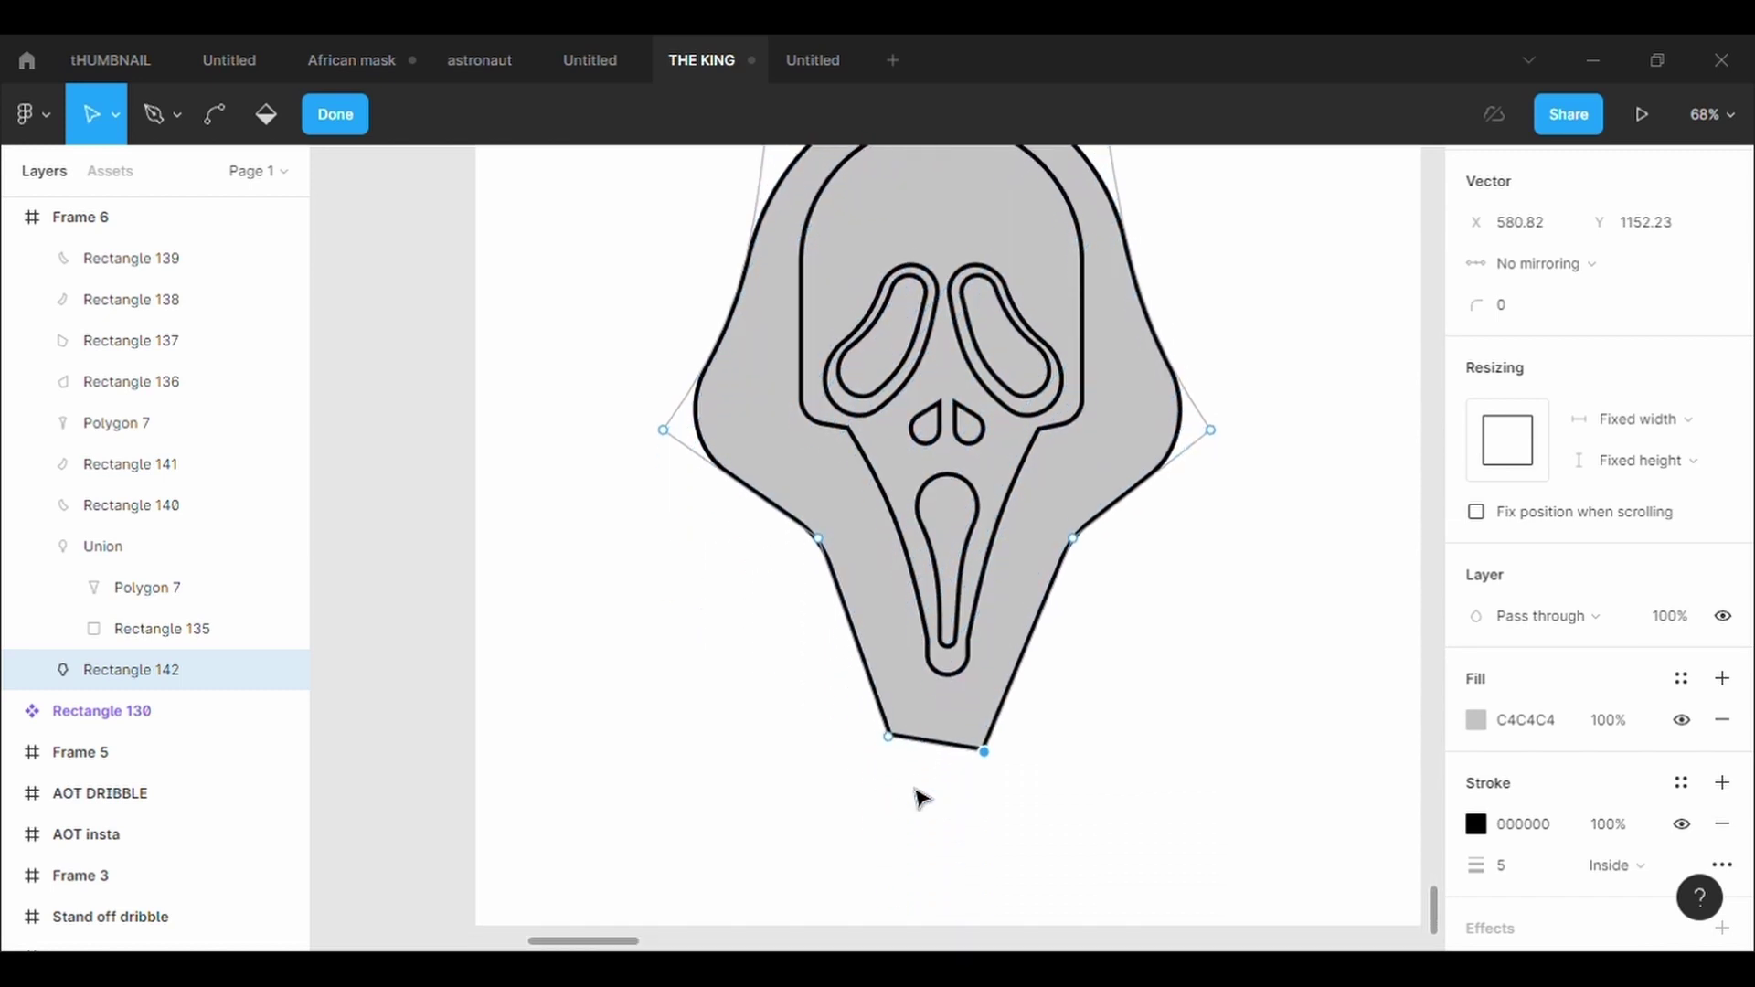
mouse_move(888, 736)
mouse_down()
mouse_move(888, 775)
mouse_move(903, 675)
mouse_up()
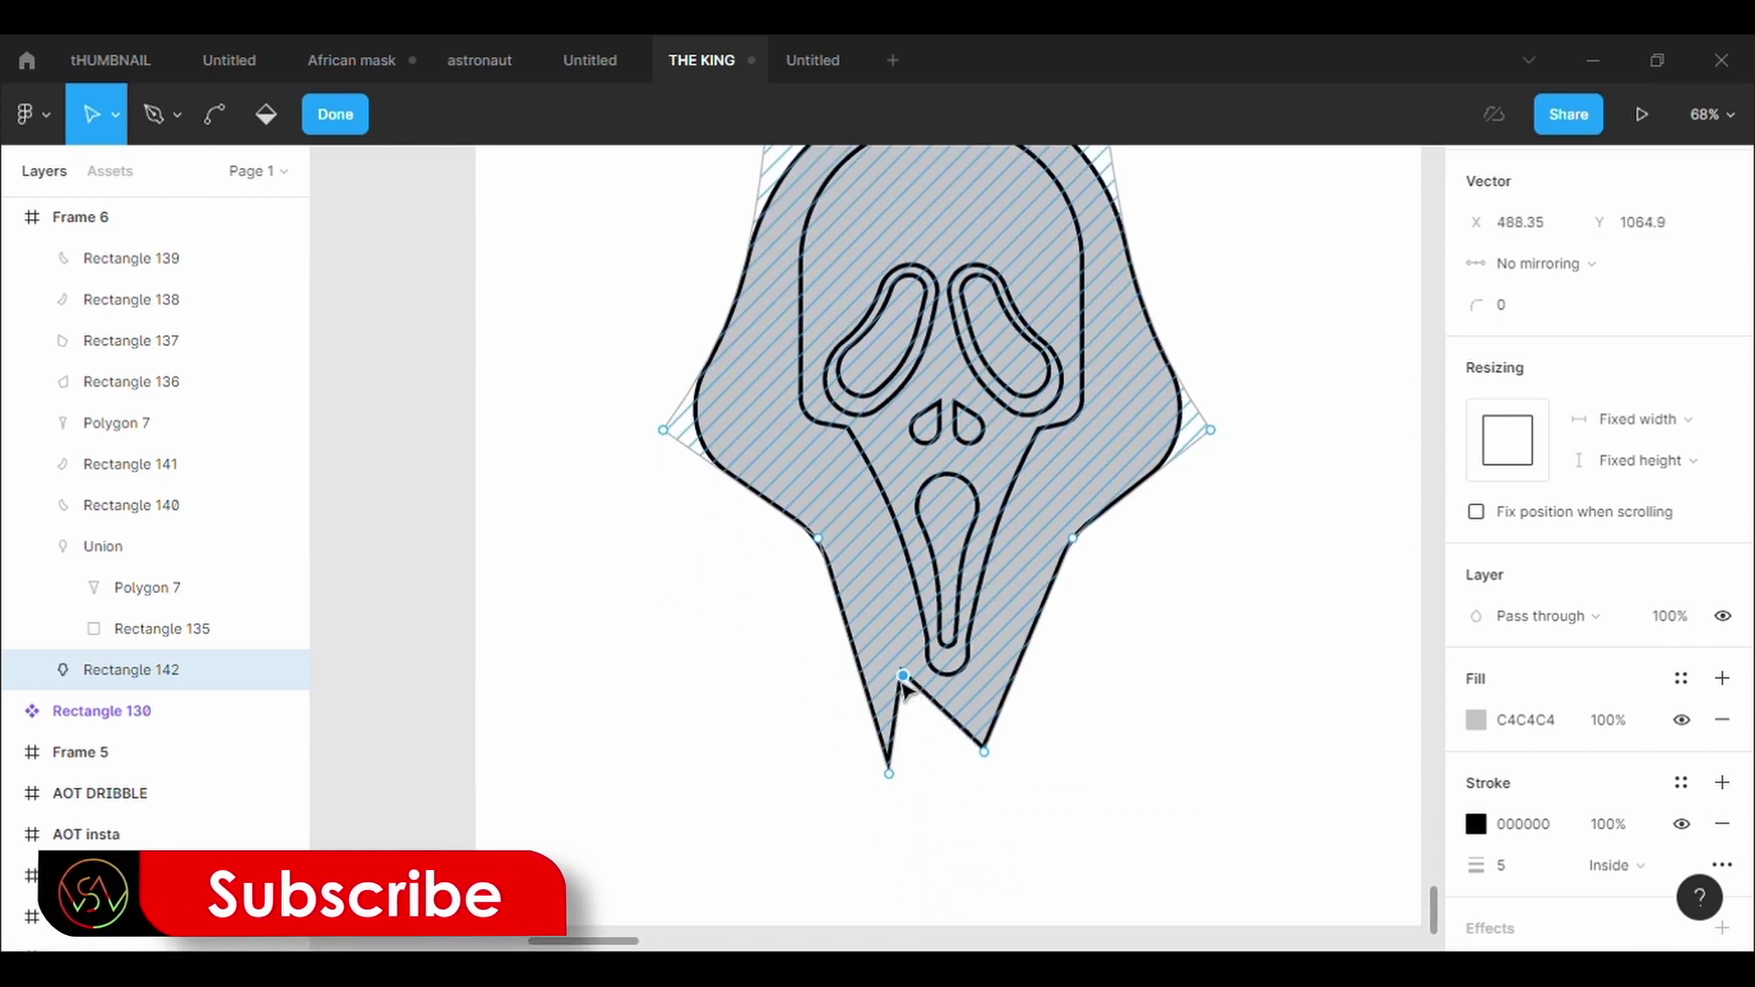
drag(985, 750, 919, 809)
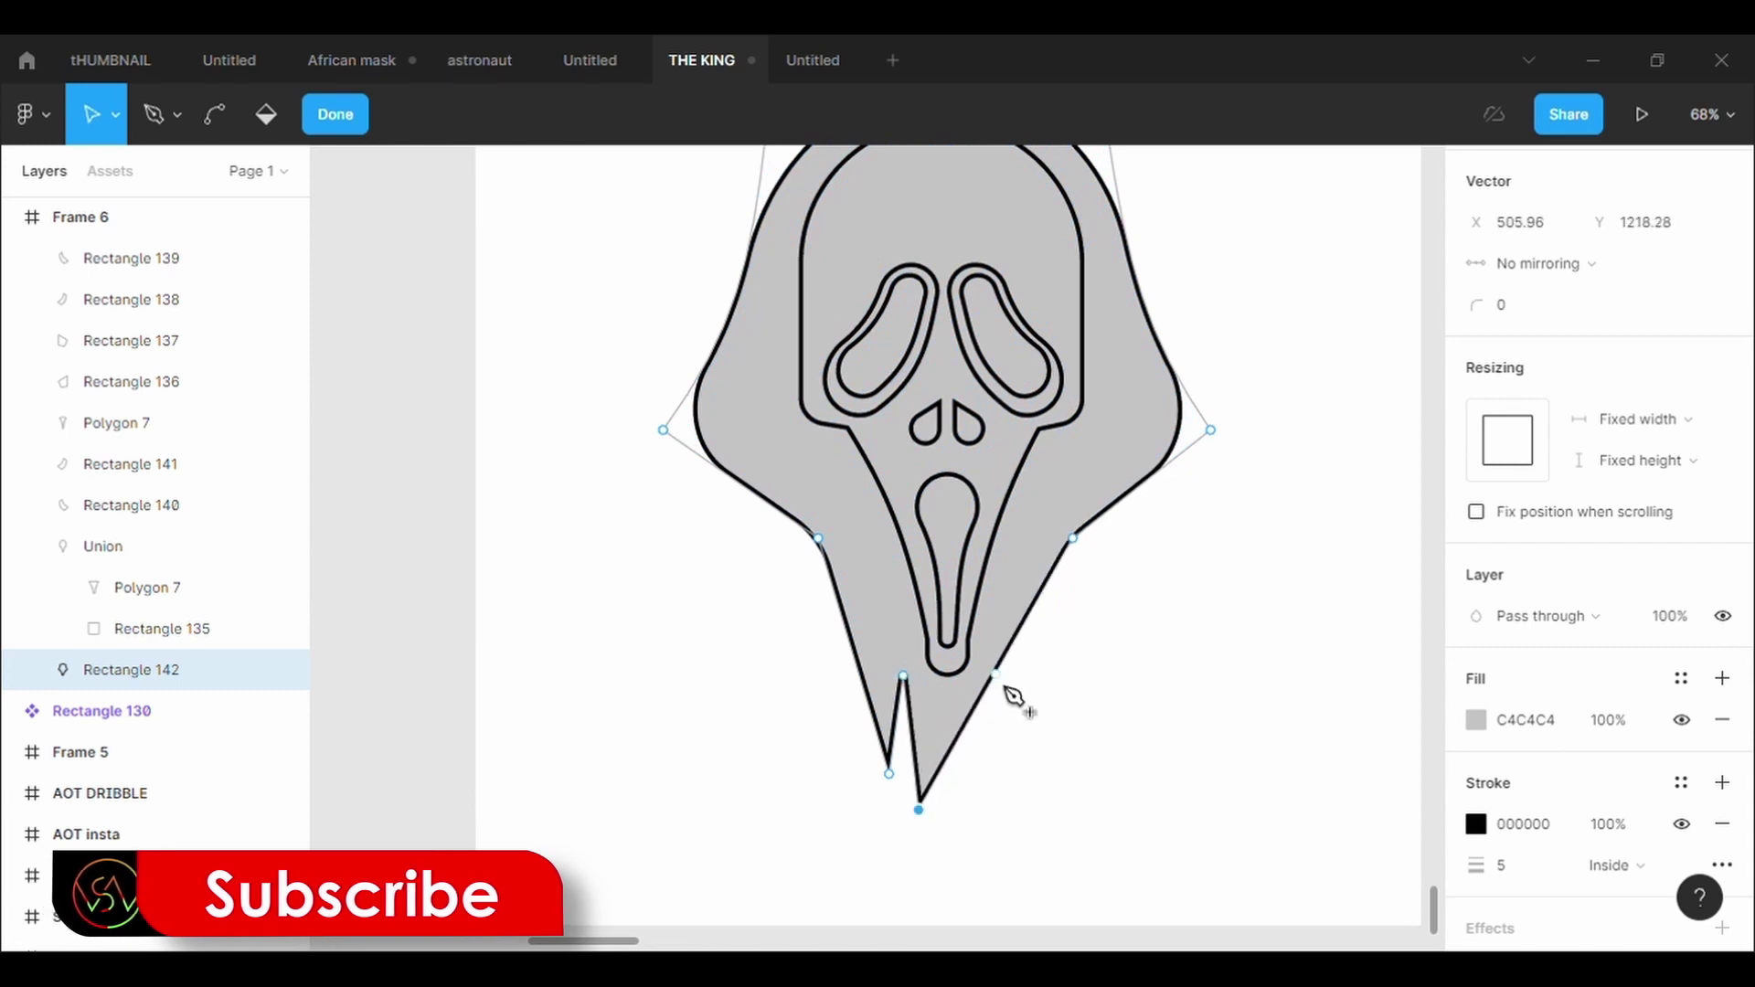
click(948, 702)
drag(1005, 630, 989, 801)
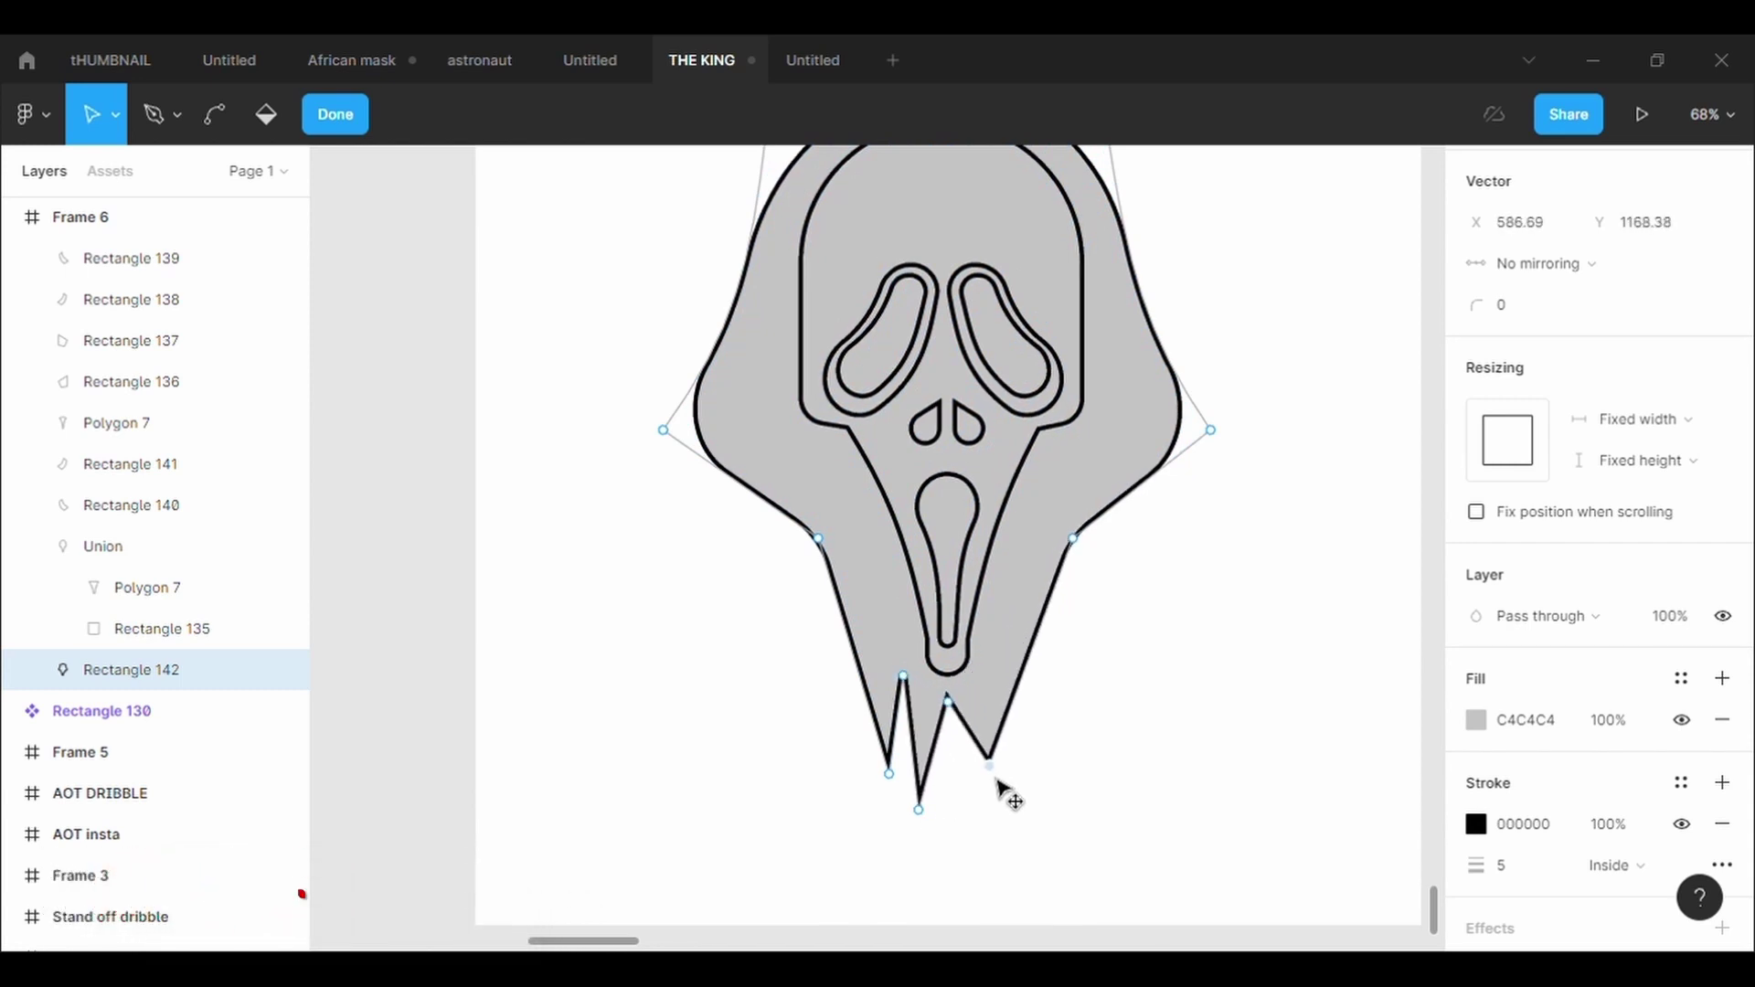
mouse_move(1013, 723)
mouse_down()
mouse_move(1021, 677)
mouse_move(1000, 686)
mouse_move(1030, 774)
mouse_up()
key(Escape)
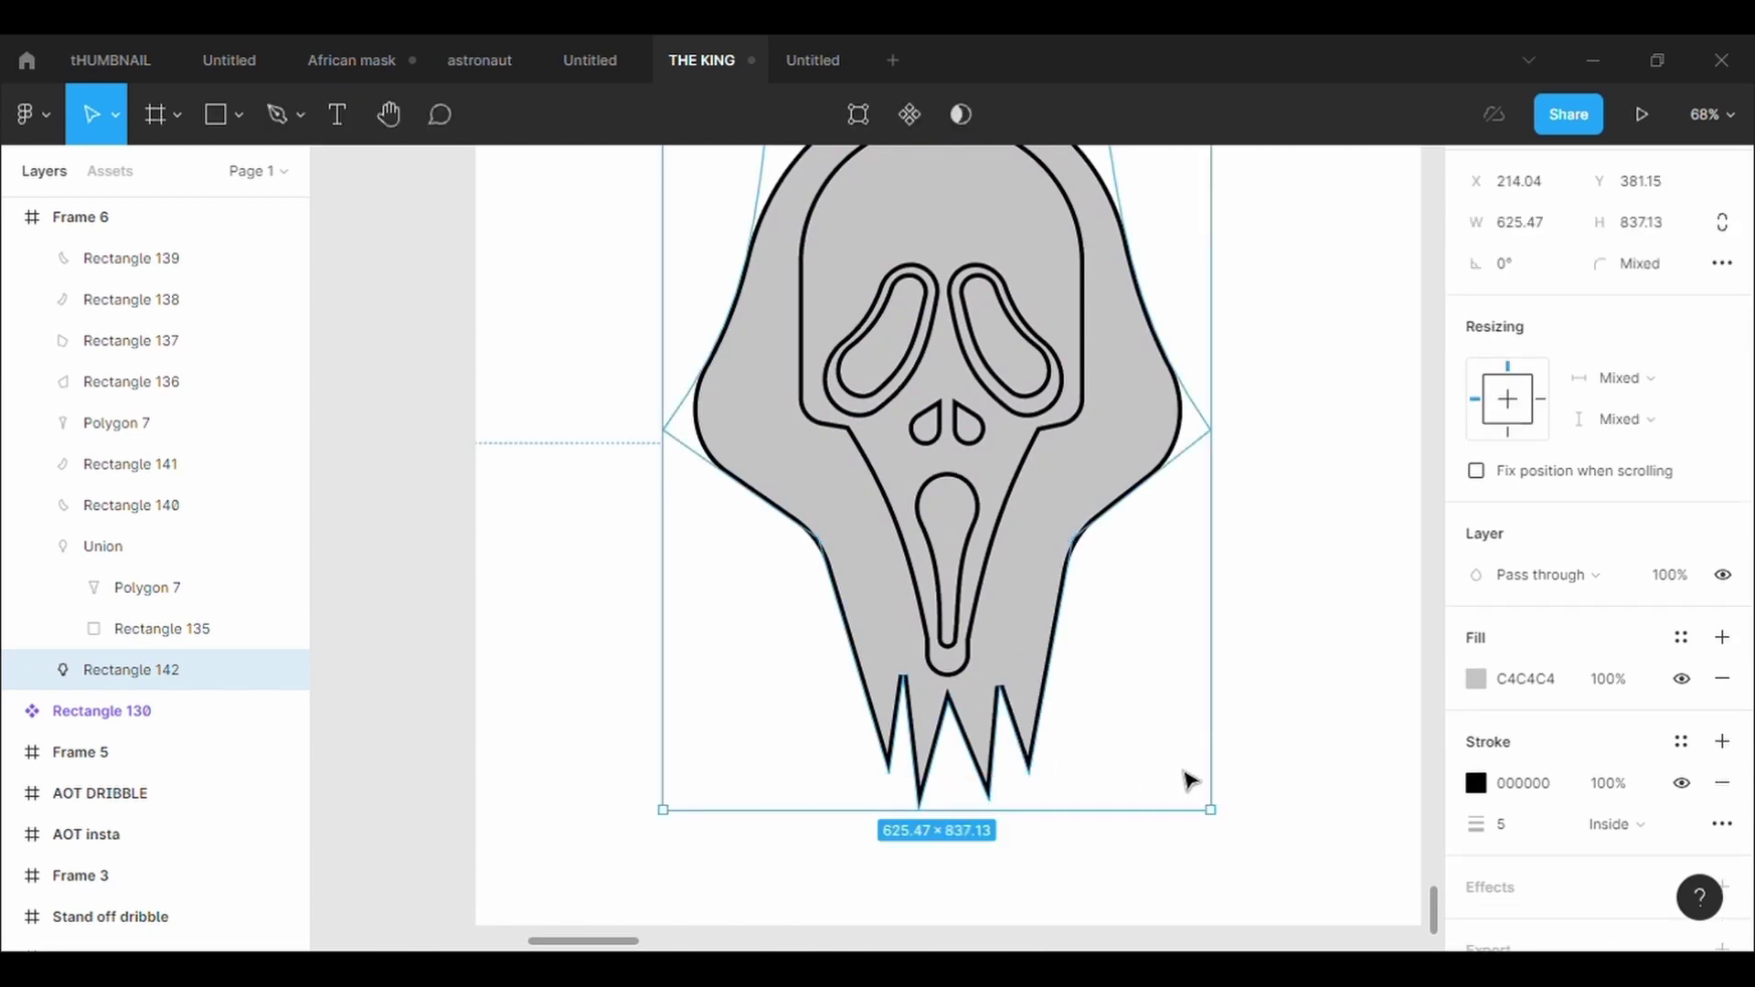
Select every point of the shroud path and set their corner radius to 2
click(858, 114)
click(903, 675)
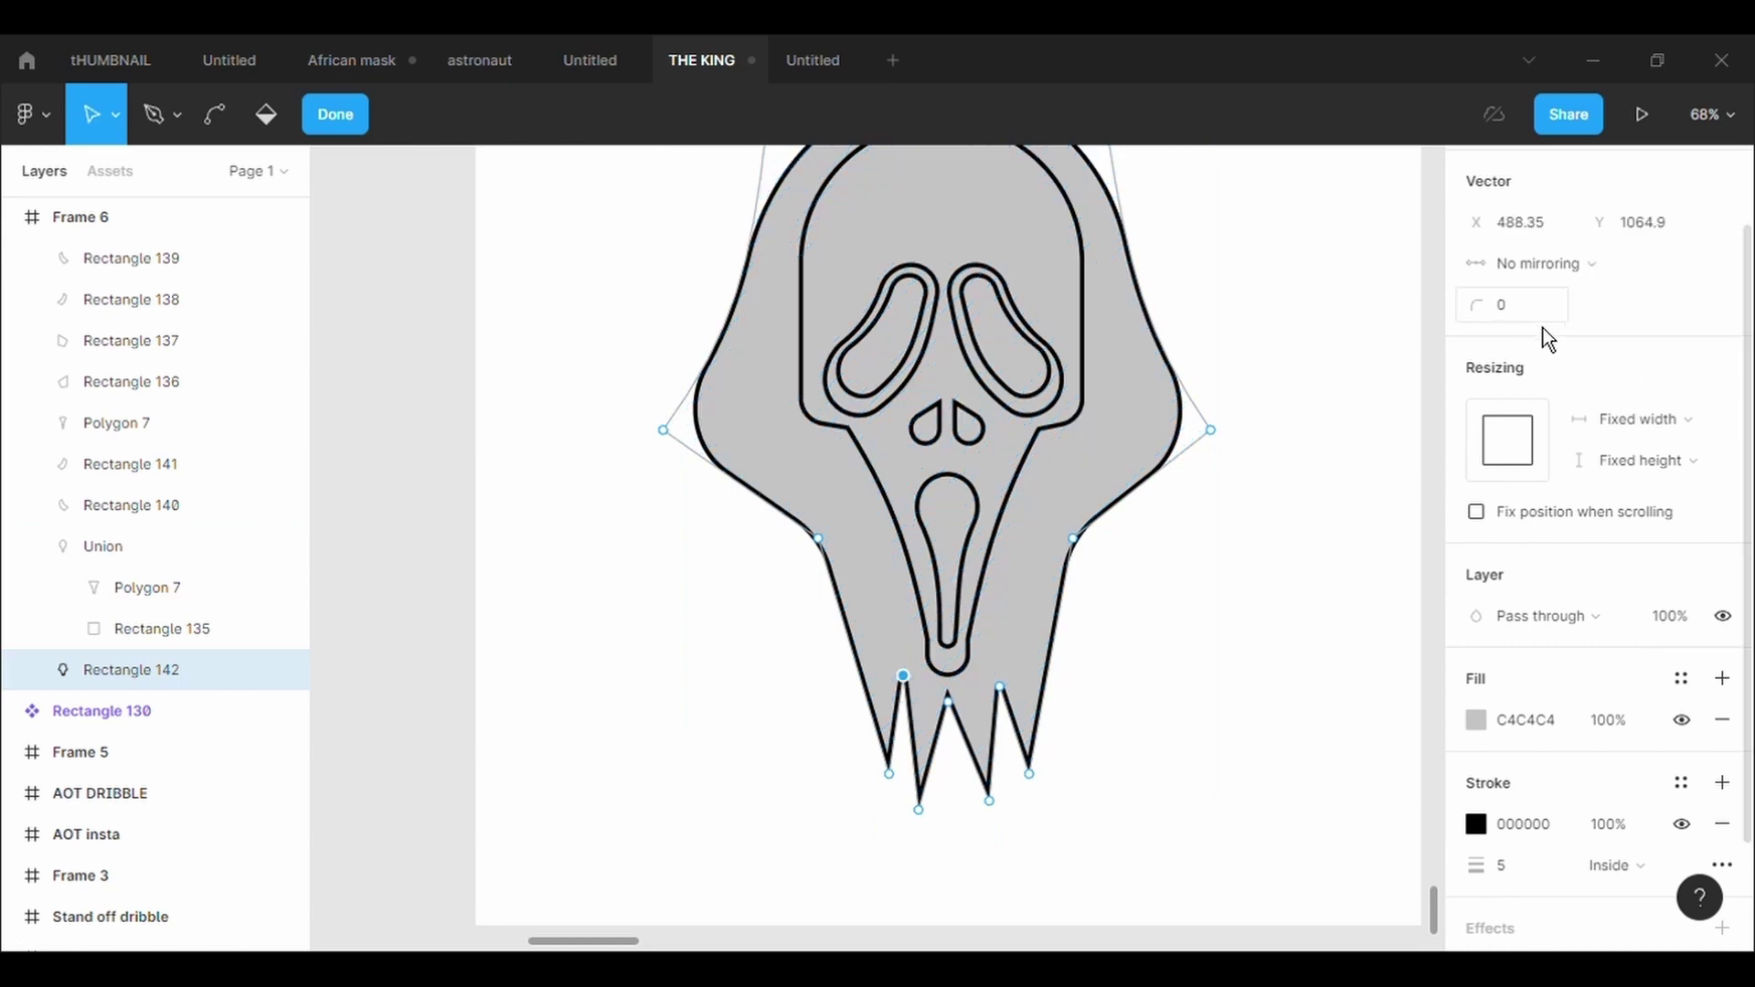
click(1017, 704)
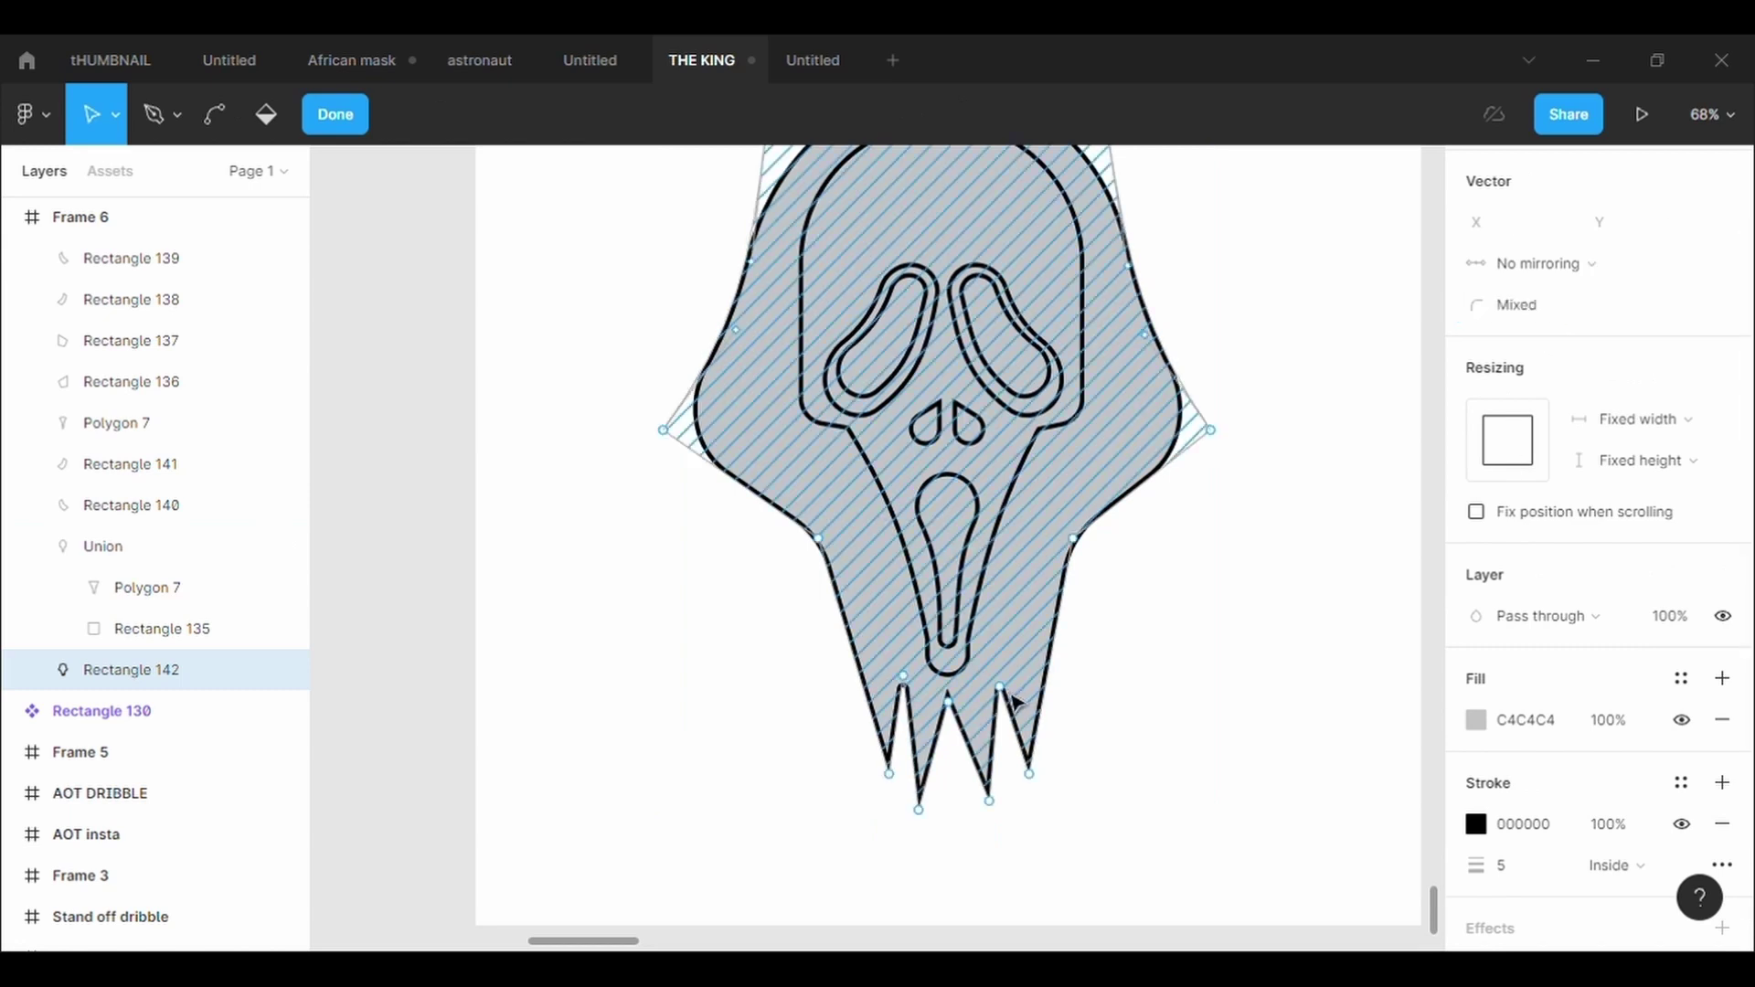
text(2)
key(Return)
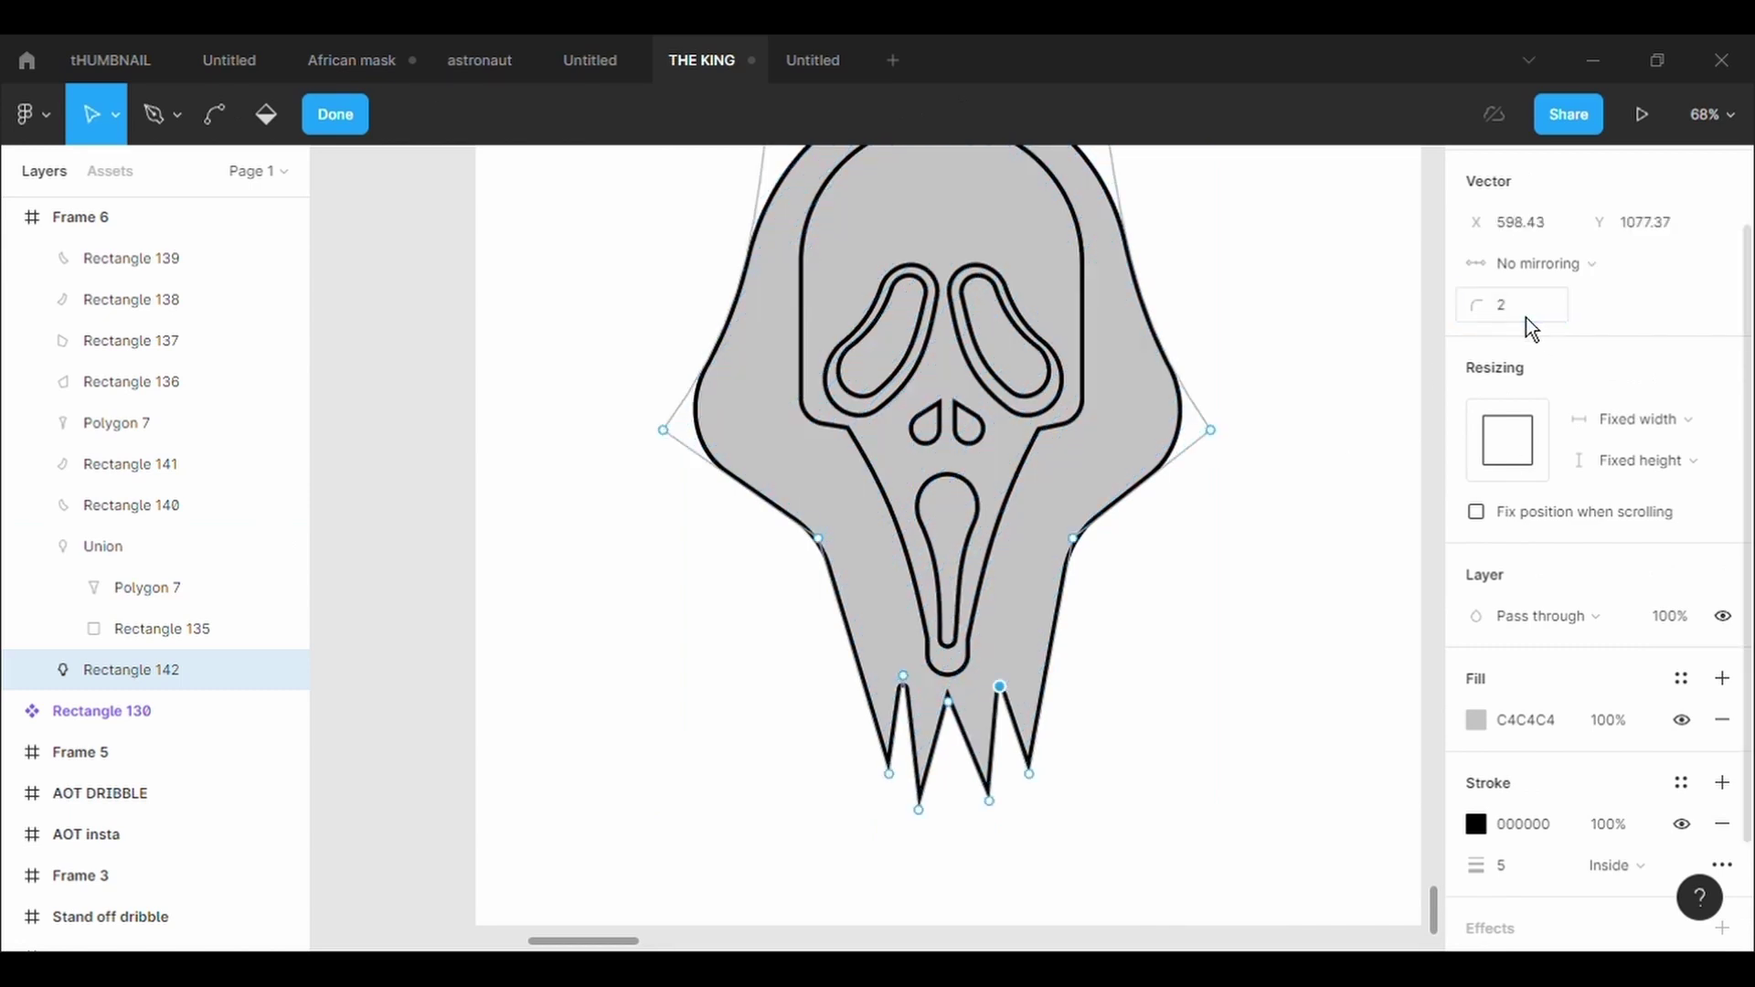
key(Escape)
Select the polygon inside the face union, then clear the selection and pan around the canvas
double_click(855, 447)
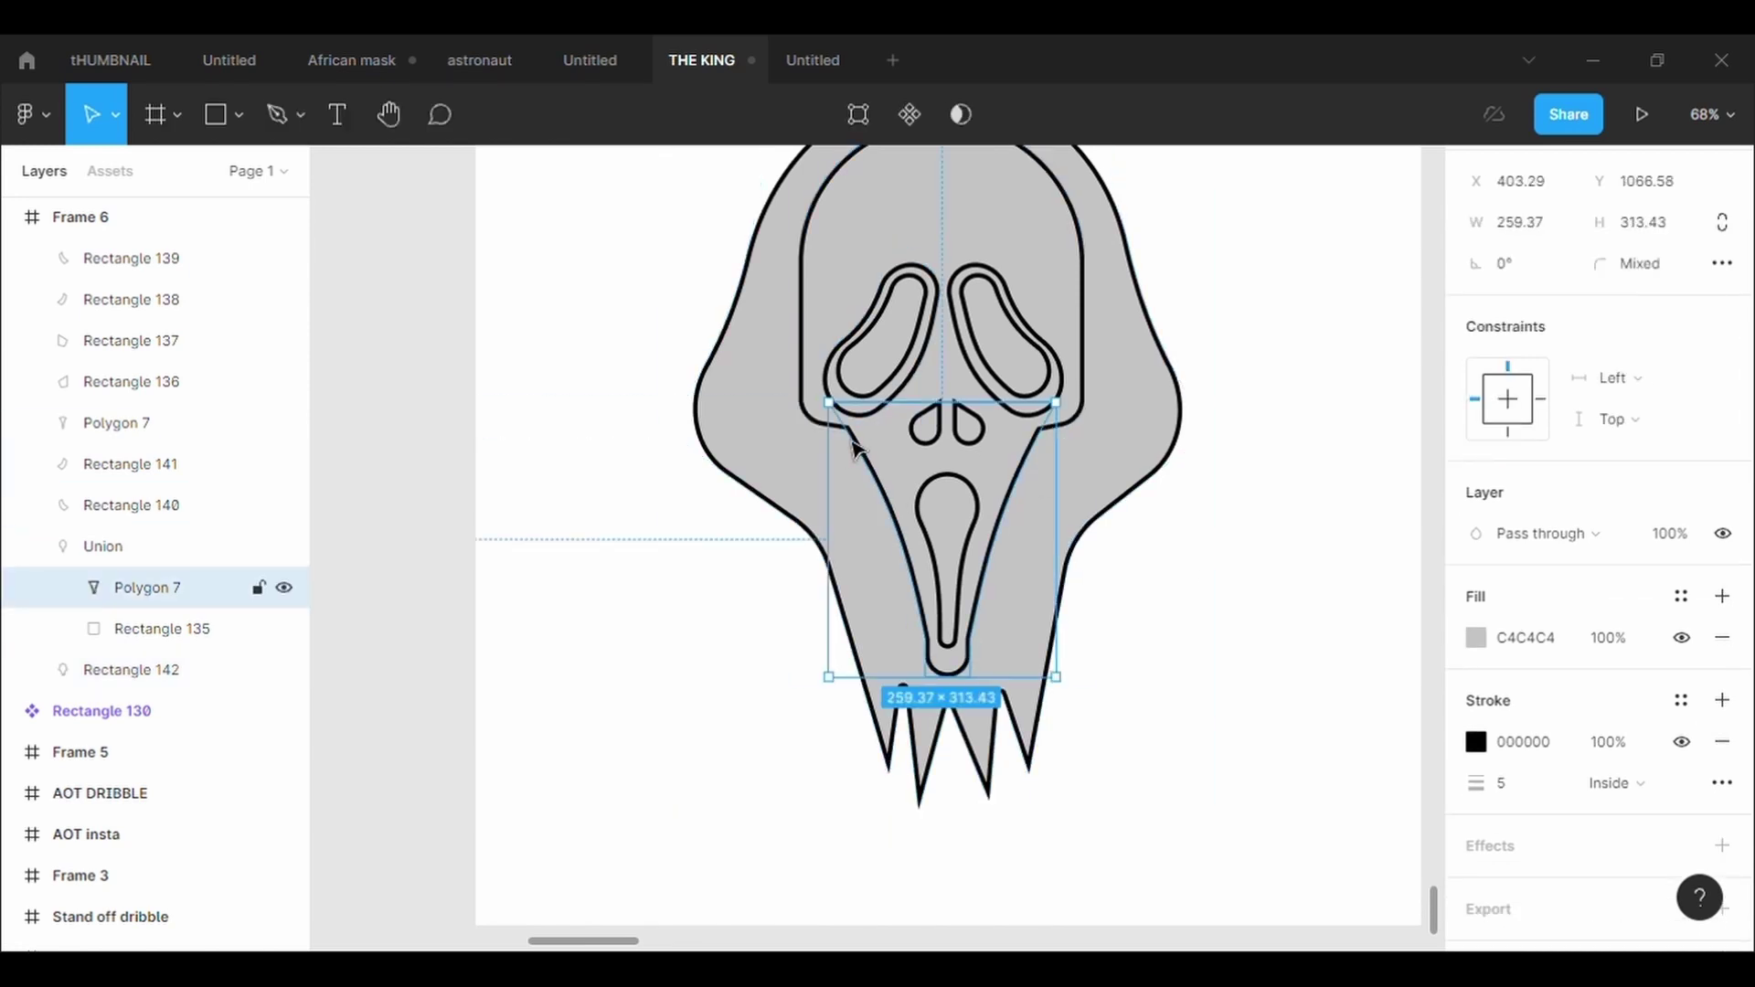
drag(1229, 561, 1275, 674)
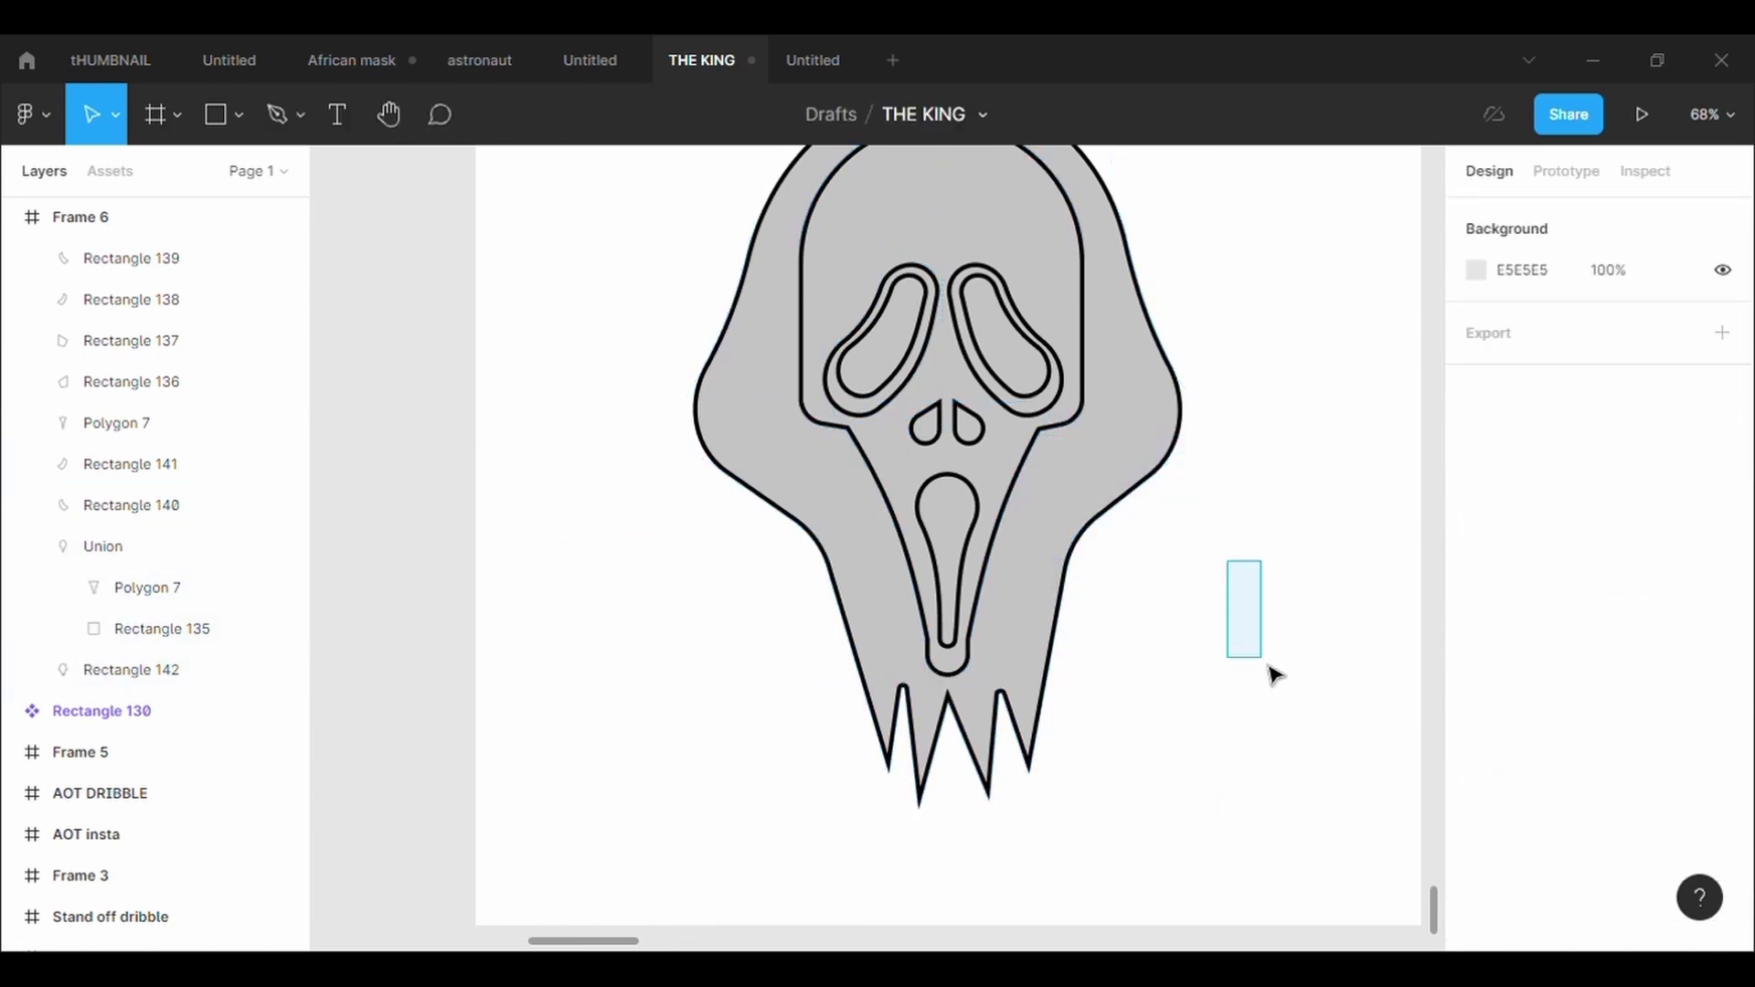
scroll(1275, 674, down, 3)
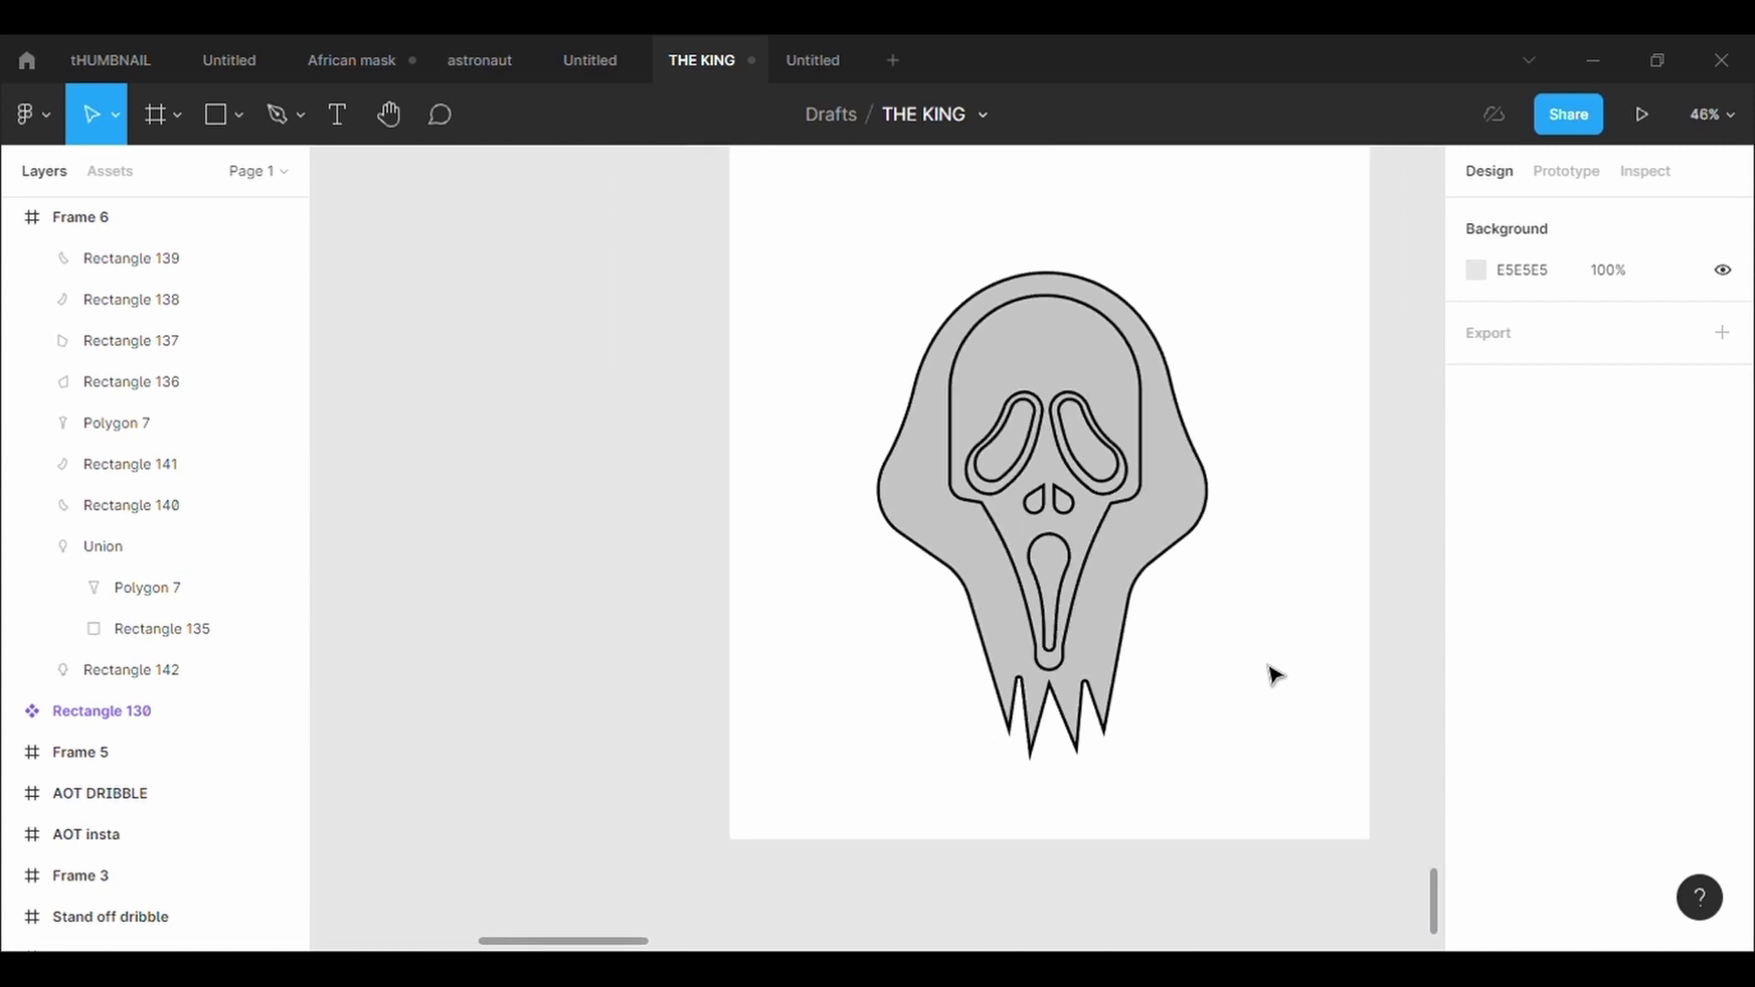
scroll(1275, 675, up, 2)
scroll(1275, 674, right, 1)
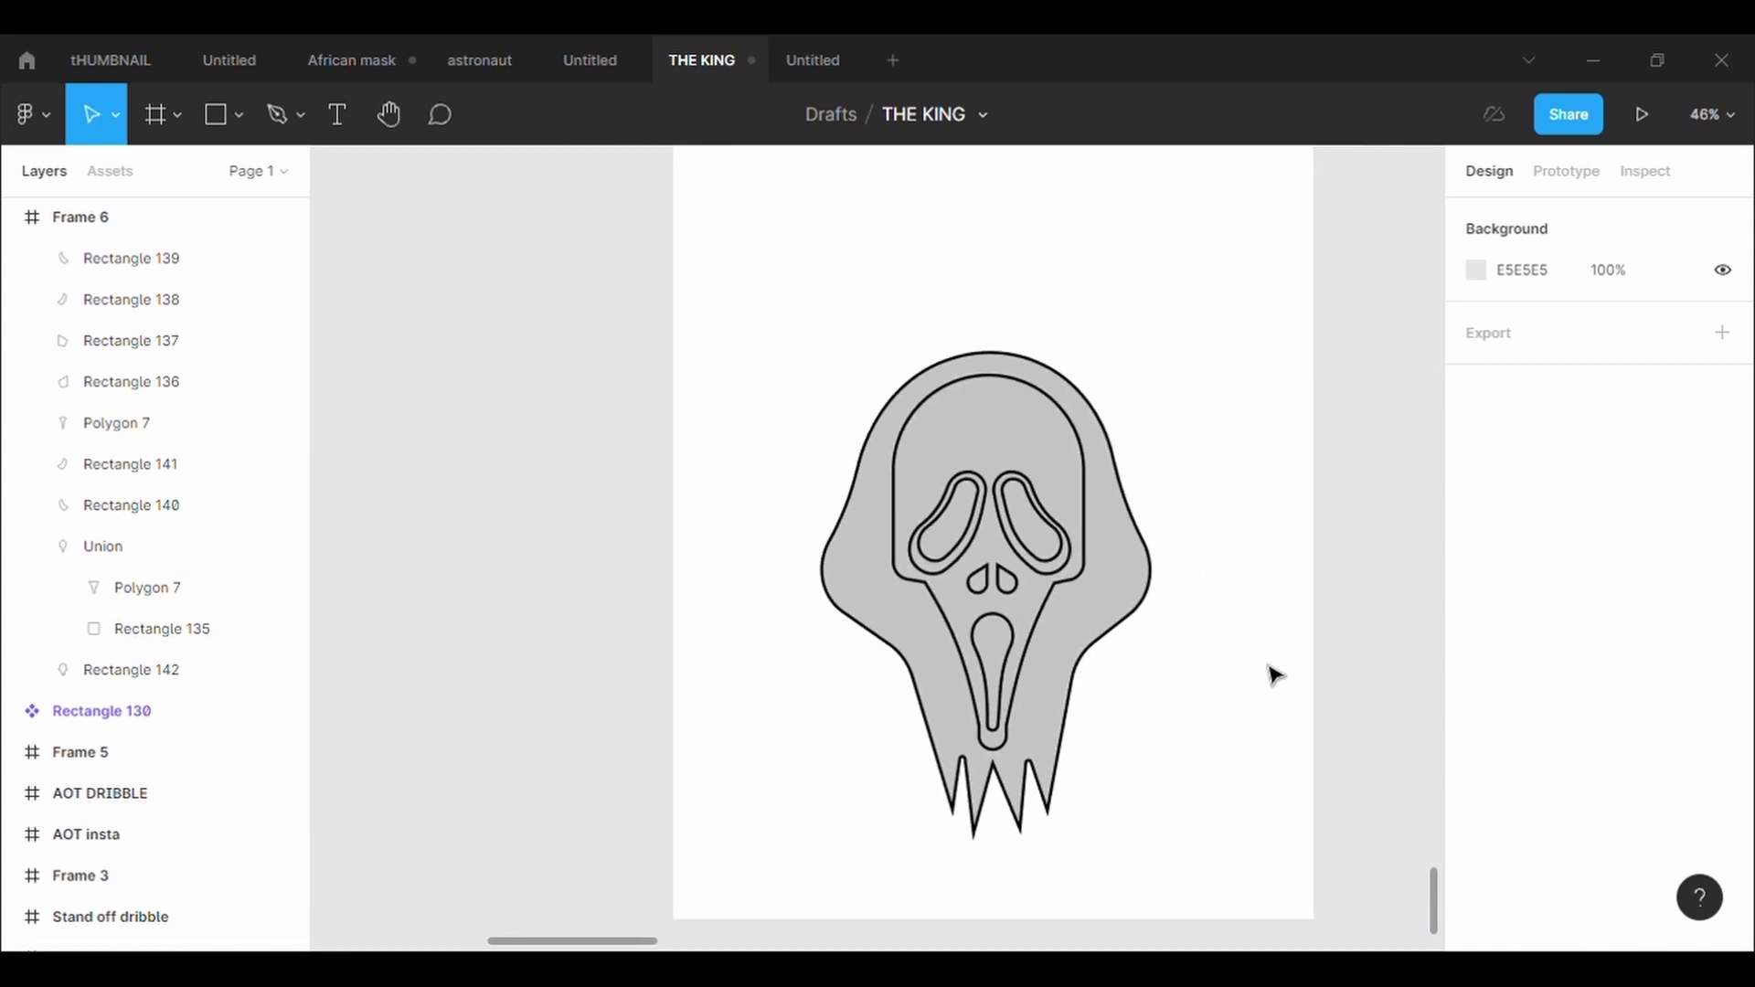
scroll(1275, 674, down, 3)
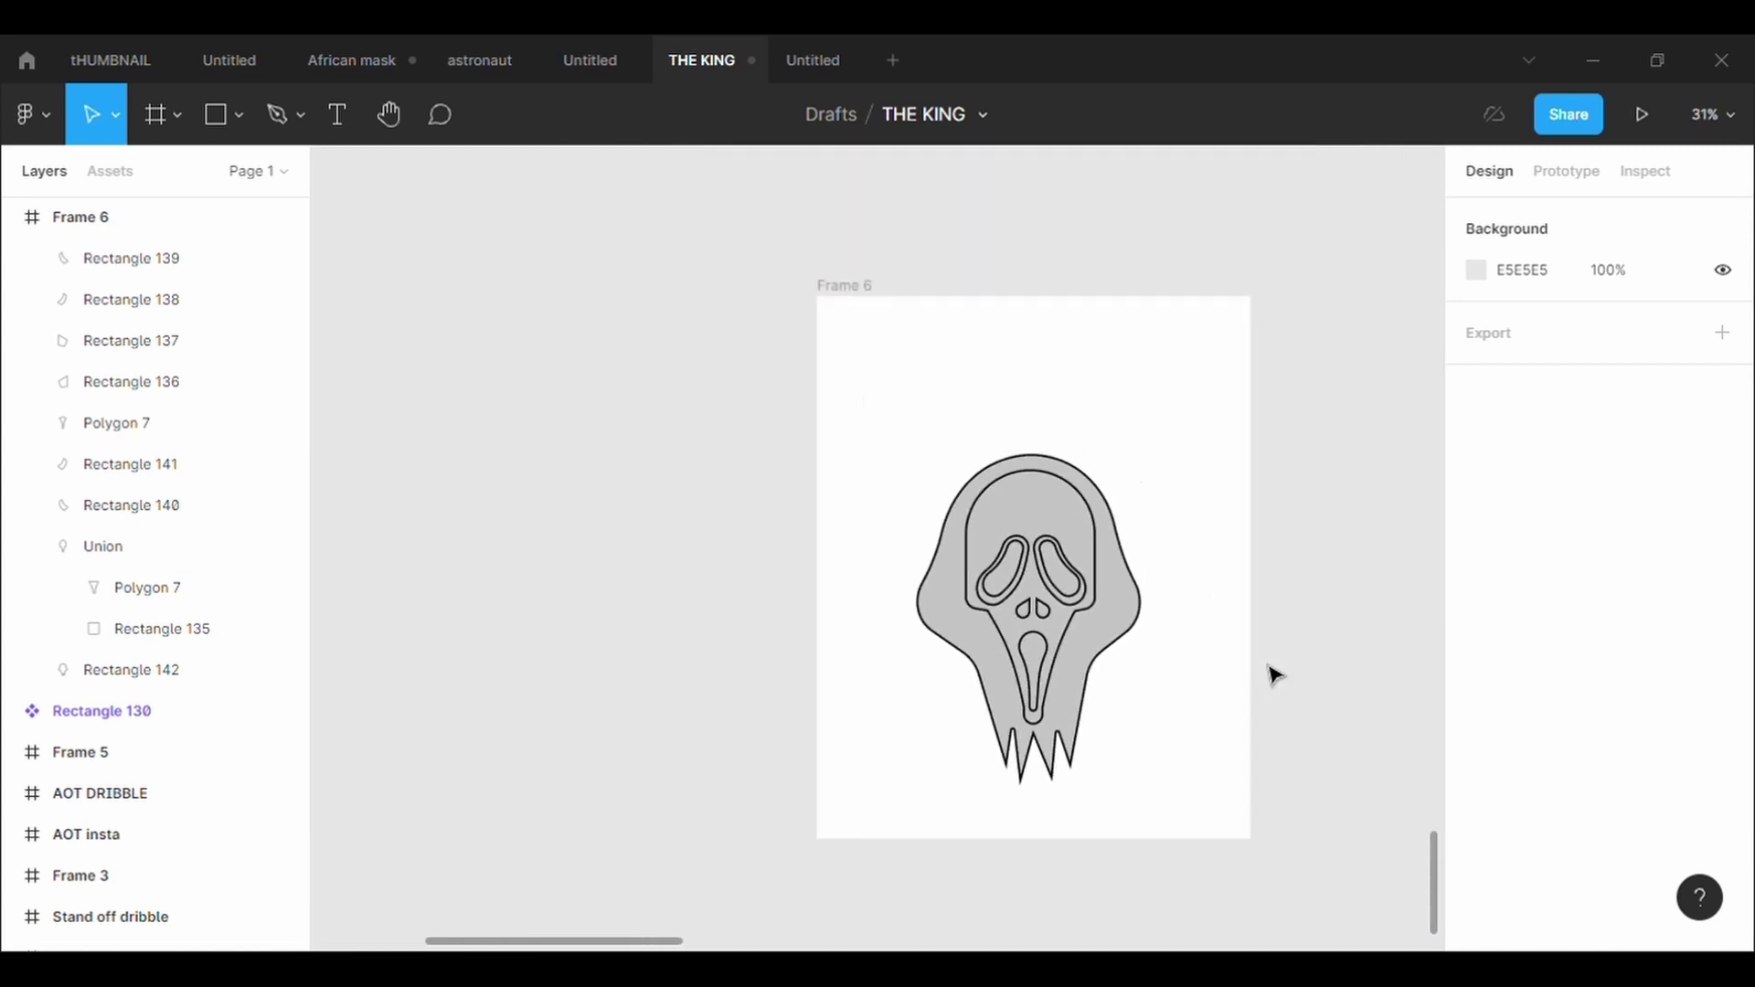
scroll(1274, 674, right, 5)
scroll(1275, 674, left, 5)
scroll(1275, 675, left, 1)
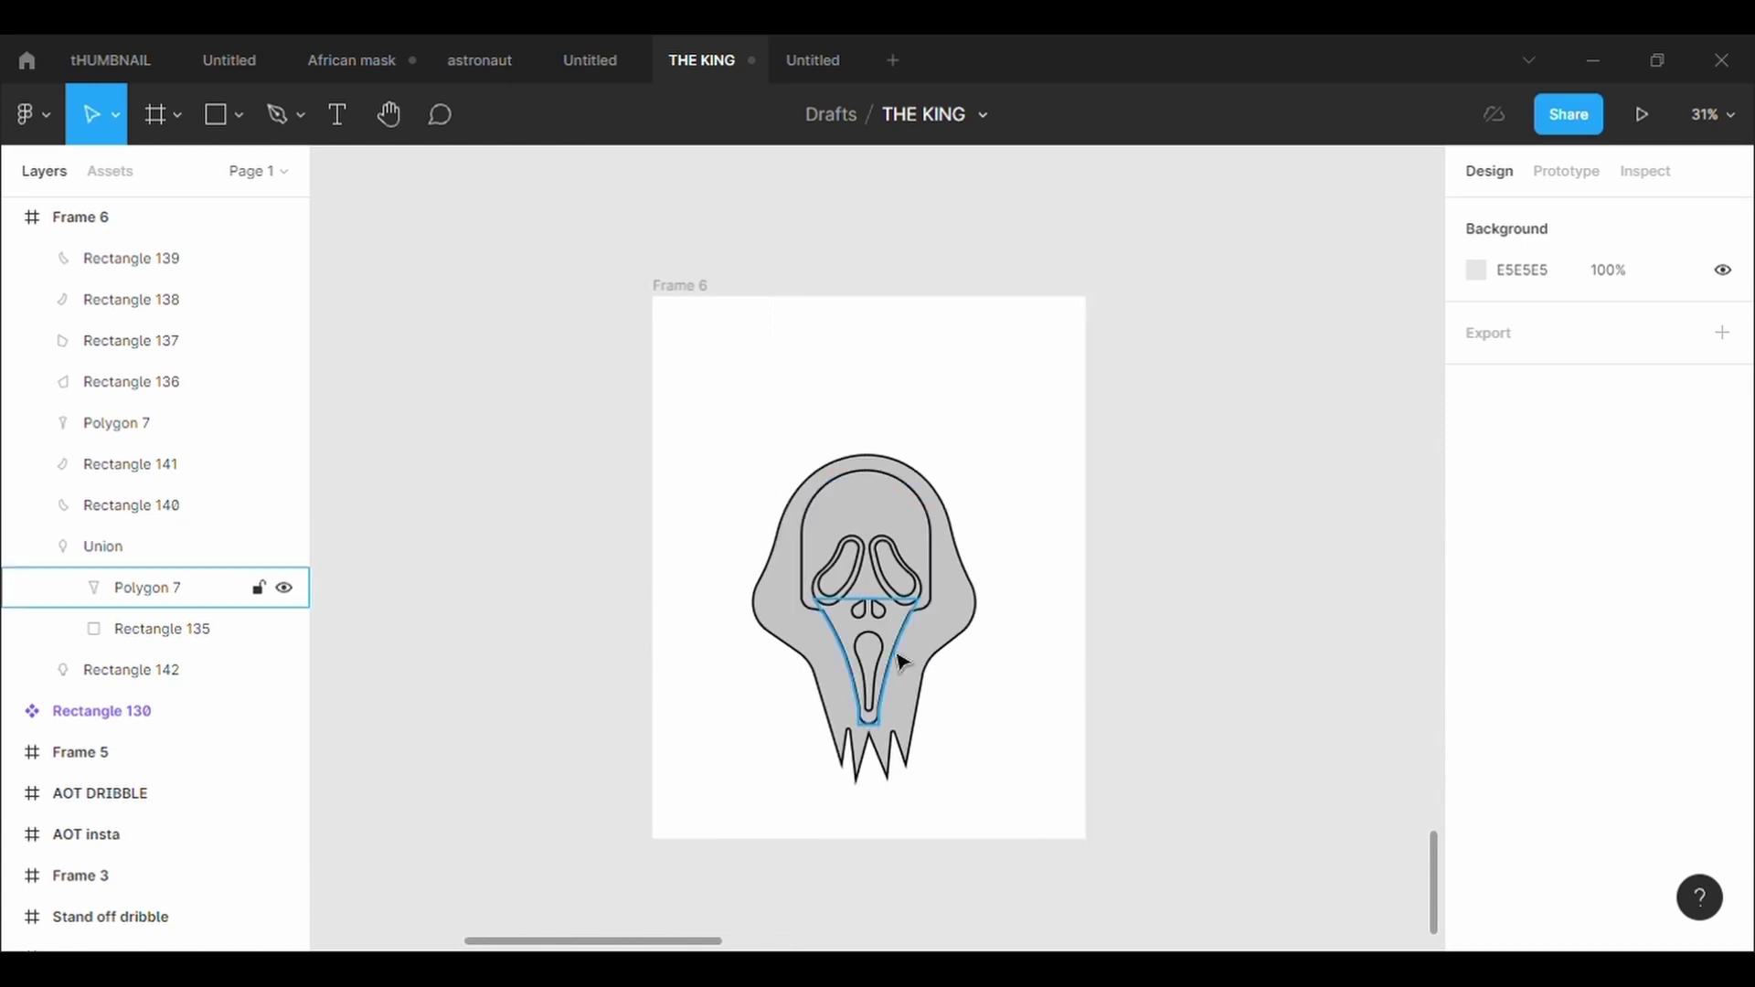
scroll(900, 662, up, 3)
scroll(900, 662, up, 1)
Marquee-select all the mask layers and drag them upward to centre the mask in the frame
drag(610, 311, 1124, 890)
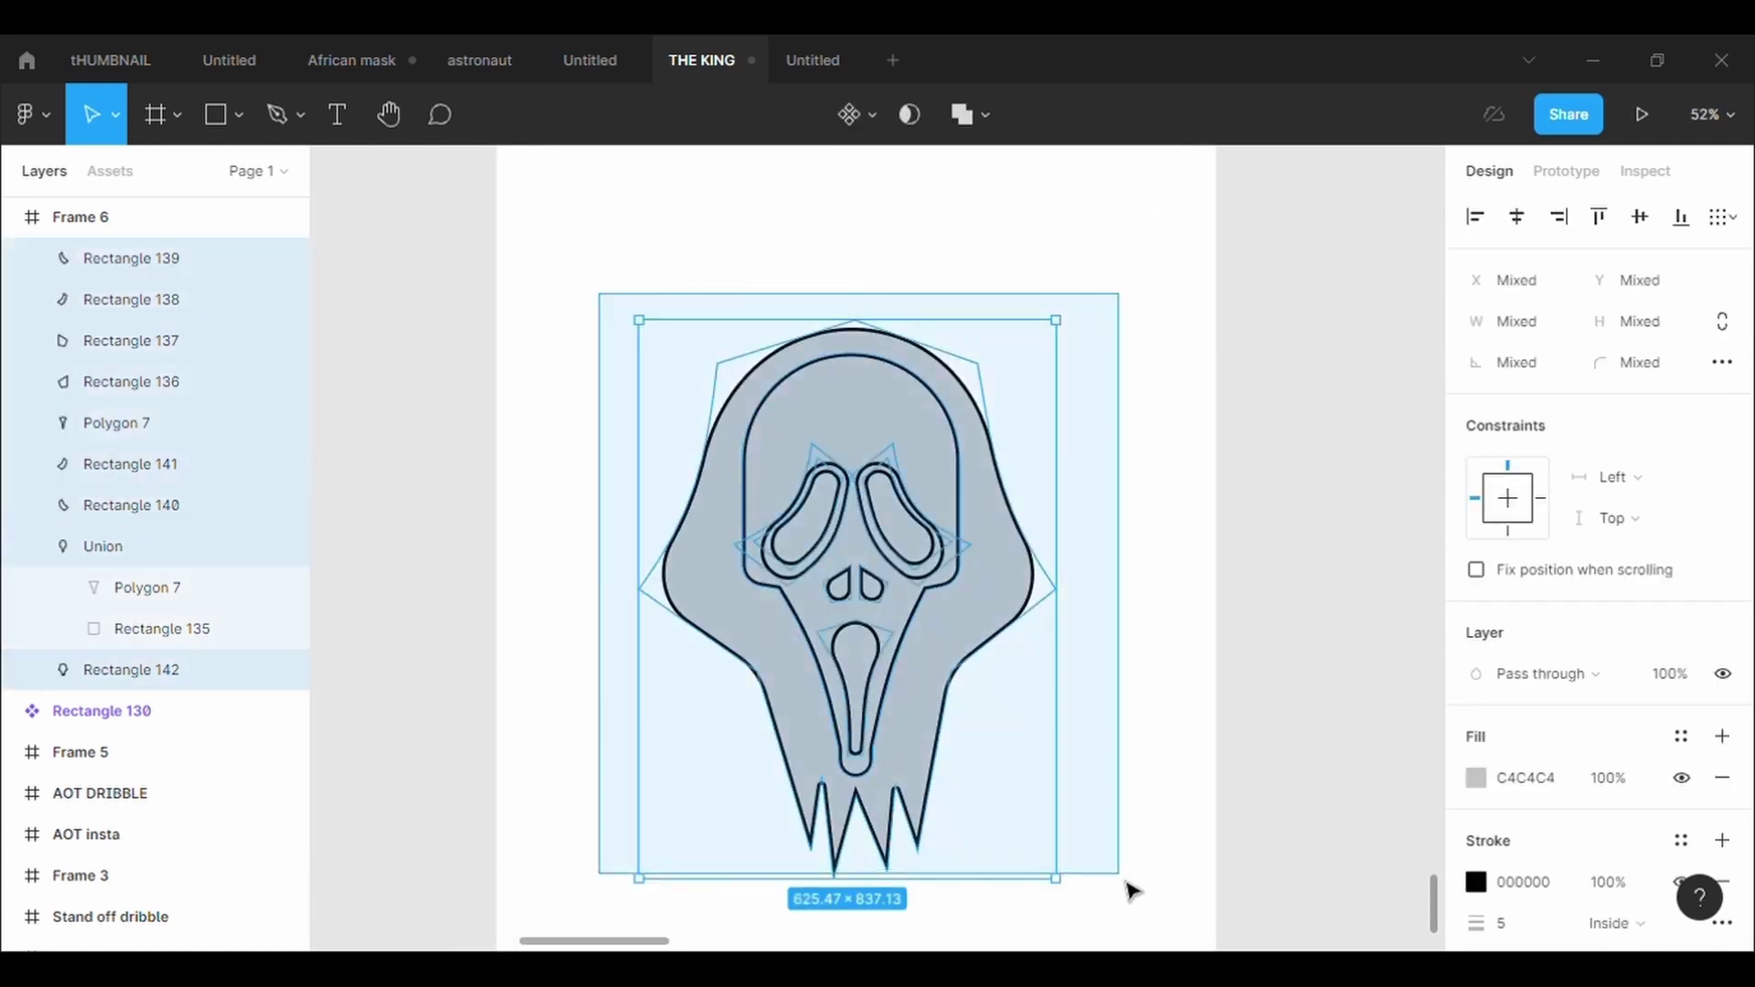
mouse_move(891, 774)
mouse_down()
mouse_move(889, 709)
mouse_move(904, 716)
mouse_up()
scroll(971, 756, down, 1)
scroll(973, 757, down, 1)
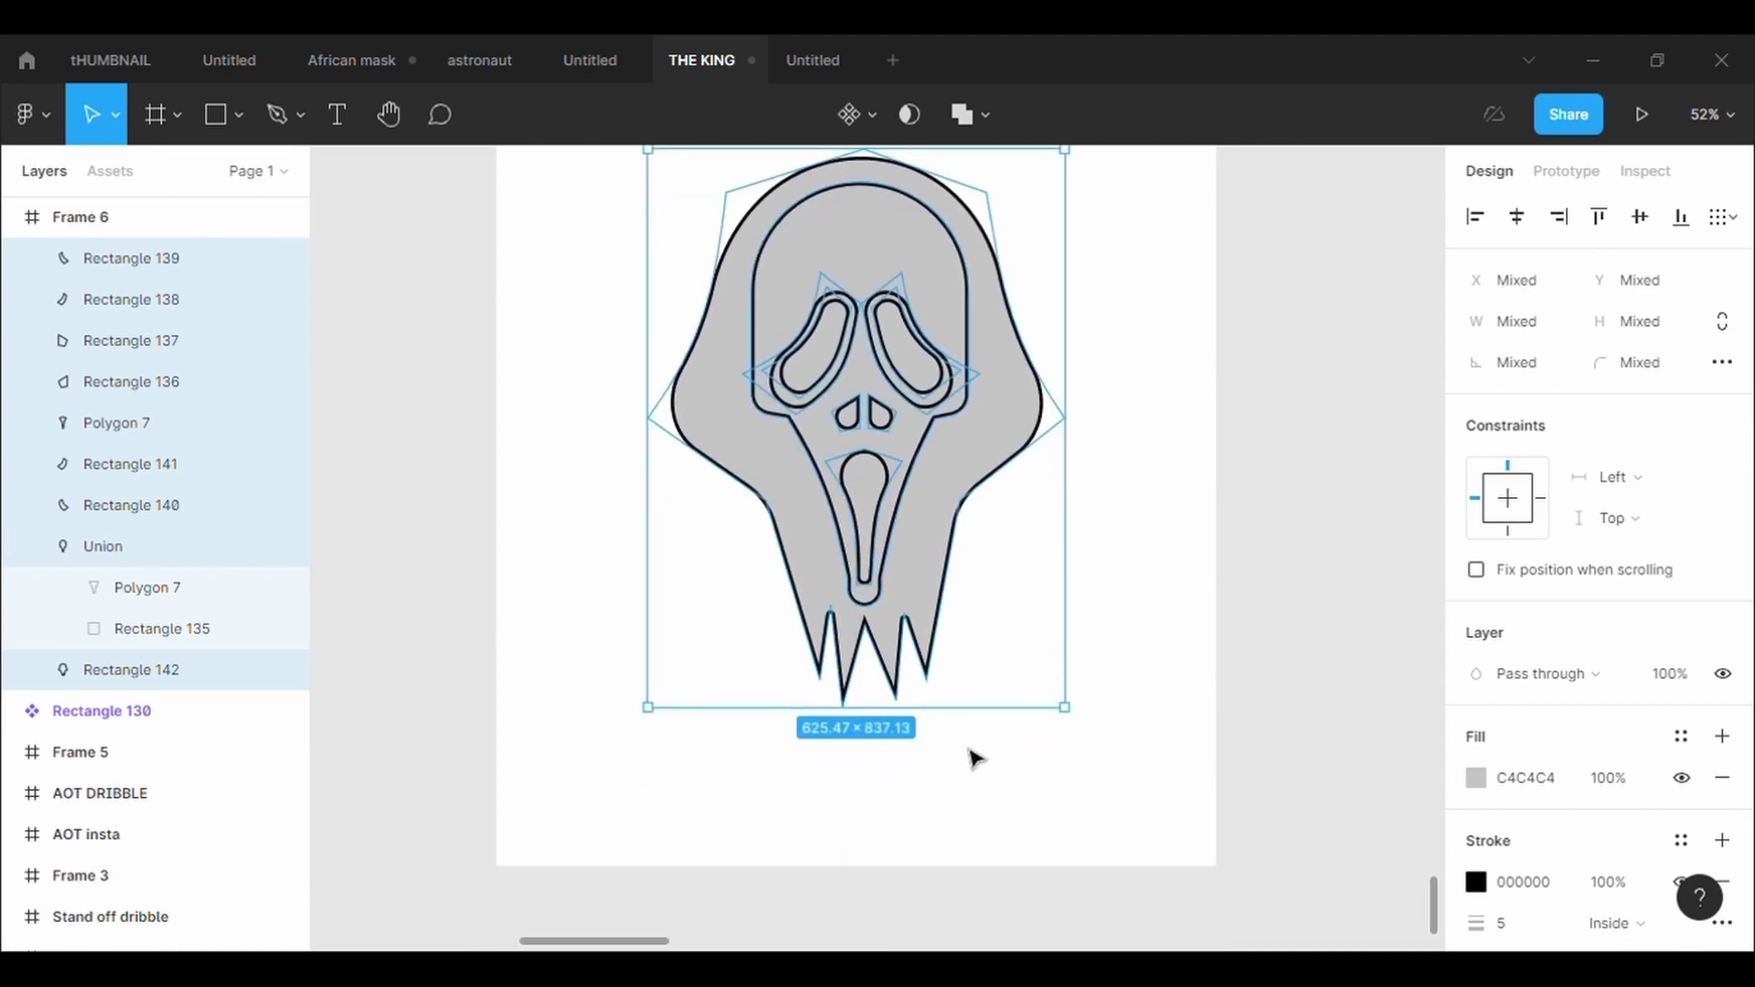
click(1228, 810)
scroll(1229, 810, up, 1)
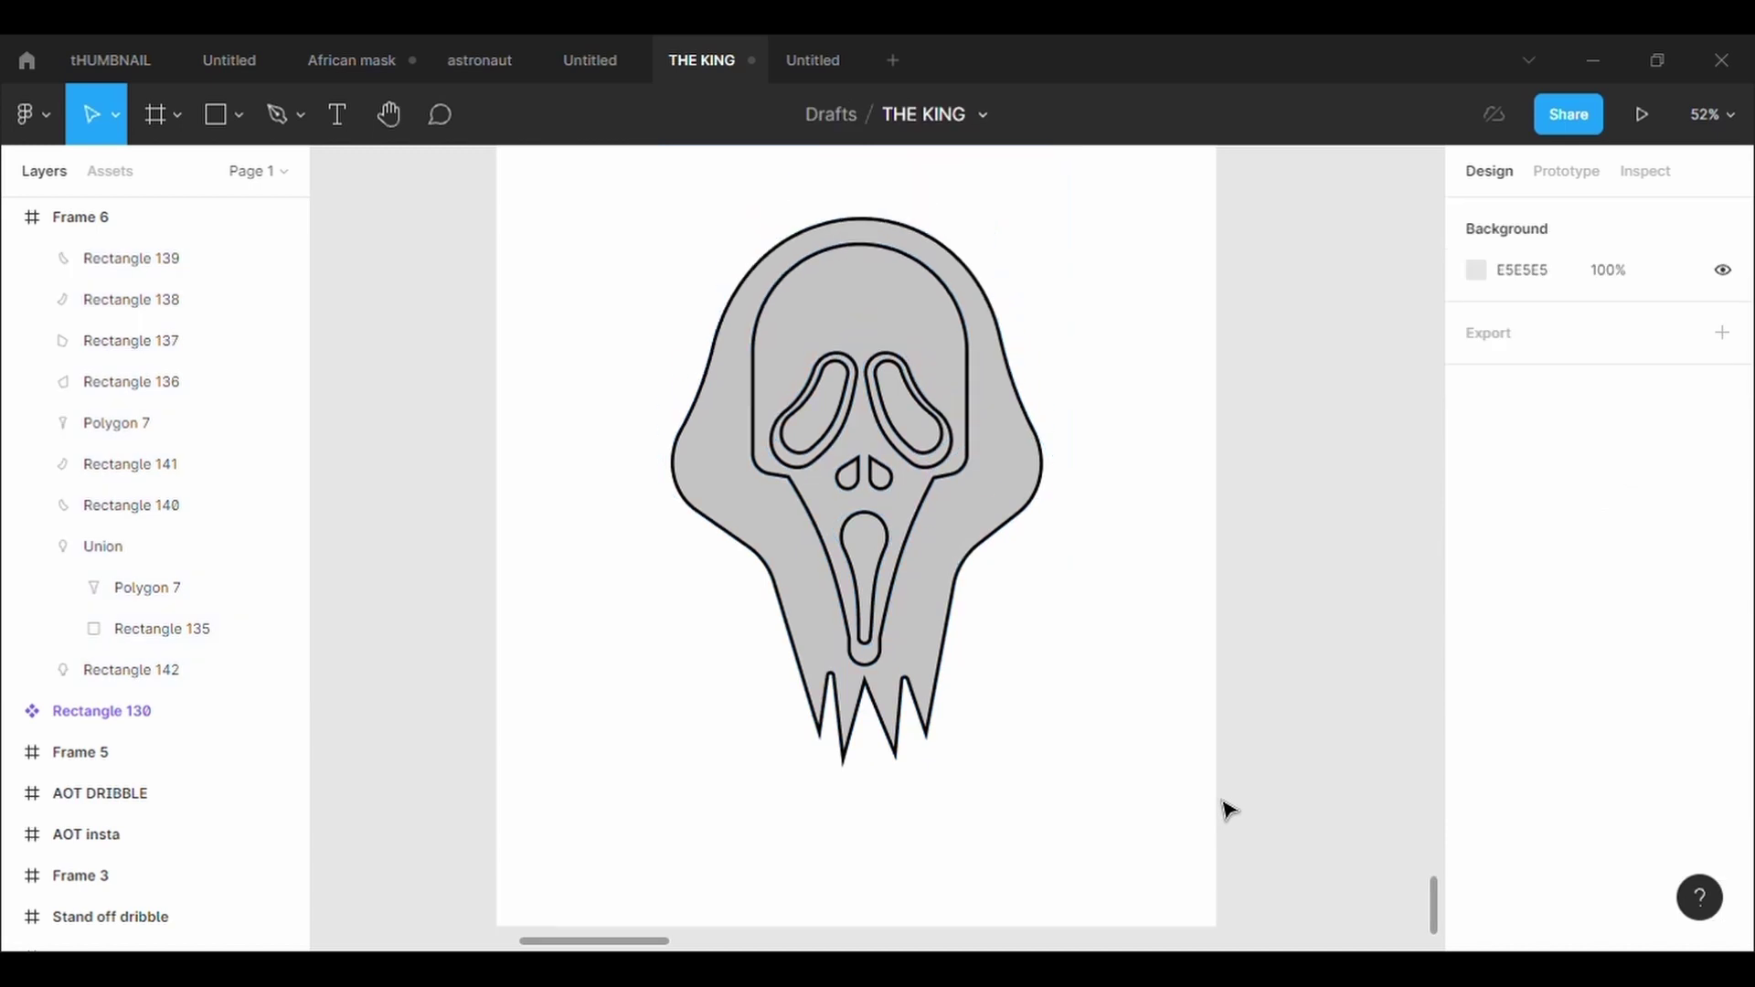
scroll(1228, 810, up, 1)
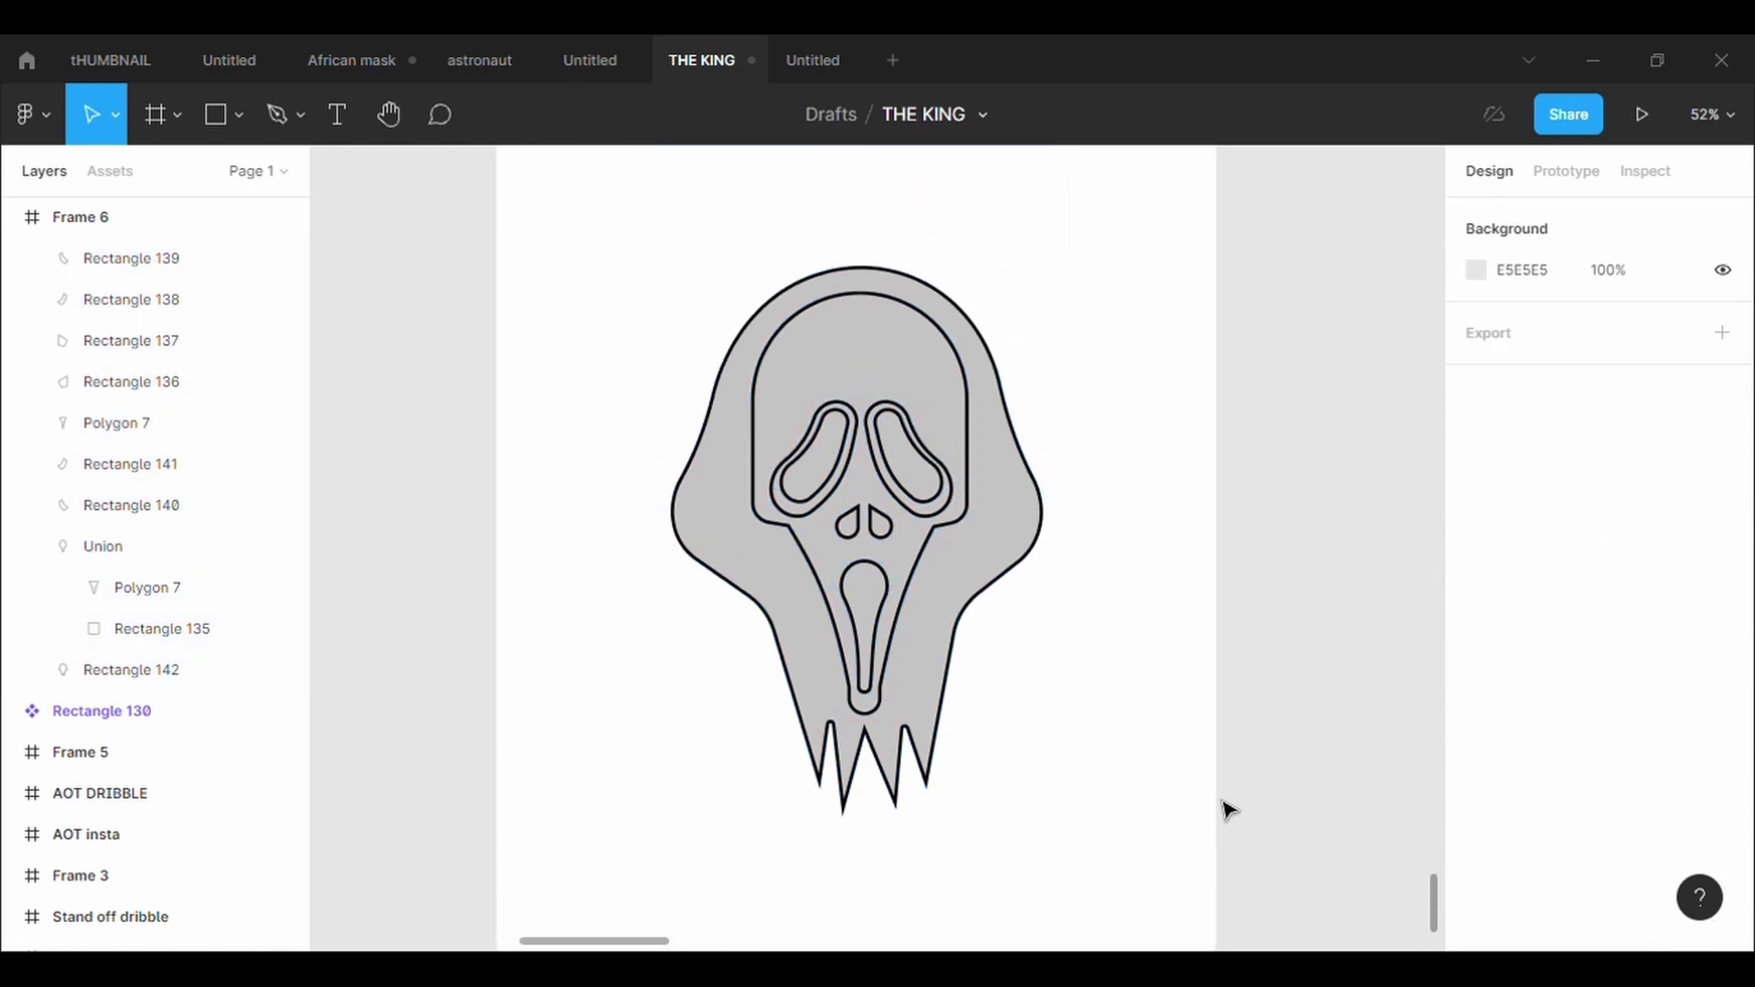
scroll(1229, 809, down, 1)
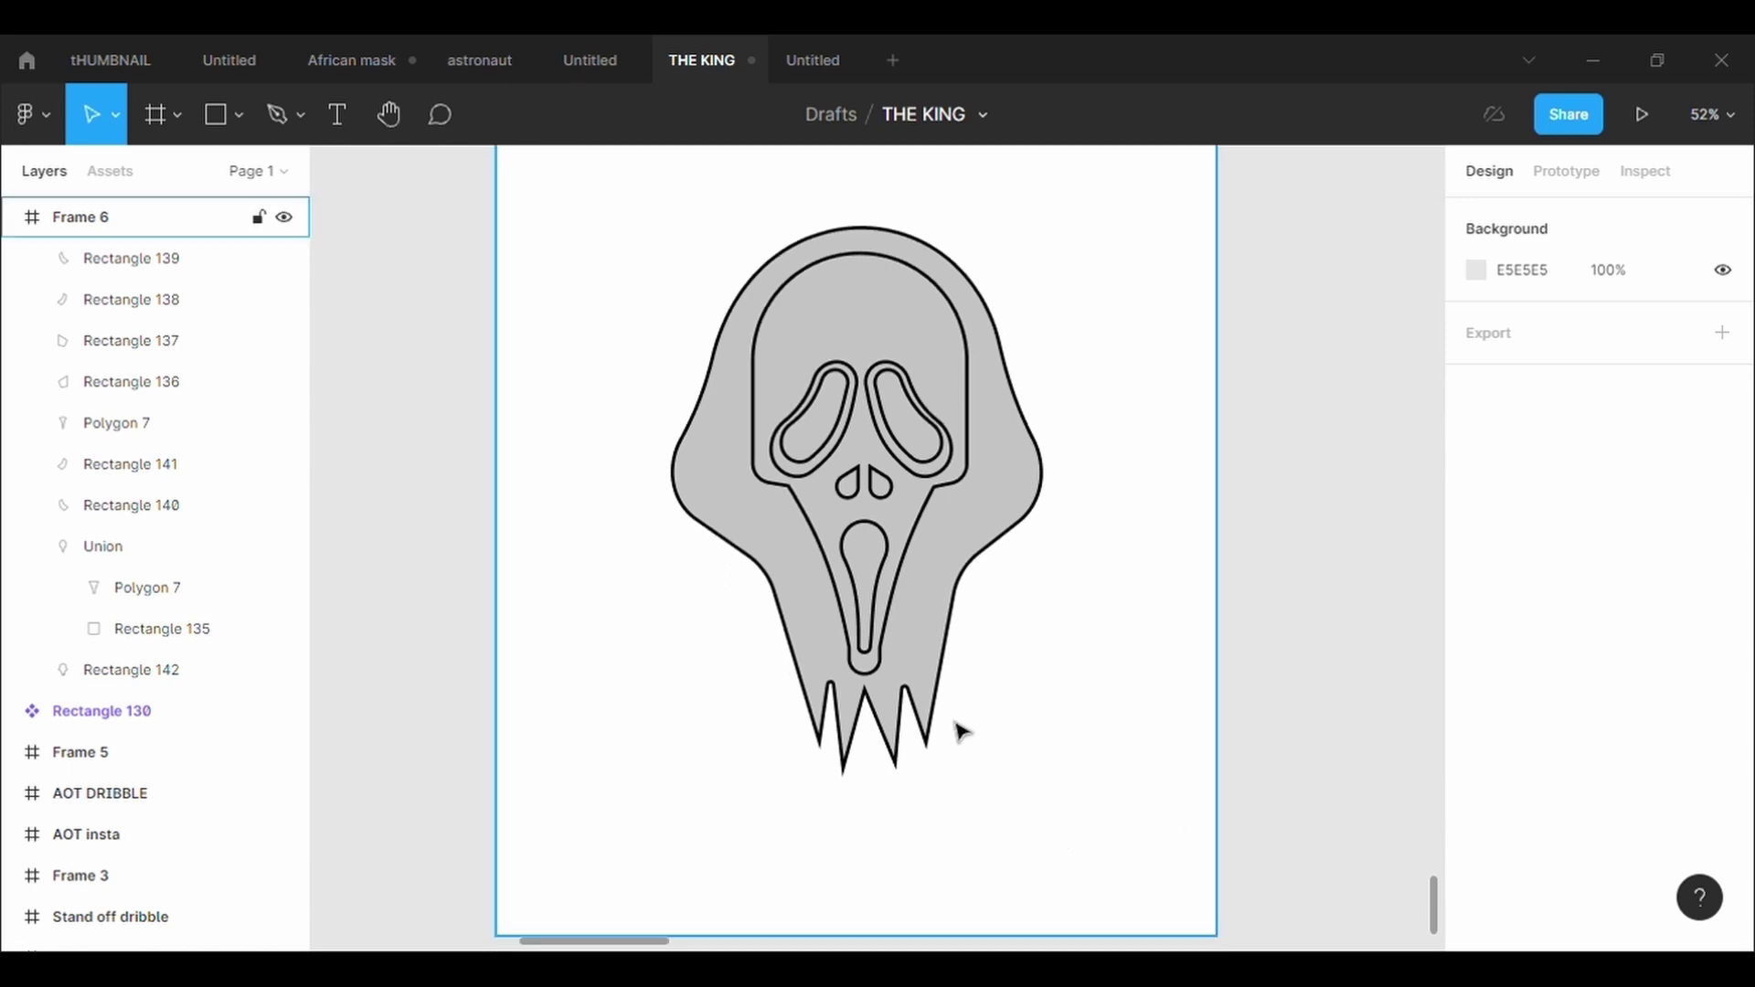
ctrl+scroll(959, 728, up, 3)
Paste a copy of the mouth shape, nudge it right, and change the original mouth's stacking order
click(821, 525)
key(ctrl+v)
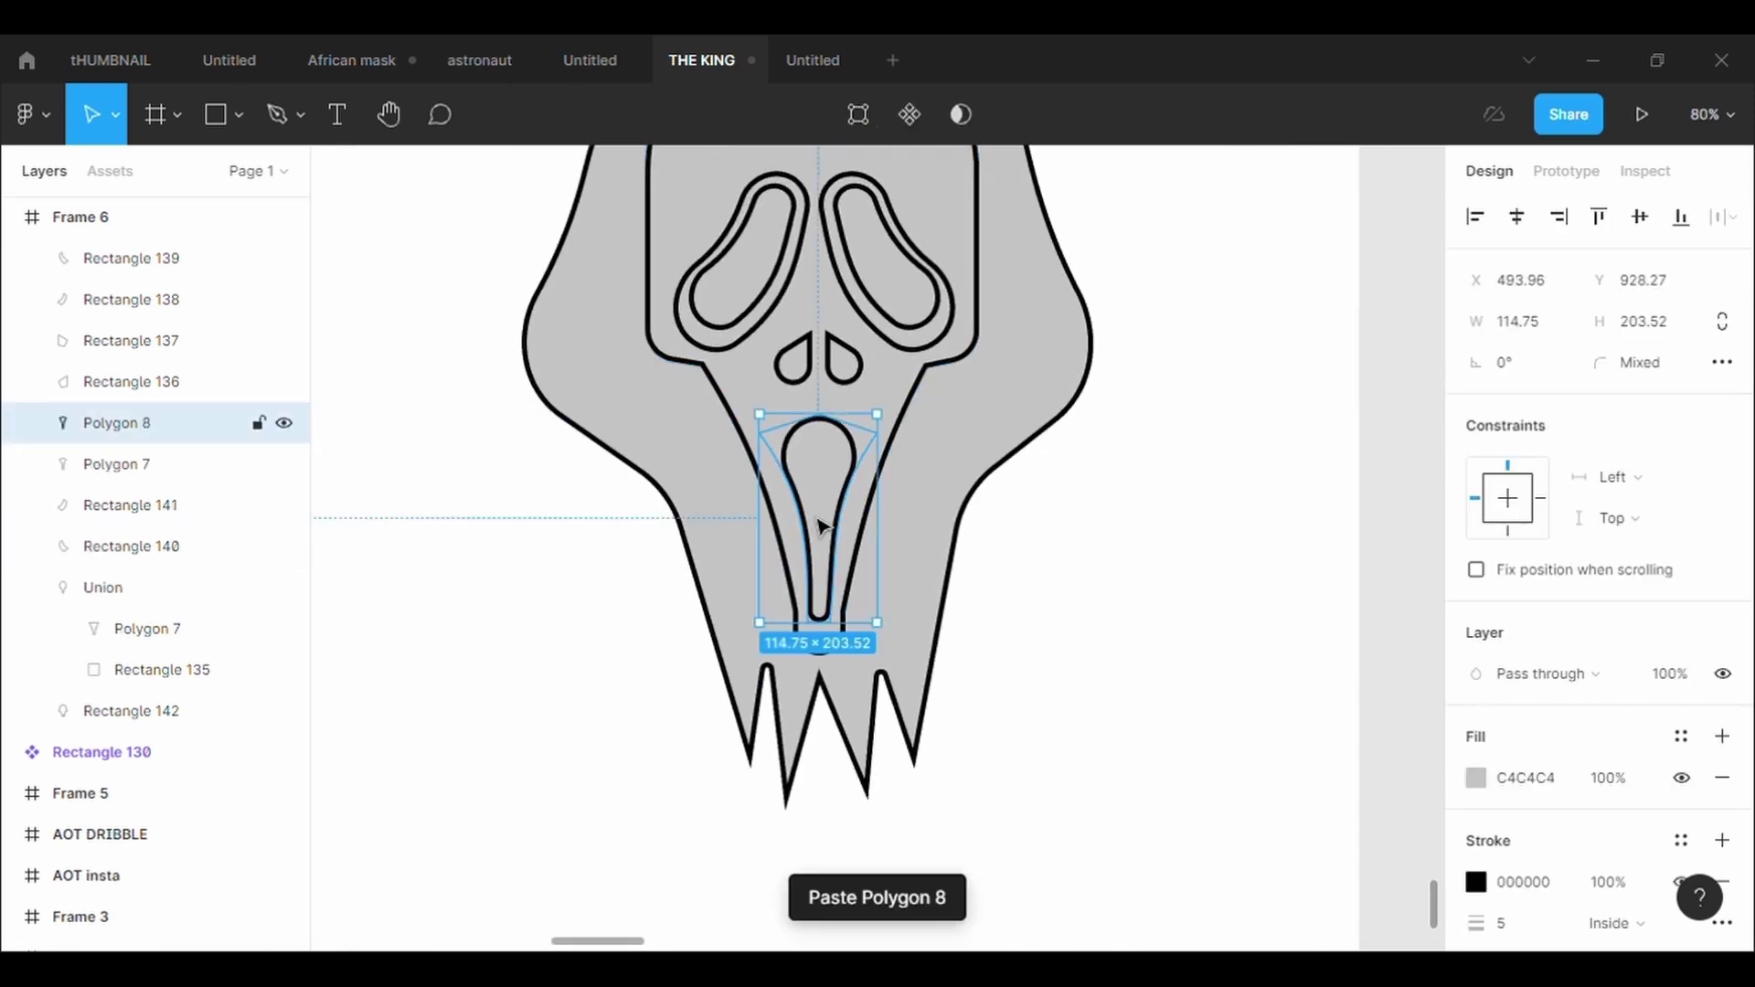
drag(836, 505, 848, 508)
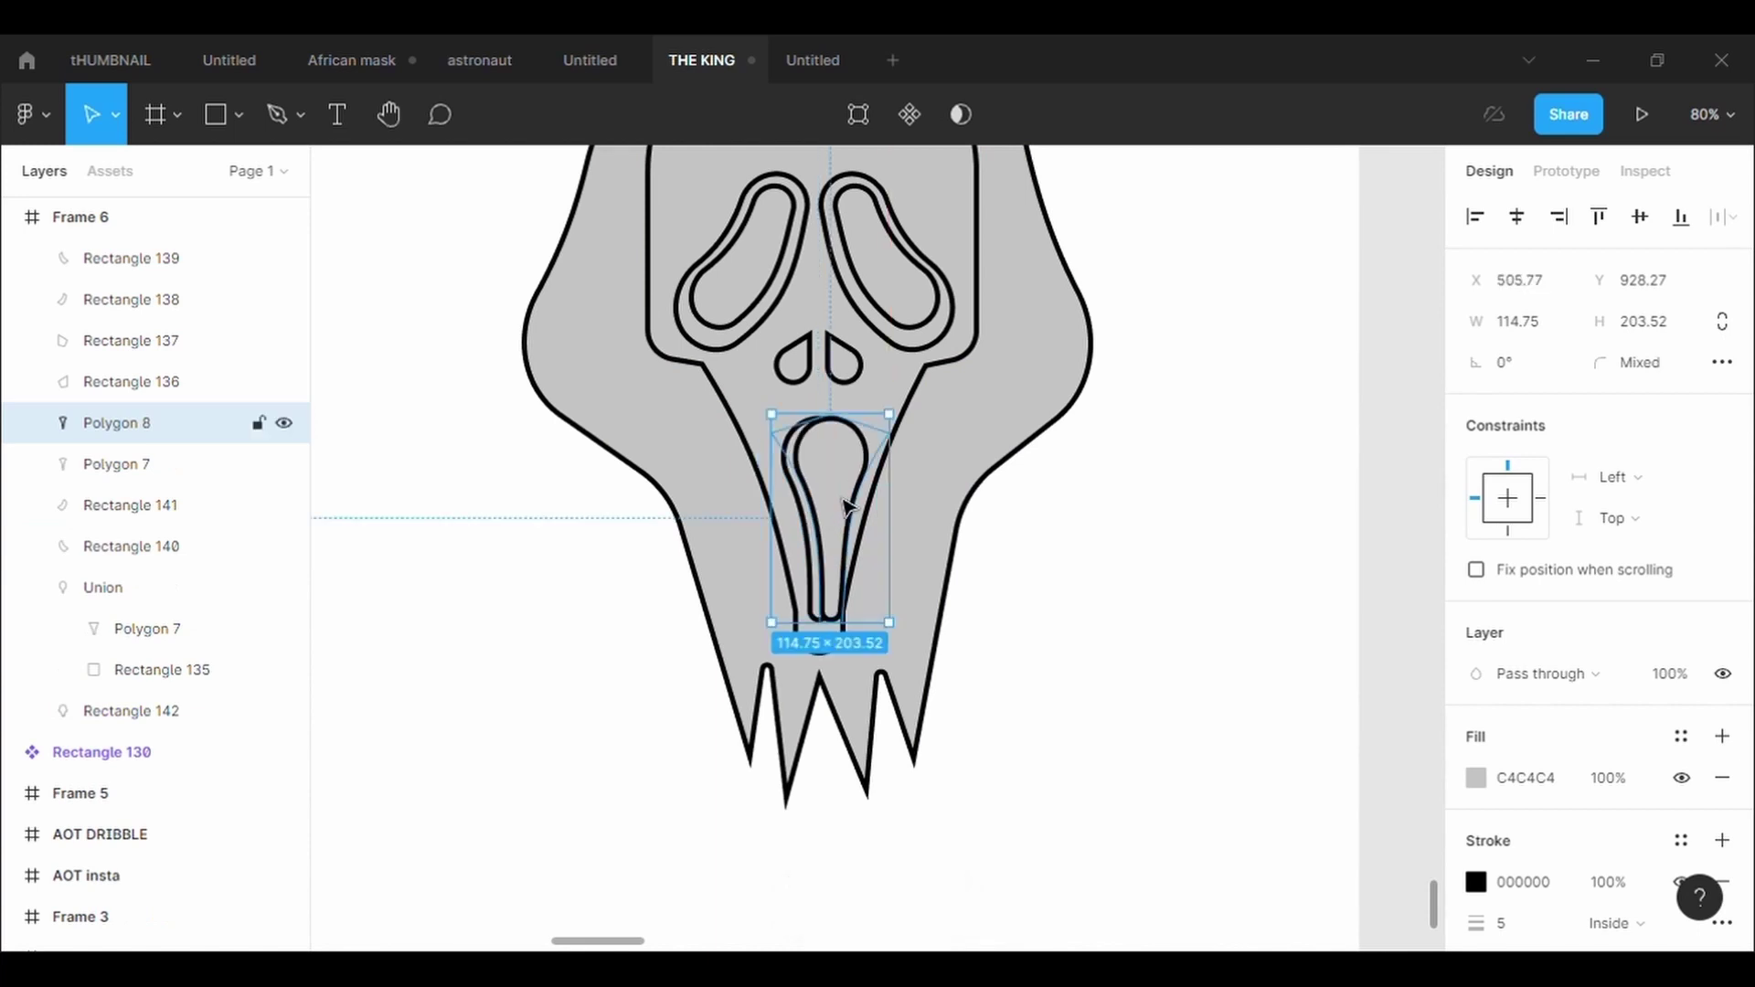
click(388, 599)
click(795, 475)
right_click(795, 475)
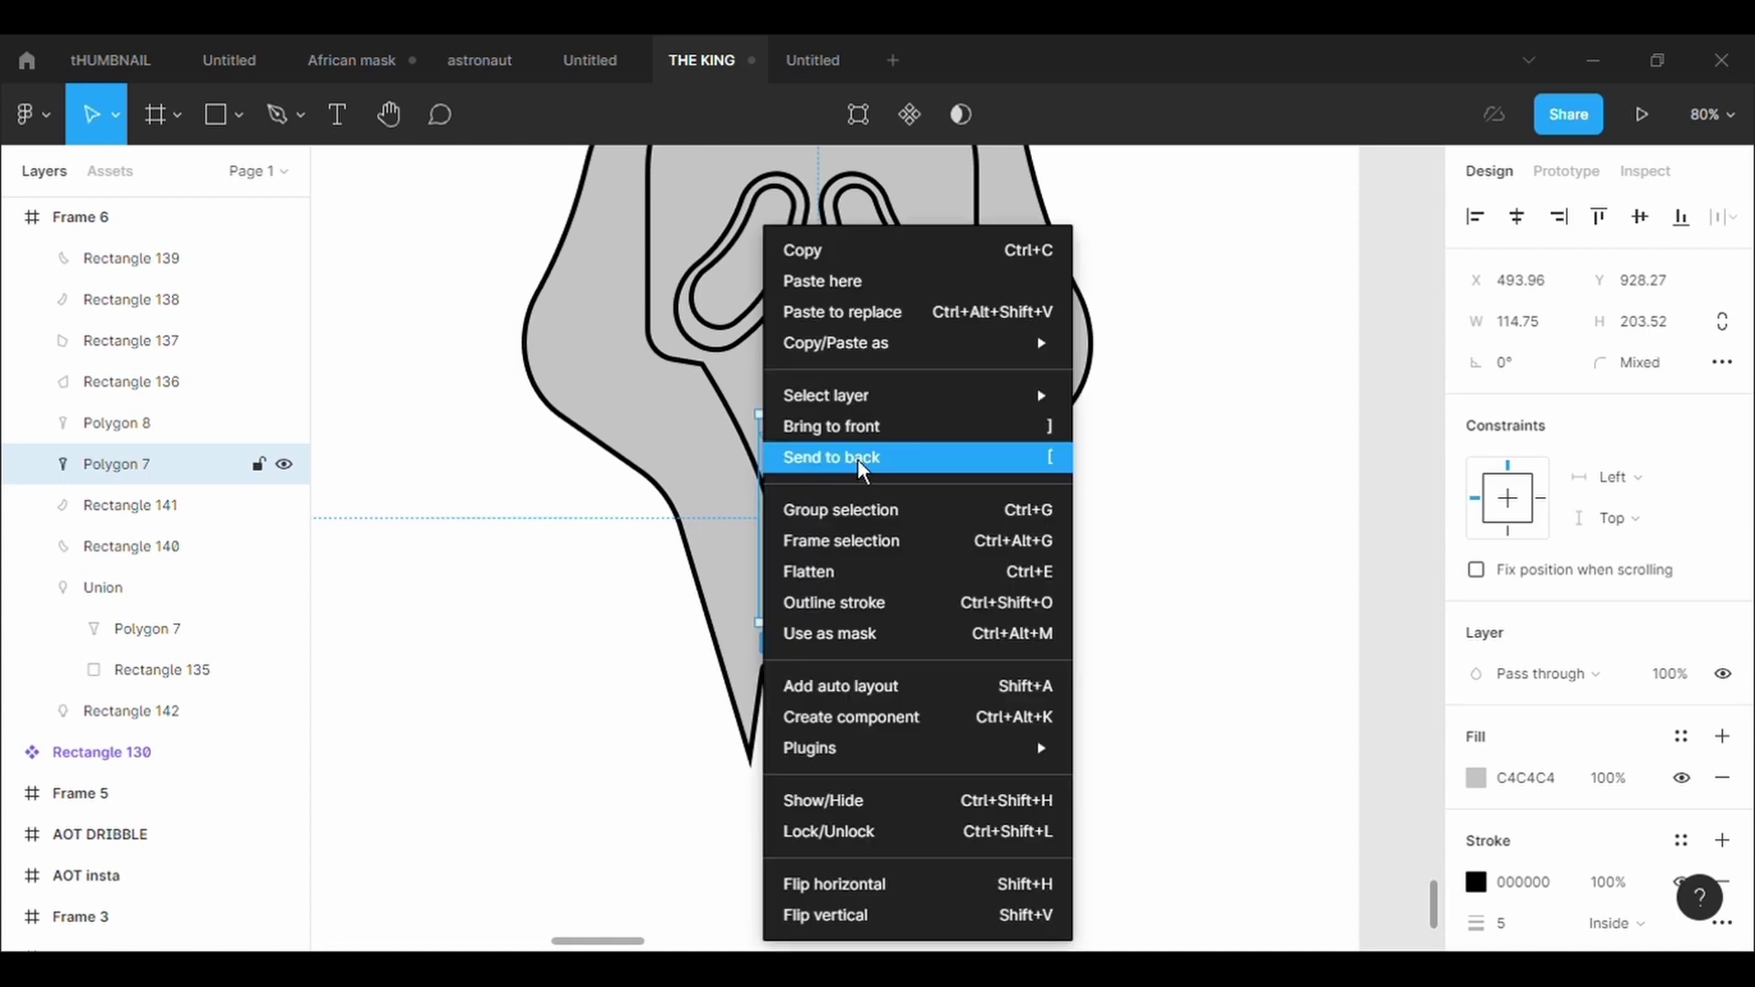
click(857, 459)
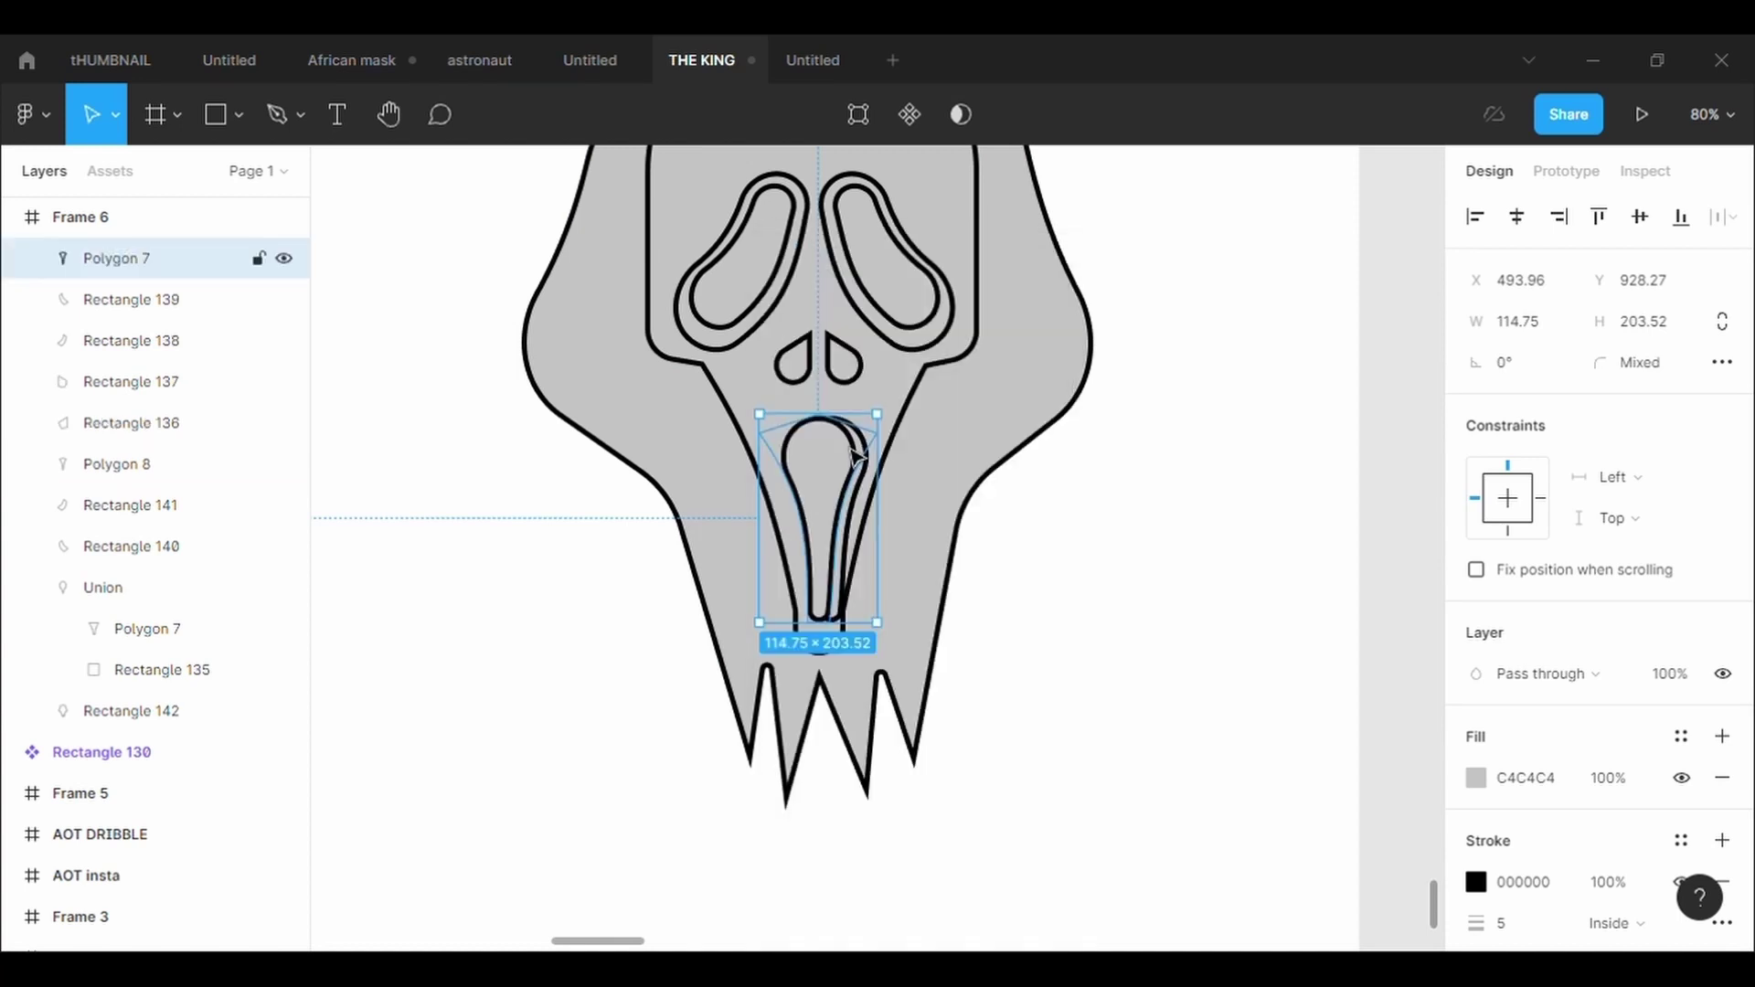
Delete a point on the mouth copy to open its path and bend it into a curve beside the mouth
click(858, 115)
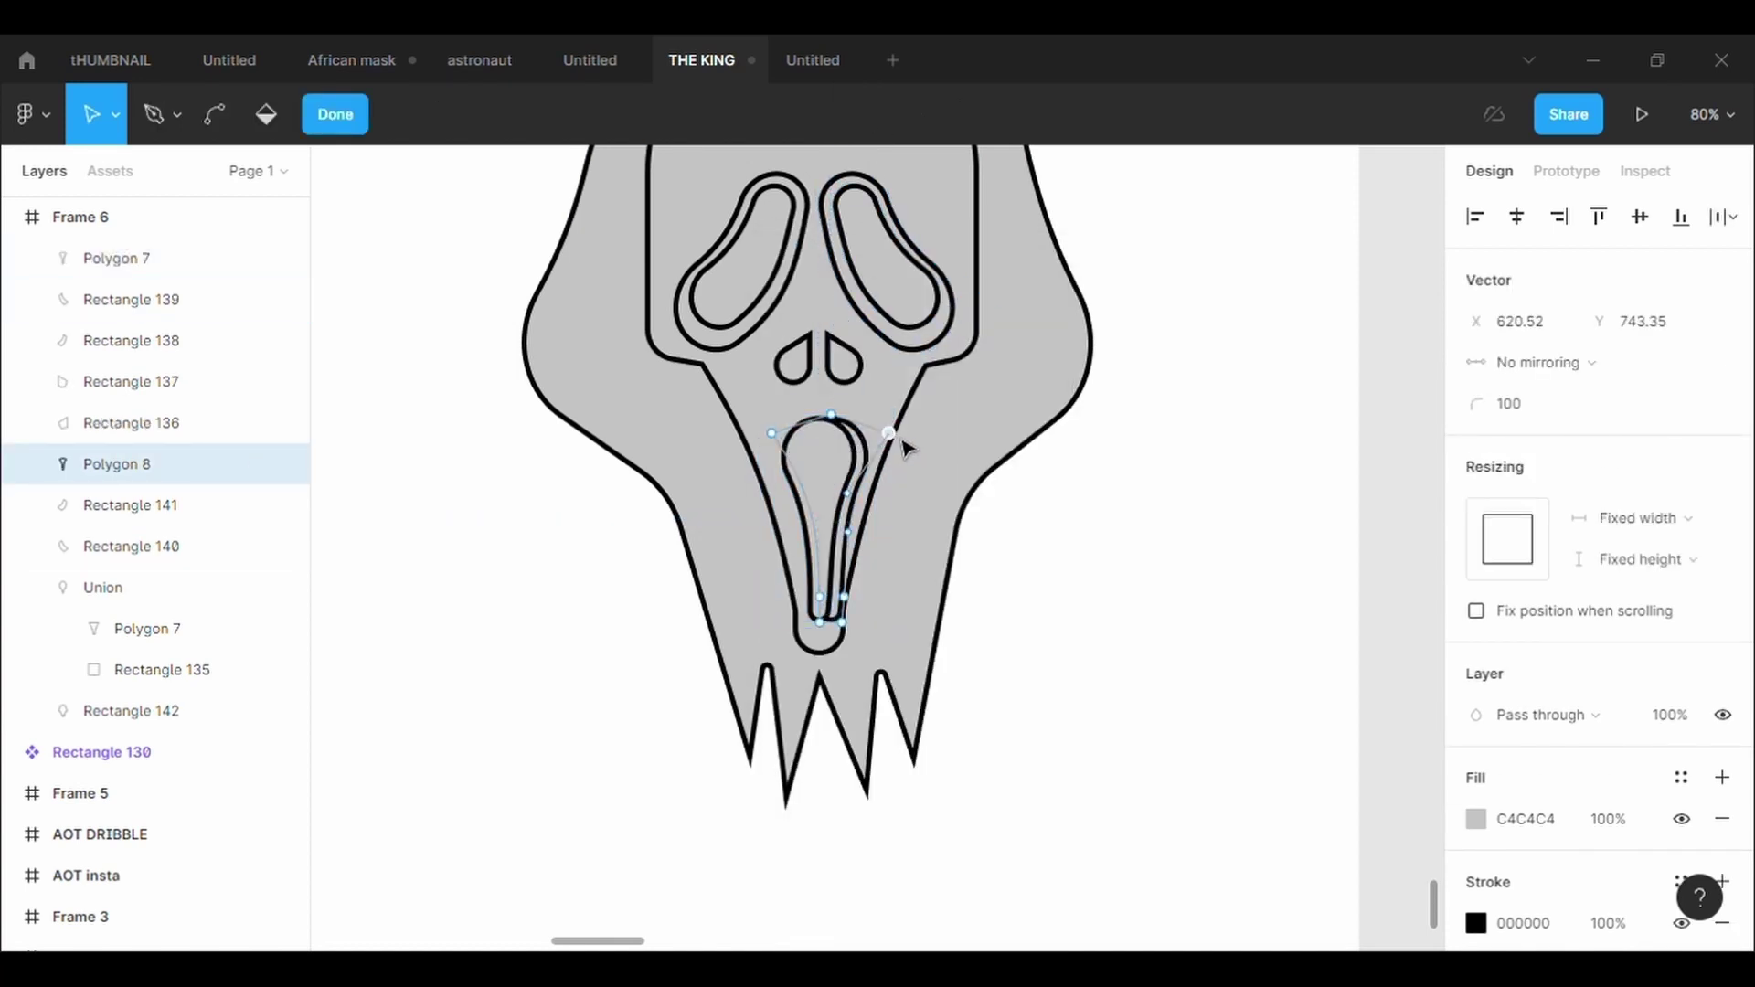
click(775, 436)
key(Delete)
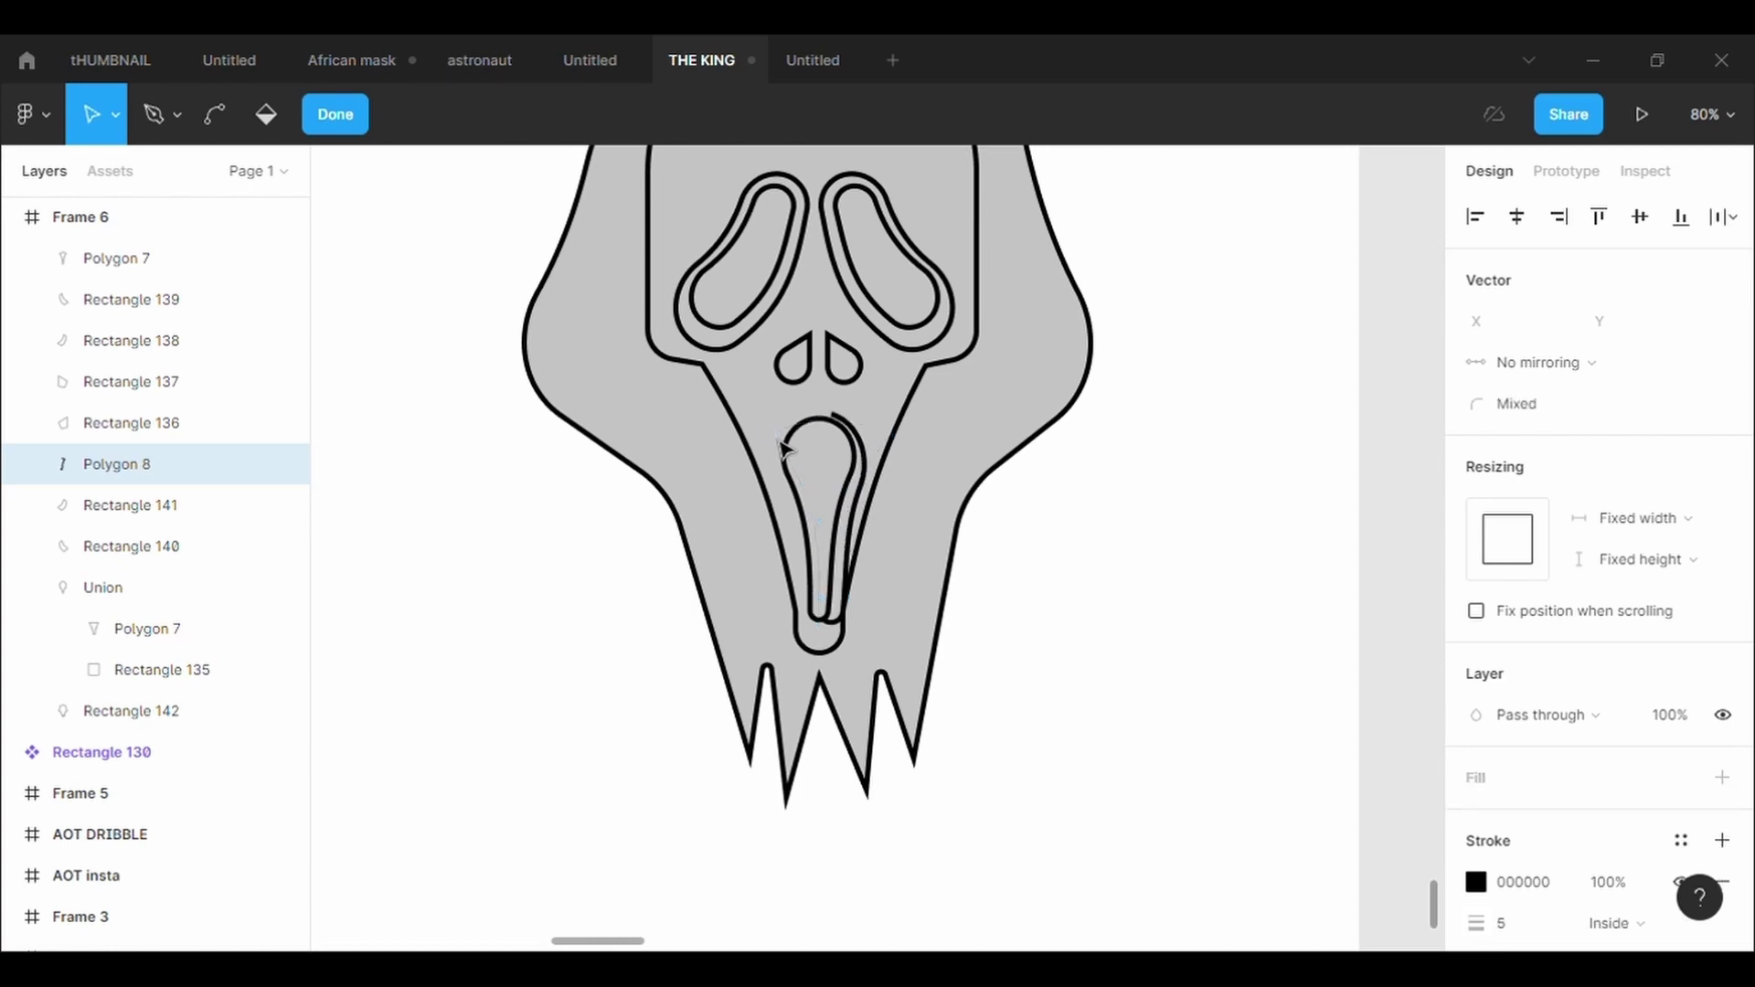
click(820, 622)
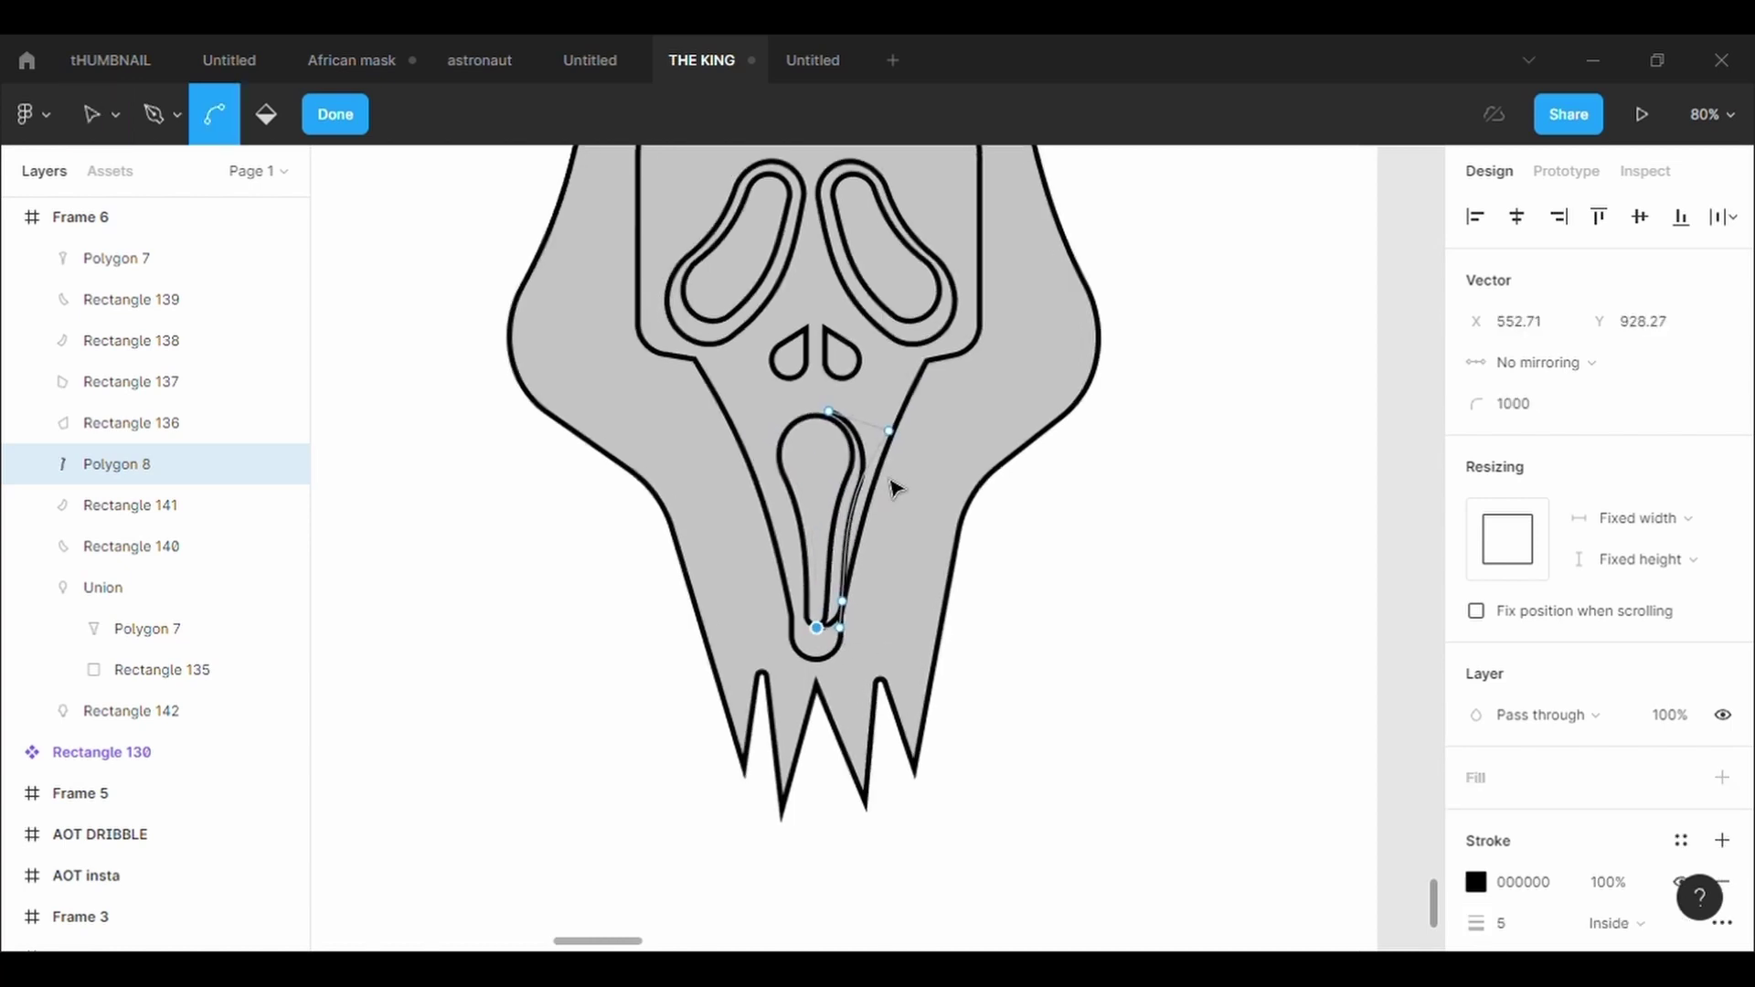
ctrl+scroll(900, 484, up, 3)
ctrl+scroll(901, 484, up, 1)
ctrl+scroll(897, 487, up, 2)
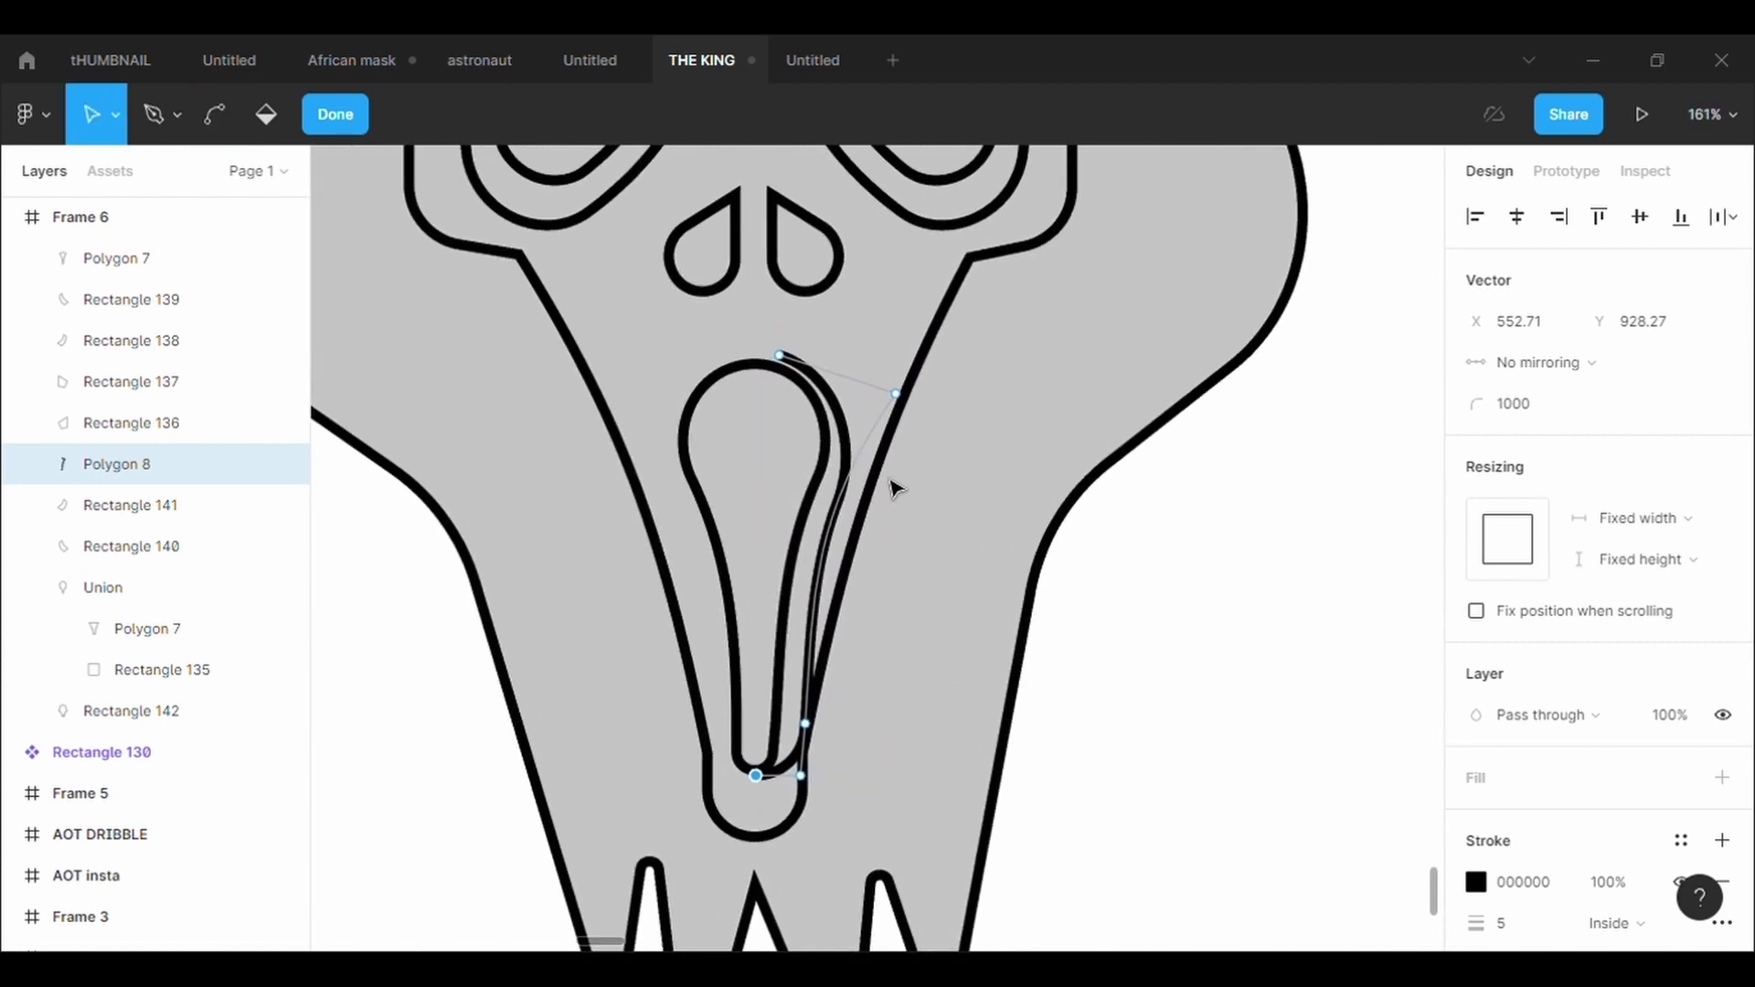
mouse_move(838, 560)
mouse_down()
mouse_move(855, 539)
mouse_move(843, 512)
mouse_move(852, 534)
mouse_up()
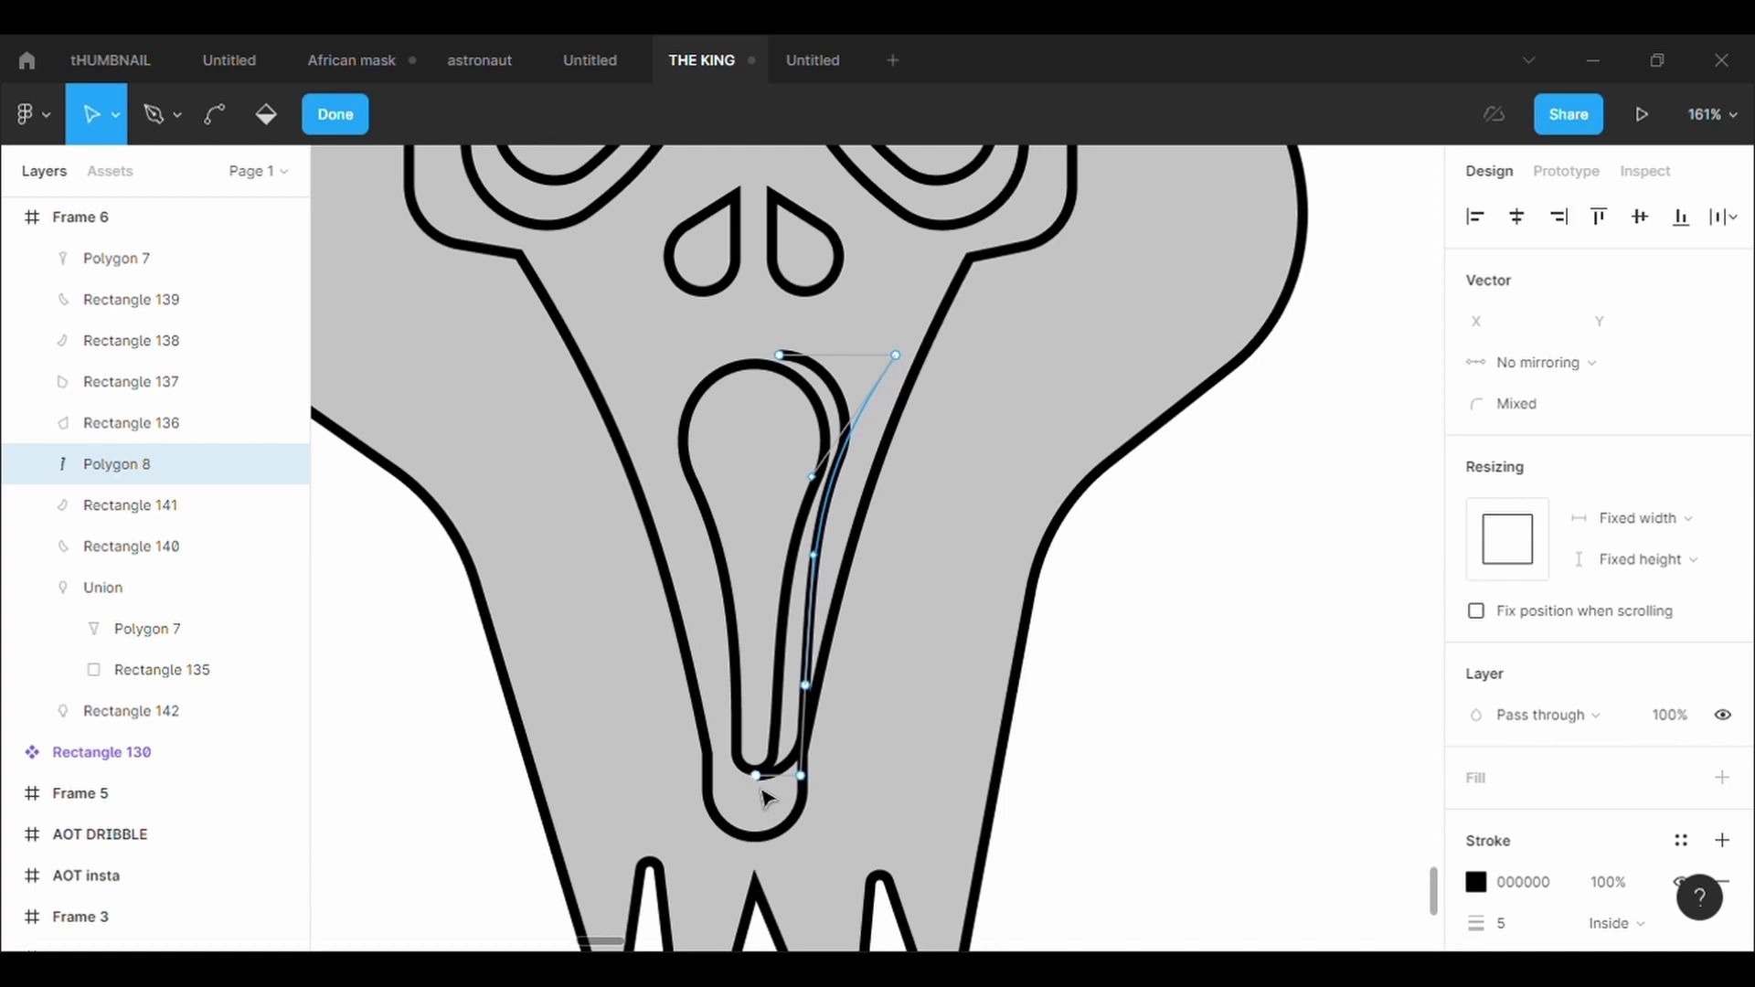
mouse_move(755, 775)
mouse_down()
mouse_move(801, 775)
mouse_move(799, 690)
mouse_up()
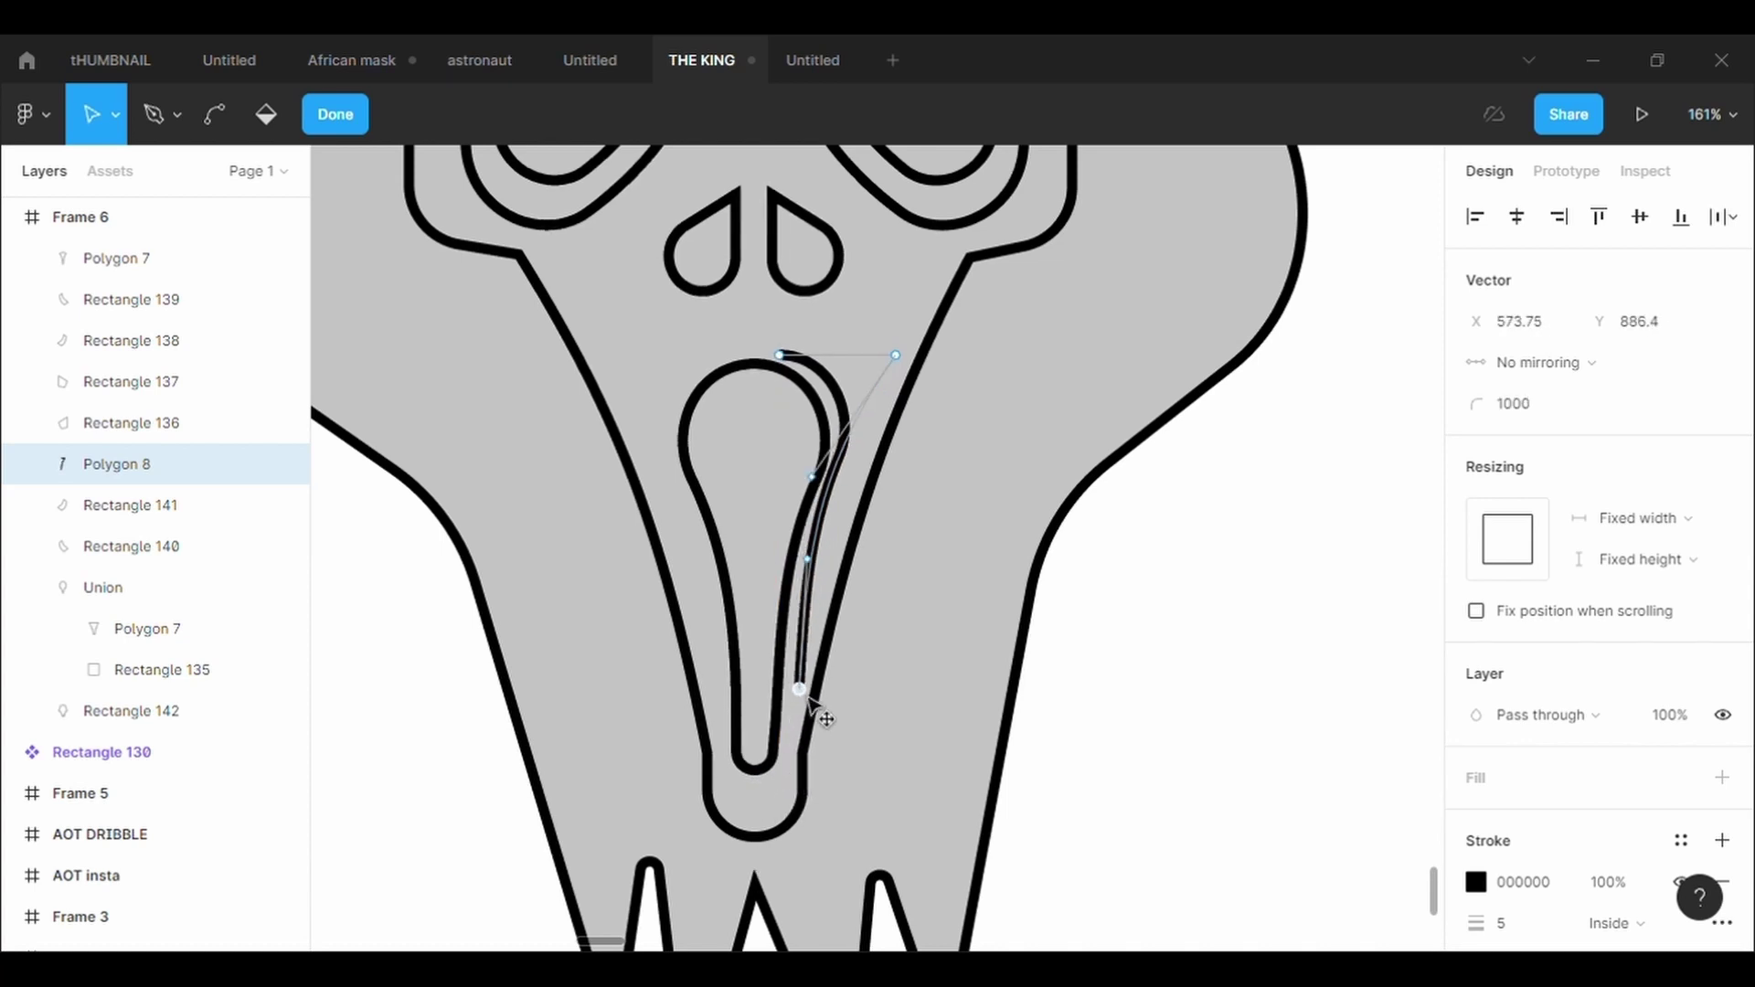
drag(900, 356, 922, 359)
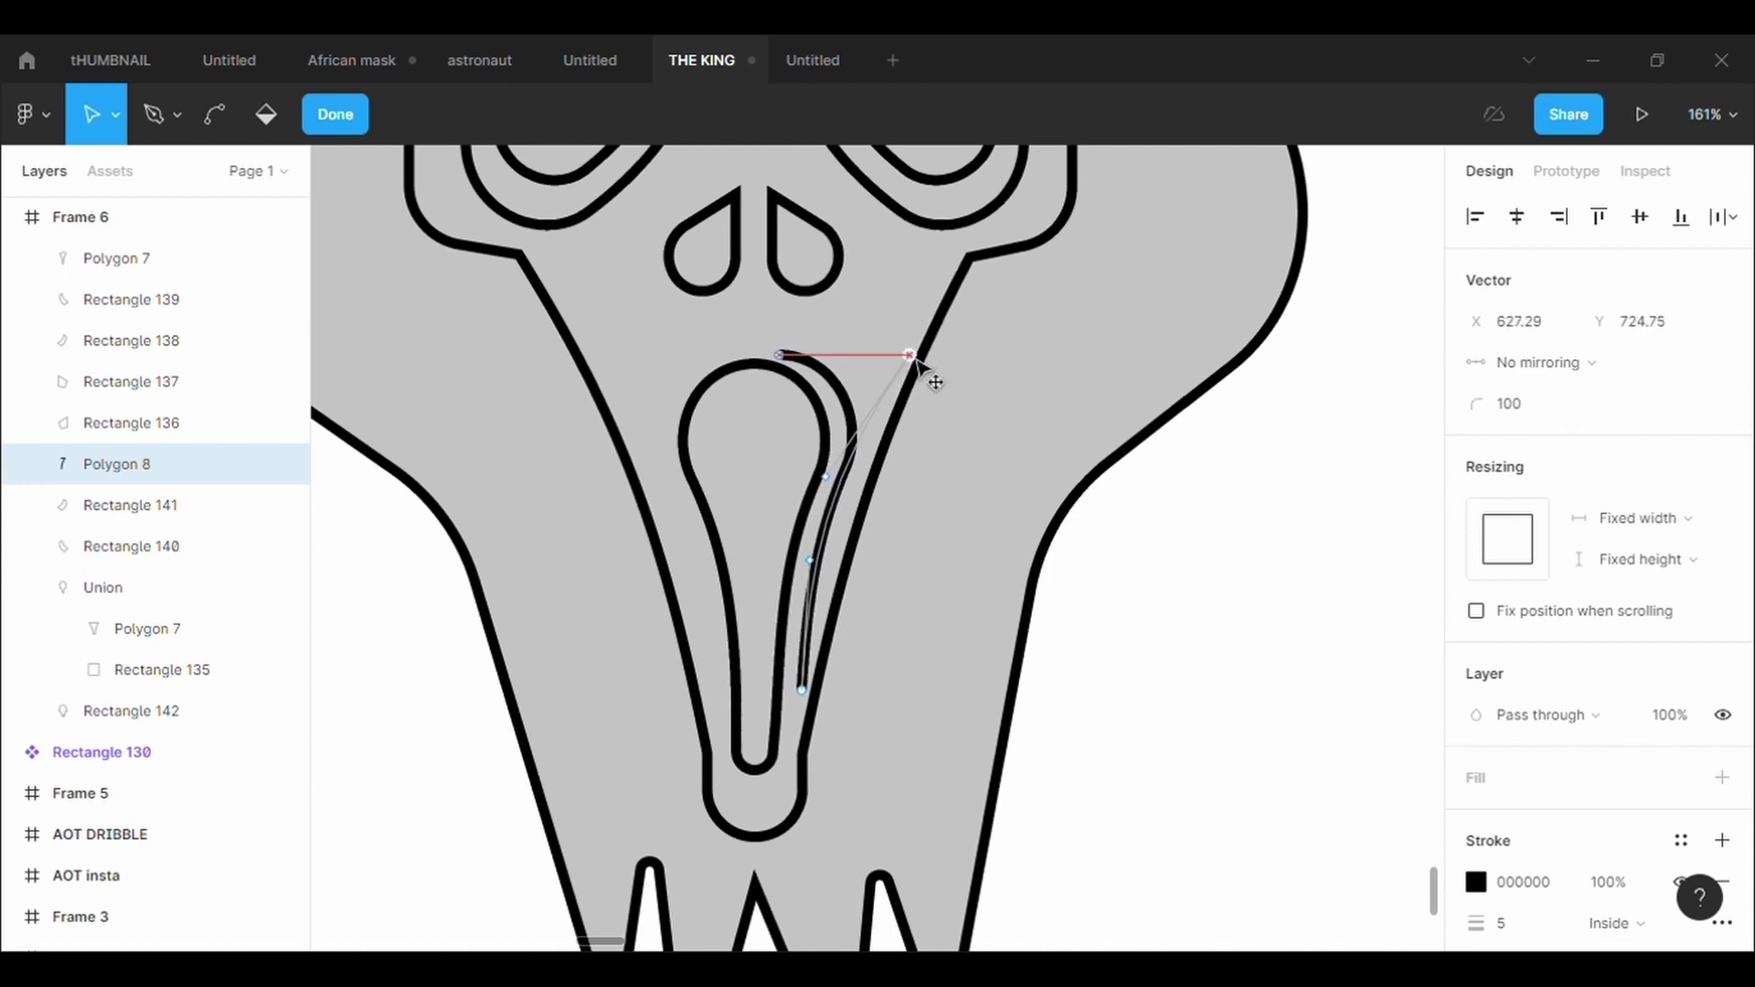
click(1261, 540)
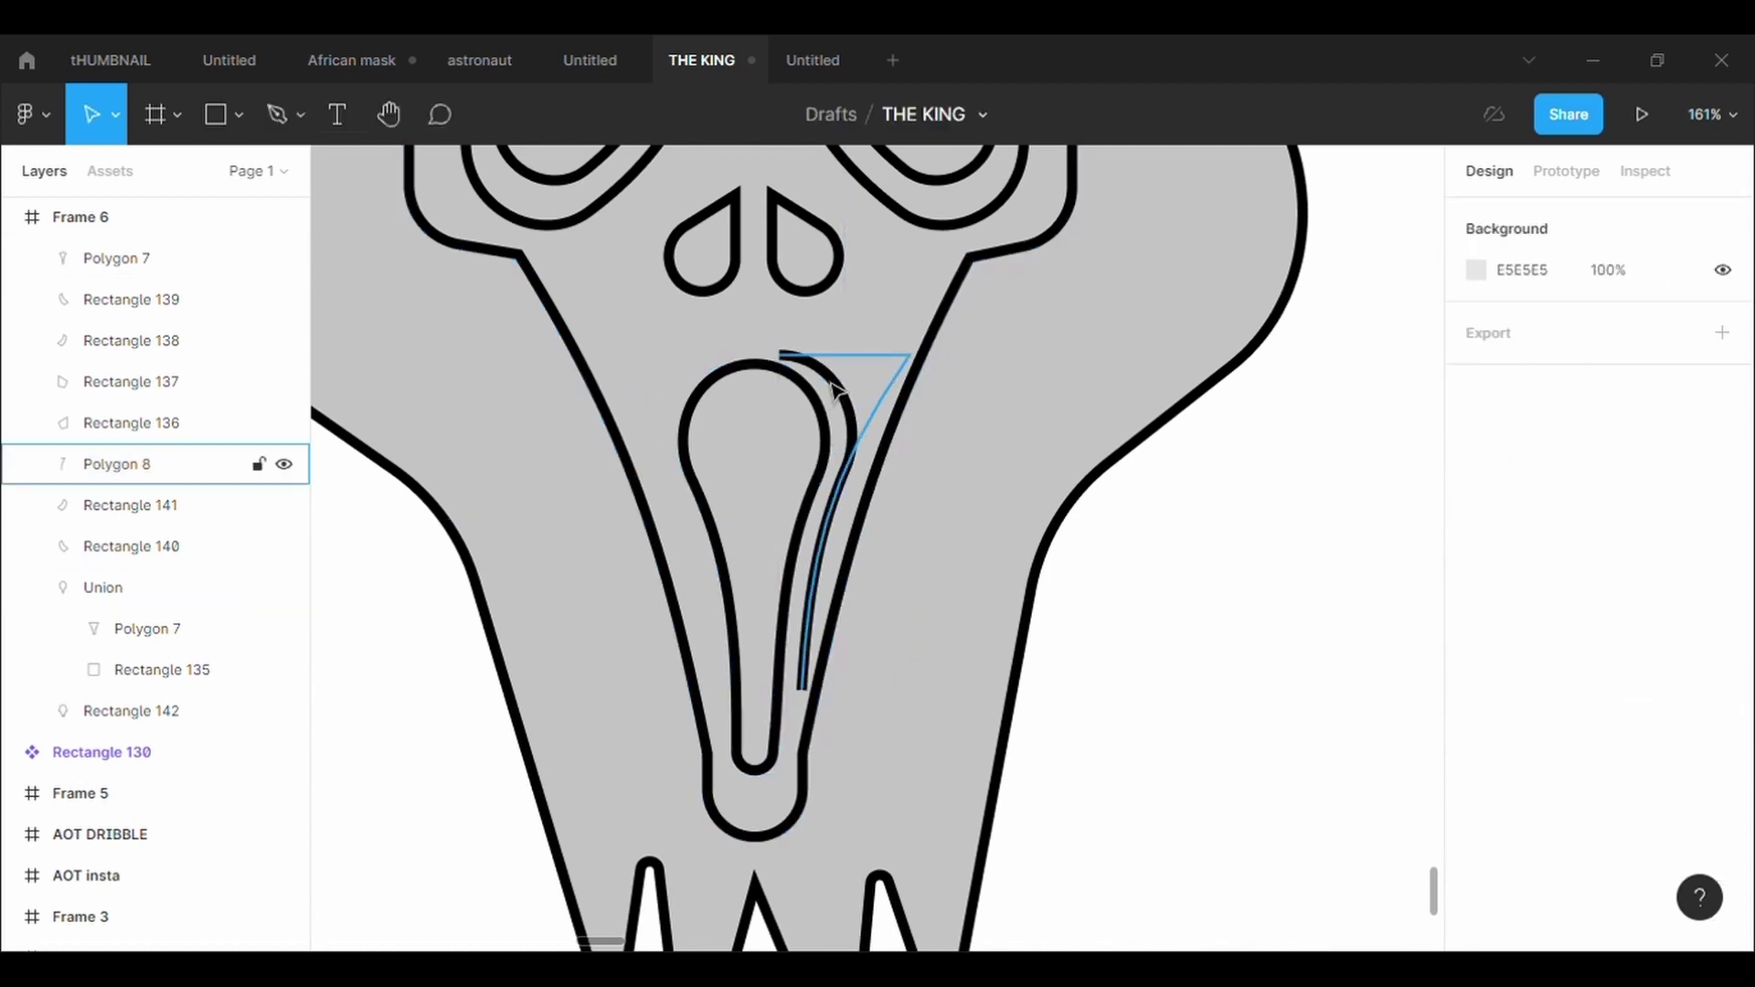
Raise the top end of the curved stroke beside the mouth
click(817, 359)
key(Return)
drag(783, 356, 777, 349)
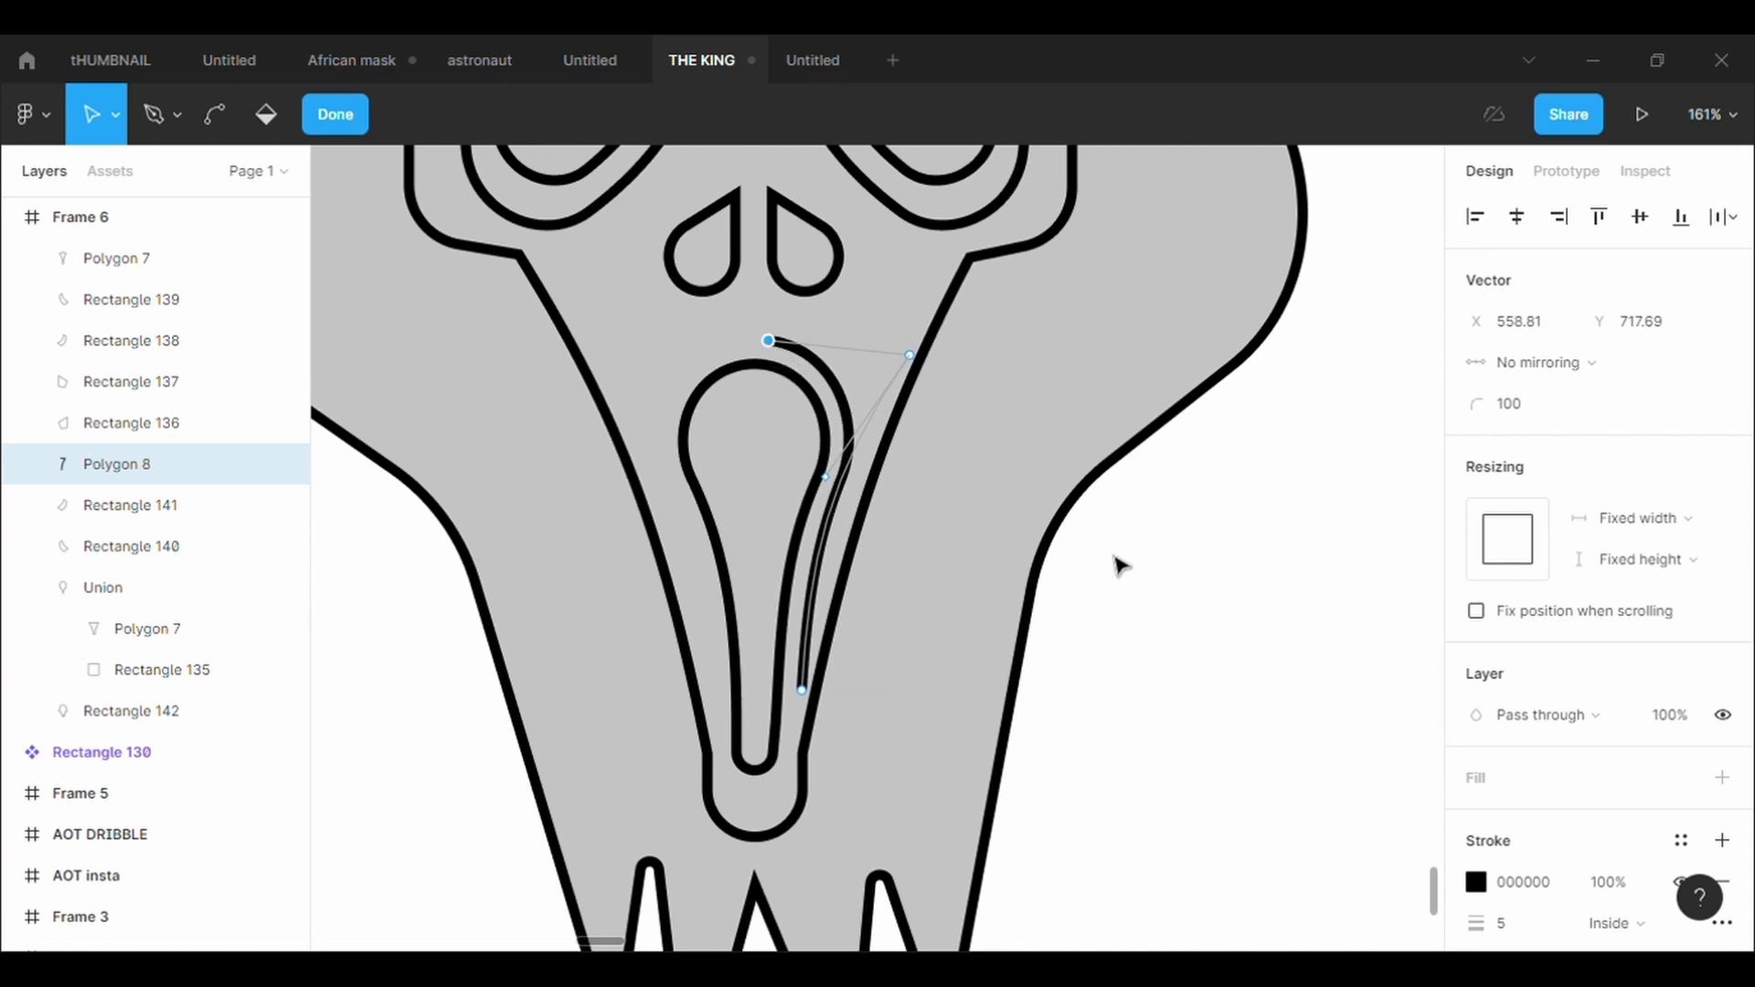
key(Escape)
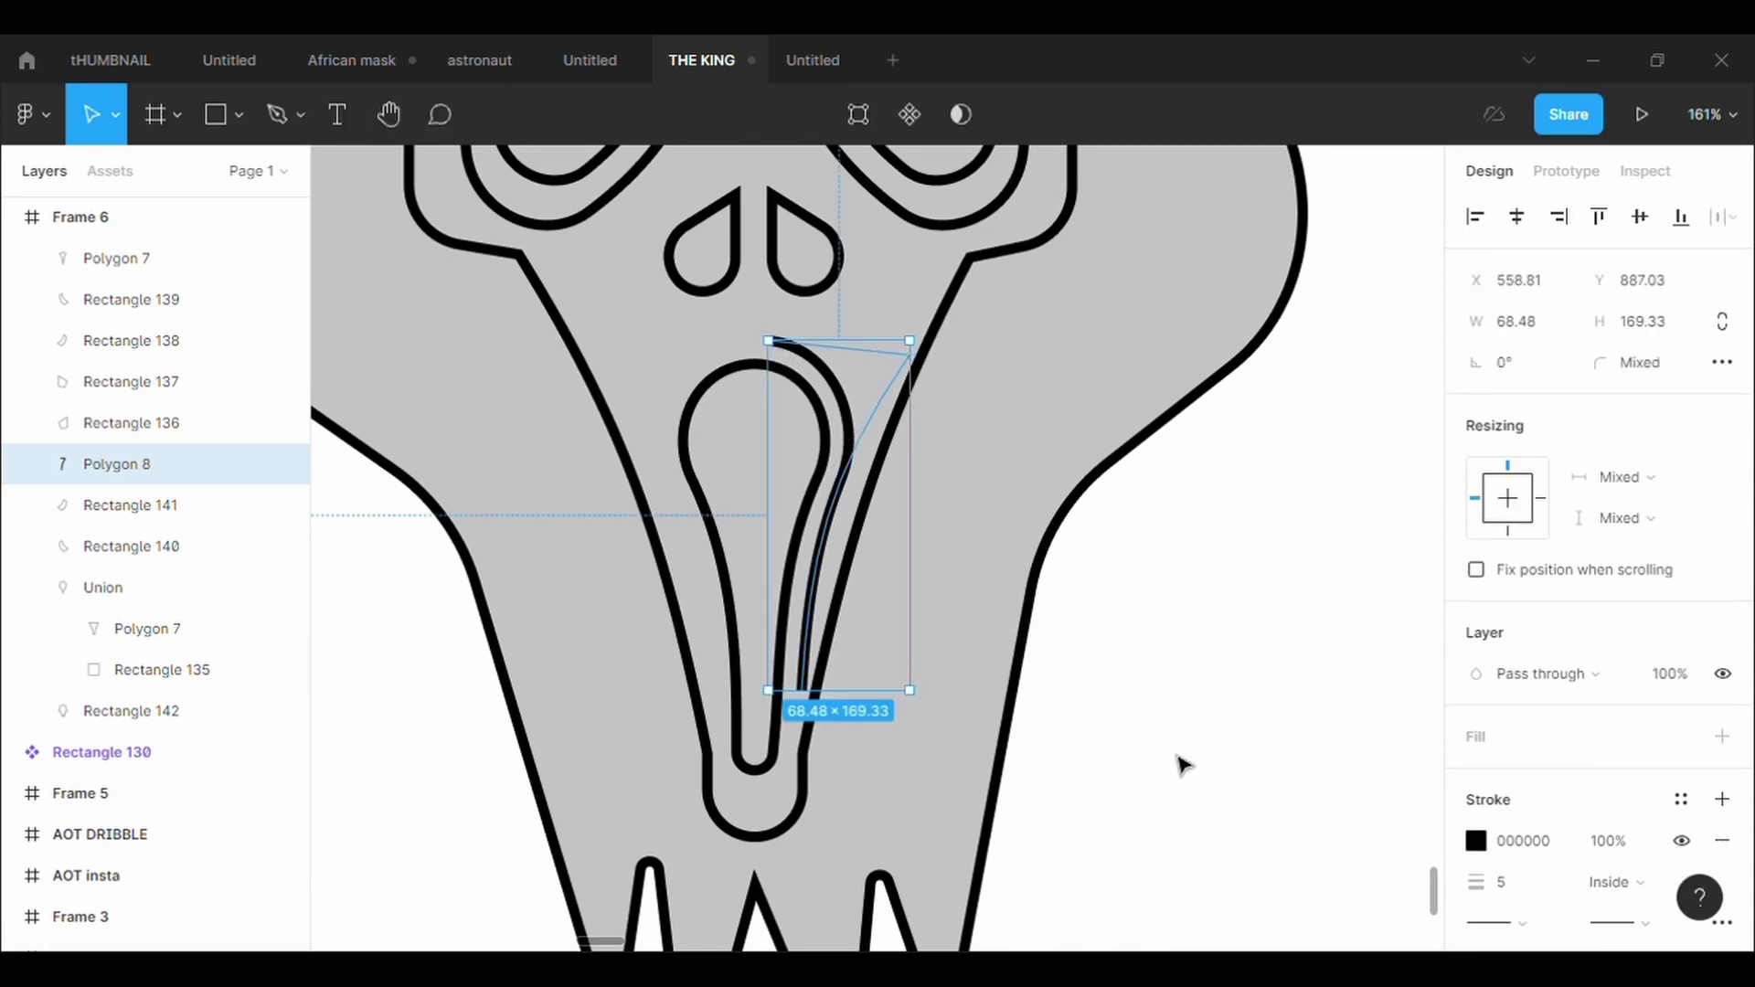
key(Escape)
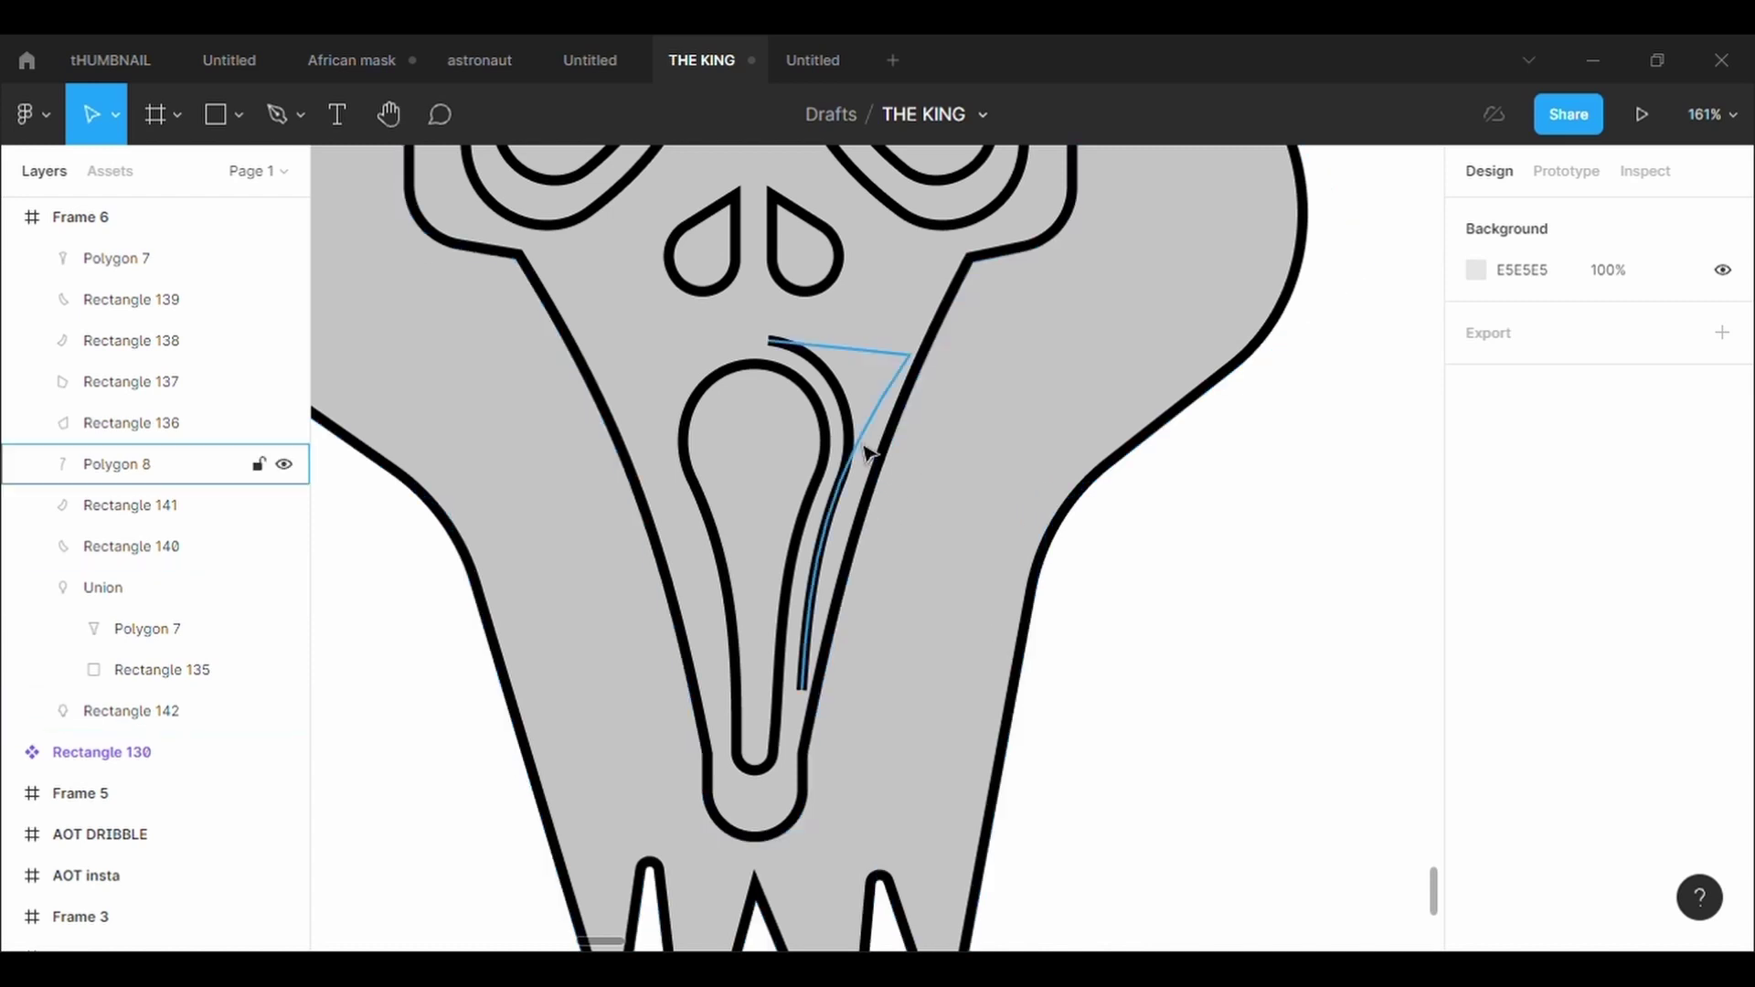
Give the curved mouth stroke round end caps
click(117, 463)
click(1531, 936)
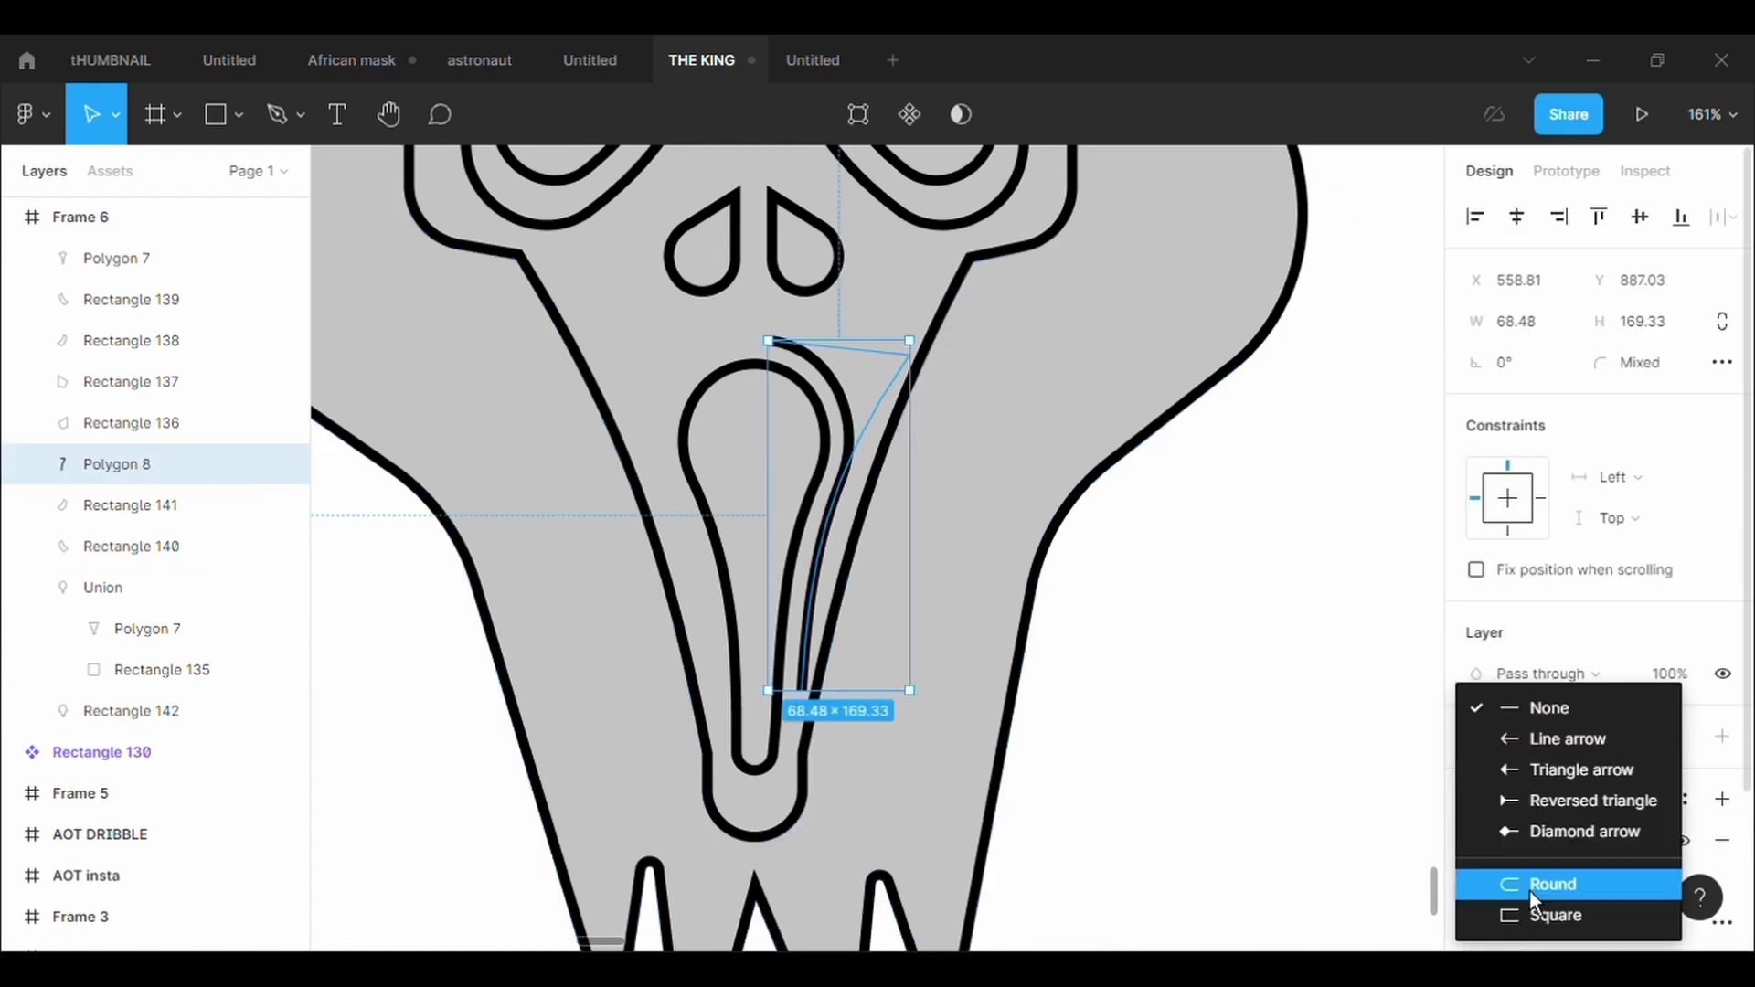
click(1528, 890)
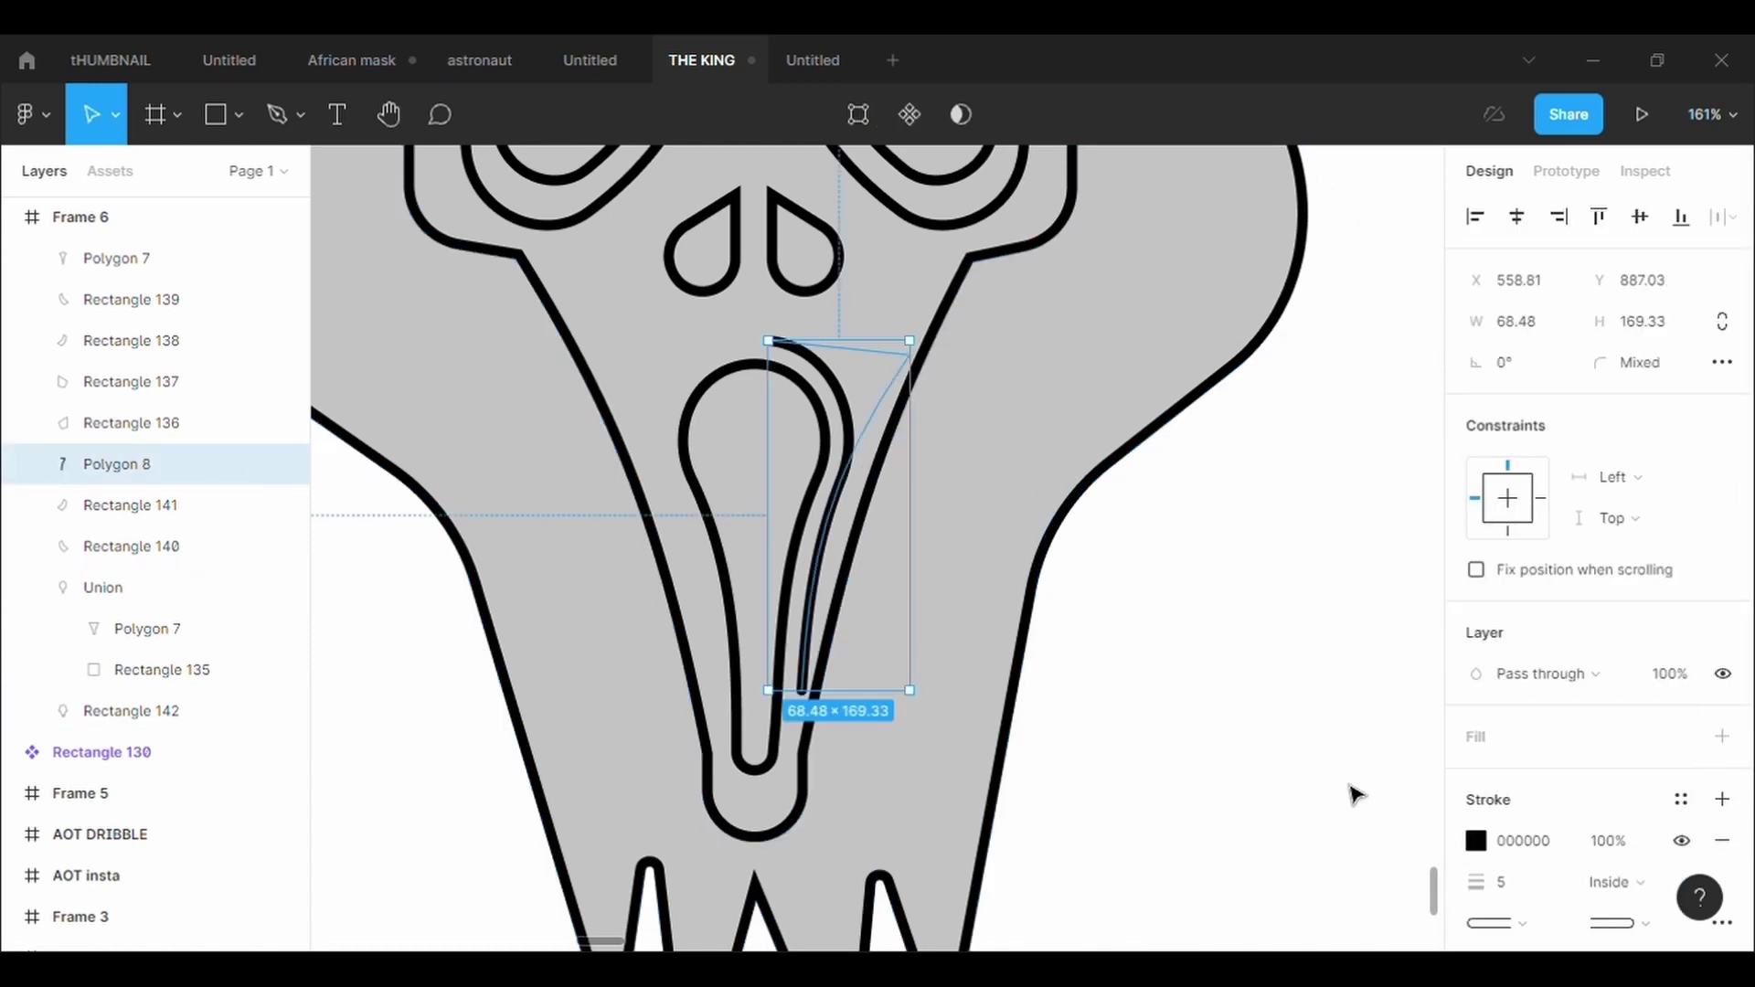
click(1205, 703)
scroll(1205, 704, up, 4)
scroll(1205, 704, up, 2)
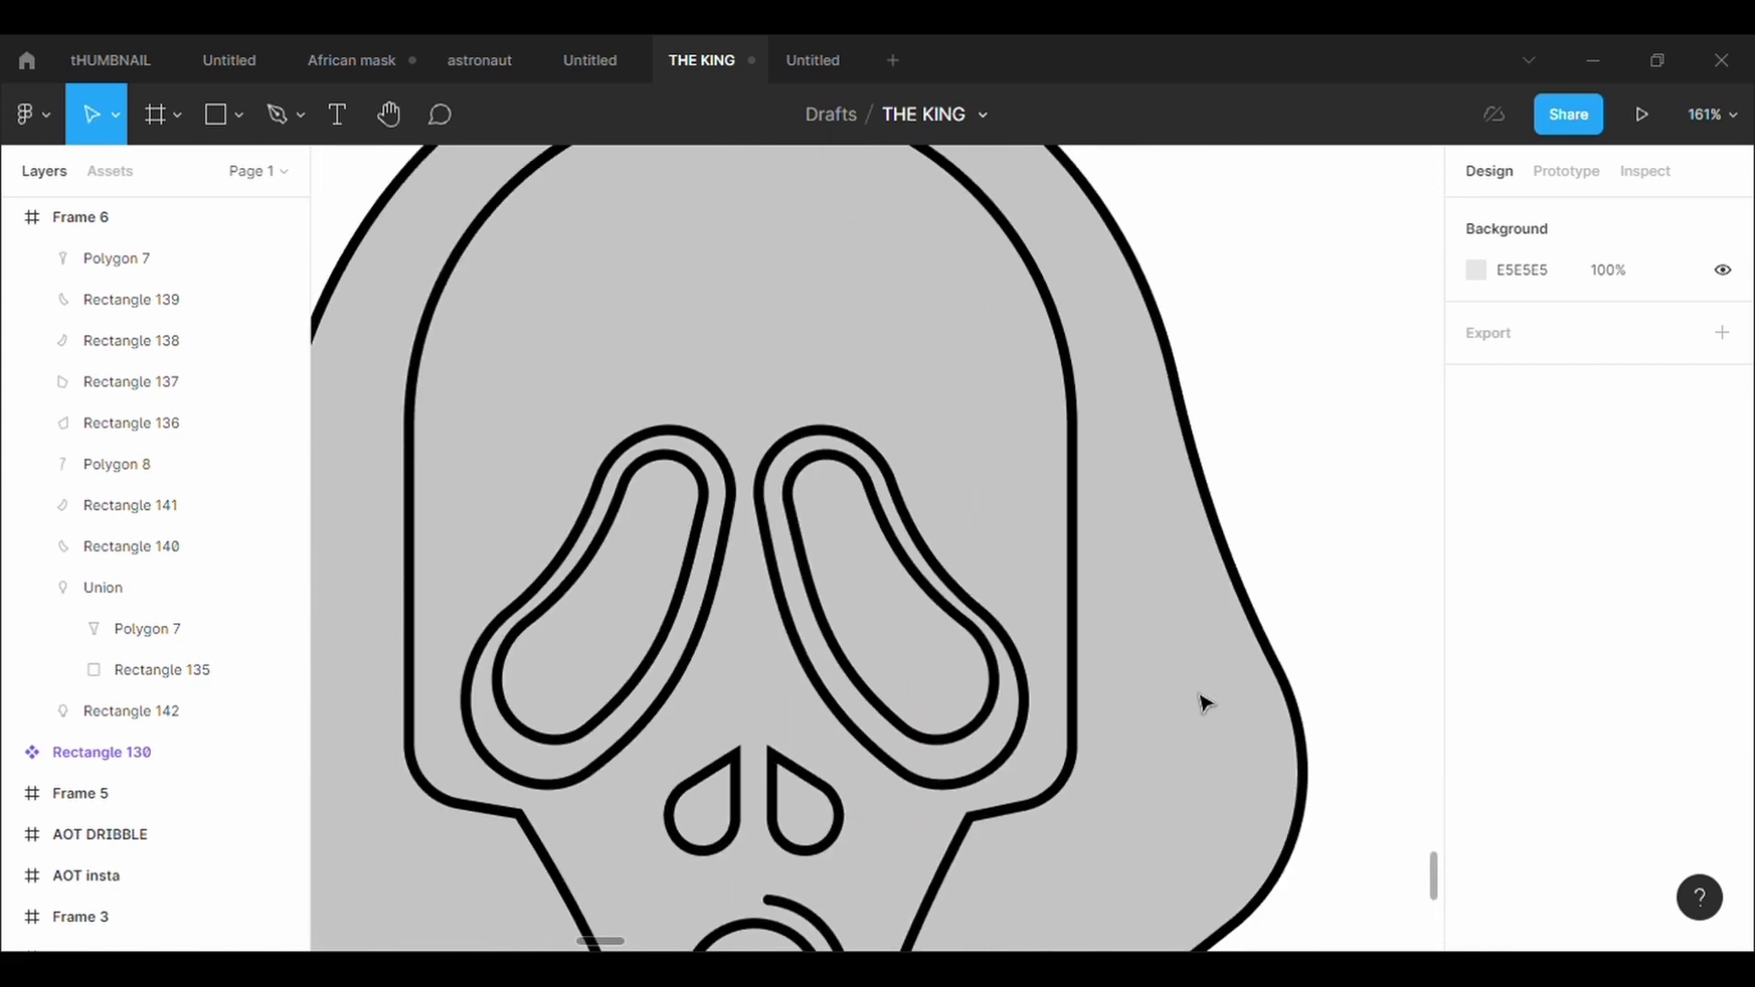
scroll(1203, 702, down, 5)
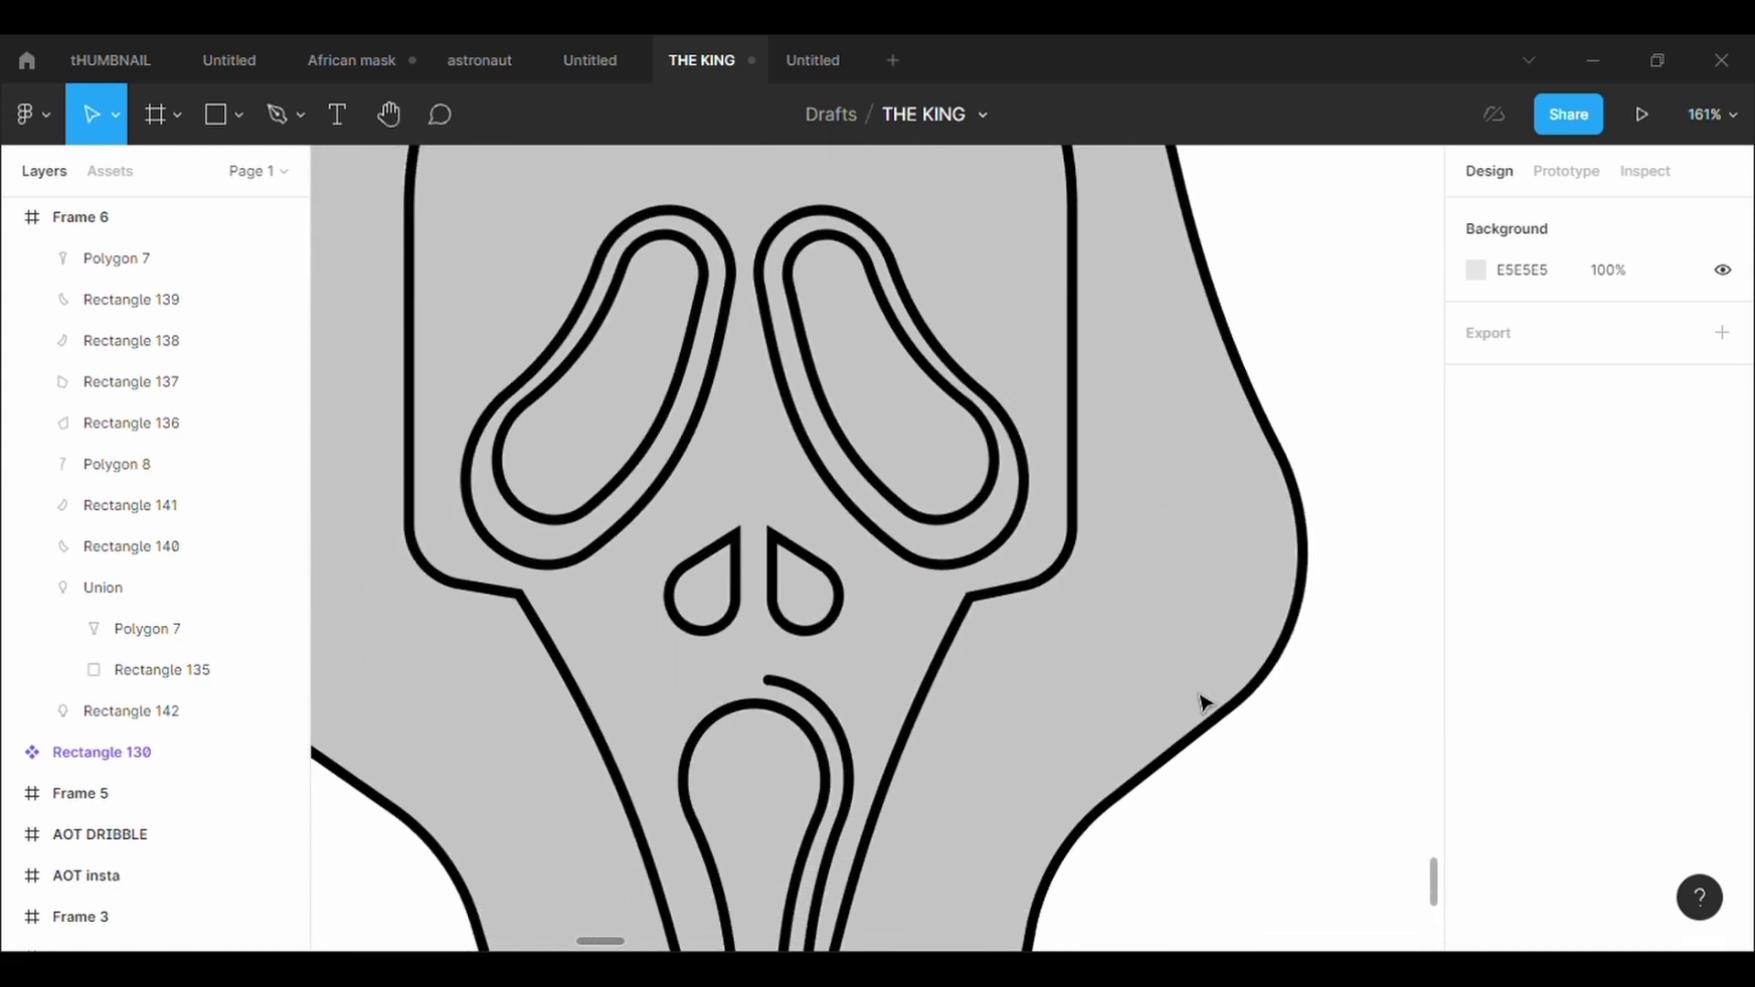
scroll(1203, 702, down, 3)
scroll(1202, 702, down, 2)
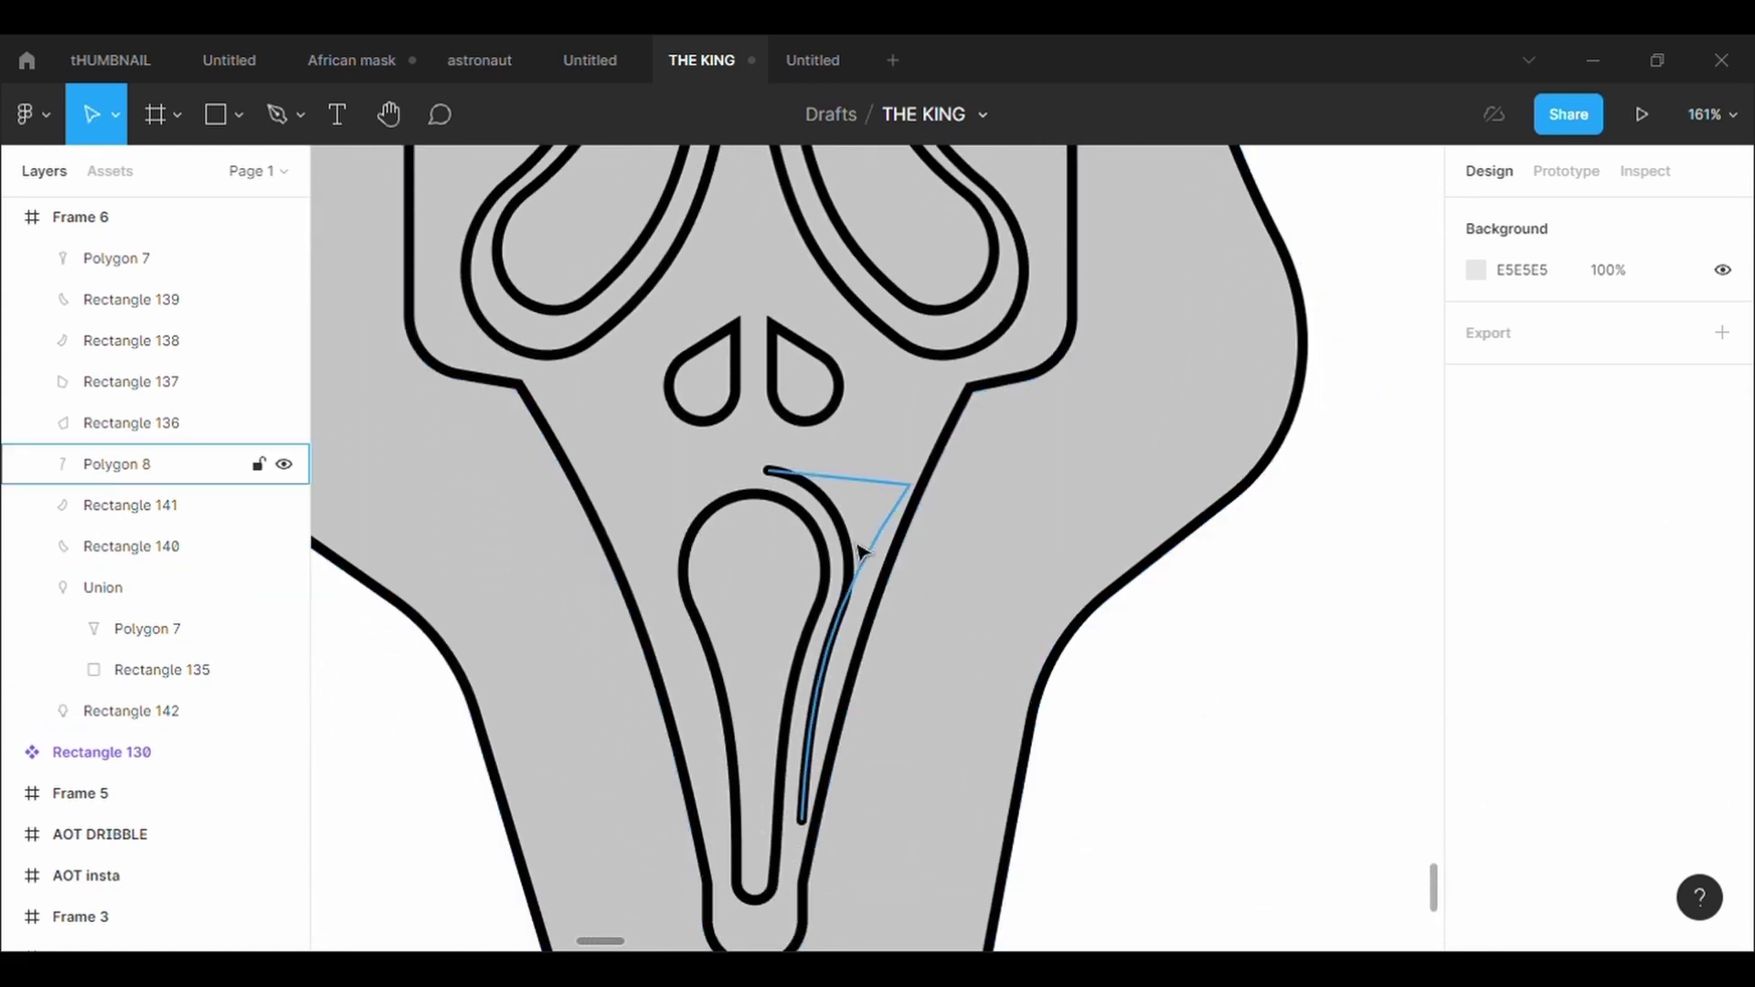
click(859, 551)
Duplicate the curved stroke, flip it horizontally, move it left, and delete its bottom point
key(ctrl+c)
key(ctrl+v)
key(shift+h)
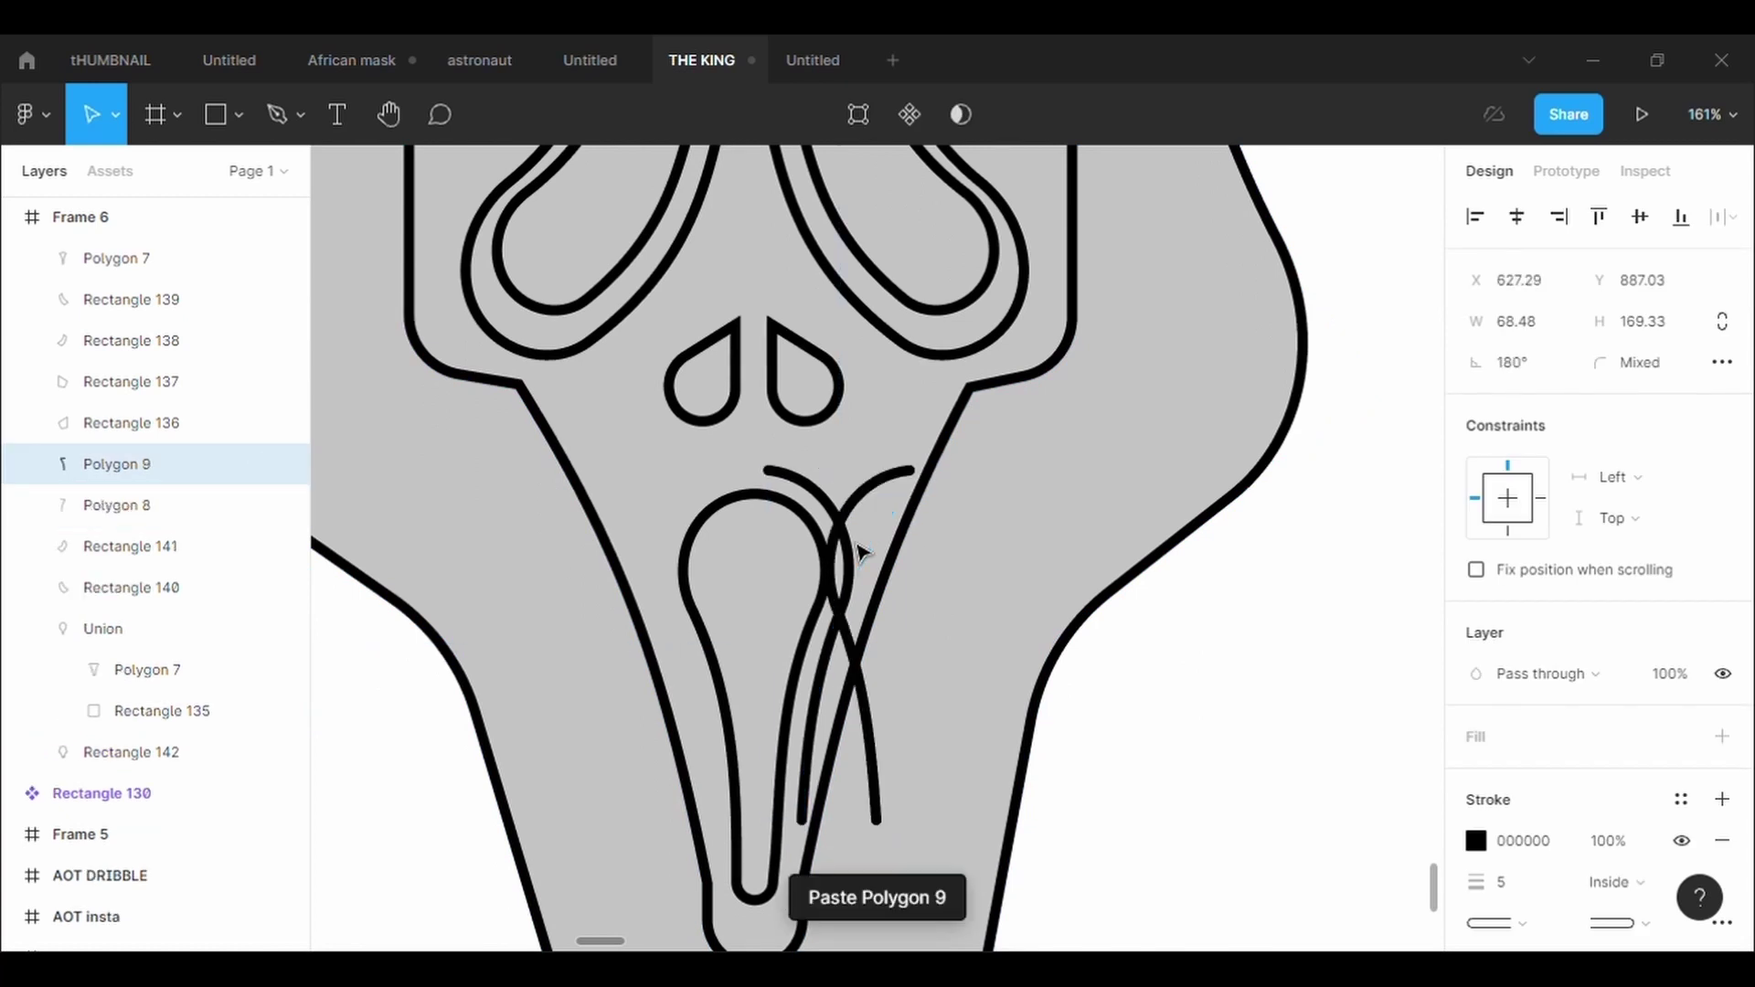
key(shift+Left)
key(shift+Left)
key(shift+Left)
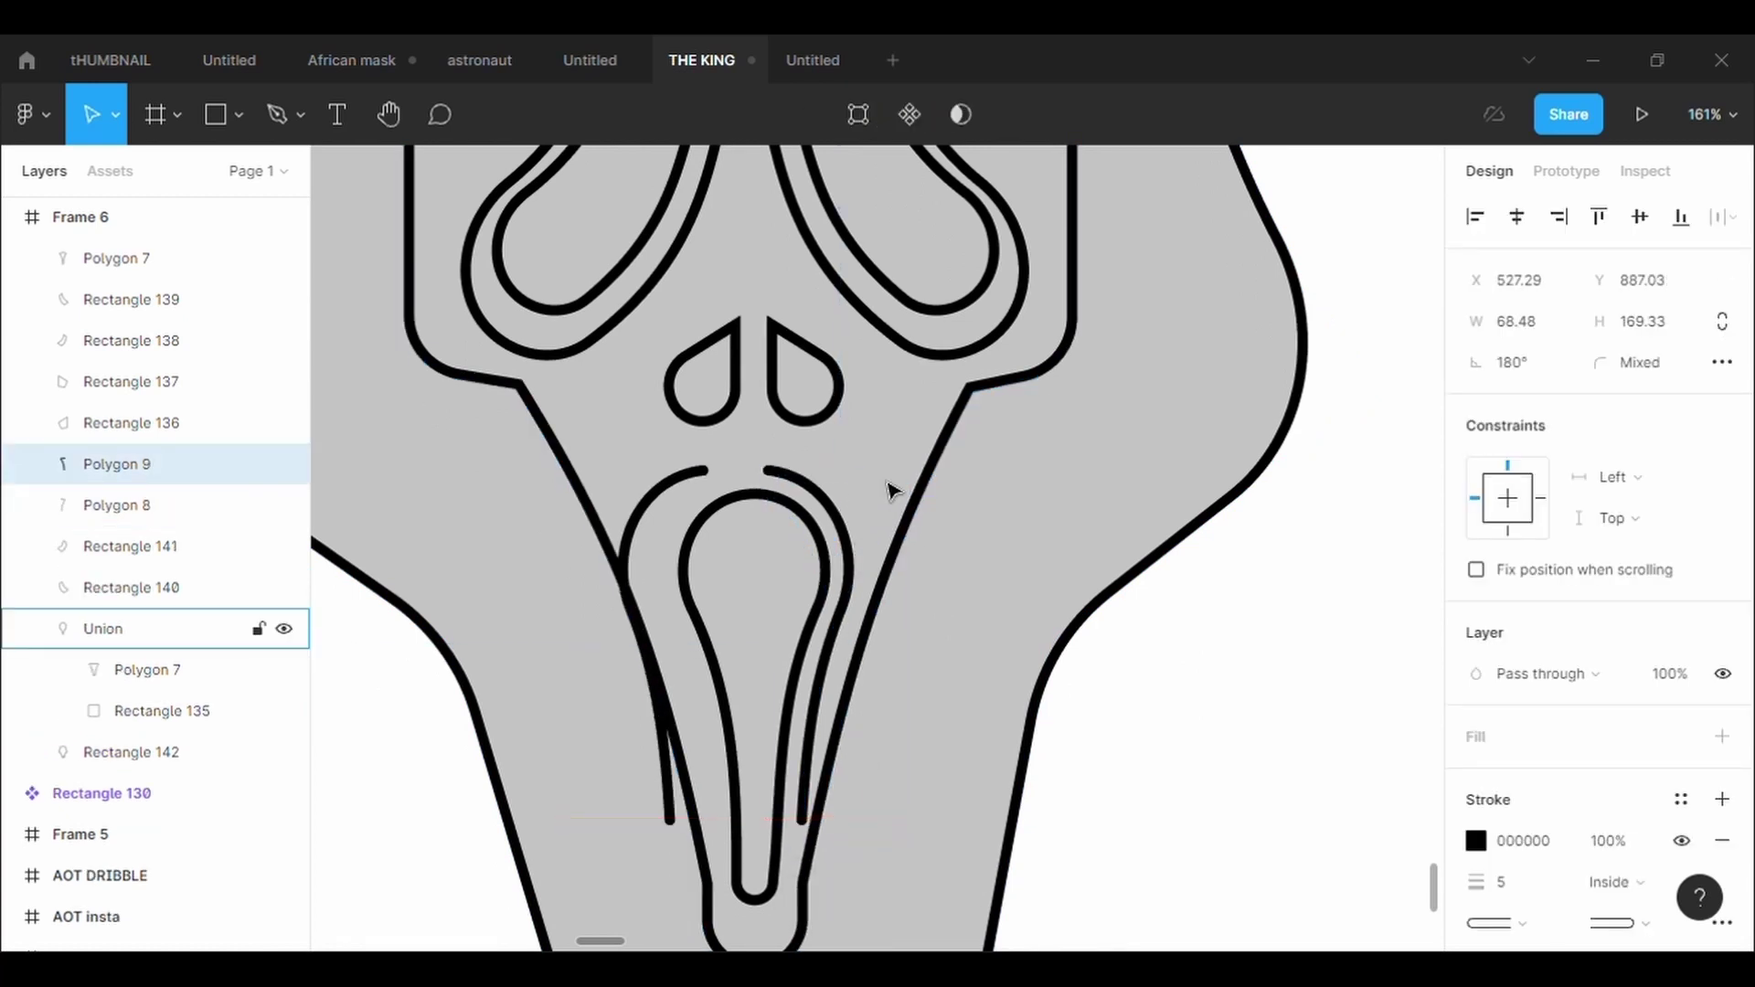
key(Return)
click(670, 820)
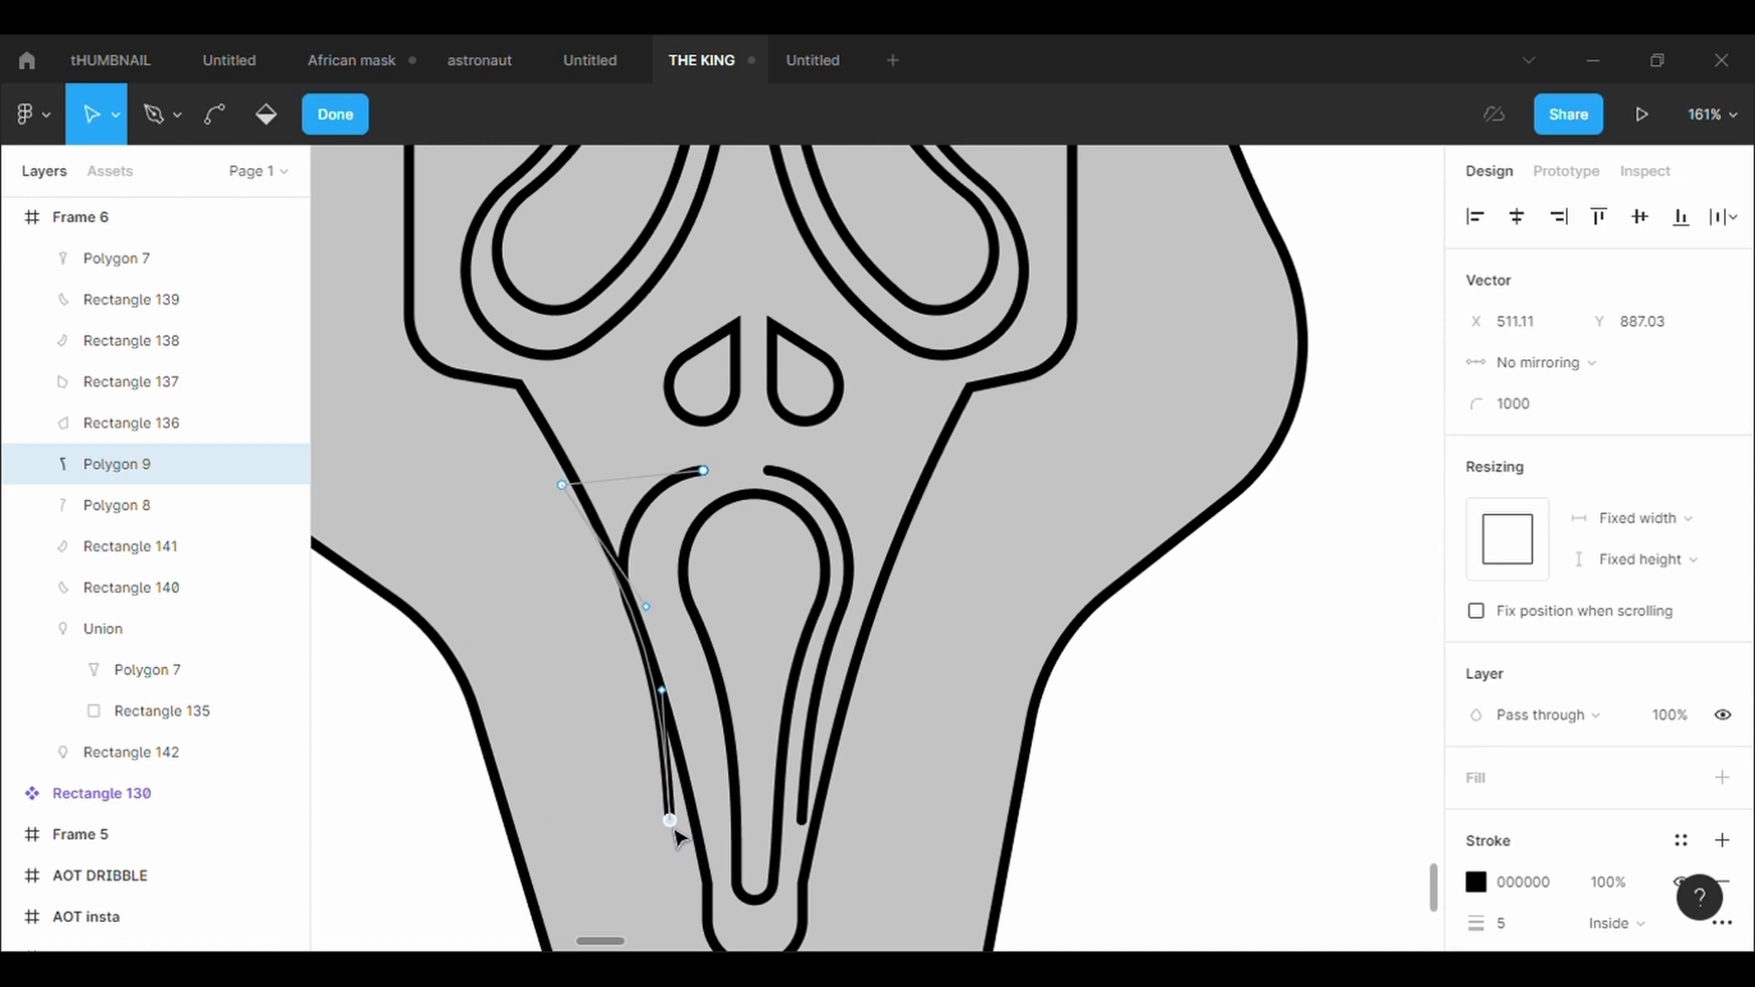
key(Delete)
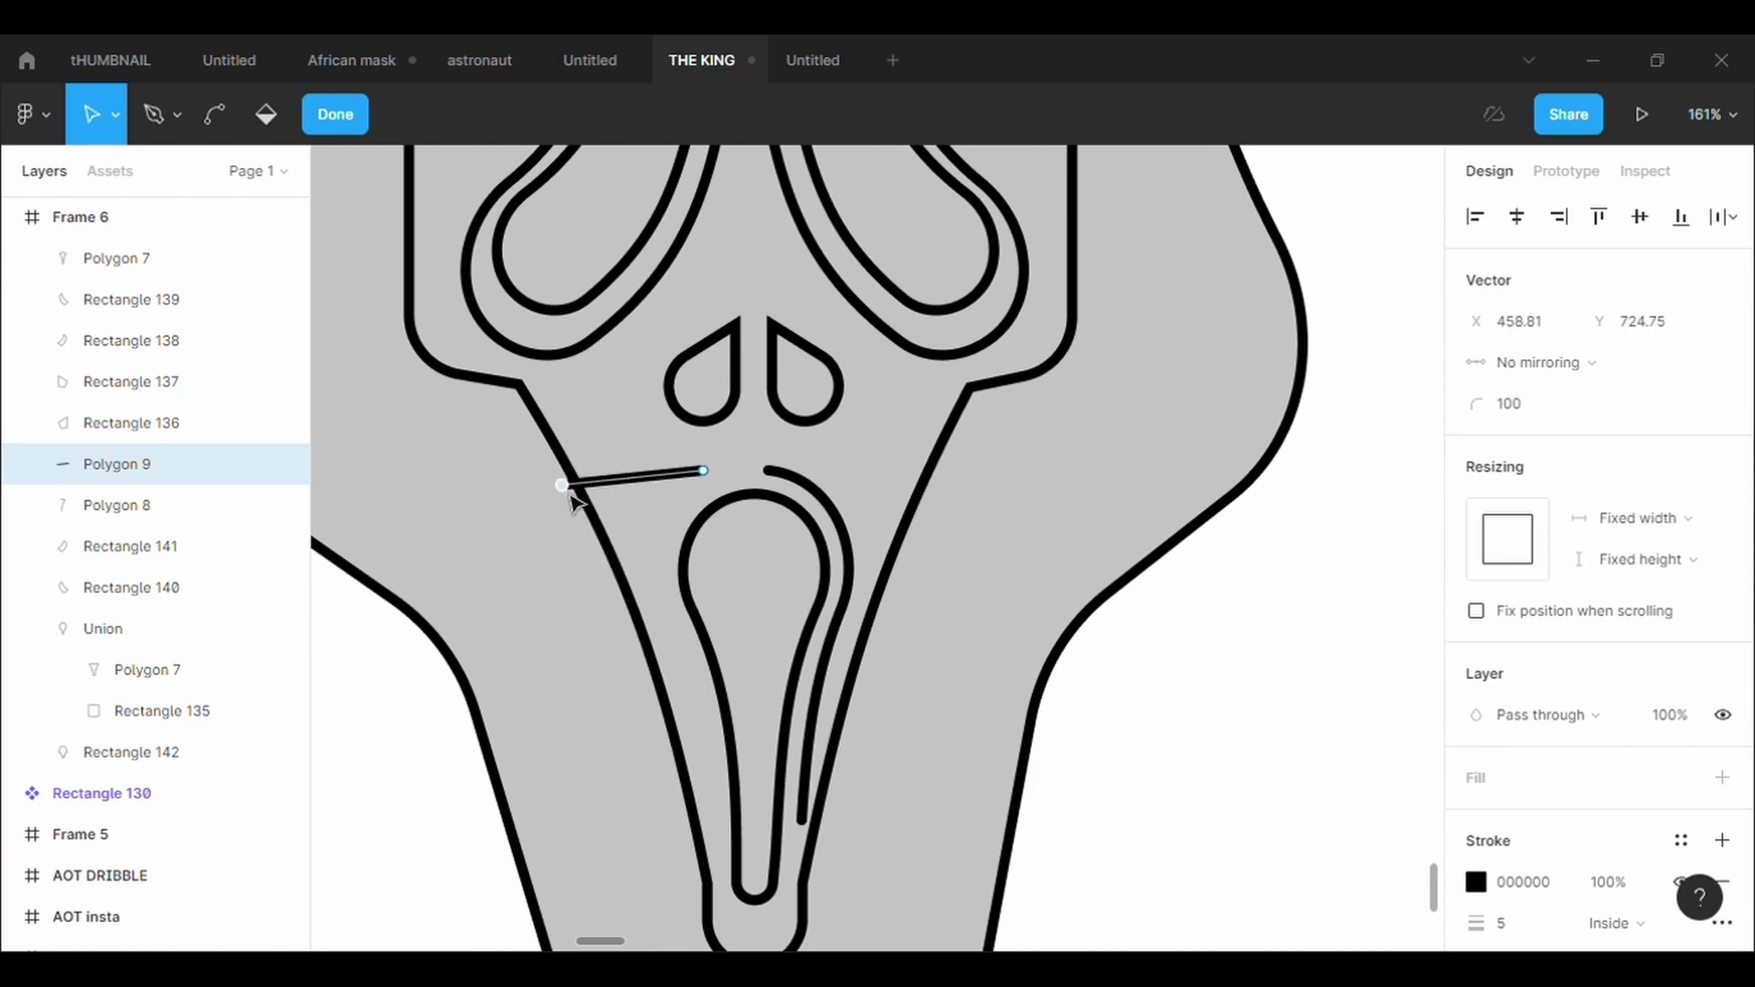
drag(572, 494, 650, 578)
Bend the mirrored copy into a short arc and adjust its top endpoint beside the mouth
click(214, 113)
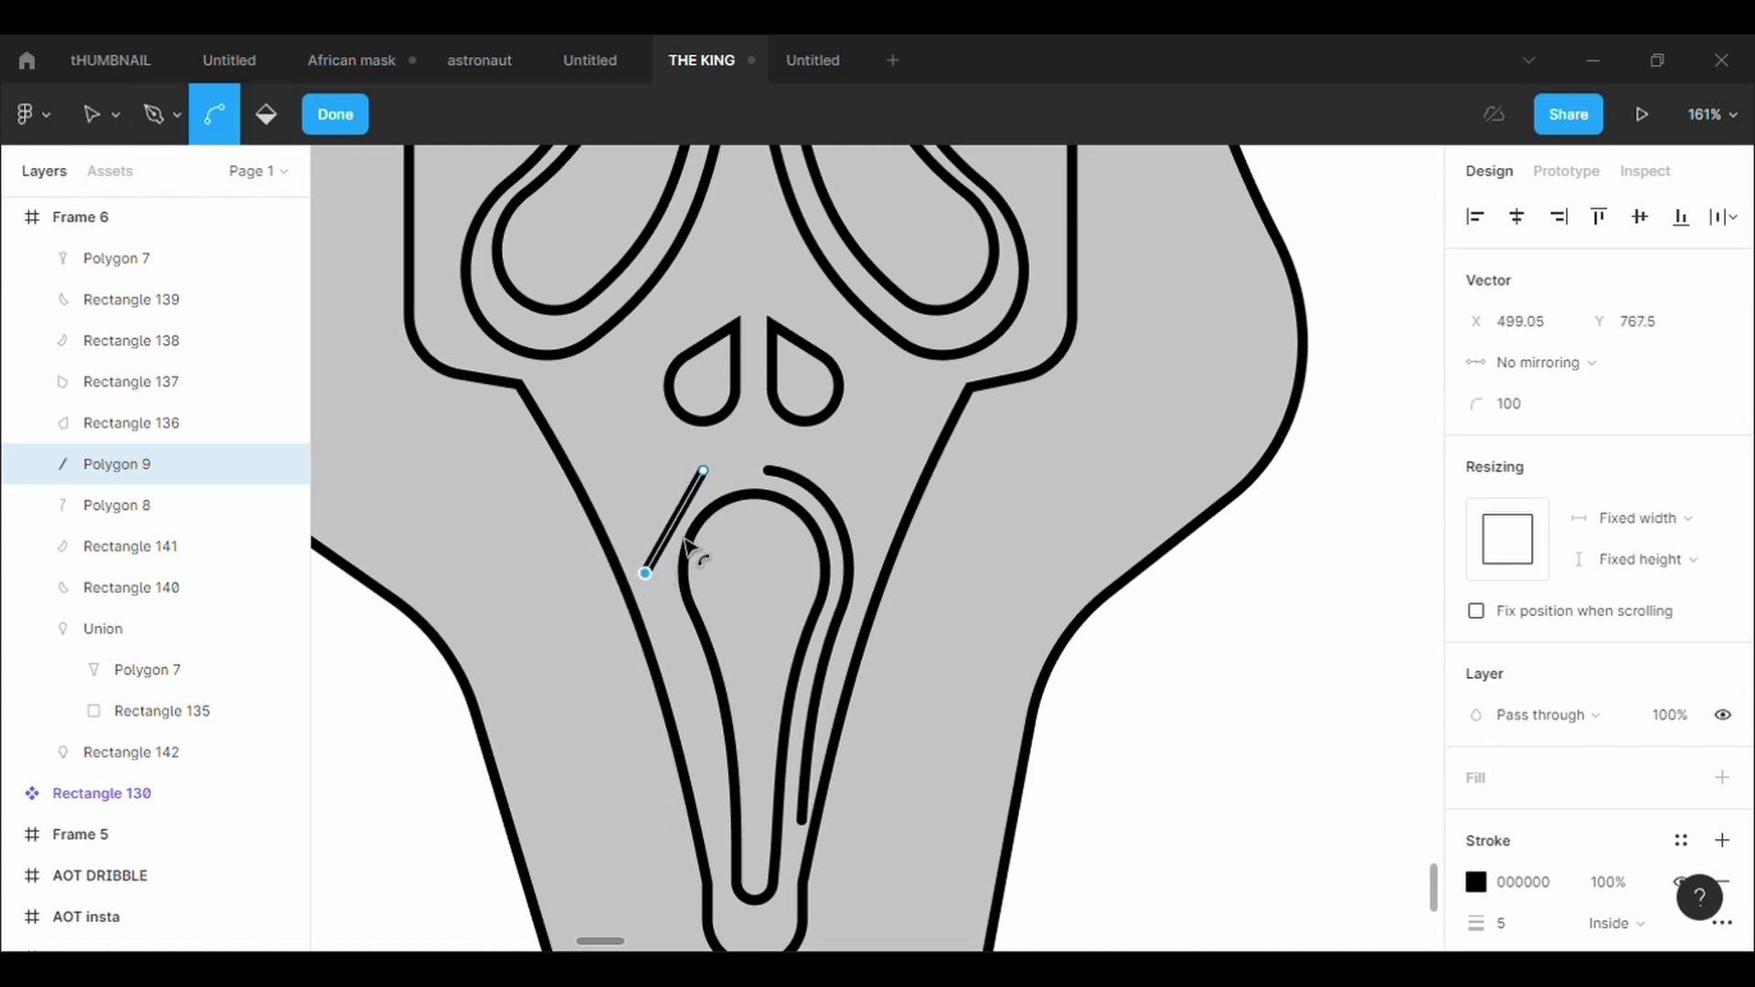
drag(675, 517, 660, 518)
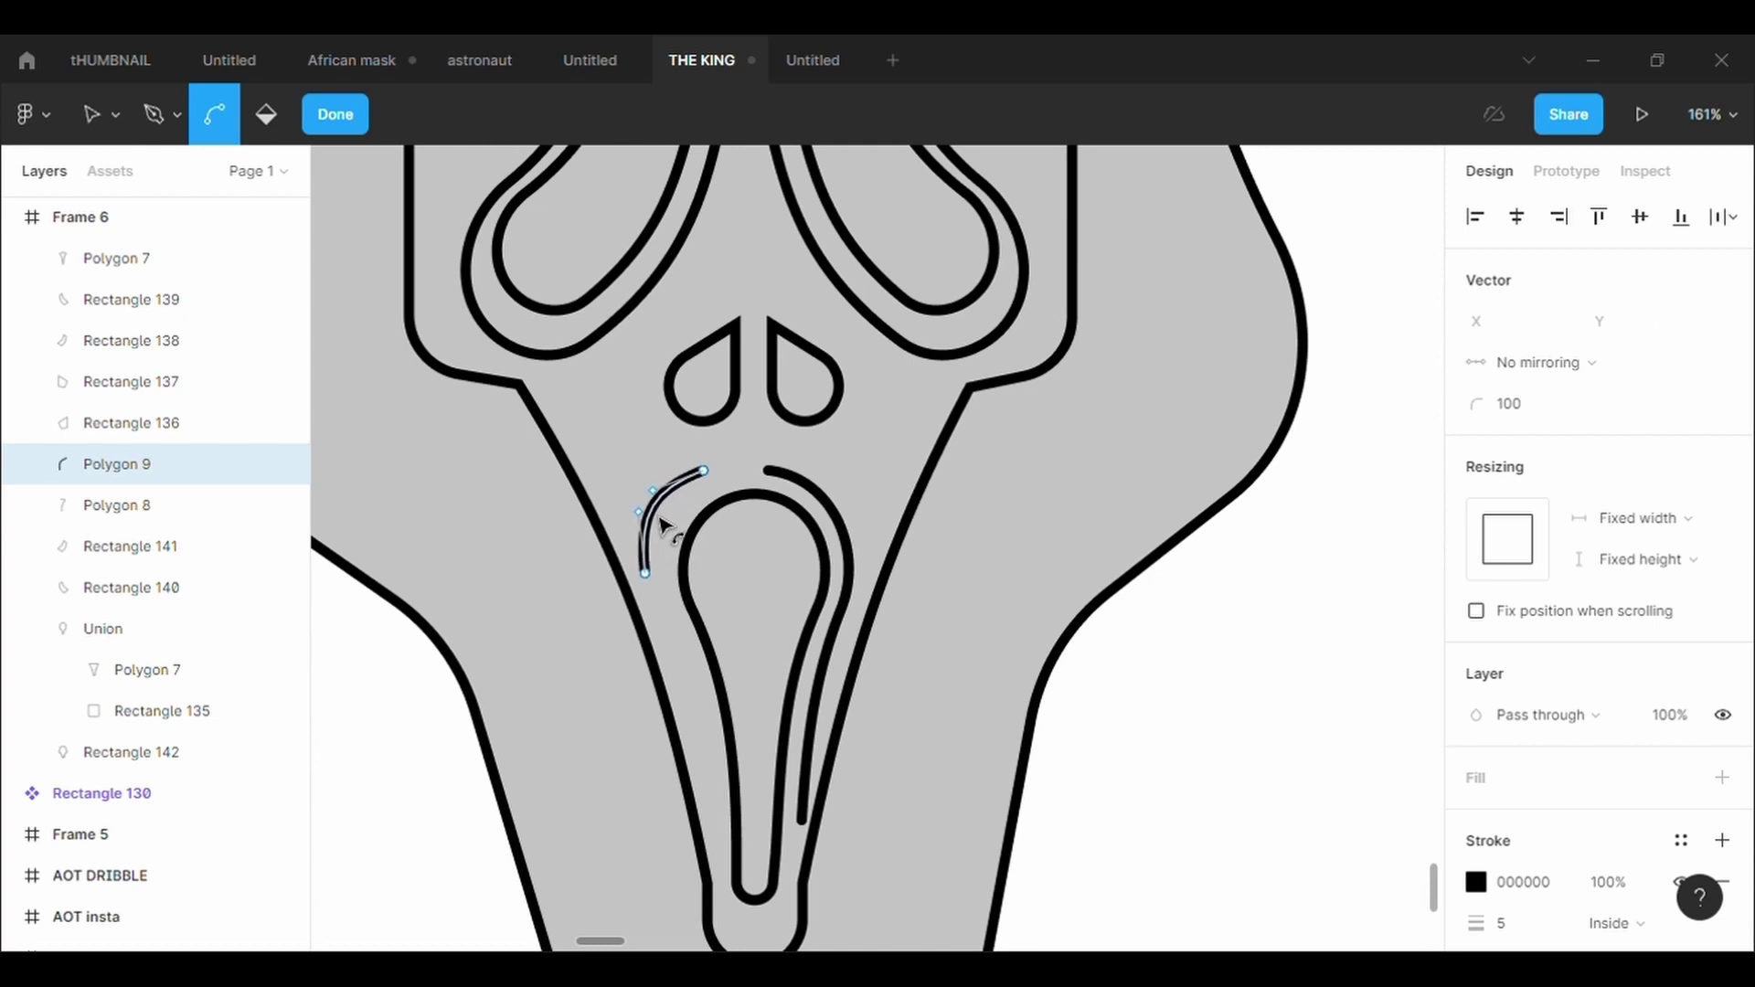
scroll(878, 548, down, 3)
click(347, 128)
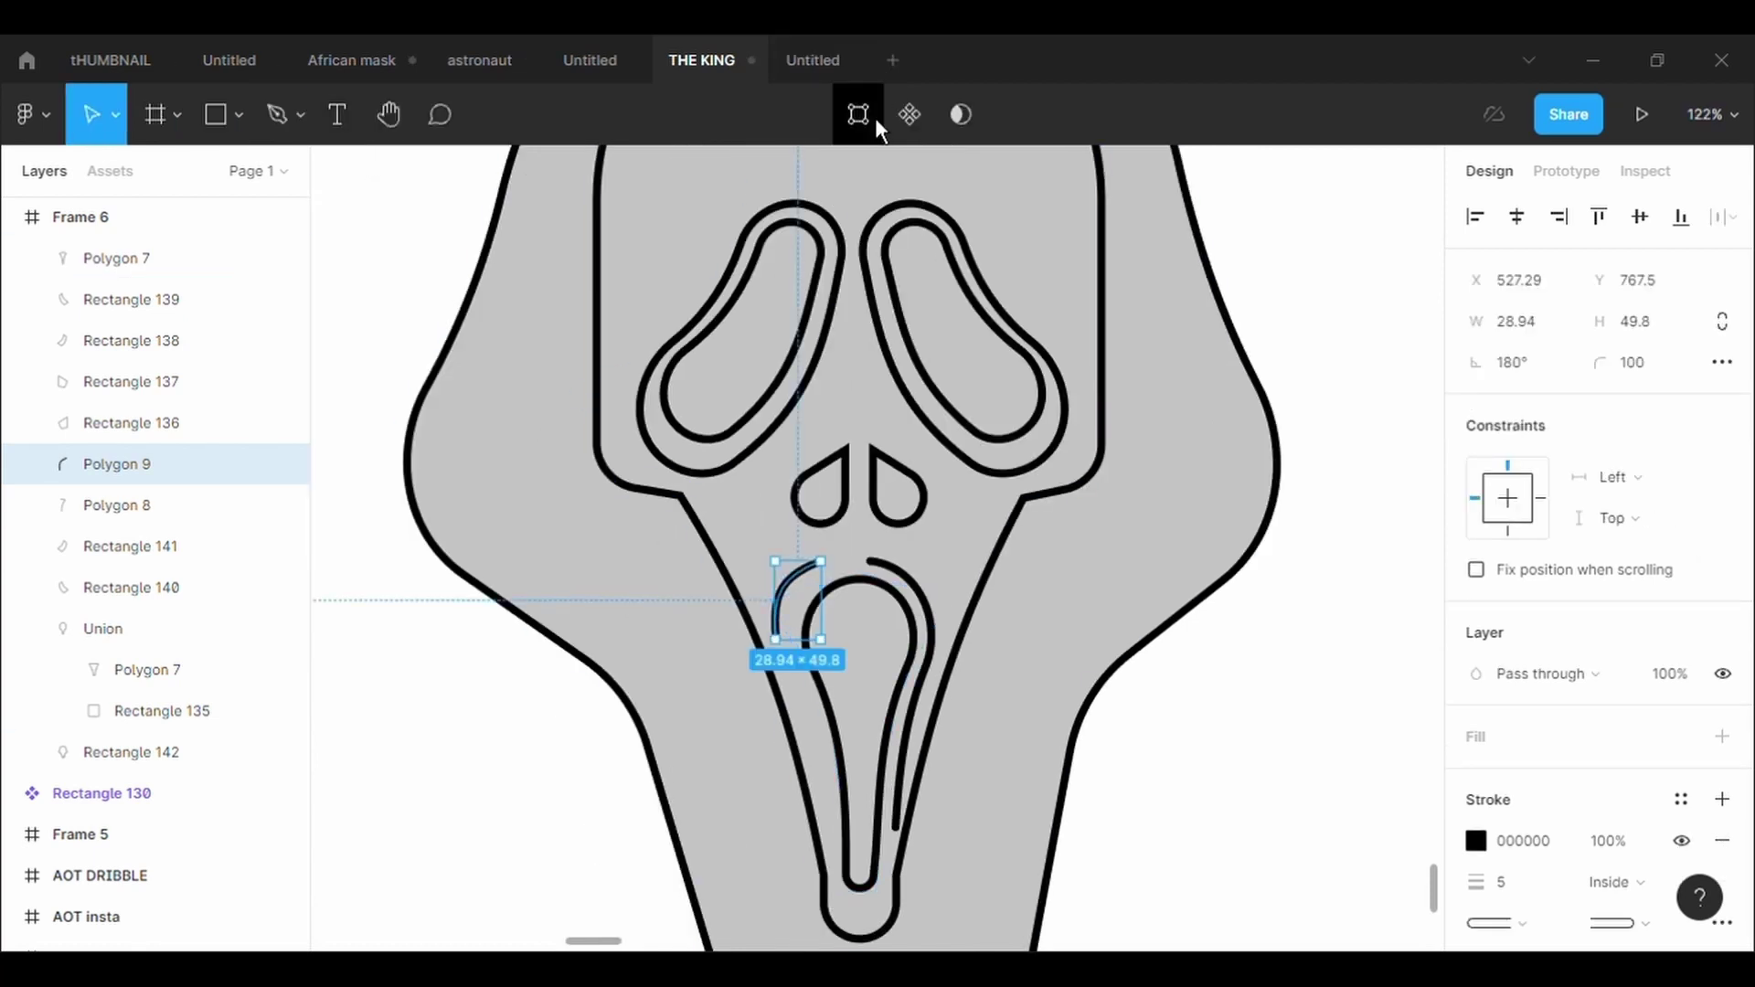
click(874, 117)
click(789, 646)
click(832, 571)
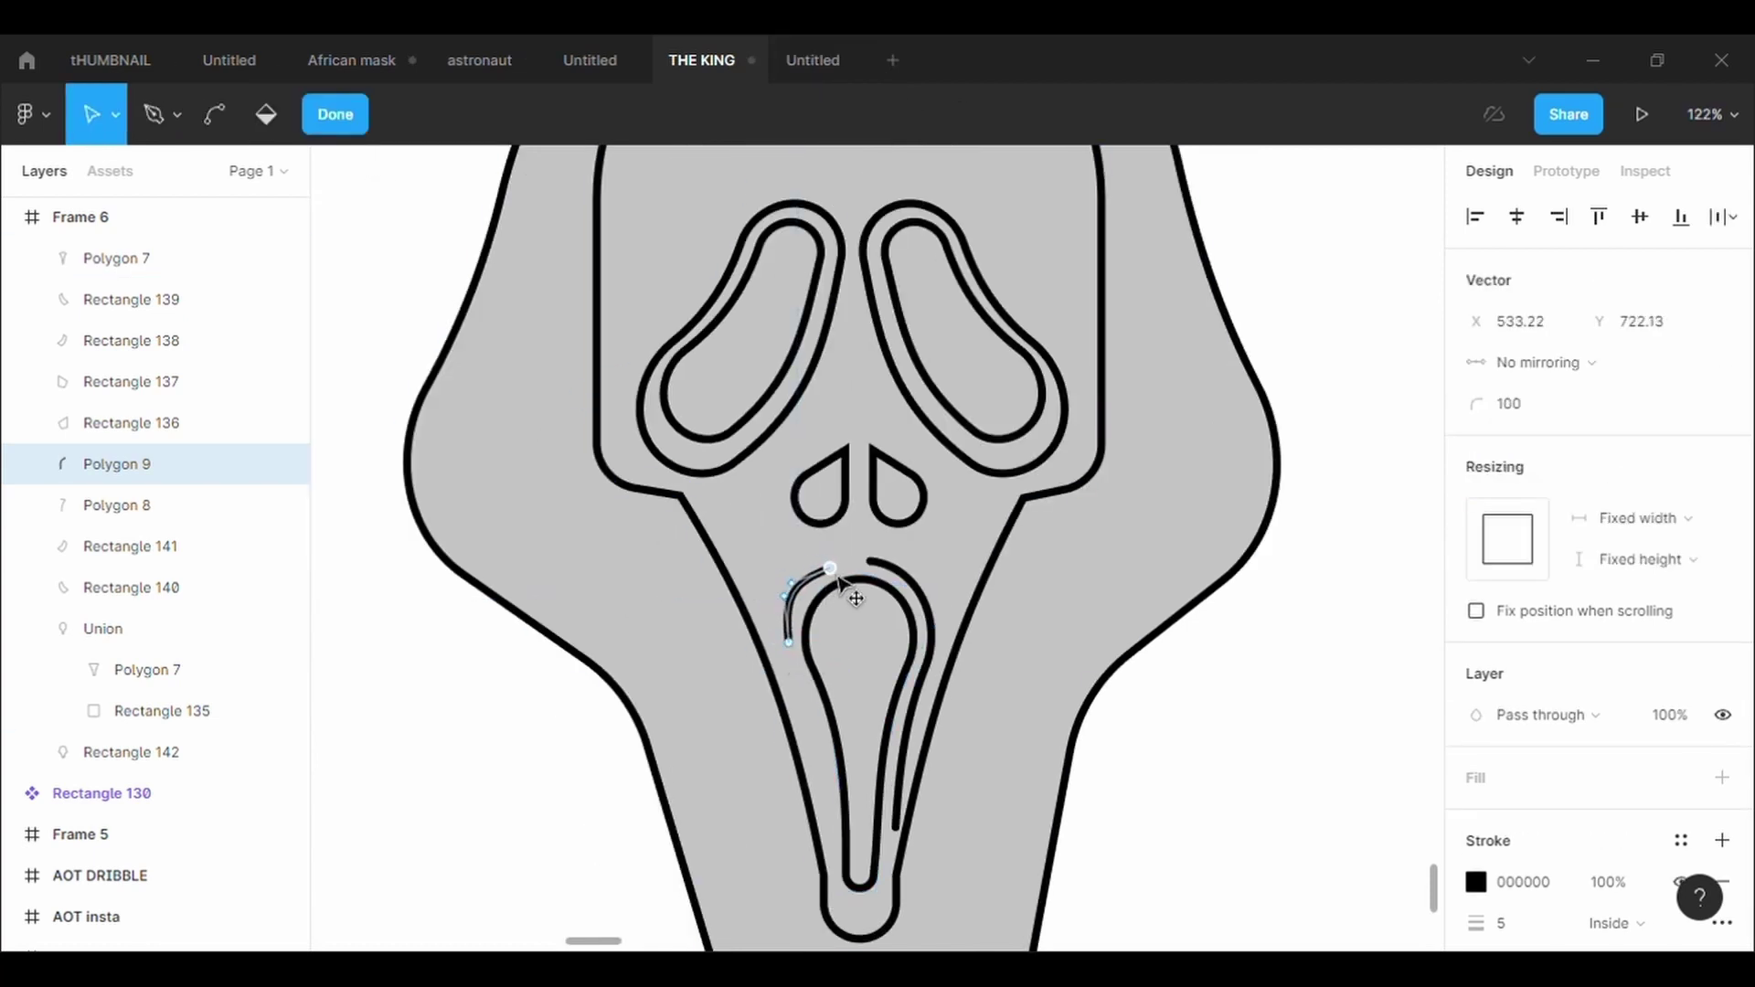
click(1366, 816)
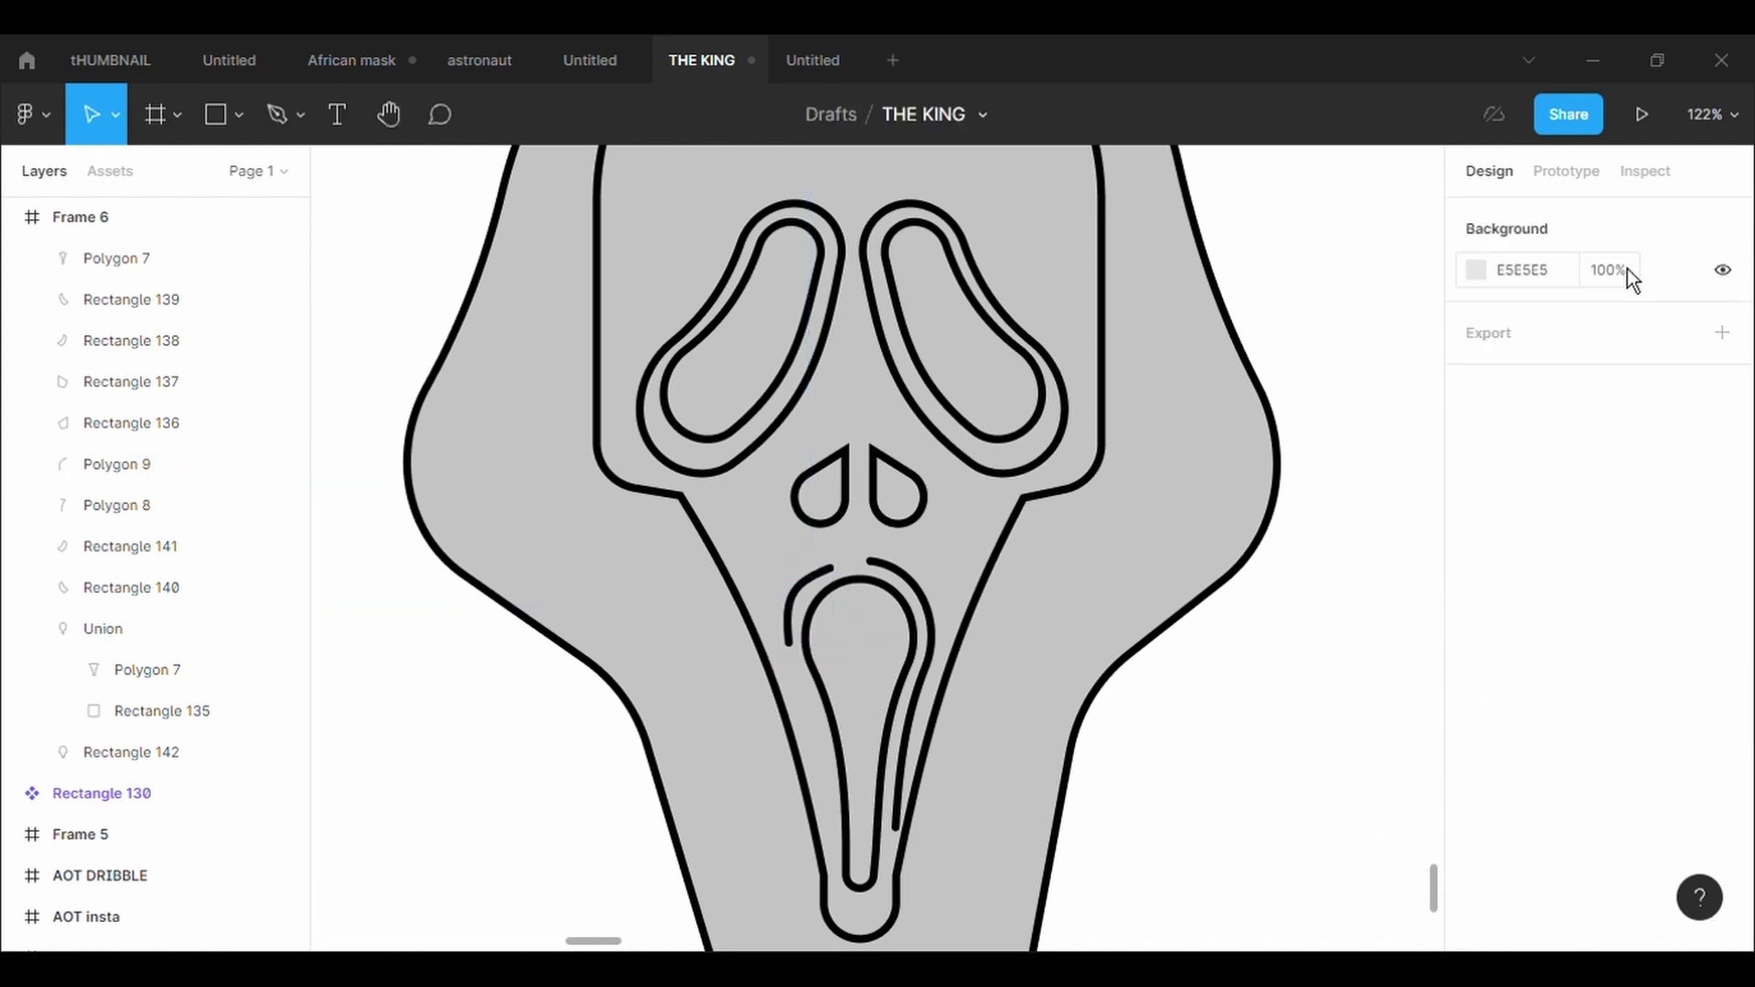
scroll(317, 180, down, 3)
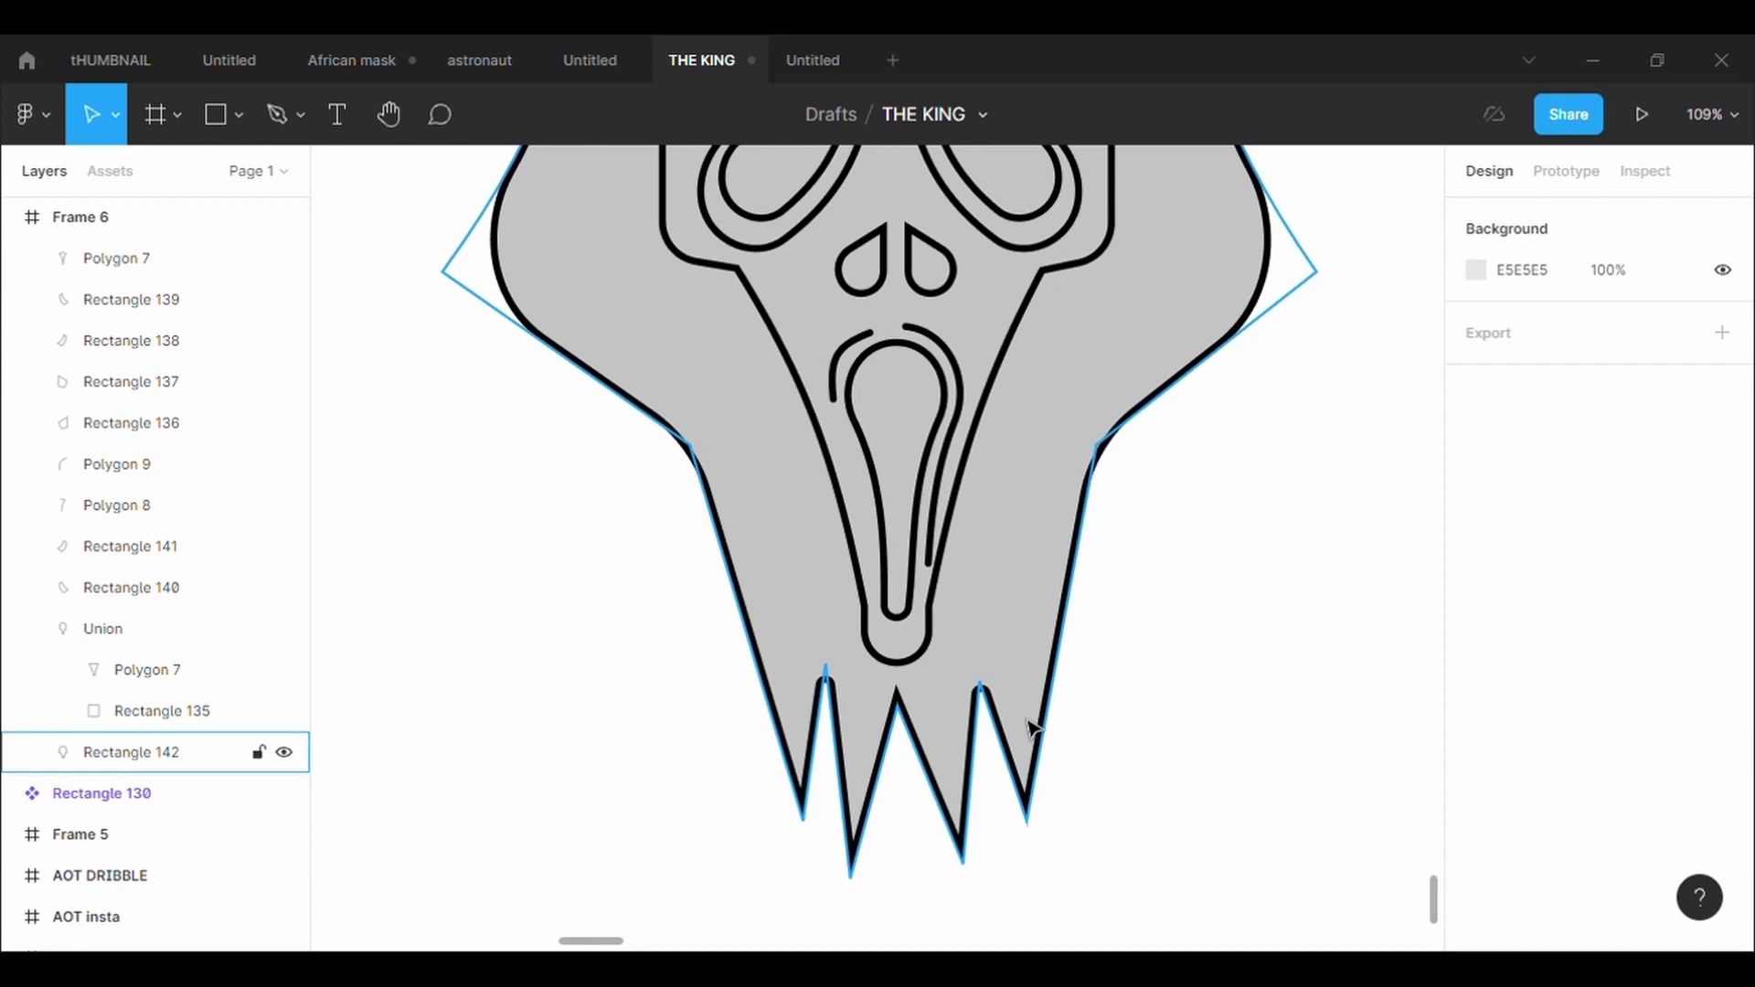
scroll(1033, 728, down, 5)
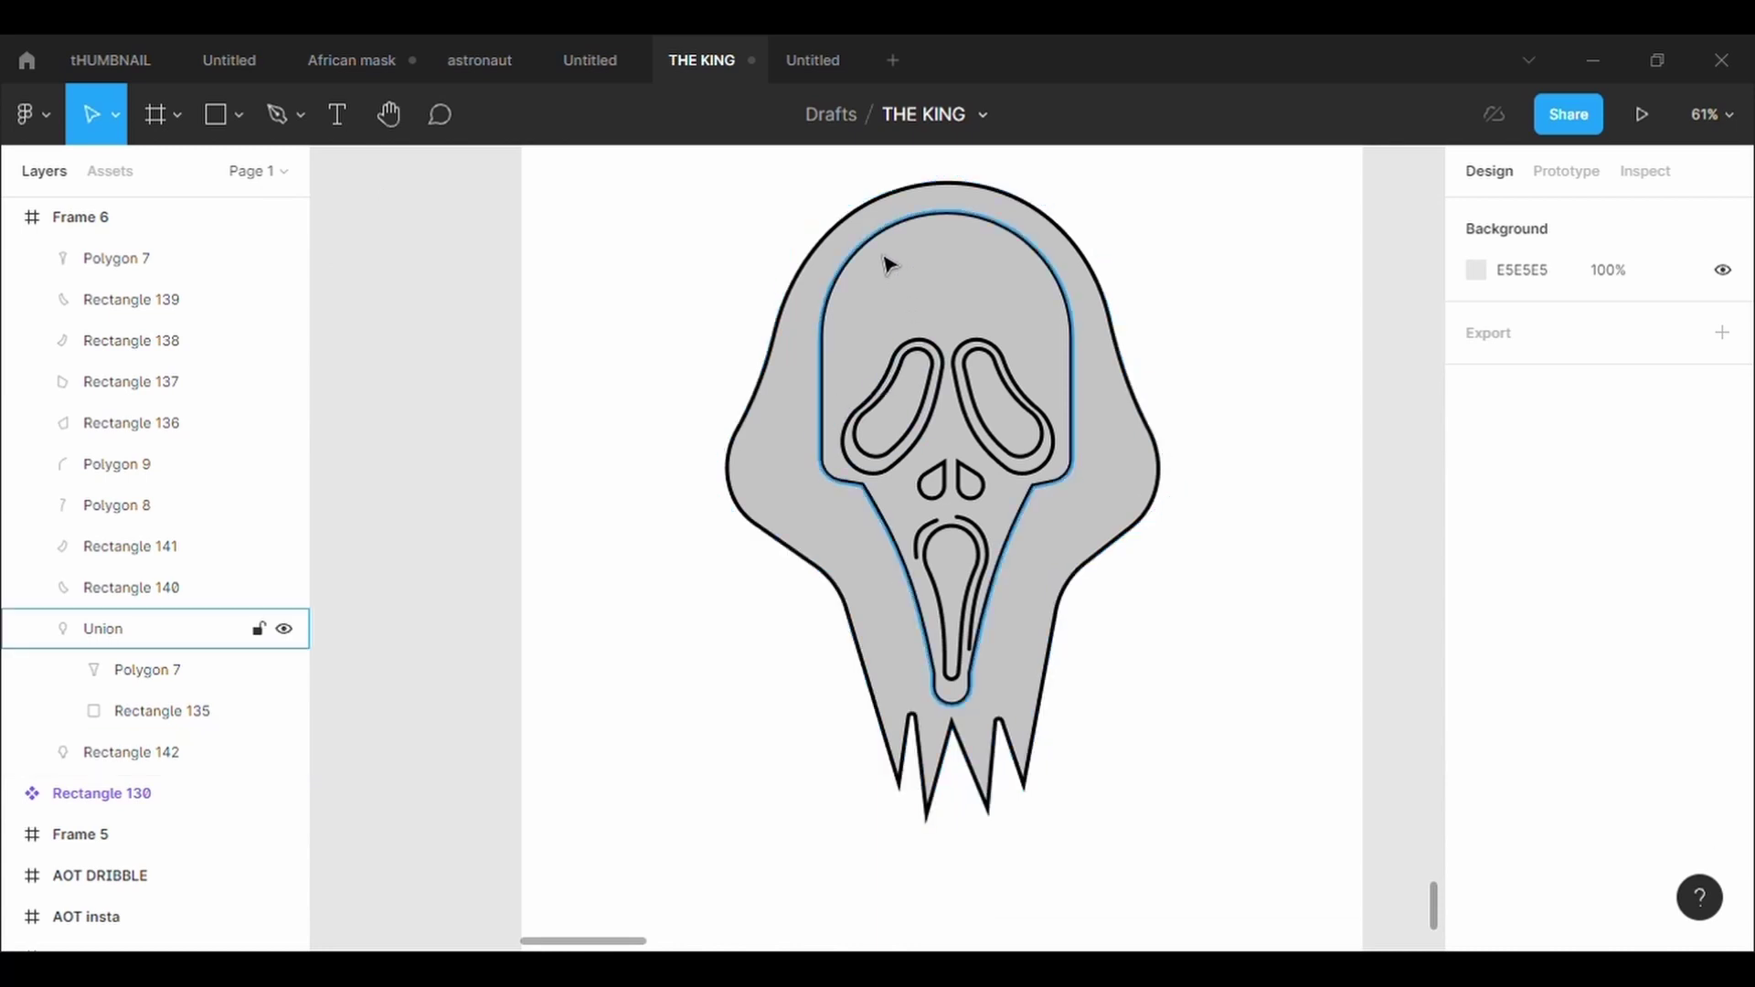
Fill the hood shape (Rectangle 142) black and the face (Union) white
click(830, 256)
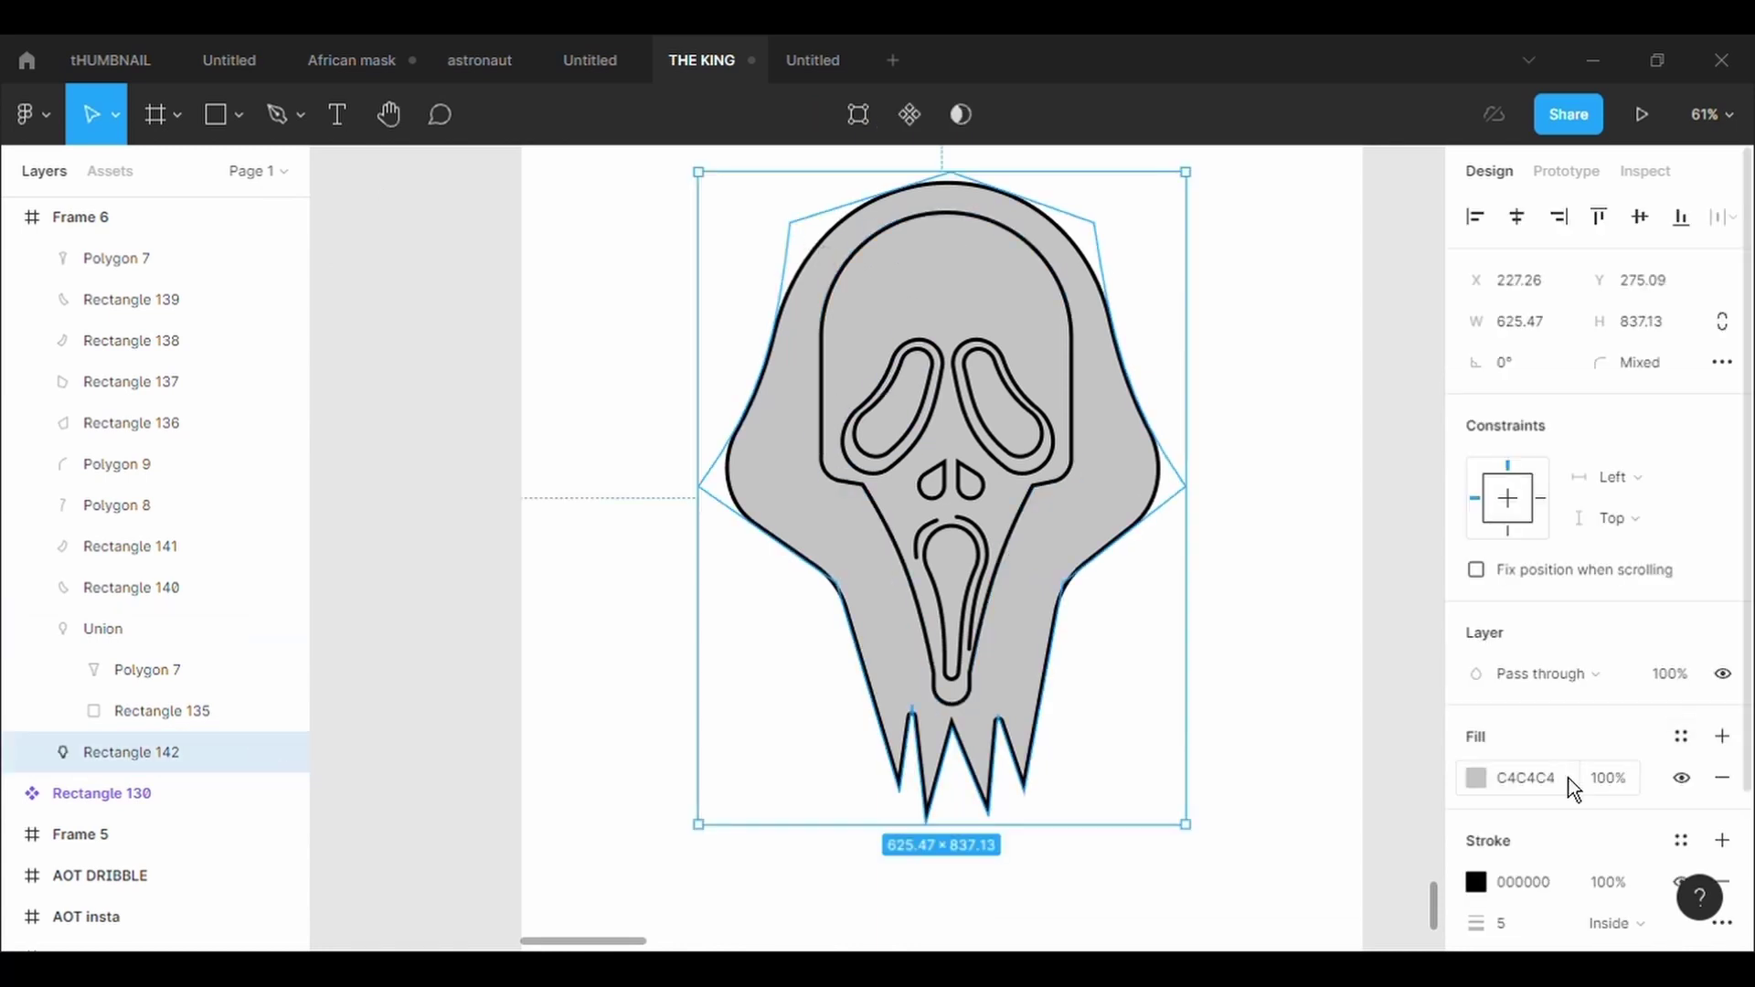
click(1486, 784)
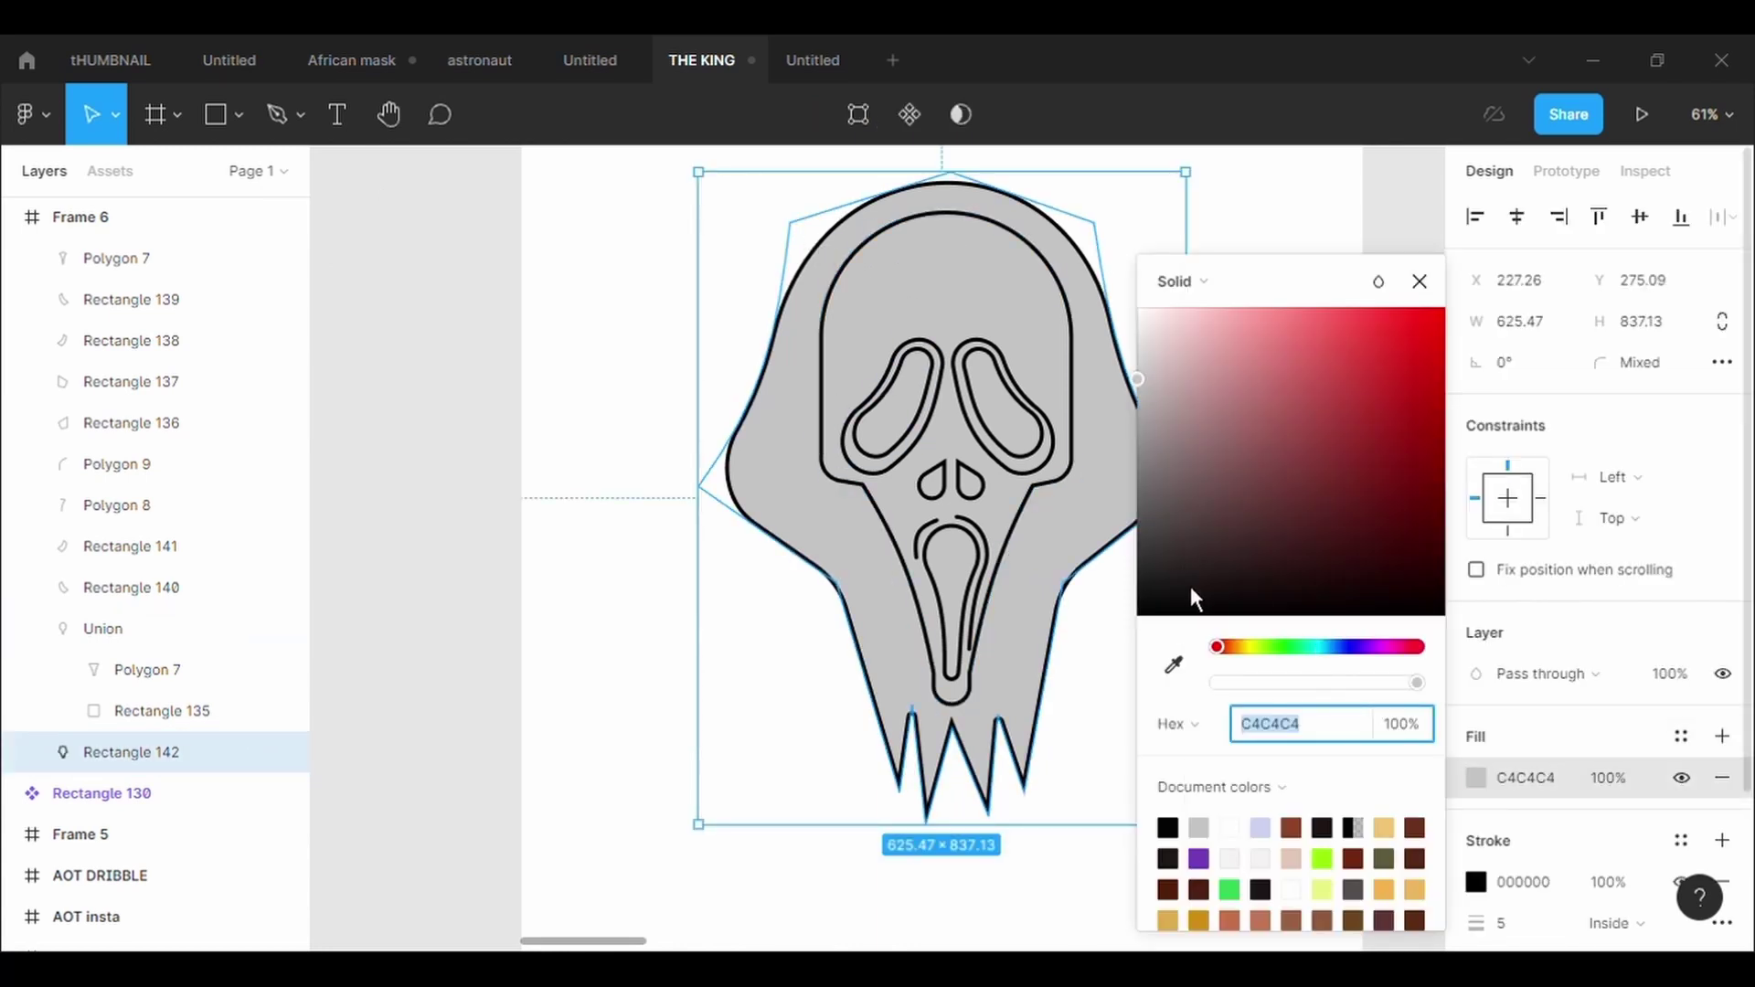
drag(1193, 599, 1157, 649)
scroll(808, 265, right, 3)
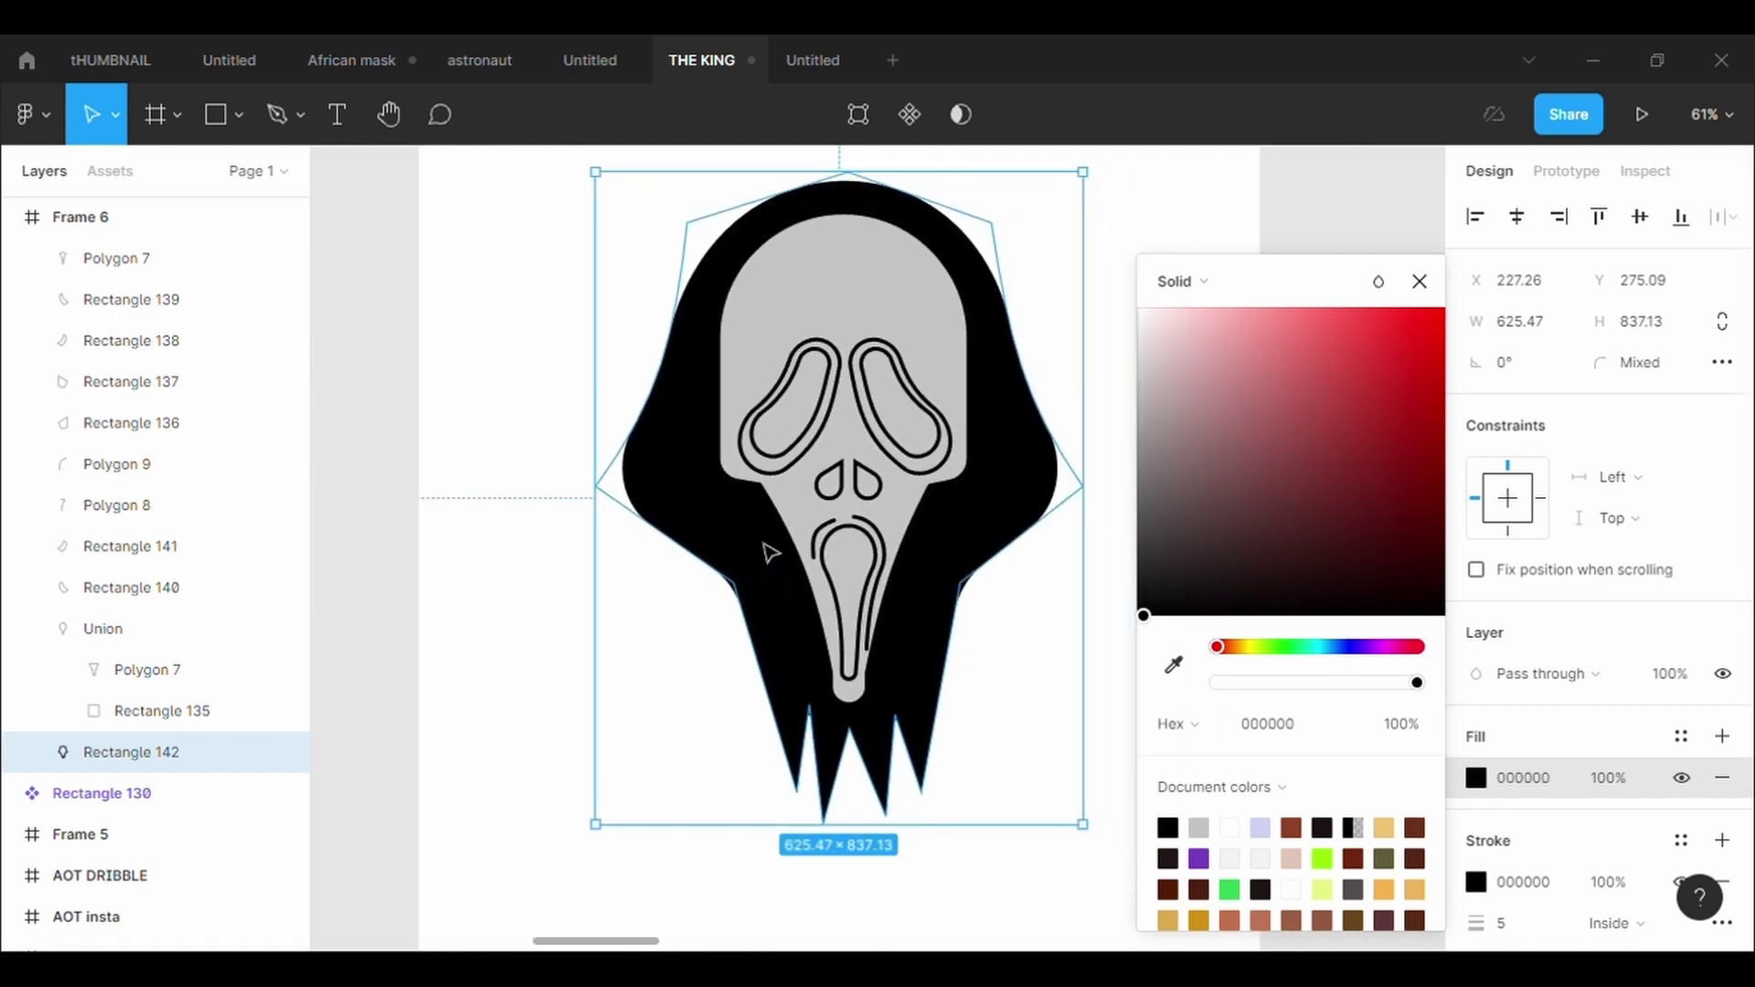
click(809, 265)
click(1476, 880)
drag(1253, 612, 1117, 315)
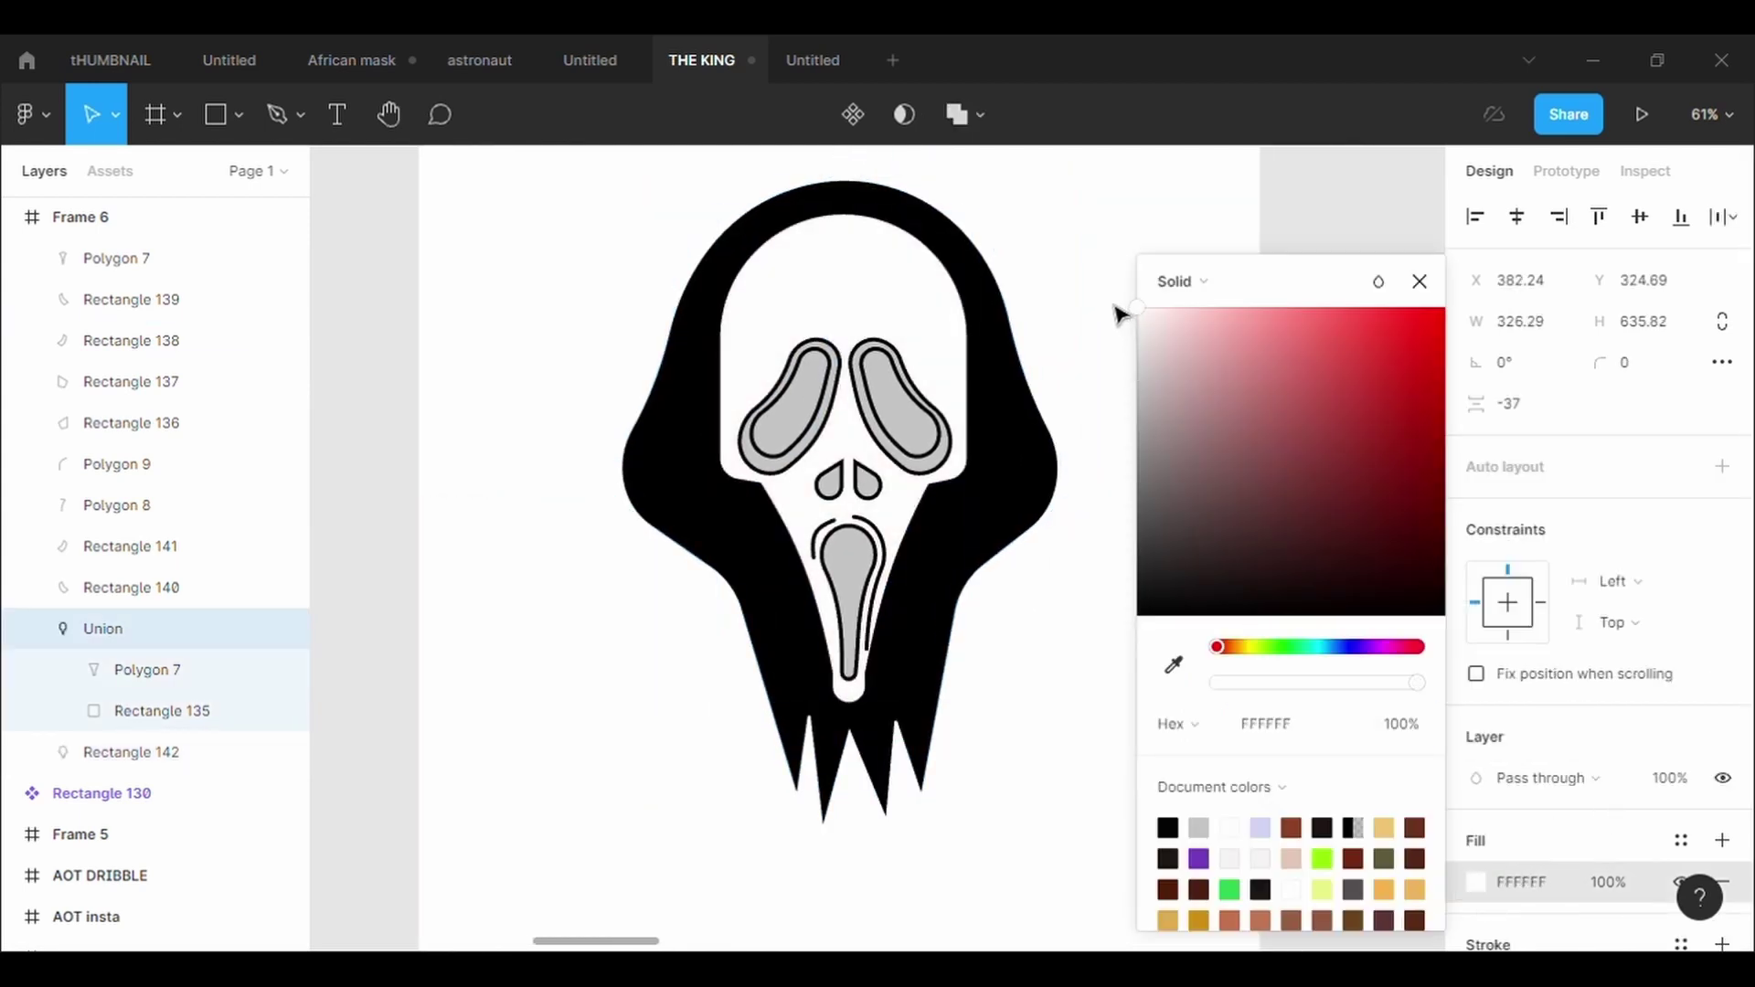
Fill both eye shapes black (000000)
click(788, 406)
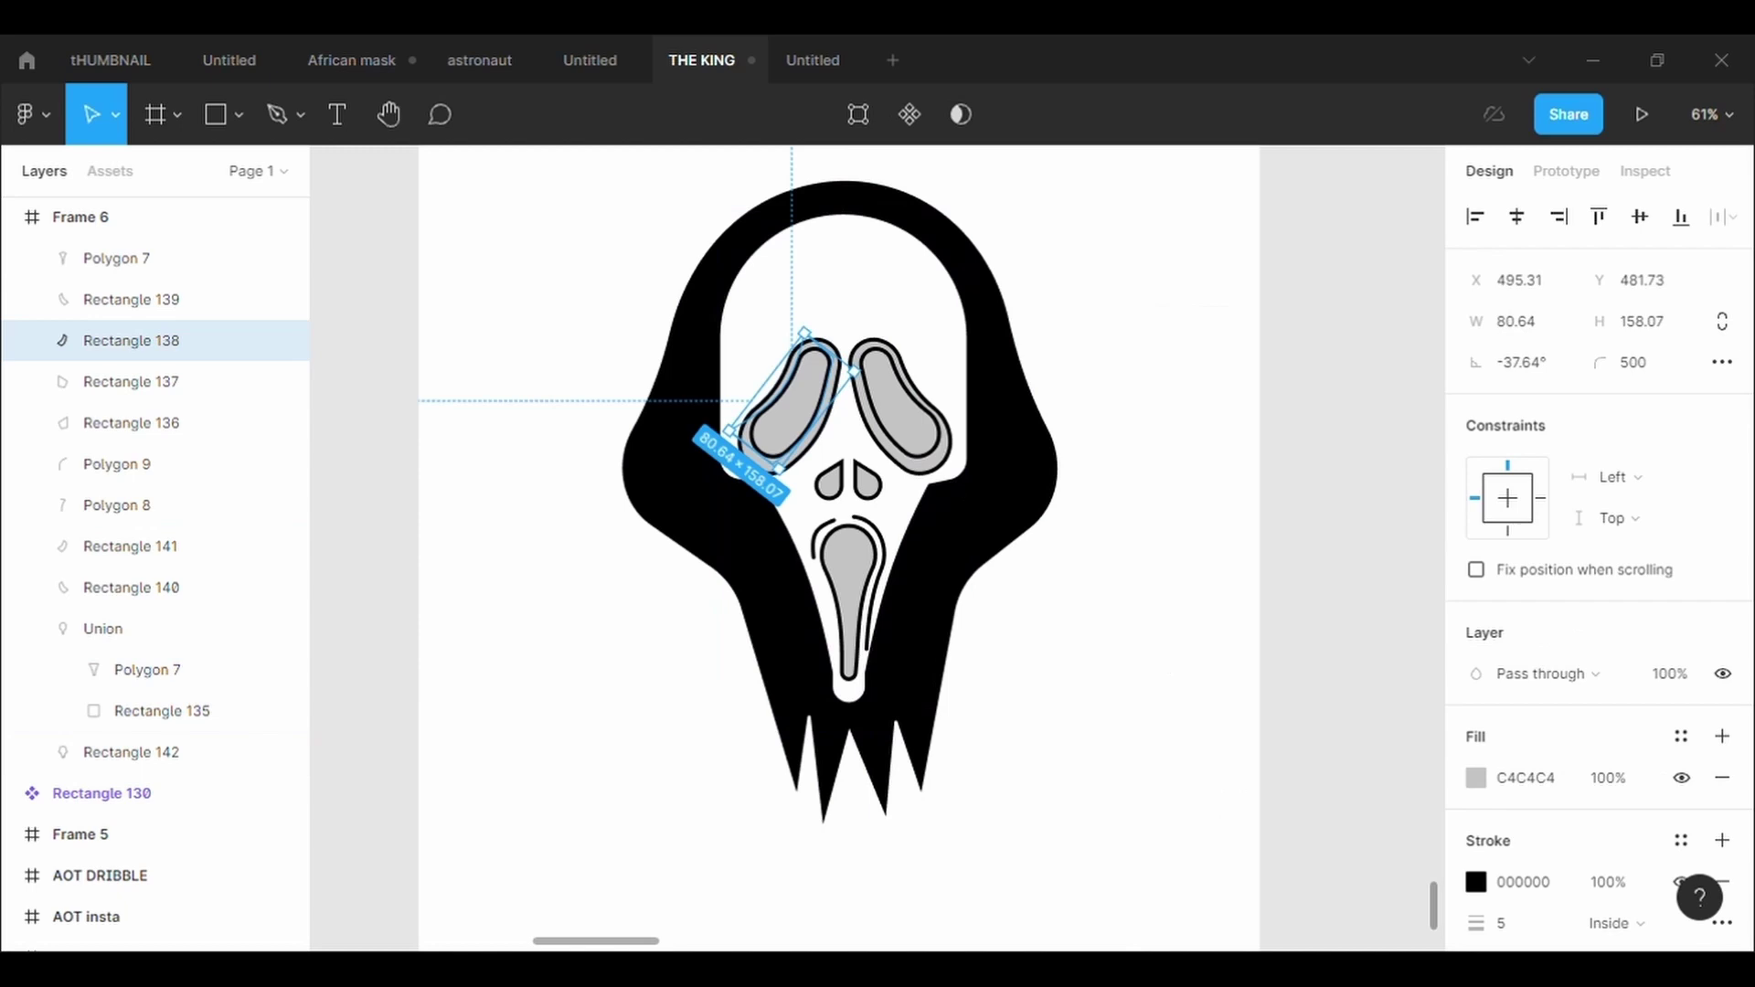
click(1475, 778)
drag(1163, 601, 1140, 615)
click(900, 406)
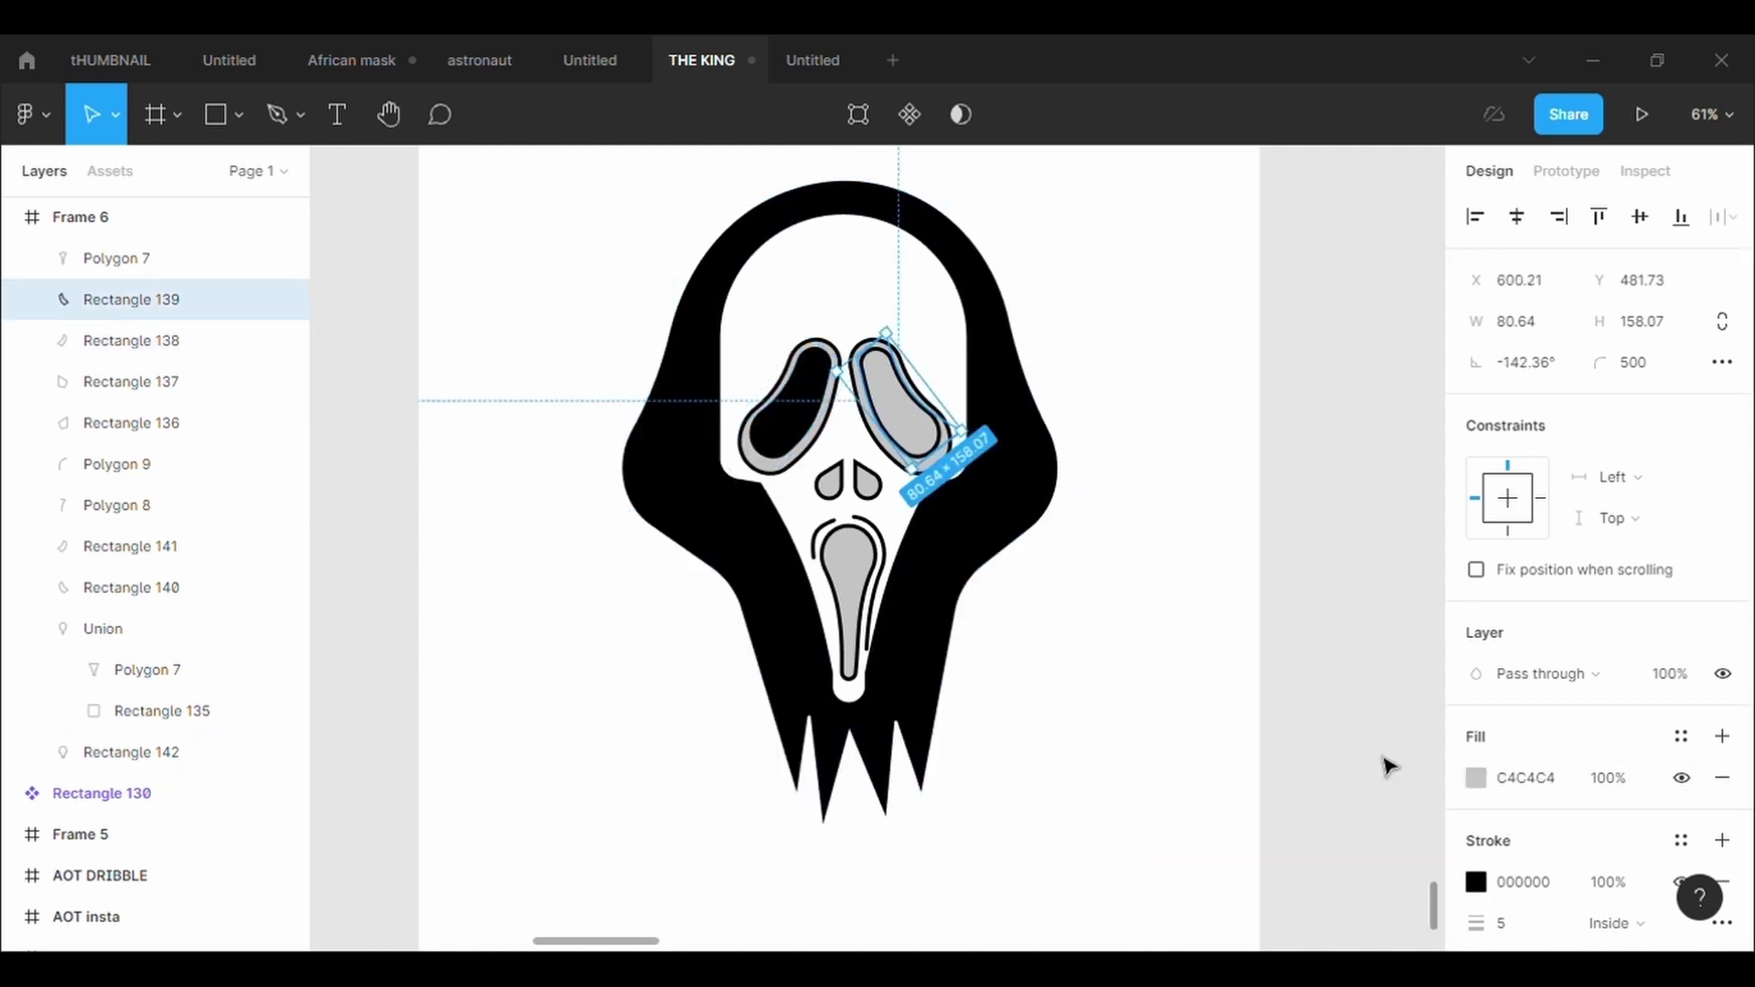
click(1476, 778)
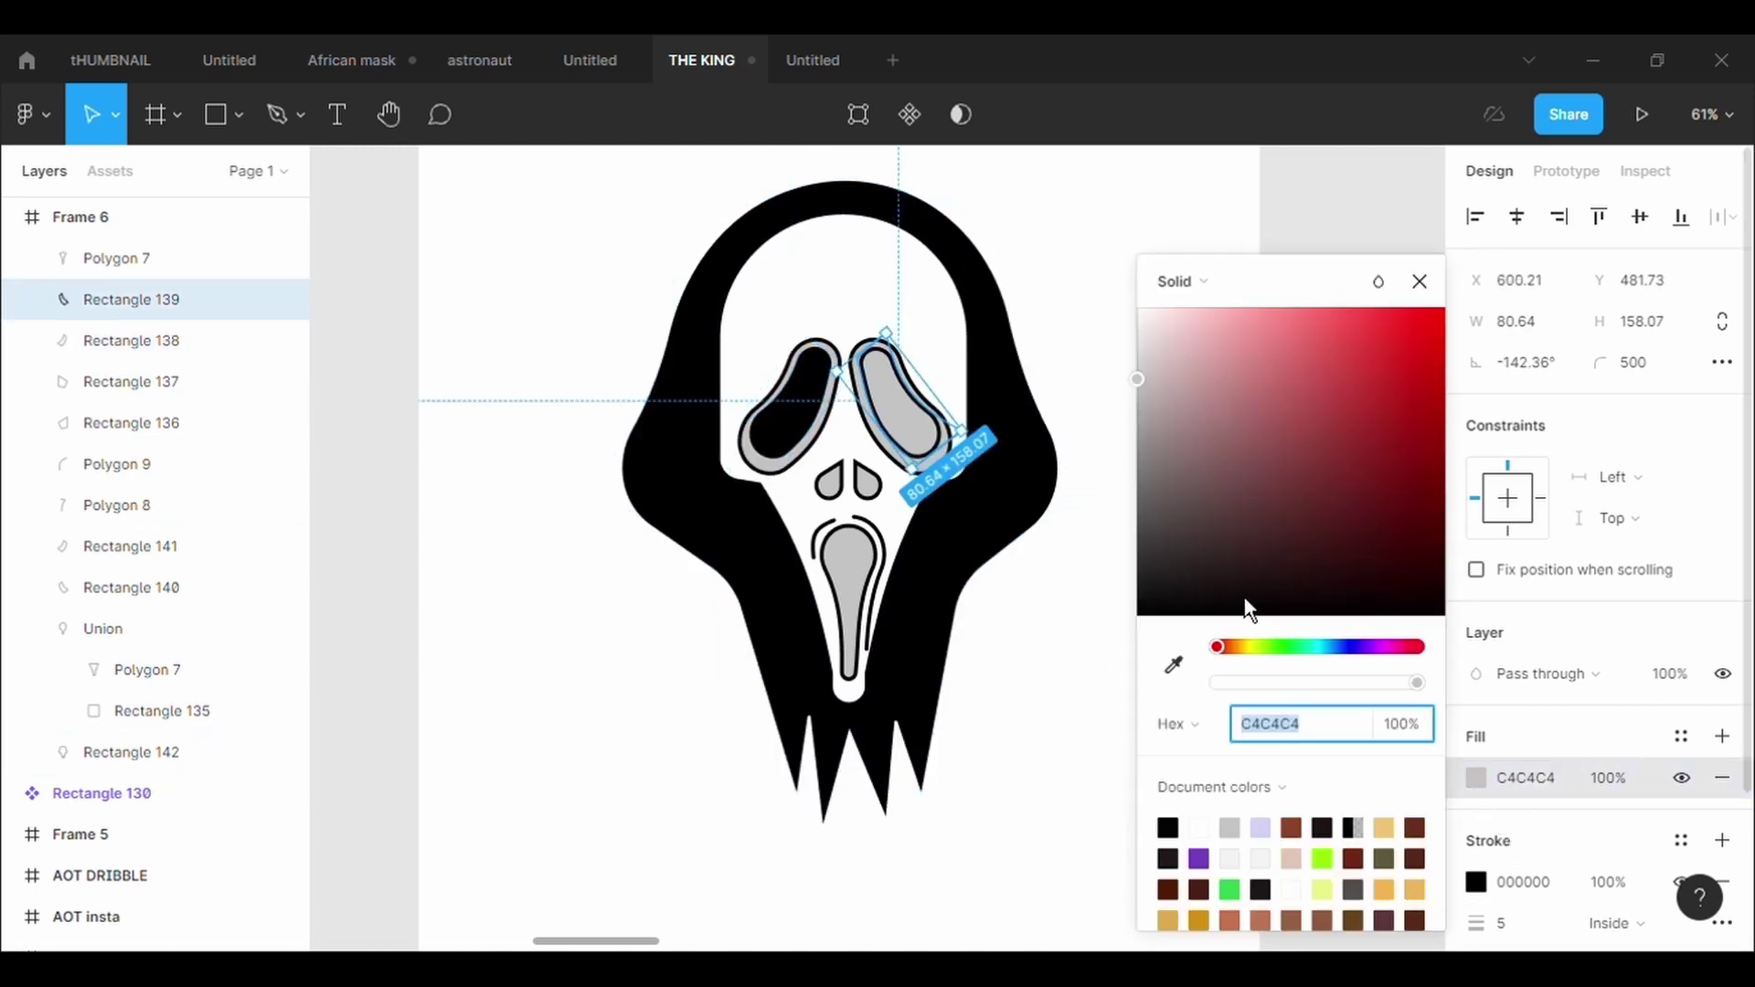
drag(1248, 609, 1137, 615)
Fill both nostrils and the mouth opening black (000000)
click(867, 482)
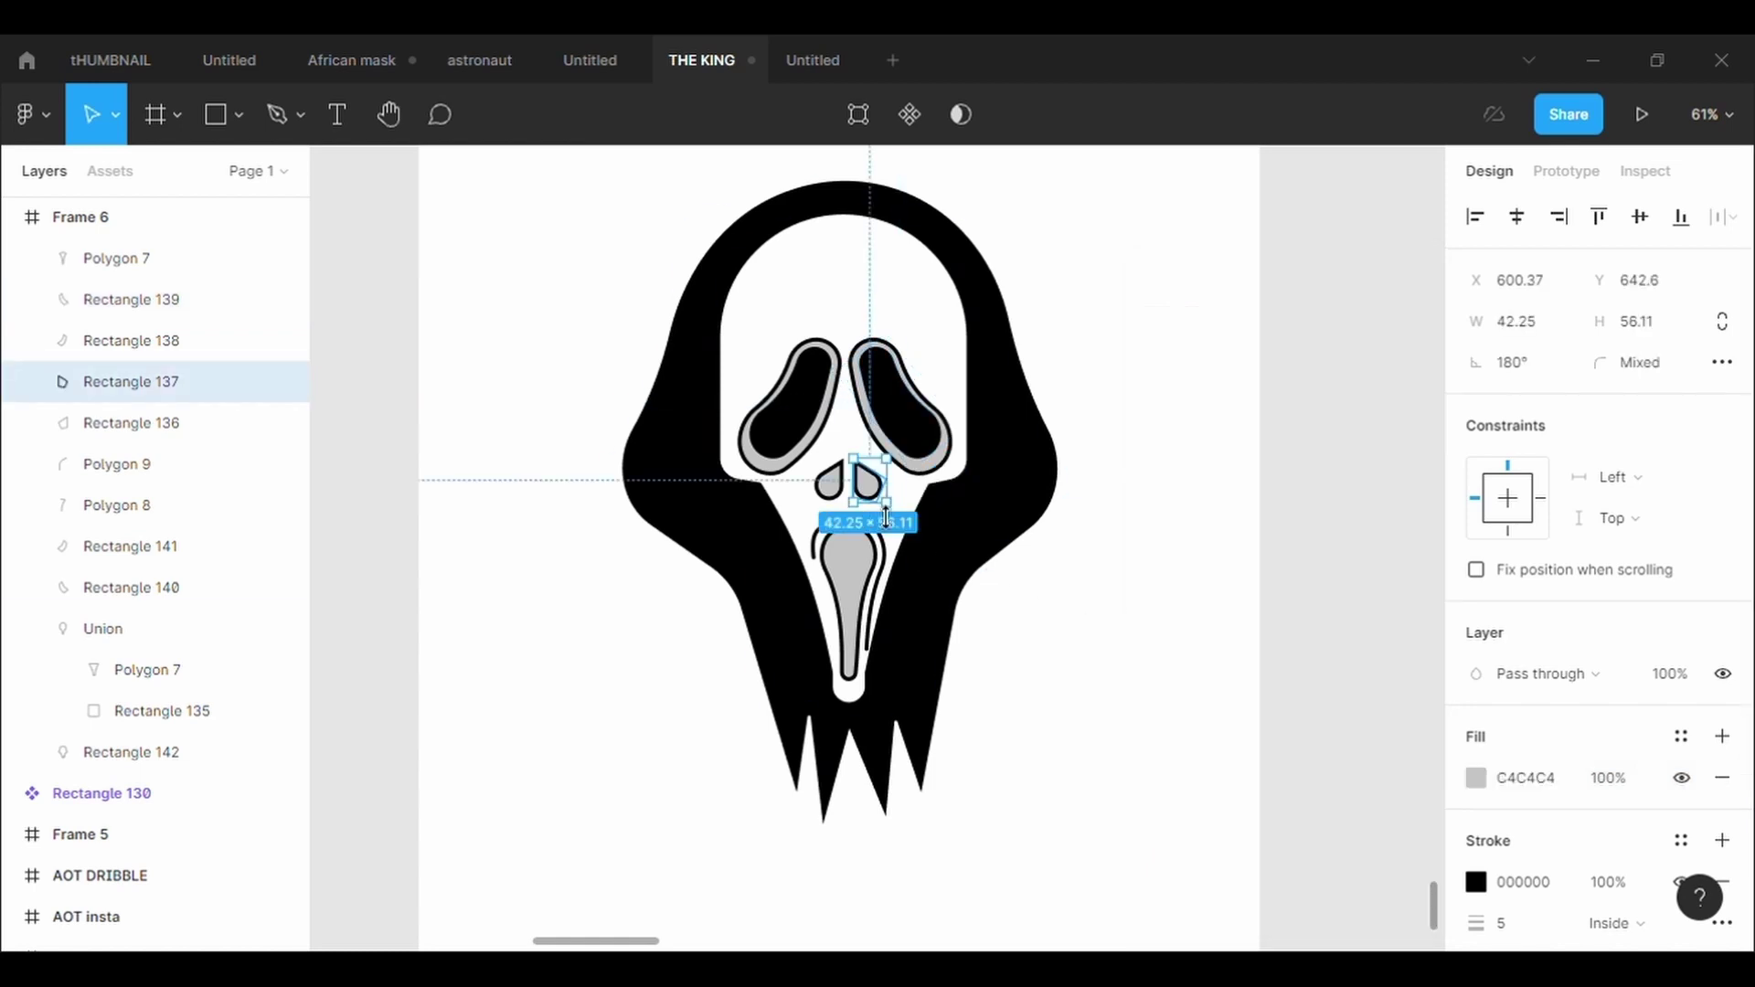
click(1476, 777)
mouse_move(1261, 603)
mouse_down()
mouse_move(1124, 630)
mouse_move(1192, 616)
mouse_move(1137, 615)
mouse_up()
click(827, 483)
click(1491, 793)
click(862, 624)
click(1485, 786)
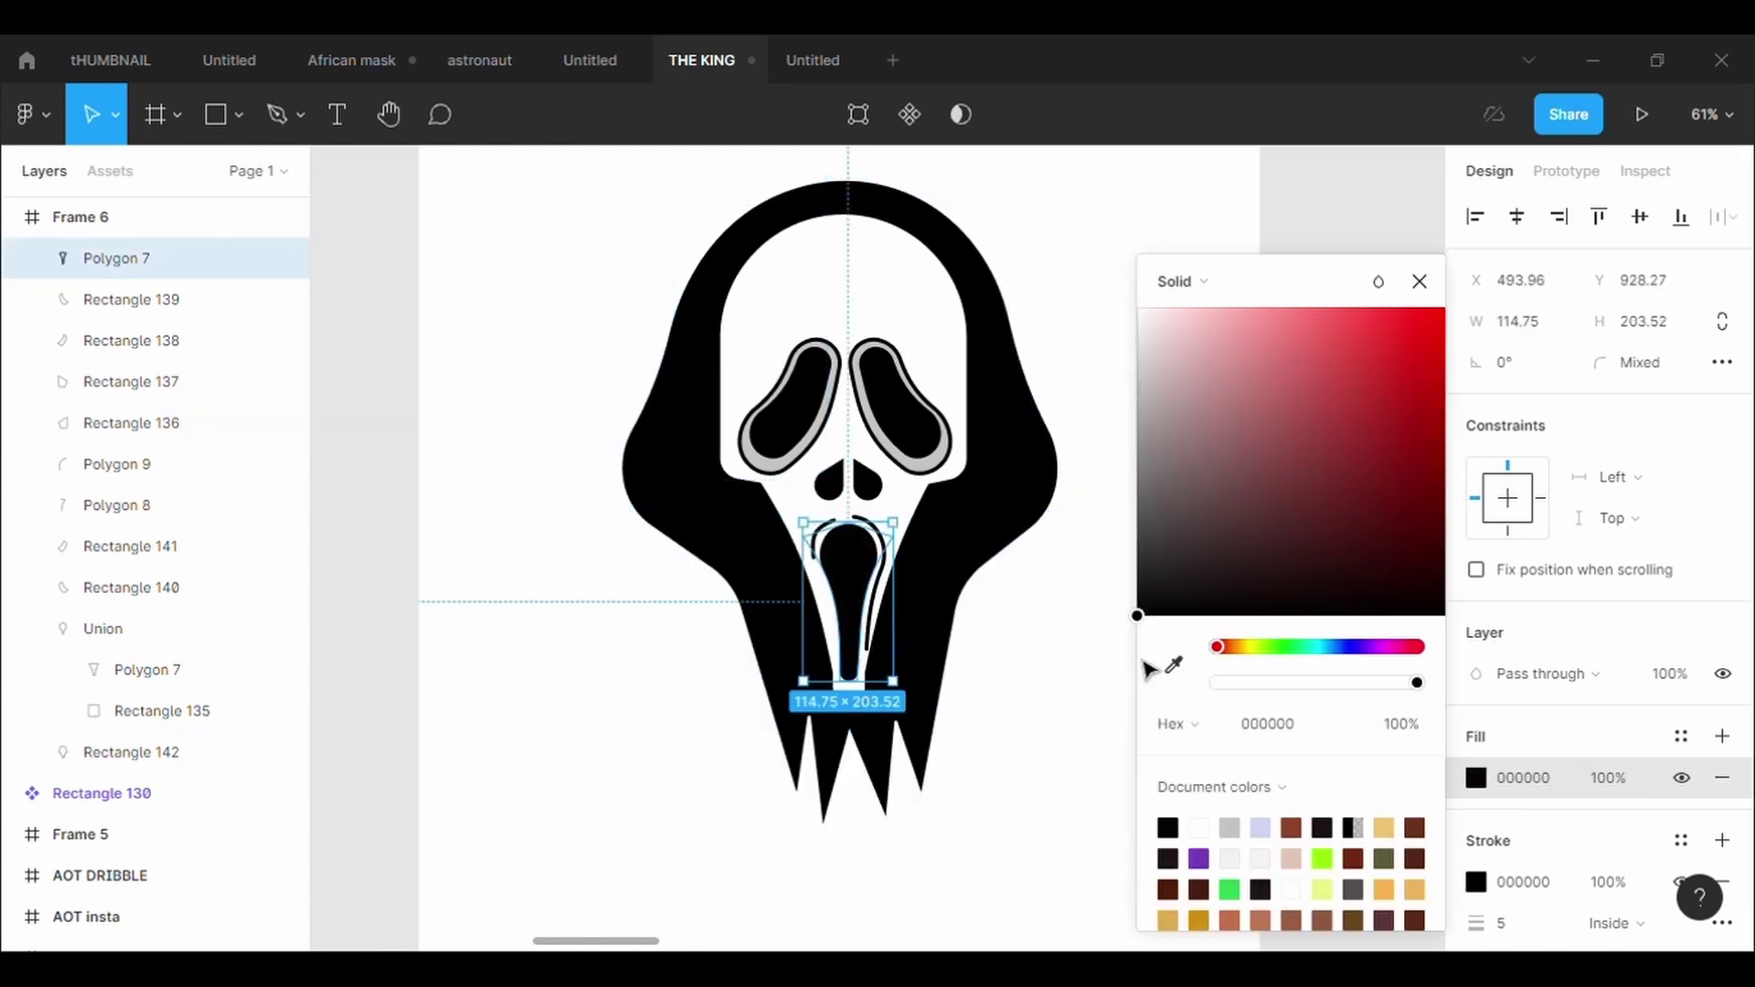
Lighten the eye rims to a near-white light grey
click(759, 457)
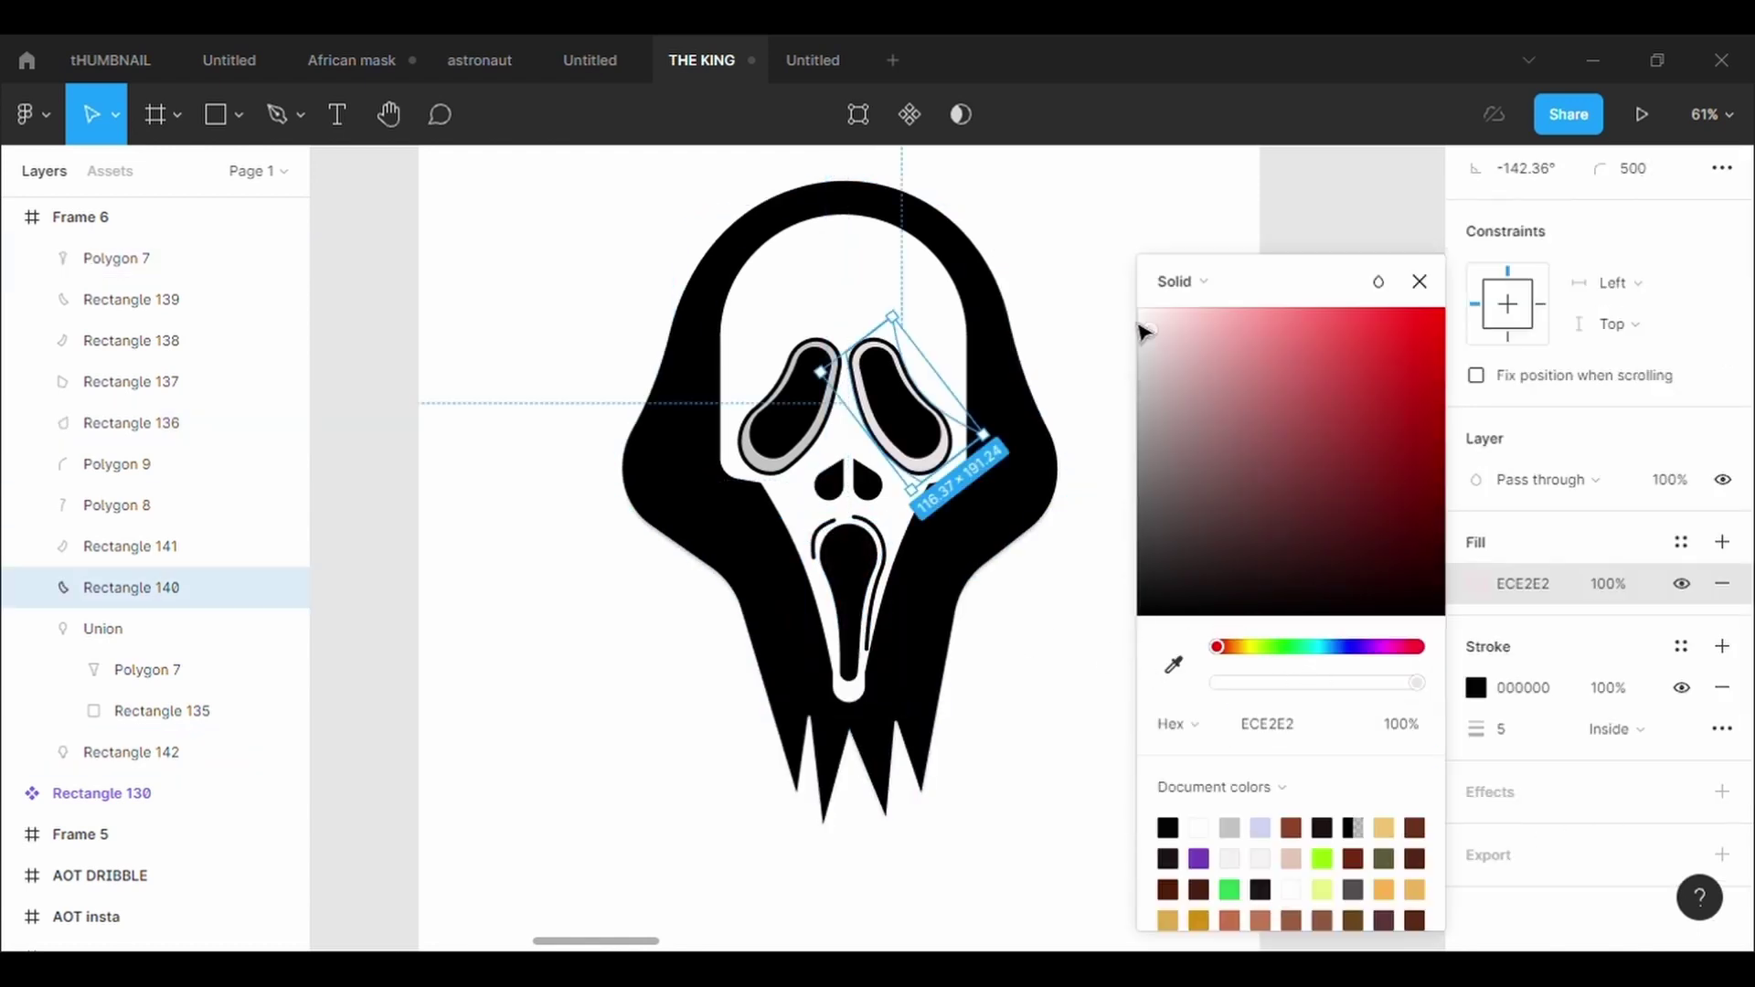
click(813, 474)
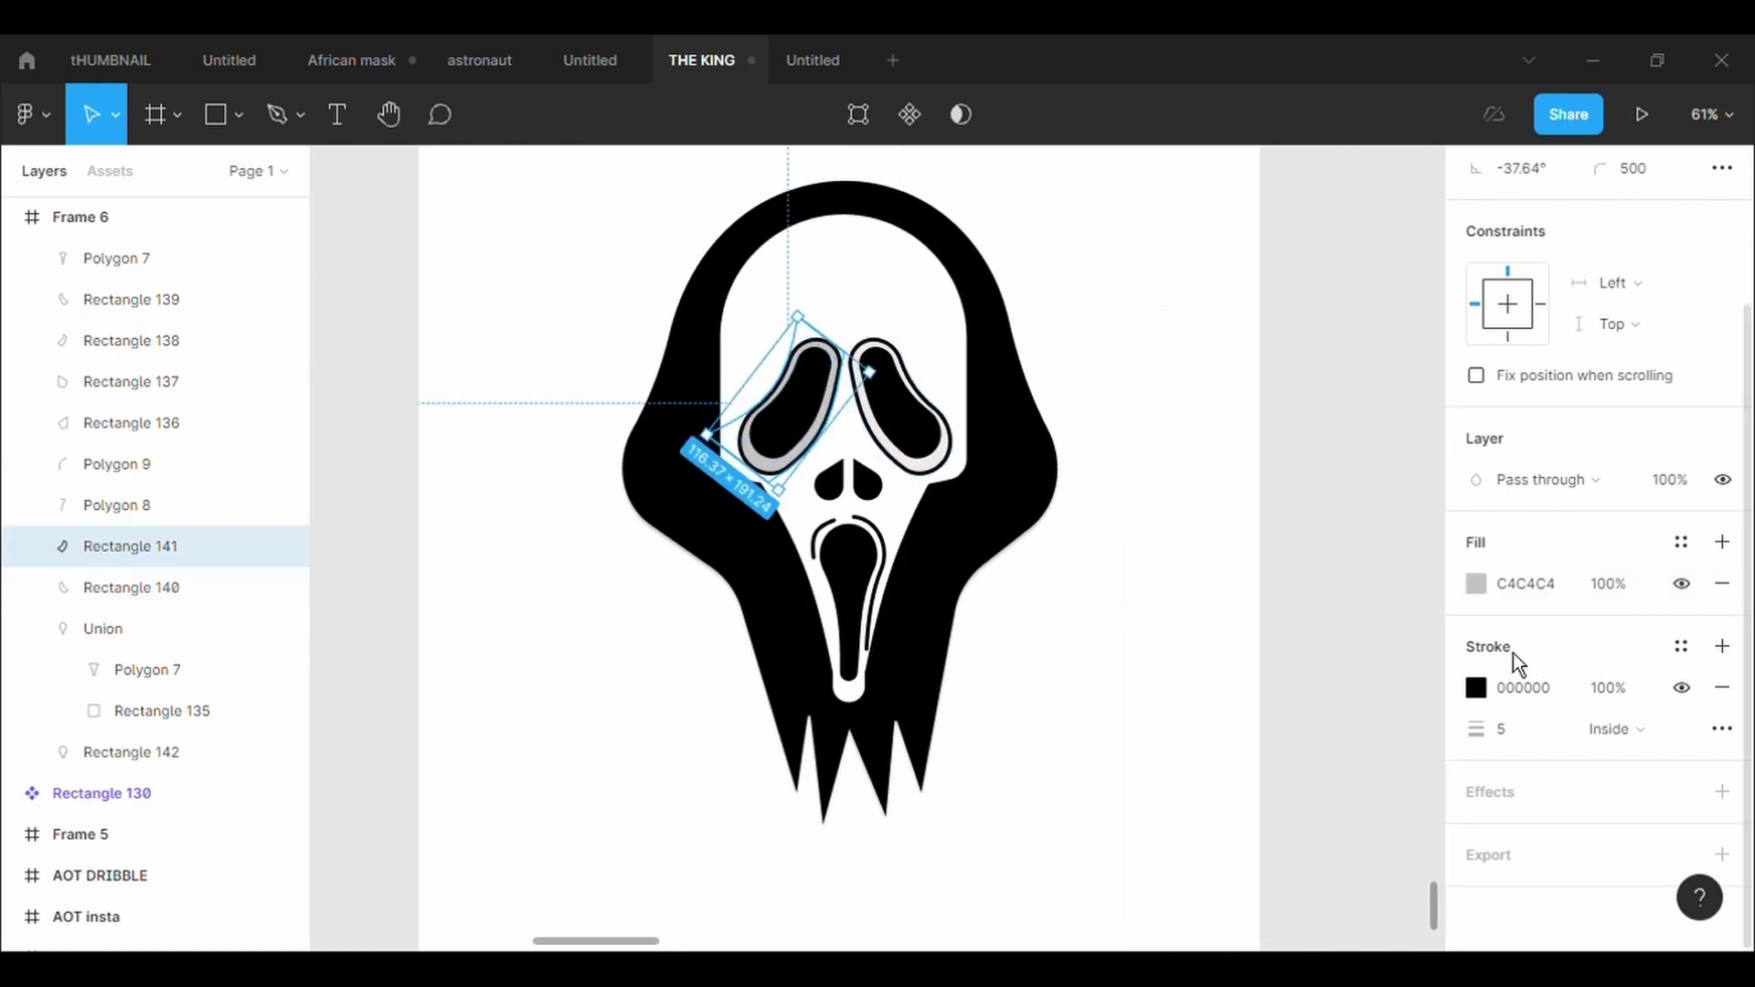
click(1475, 583)
drag(1140, 377, 1131, 352)
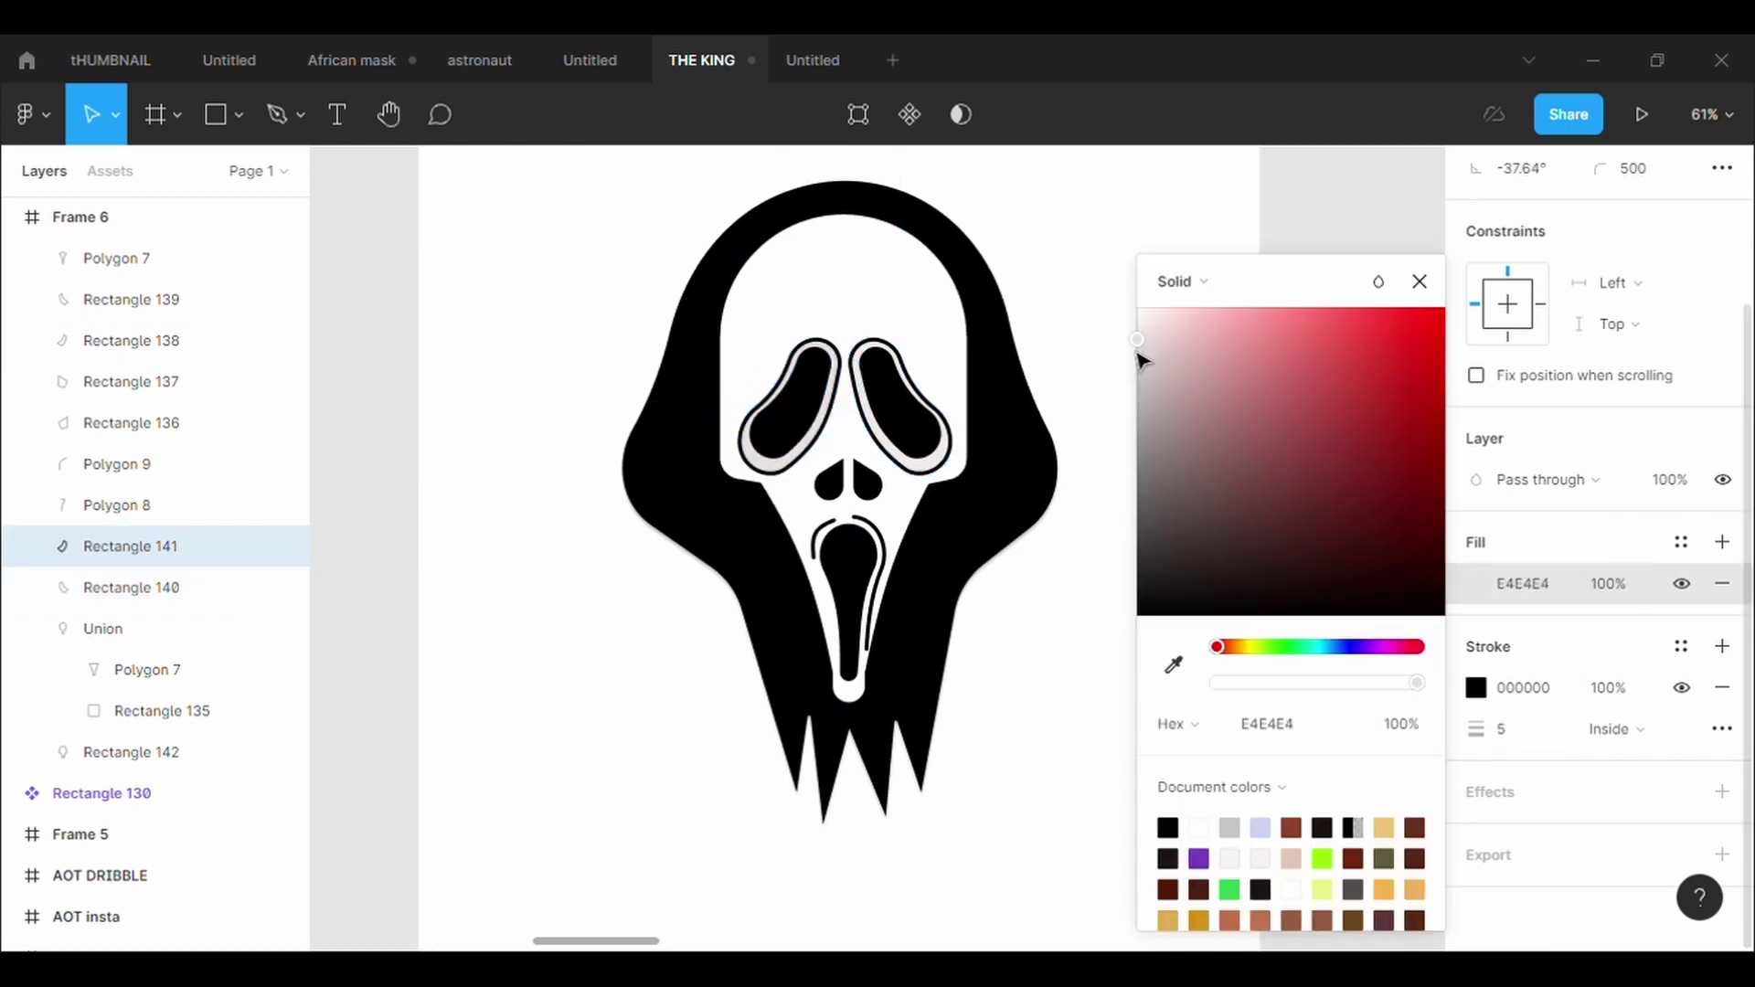
click(1089, 549)
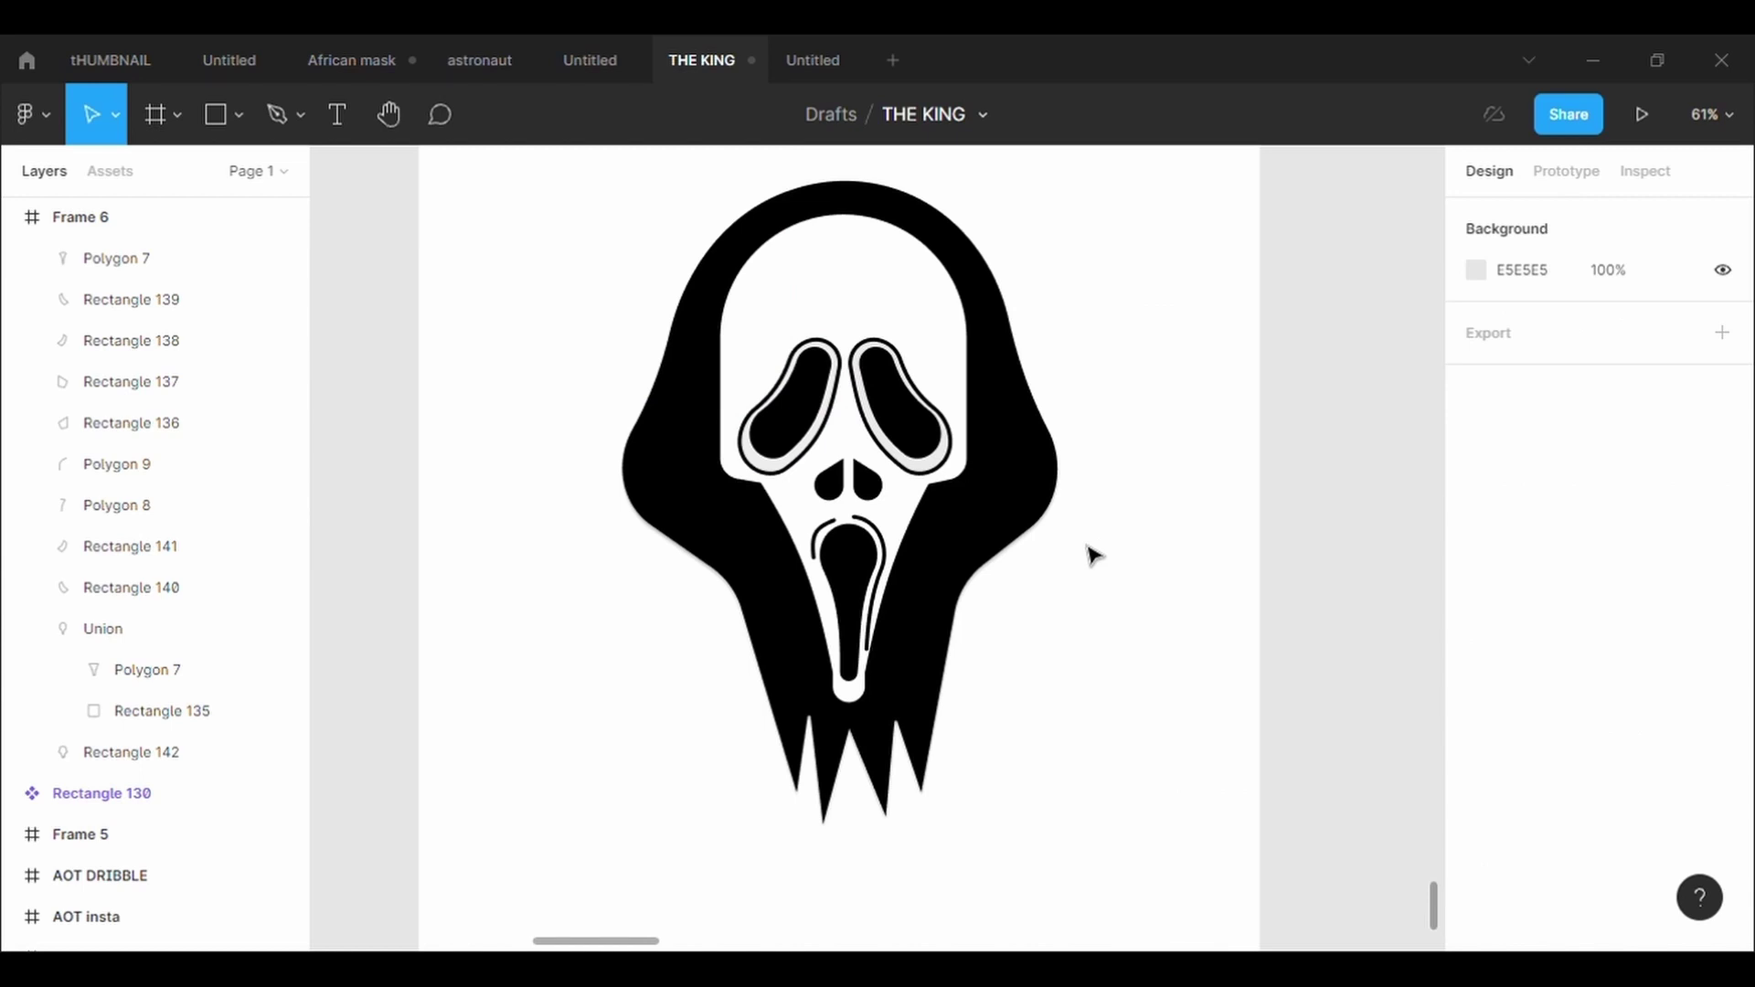
click(1024, 413)
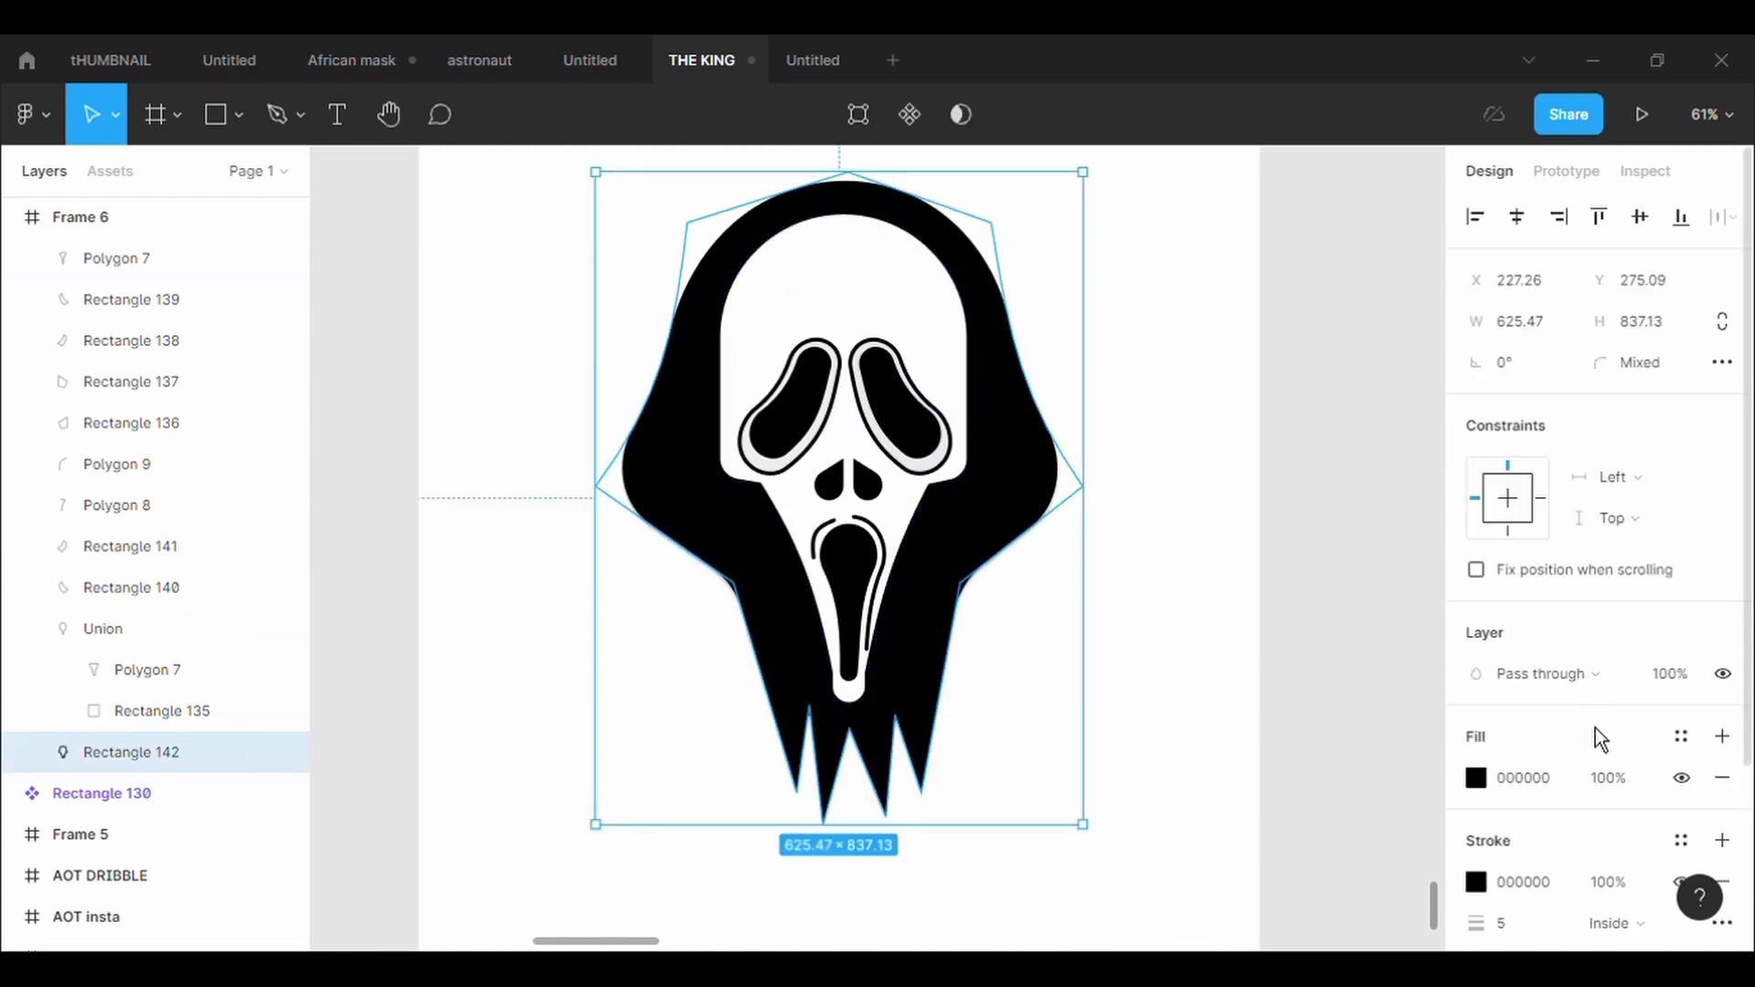
Add an Inner shadow effect to the white face shape
scroll(1594, 728, down, 3)
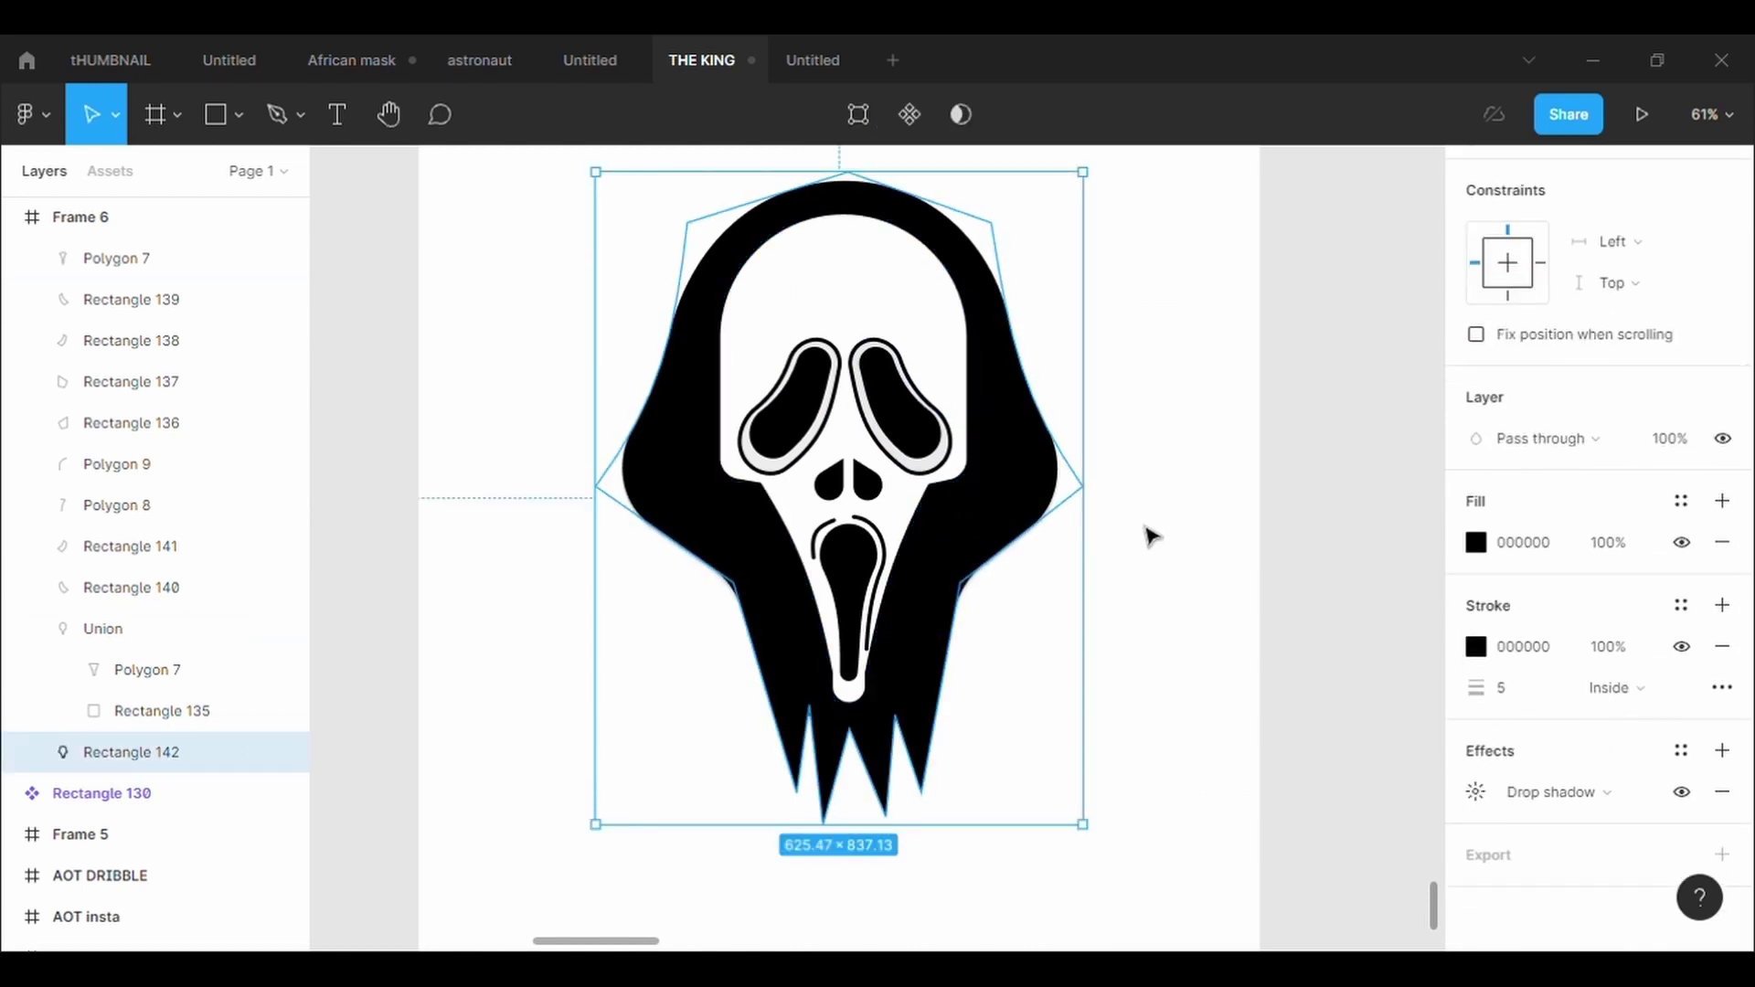
click(1053, 428)
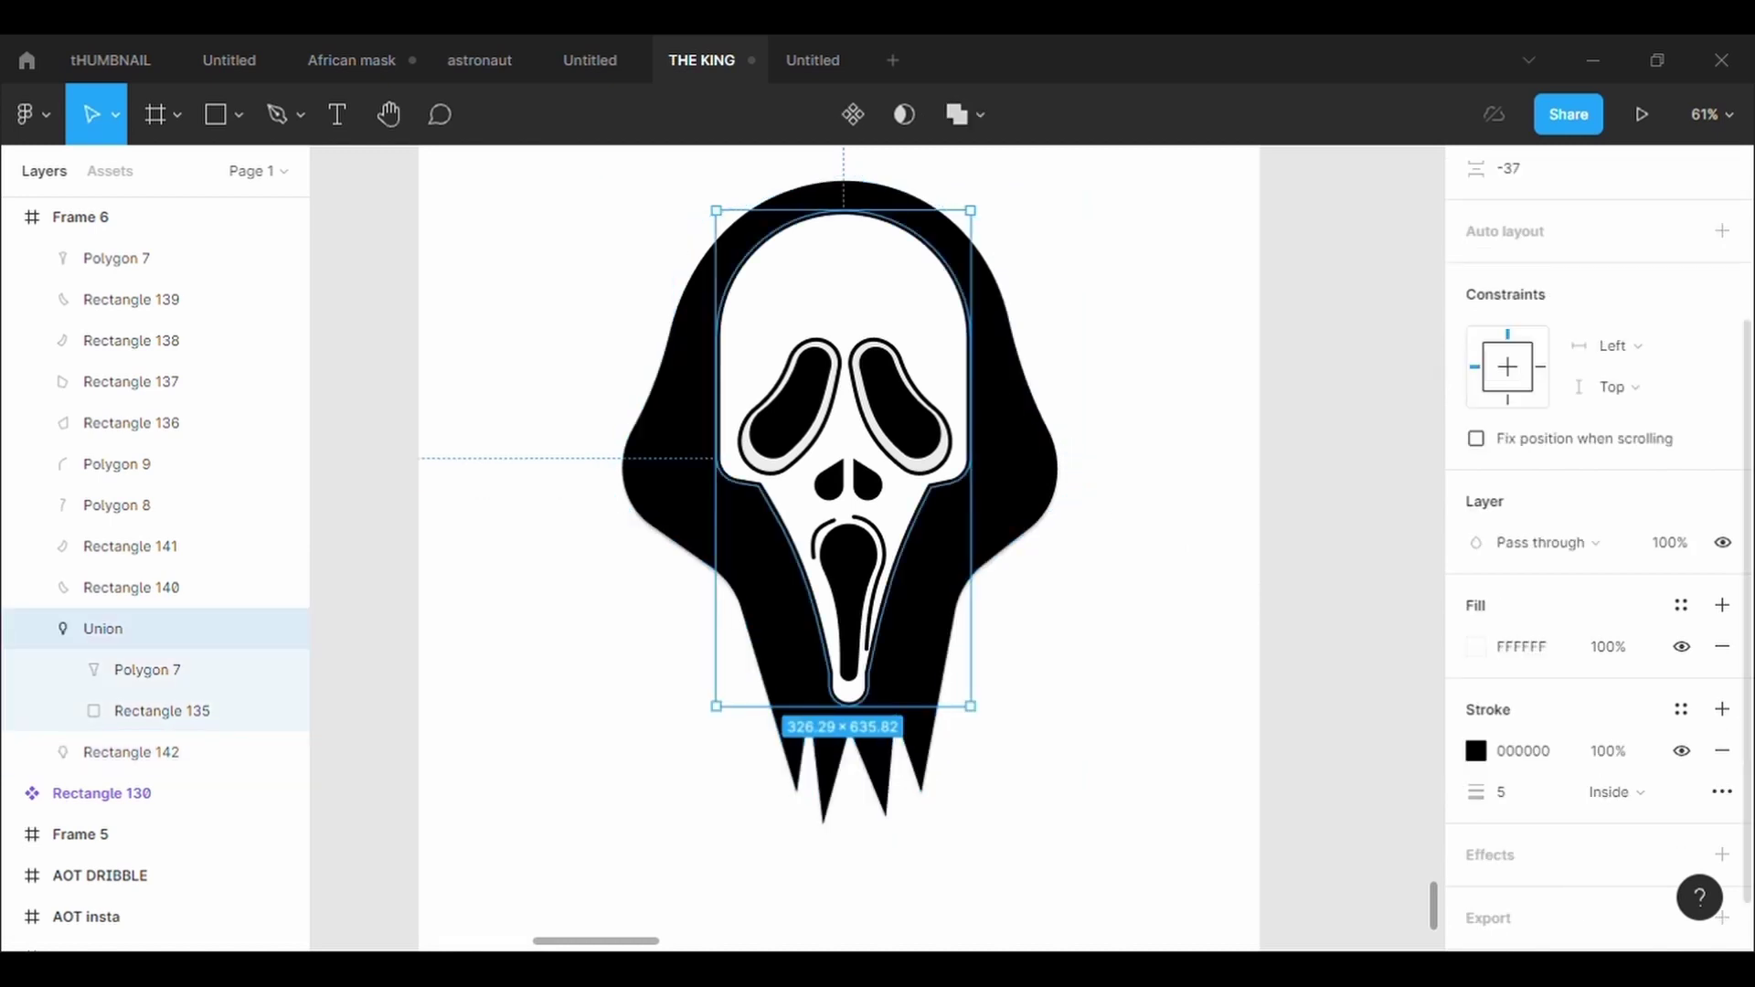
click(1721, 855)
scroll(1560, 885, down, 1)
click(1613, 791)
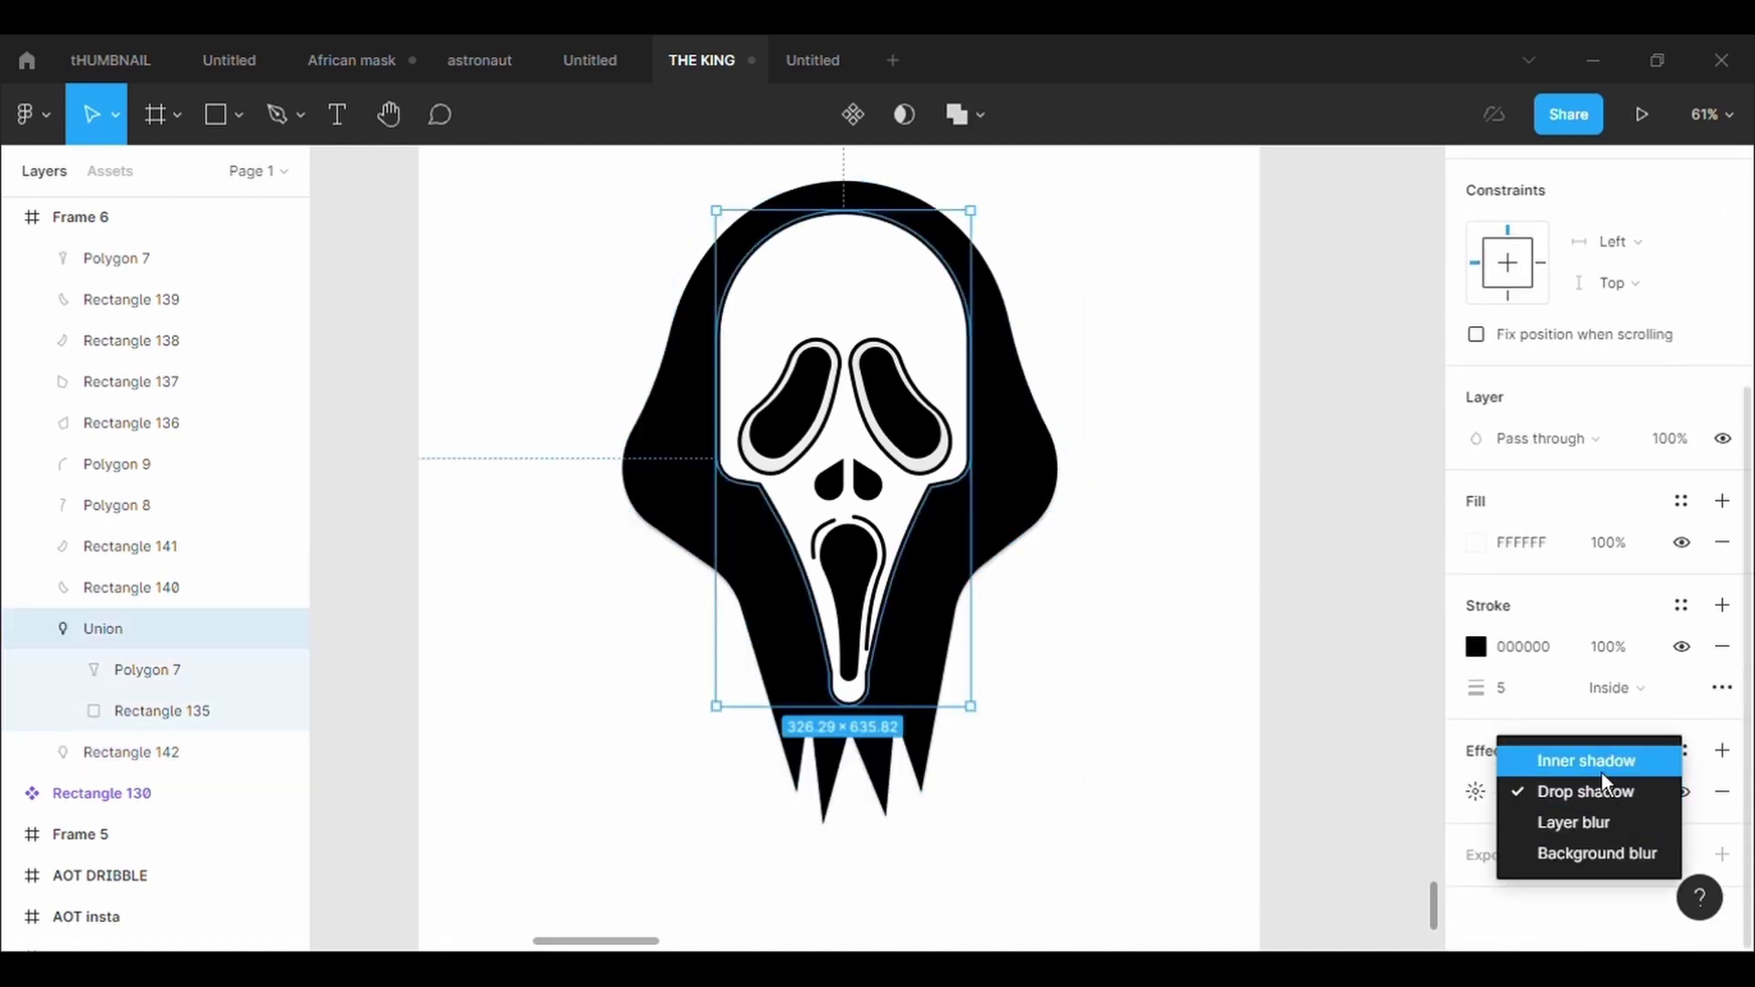
click(1475, 791)
text(1)
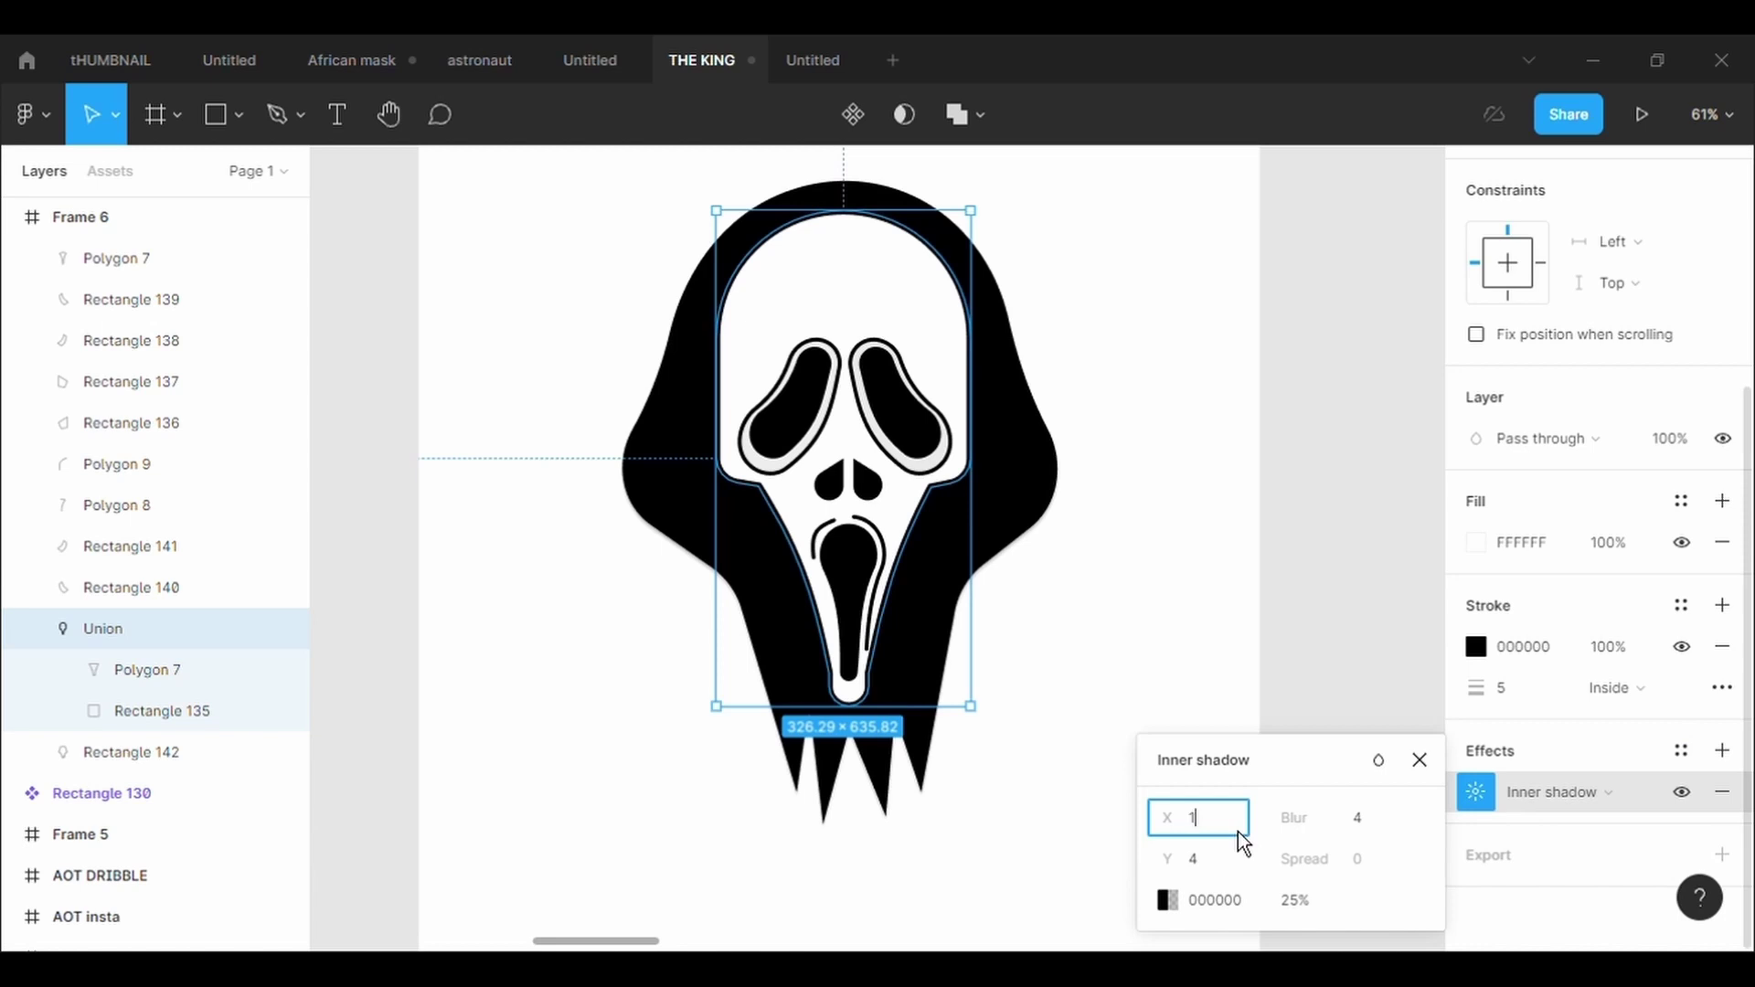
text(0)
key(Return)
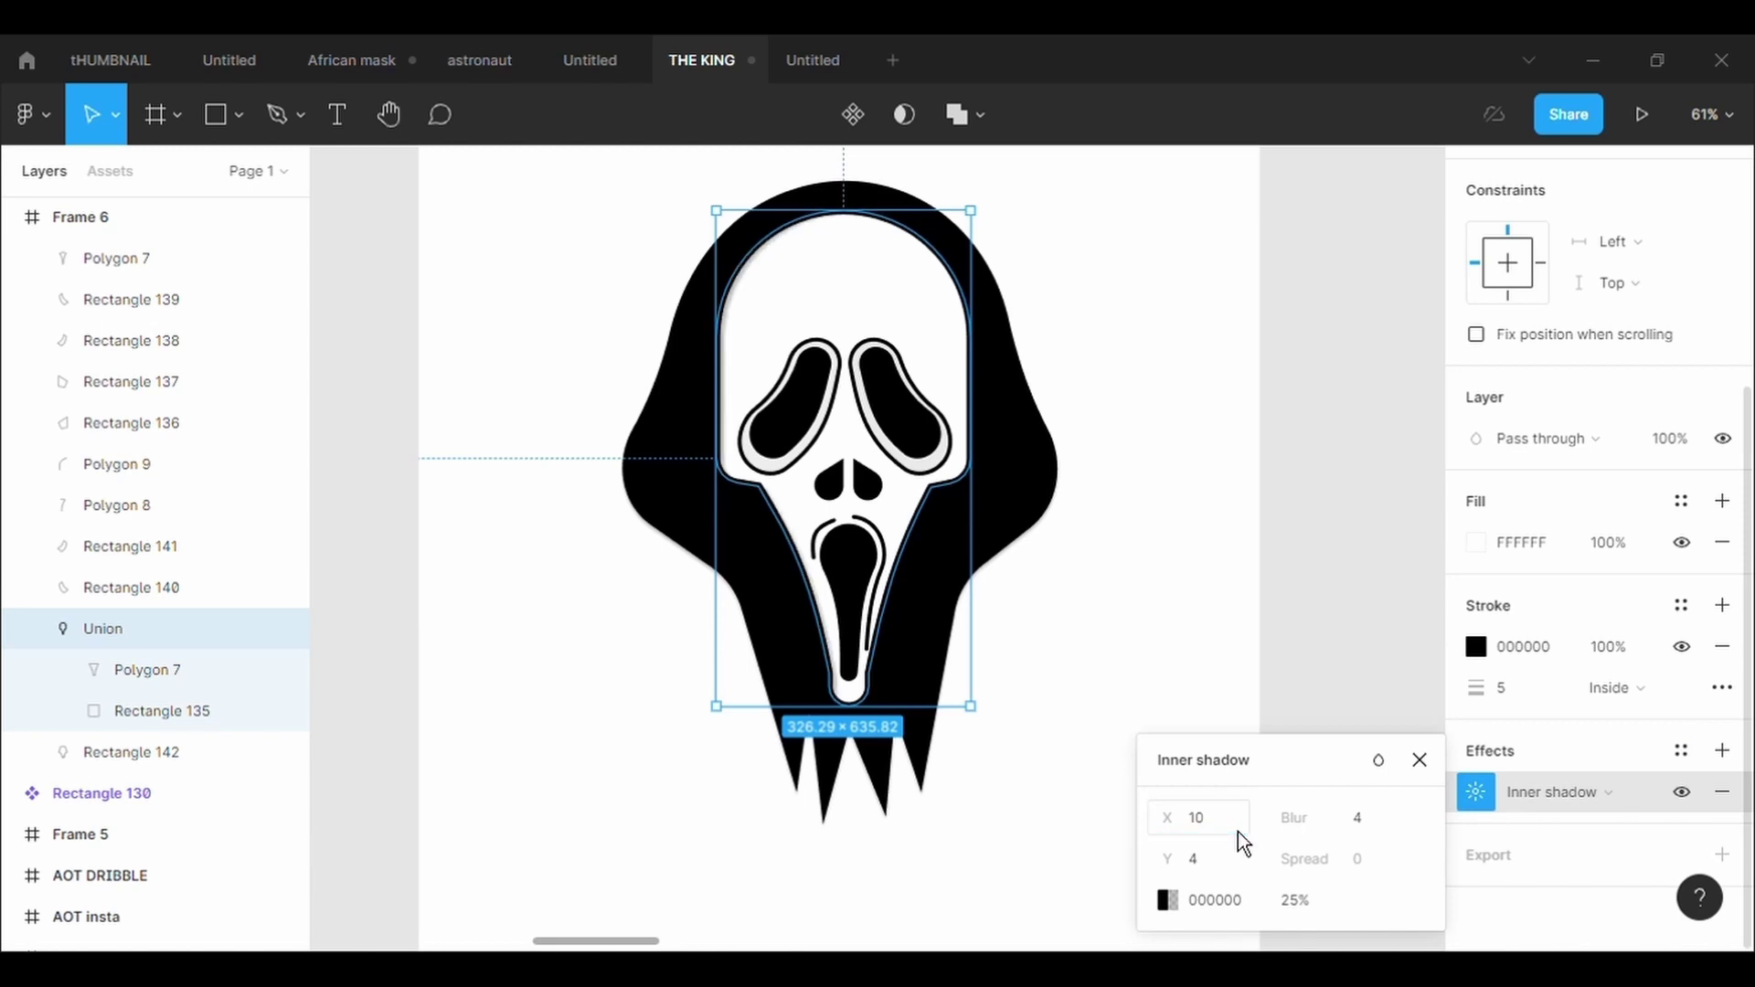
Set the face's inner shadow offset to X 30 and Y 10
click(1241, 873)
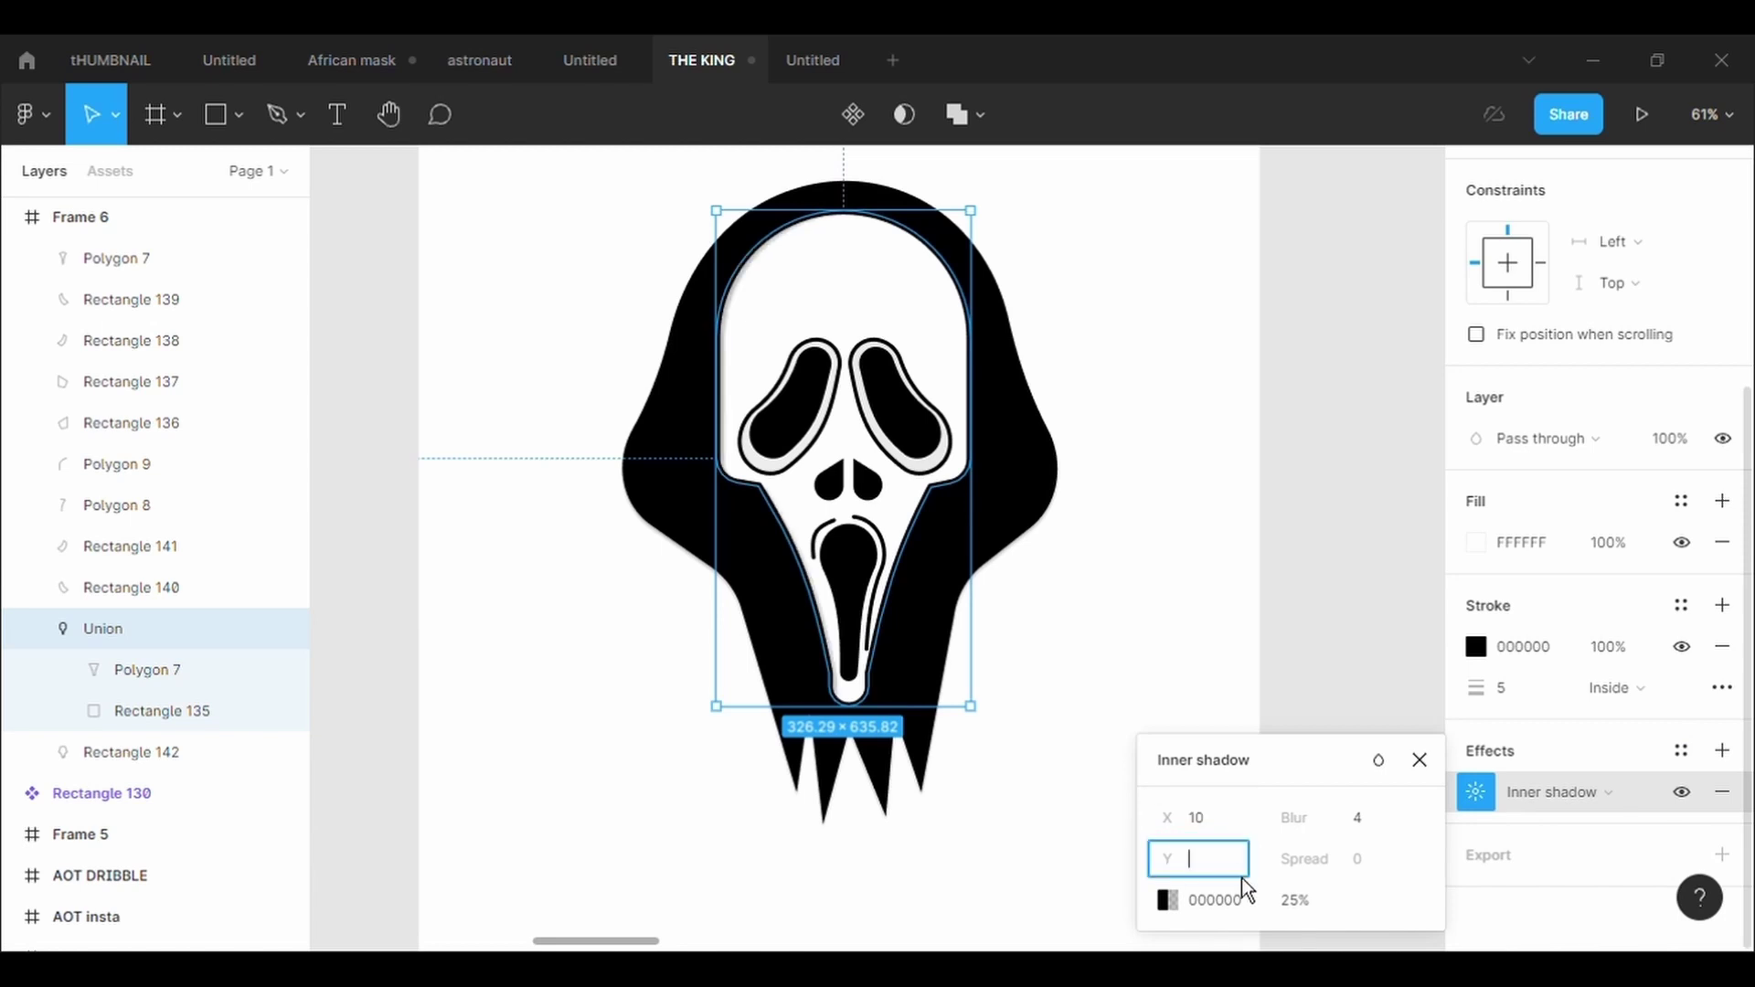
text(0)
key(Return)
click(1234, 836)
key(BackSpace)
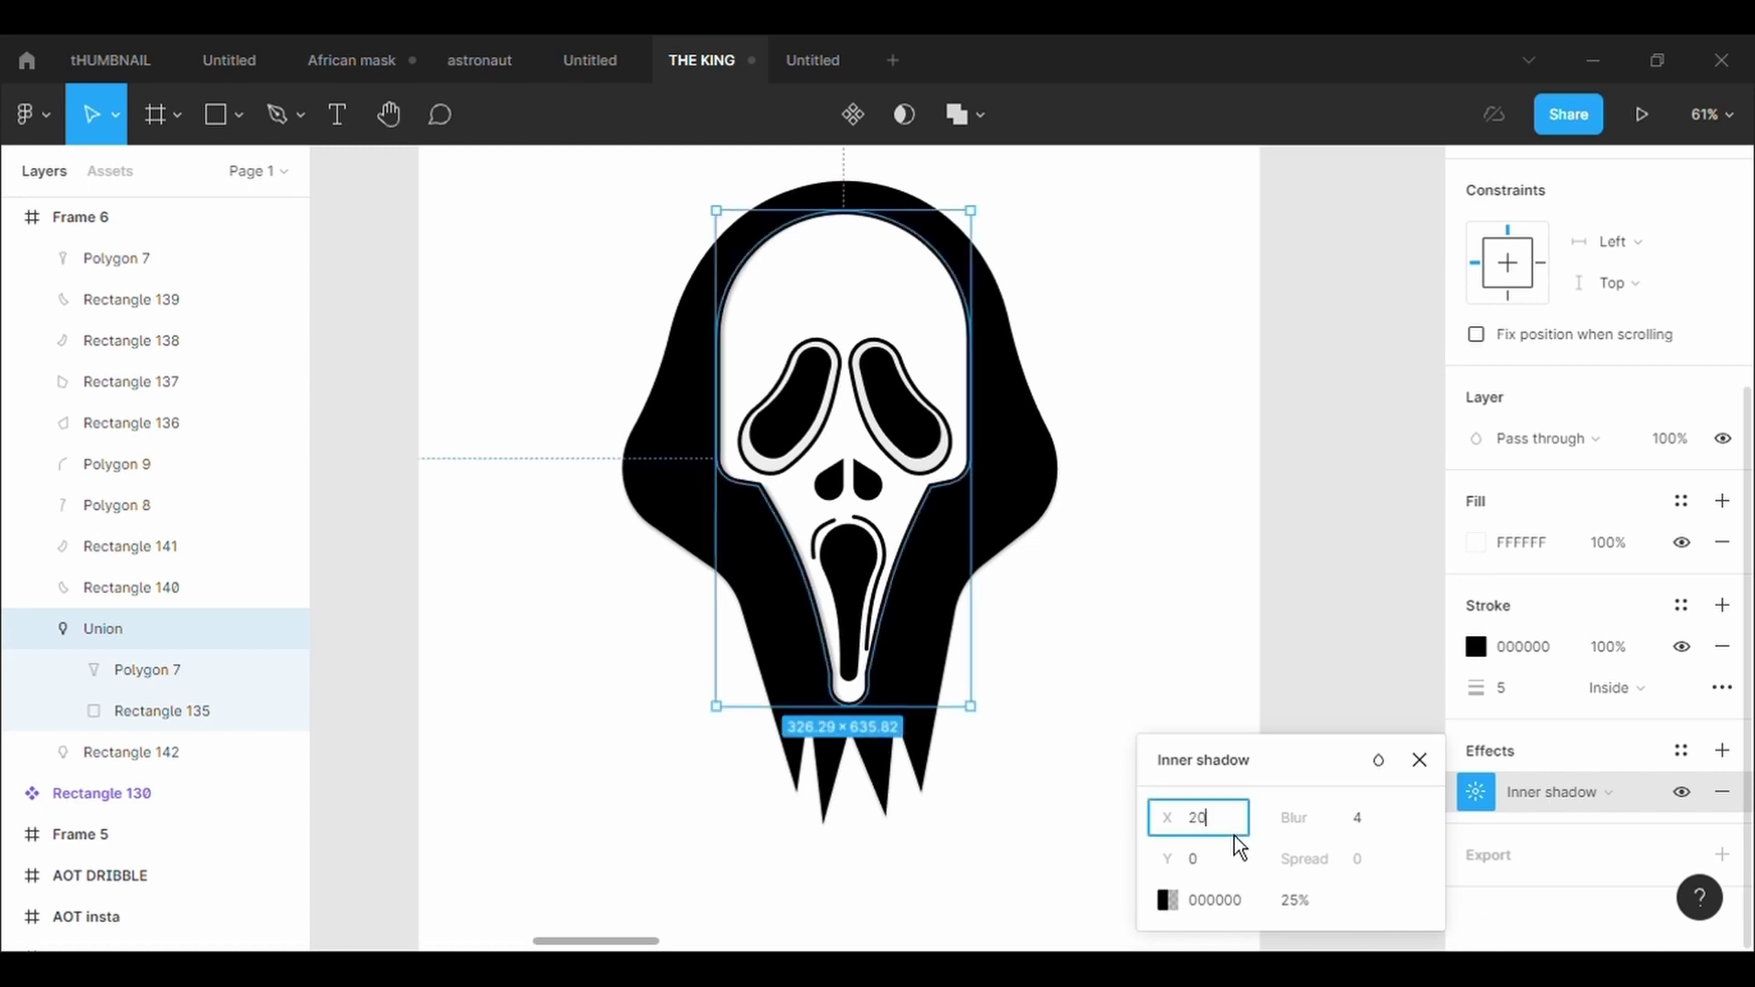
key(Return)
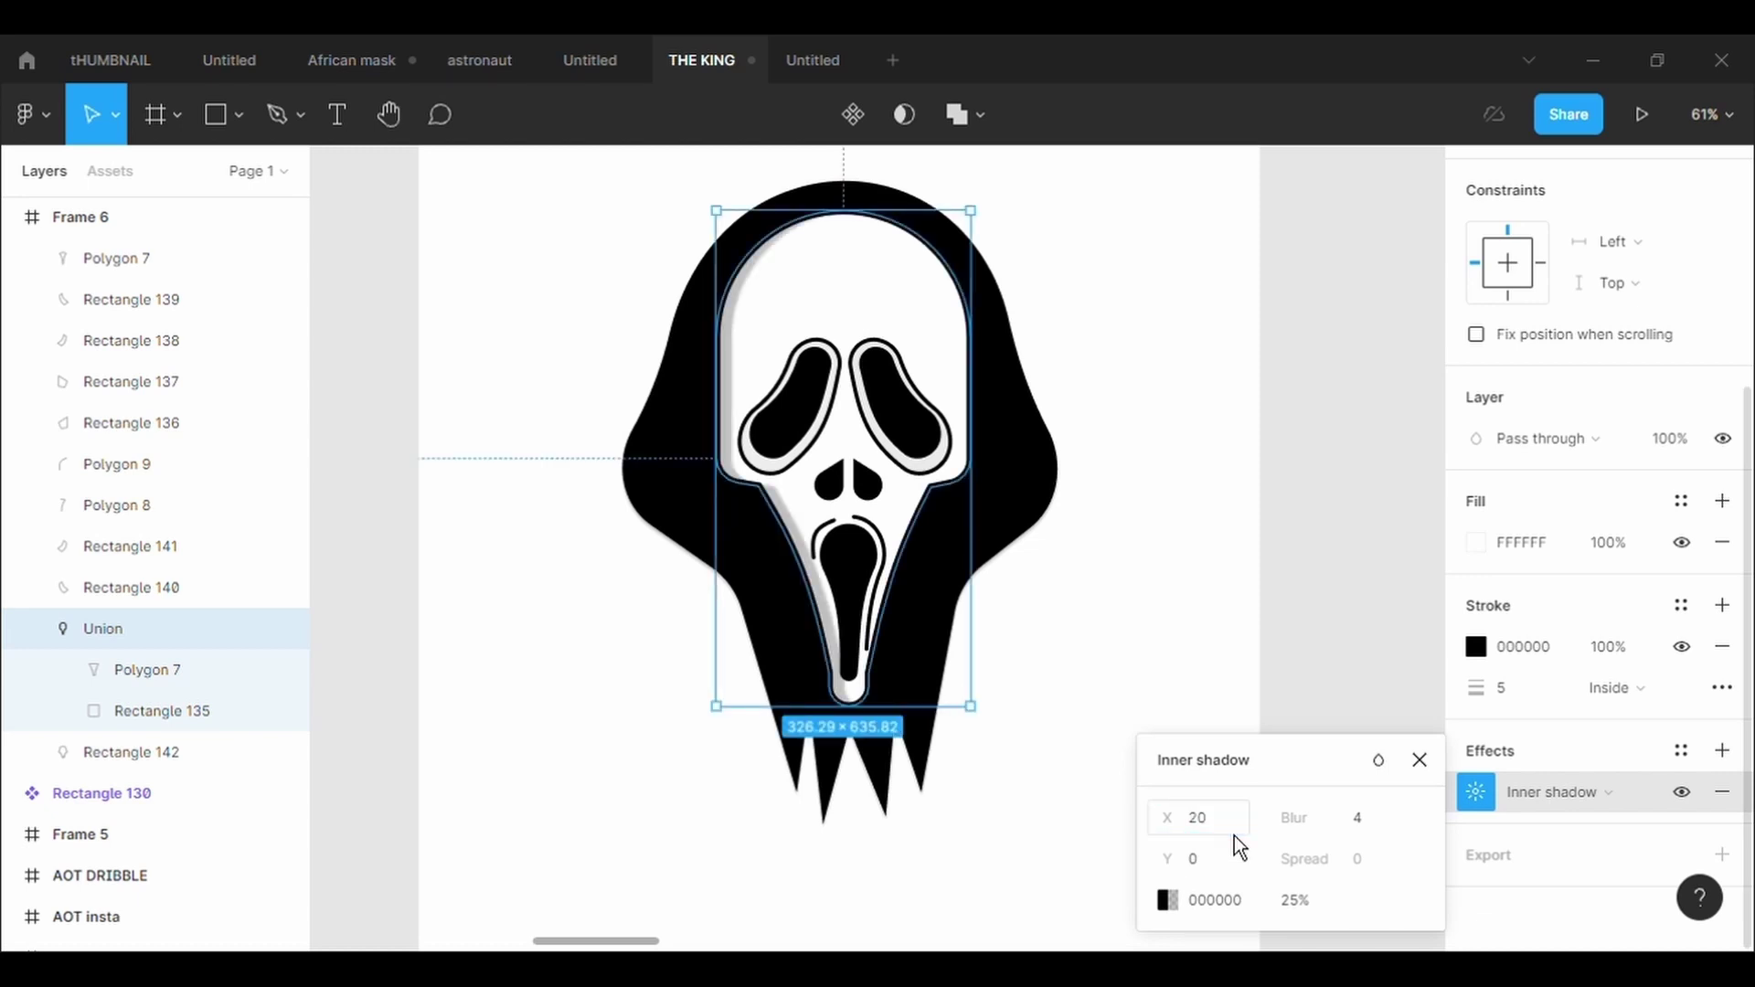
click(1233, 835)
text(0)
key(Return)
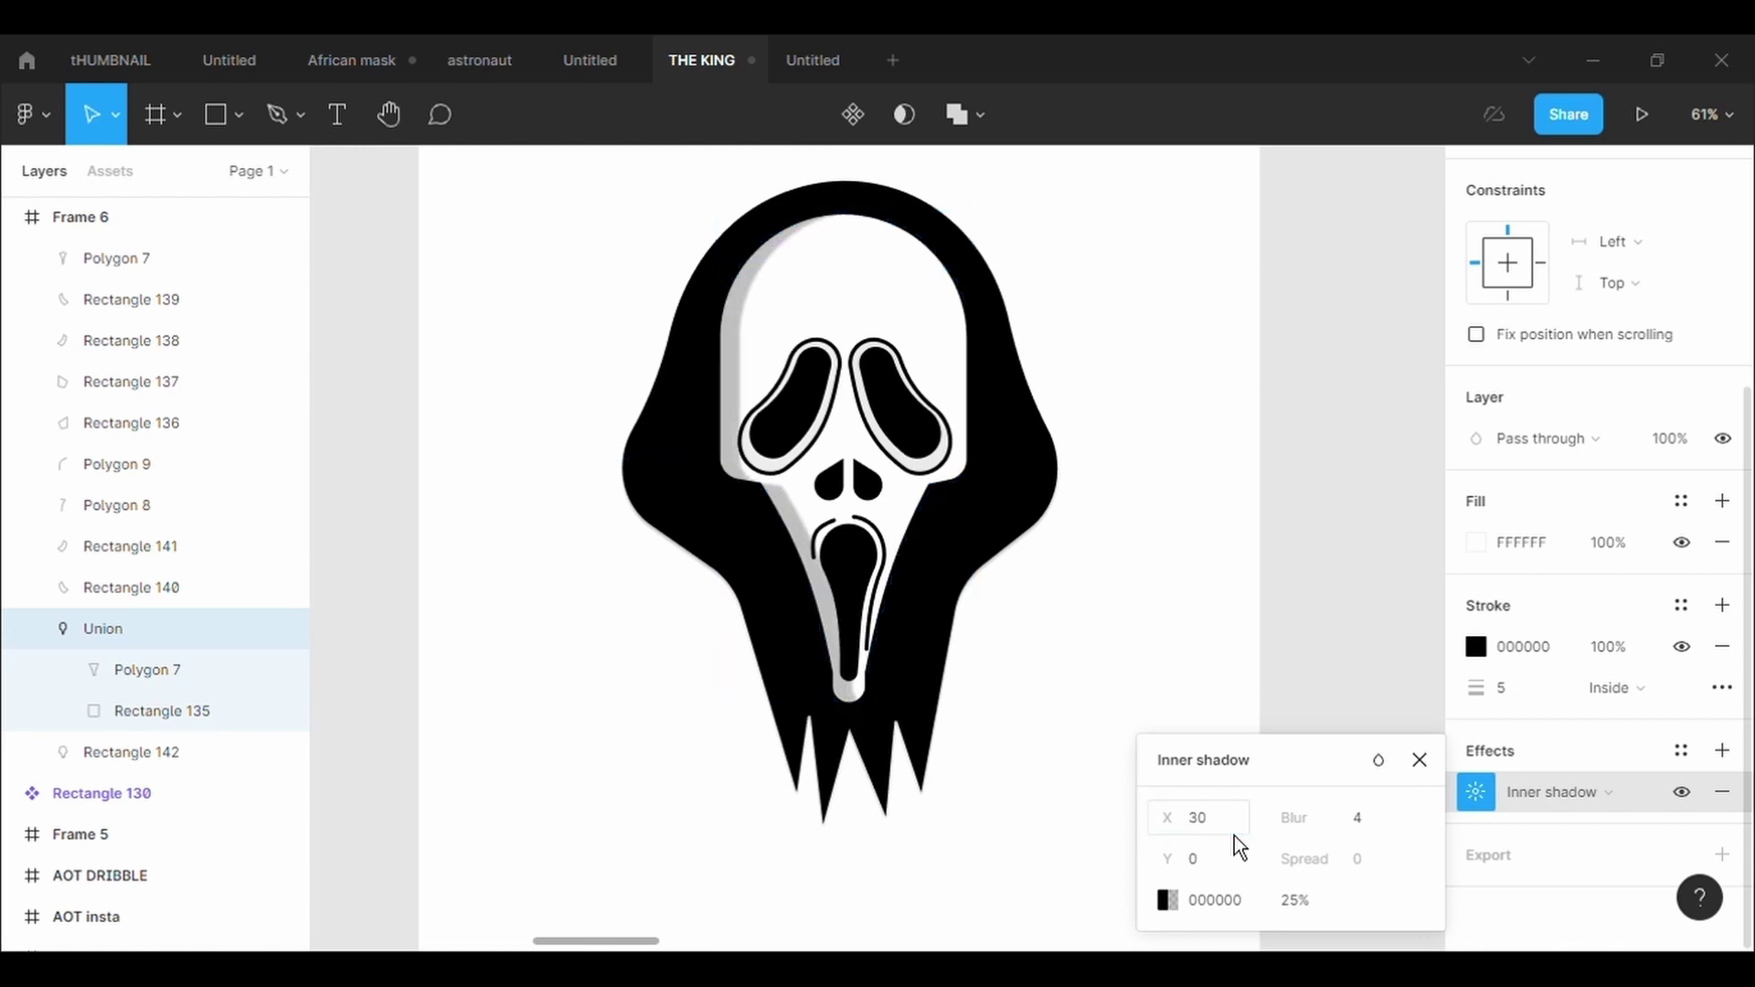
click(1231, 873)
text(10)
key(Return)
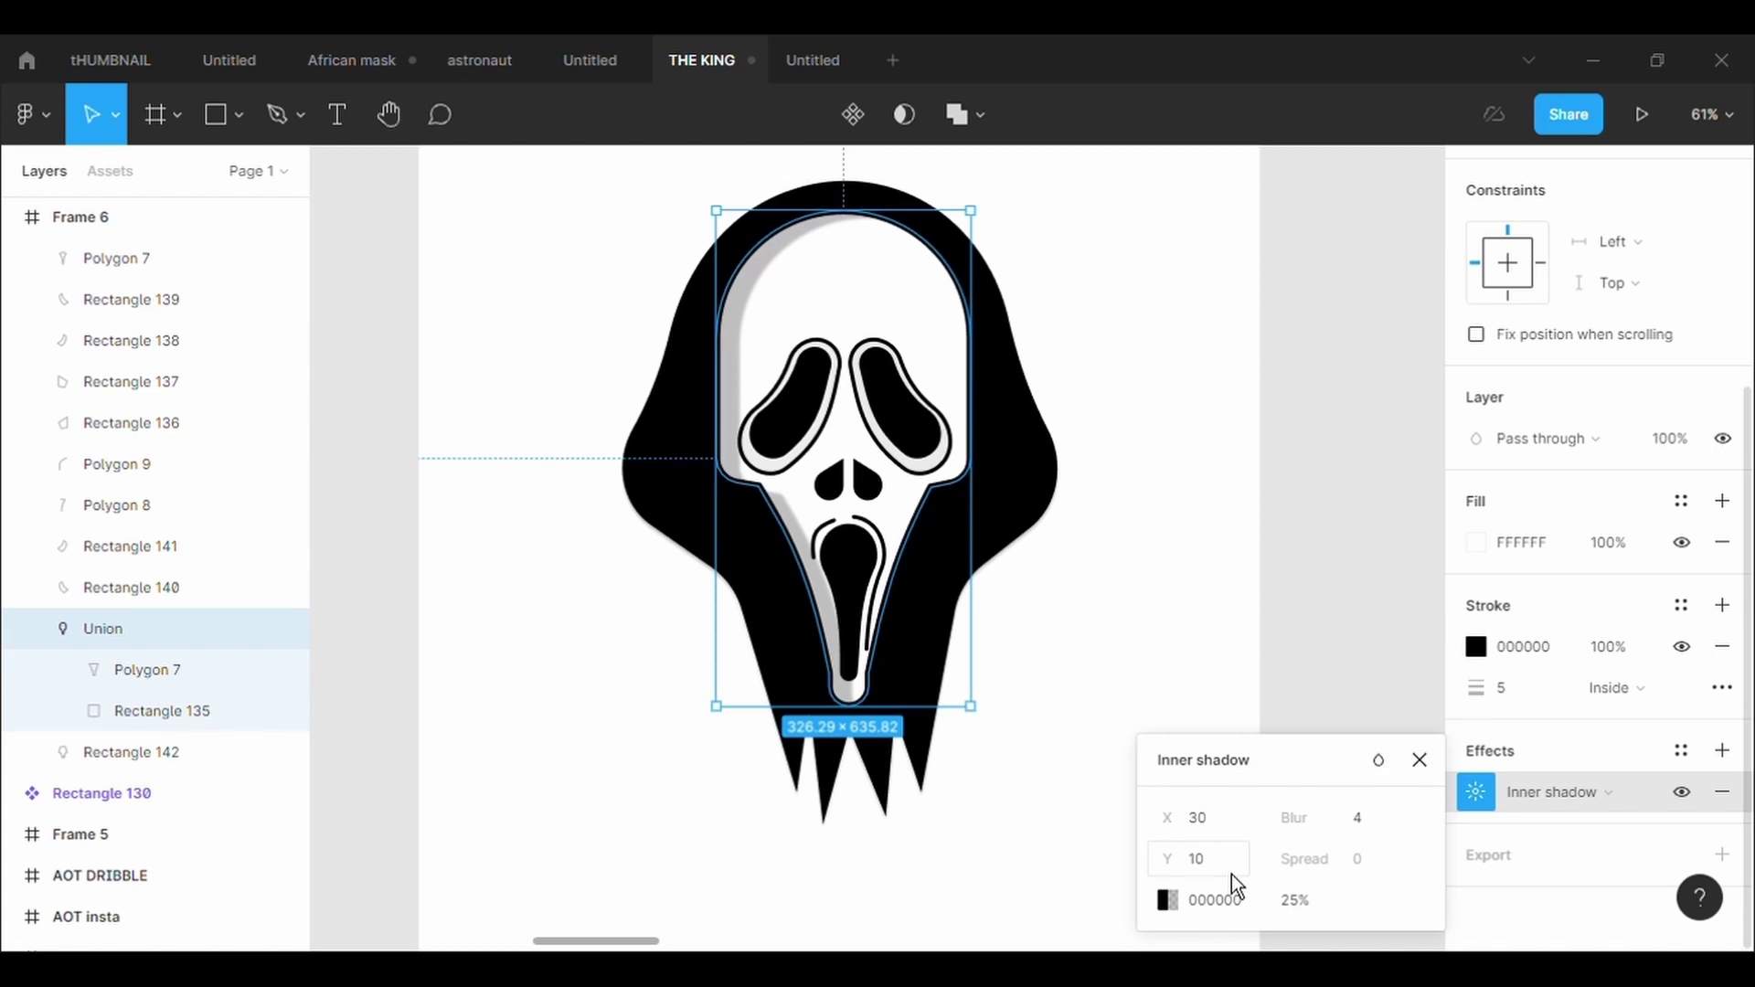
Make the inner shadow colour a mid grey (787171) at 25% opacity
click(1174, 898)
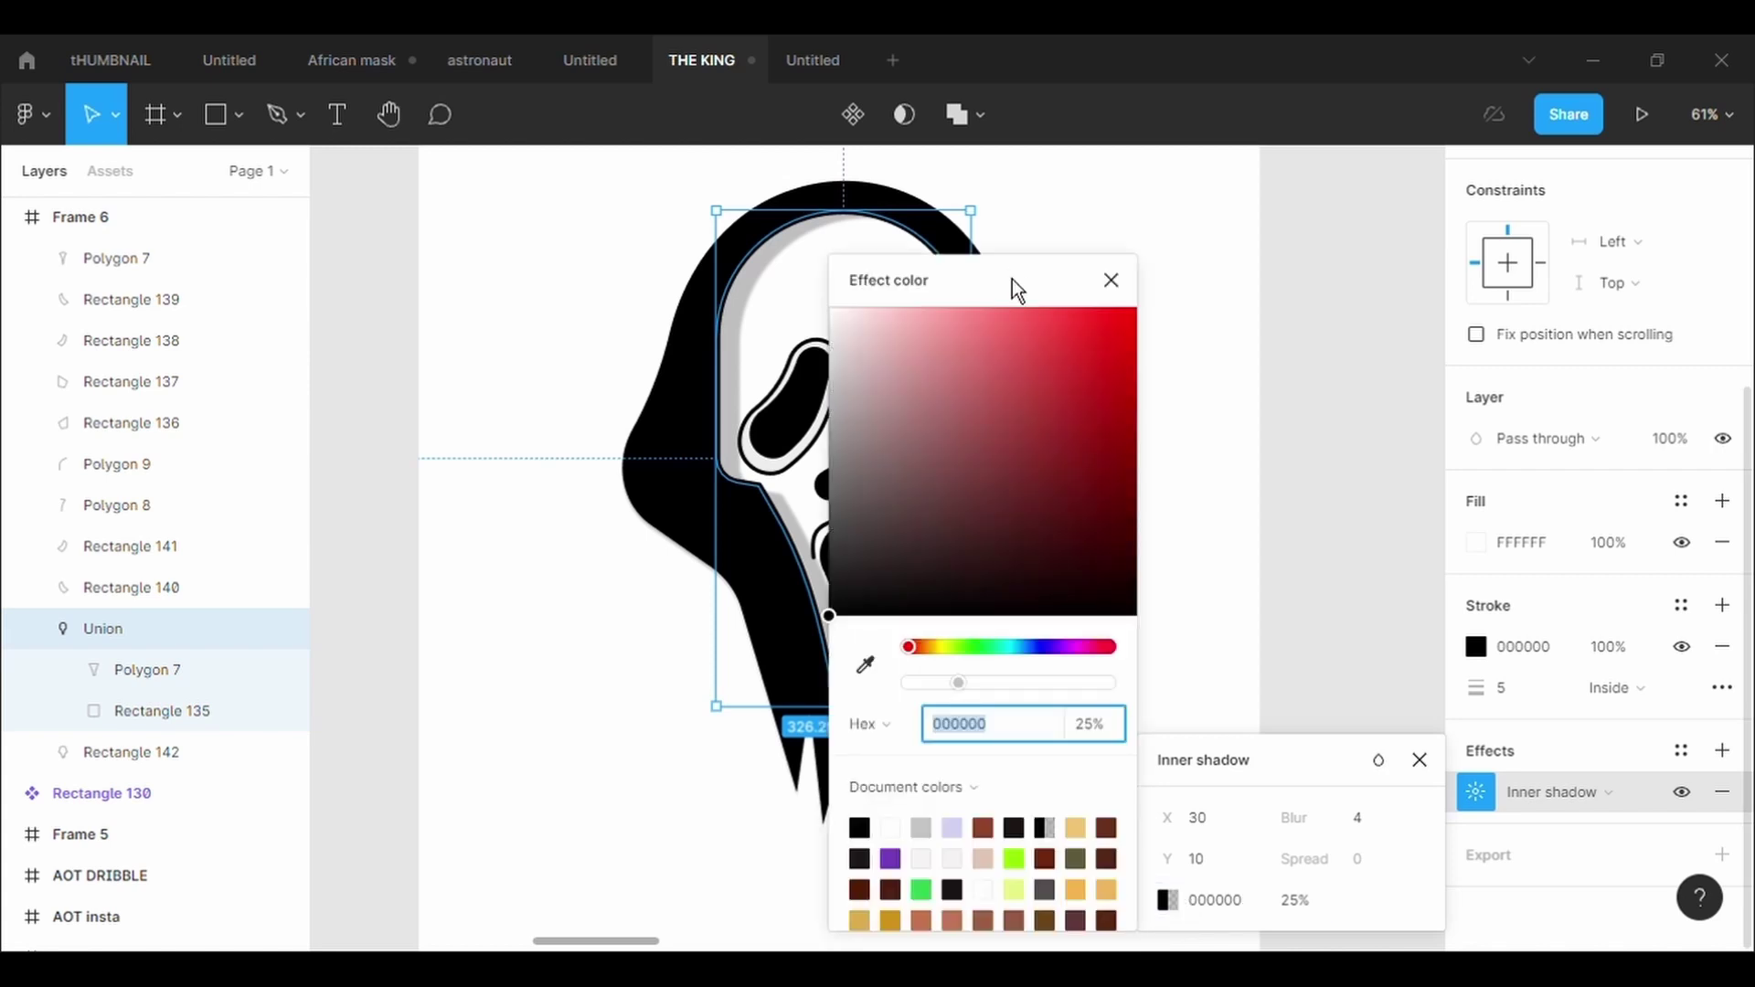
drag(1012, 278, 1250, 268)
mouse_move(1104, 463)
mouse_down()
mouse_move(1074, 578)
mouse_move(1085, 631)
mouse_up()
mouse_move(1195, 673)
mouse_down()
mouse_move(1262, 699)
mouse_move(1177, 697)
mouse_move(1194, 694)
mouse_up()
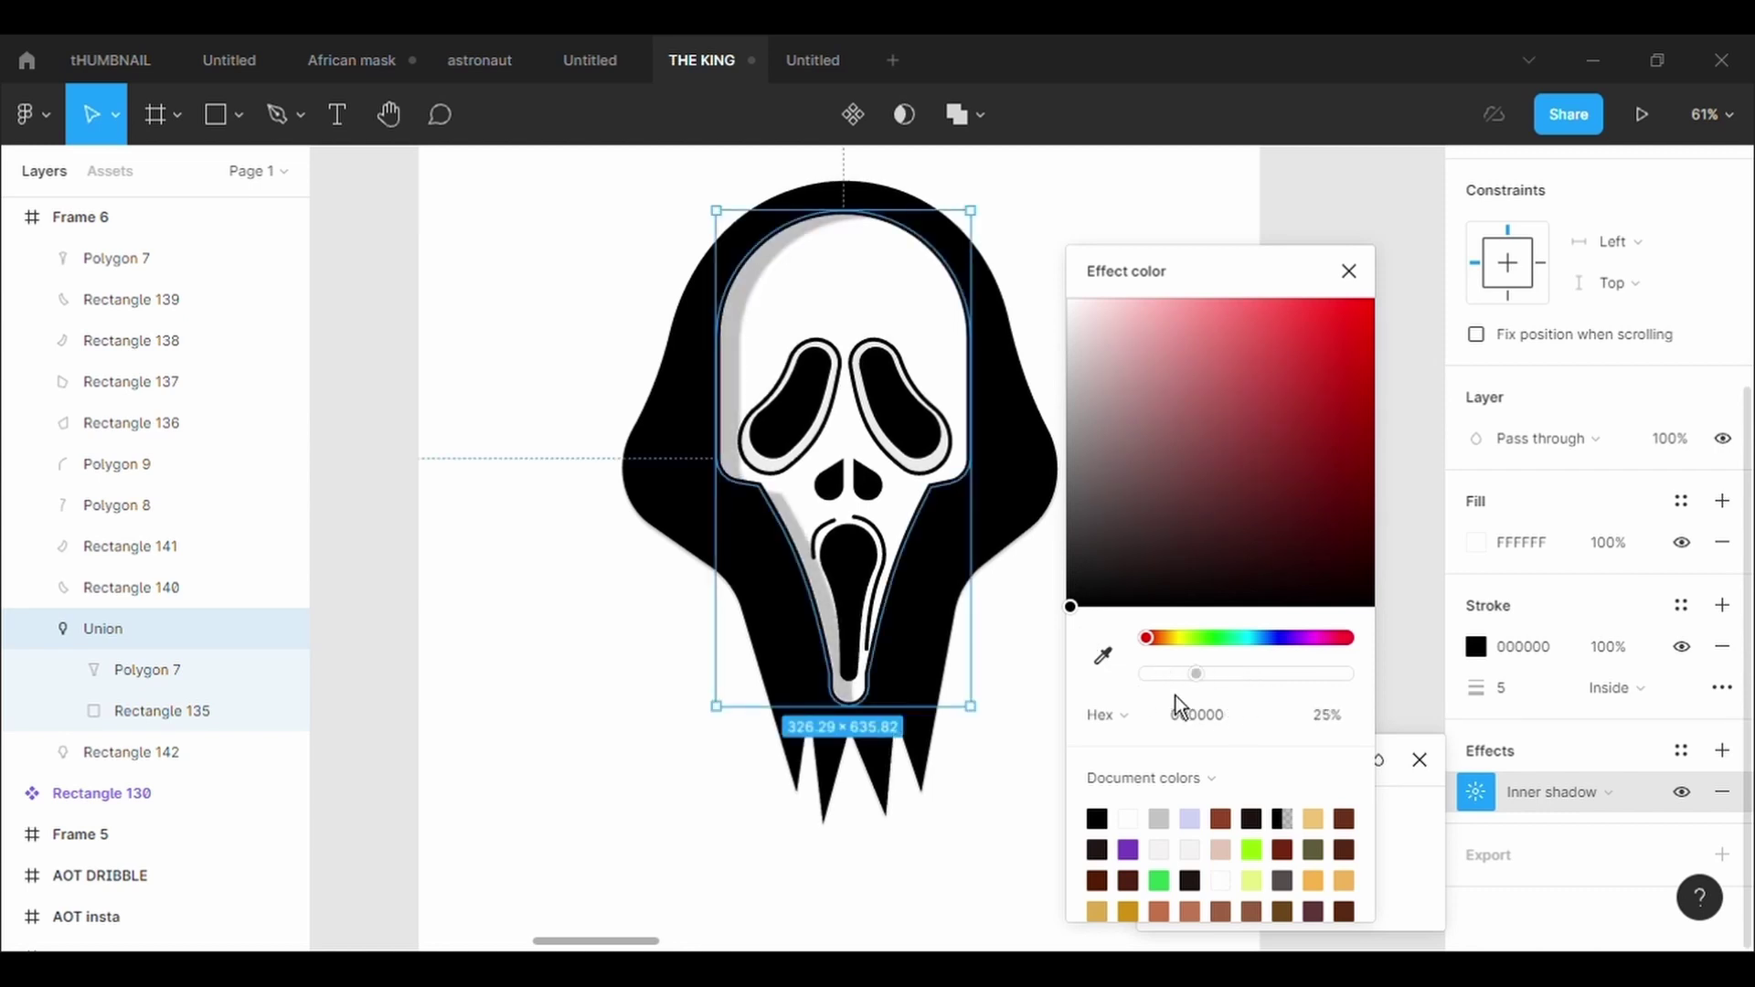
click(1091, 504)
drag(1104, 508, 1088, 464)
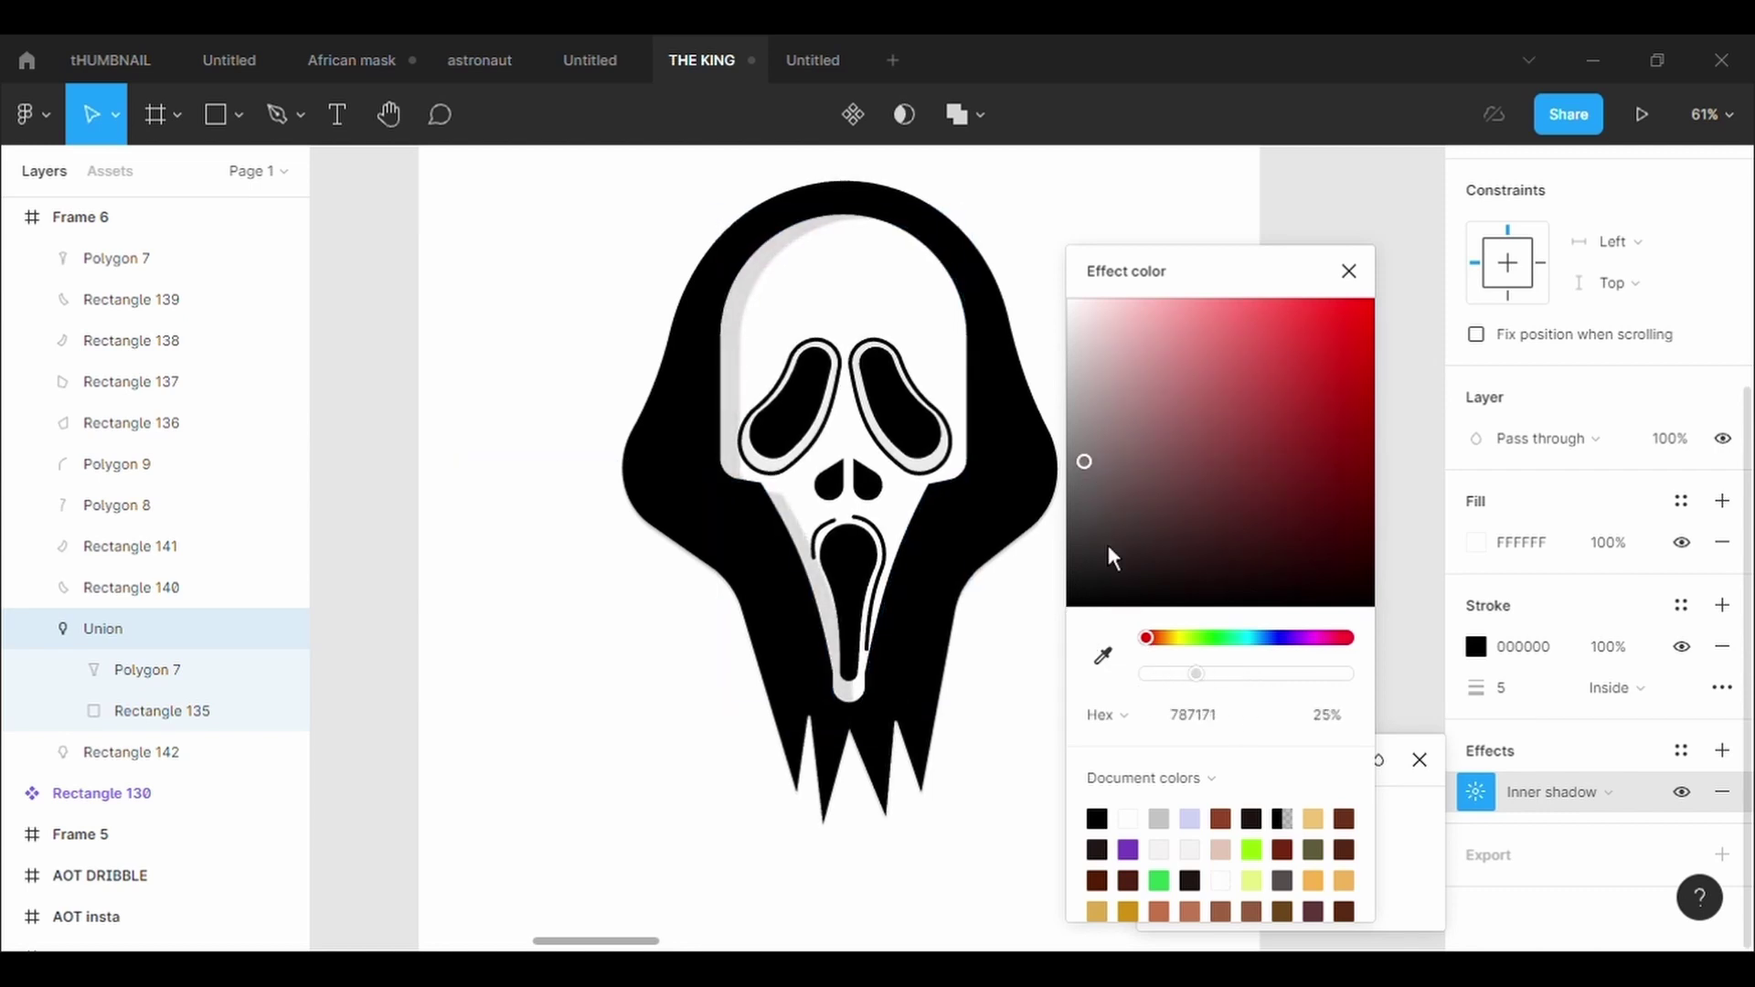
click(1094, 456)
click(130, 751)
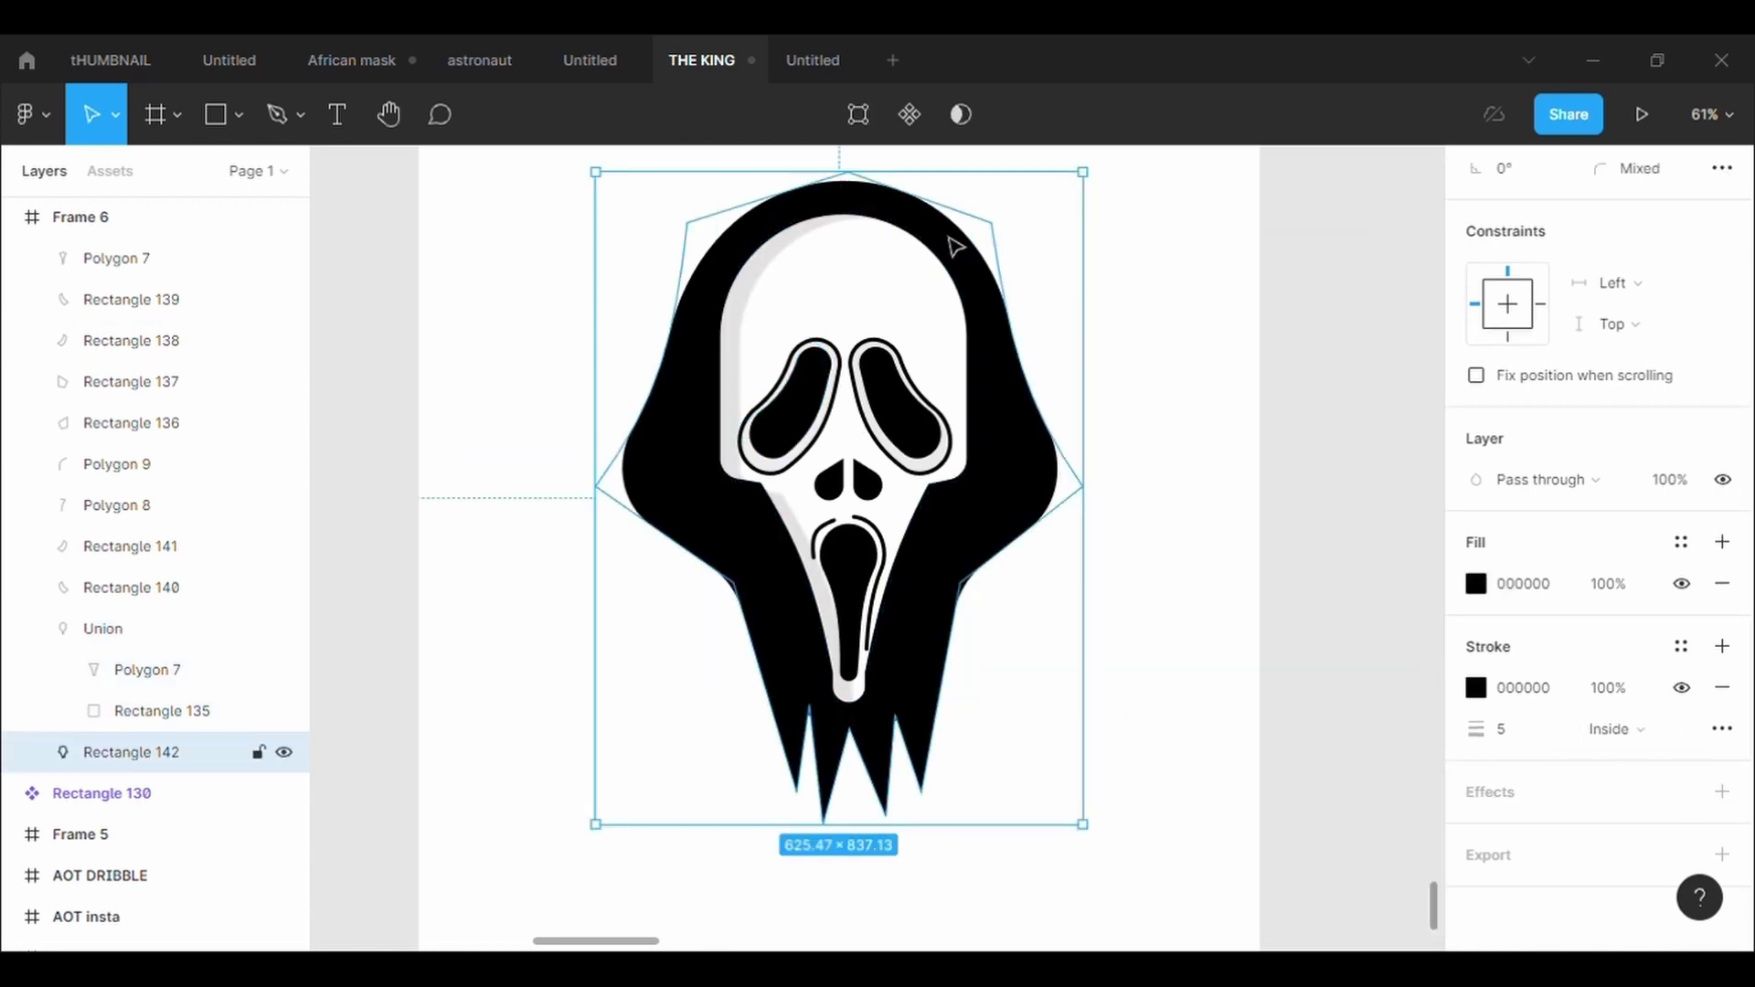
Inspect the shroud shape's (Rectangle 142) points, then exit point editing
scroll(954, 247, up, 3)
double_click(1063, 498)
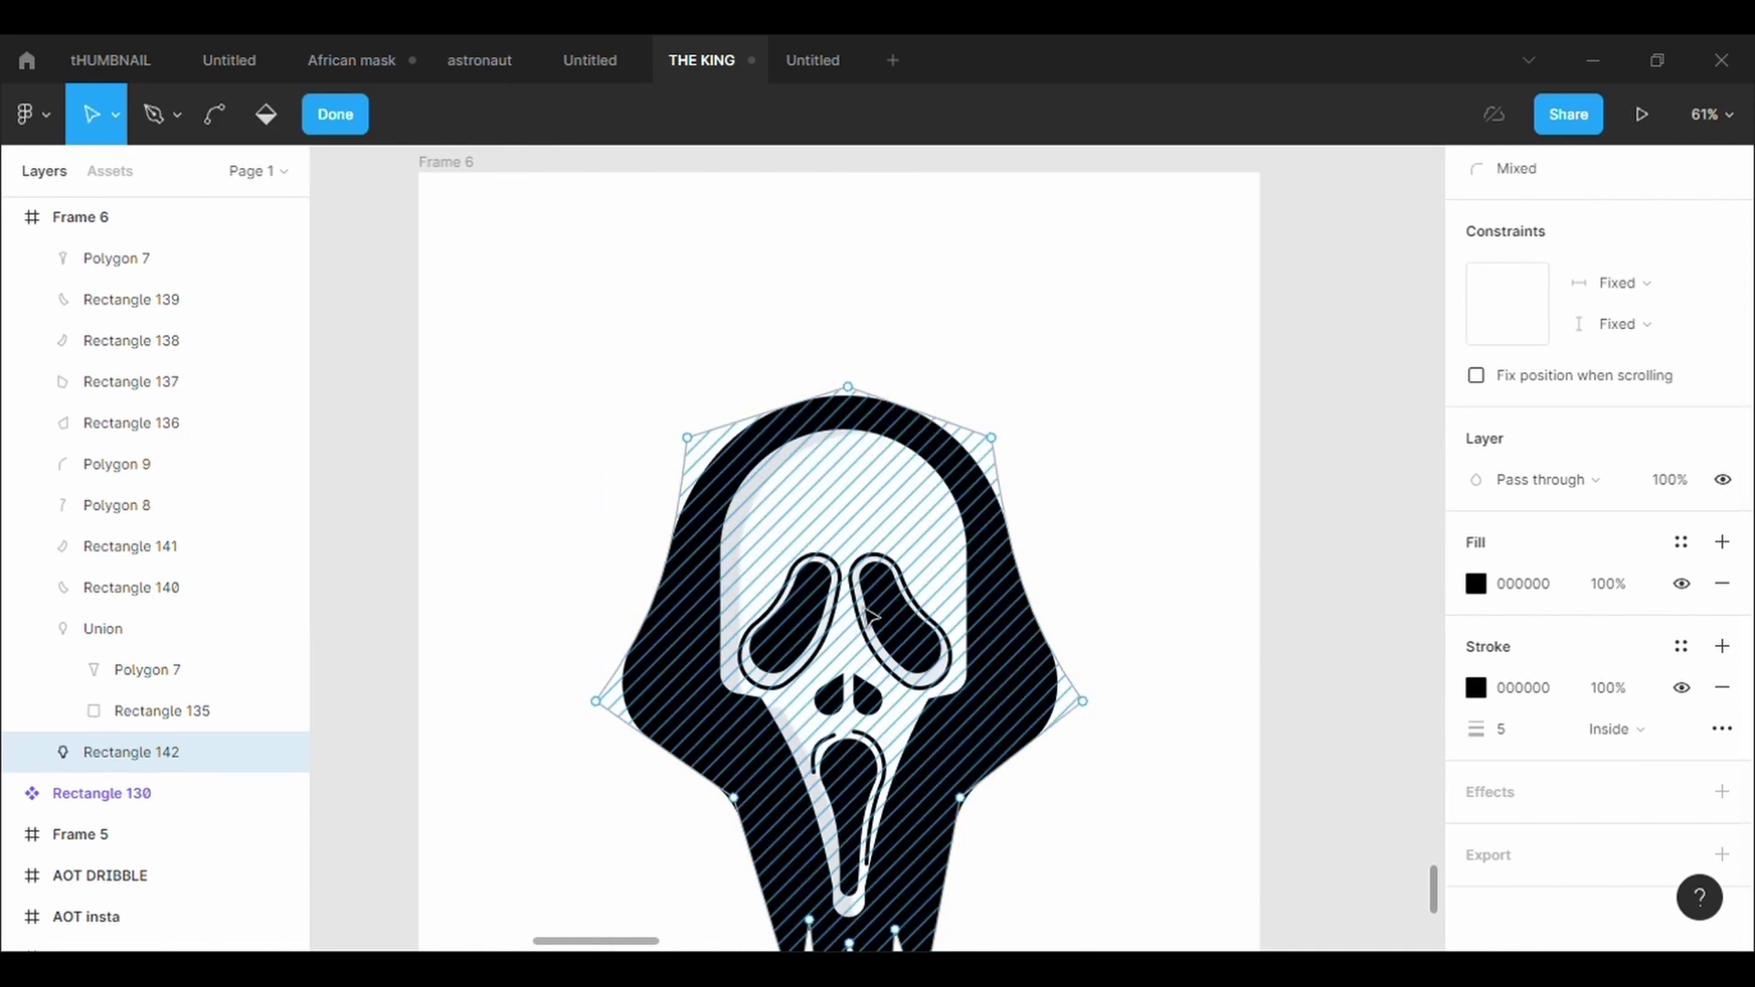
scroll(1110, 781, down, 2)
scroll(1110, 781, down, 1)
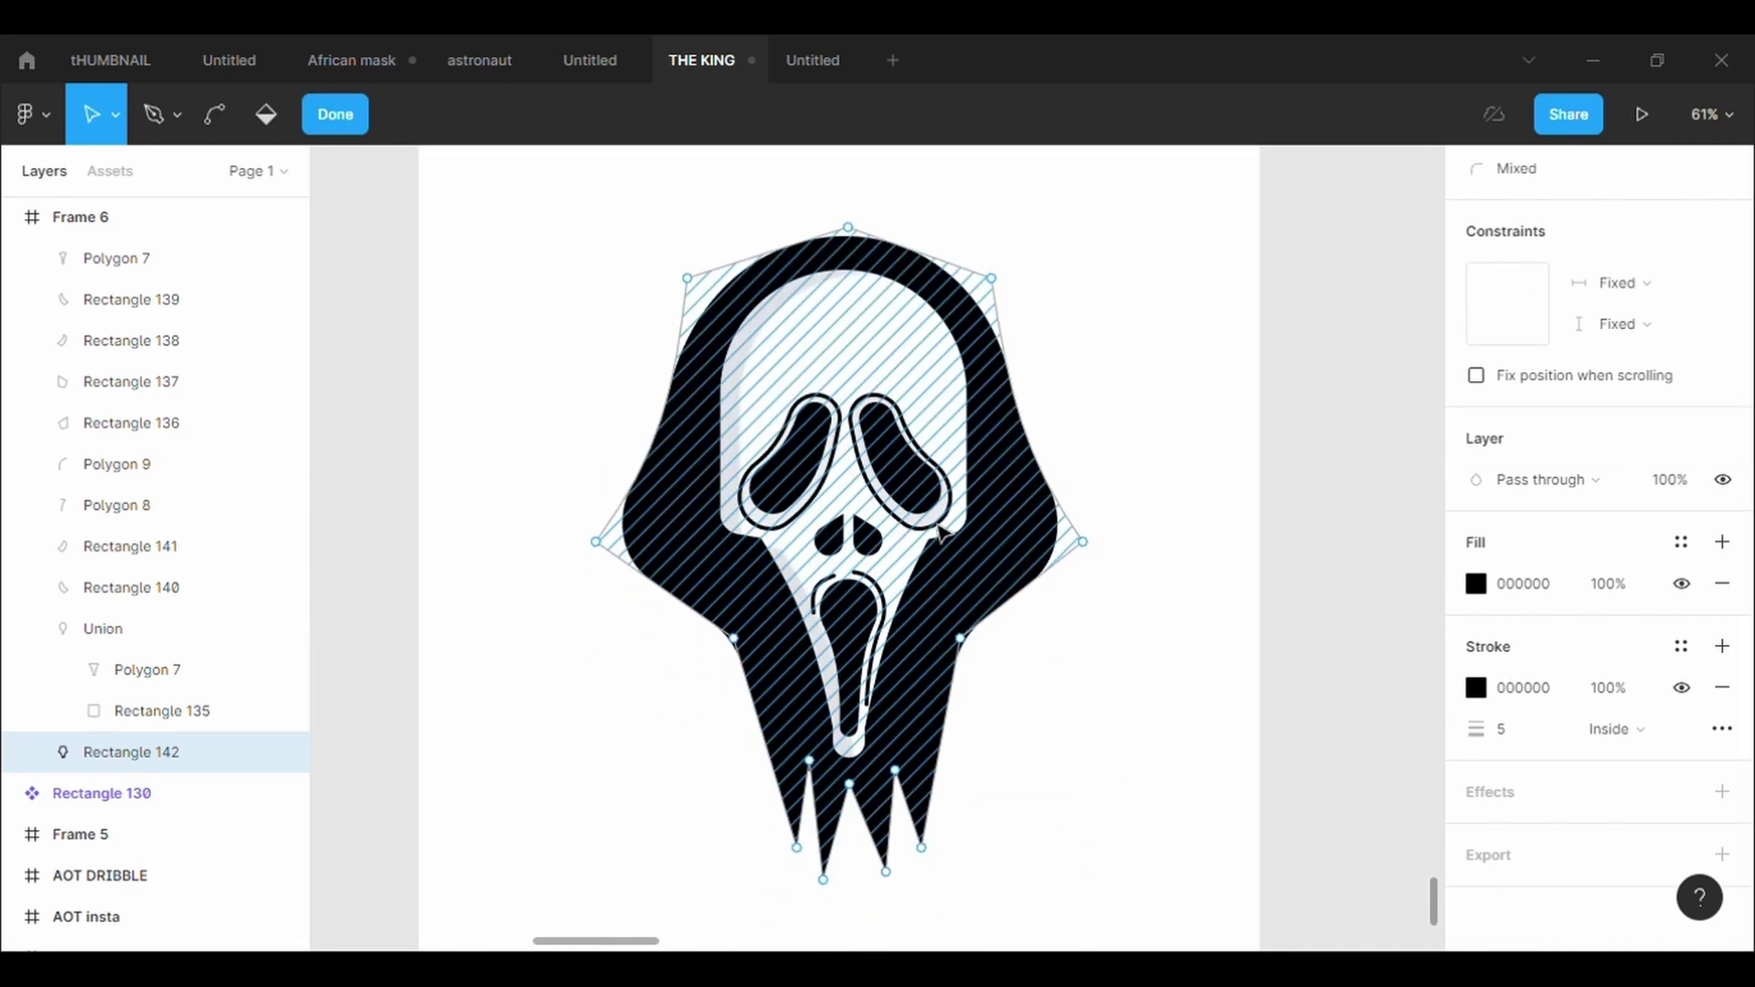
key(Escape)
Give the right eye rim a drop shadow with Y offset 10
click(131, 587)
click(1530, 815)
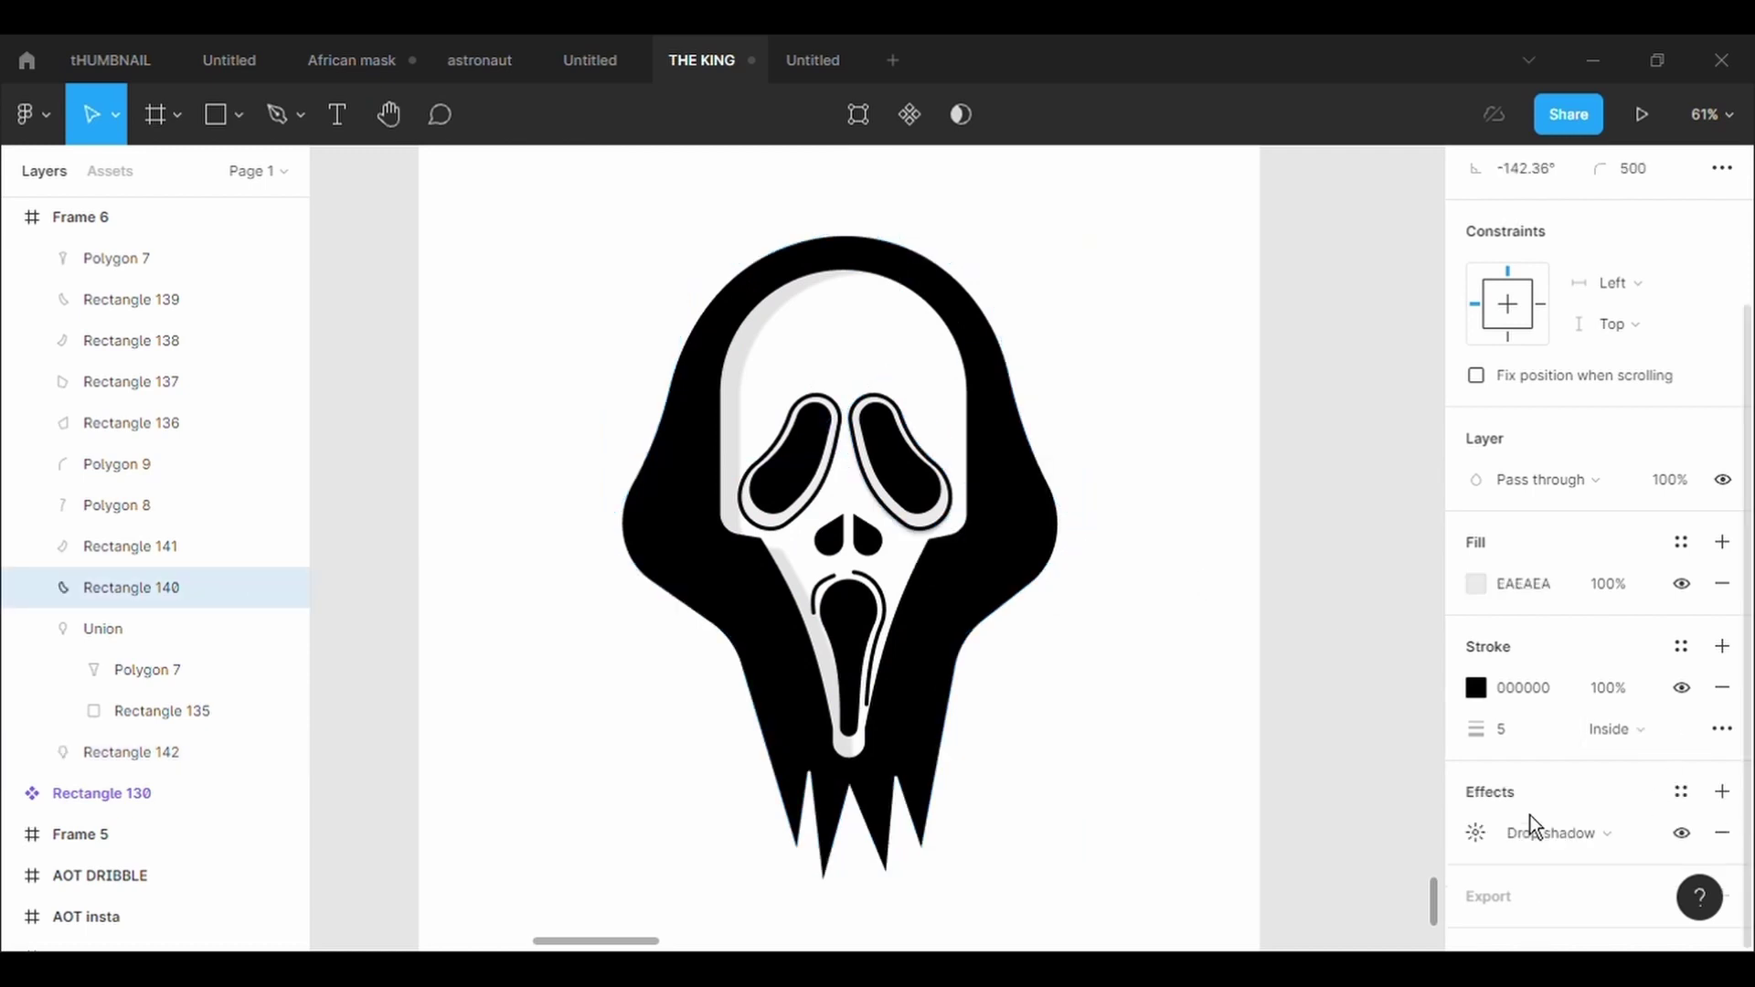
click(1475, 791)
click(1223, 873)
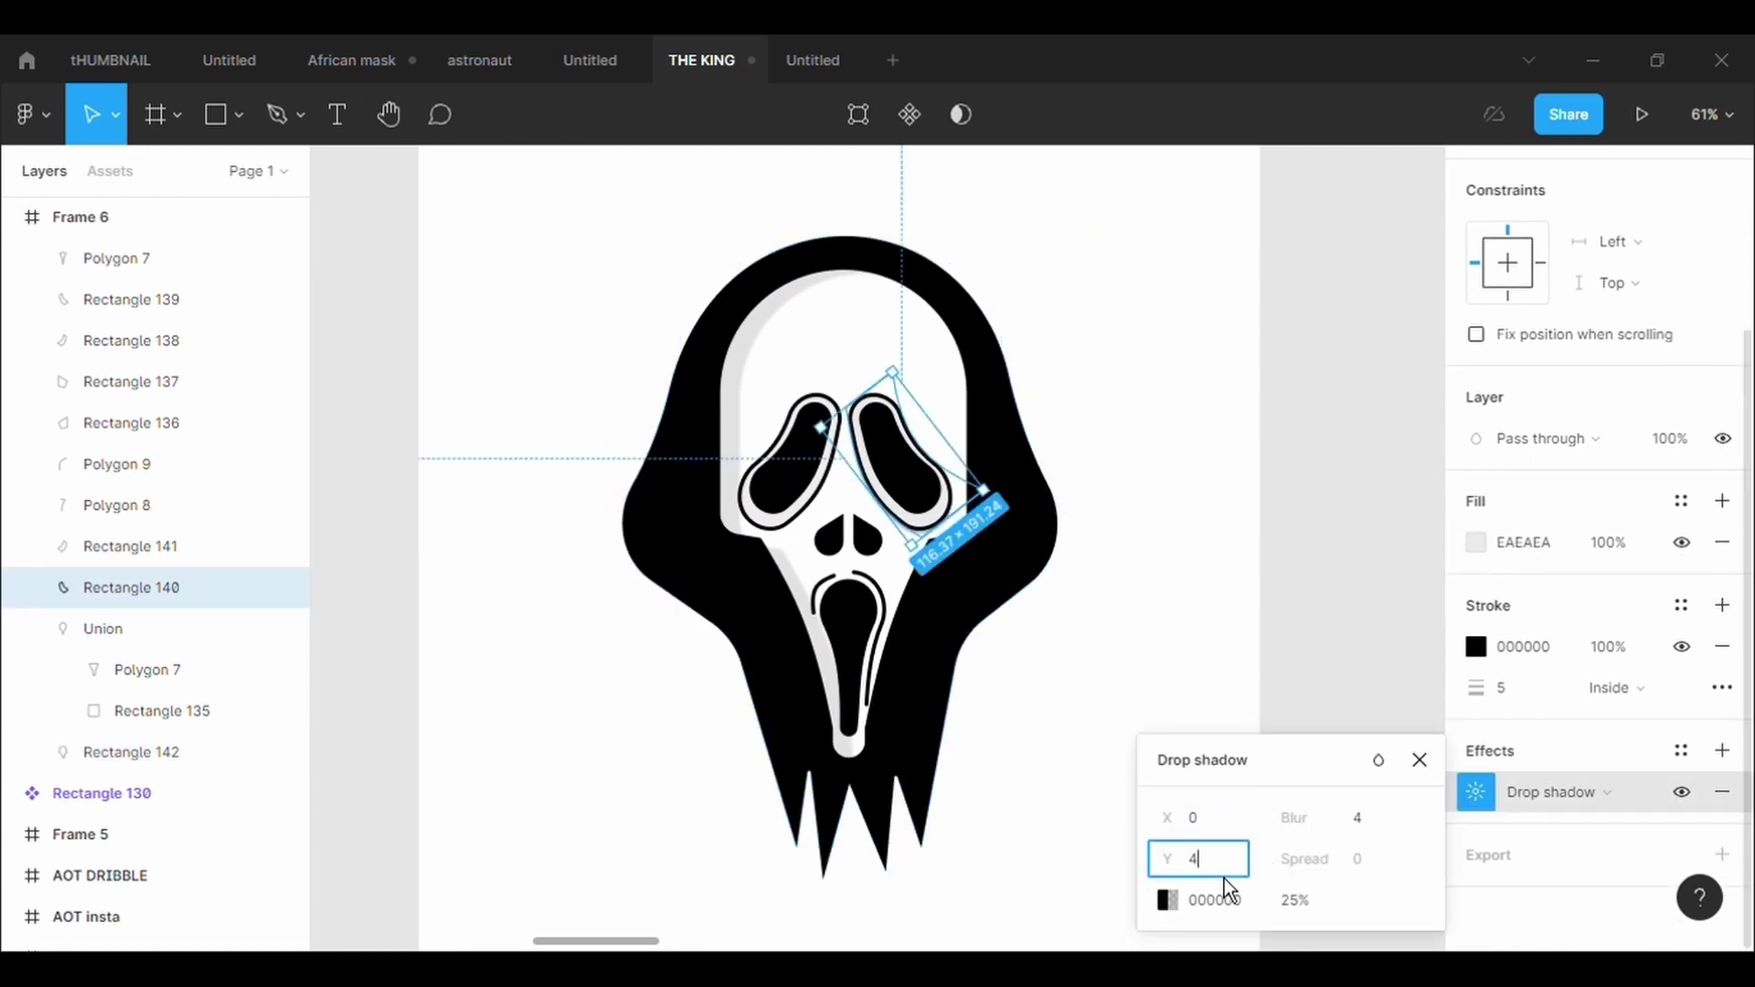
text(10)
key(Return)
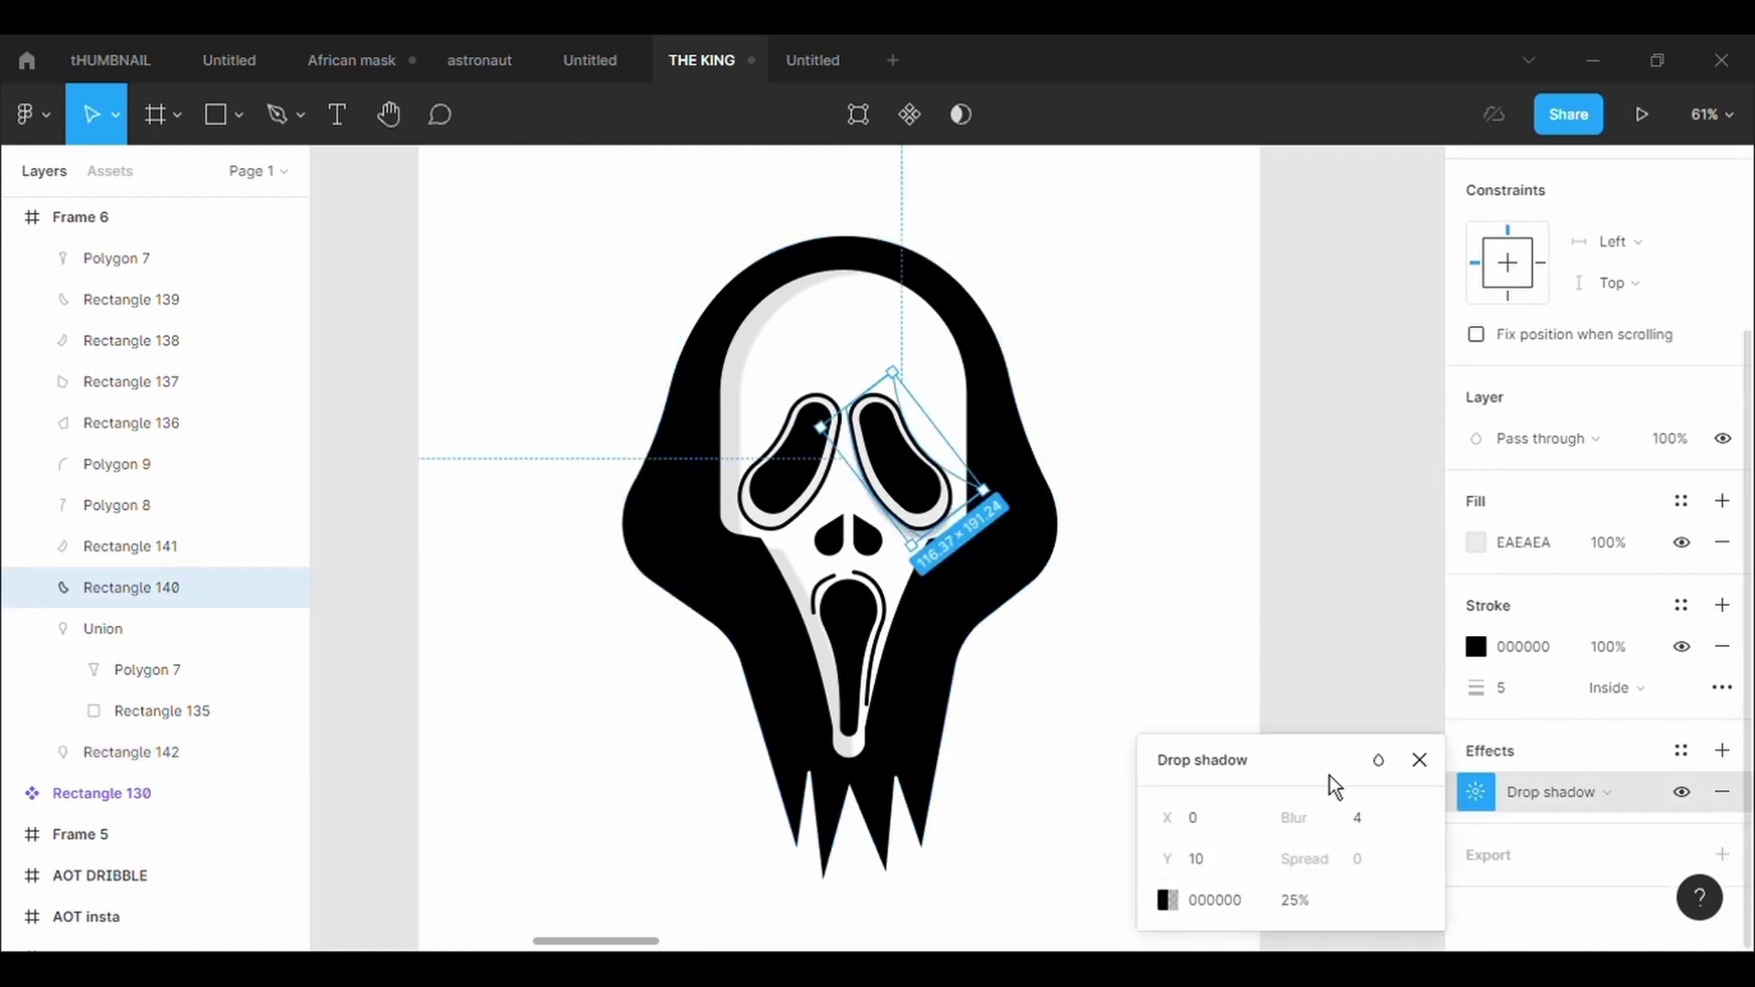
click(1042, 869)
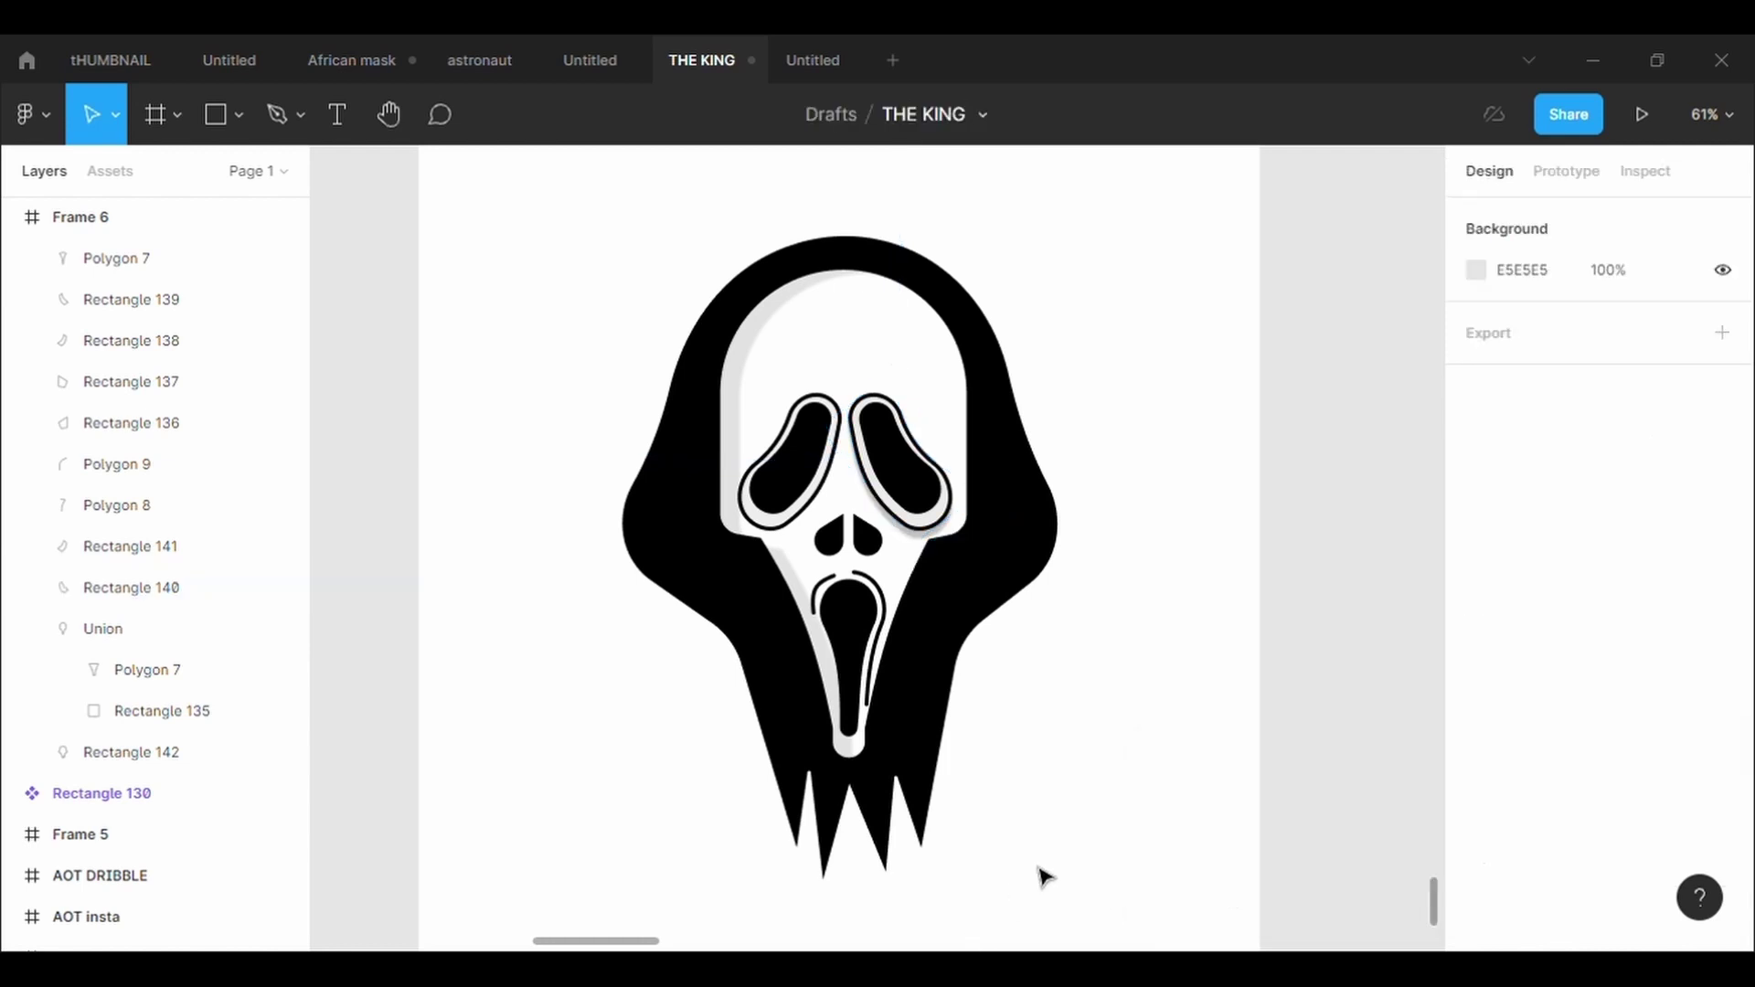
Give the left eye rim a drop shadow with Y offset 10
click(800, 530)
scroll(1544, 877, down, 3)
key(ctrl+alt+v)
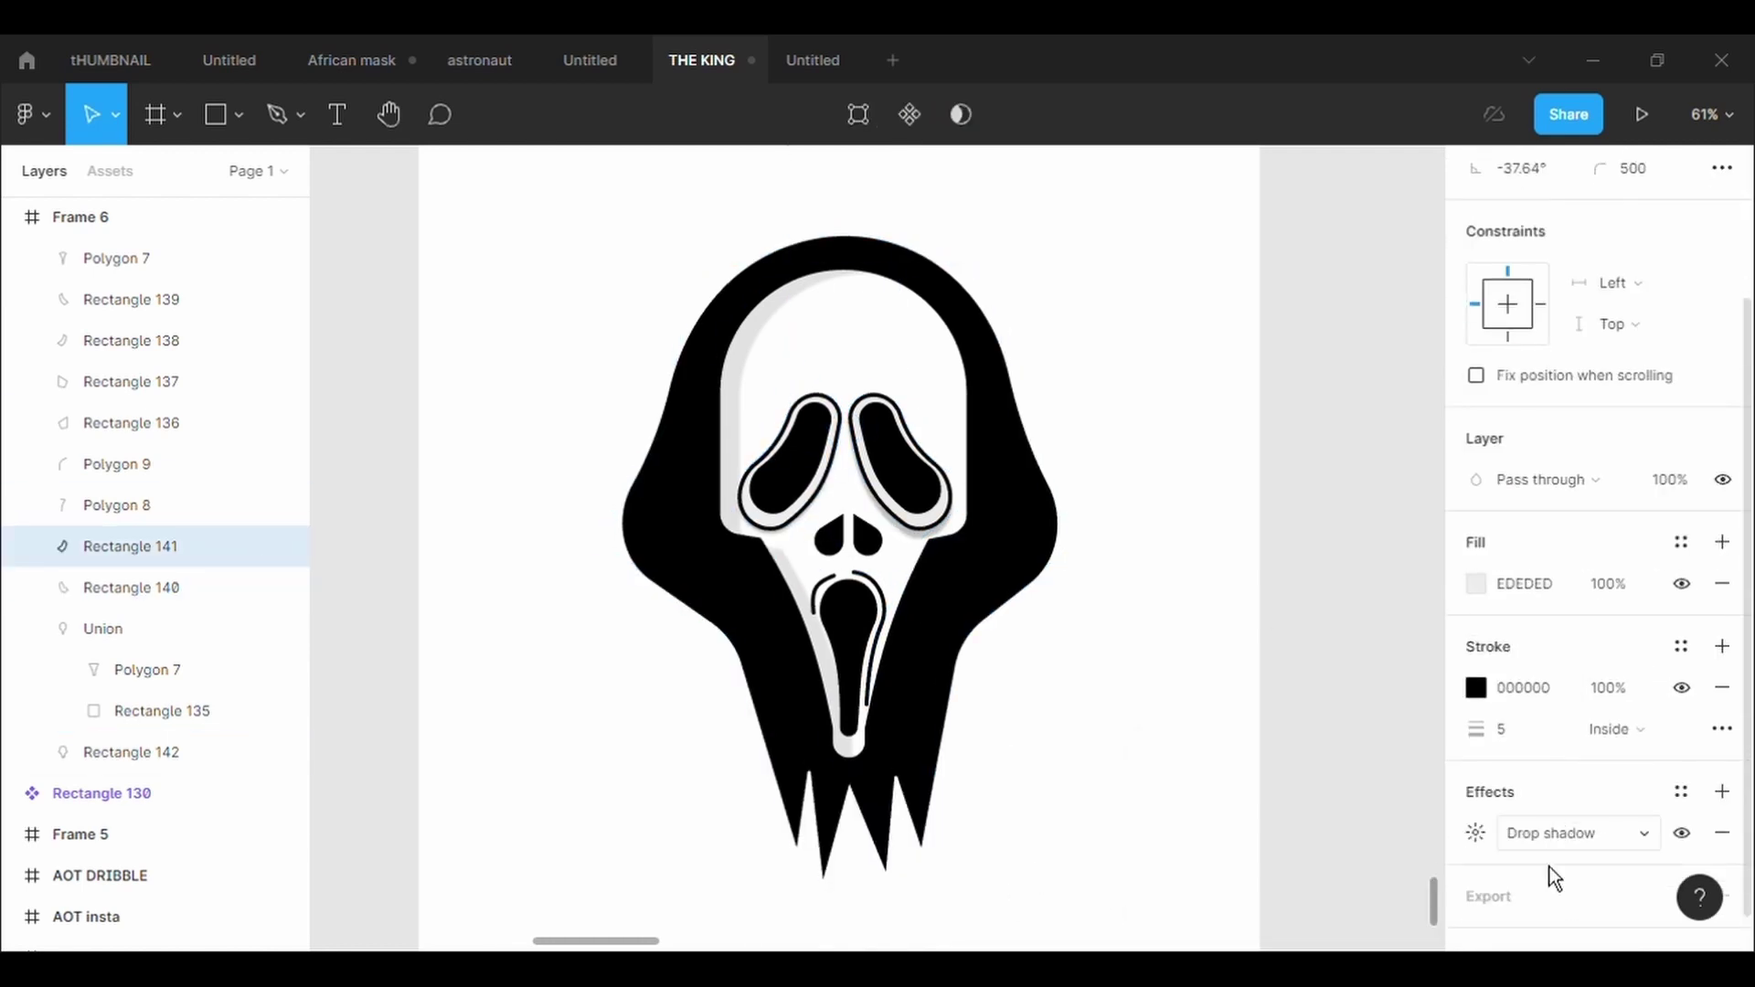
click(1508, 841)
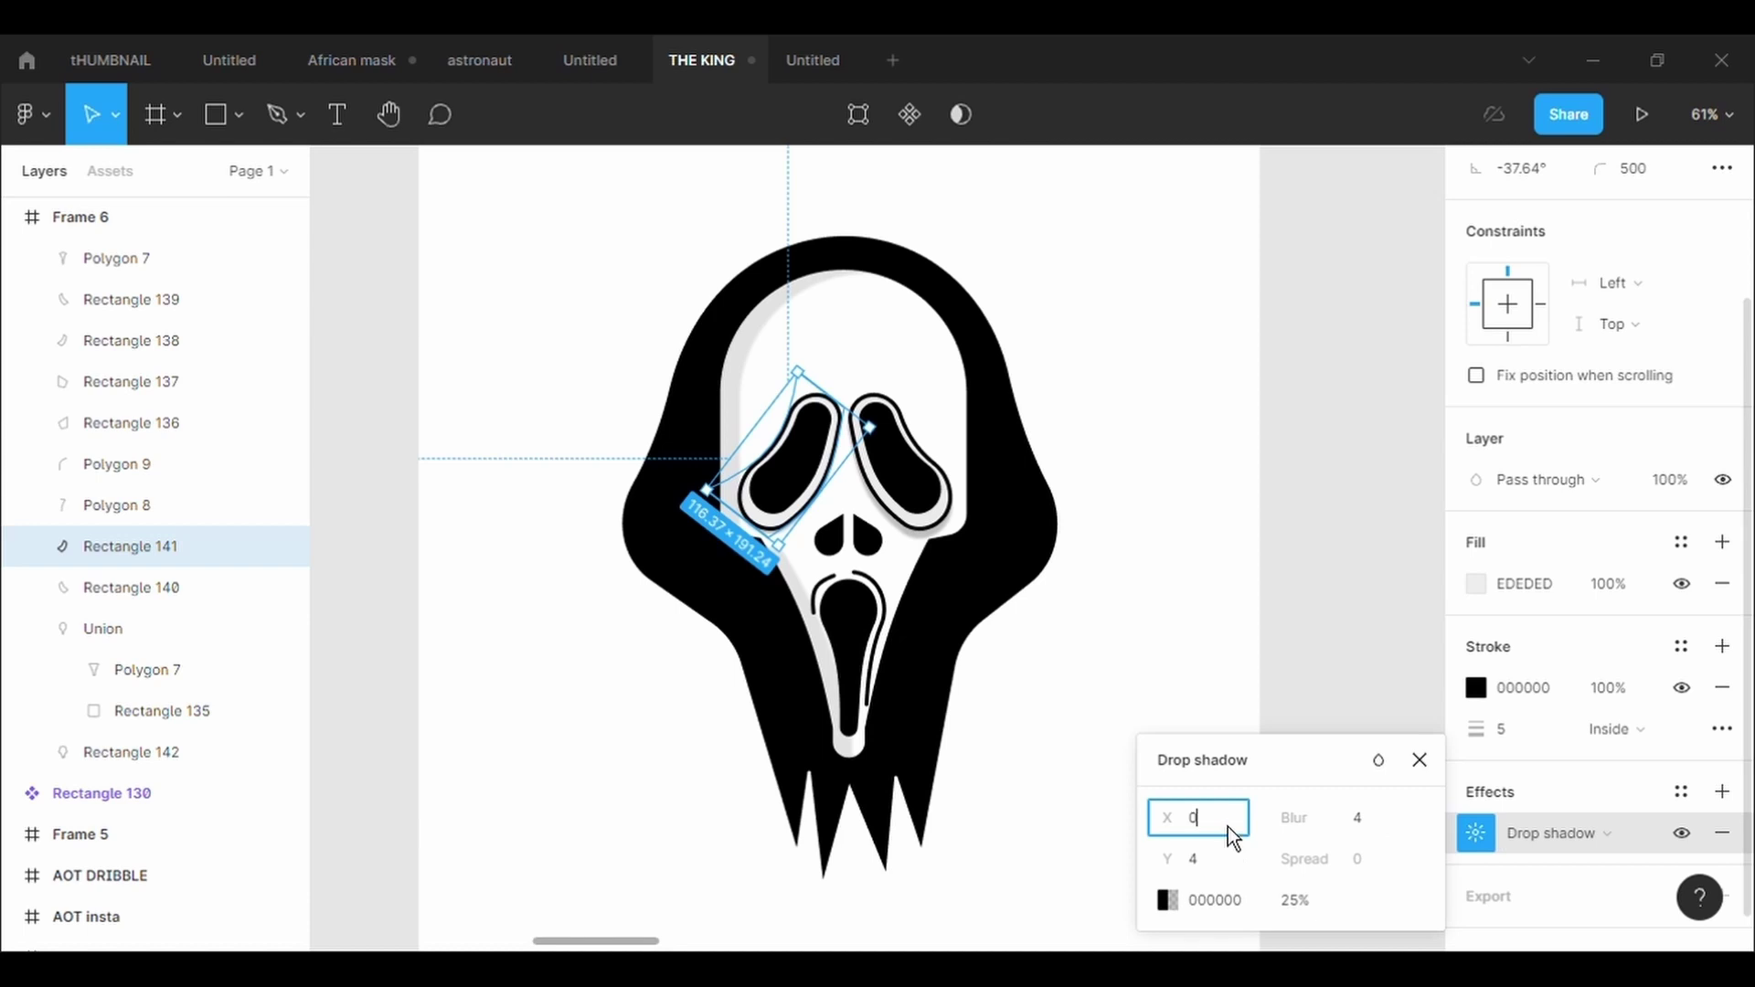
click(1221, 868)
text(10)
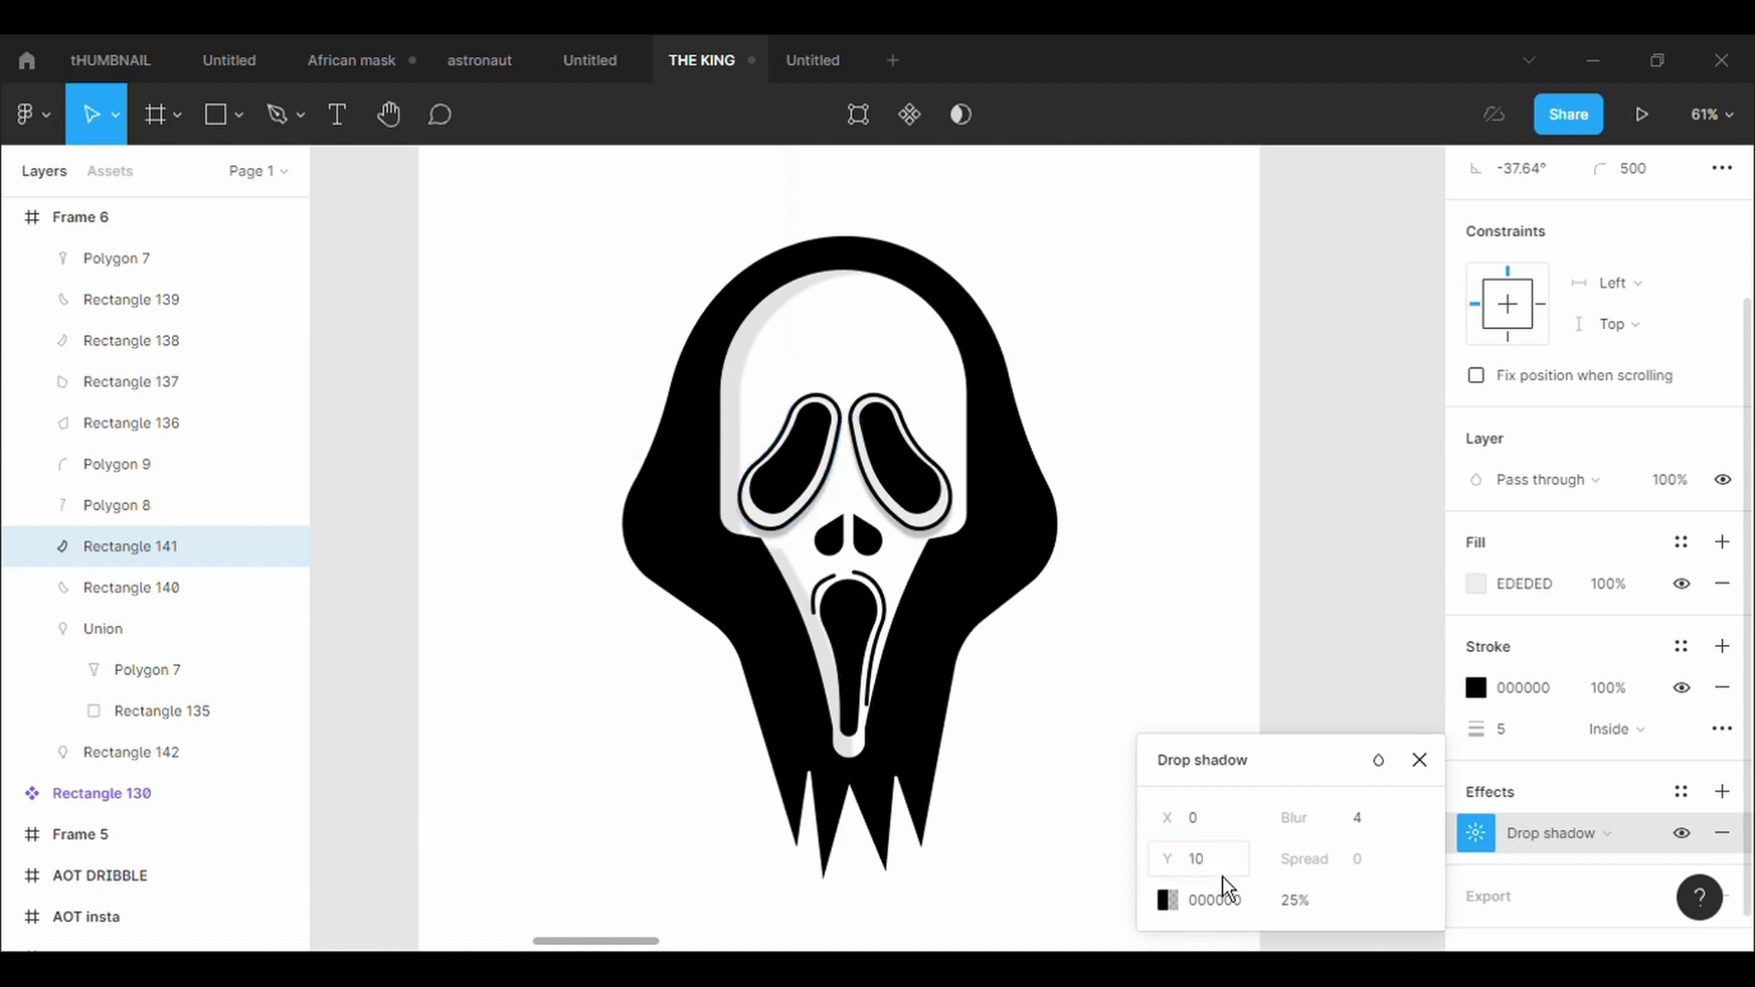
click(1193, 624)
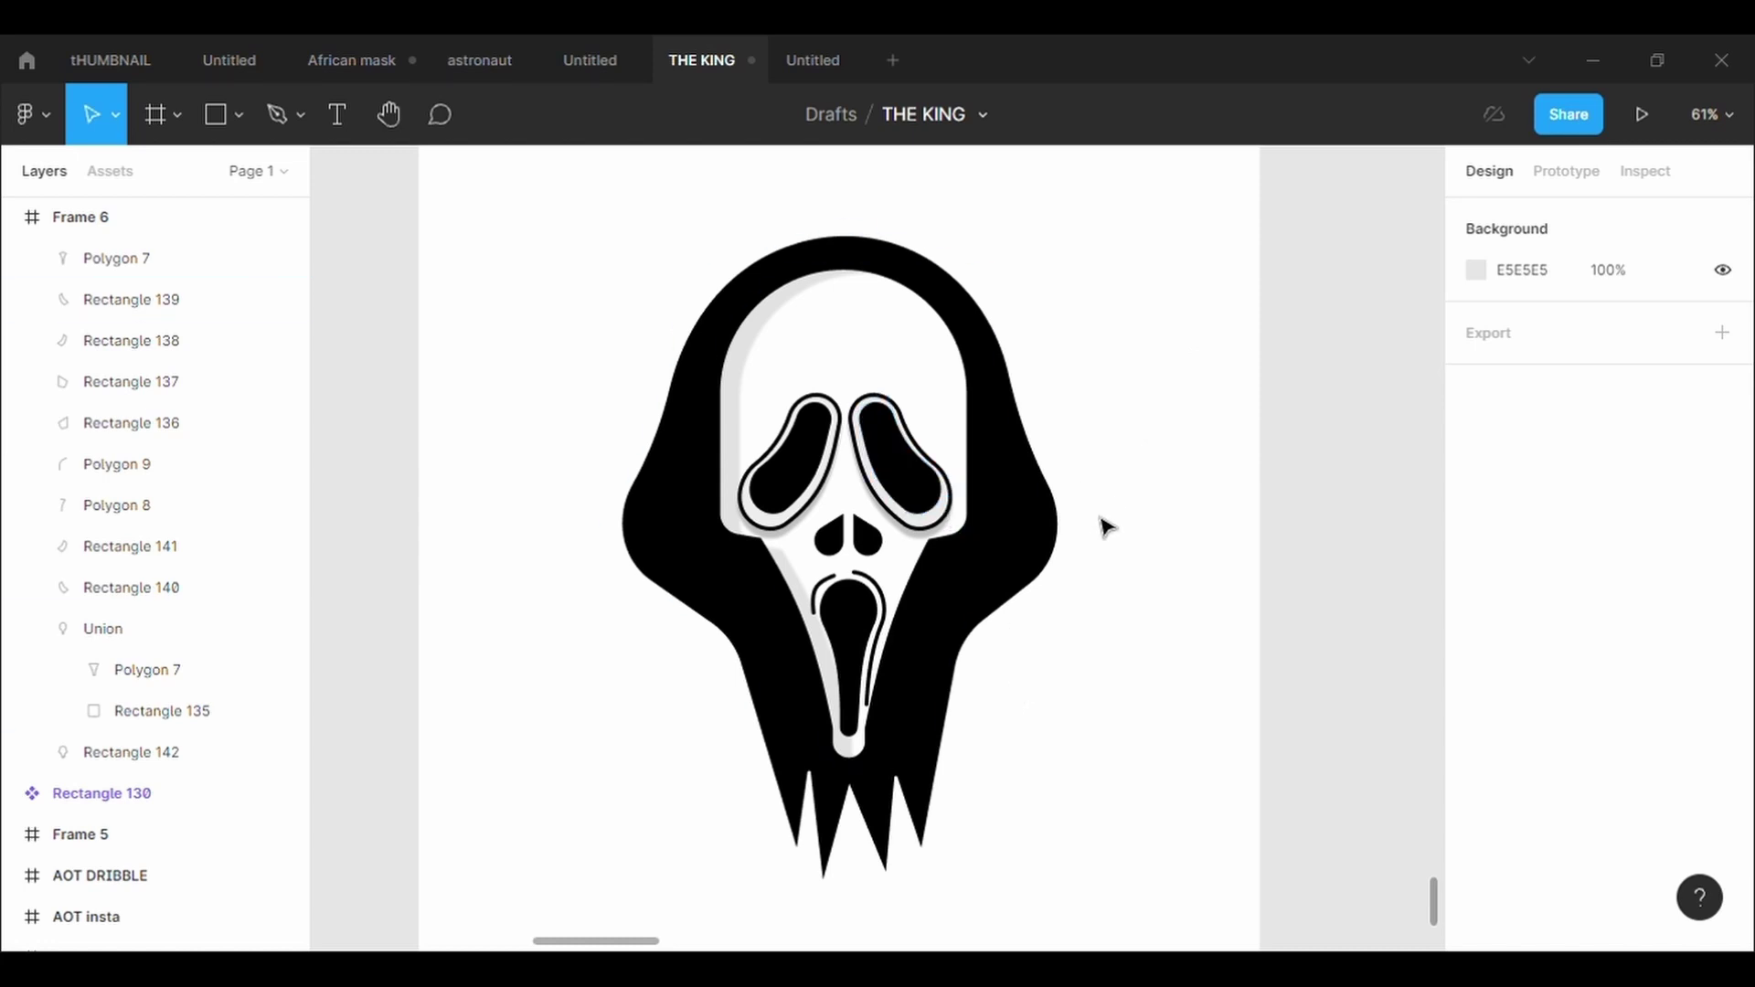
Add a drop shadow to the left nostril shape
scroll(1103, 494, down, 1)
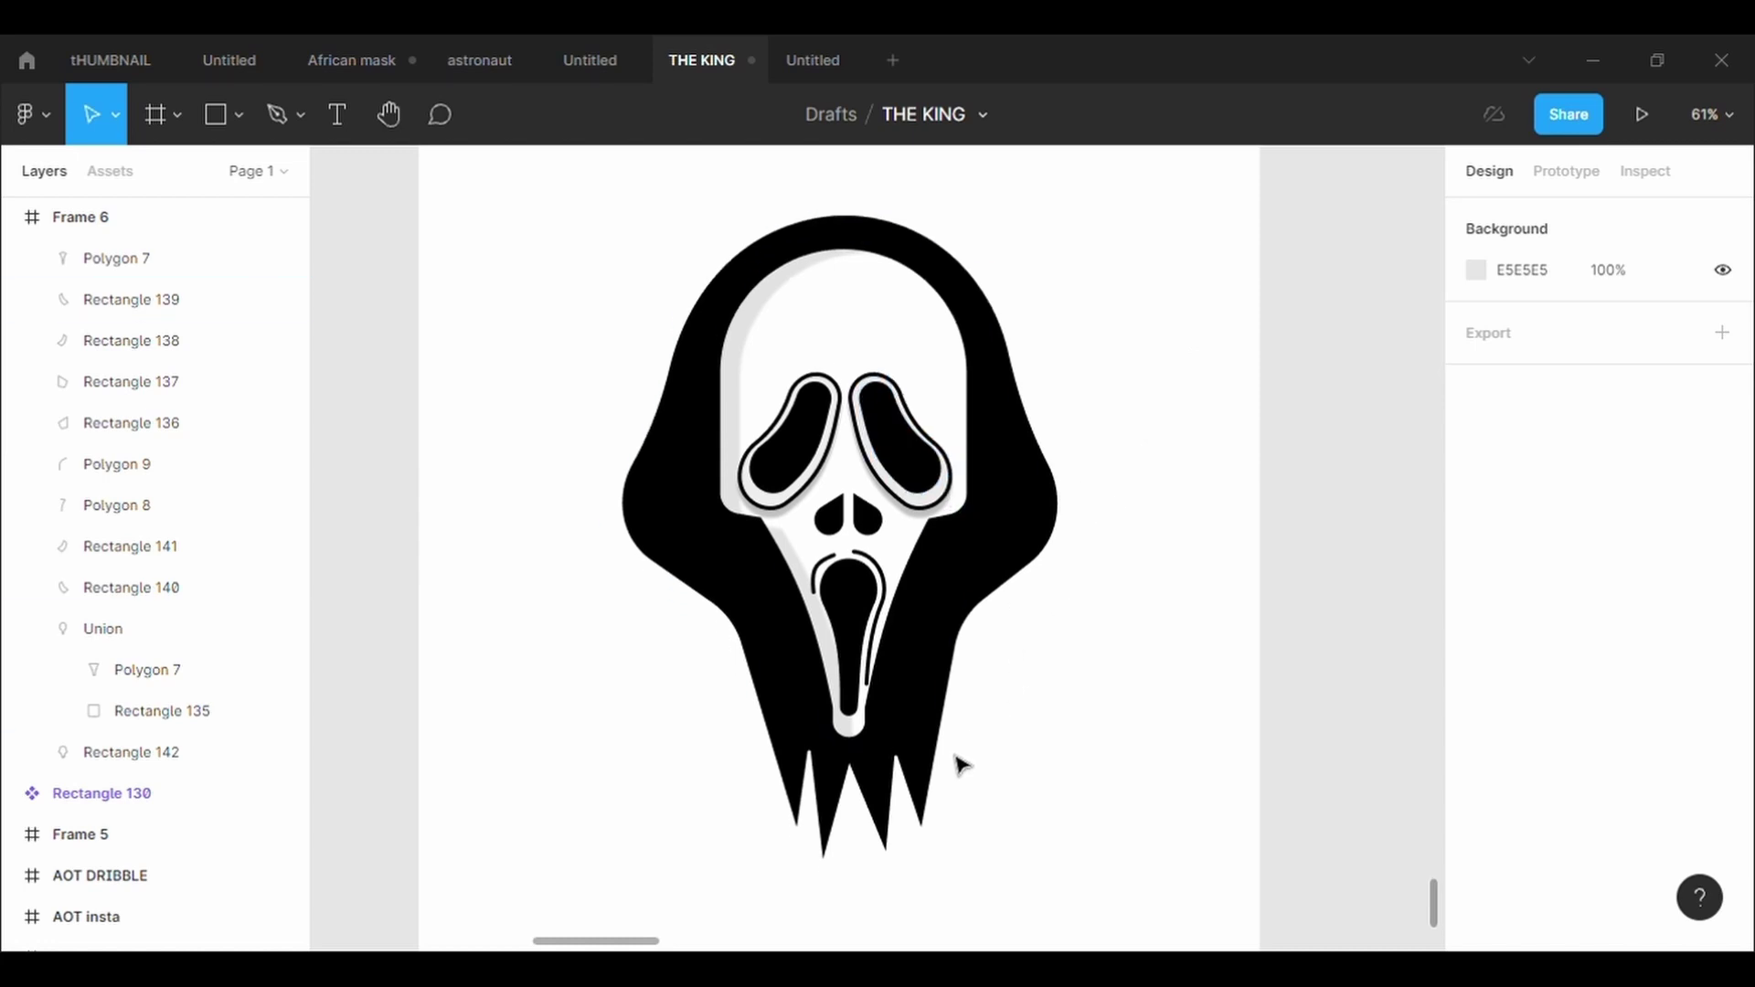
click(828, 515)
scroll(1596, 798, down, 3)
click(1535, 804)
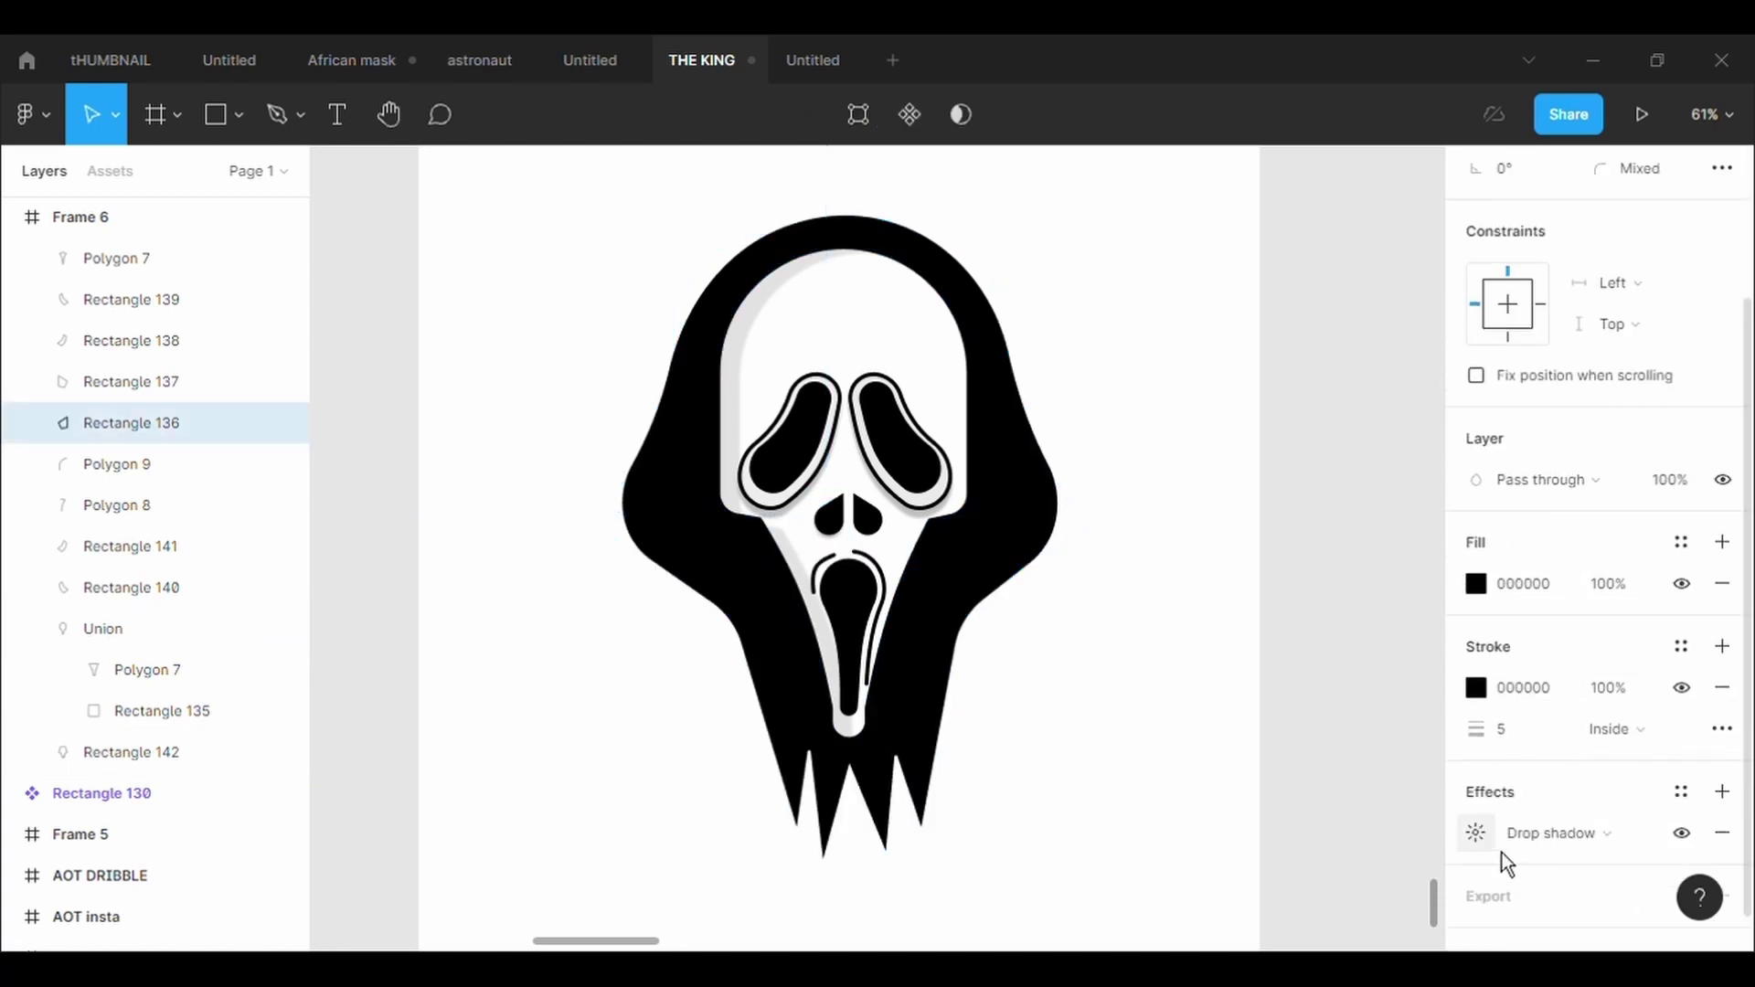
click(1476, 832)
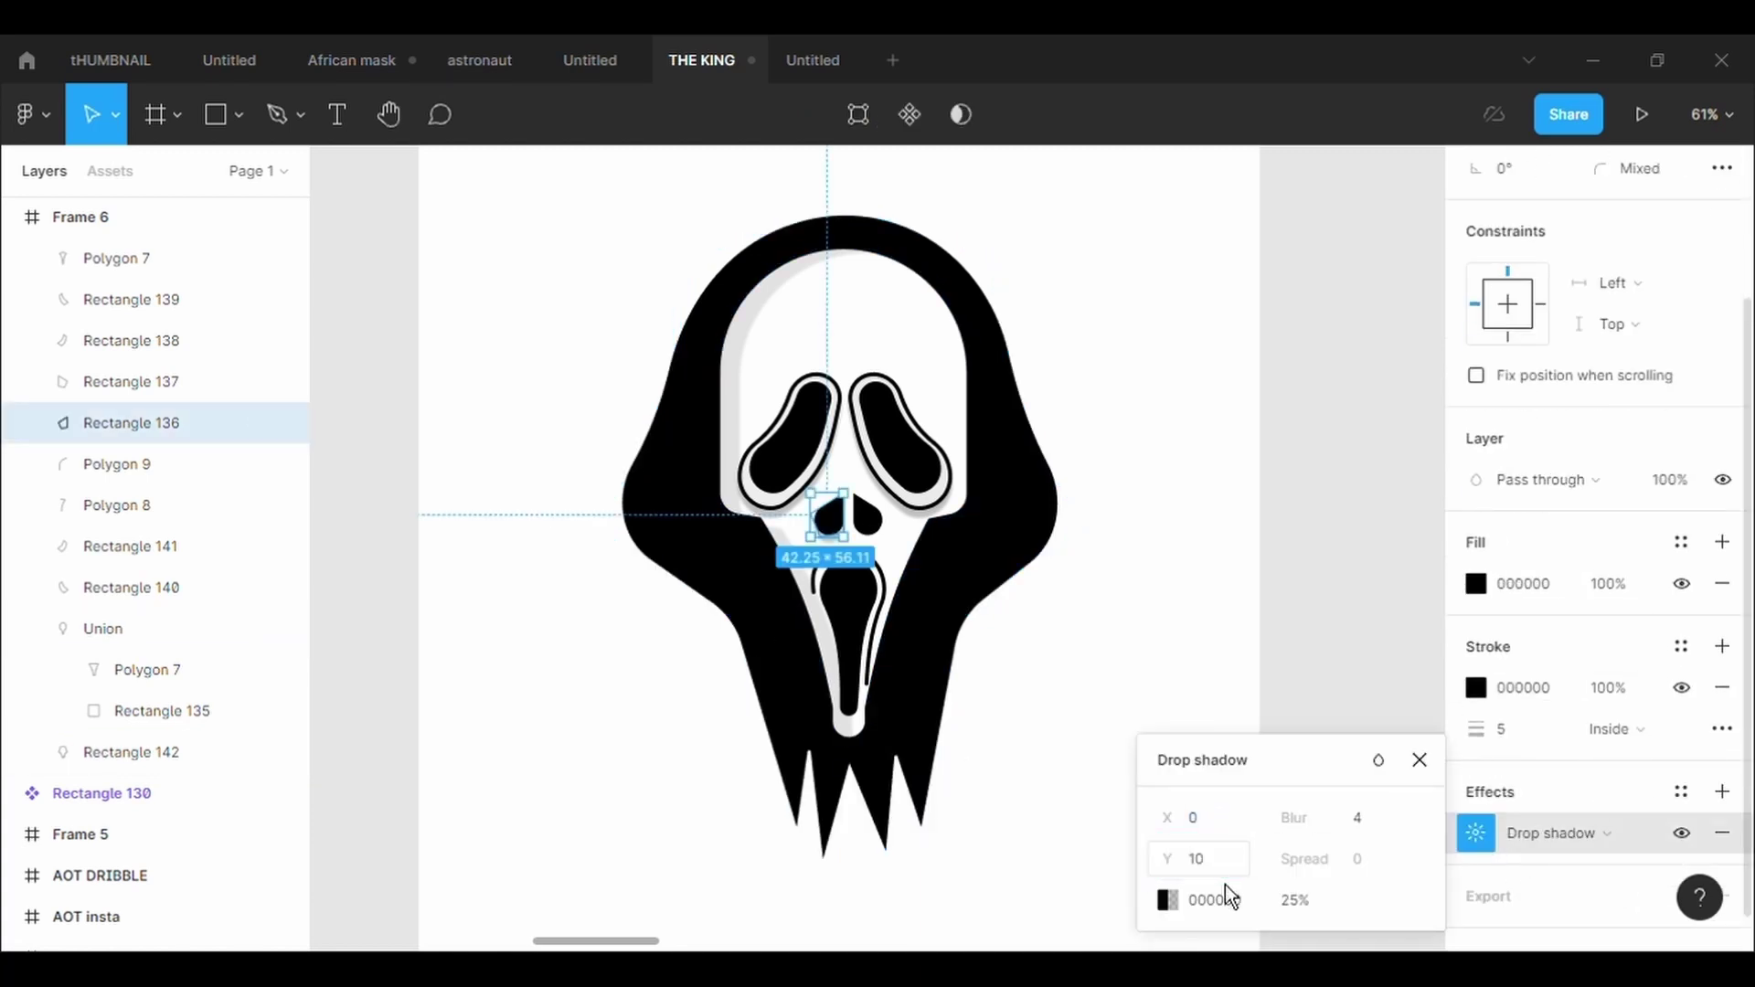
click(1217, 691)
Add a drop shadow to the right nostril shape with Y offset 10
click(867, 516)
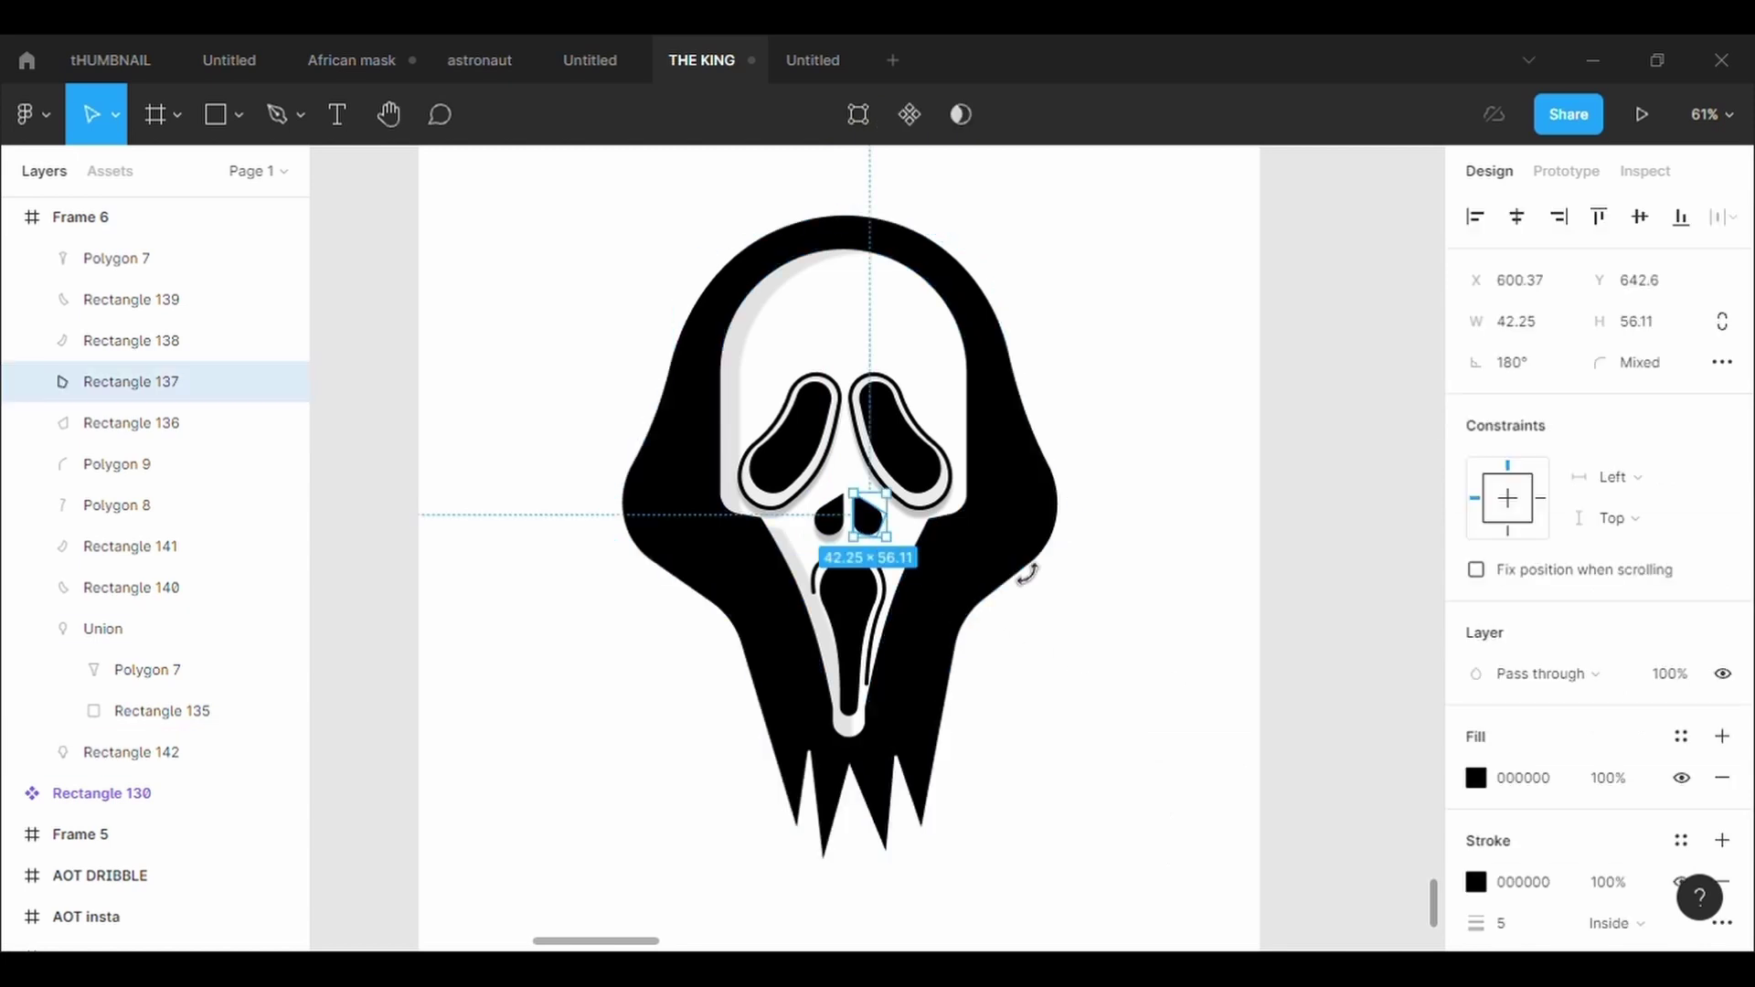
scroll(1508, 727, down, 5)
click(1552, 815)
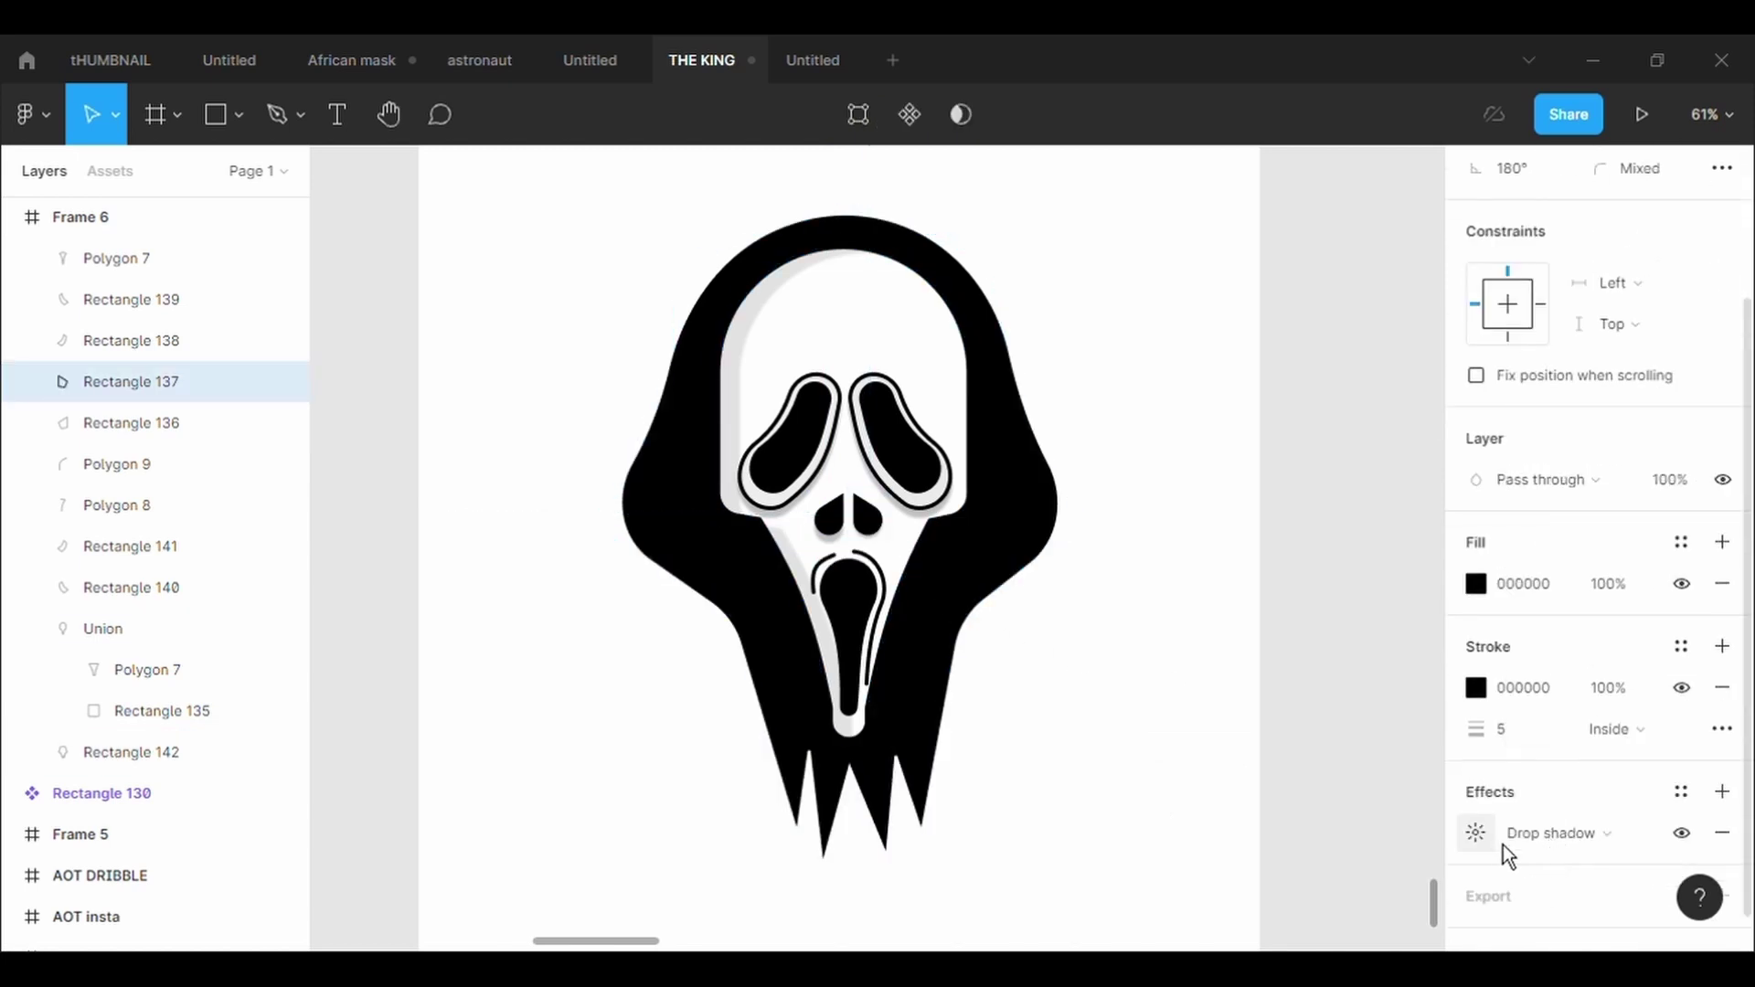
click(1476, 832)
click(1245, 861)
text(10)
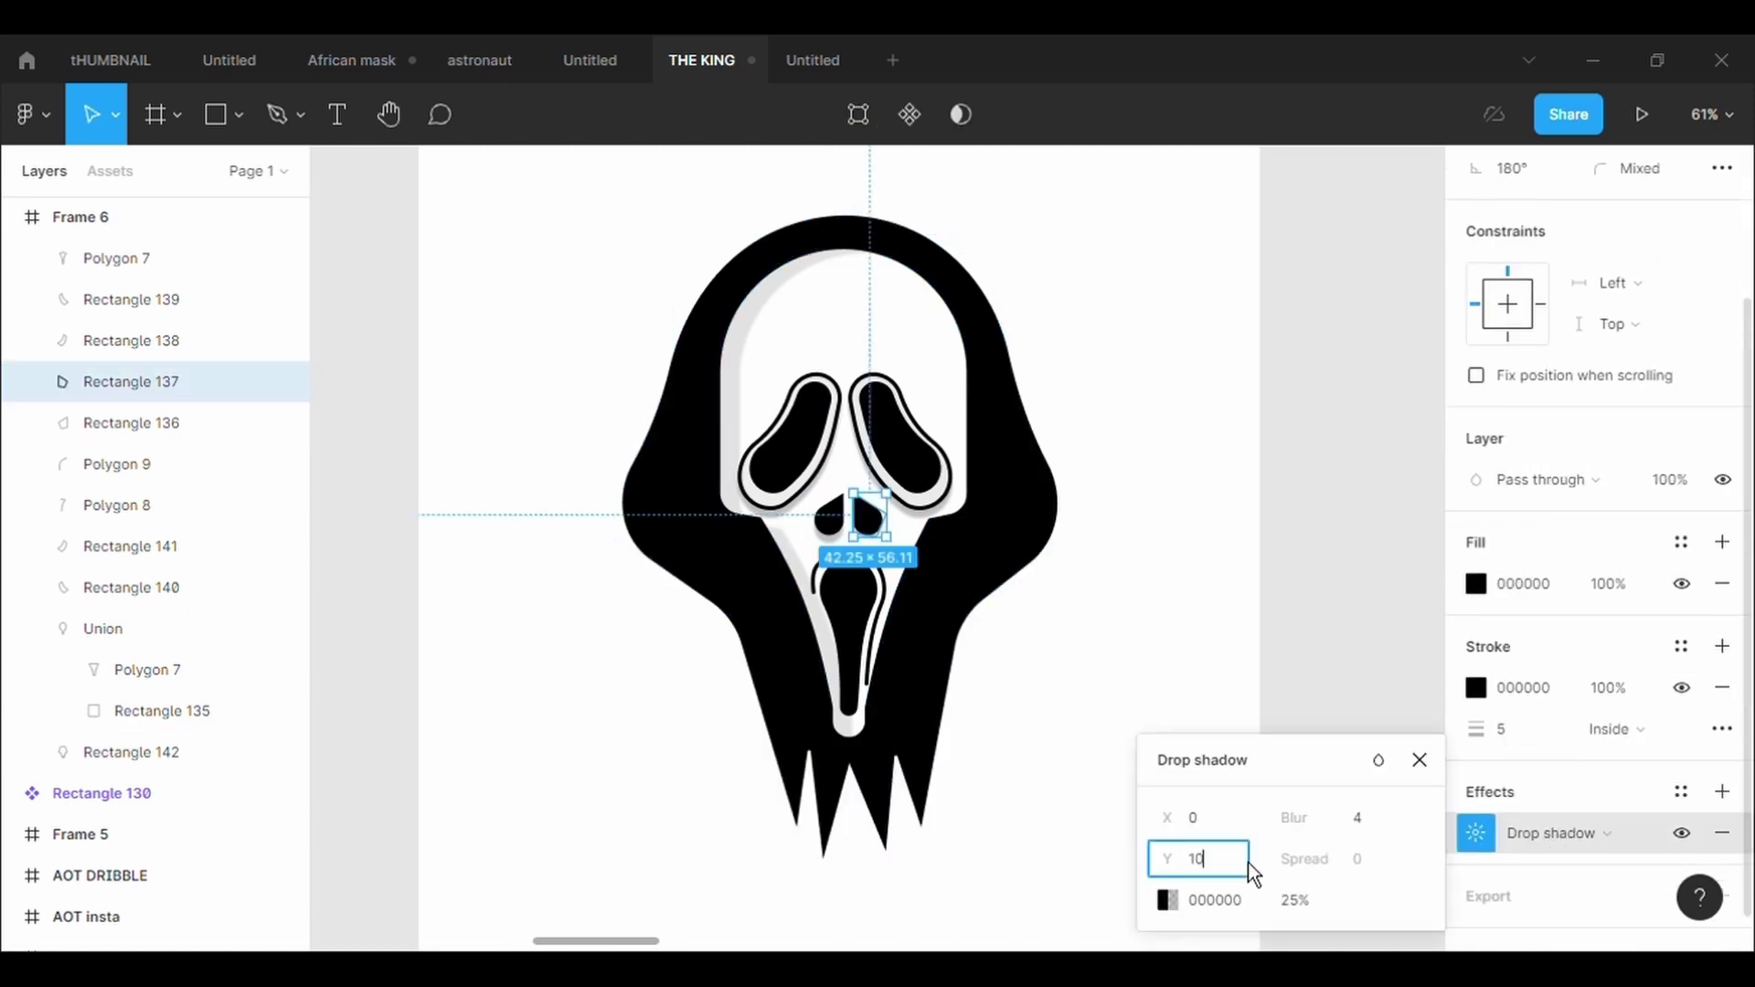
key(Return)
click(1250, 651)
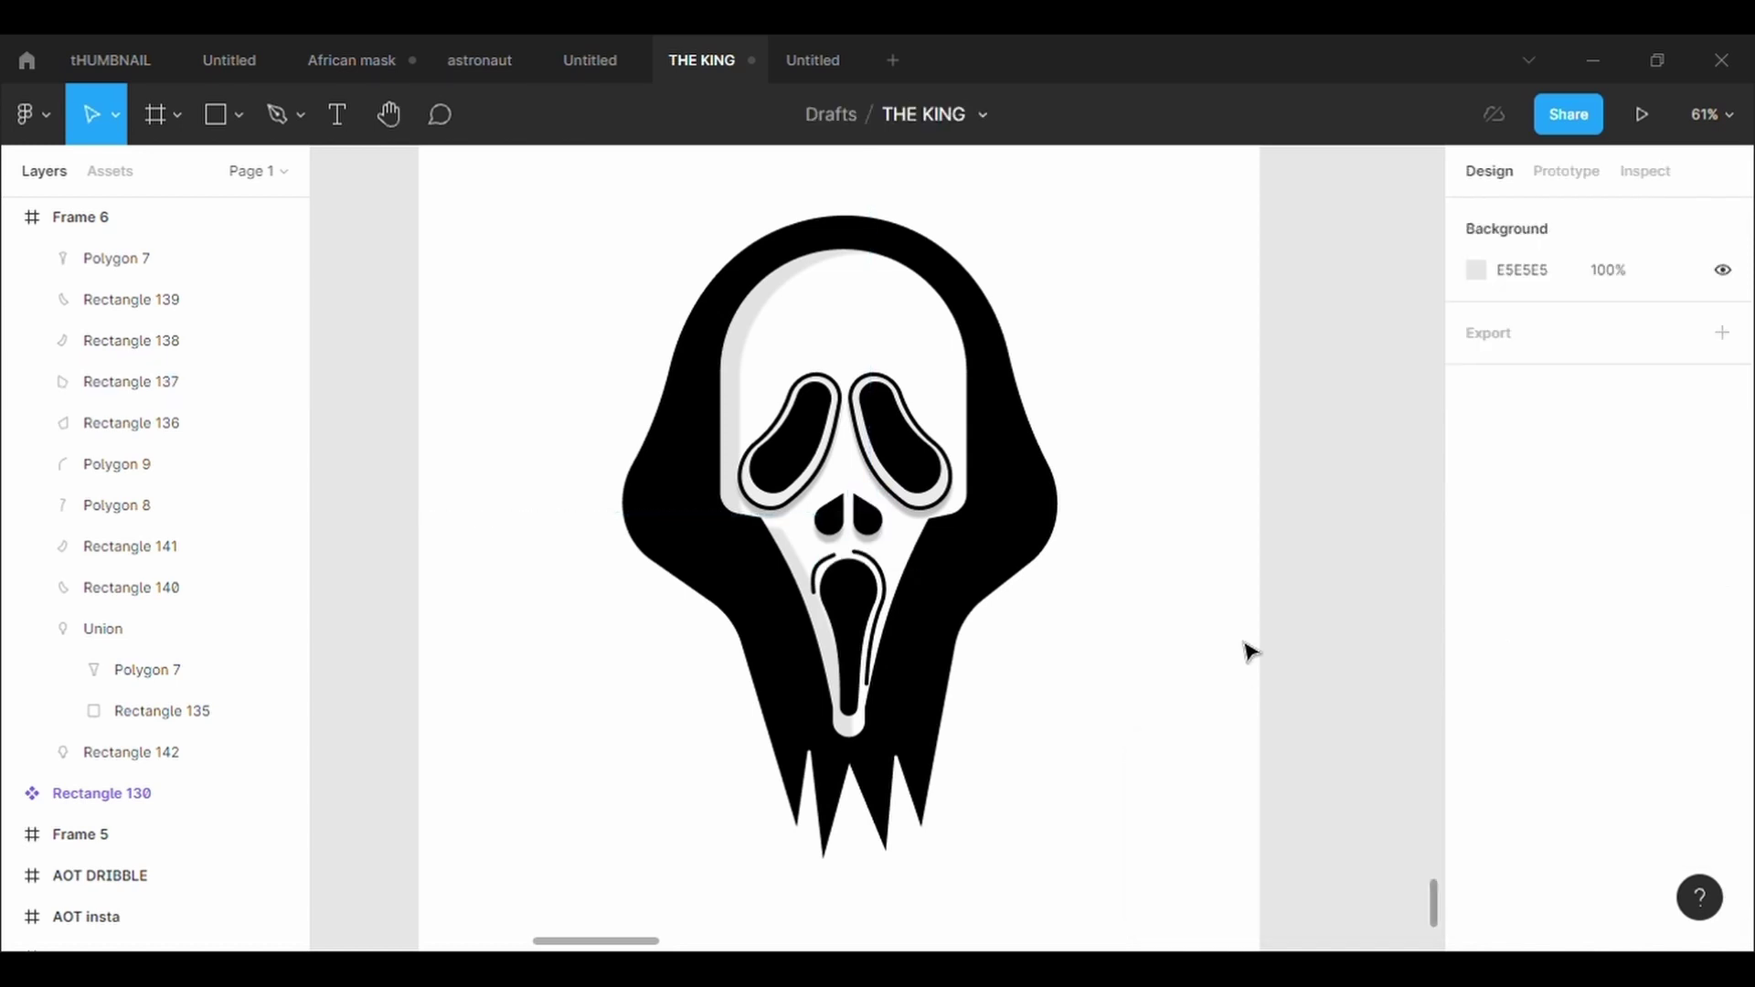
Add a second inner shadow to the white mask face with X offset -30
click(857, 735)
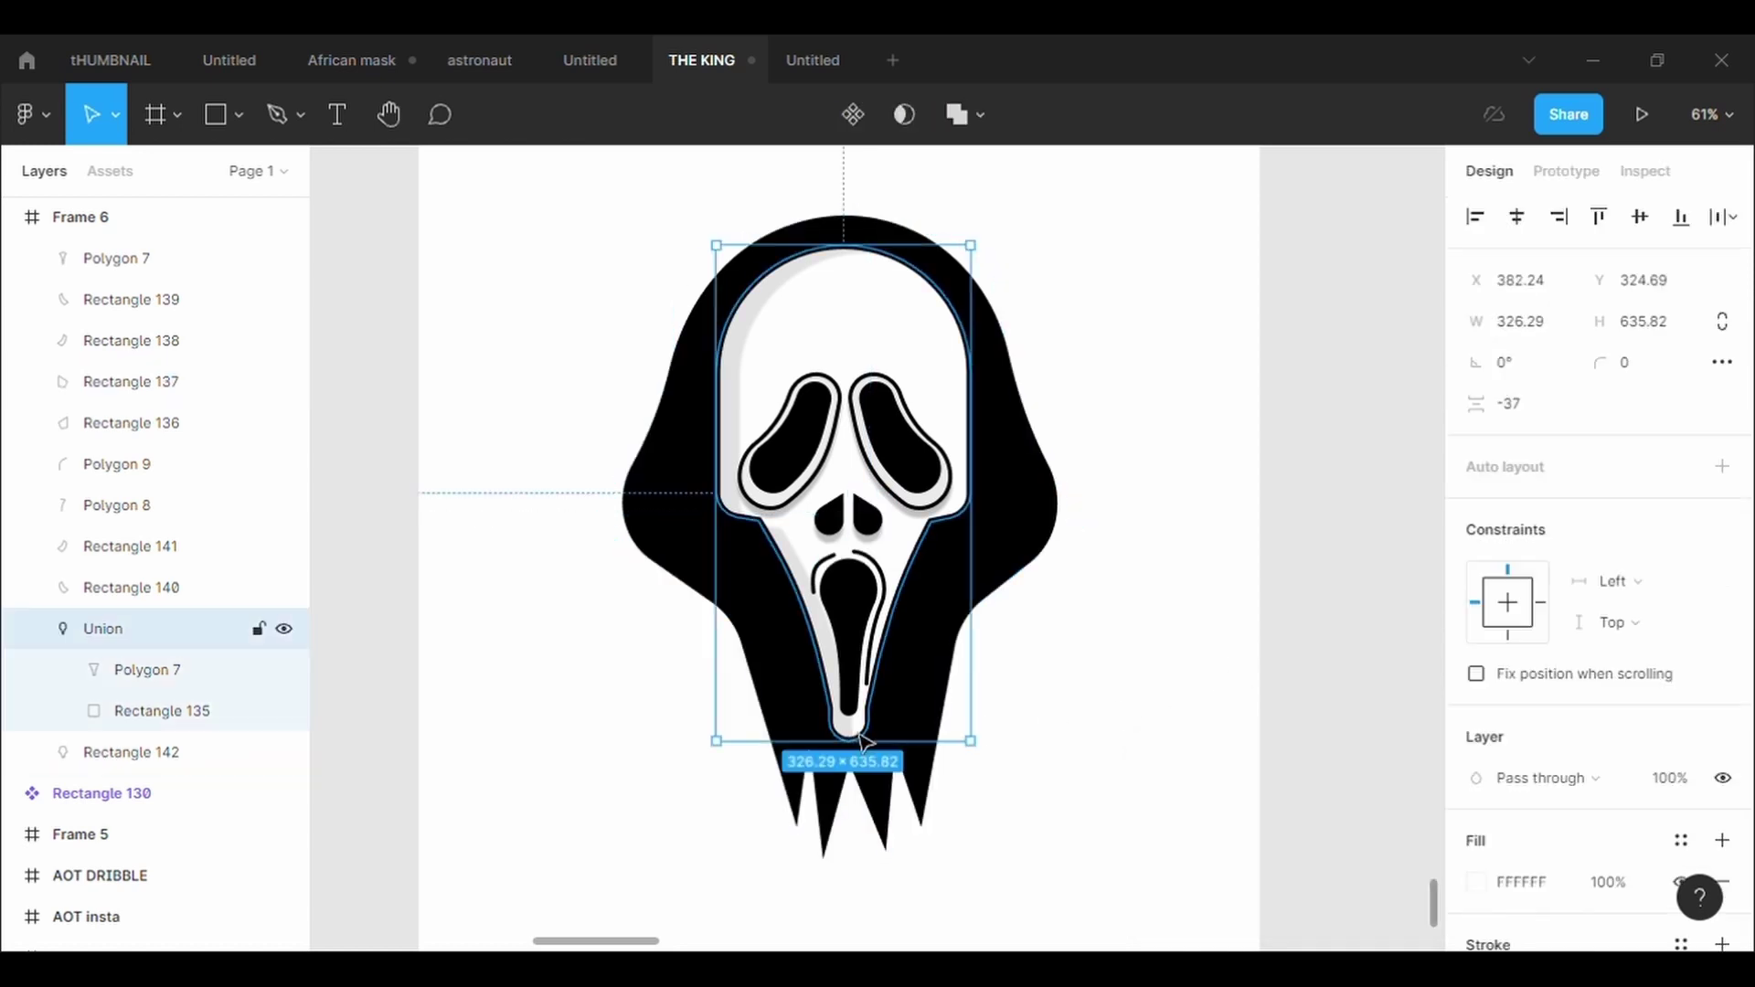
scroll(1560, 876, down, 4)
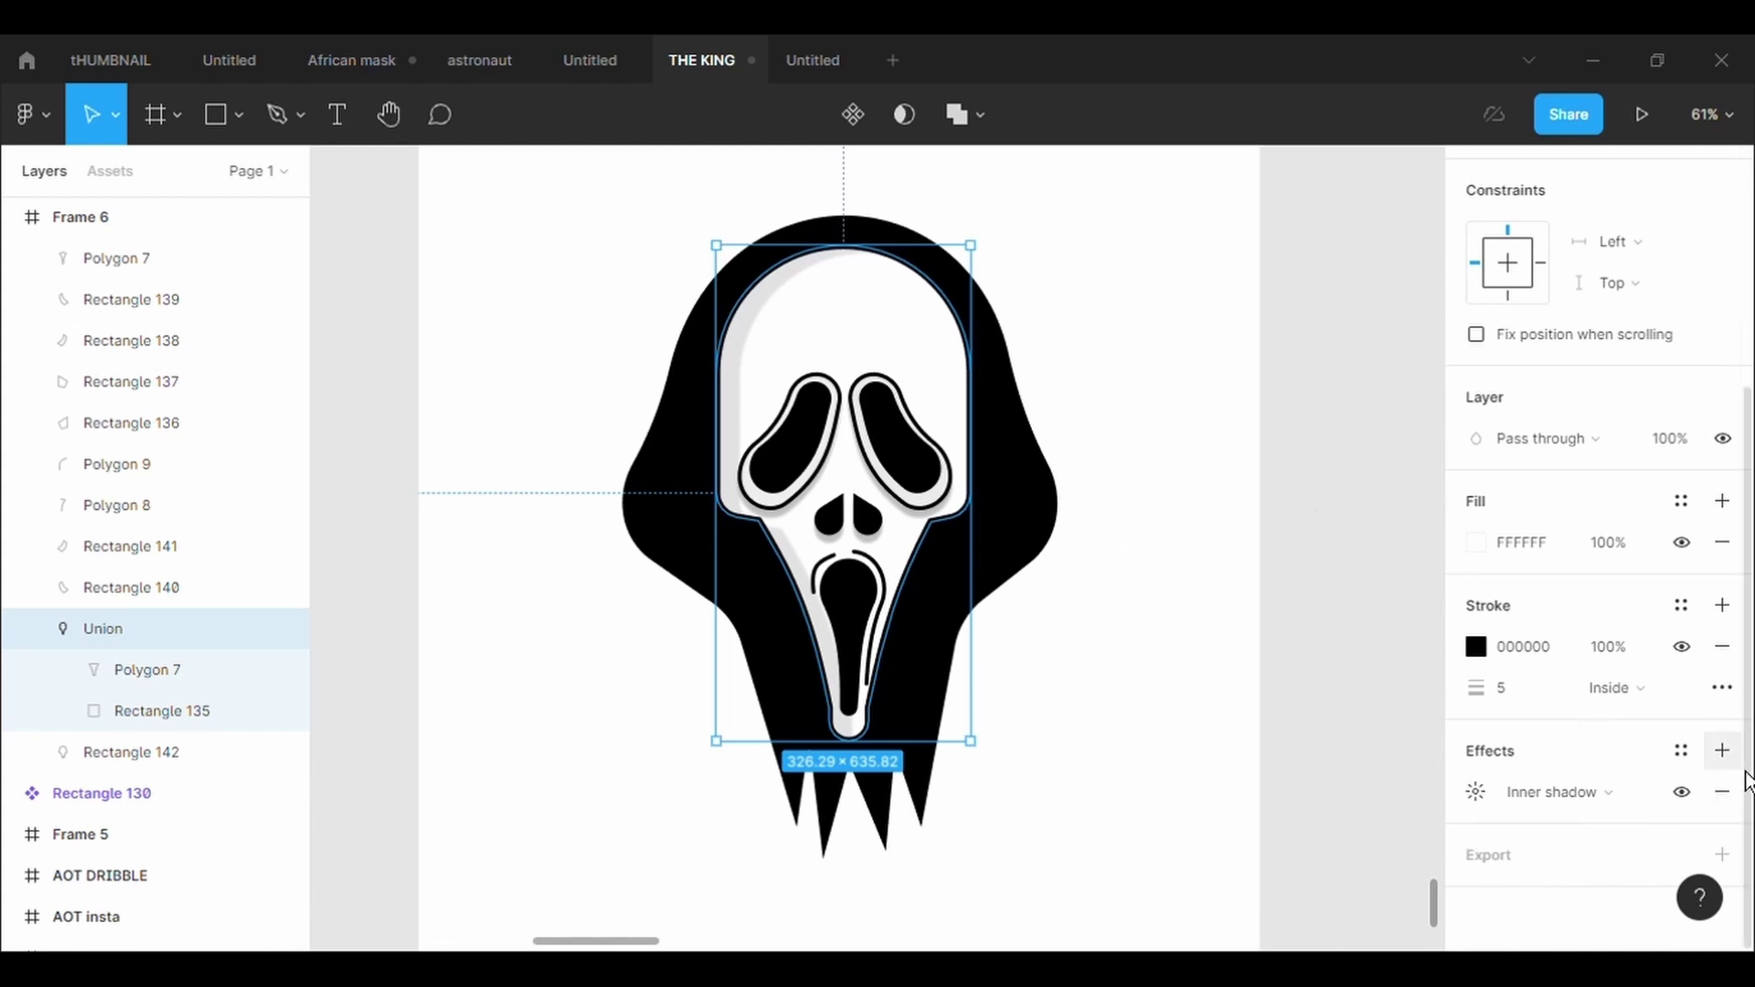
click(1722, 750)
click(1615, 795)
click(1603, 764)
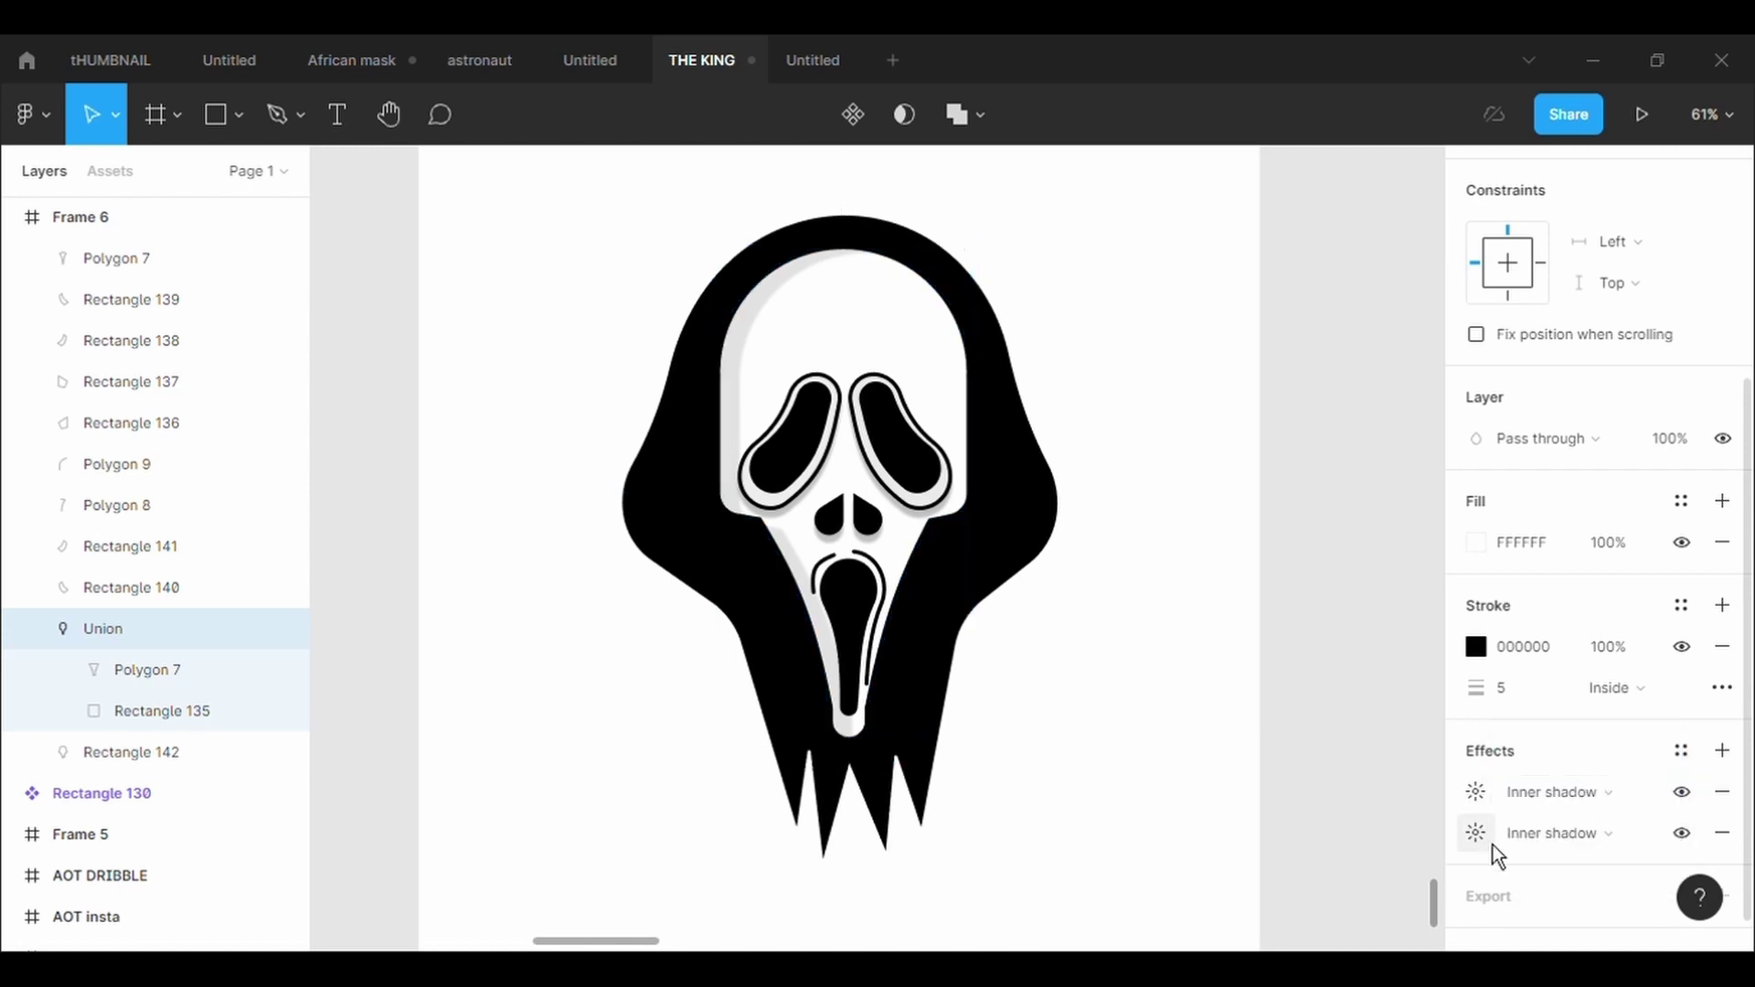
click(1483, 844)
click(1476, 793)
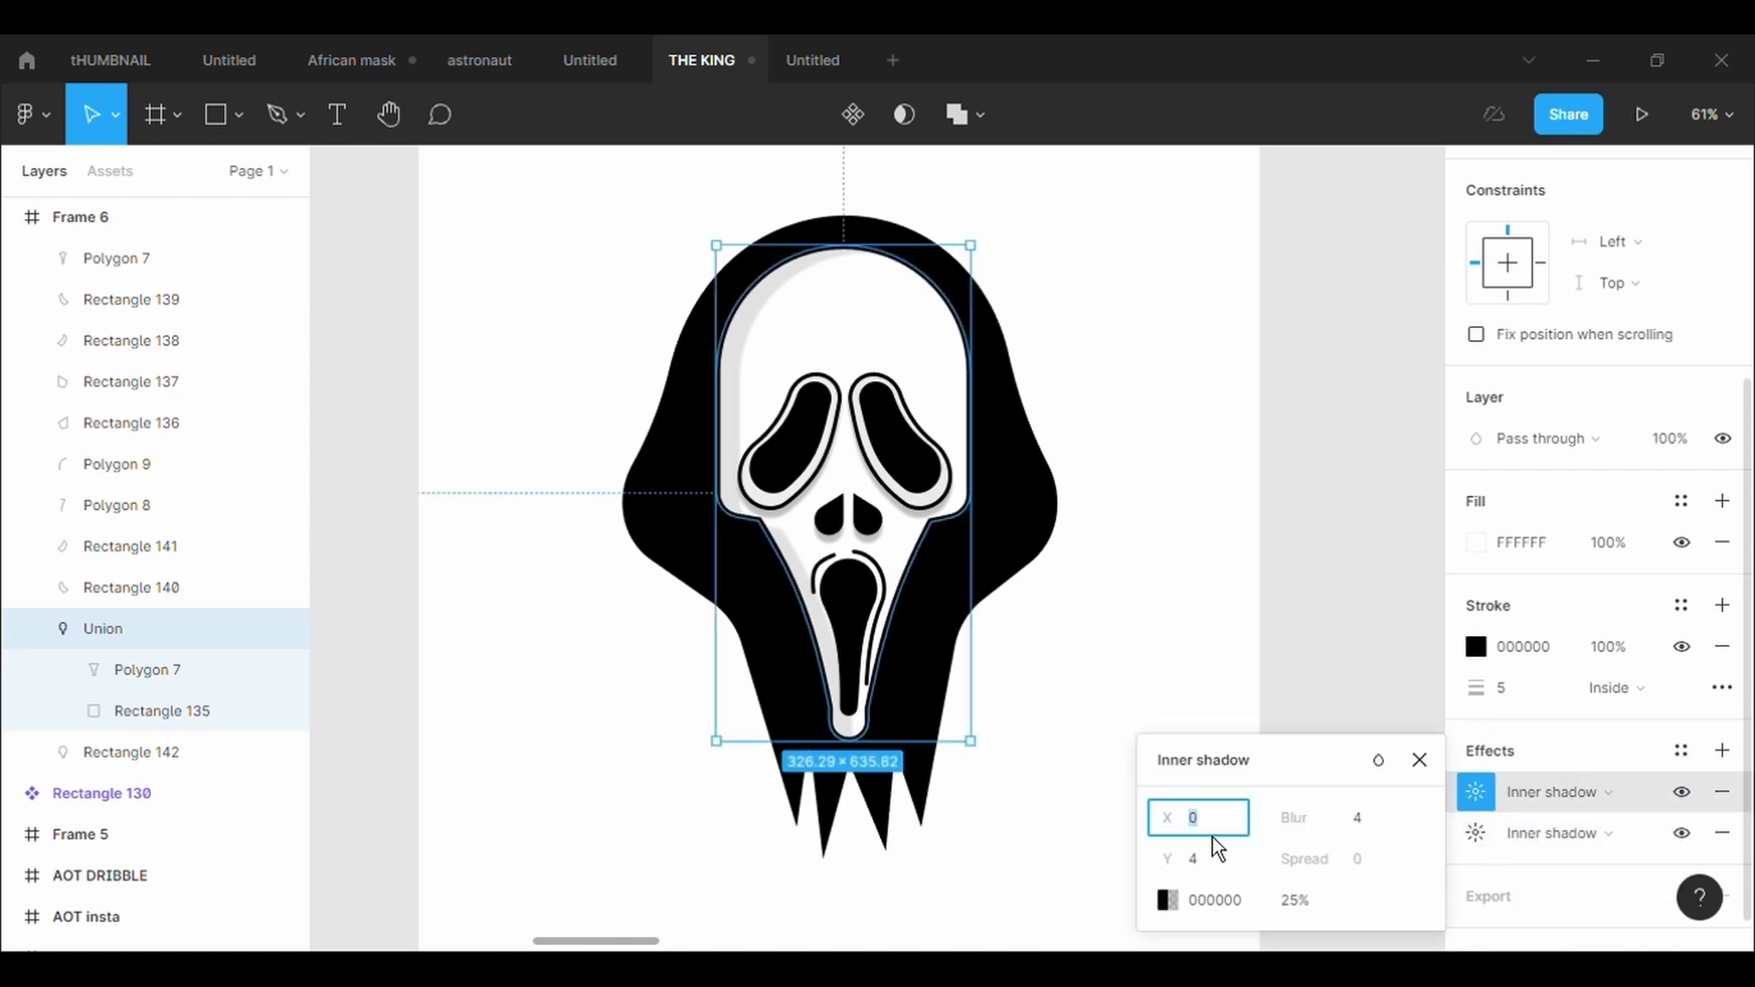
text(-30)
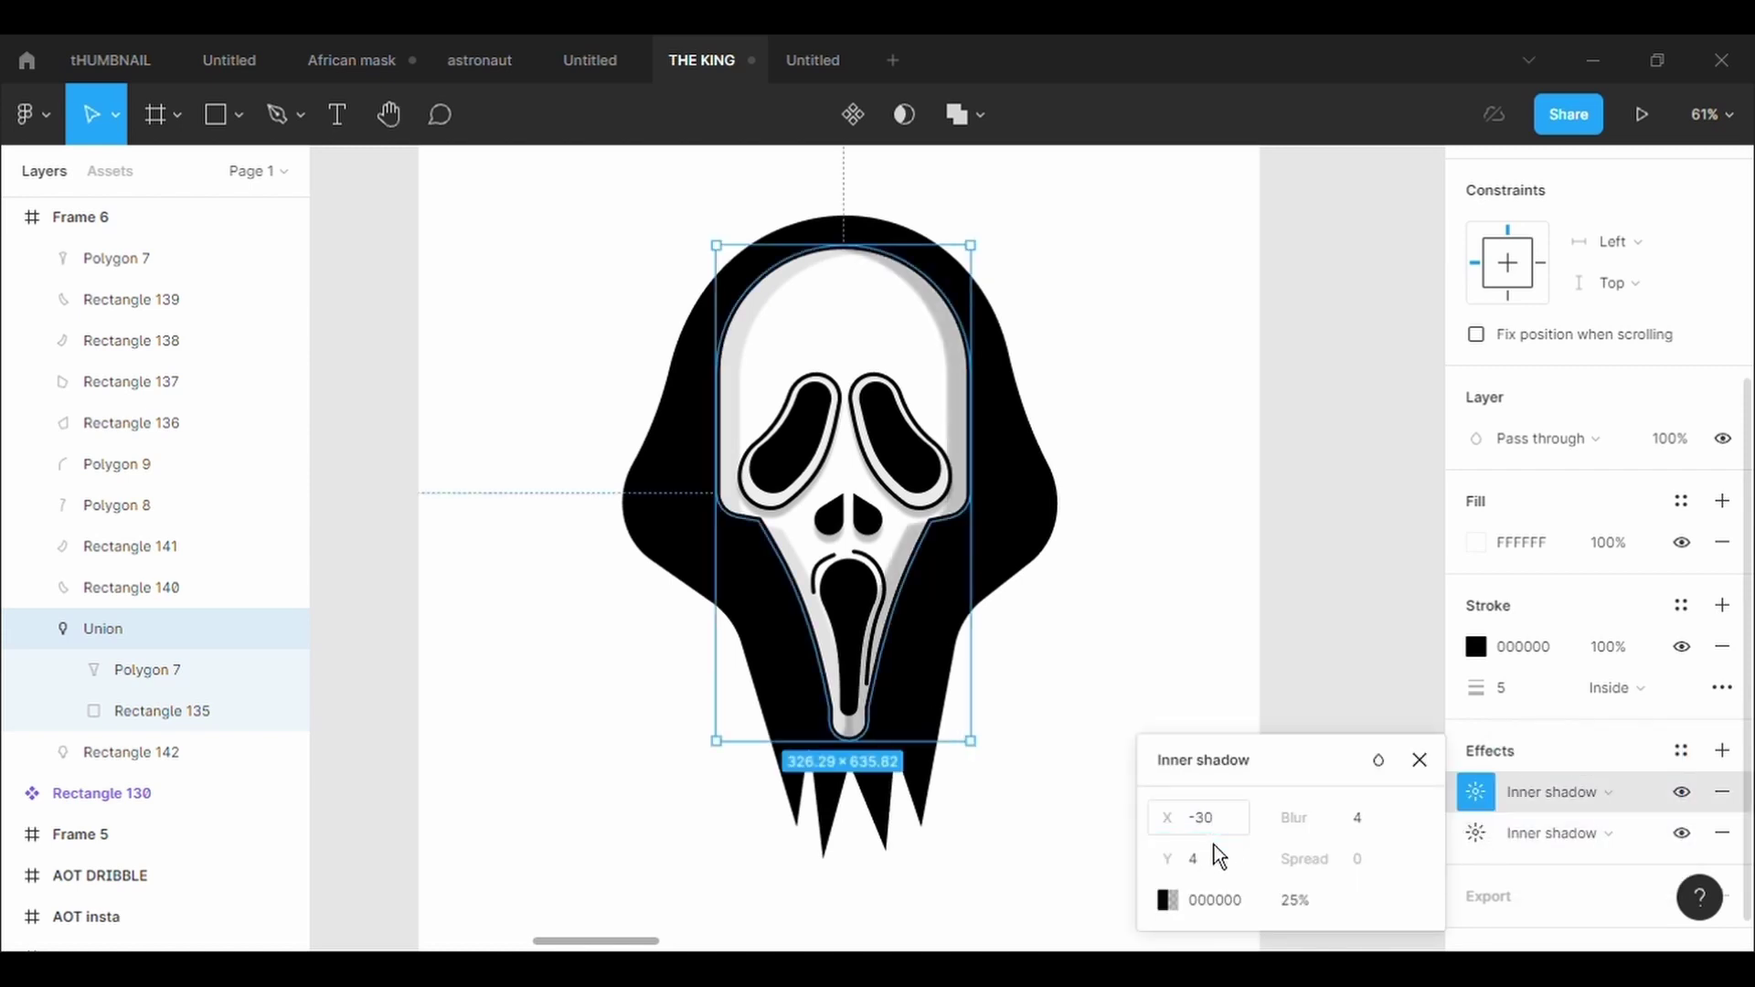
click(1219, 859)
text(0)
key(Return)
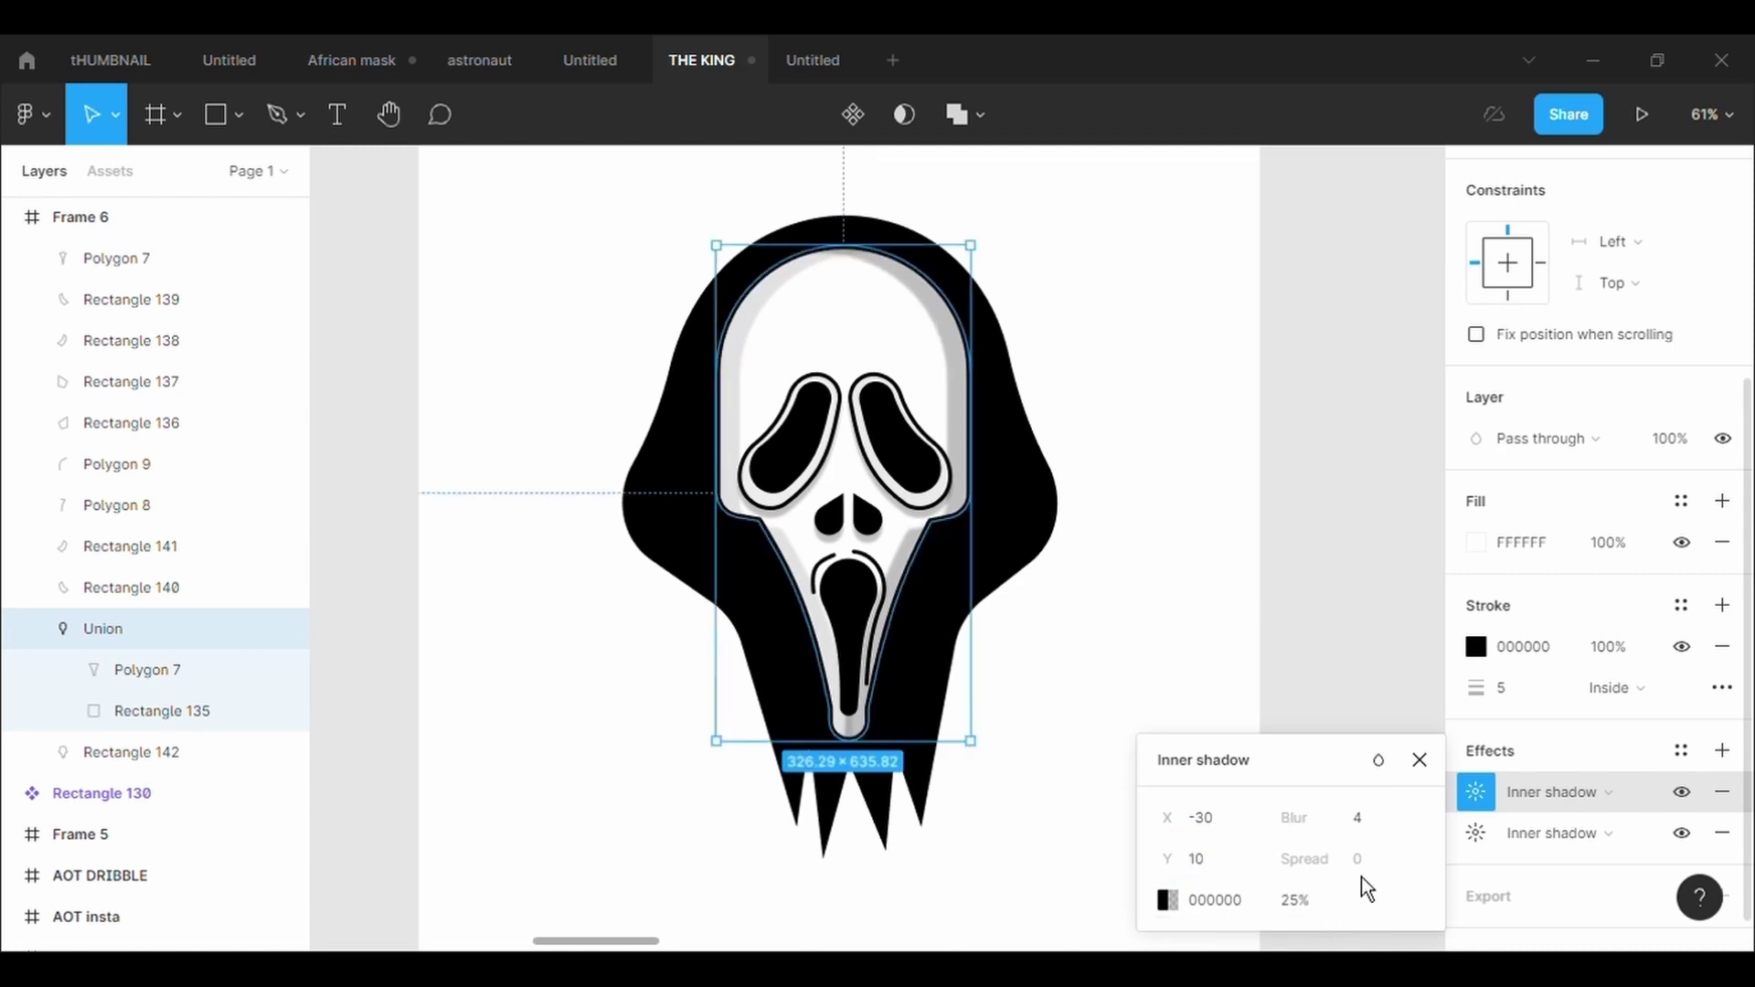
Set the inner shadow's Y offset to -10 and colour to 3F3838 at 14% opacity
click(1493, 845)
click(1475, 791)
click(1202, 873)
text(-10)
click(1195, 903)
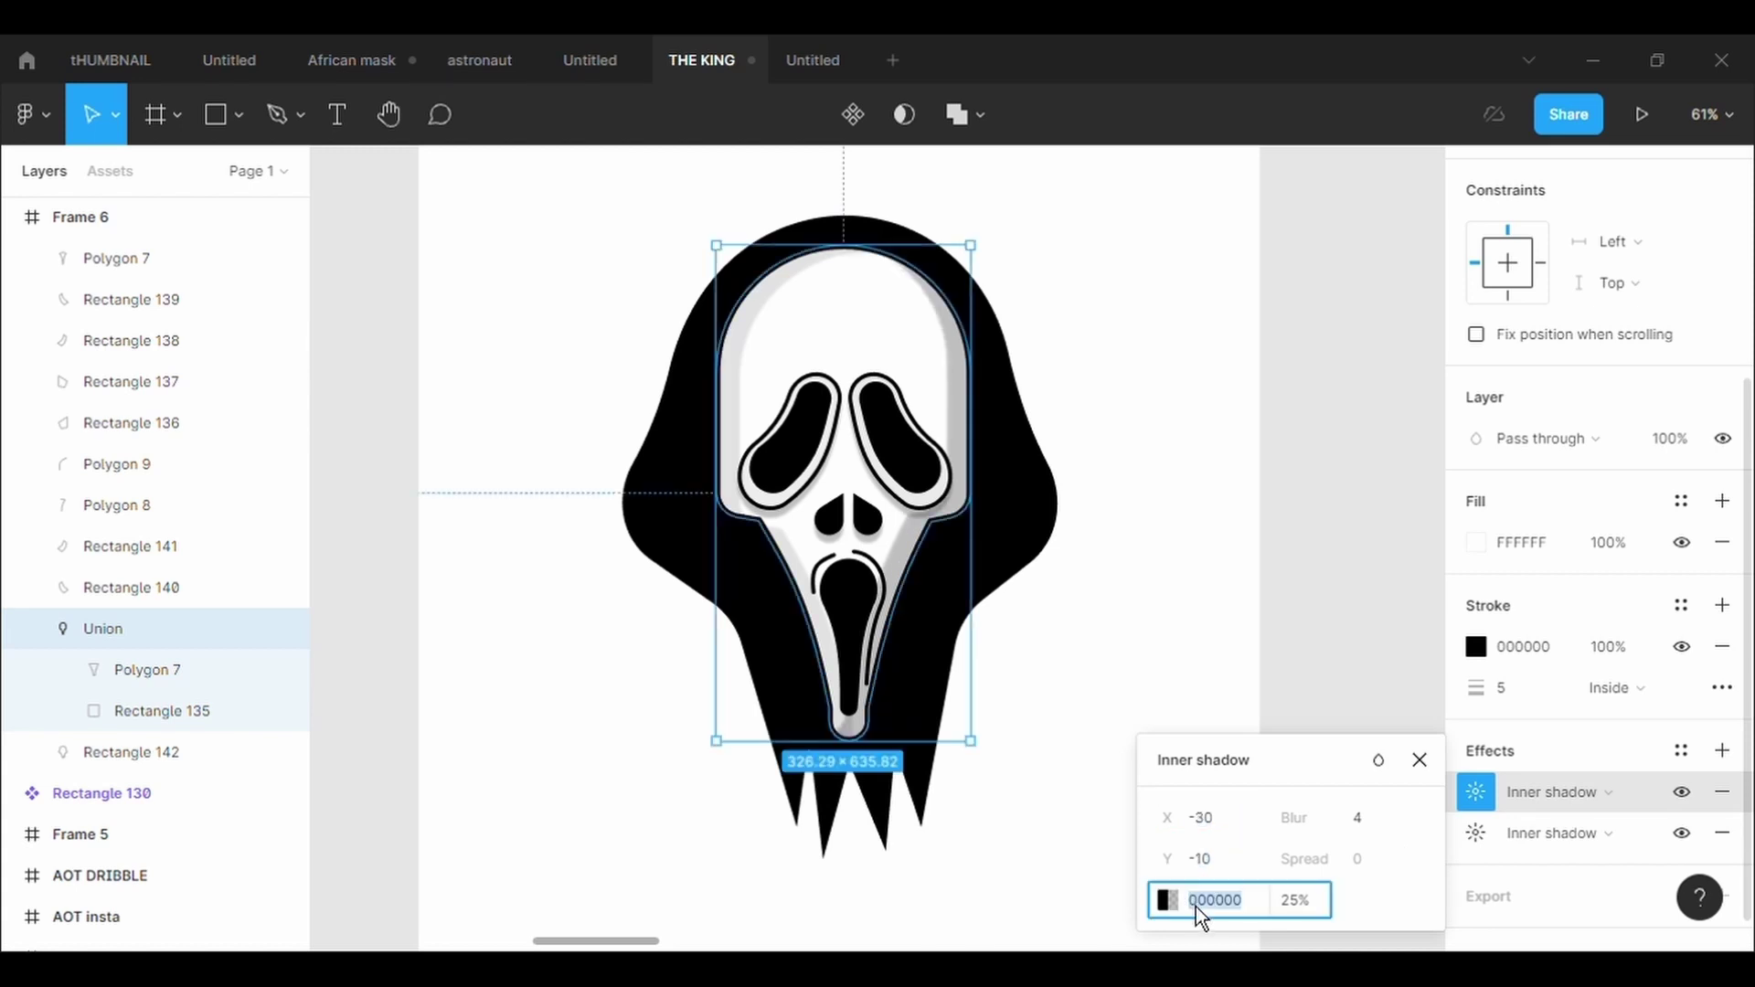
click(1169, 903)
drag(1039, 311, 1402, 299)
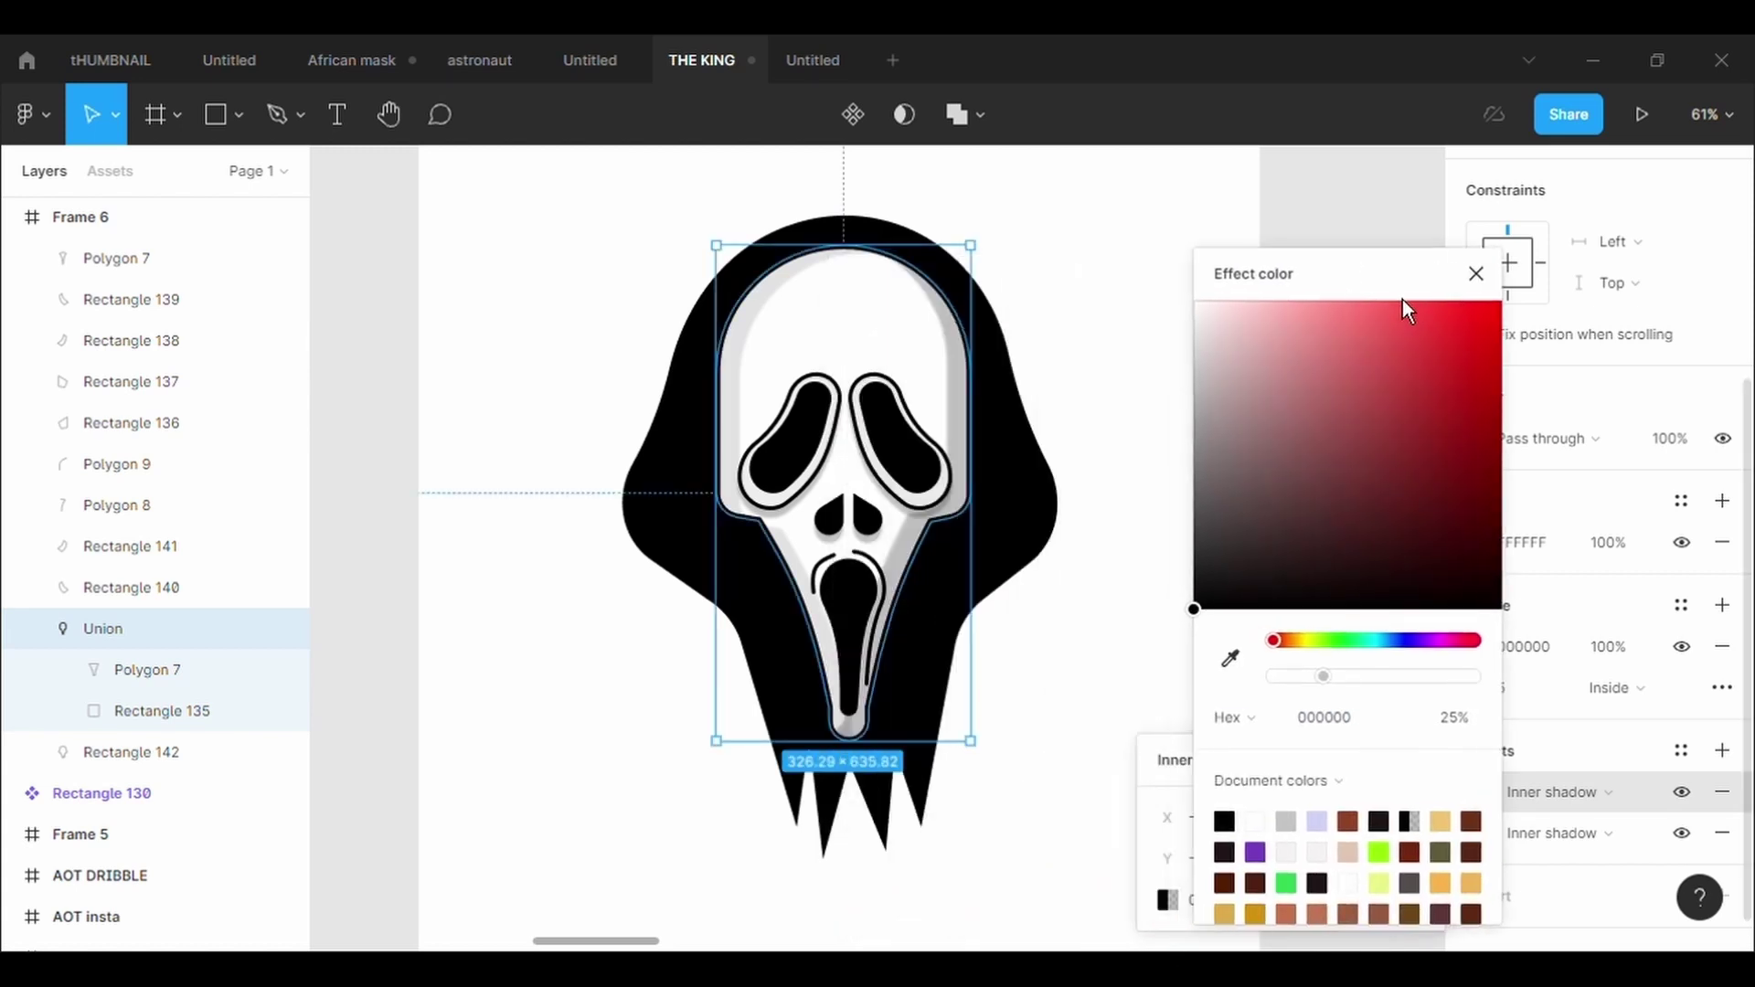
drag(1324, 694, 1314, 699)
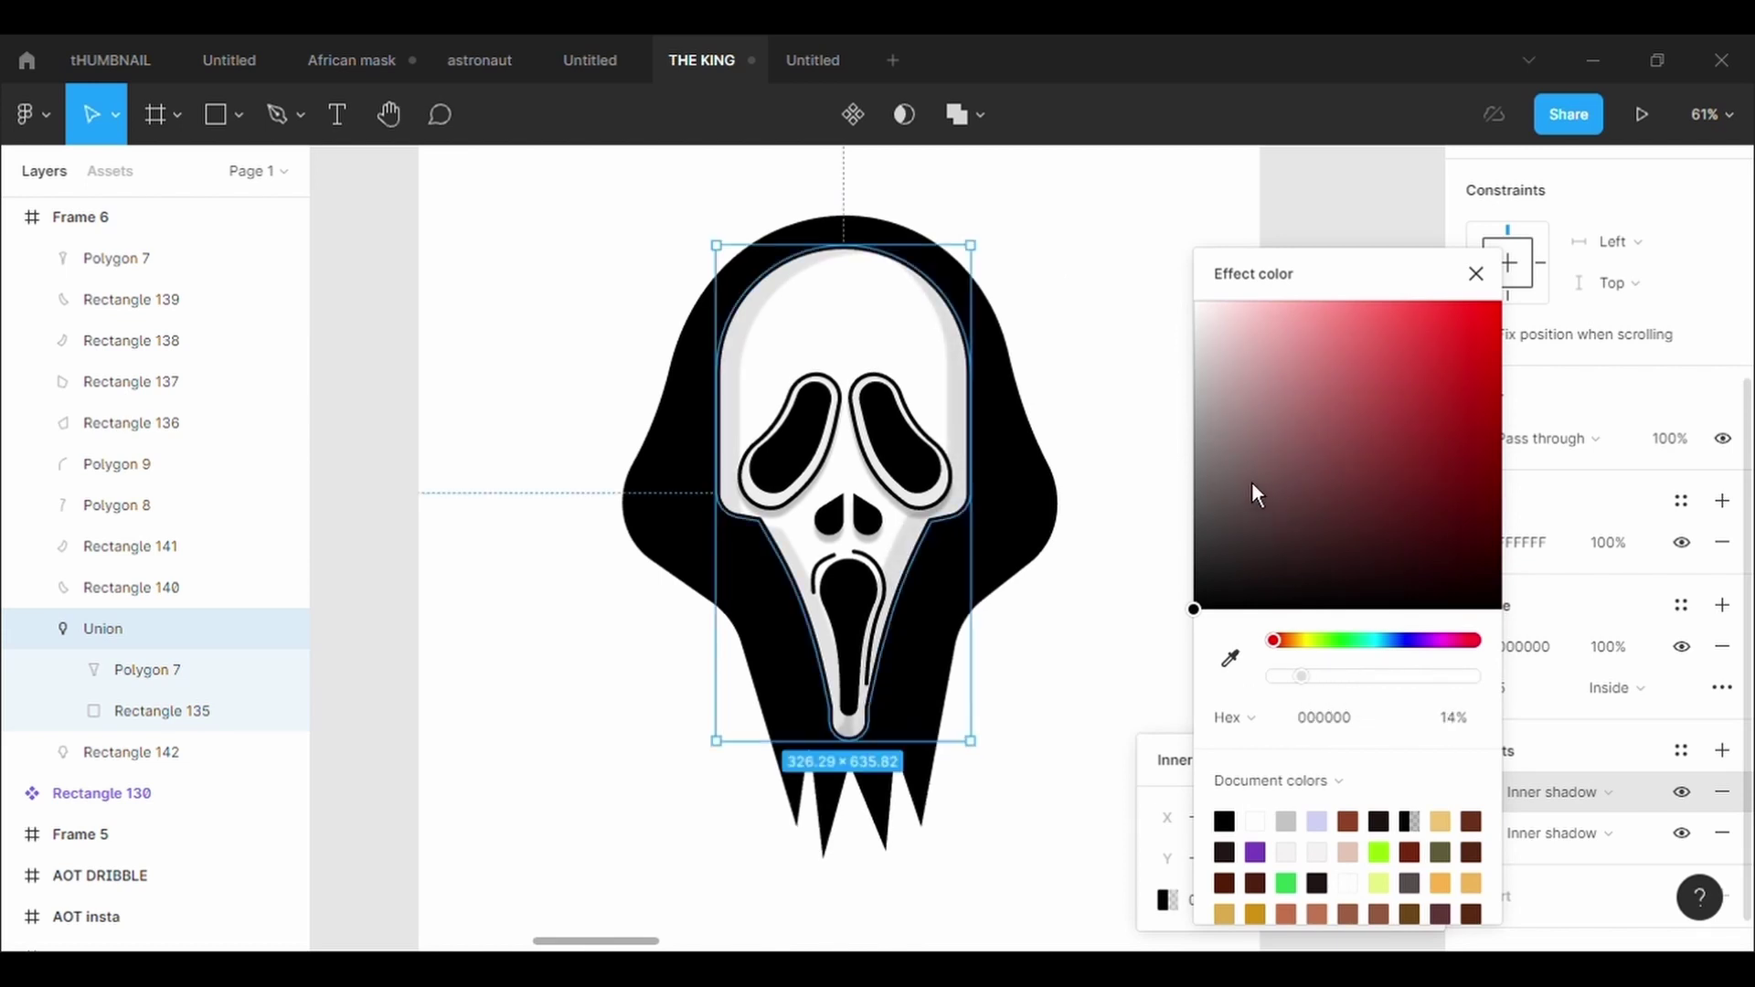
drag(1247, 475, 1236, 554)
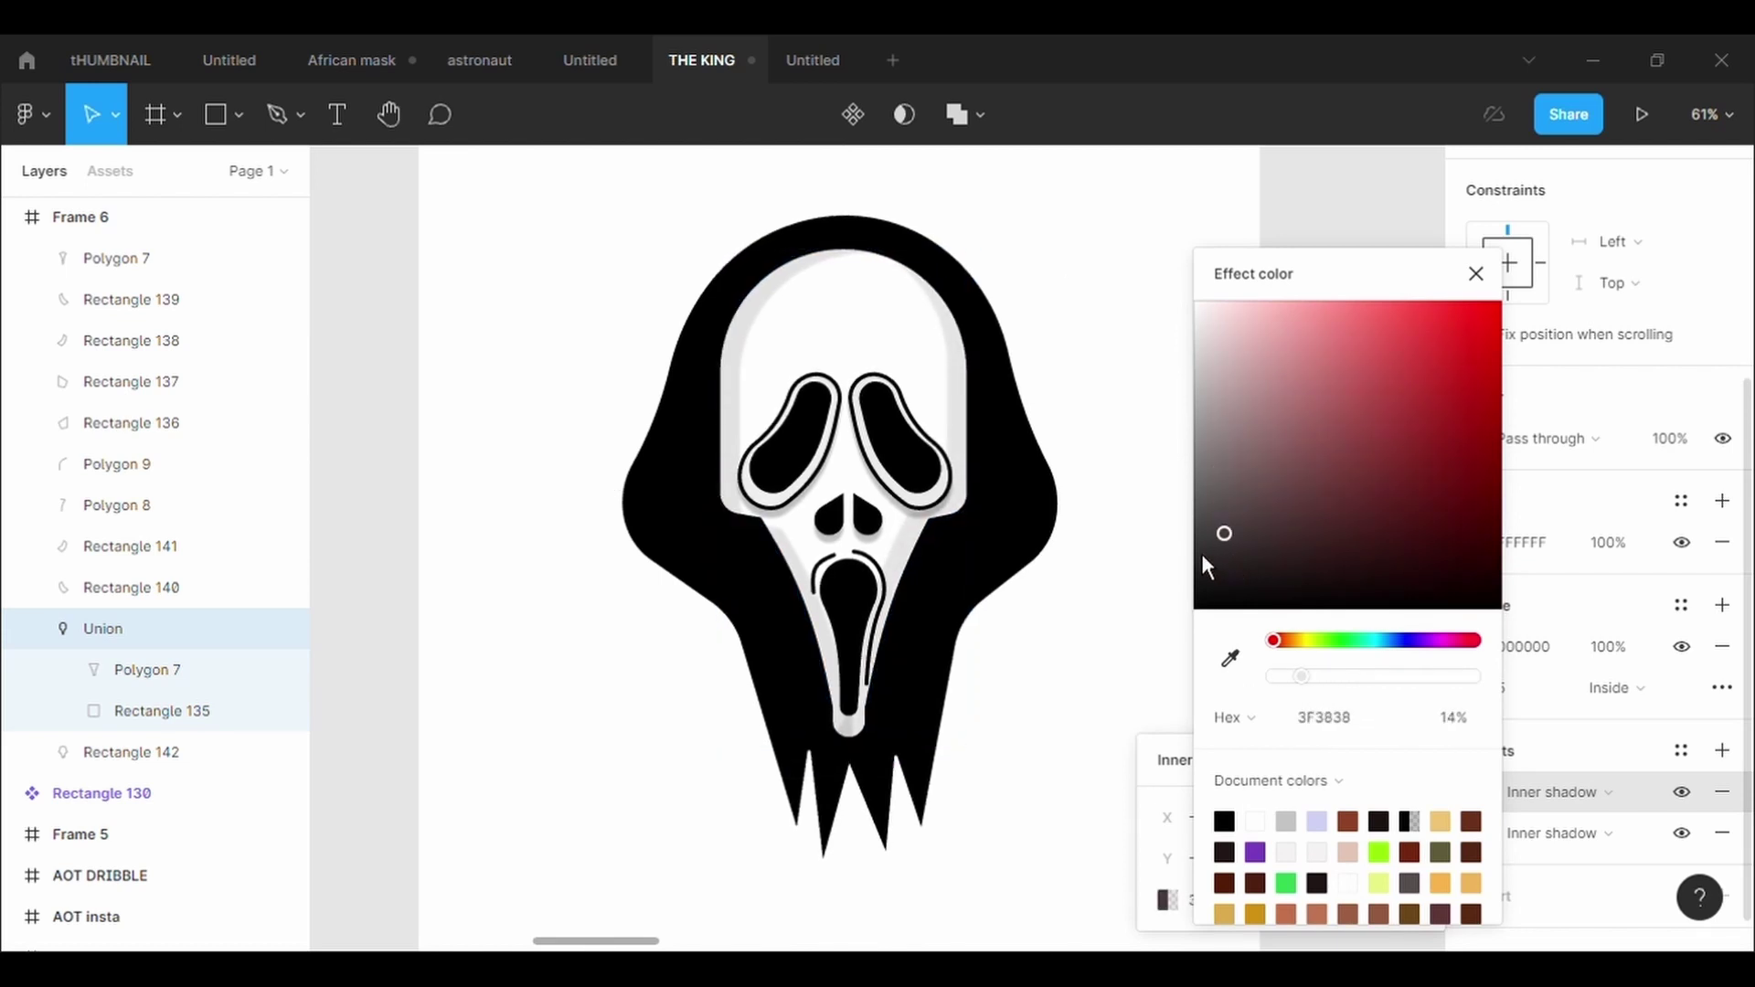
click(1157, 551)
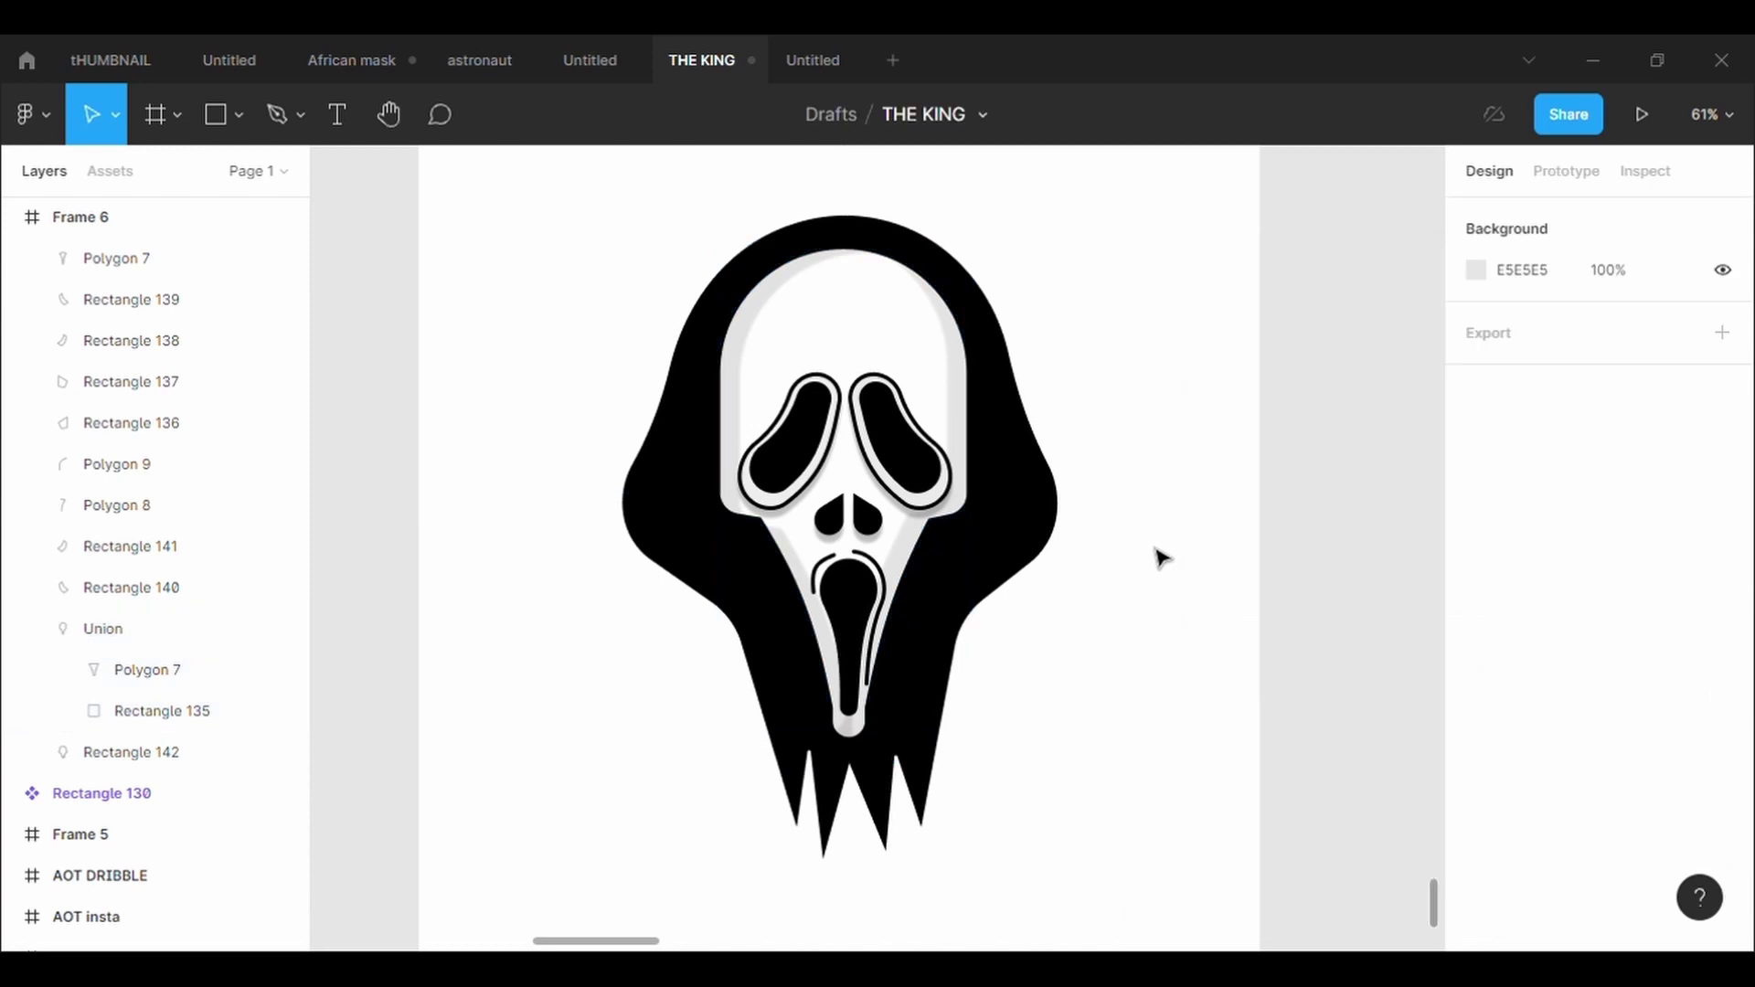
Change the stroke weight of the mouth outline curve
click(887, 583)
scroll(1626, 821, down, 1)
click(1539, 875)
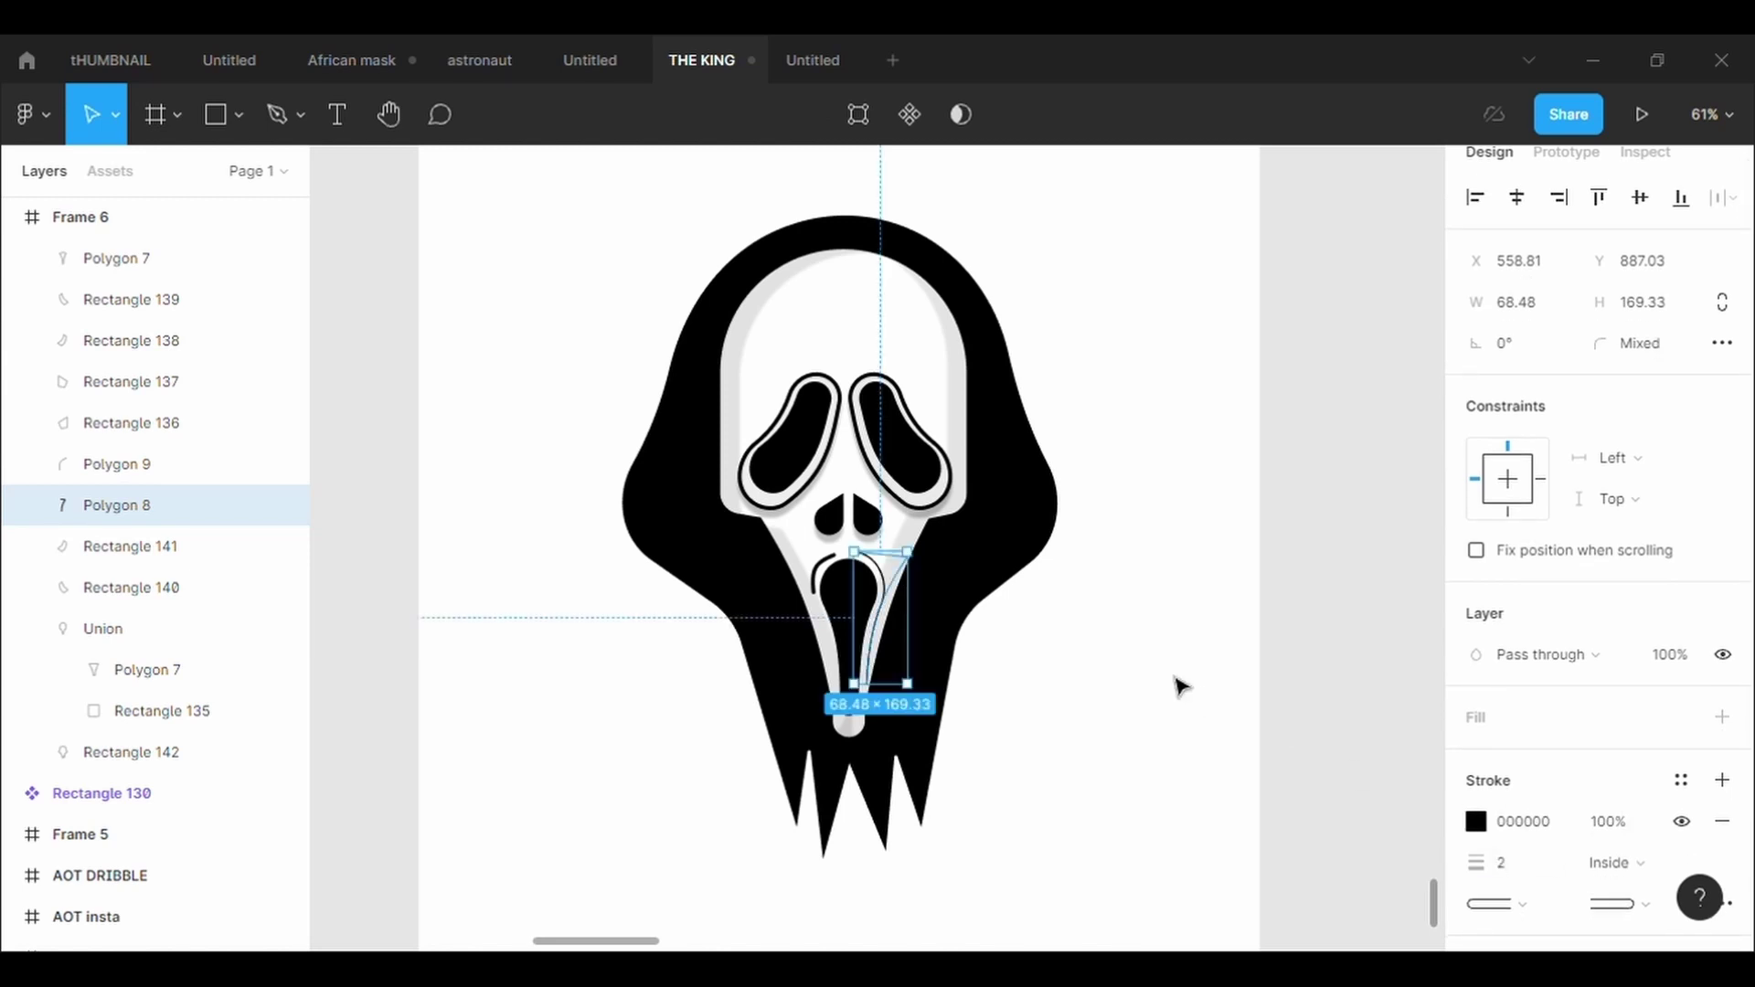
click(1527, 874)
key(BackSpace)
text(5)
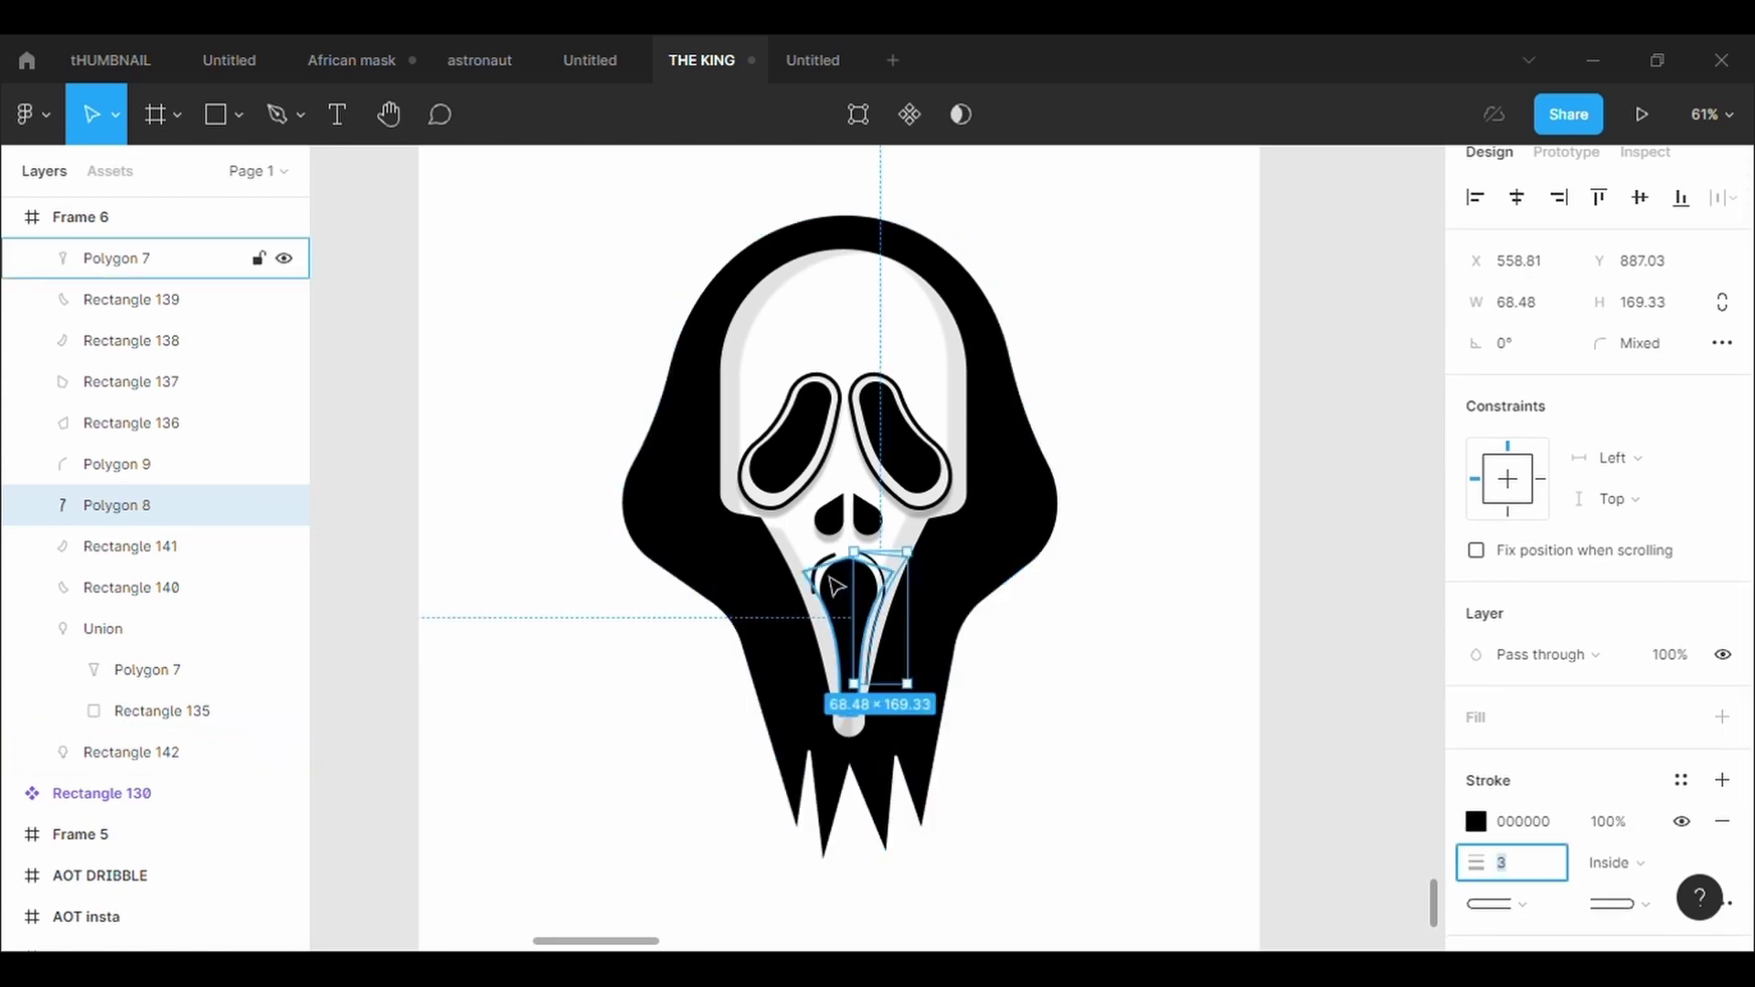
Restore the accidentally deleted small curve beside the mouth and set its stroke weight to 3
click(821, 571)
key(Delete)
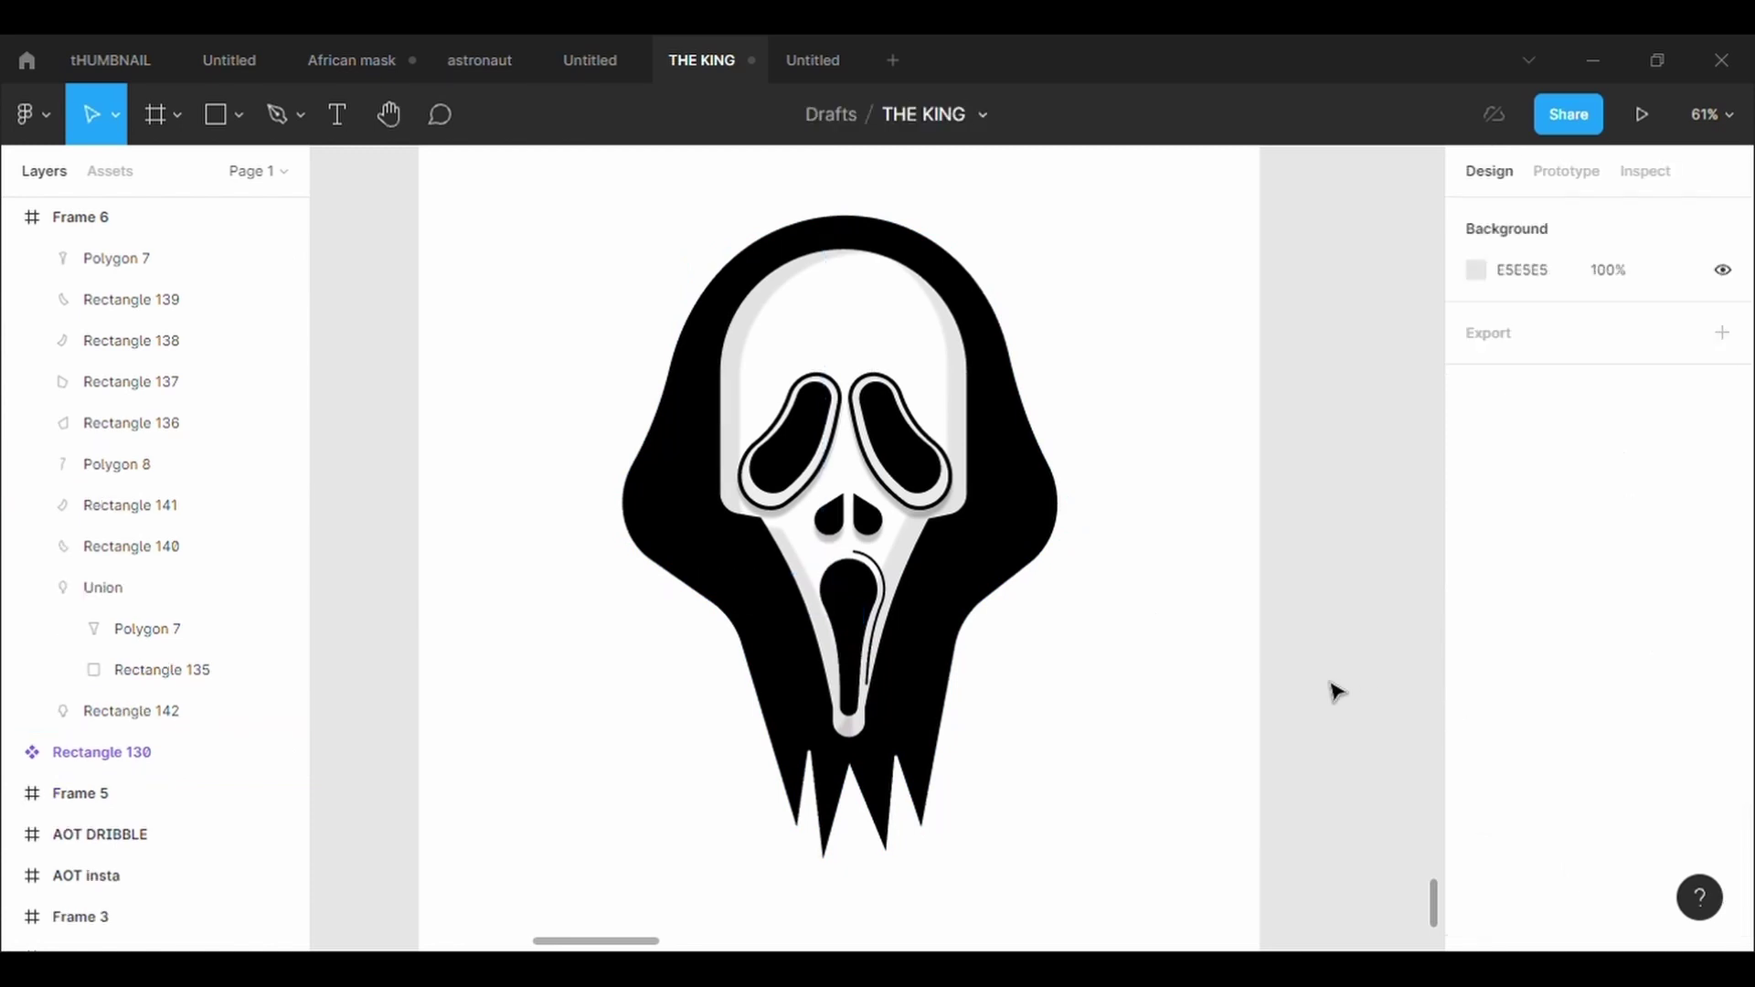
key(ctrl+z)
click(1541, 905)
text(3)
key(Return)
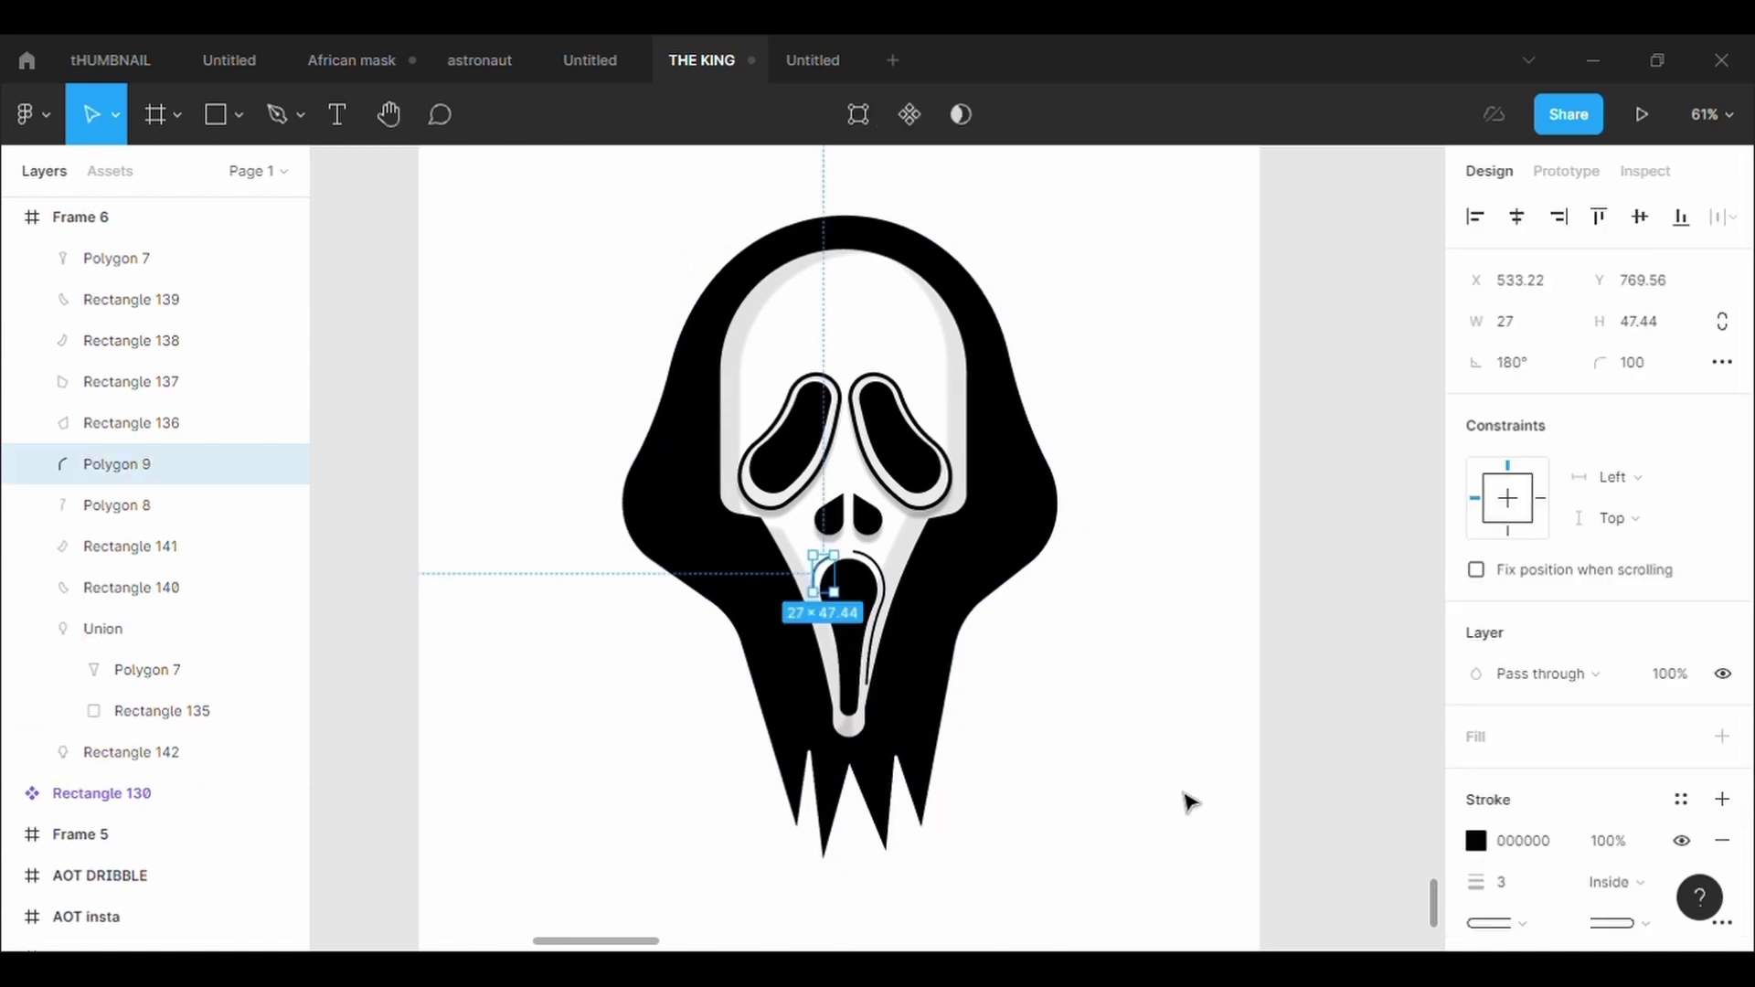
click(1188, 801)
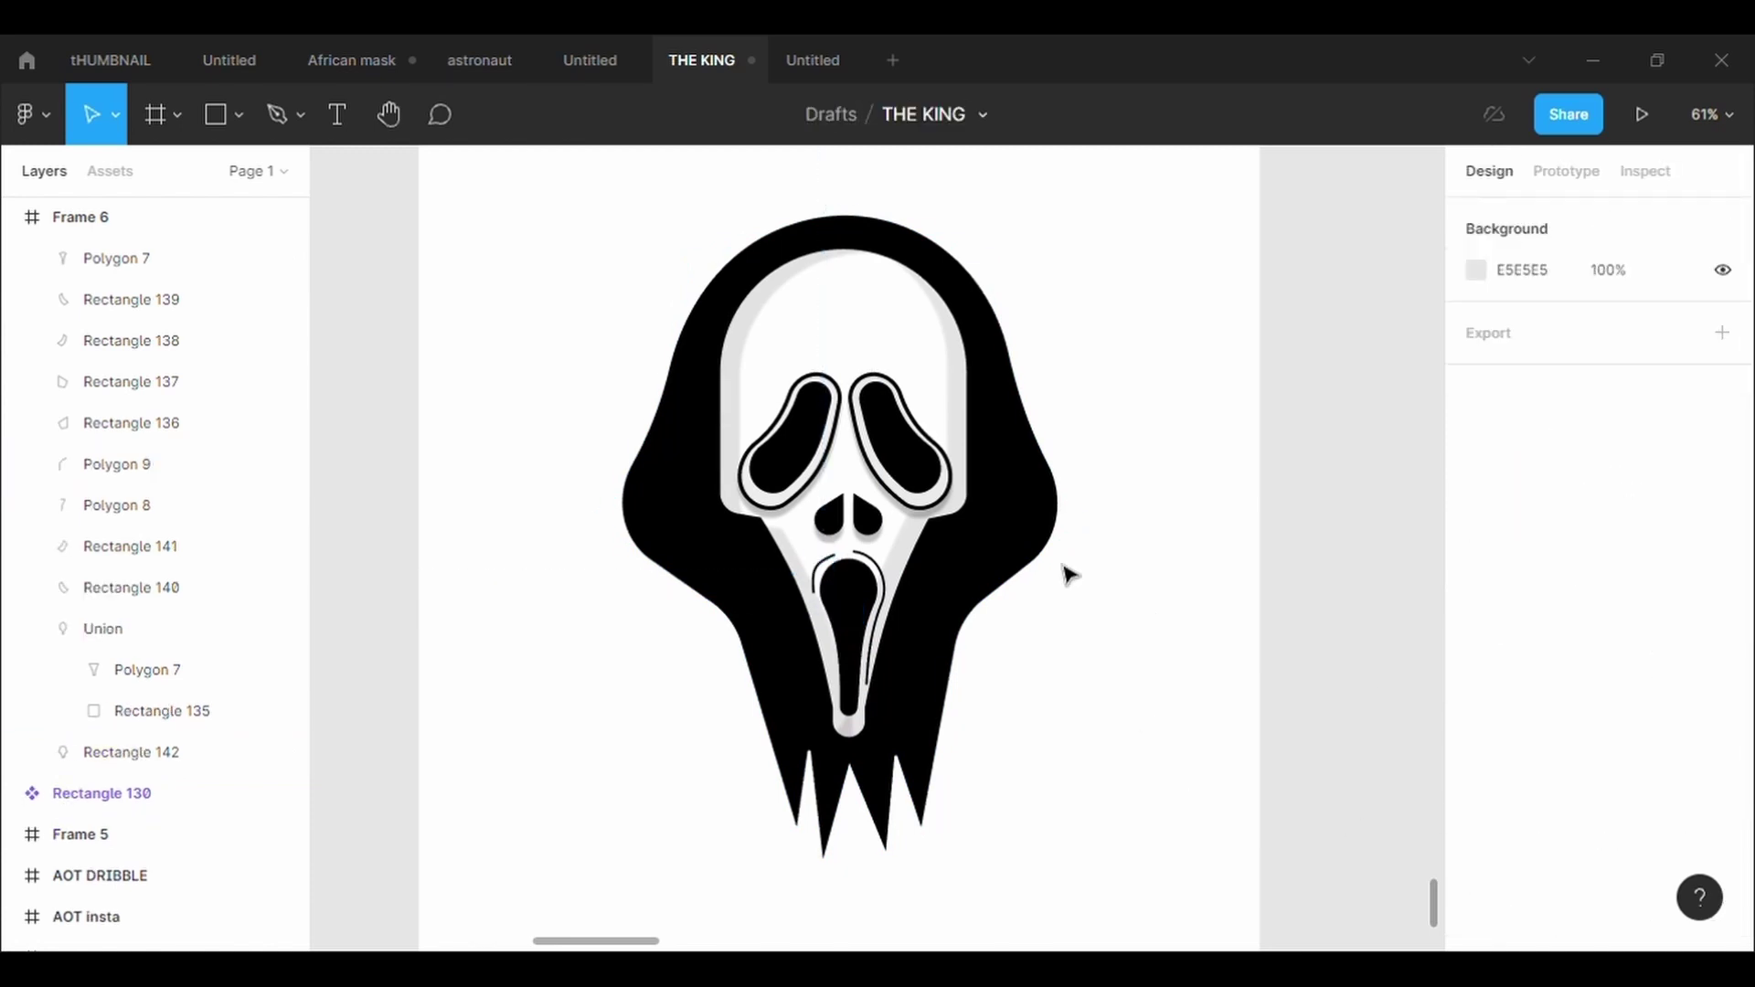
Draw a three-point Pen line on the hood to the right of the mouth
click(291, 132)
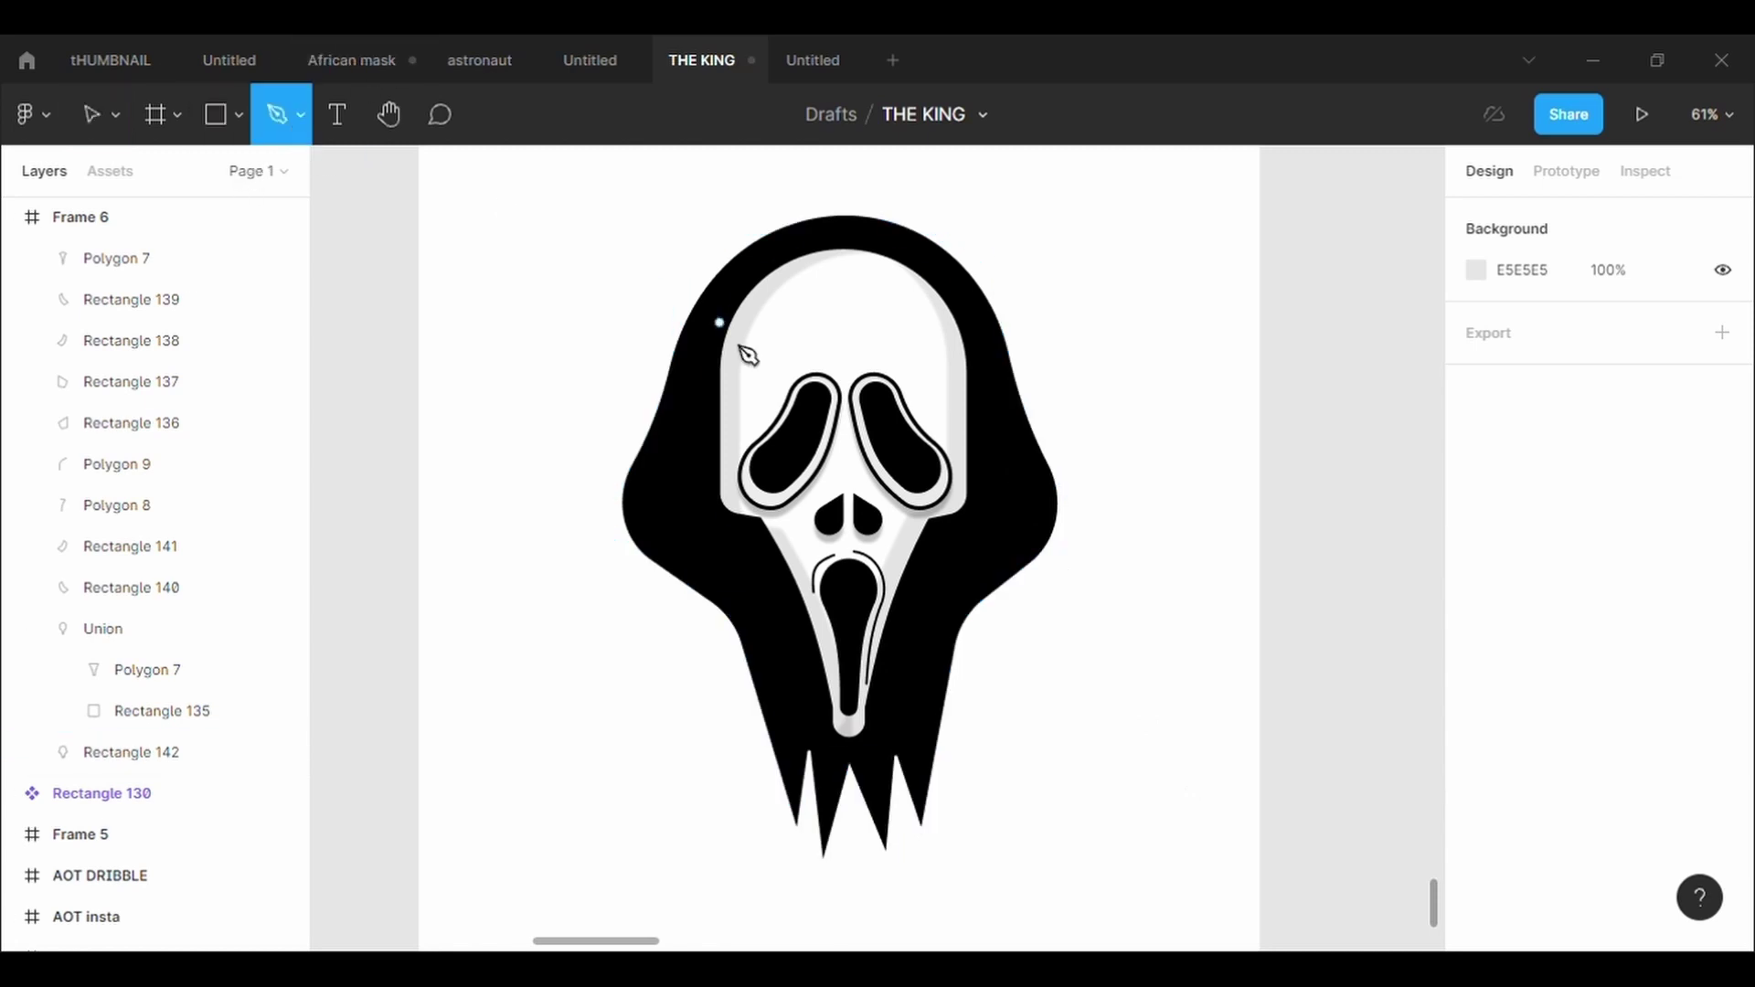
scroll(1002, 384, up, 5)
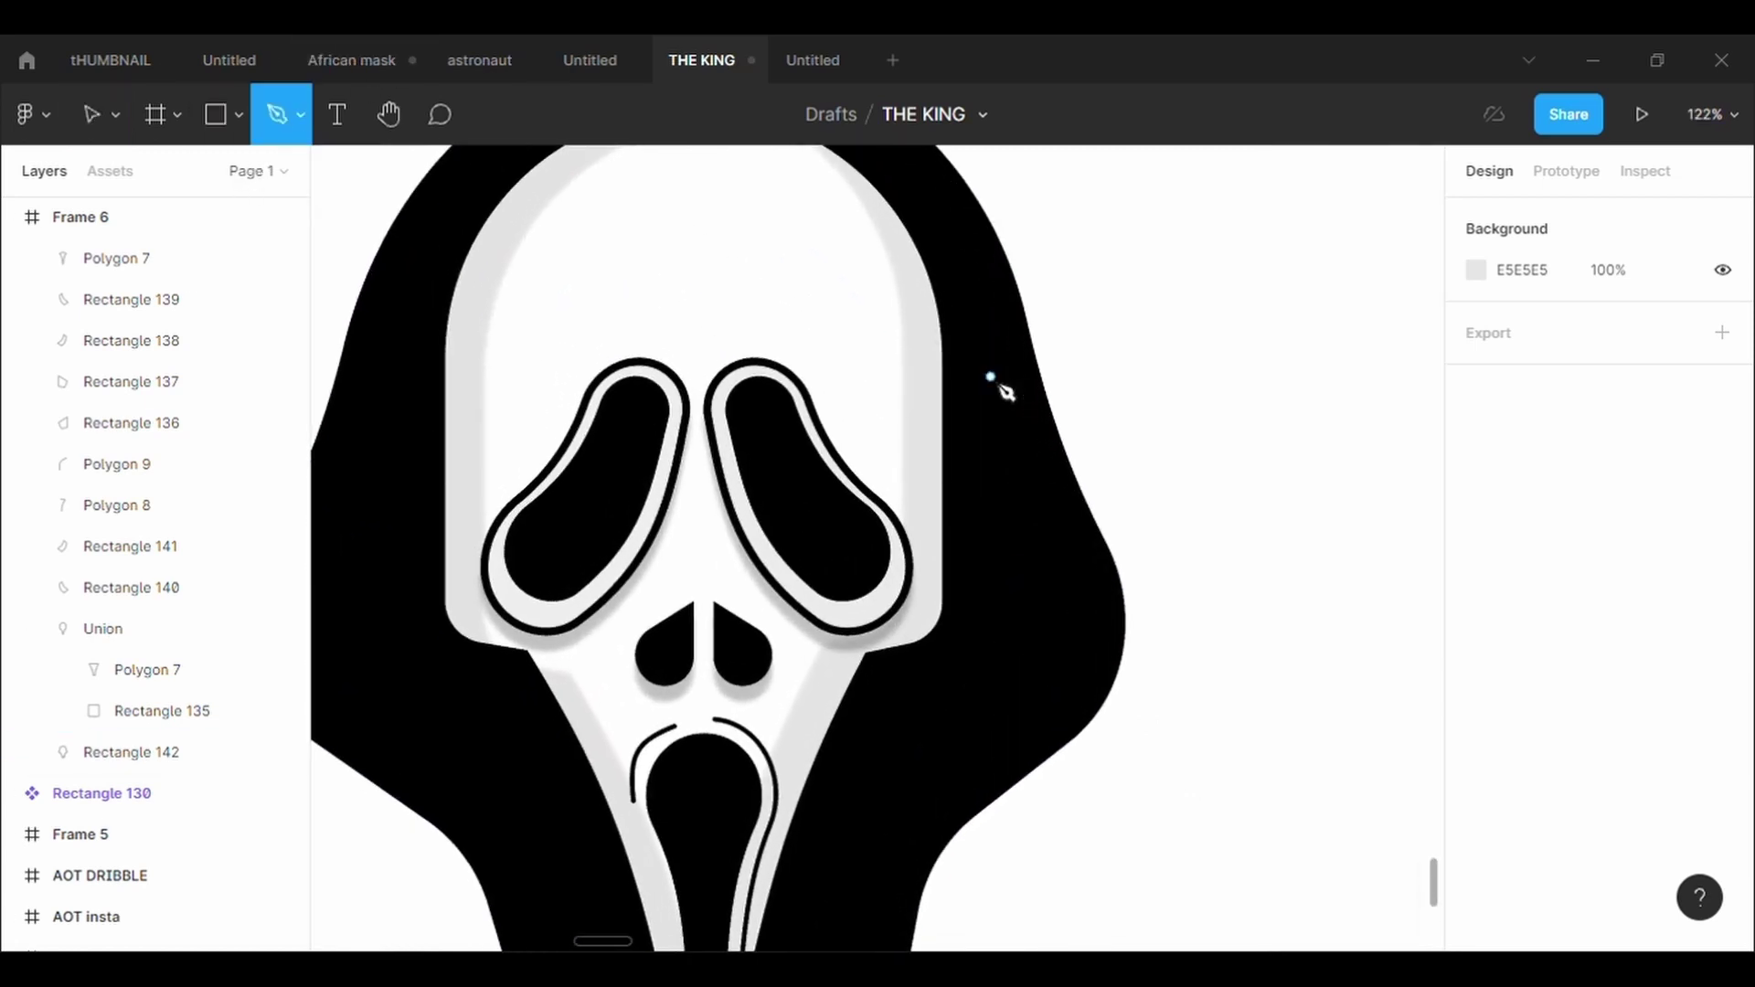
scroll(1015, 429, down, 3)
click(1039, 540)
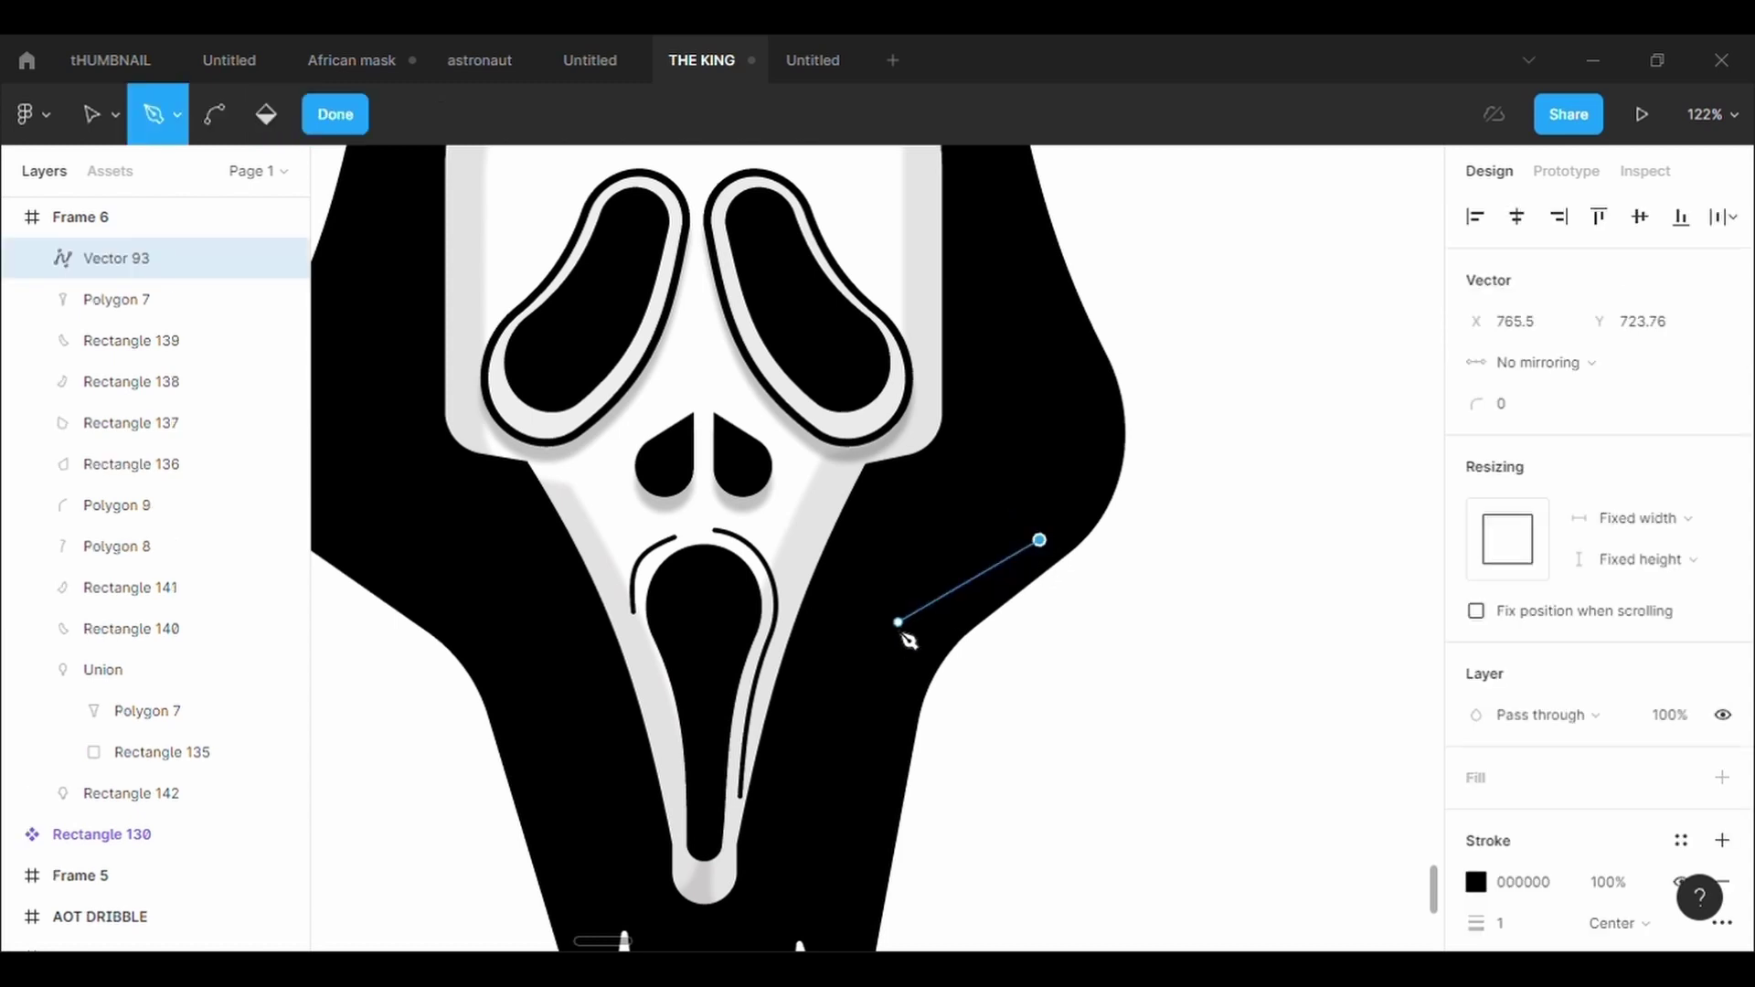
click(887, 624)
click(843, 846)
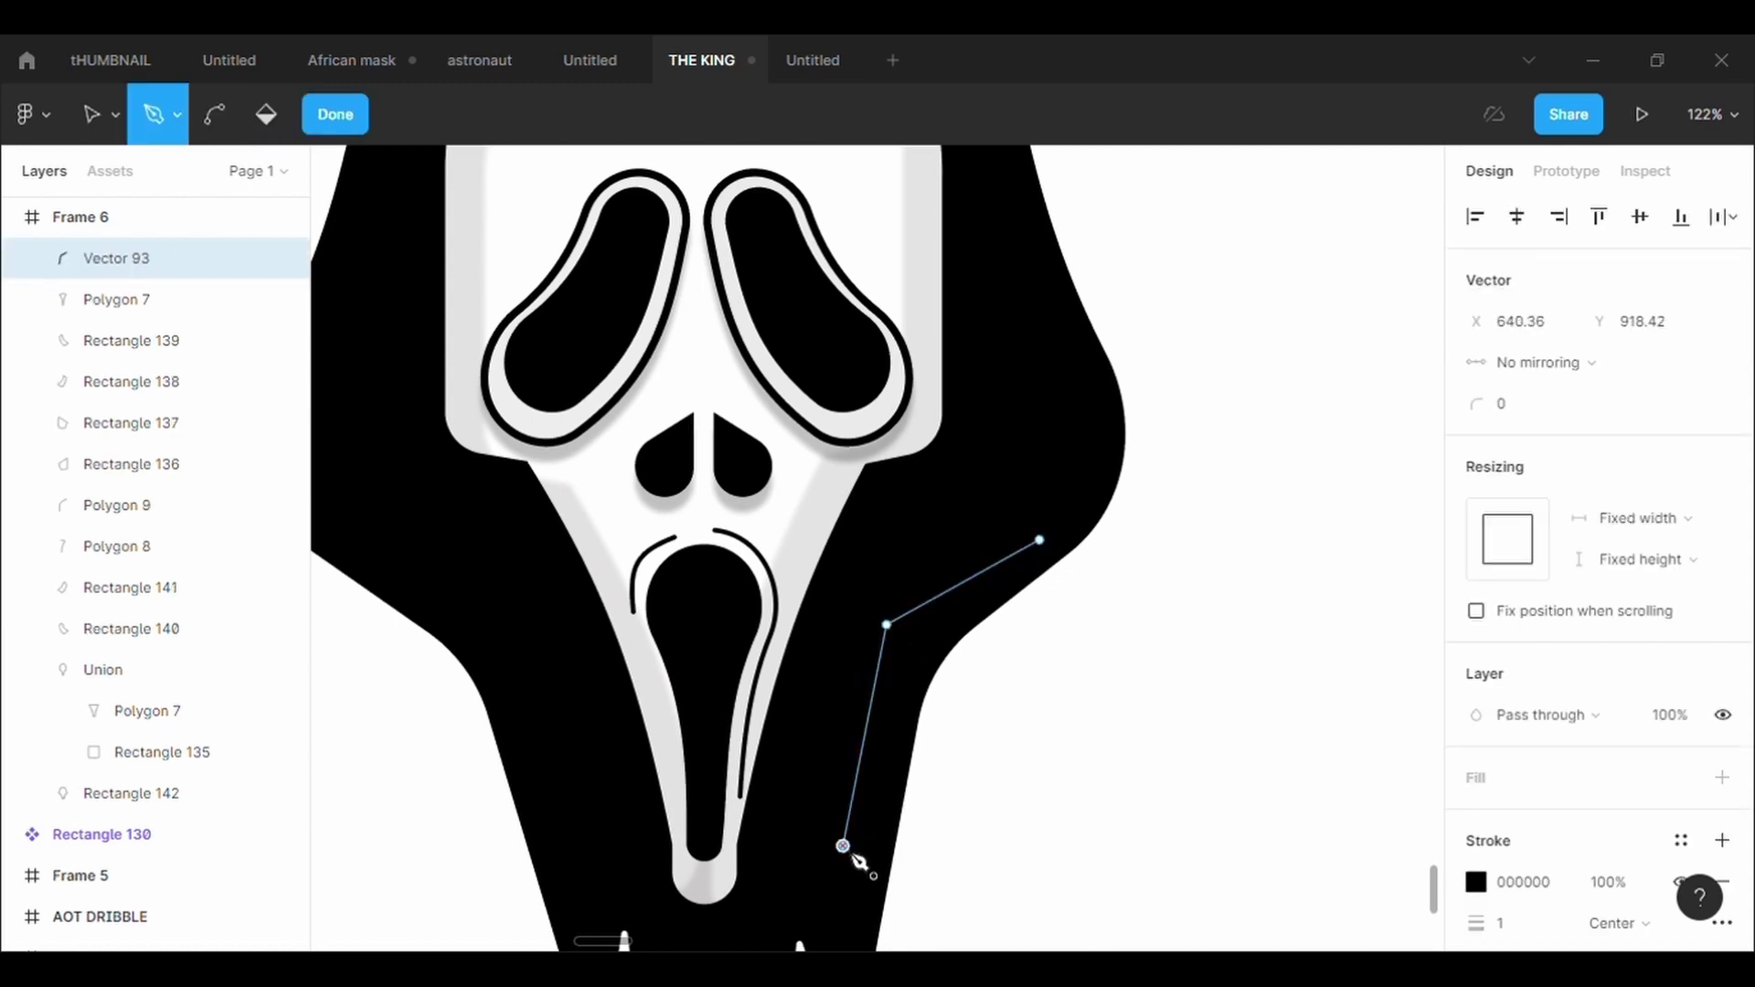
Give the new line a 4 px white (FFFFFF) stroke
click(1556, 930)
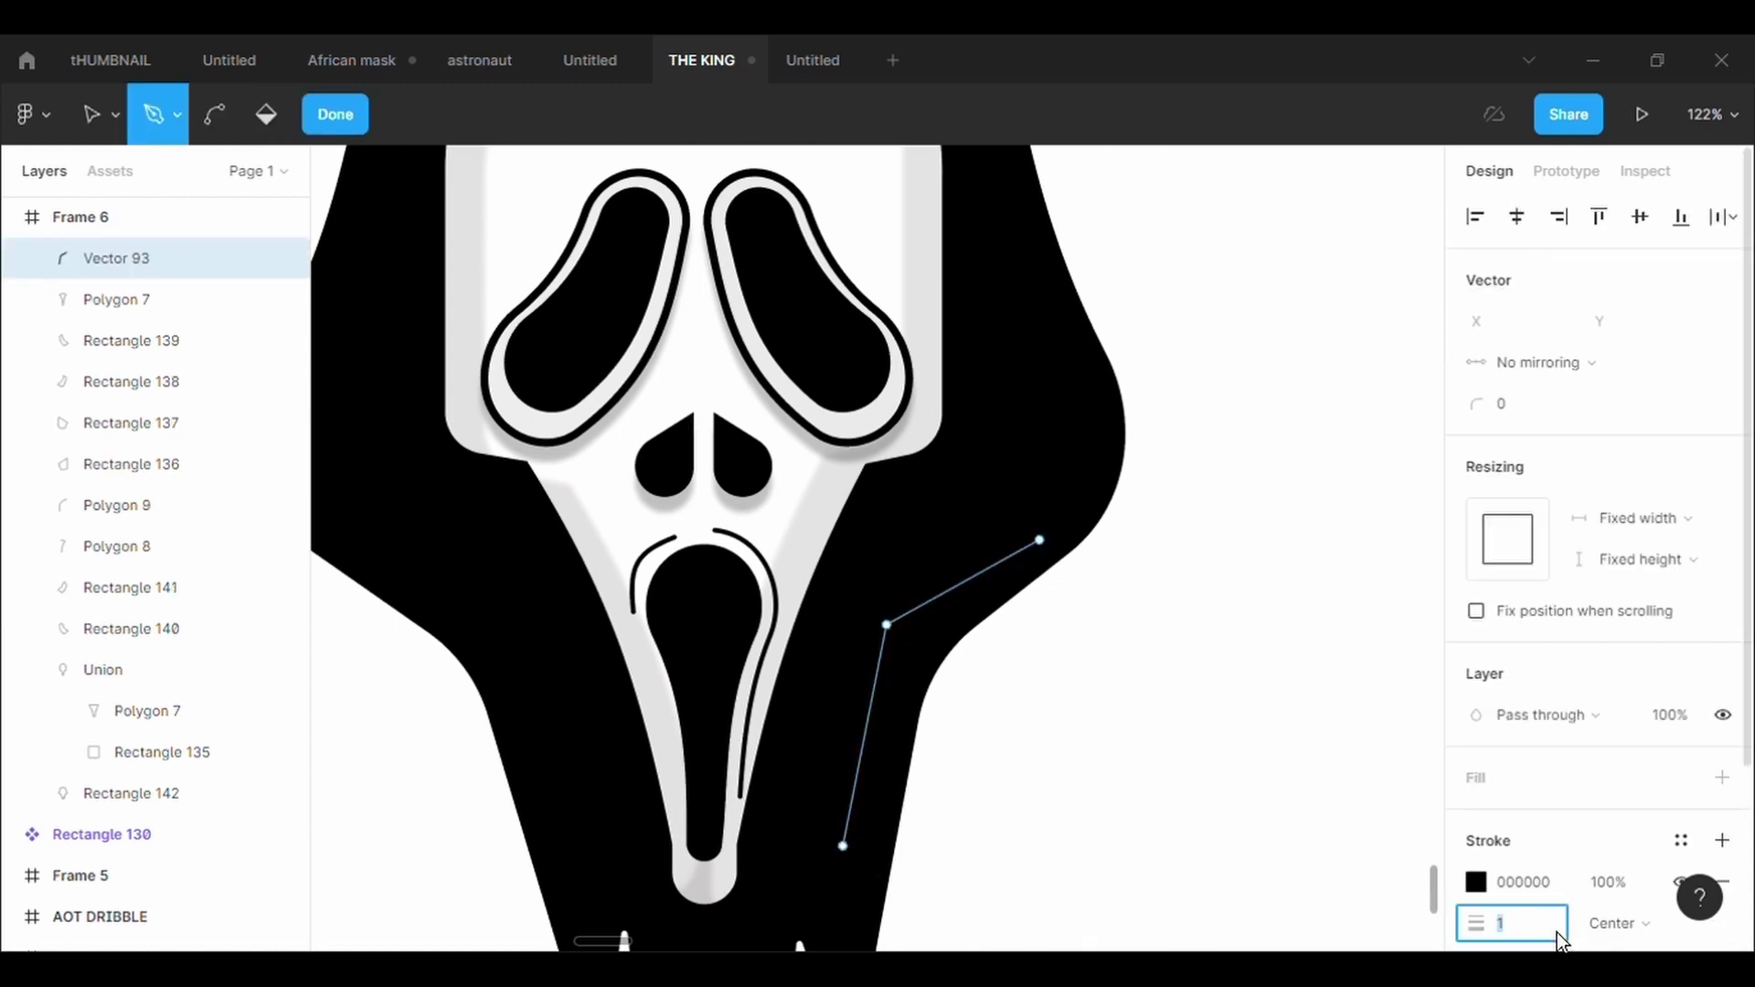
text(4)
key(Return)
click(1502, 793)
click(1475, 923)
click(1166, 389)
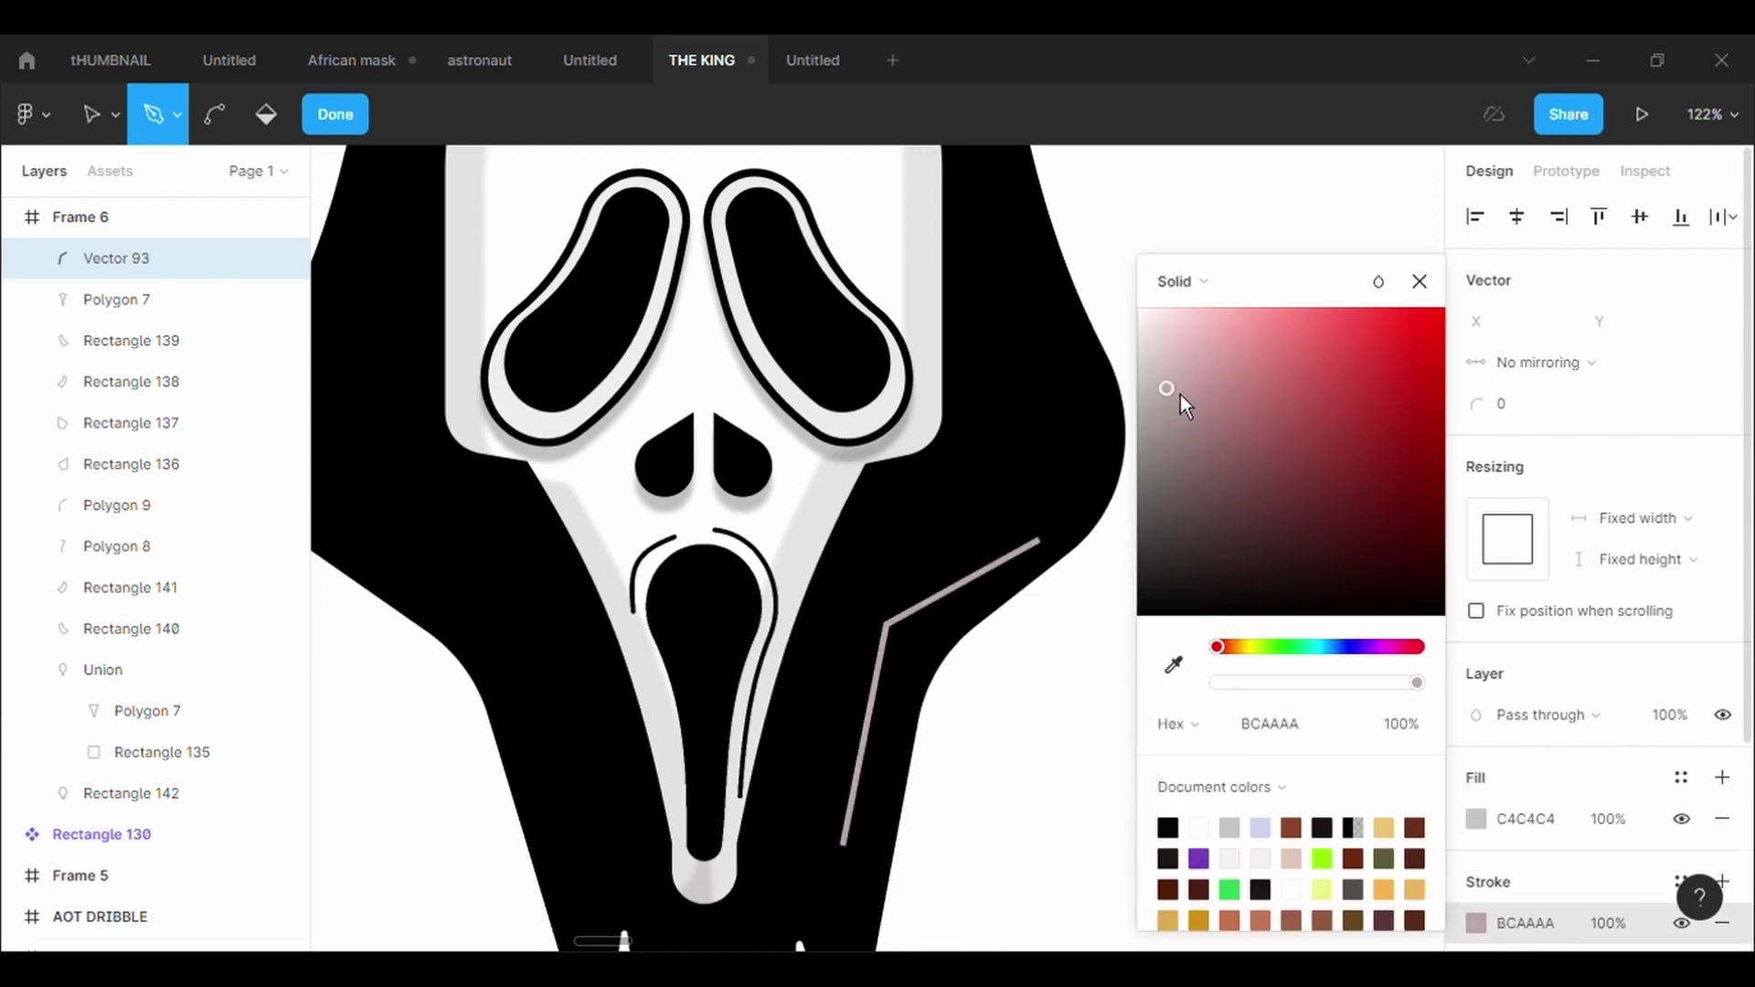
drag(1180, 395, 1170, 313)
drag(1167, 406, 1138, 316)
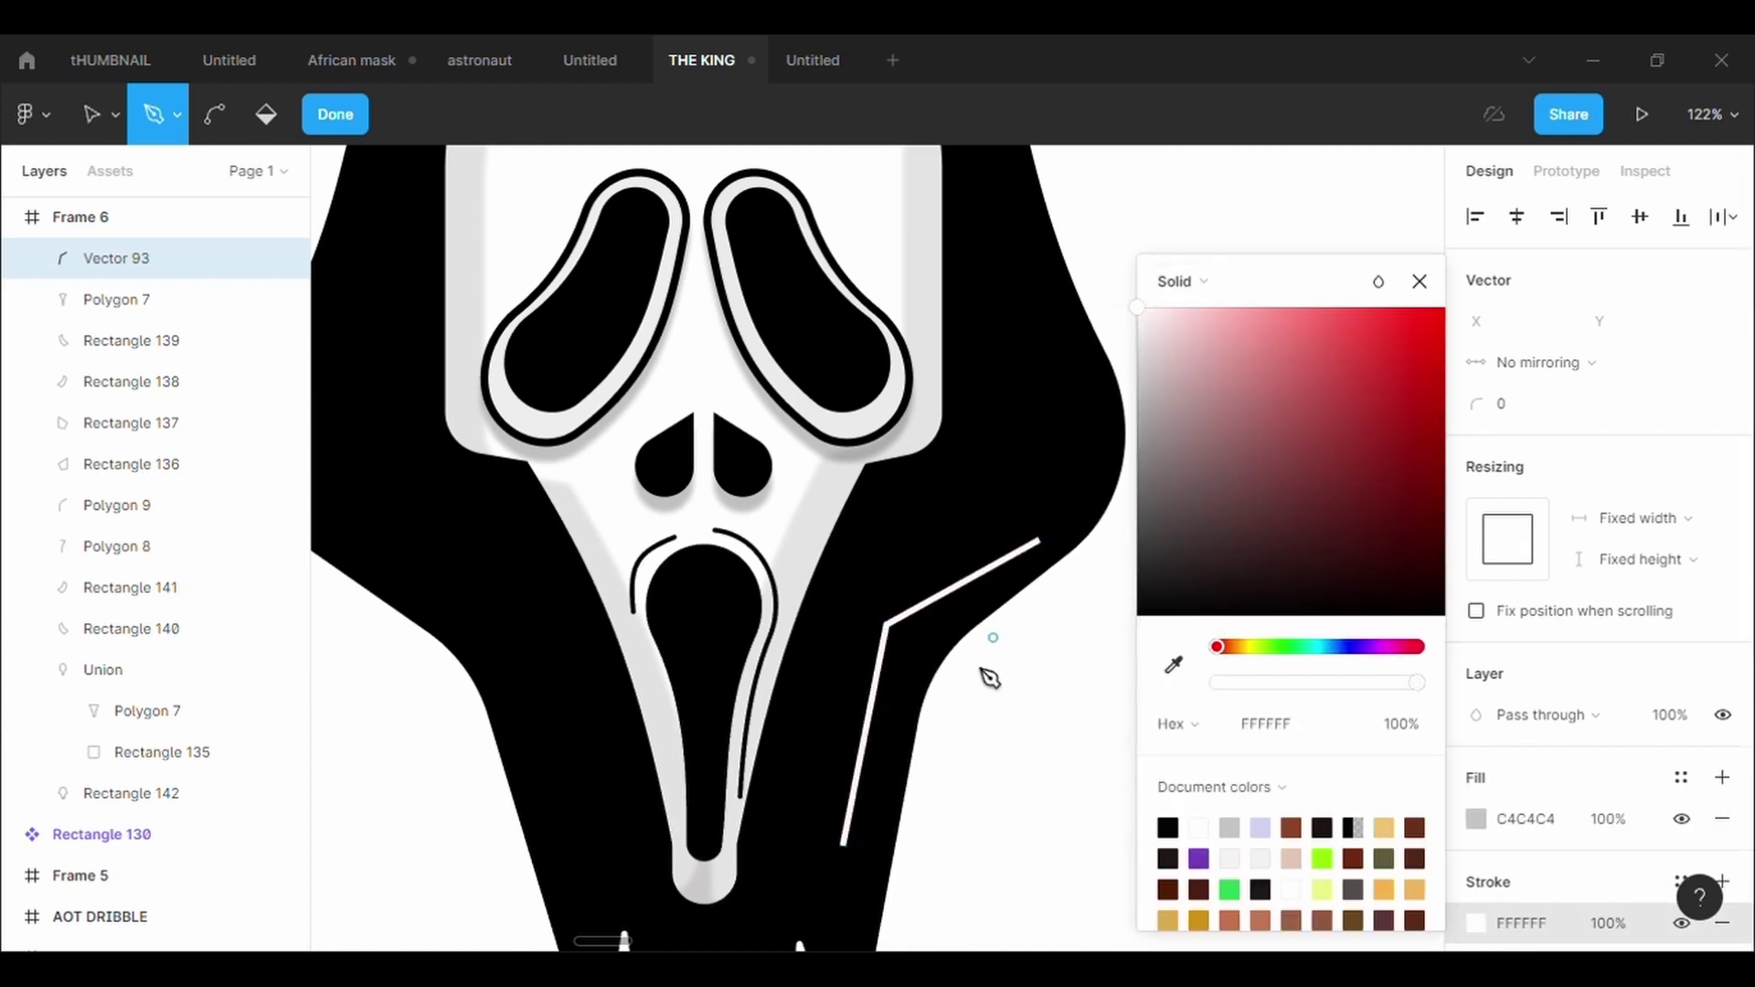
click(1083, 673)
key(Escape)
key(Escape)
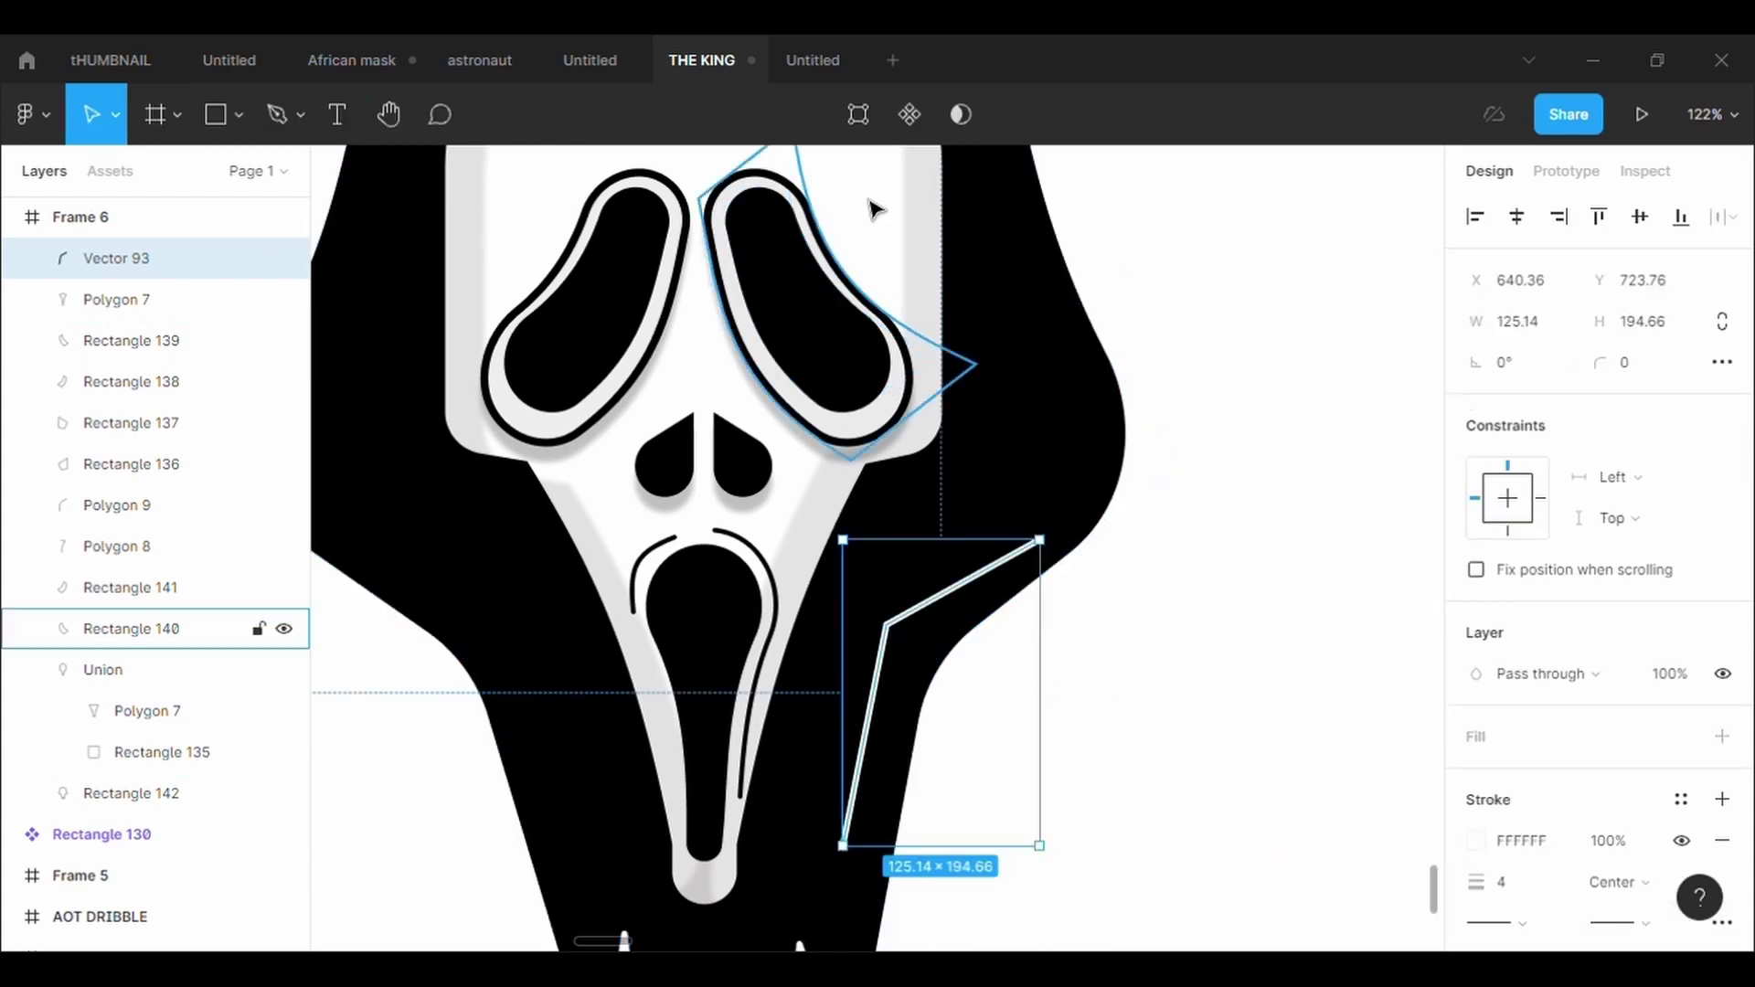
Round the highlight line's corner point to radius 500 and drag its points into a curve
double_click(925, 599)
click(888, 625)
click(1559, 411)
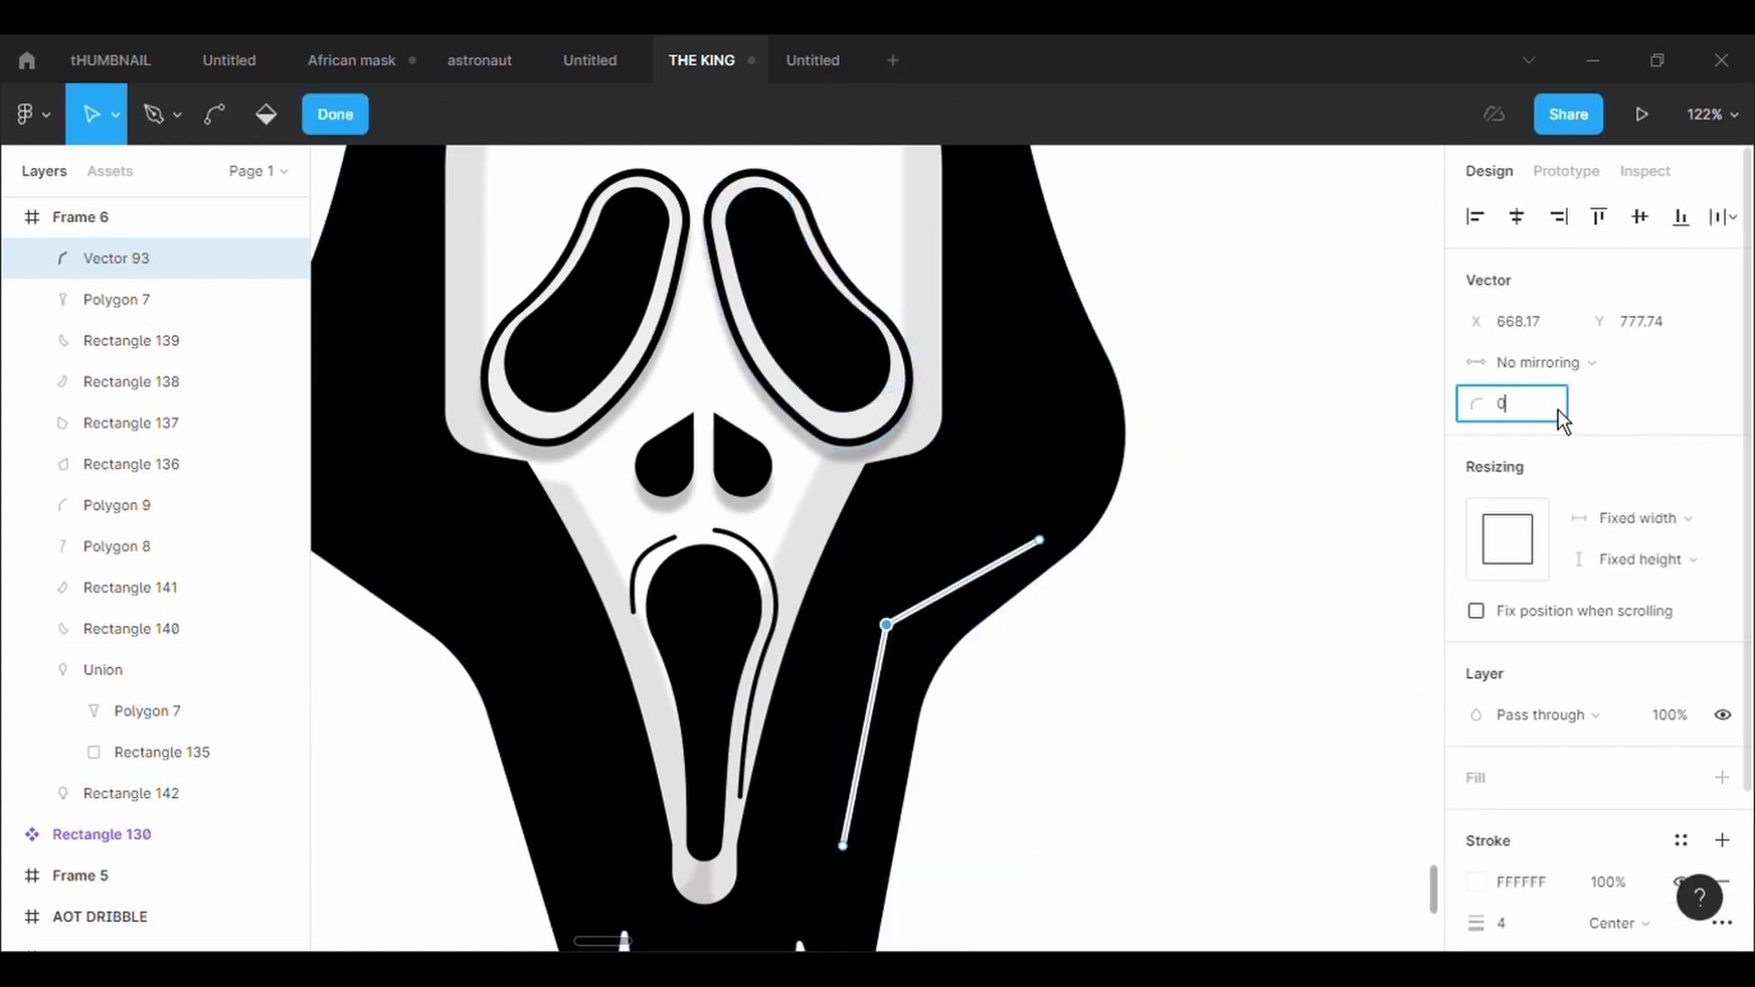
text(500)
key(Return)
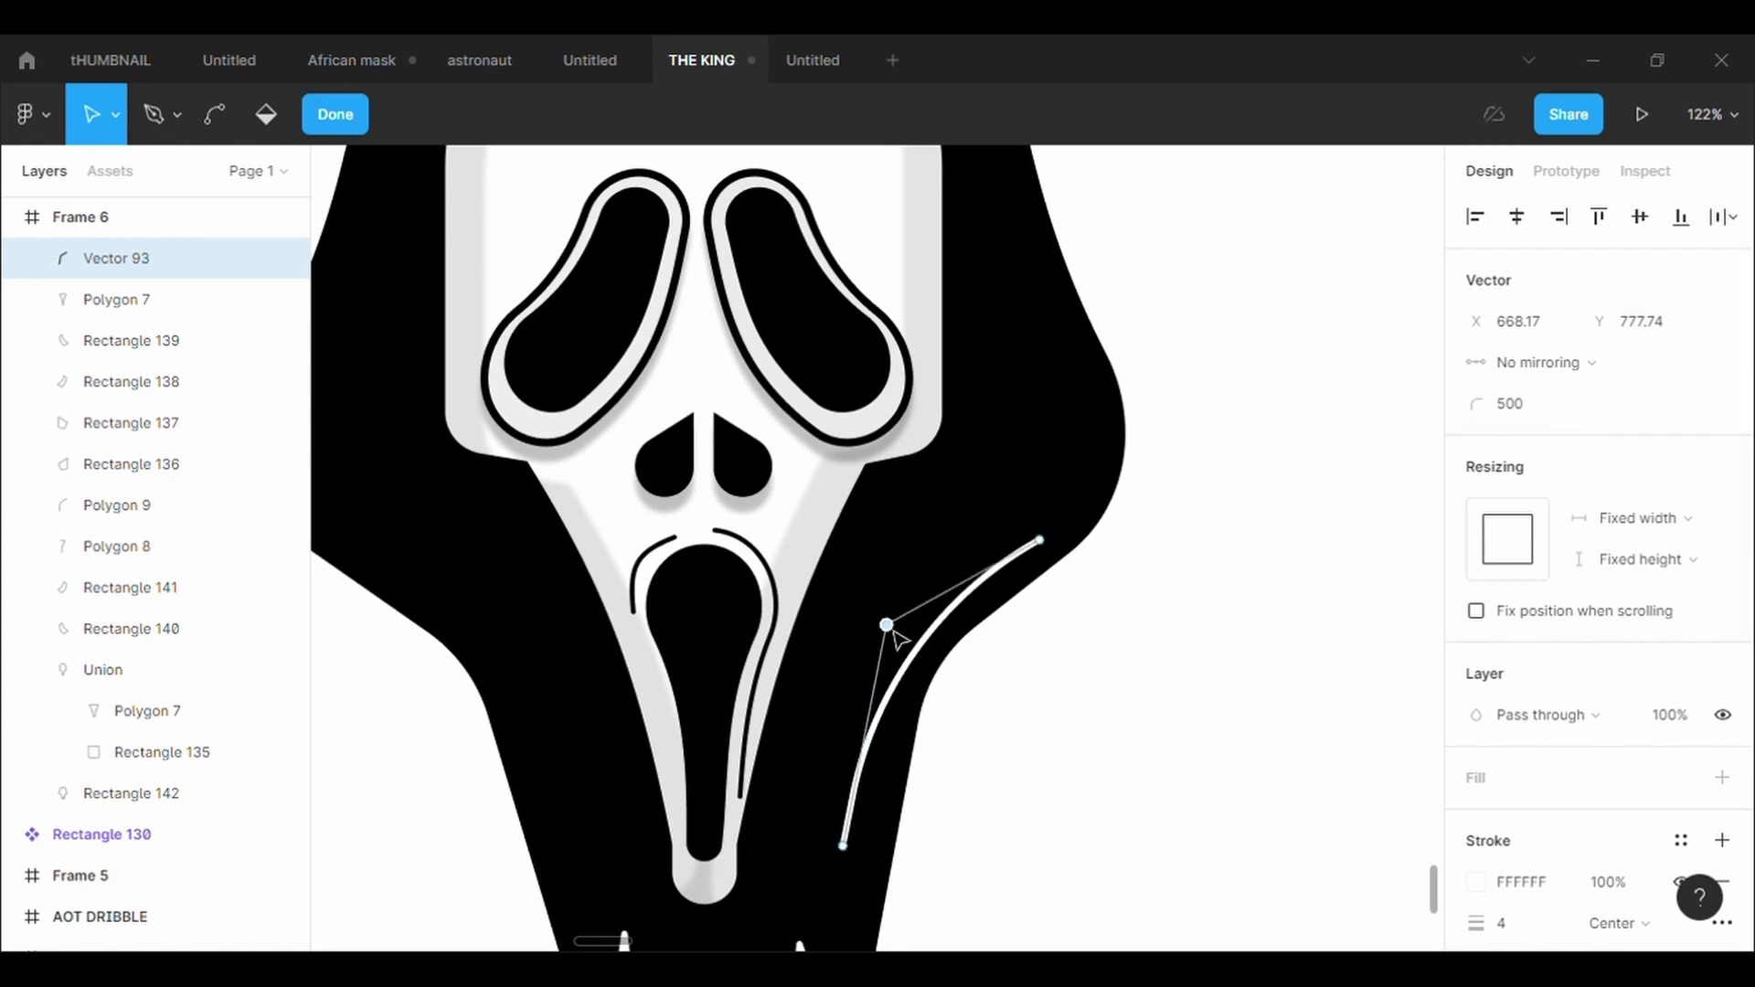
drag(887, 625, 867, 606)
mouse_move(843, 845)
mouse_down()
mouse_move(868, 852)
mouse_move(847, 856)
mouse_up()
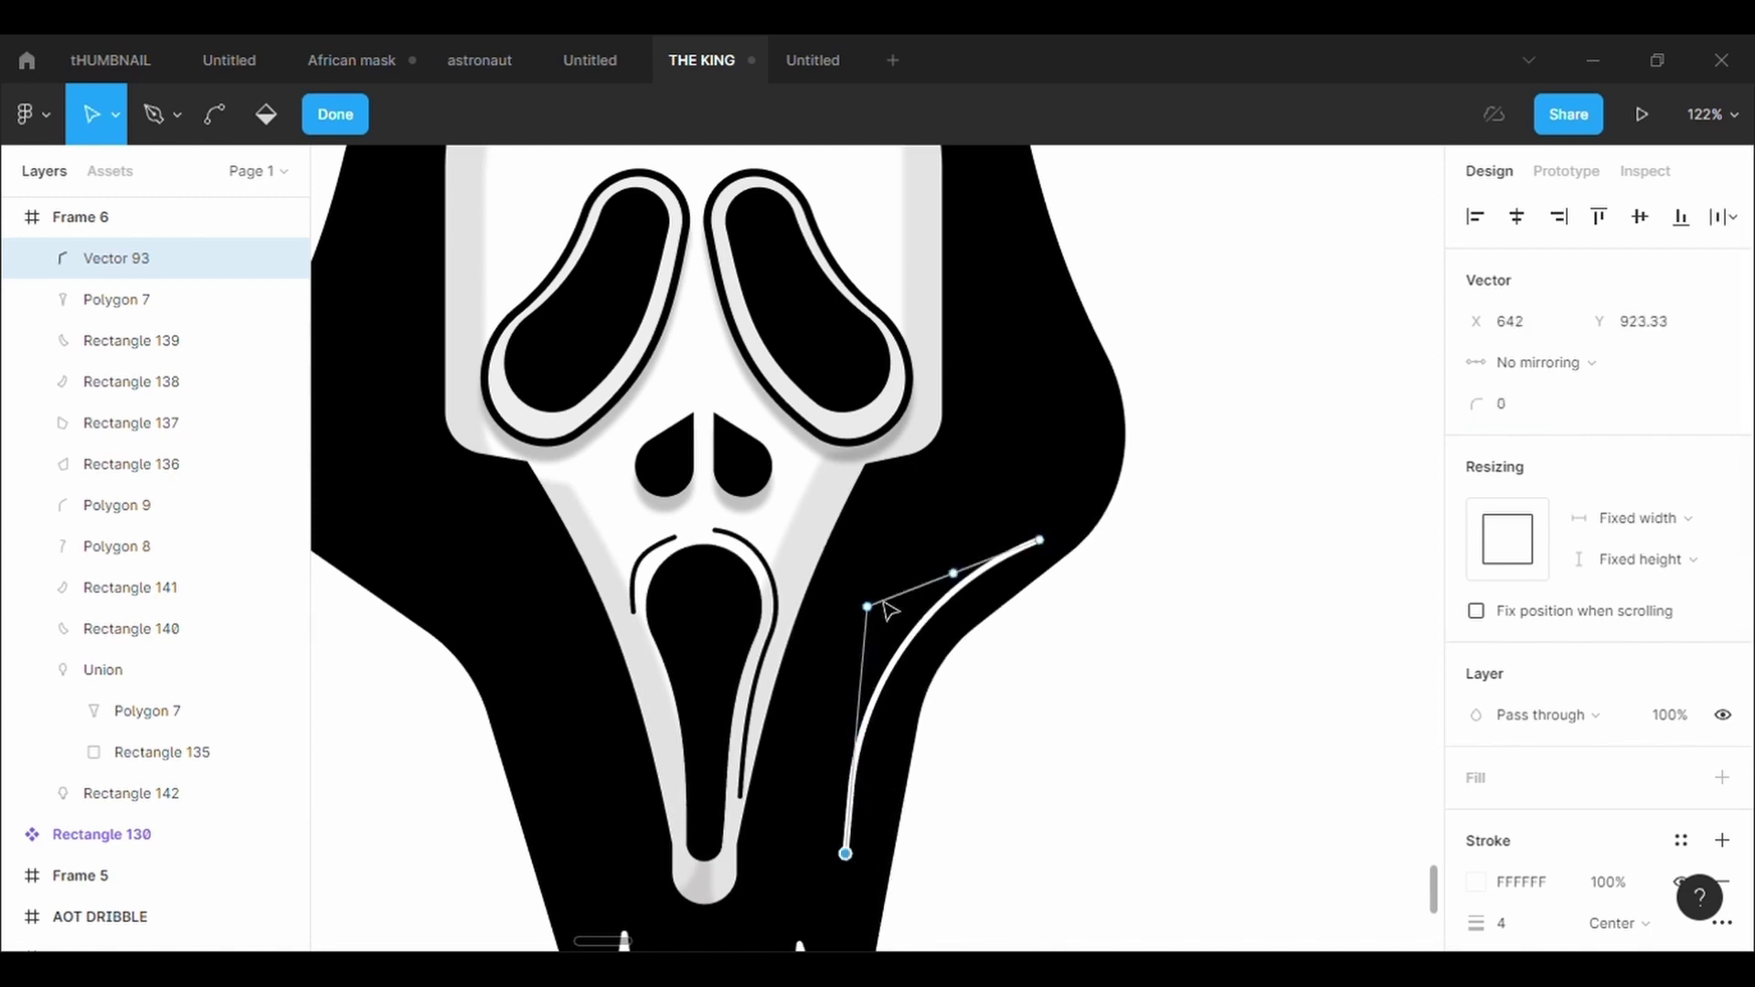
drag(869, 609, 900, 594)
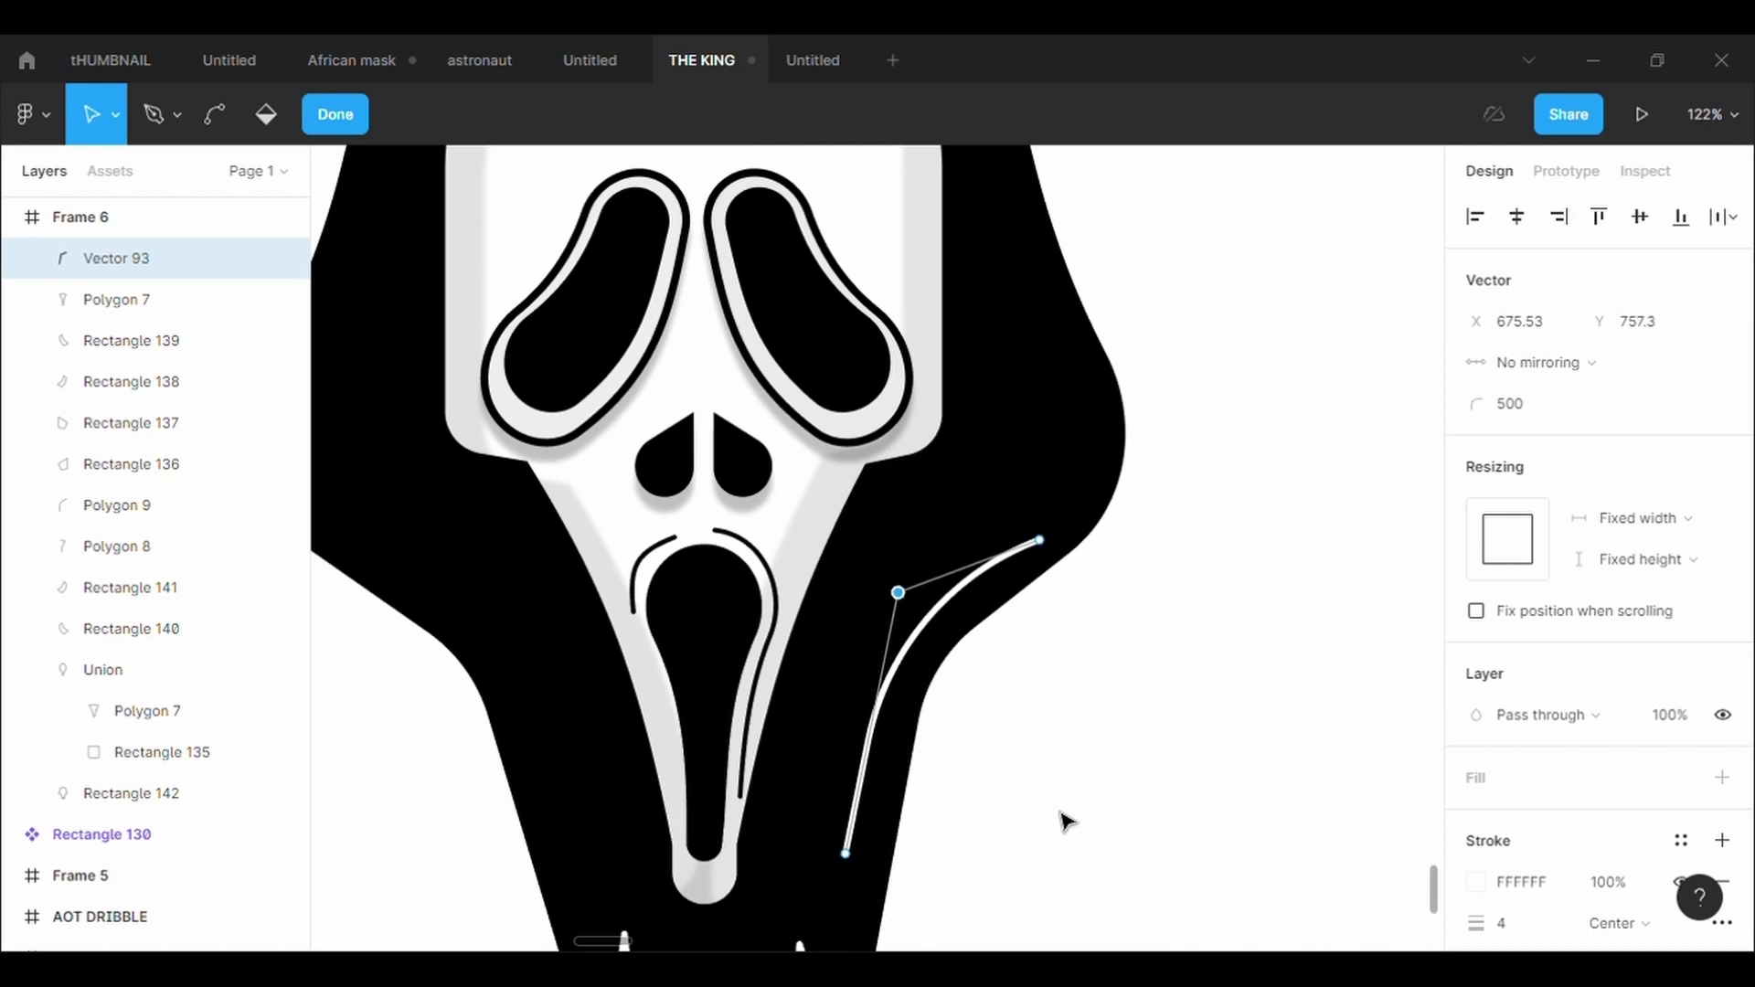
Check the stroke end-cap options and zoom out to view the whole mask
scroll(1621, 759, down, 2)
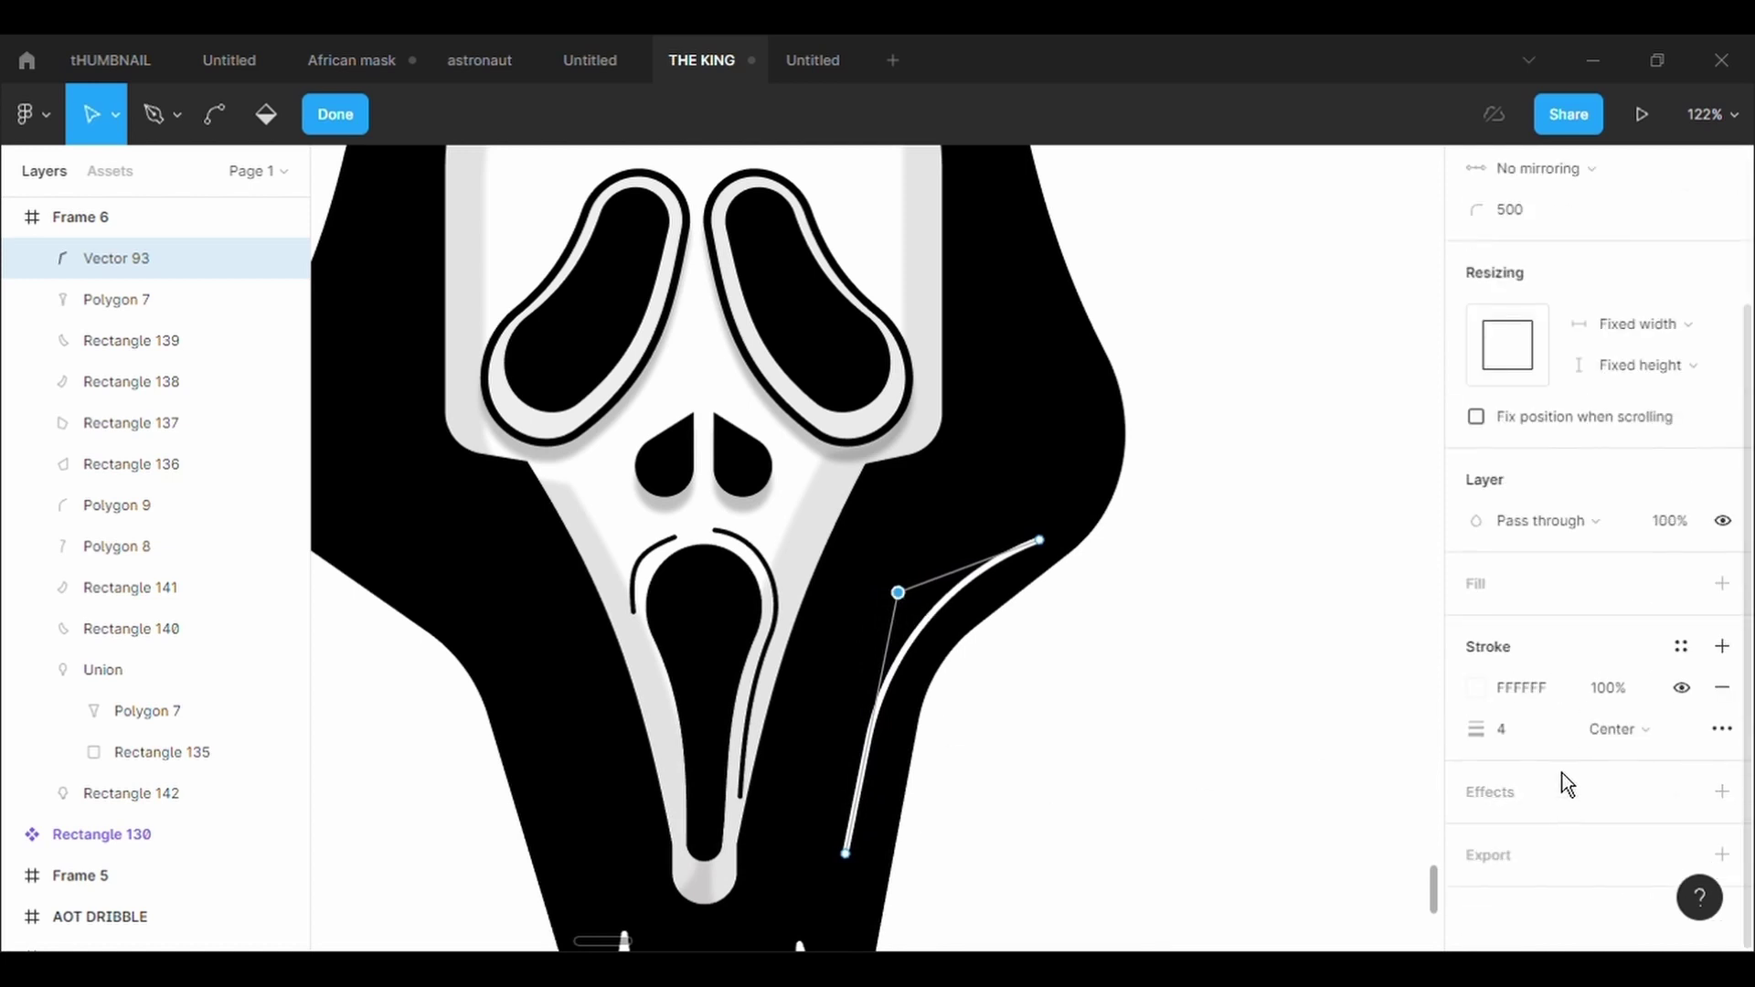
key(Escape)
click(1499, 770)
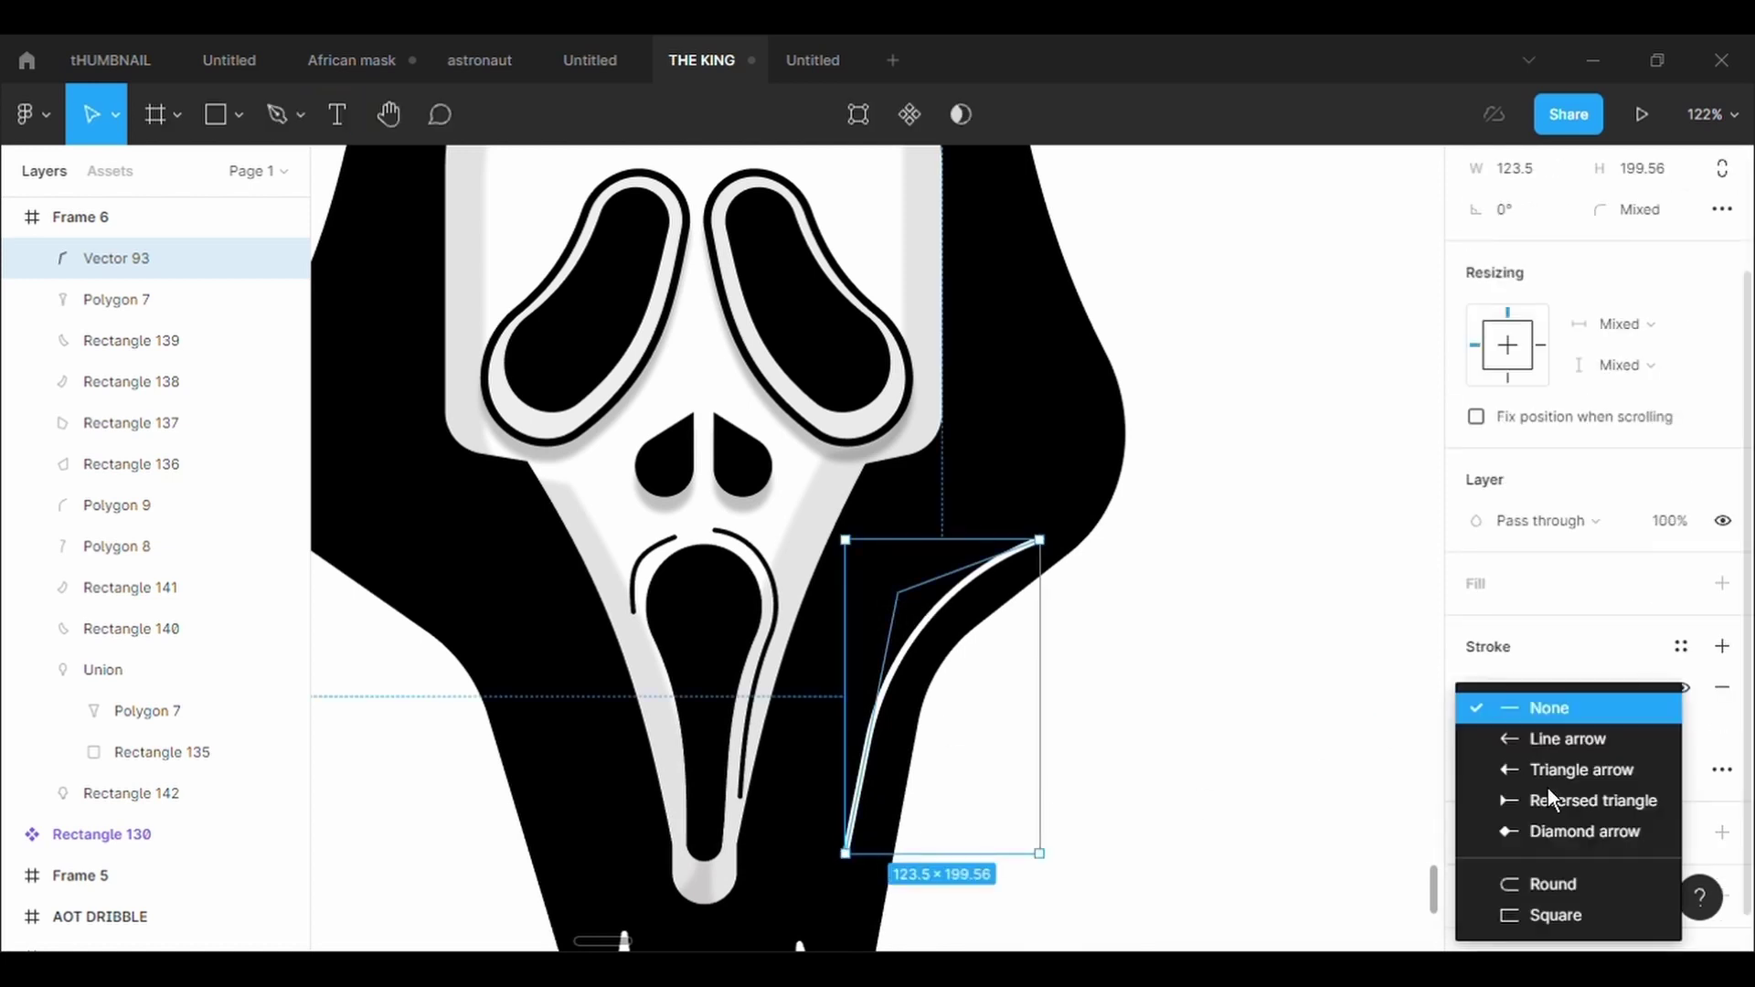
click(1551, 884)
click(1342, 789)
key(shift+1)
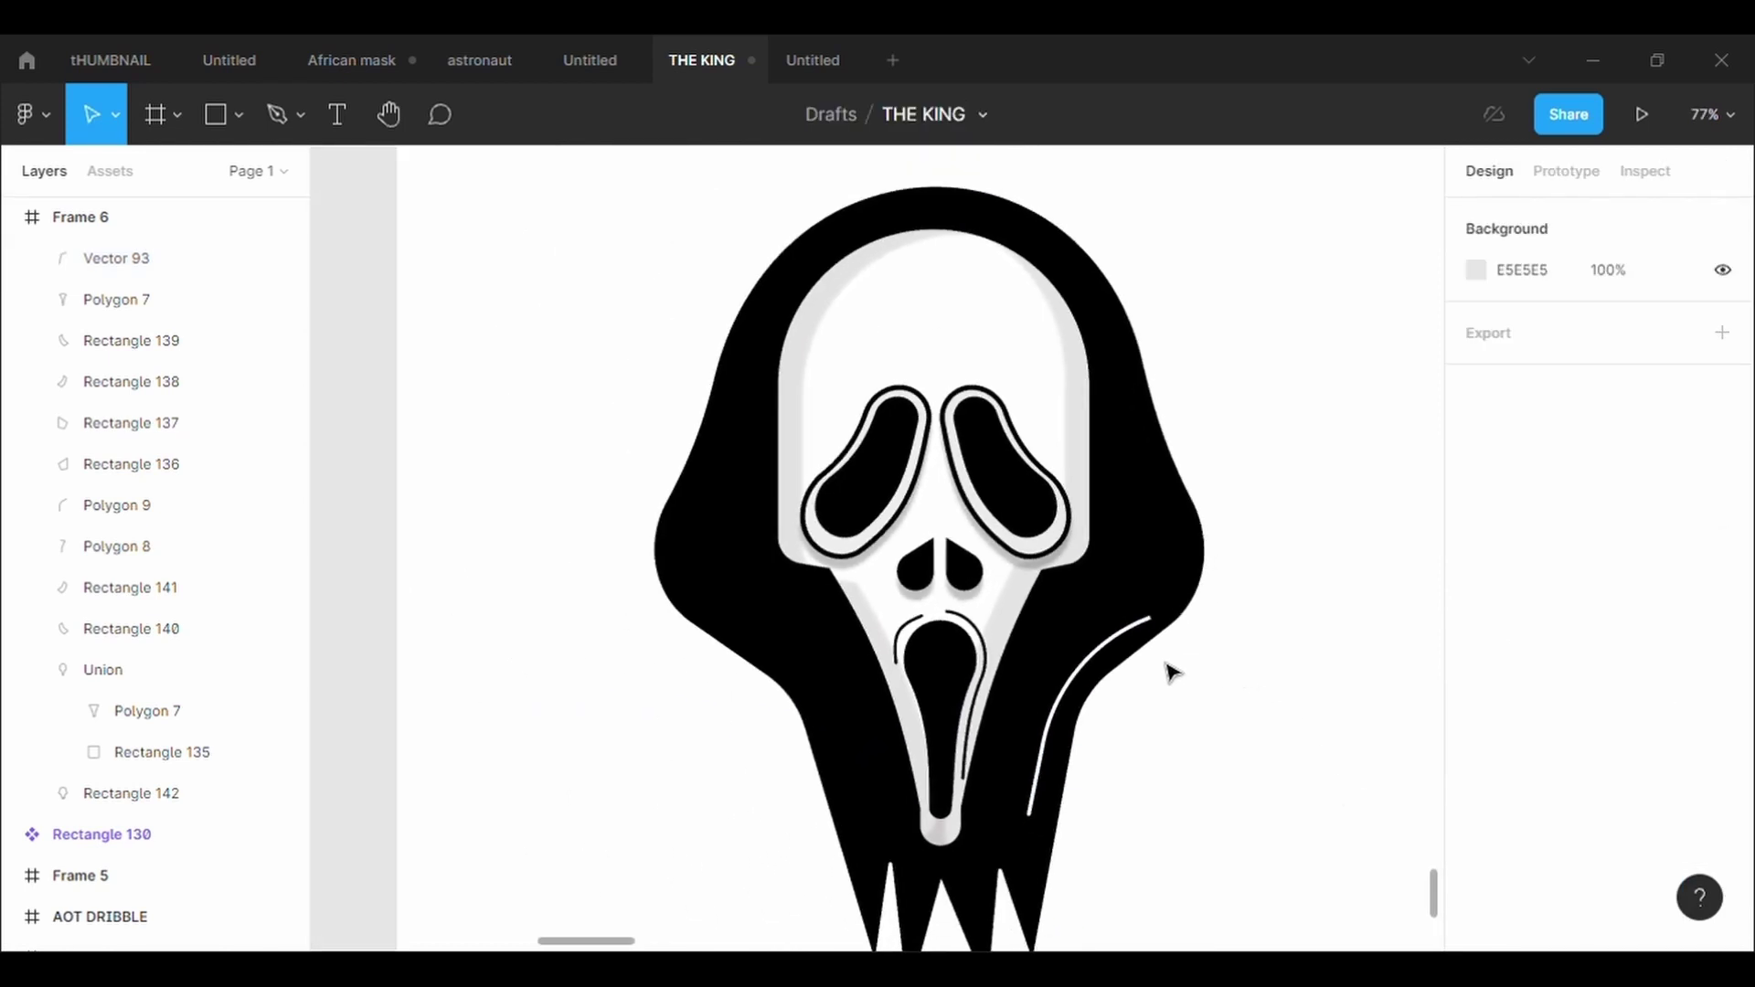
Pull the highlight curve's upper end slightly down and left
click(1155, 625)
key(Return)
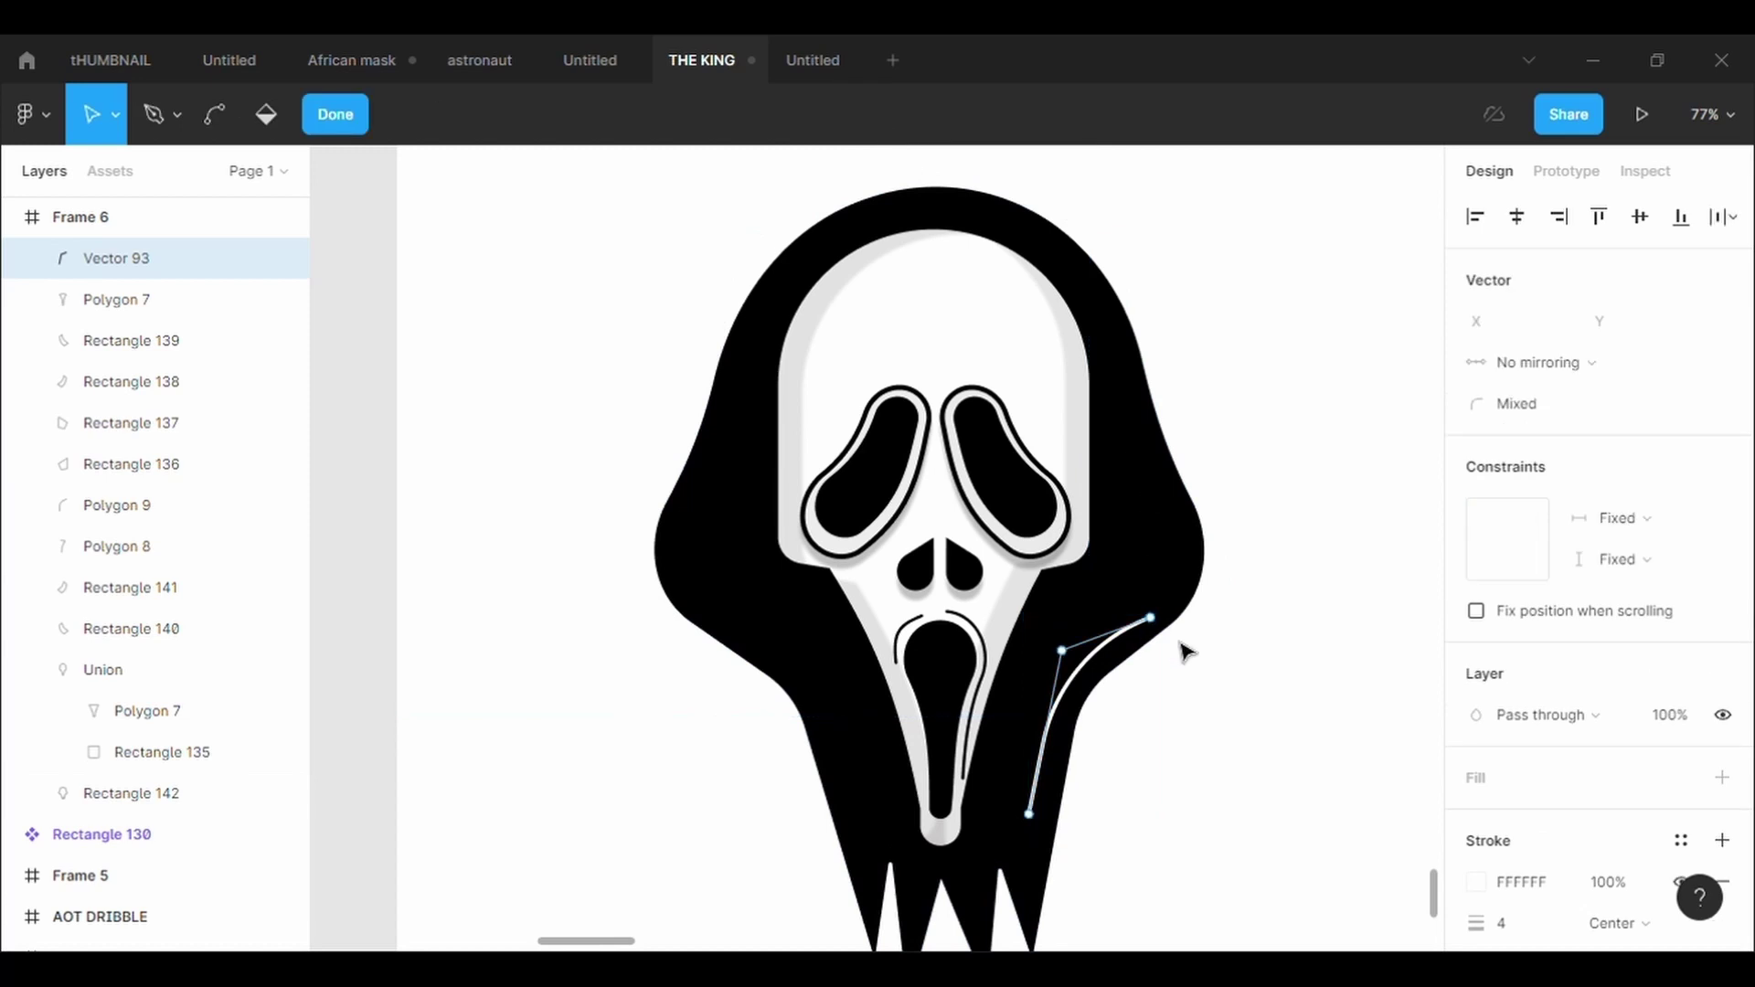
click(1154, 619)
key(Escape)
key(Return)
drag(1152, 618, 1129, 632)
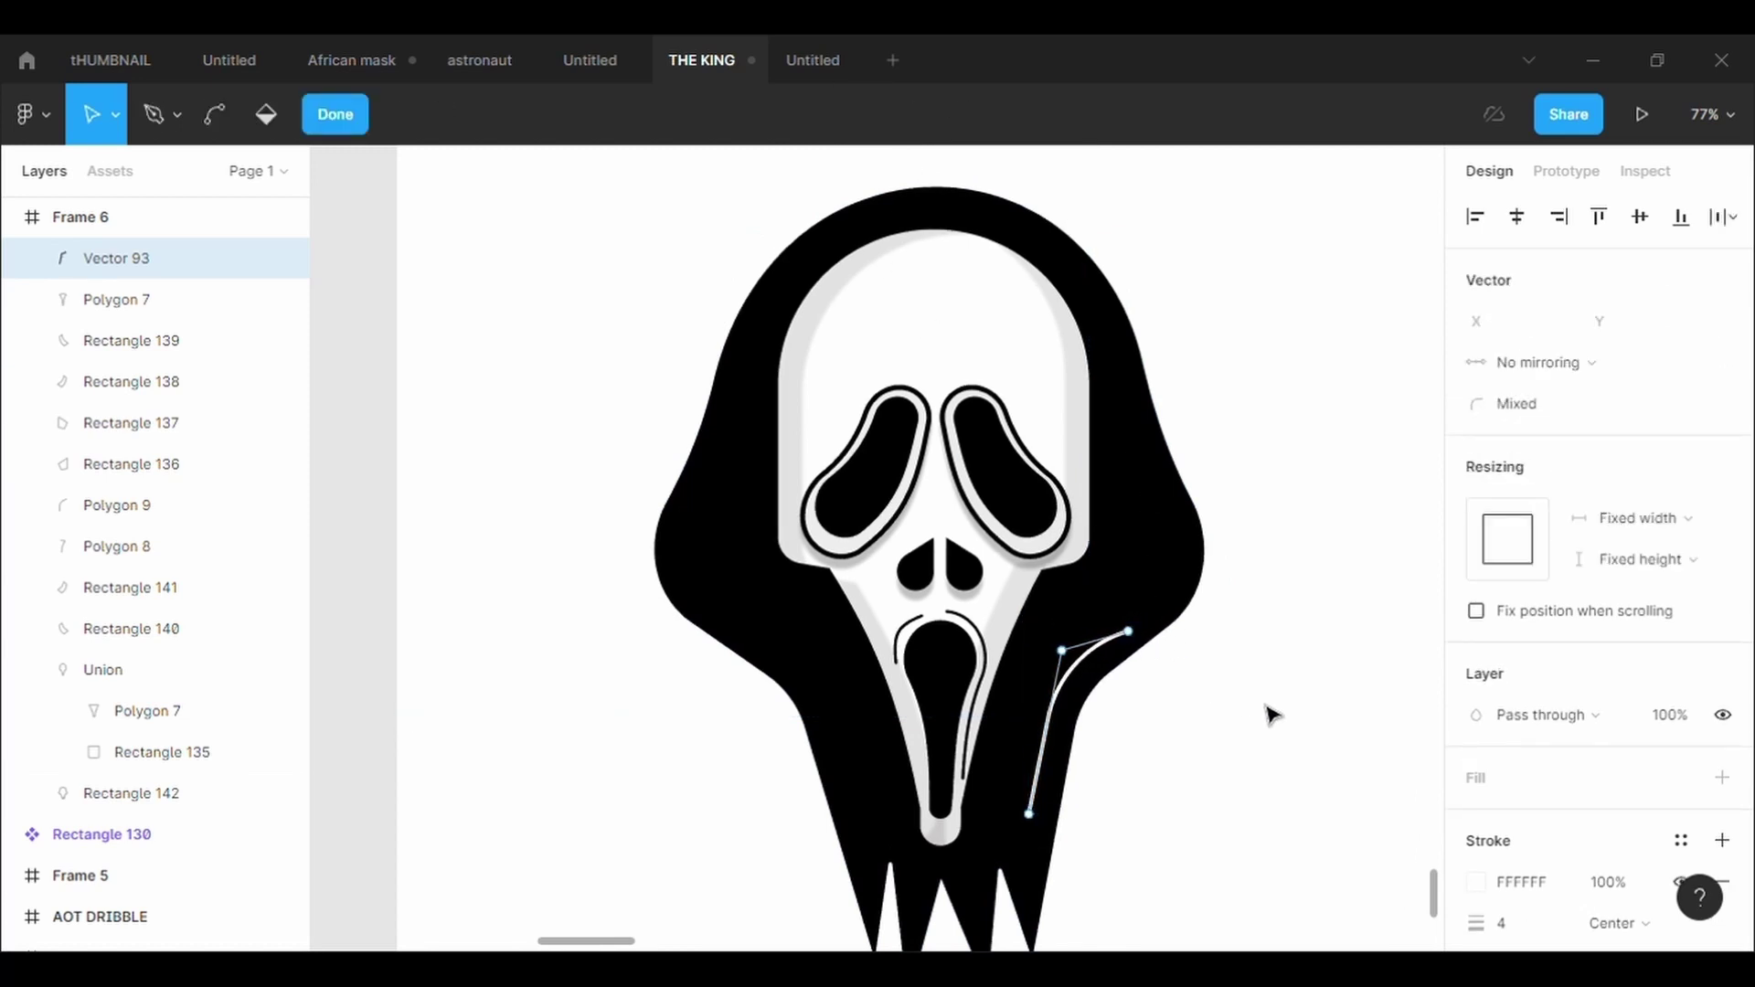
key(Escape)
key(Escape)
Nudge the highlight curve's bend point down and right
click(1081, 664)
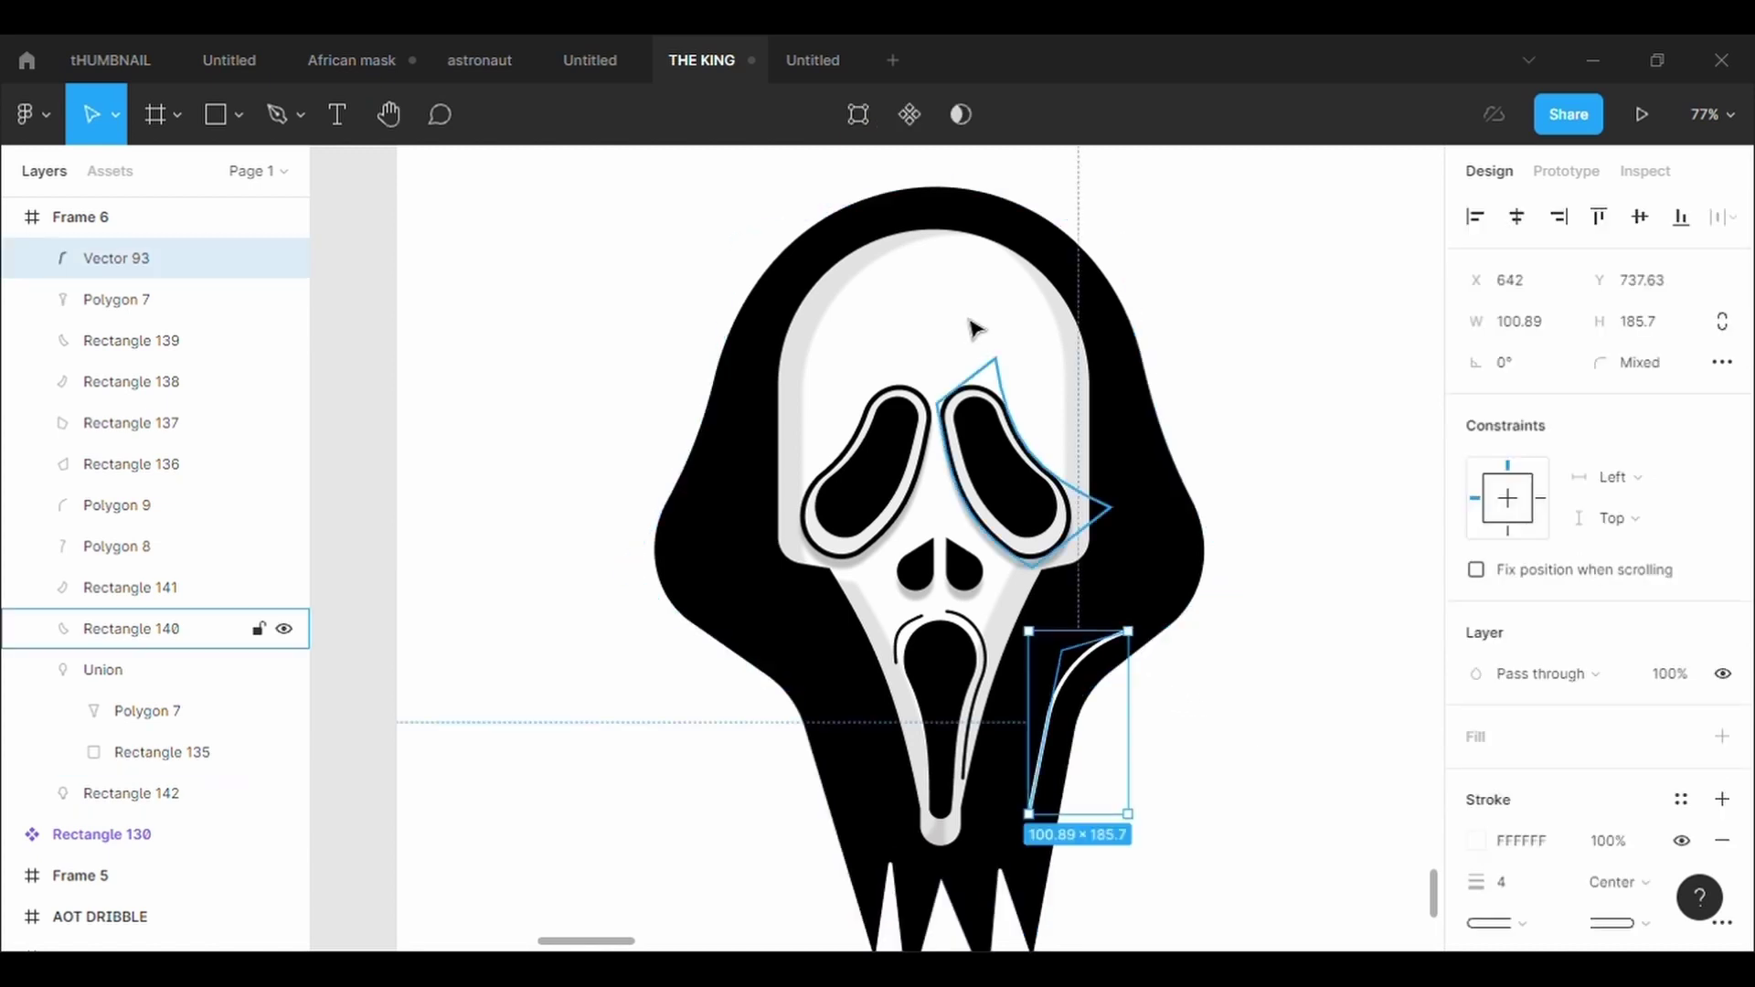
key(Return)
drag(1062, 651, 1070, 659)
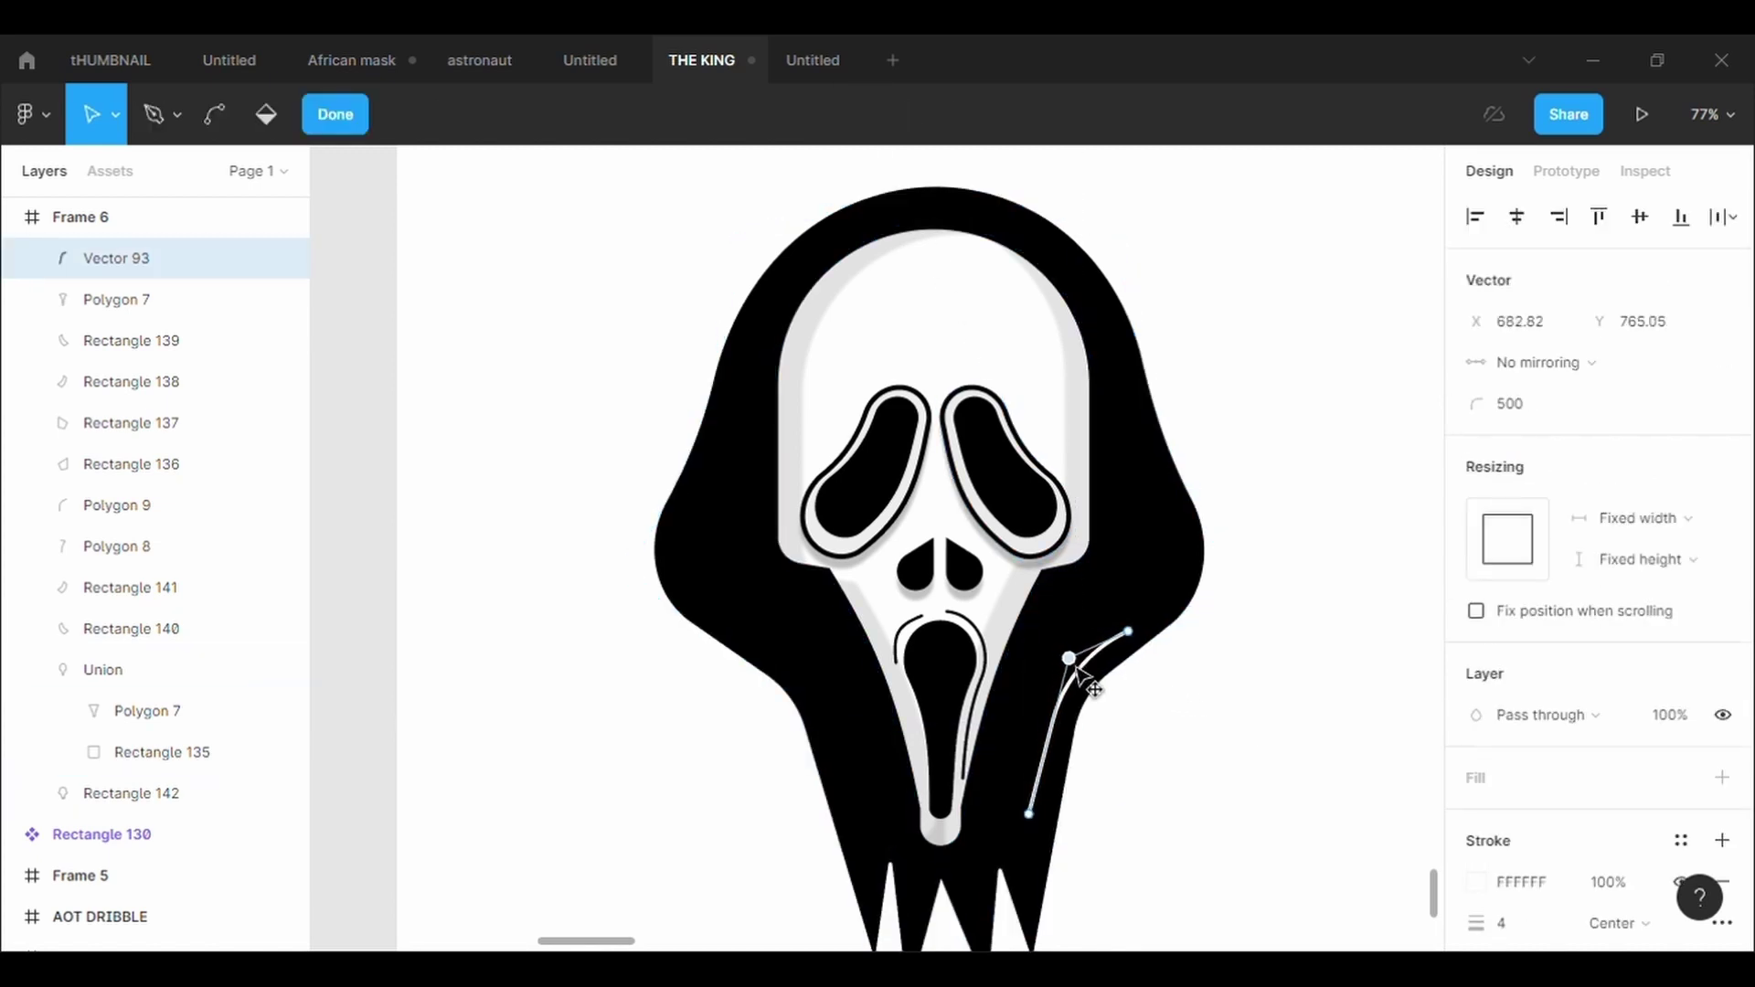
click(1029, 813)
key(Escape)
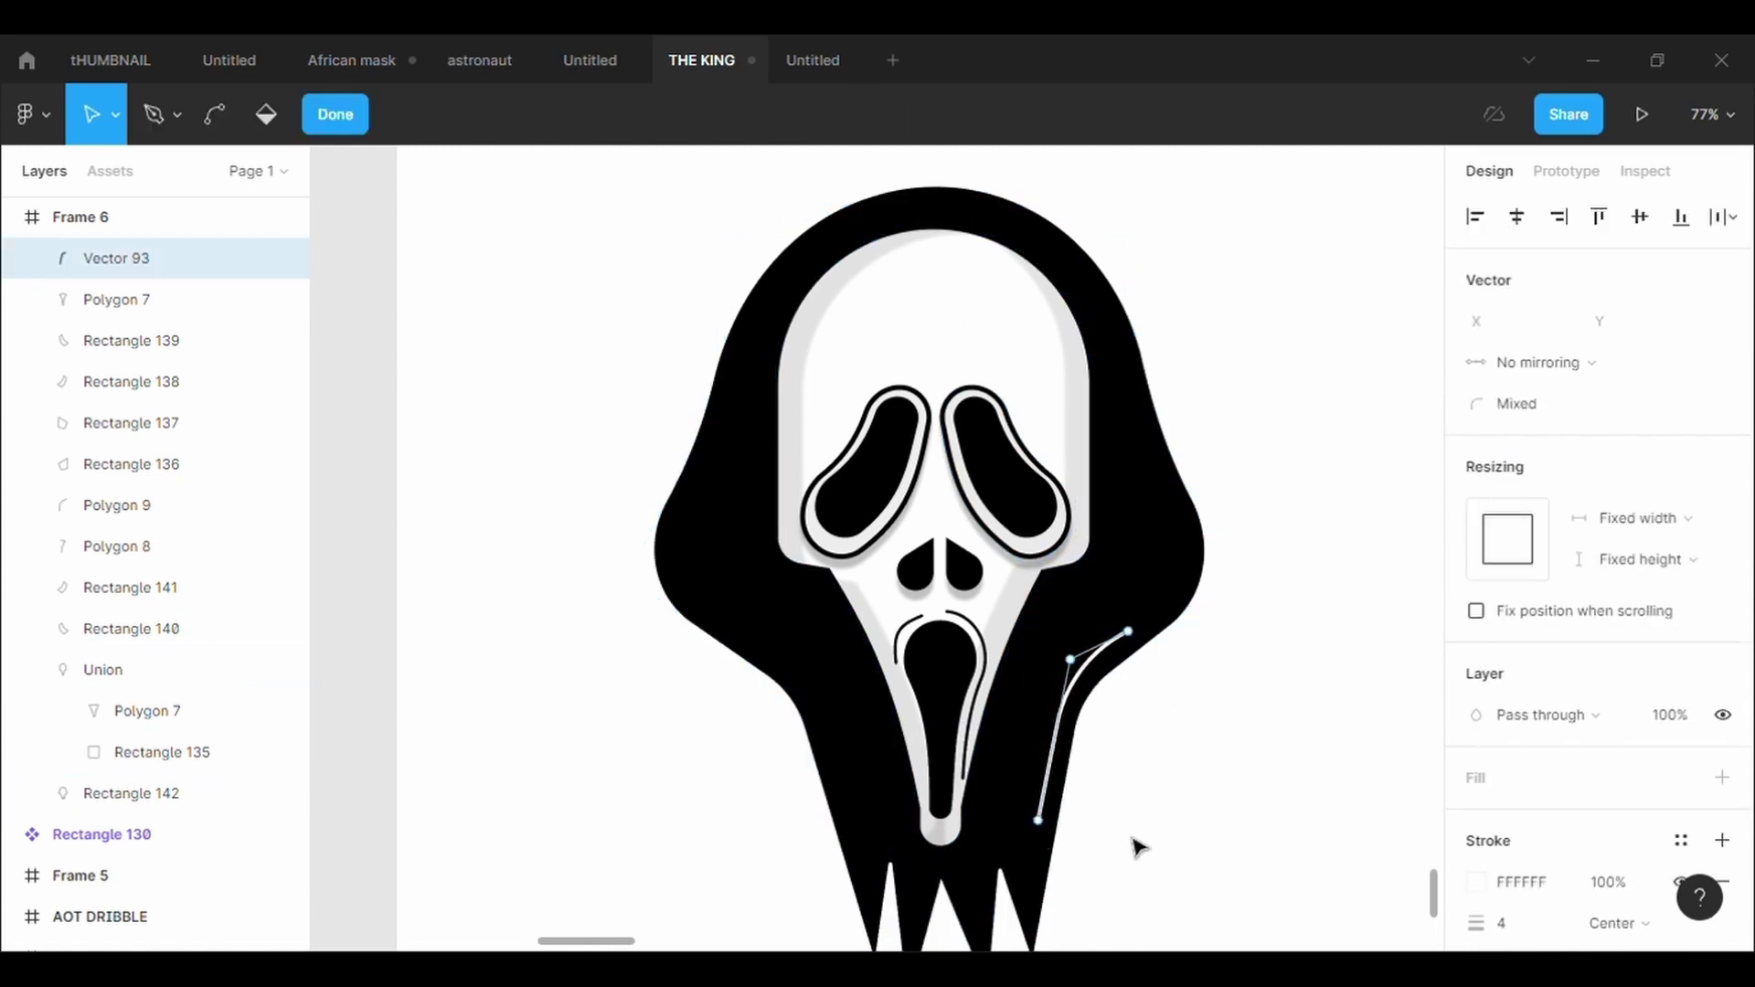
key(Escape)
key(Escape)
Start a second highlight stroke on the hood with the Pen tool
click(279, 116)
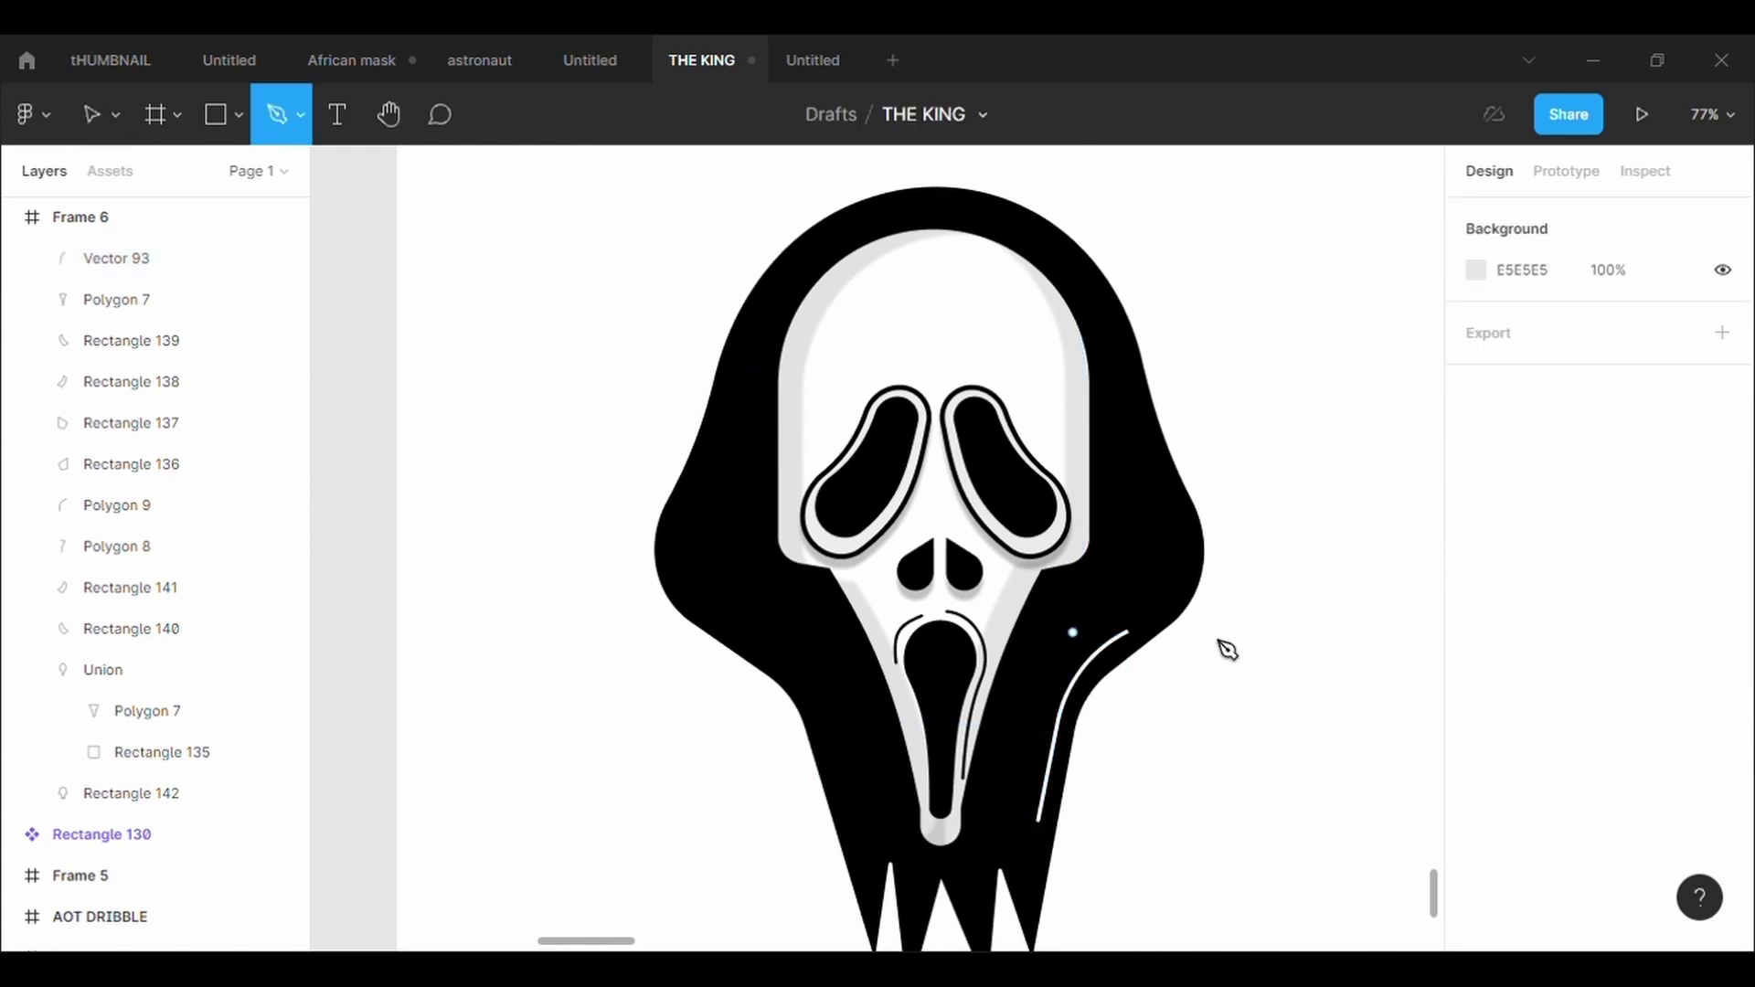
scroll(1316, 651, up, 5)
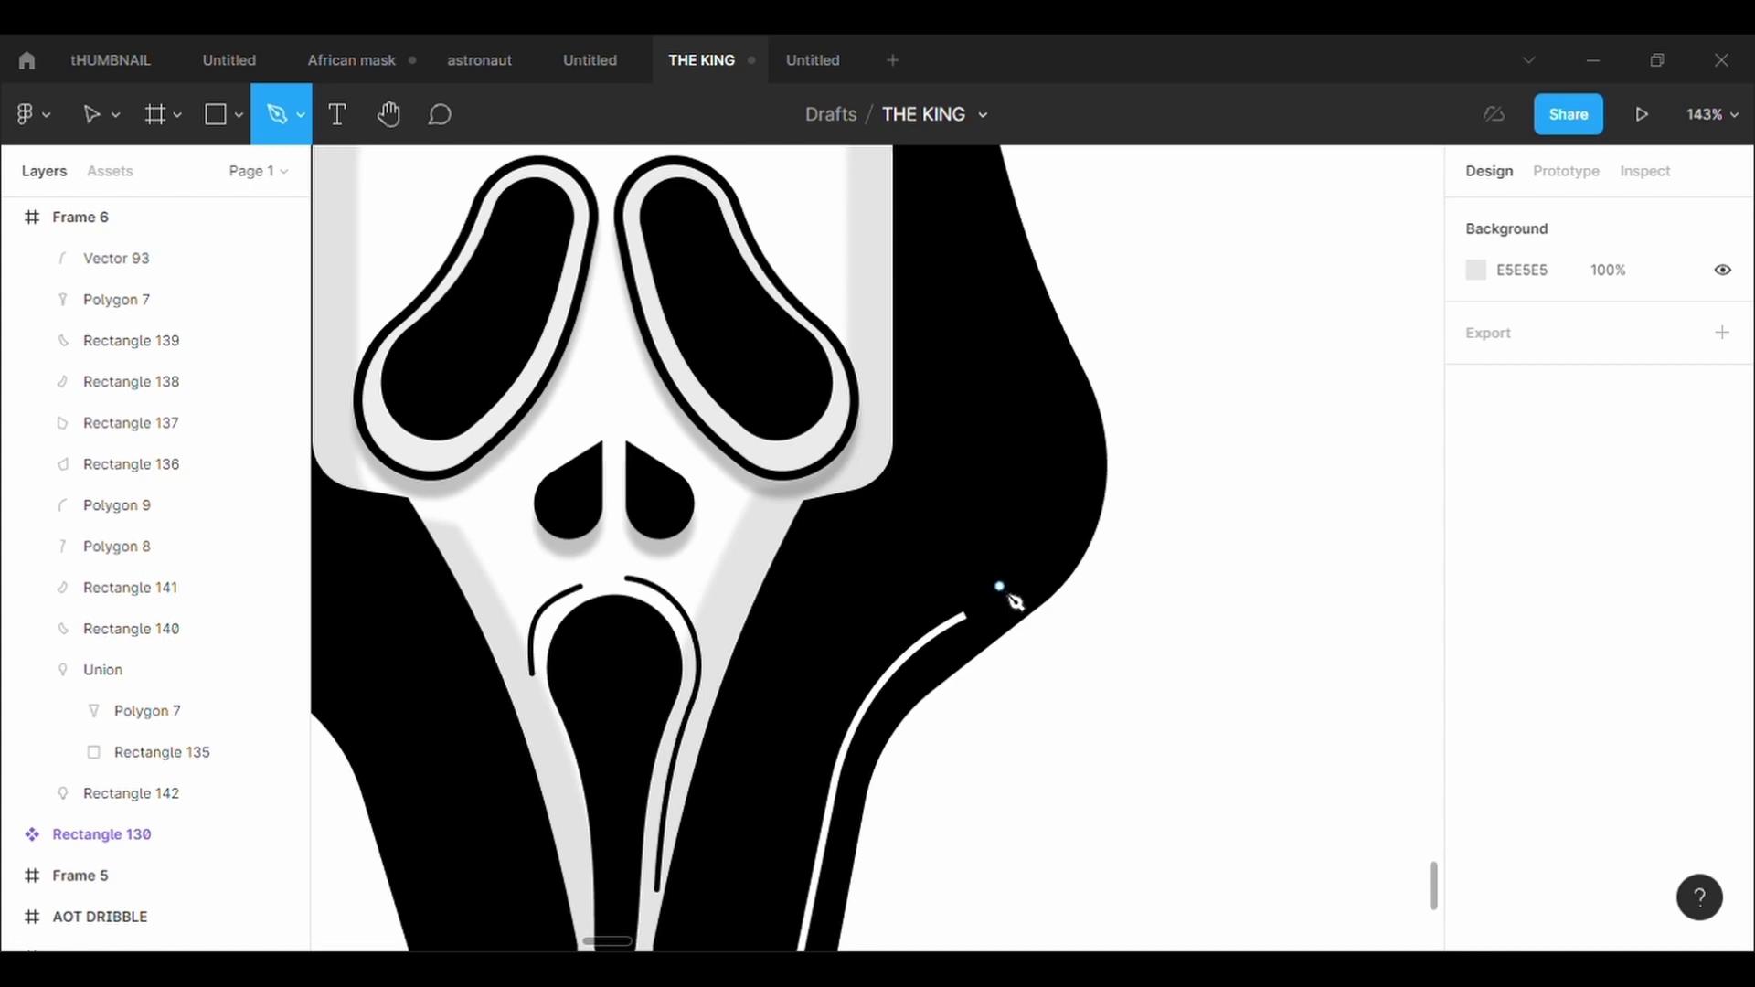
click(1052, 430)
scroll(1052, 430, down, 5)
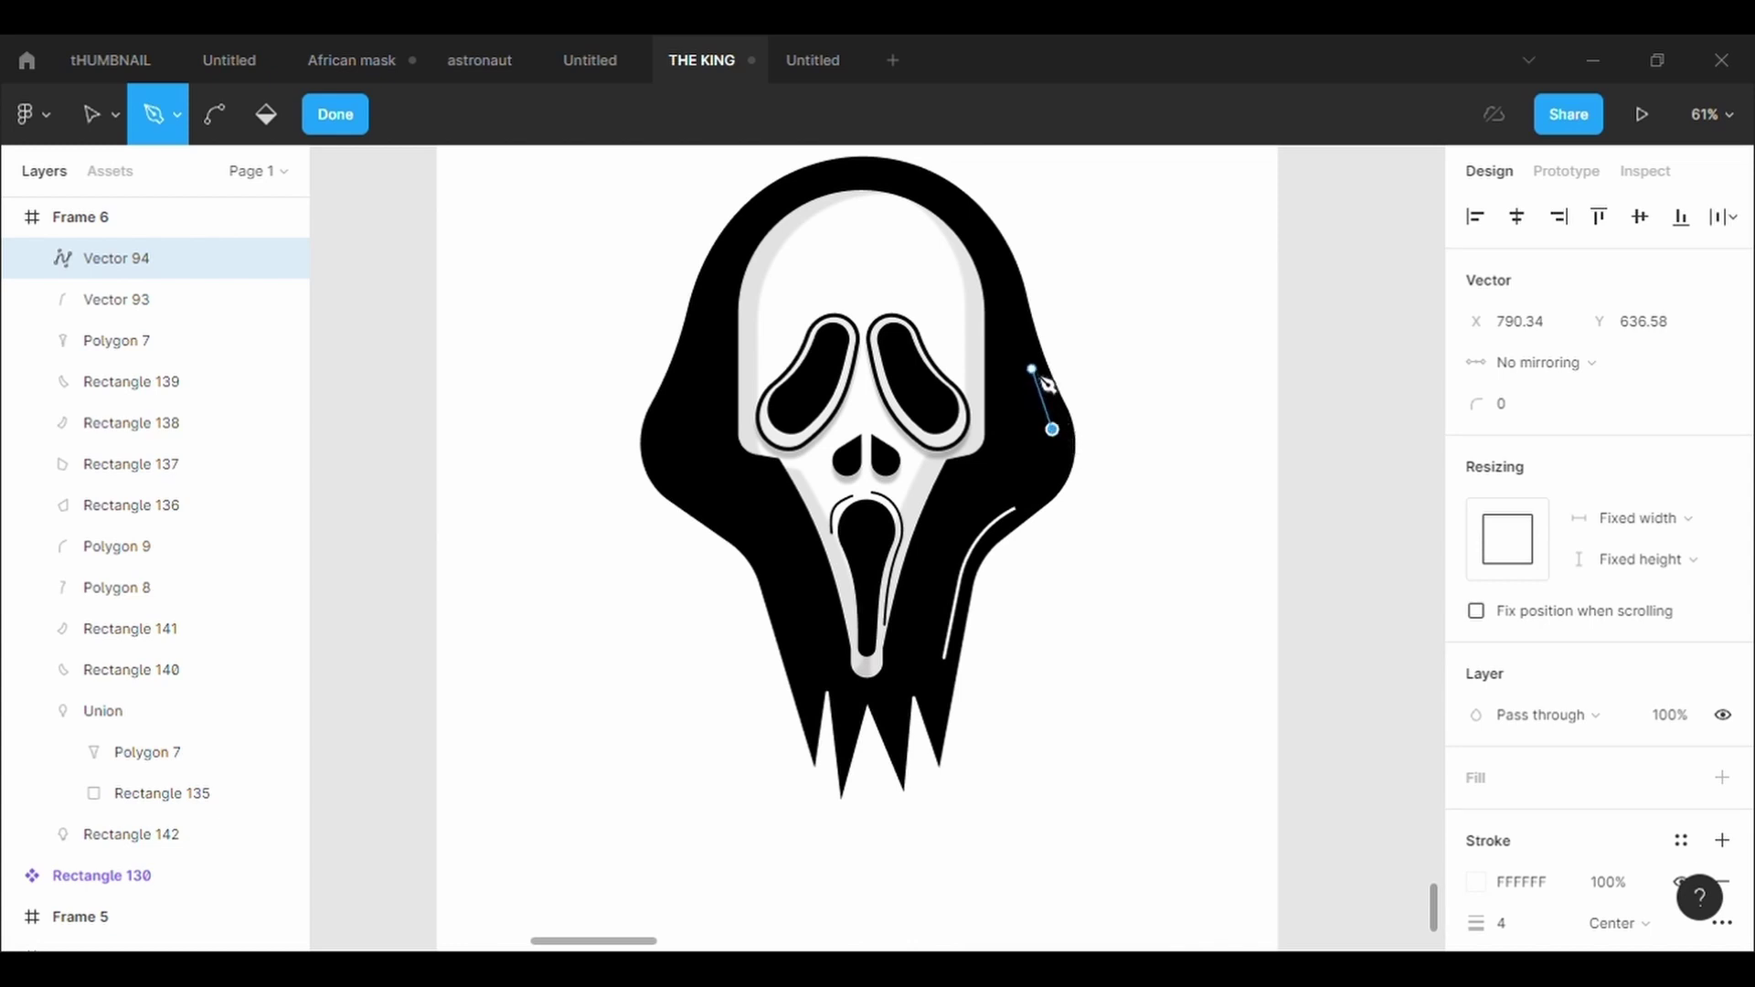
Redraw the second highlight as a four-point path beside the right eye
key(Escape)
click(1007, 426)
click(1001, 464)
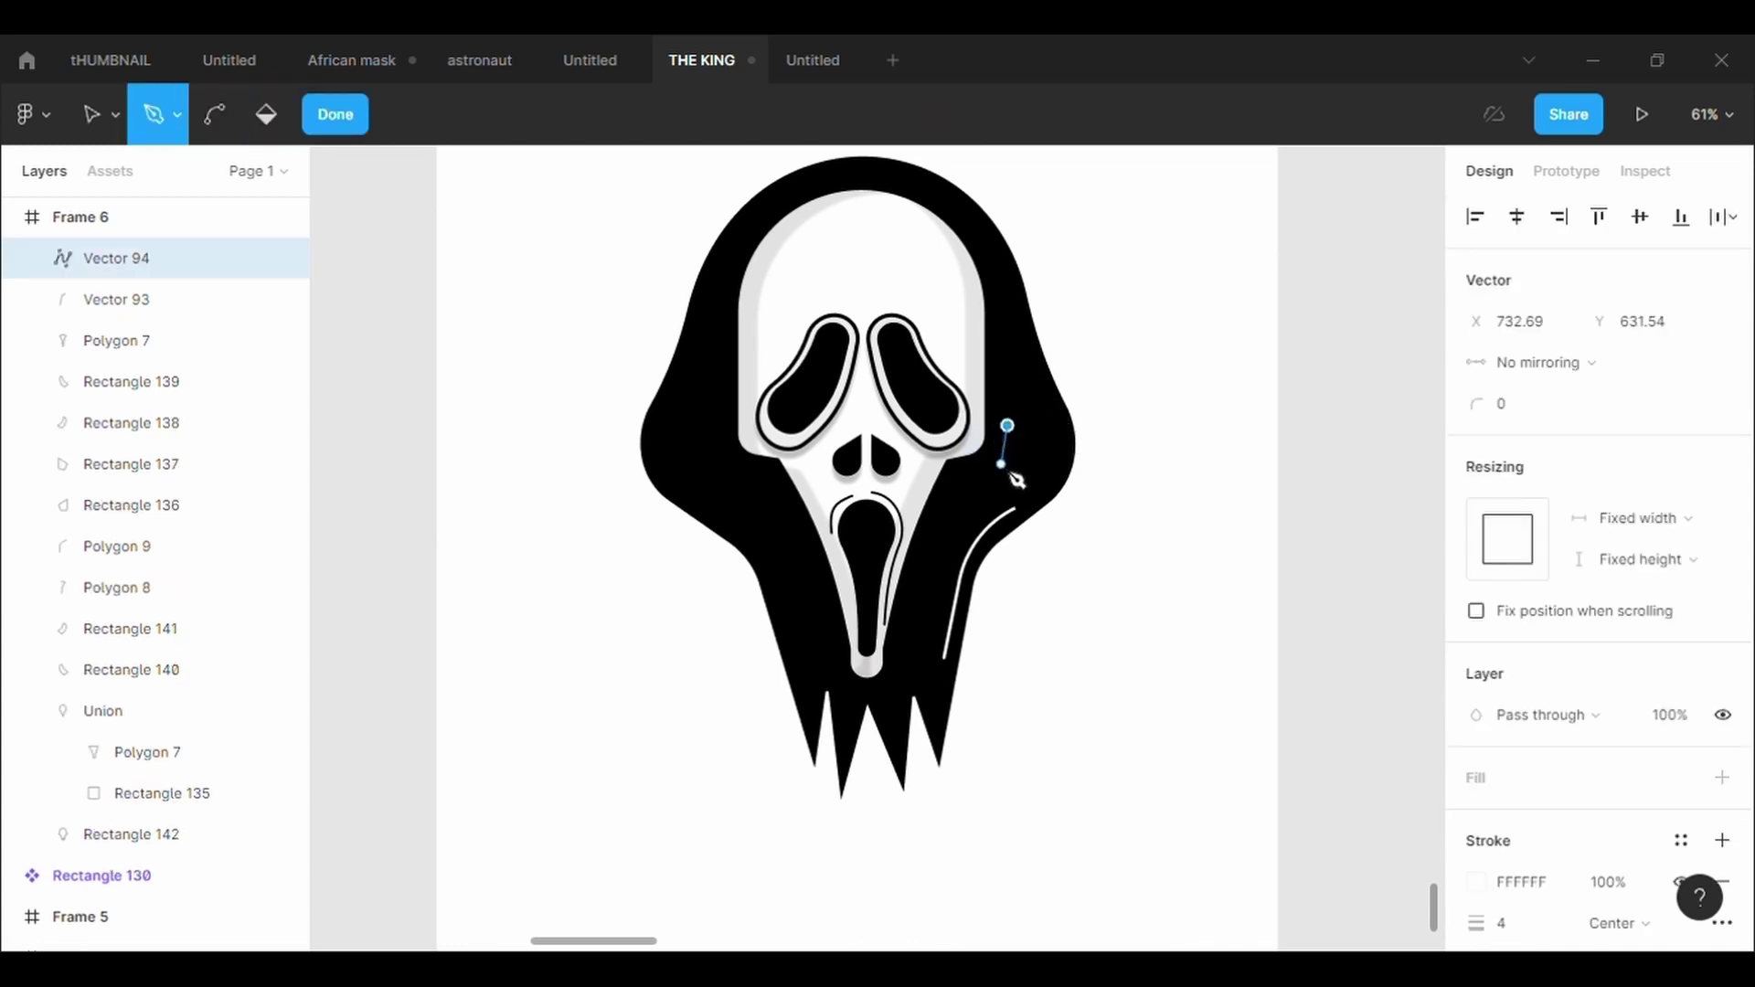
click(1007, 469)
click(965, 488)
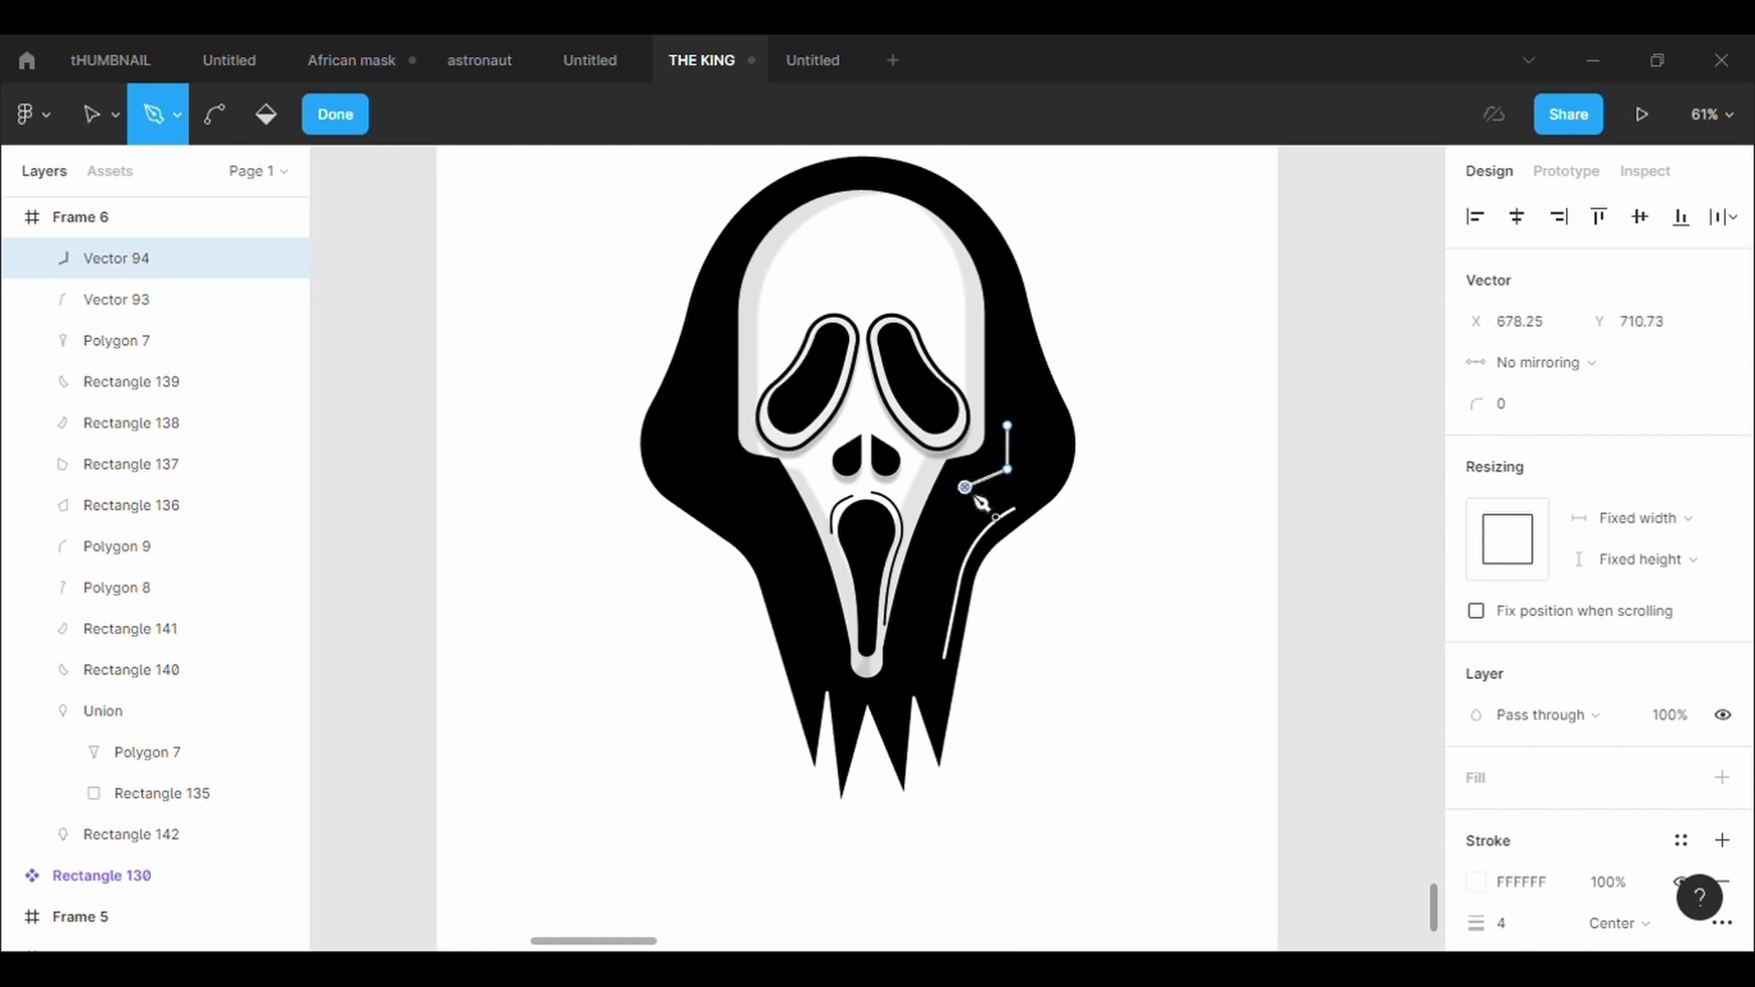
key(Escape)
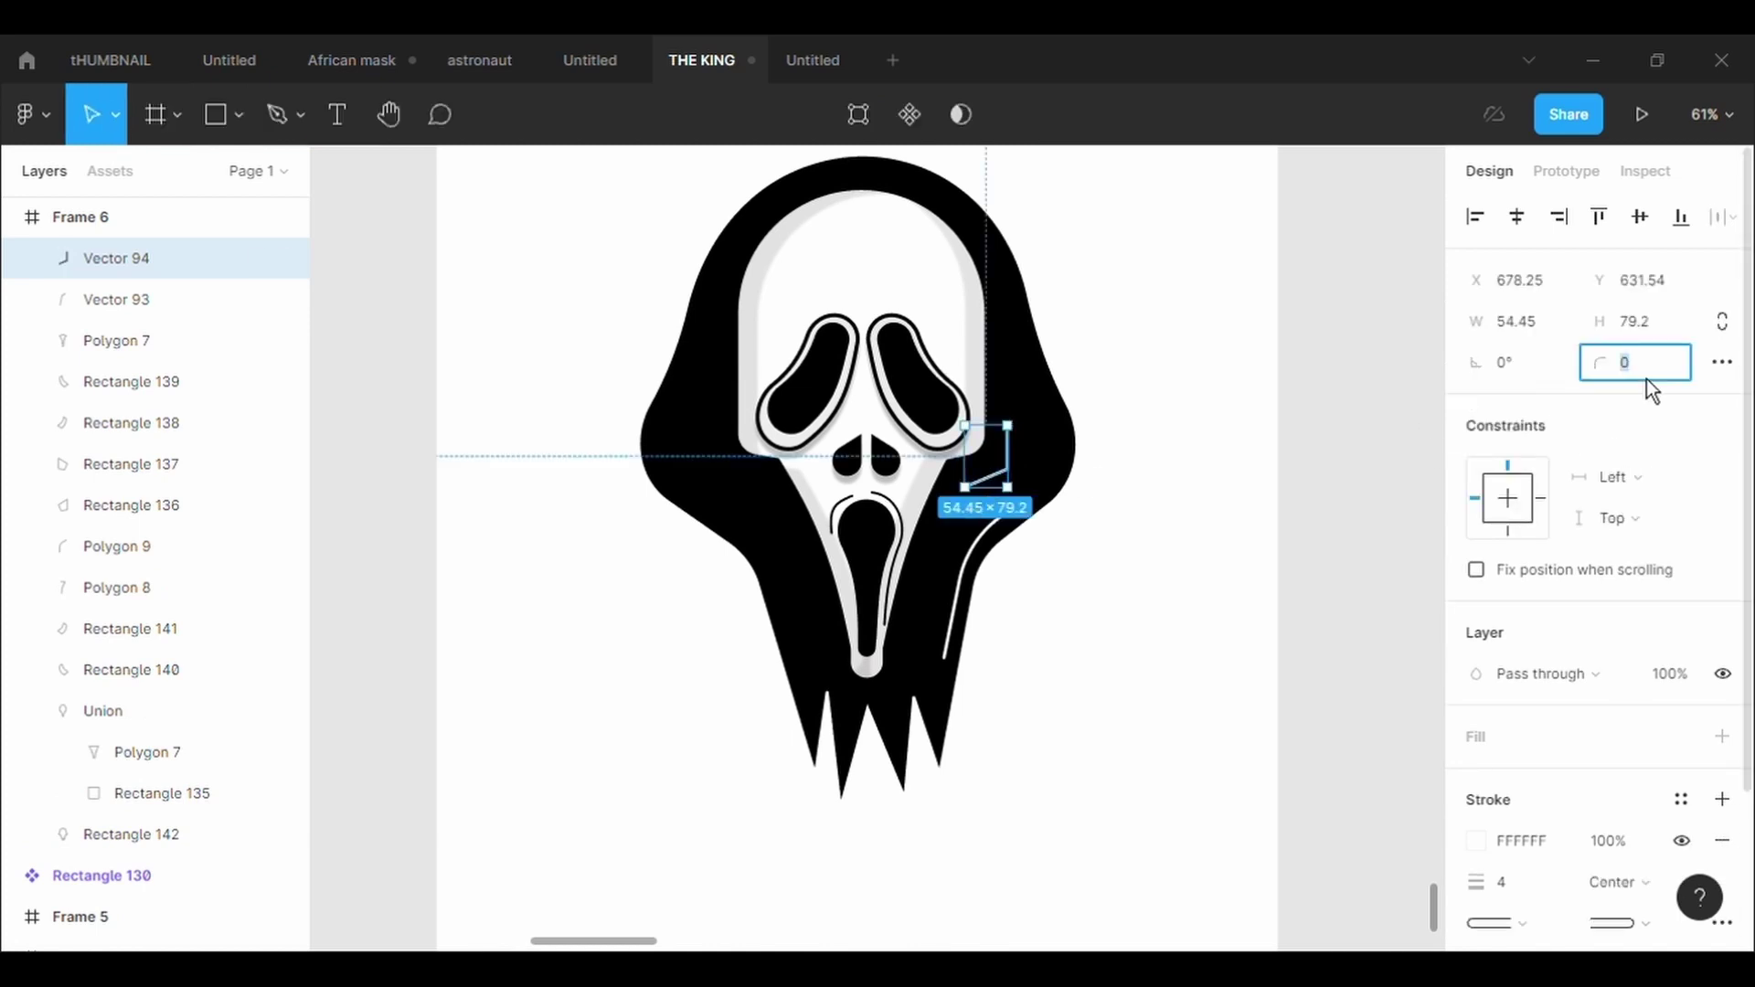
Round the second highlight's corner with a corner radius of 100
text(50)
key(Return)
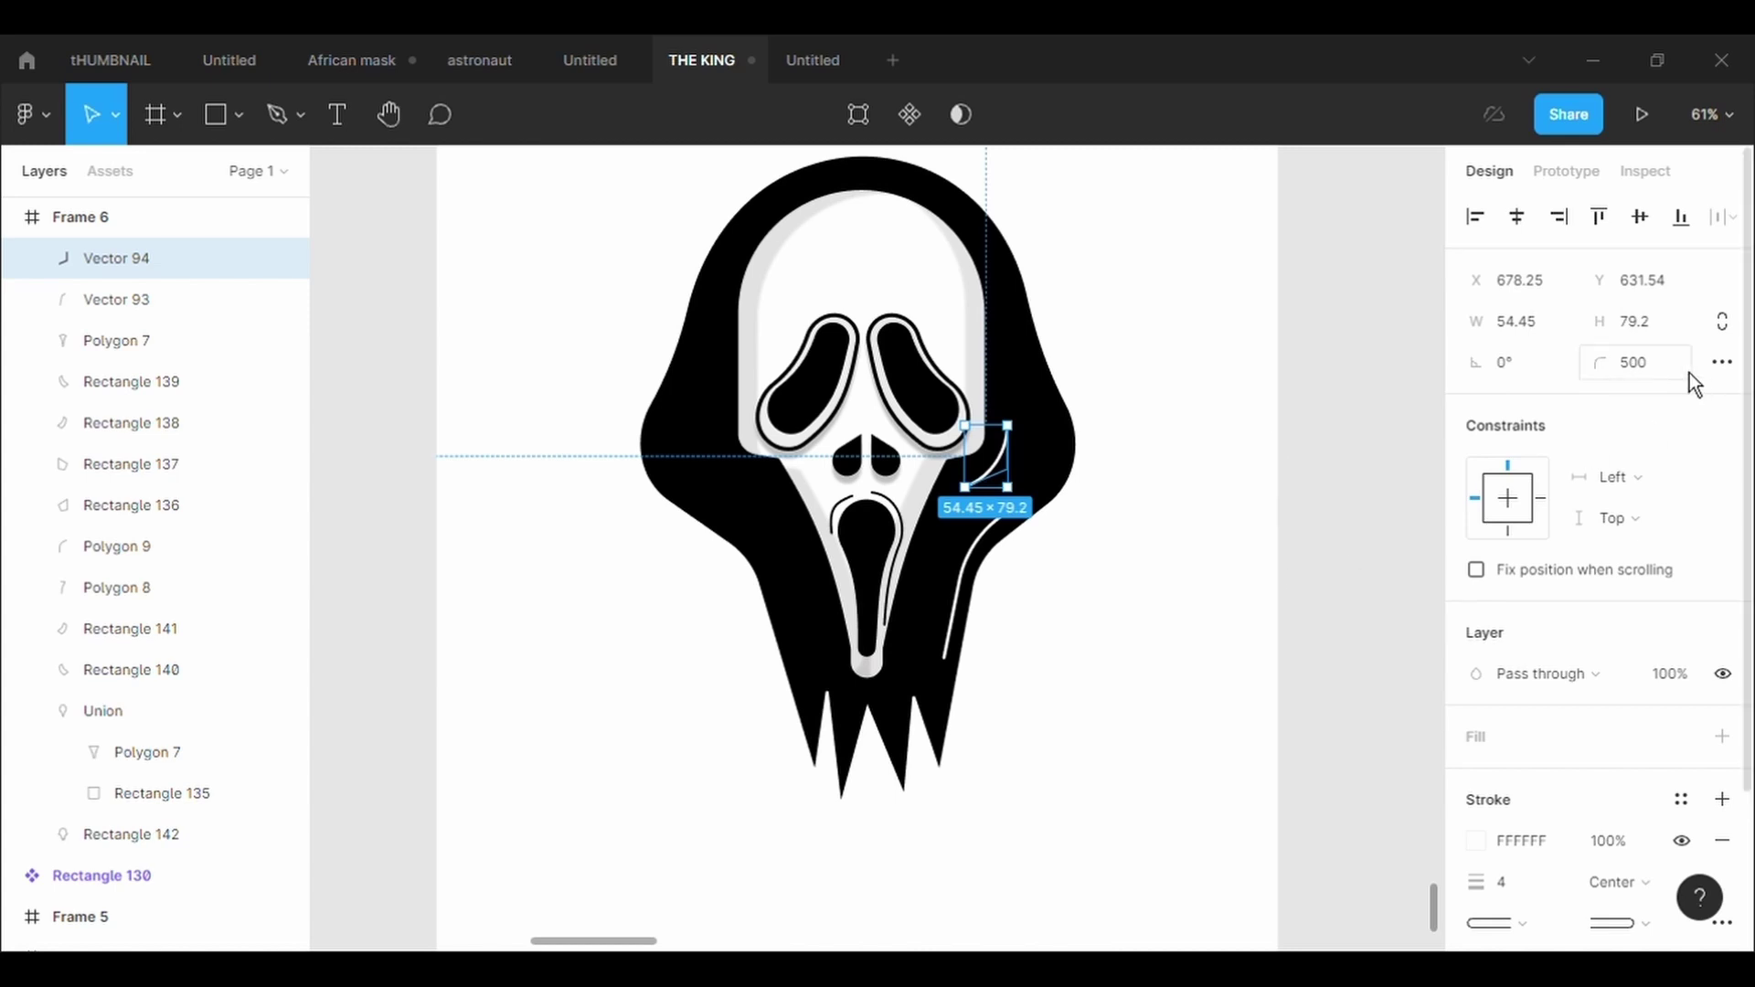
text(00)
key(Return)
click(1260, 541)
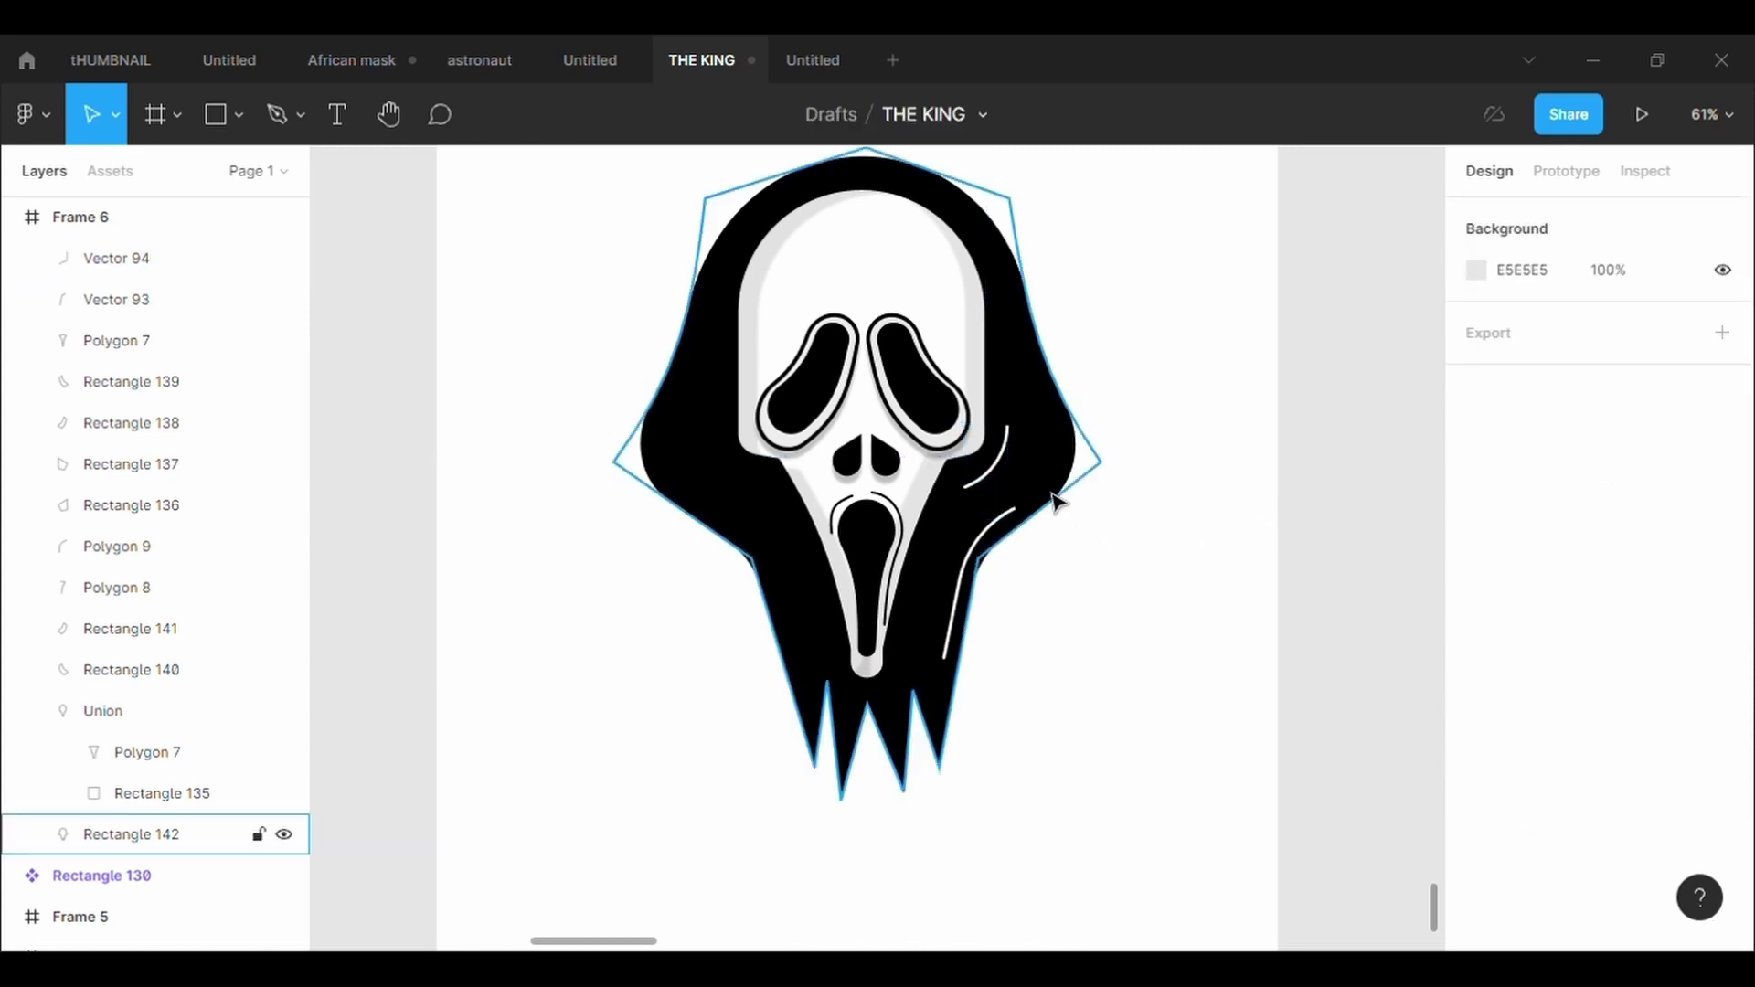
Raise the second highlight's lower-left end and reshape its top point
click(996, 462)
scroll(1142, 576, up, 2)
key(Return)
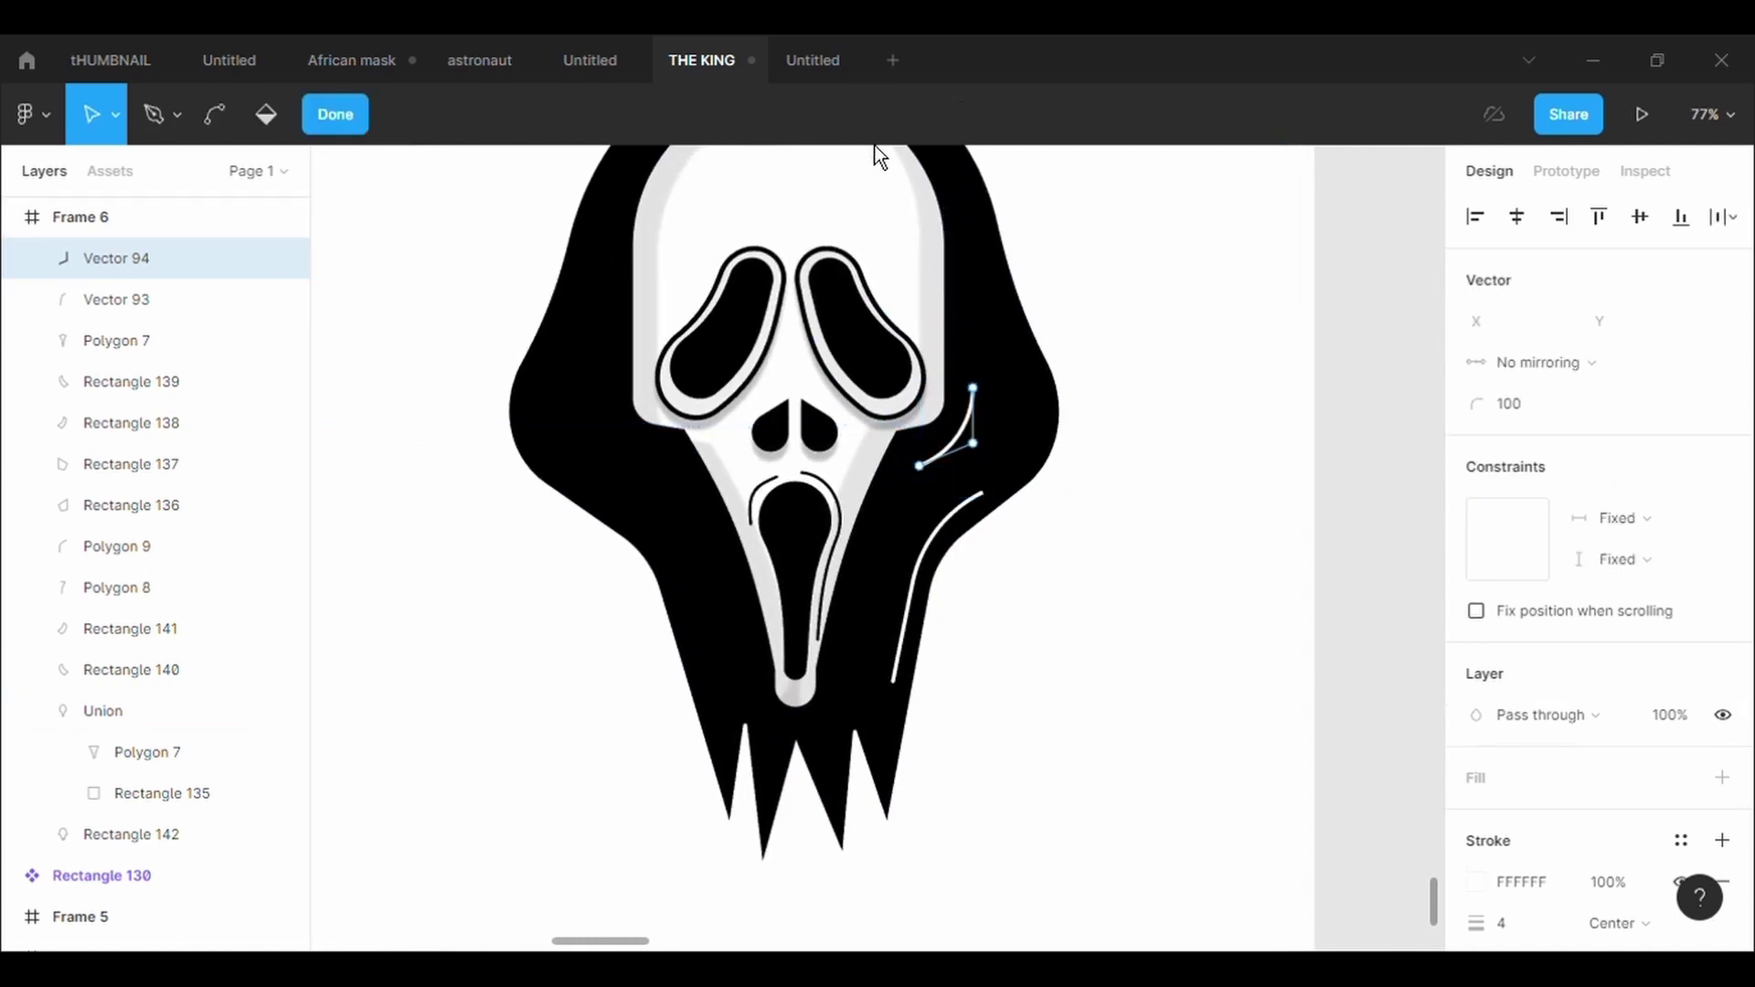
drag(919, 466, 916, 443)
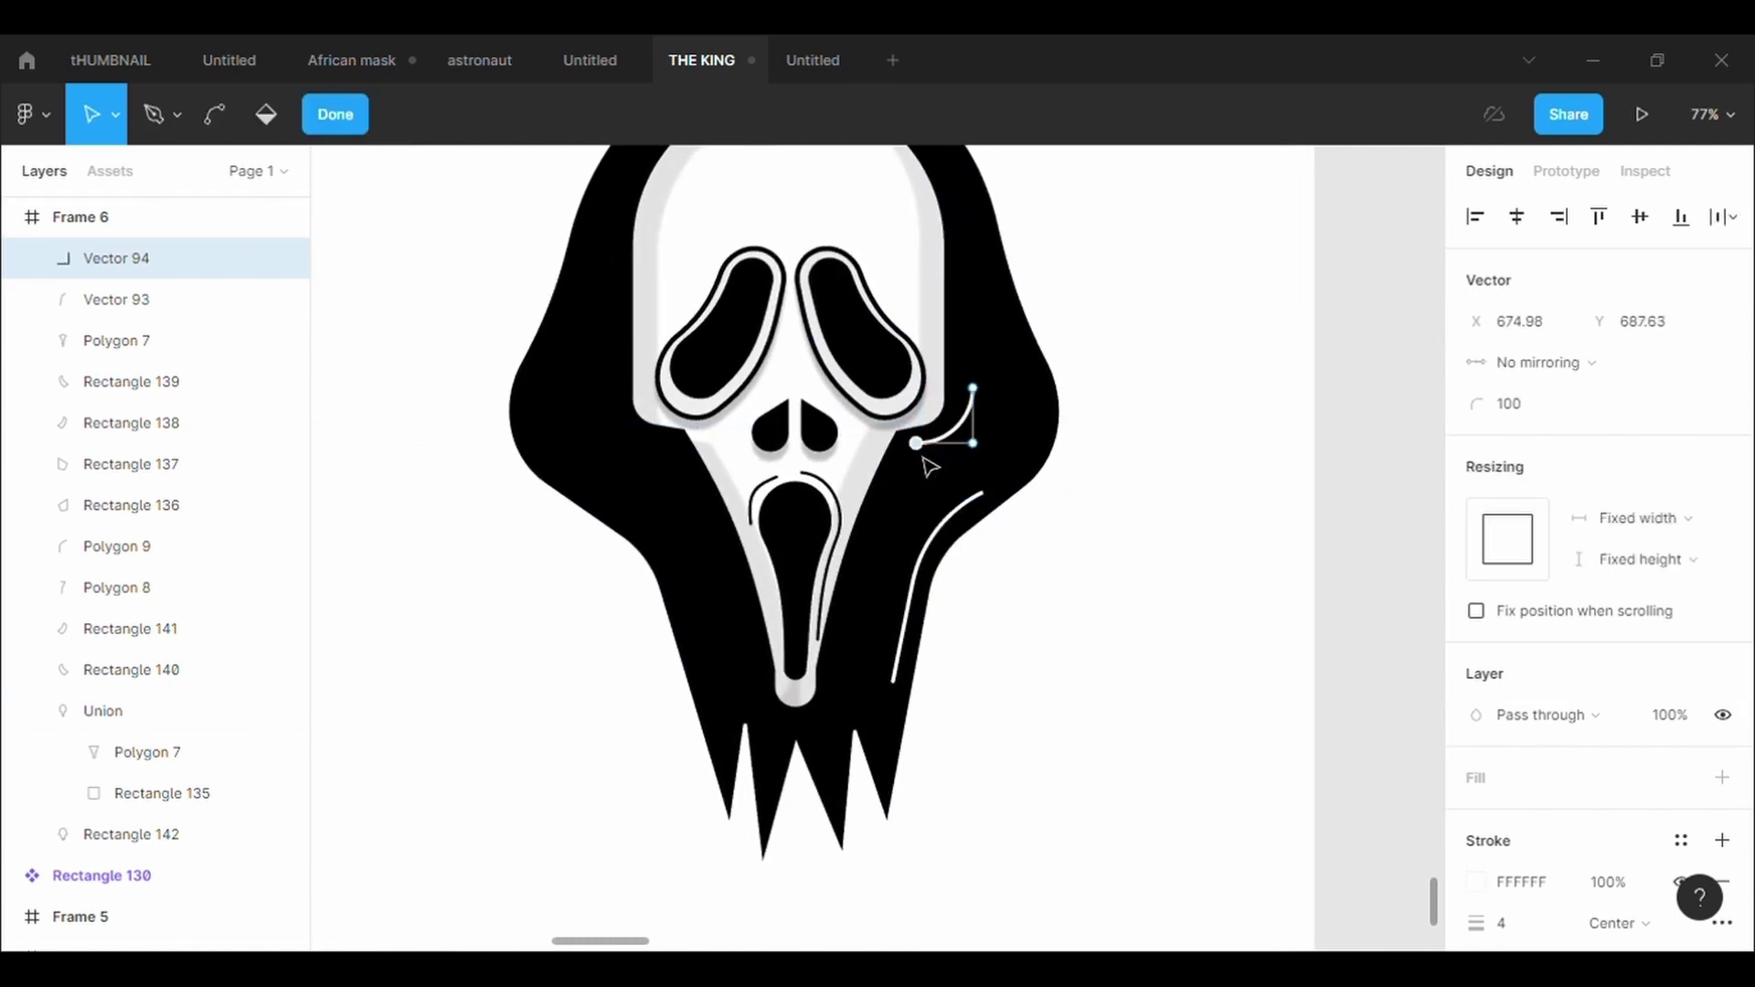
drag(978, 402, 970, 413)
click(1225, 470)
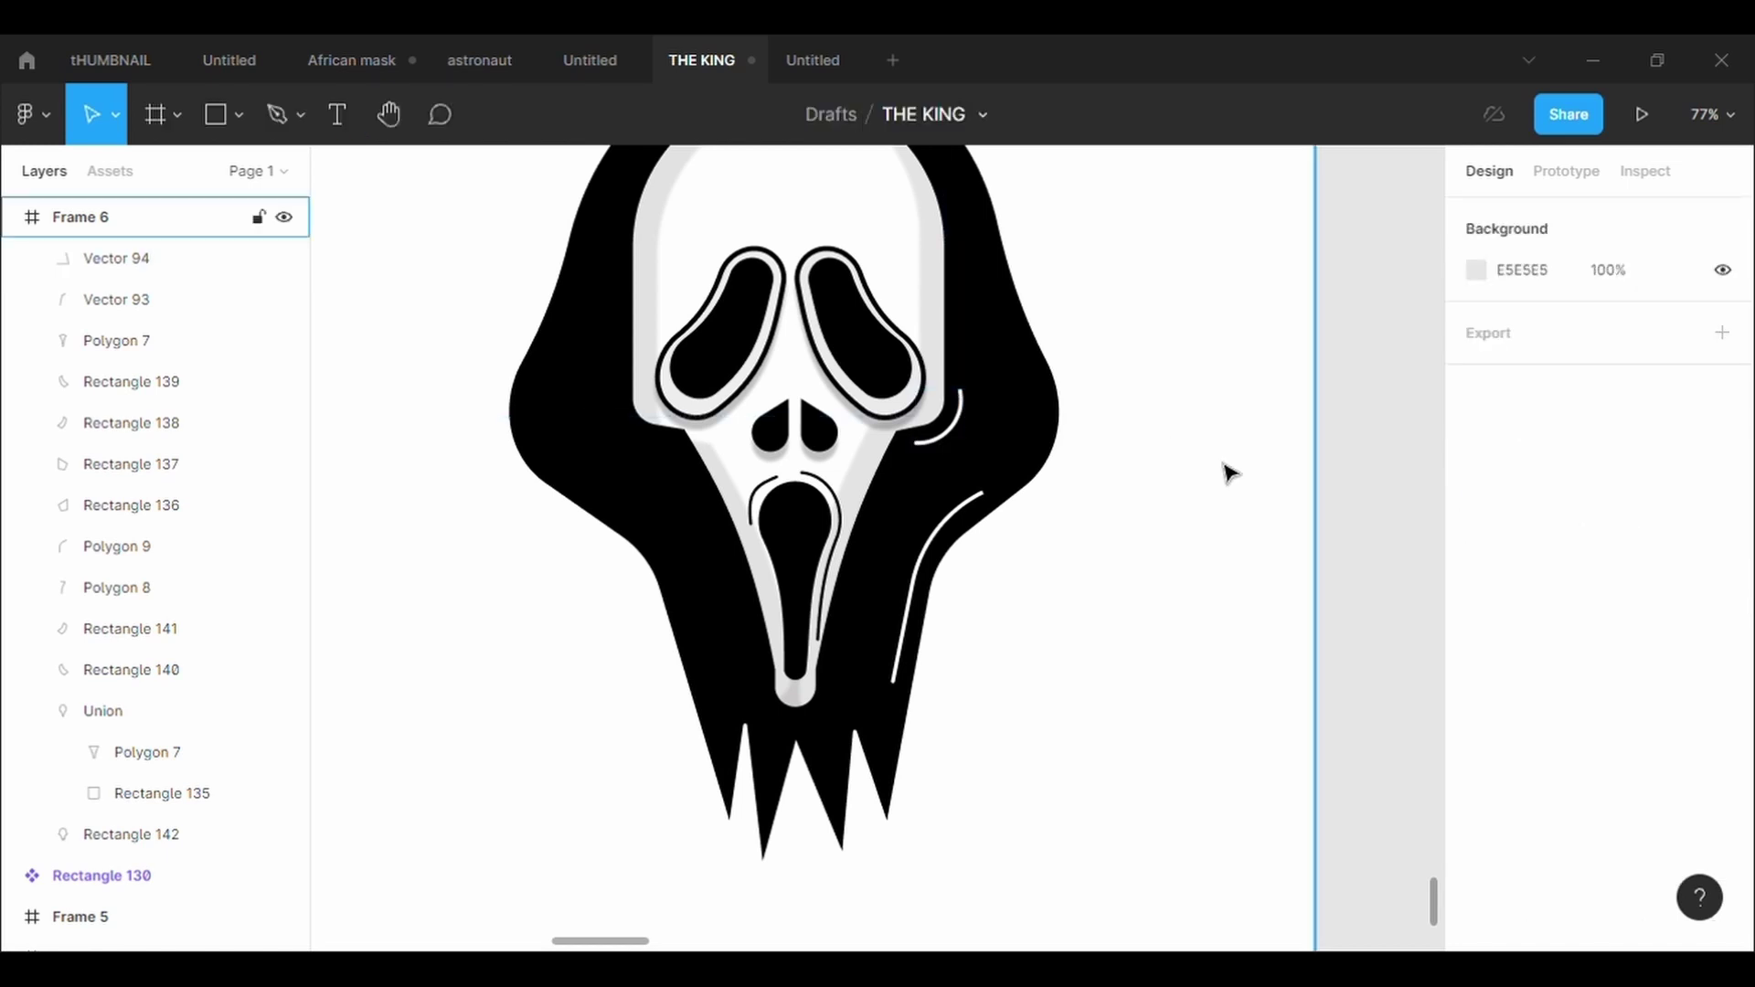
scroll(1227, 471, up, 5)
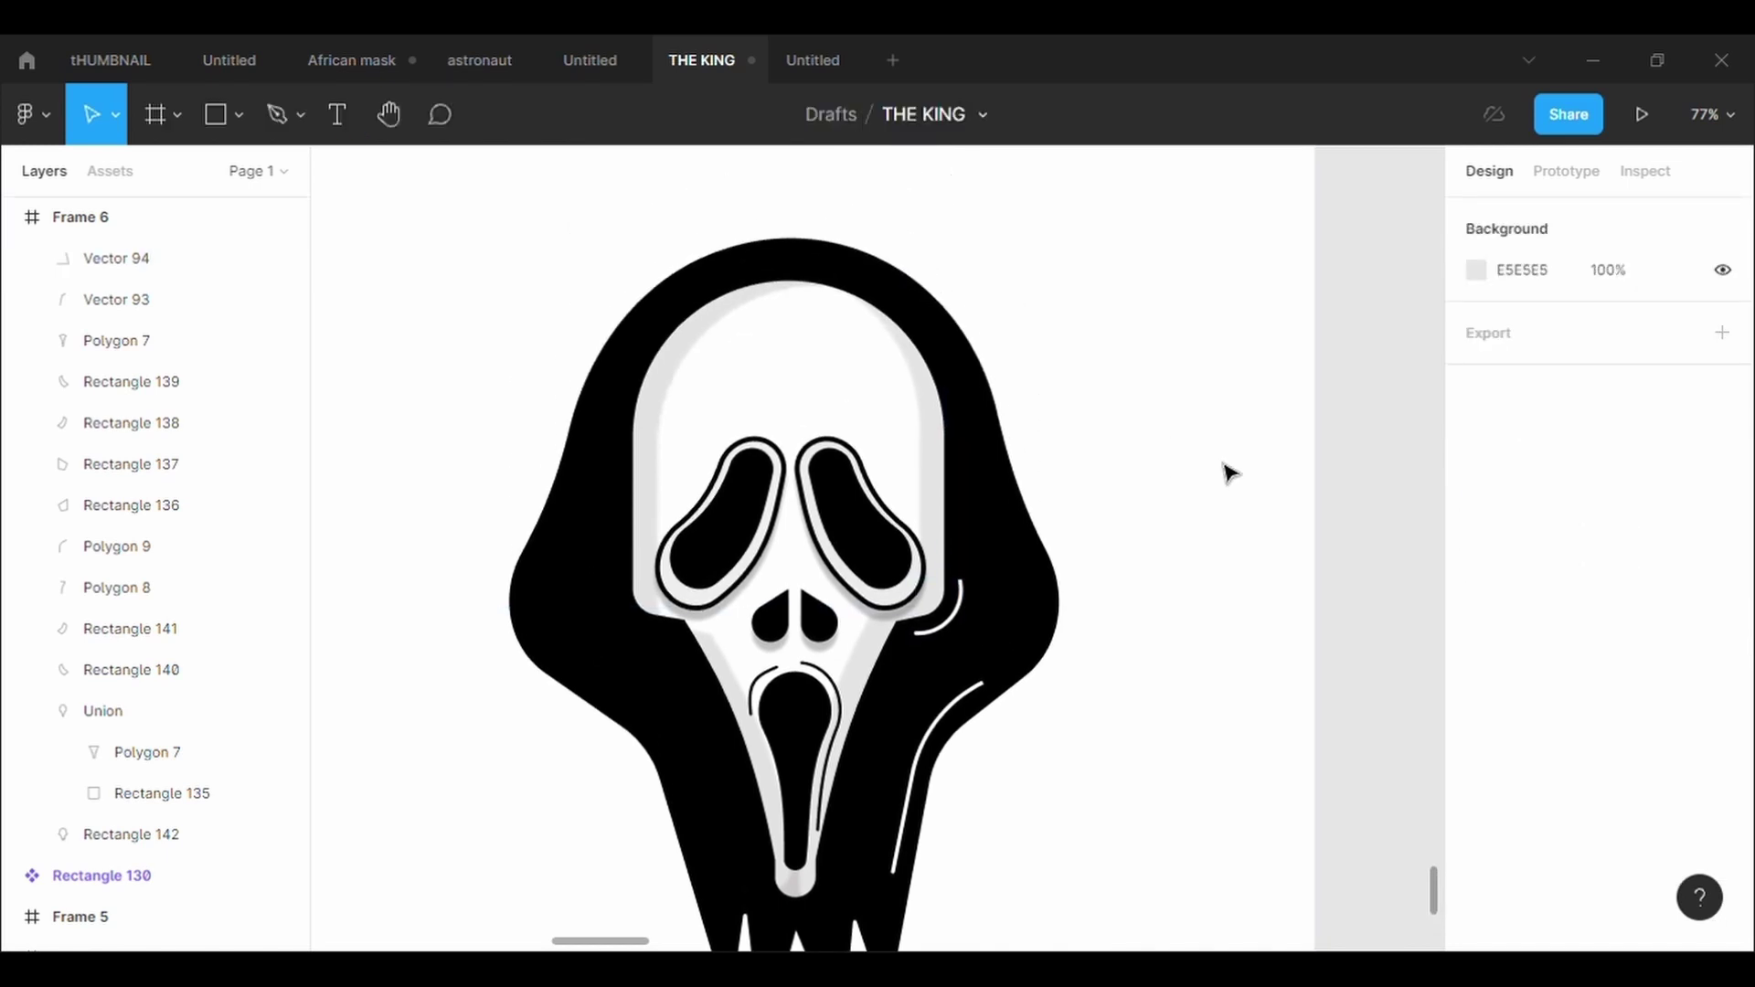
Draw a three-point Pen path along the hood's upper right edge
click(287, 117)
click(845, 347)
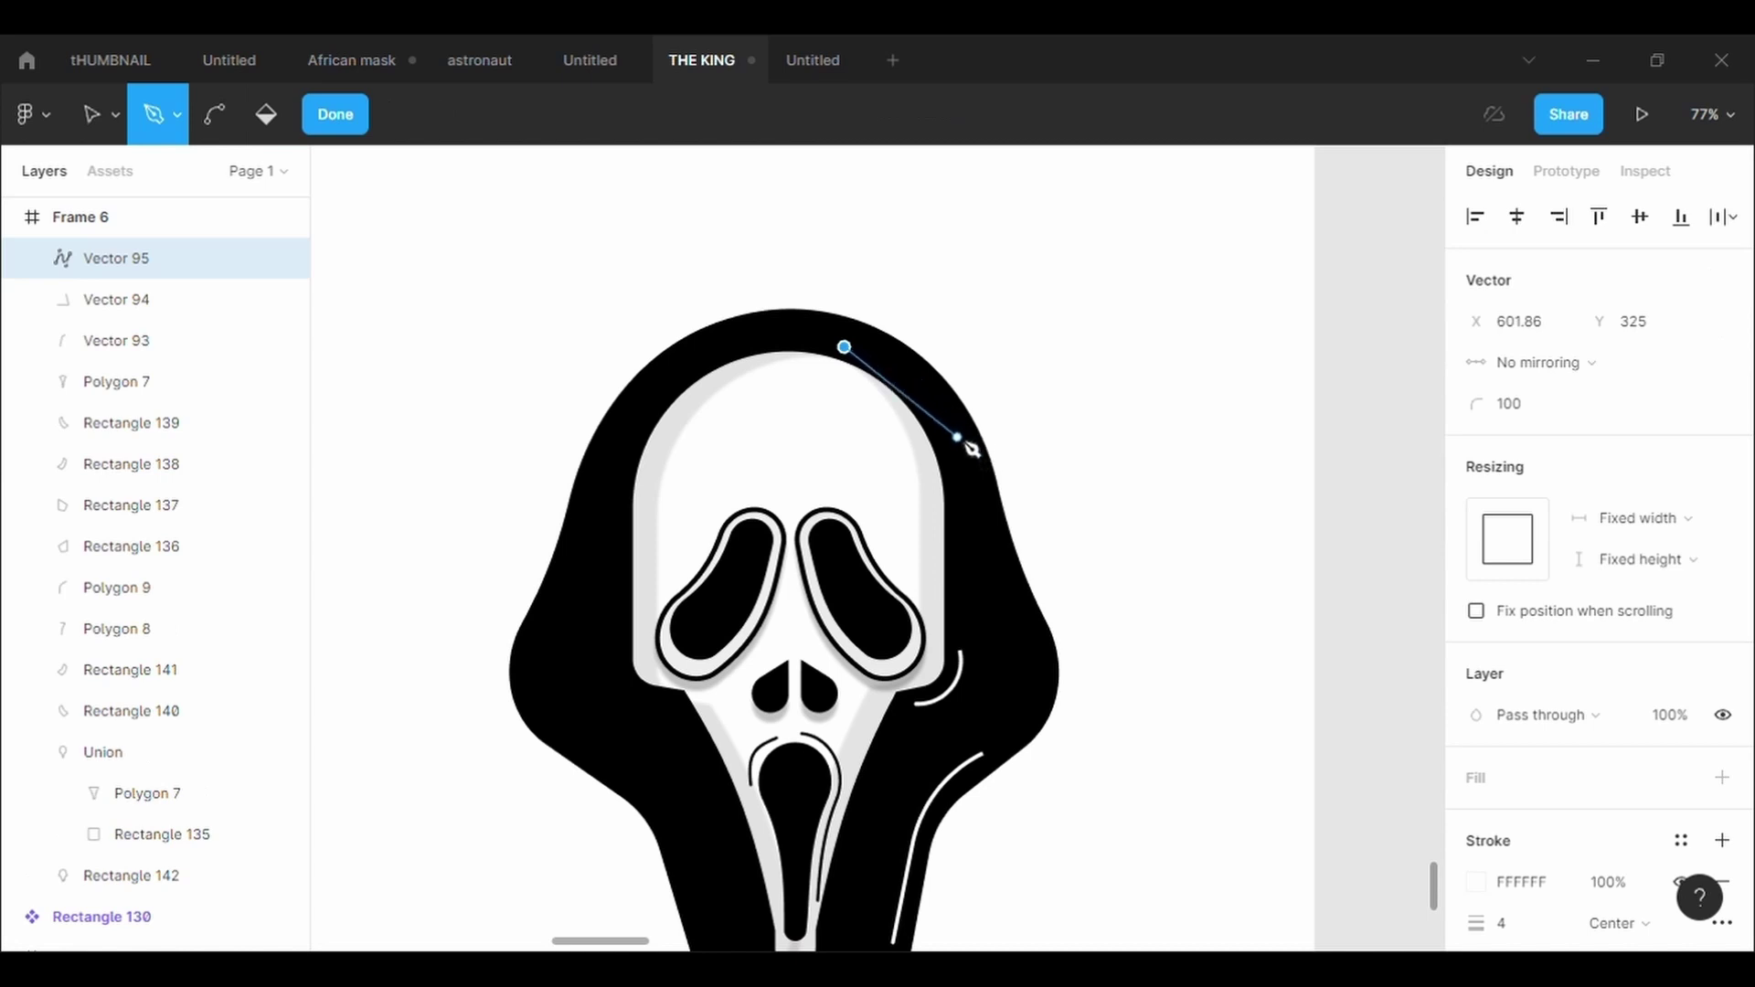
click(950, 428)
click(958, 565)
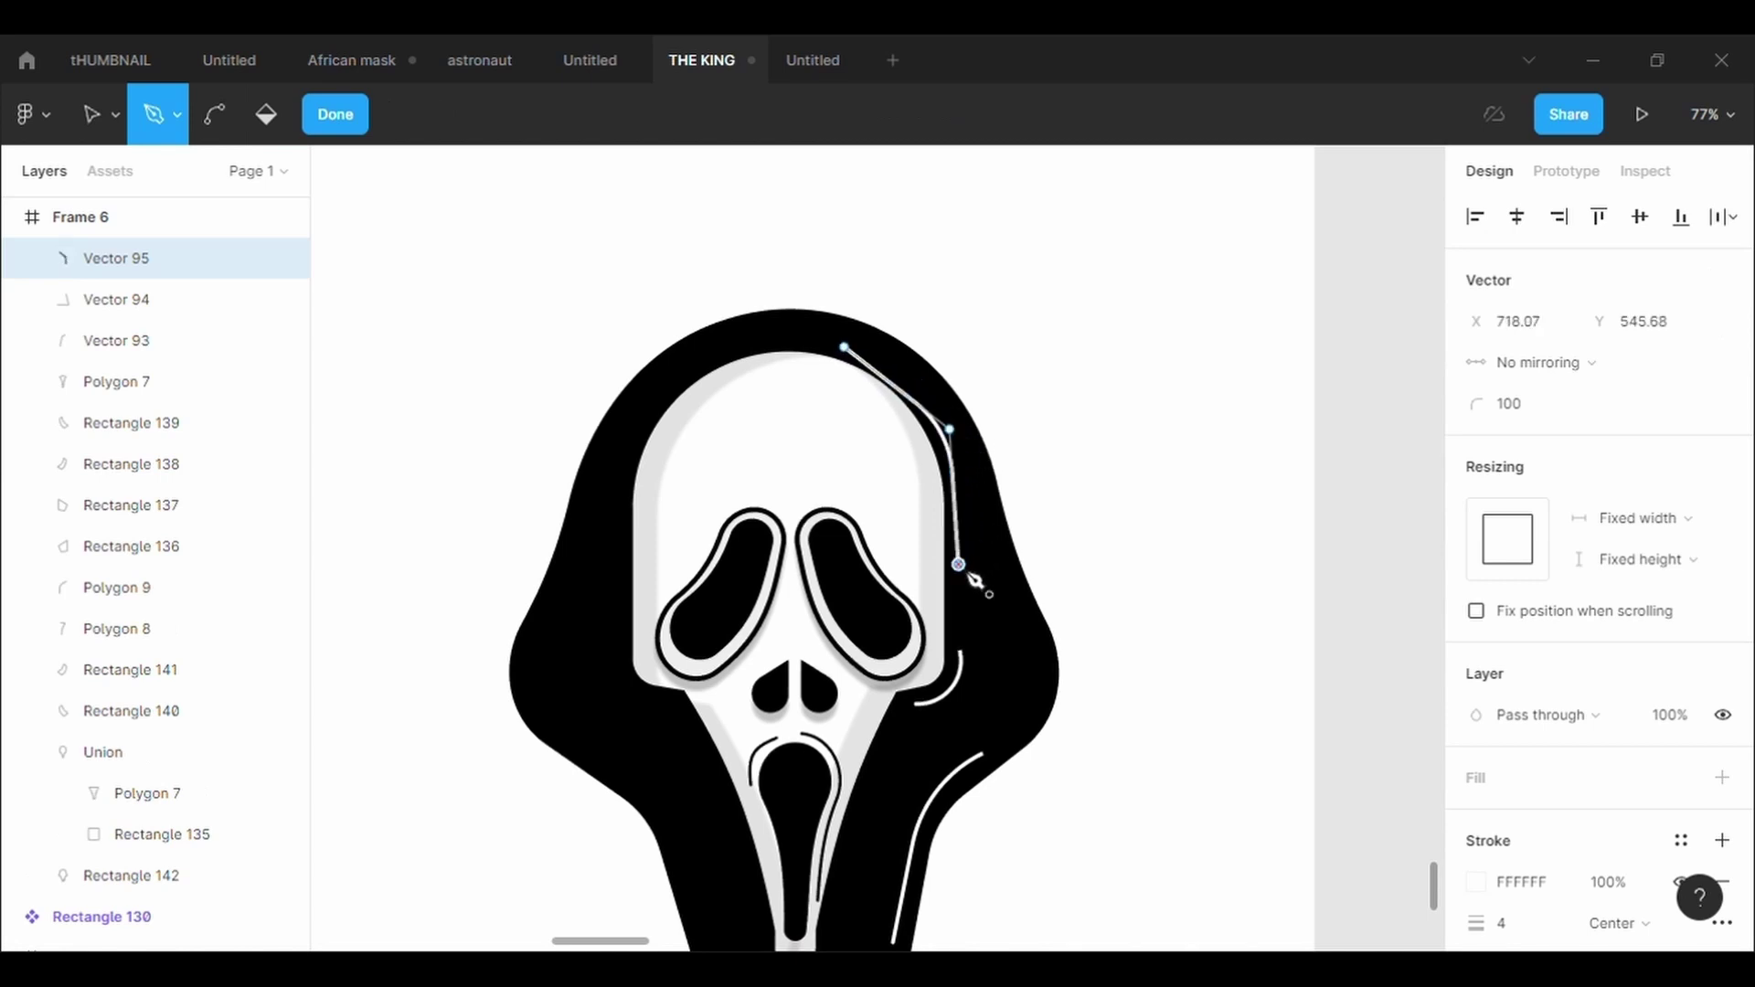
key(Escape)
key(Escape)
Round the path's middle point with corner radius 500
key(Return)
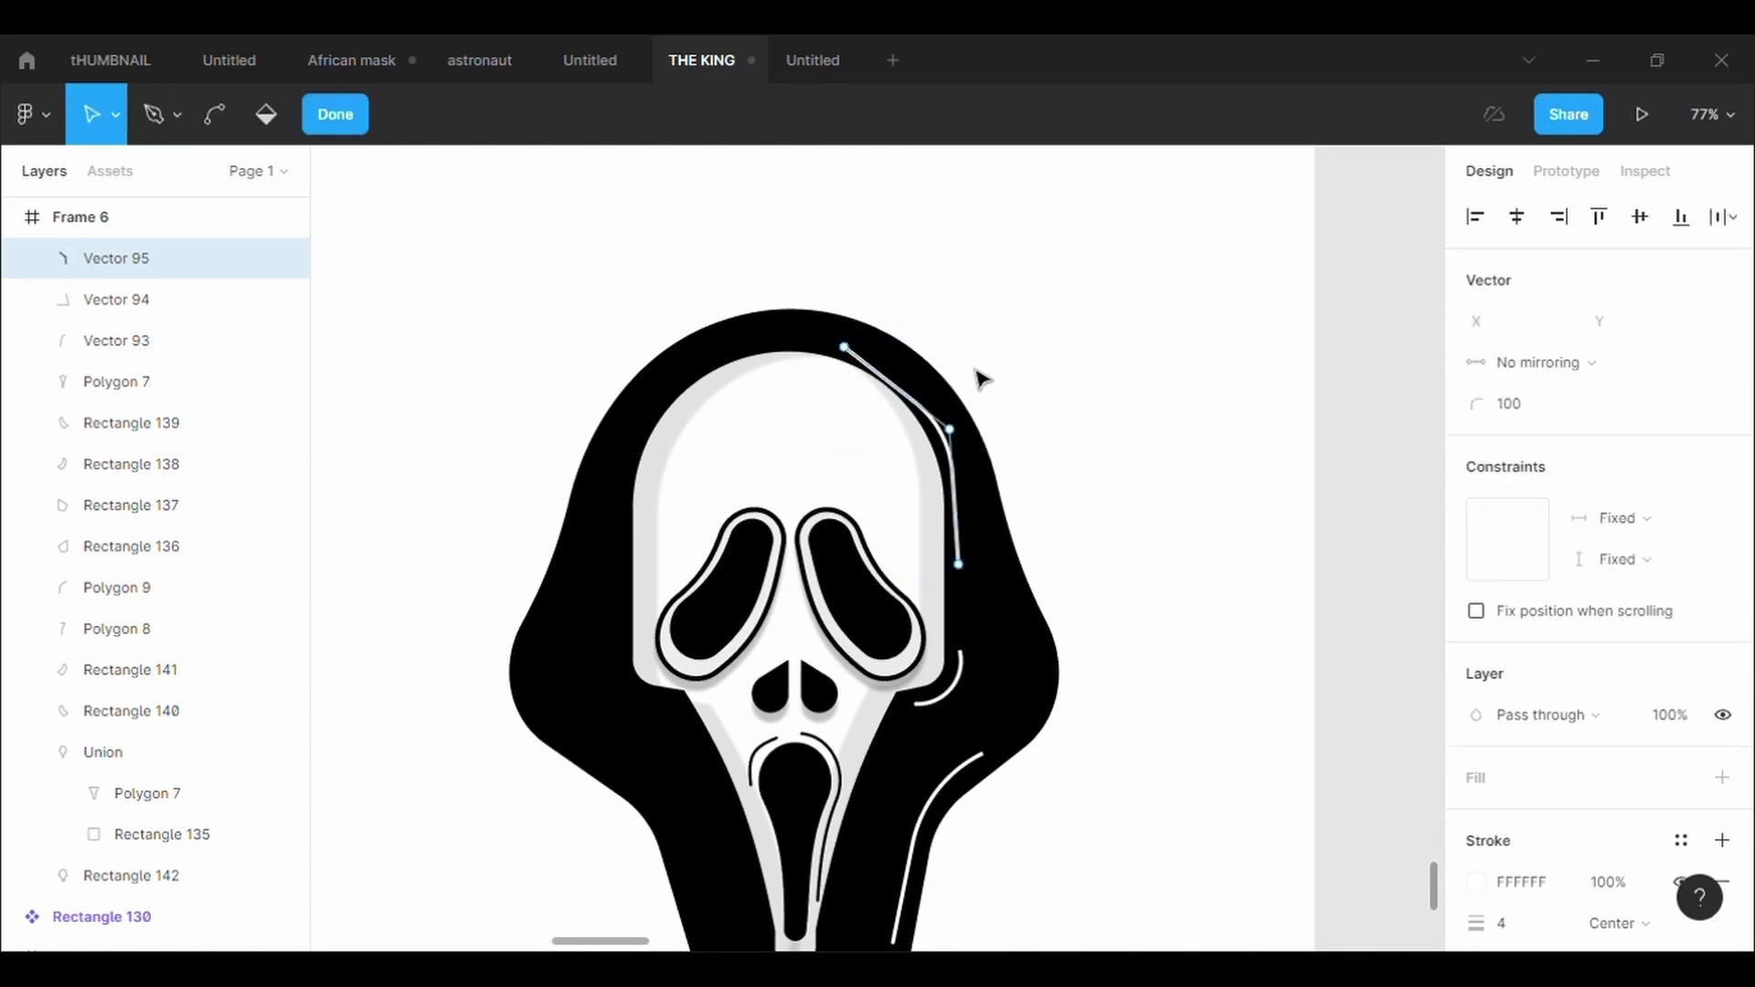
click(951, 429)
click(1541, 409)
text(5)
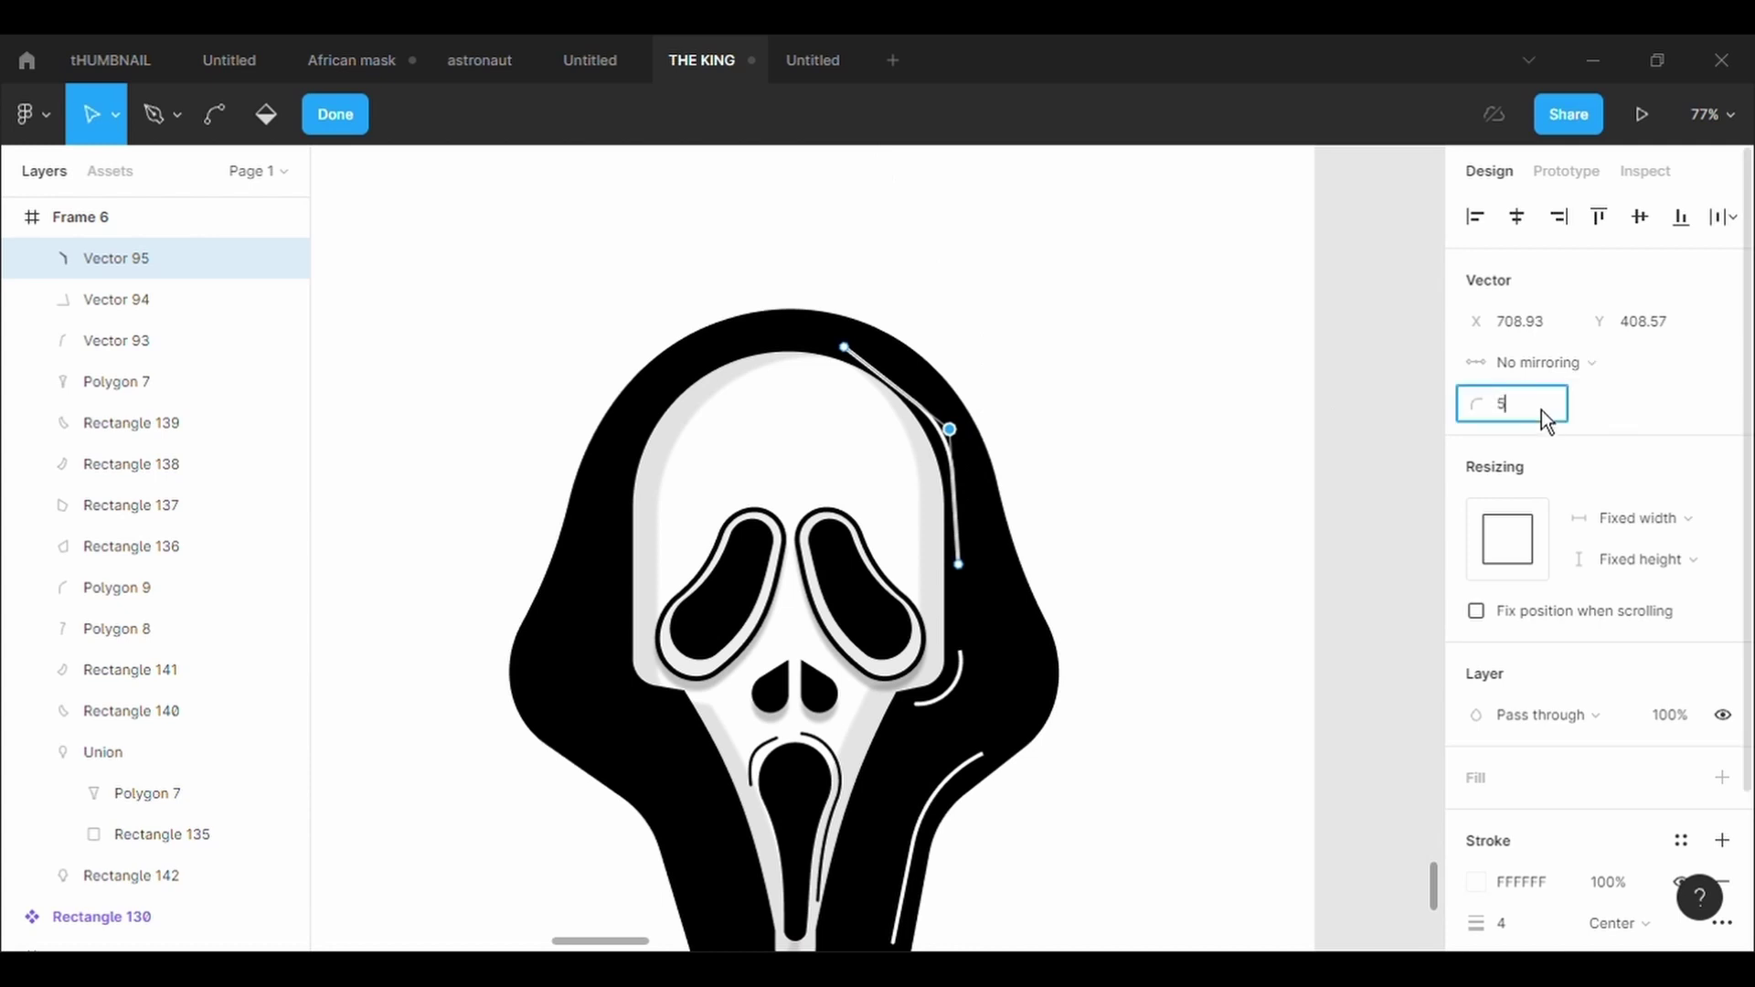
text(00)
key(Return)
click(989, 434)
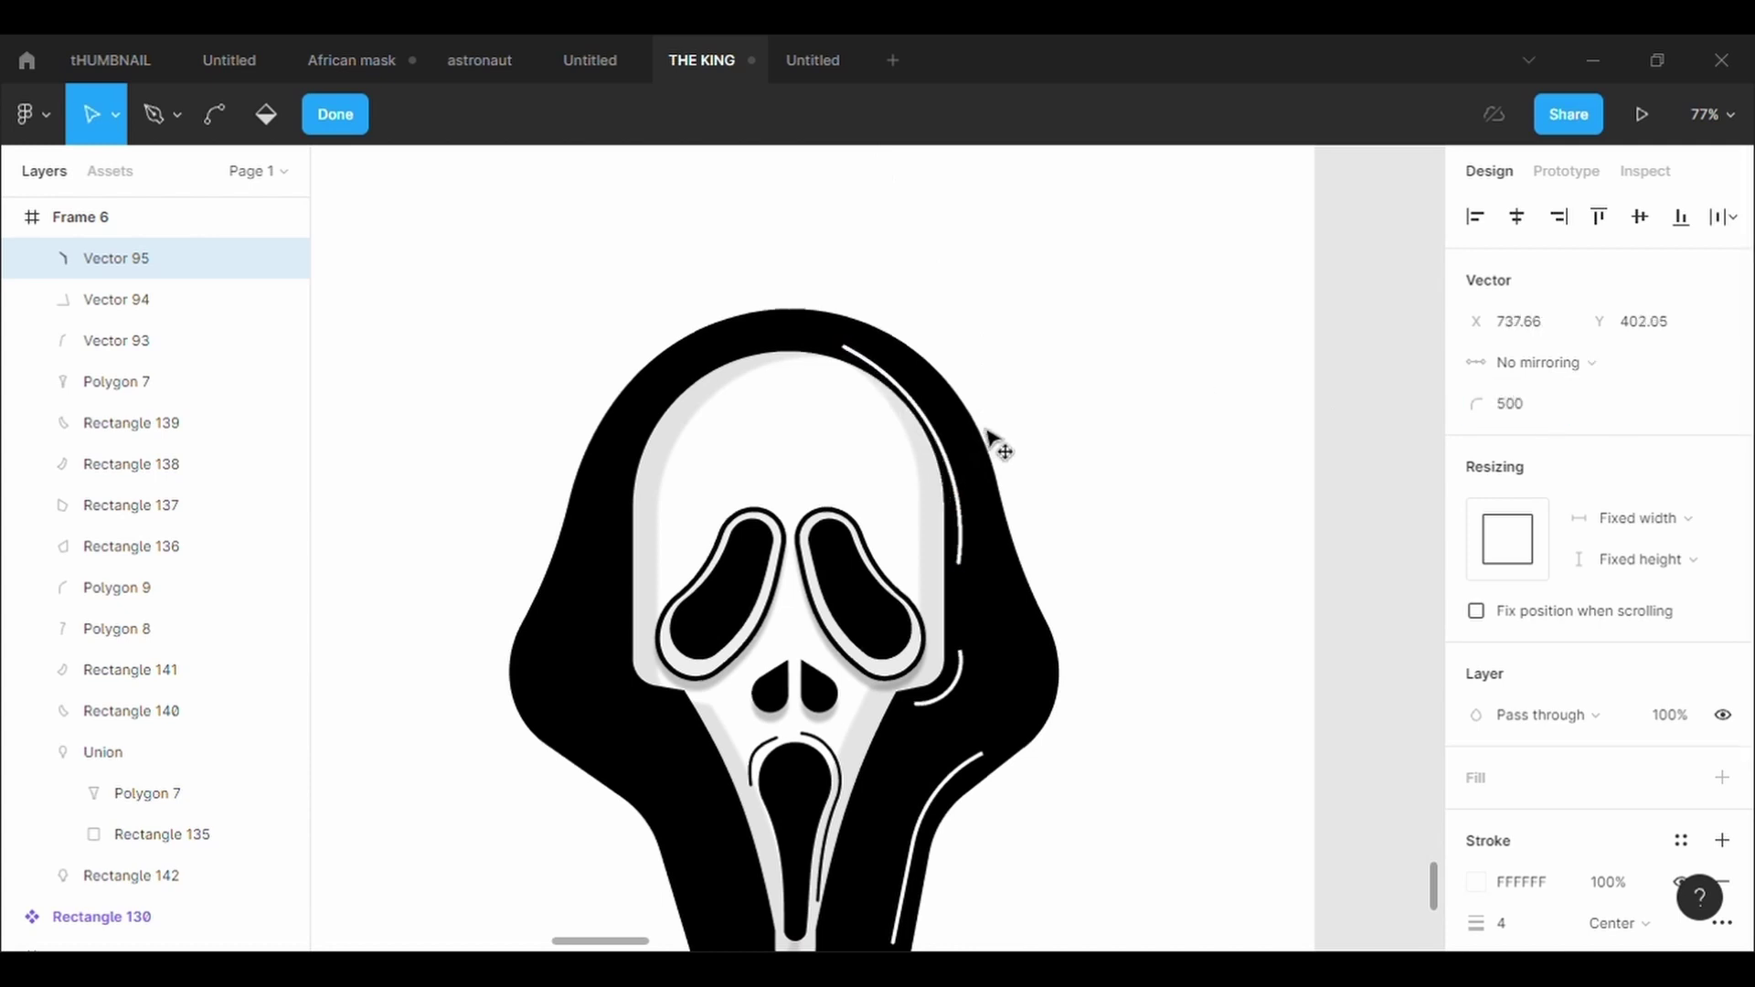
key(Escape)
key(Escape)
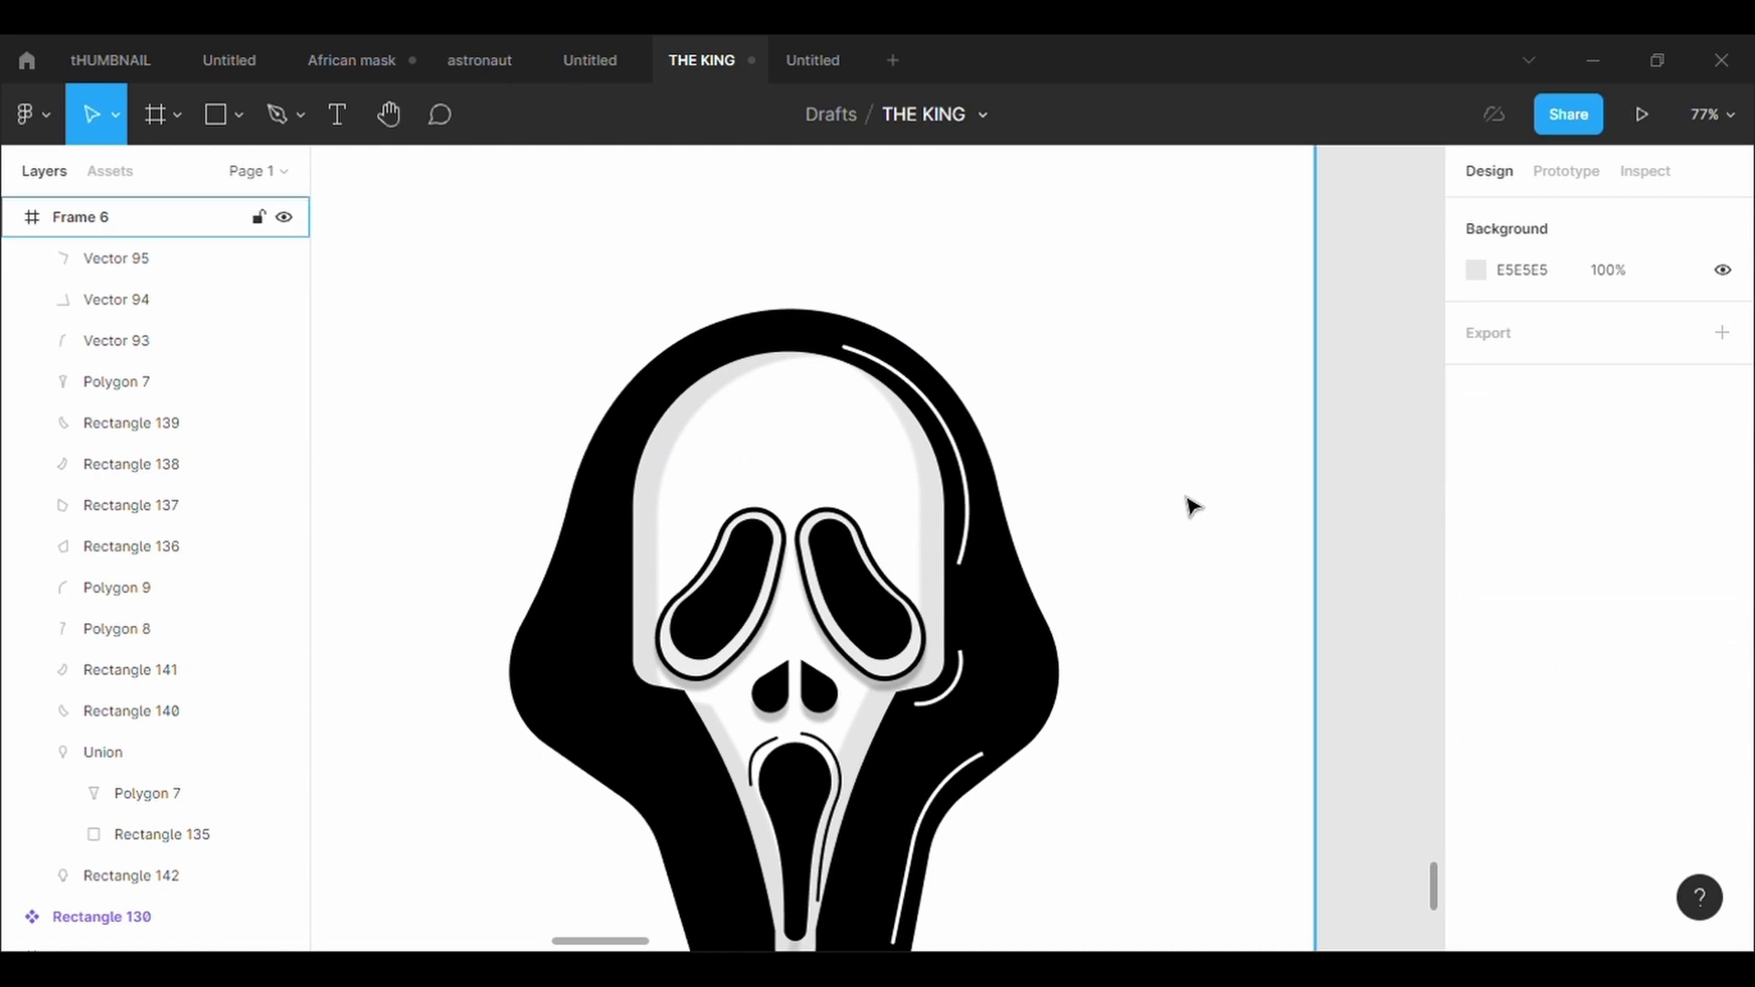
scroll(1186, 501, down, 3)
Draw a white highlight curve on the lower left hood beside the chin, with corner radius 500
click(297, 141)
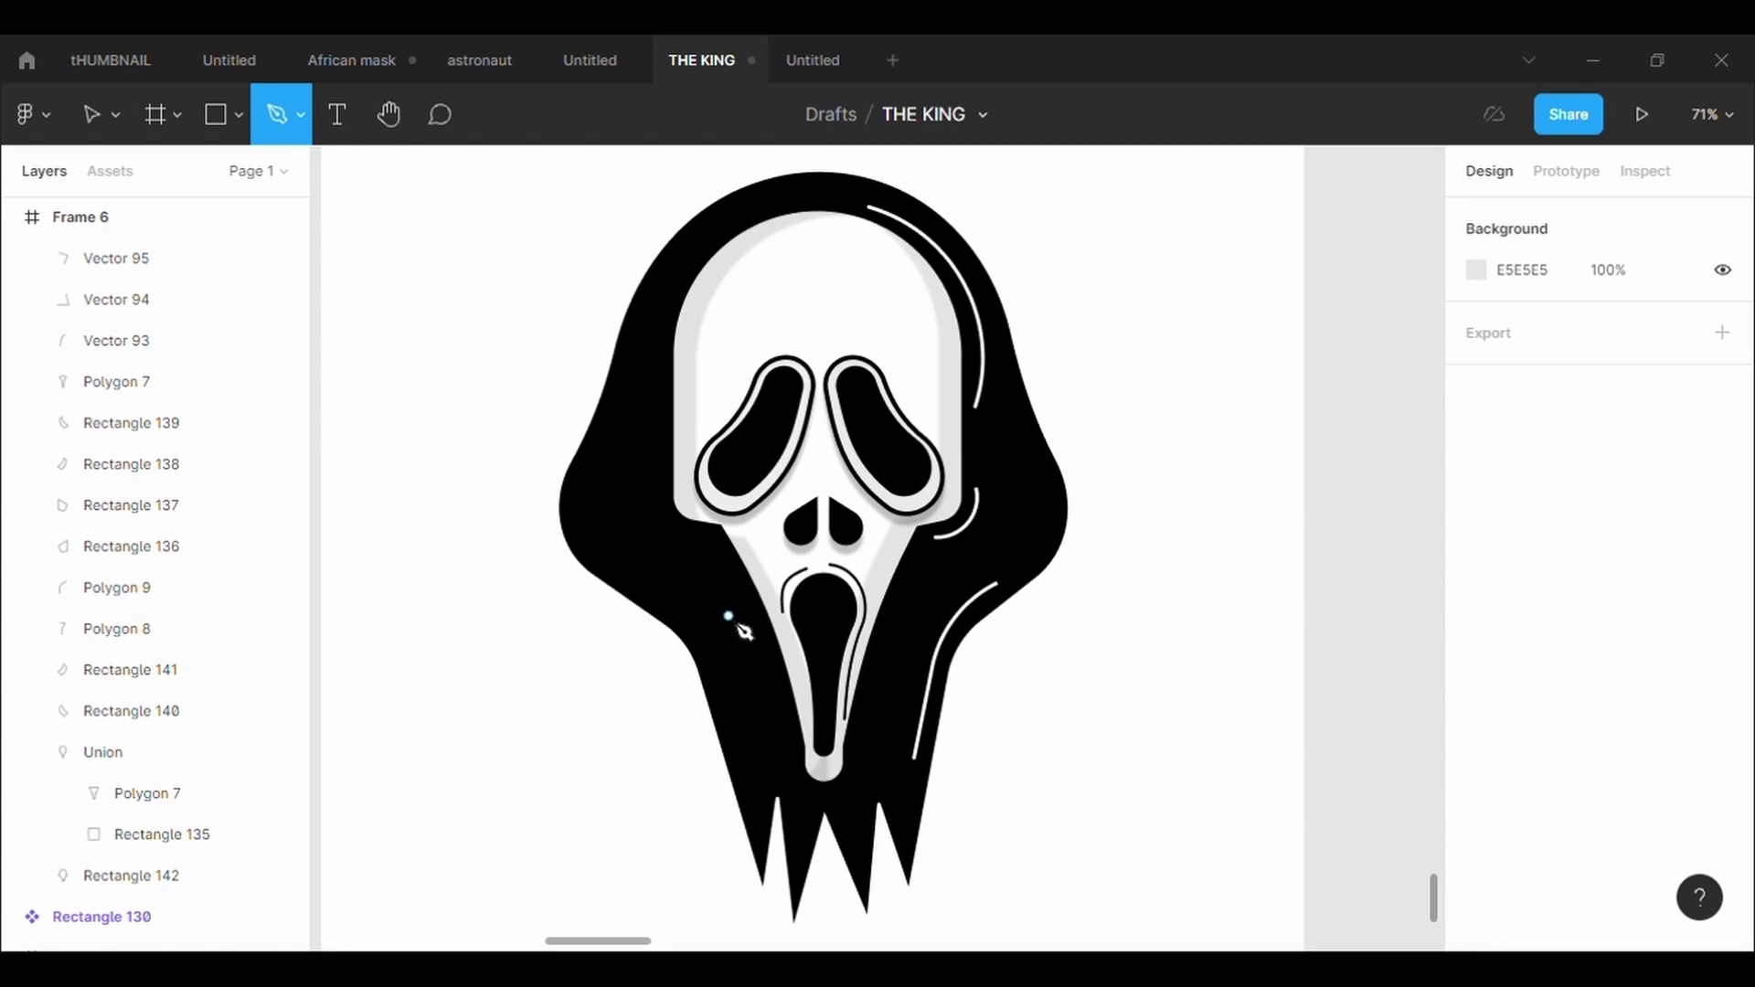
click(631, 575)
click(716, 631)
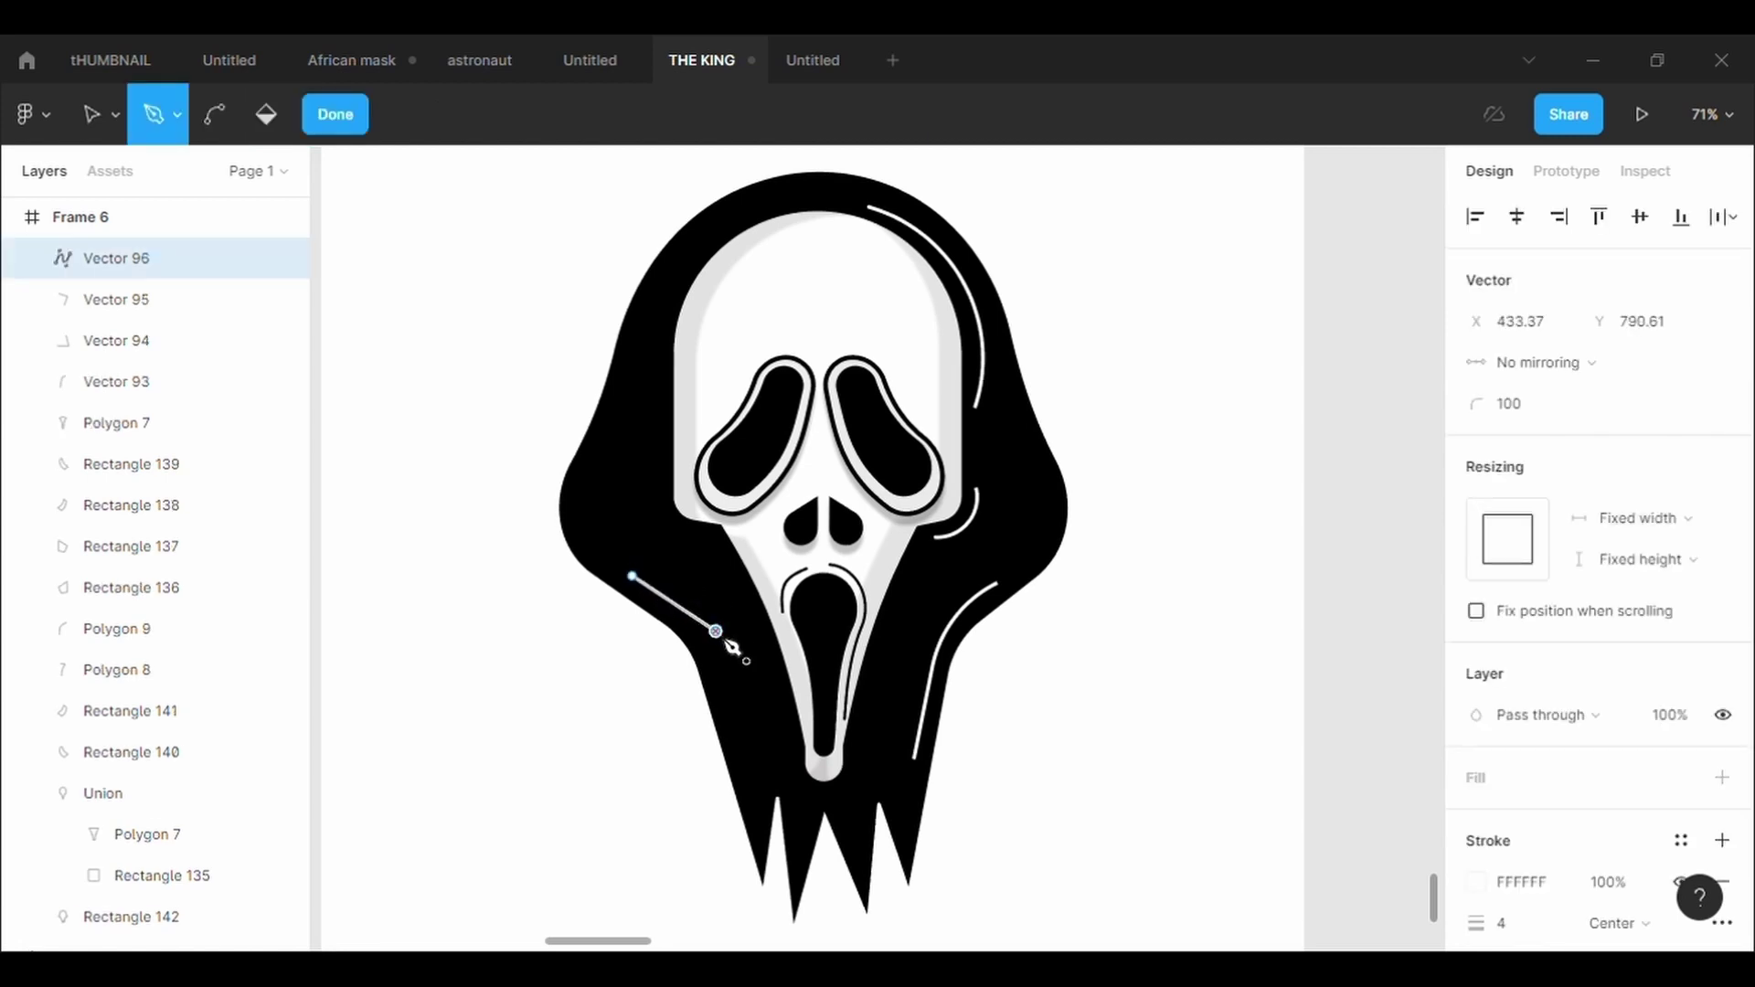
click(743, 722)
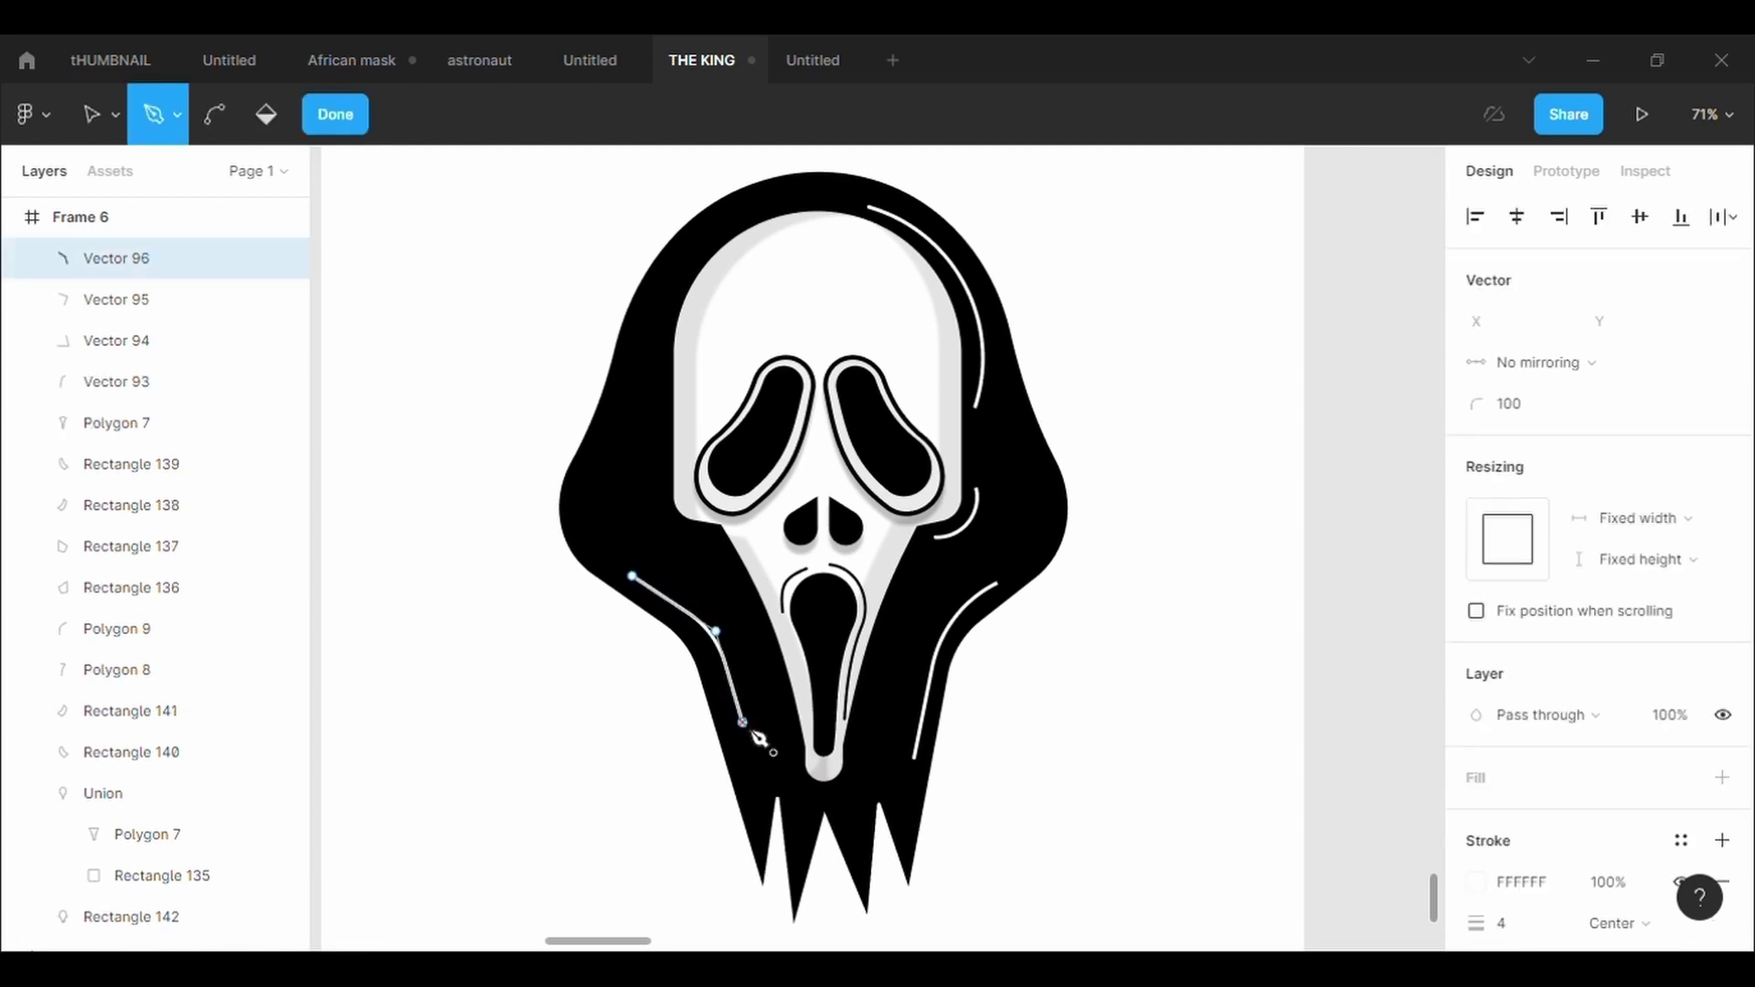
key(Escape)
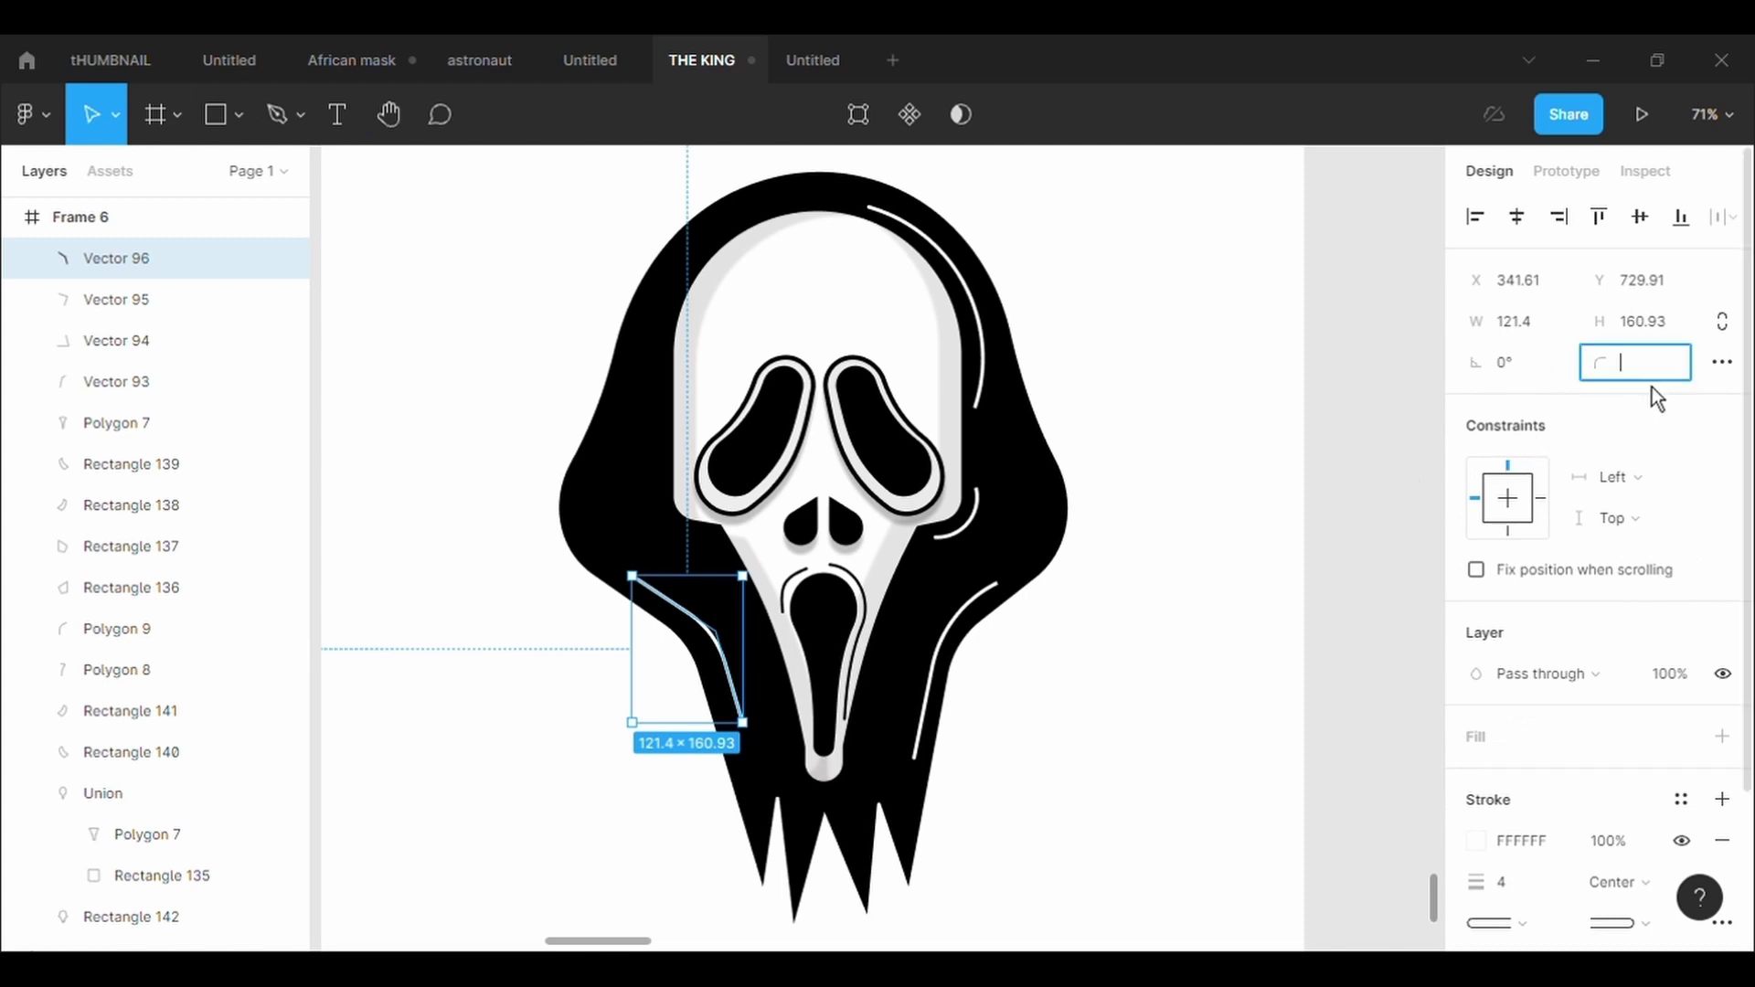
text(500)
key(Return)
key(Return)
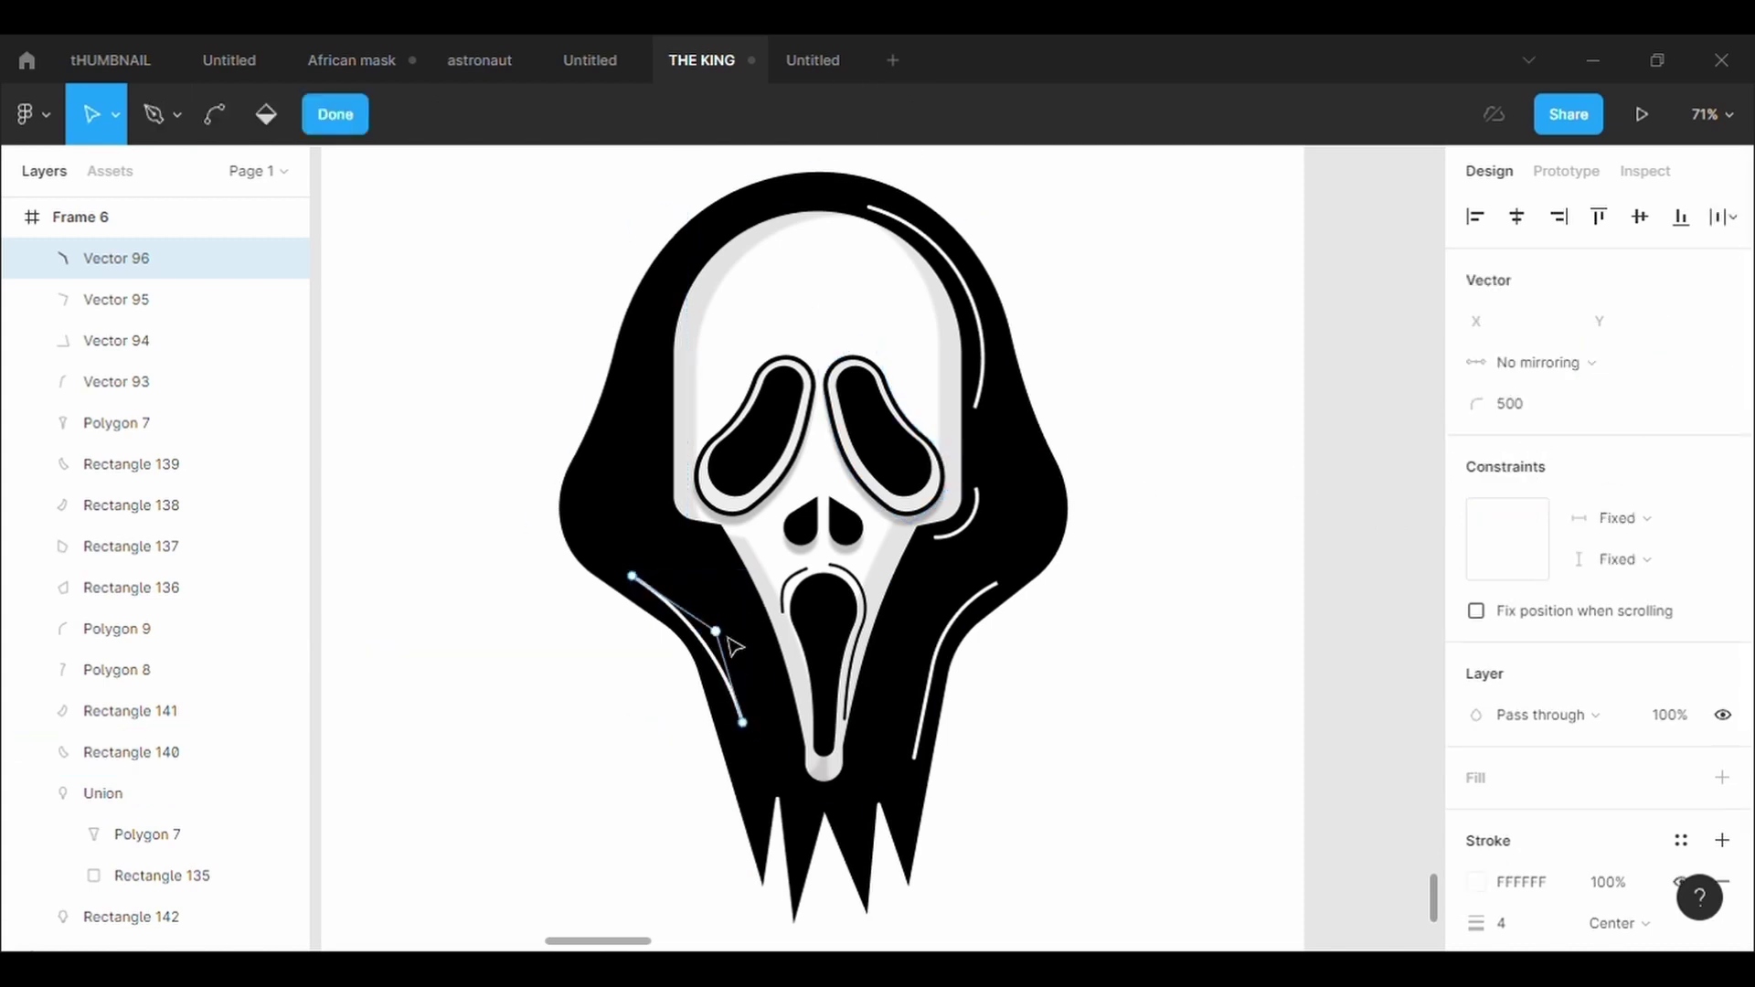
mouse_move(742, 724)
mouse_down()
mouse_move(751, 754)
mouse_move(736, 644)
mouse_up()
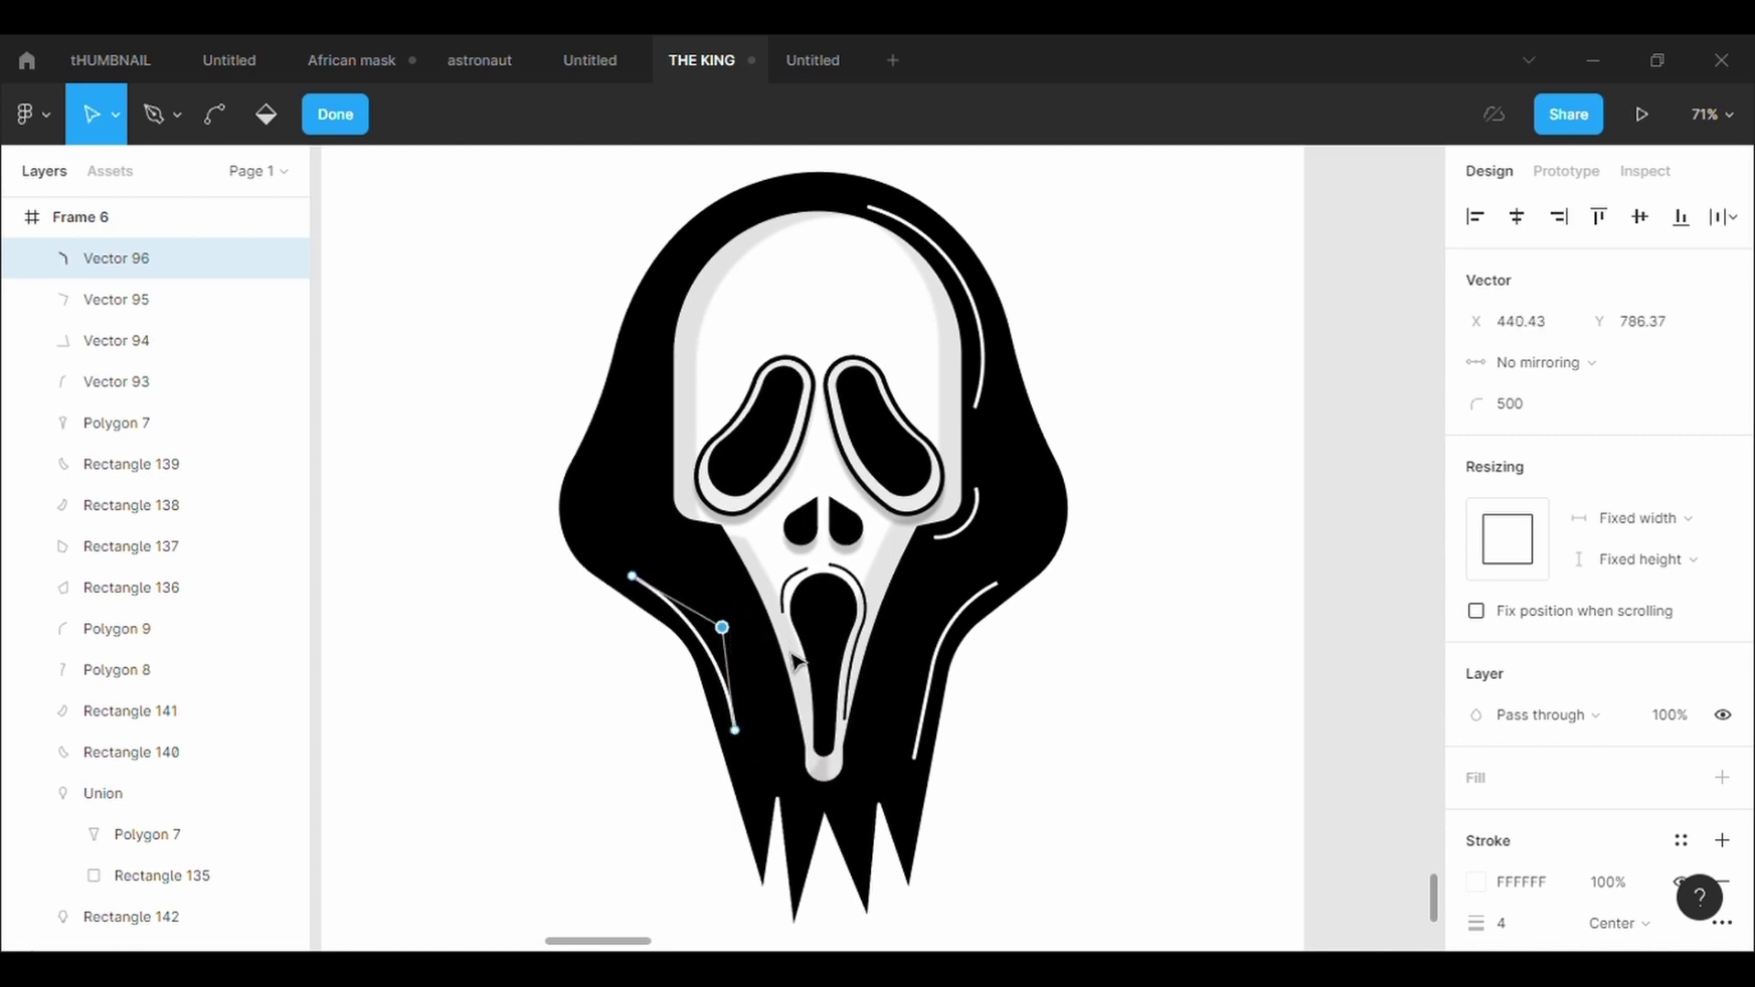
drag(738, 734, 734, 711)
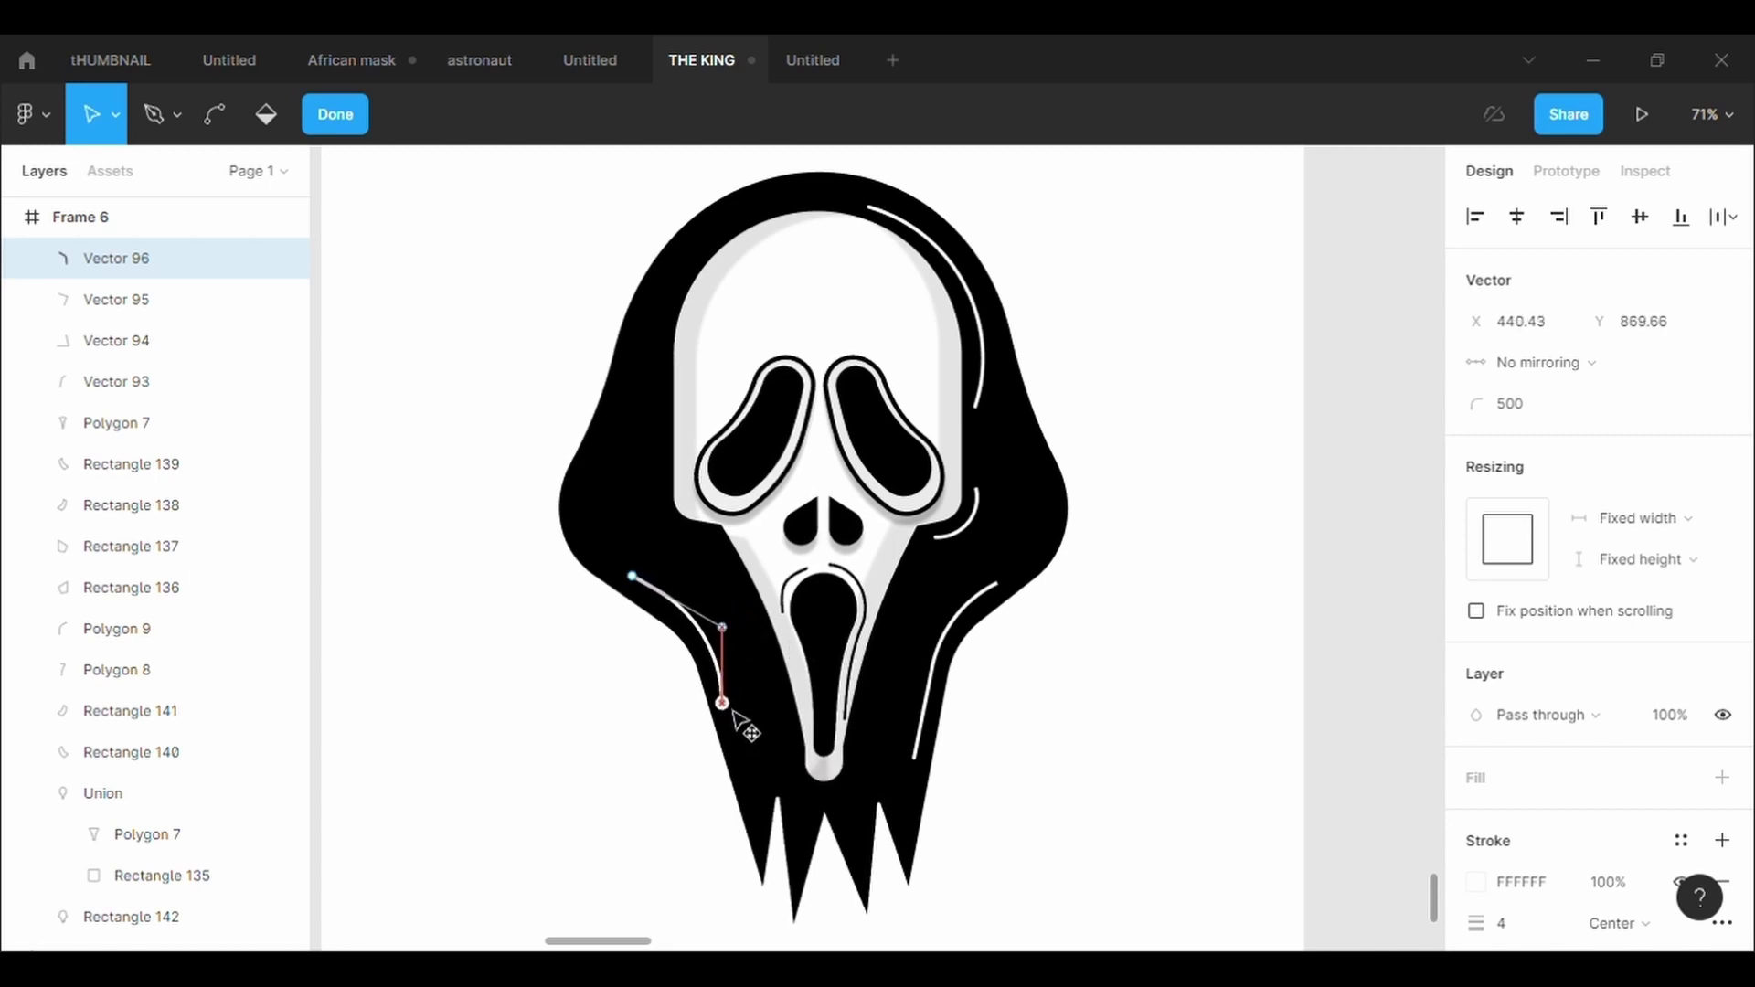
click(1163, 778)
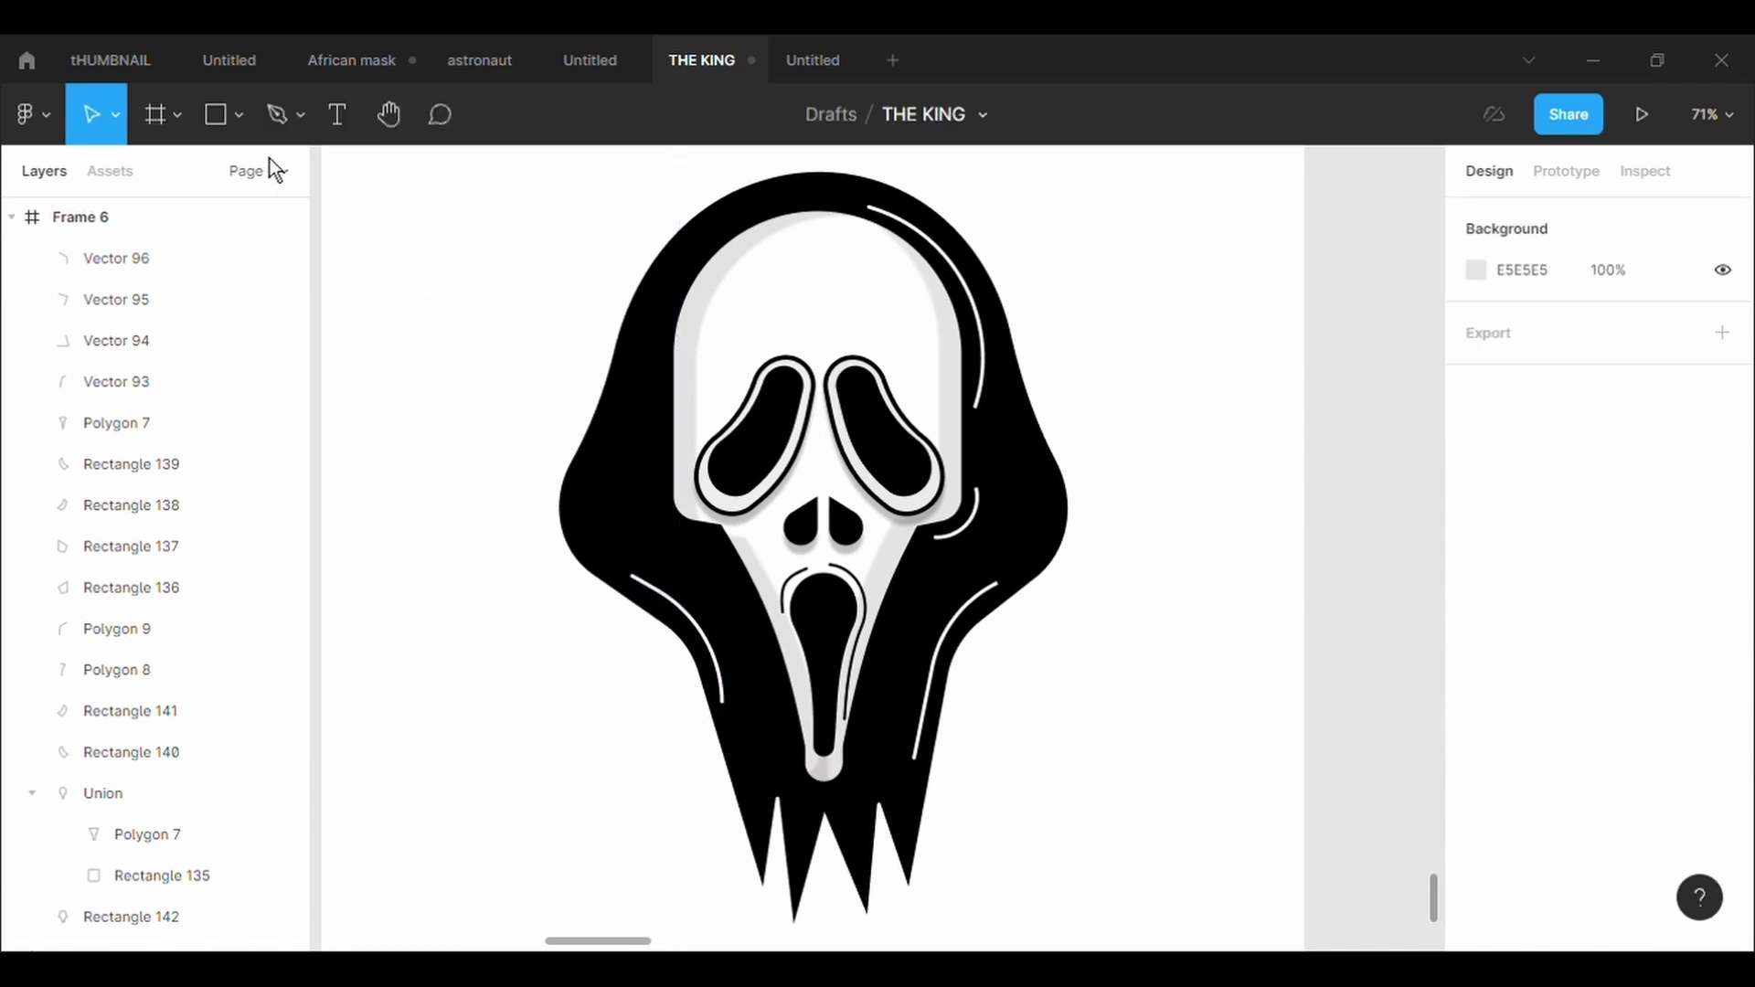
Draw a line on the upper left hood and bend it into a curved highlight
key(p)
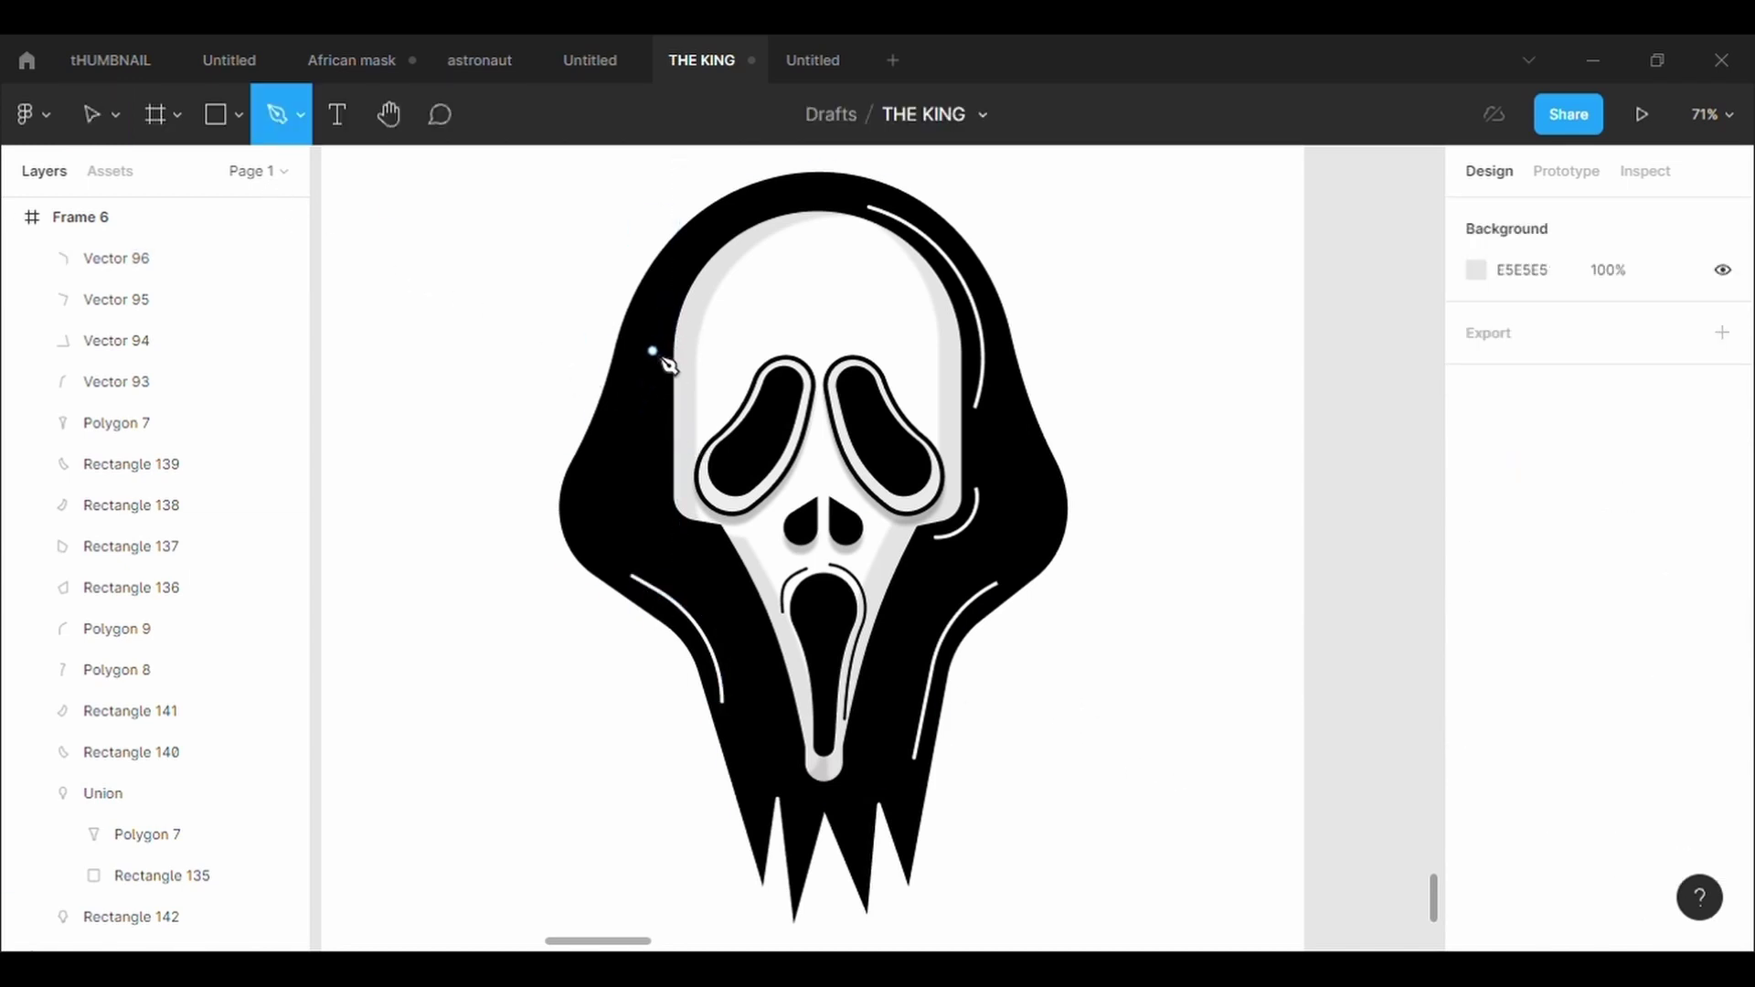
click(652, 351)
click(644, 493)
key(Escape)
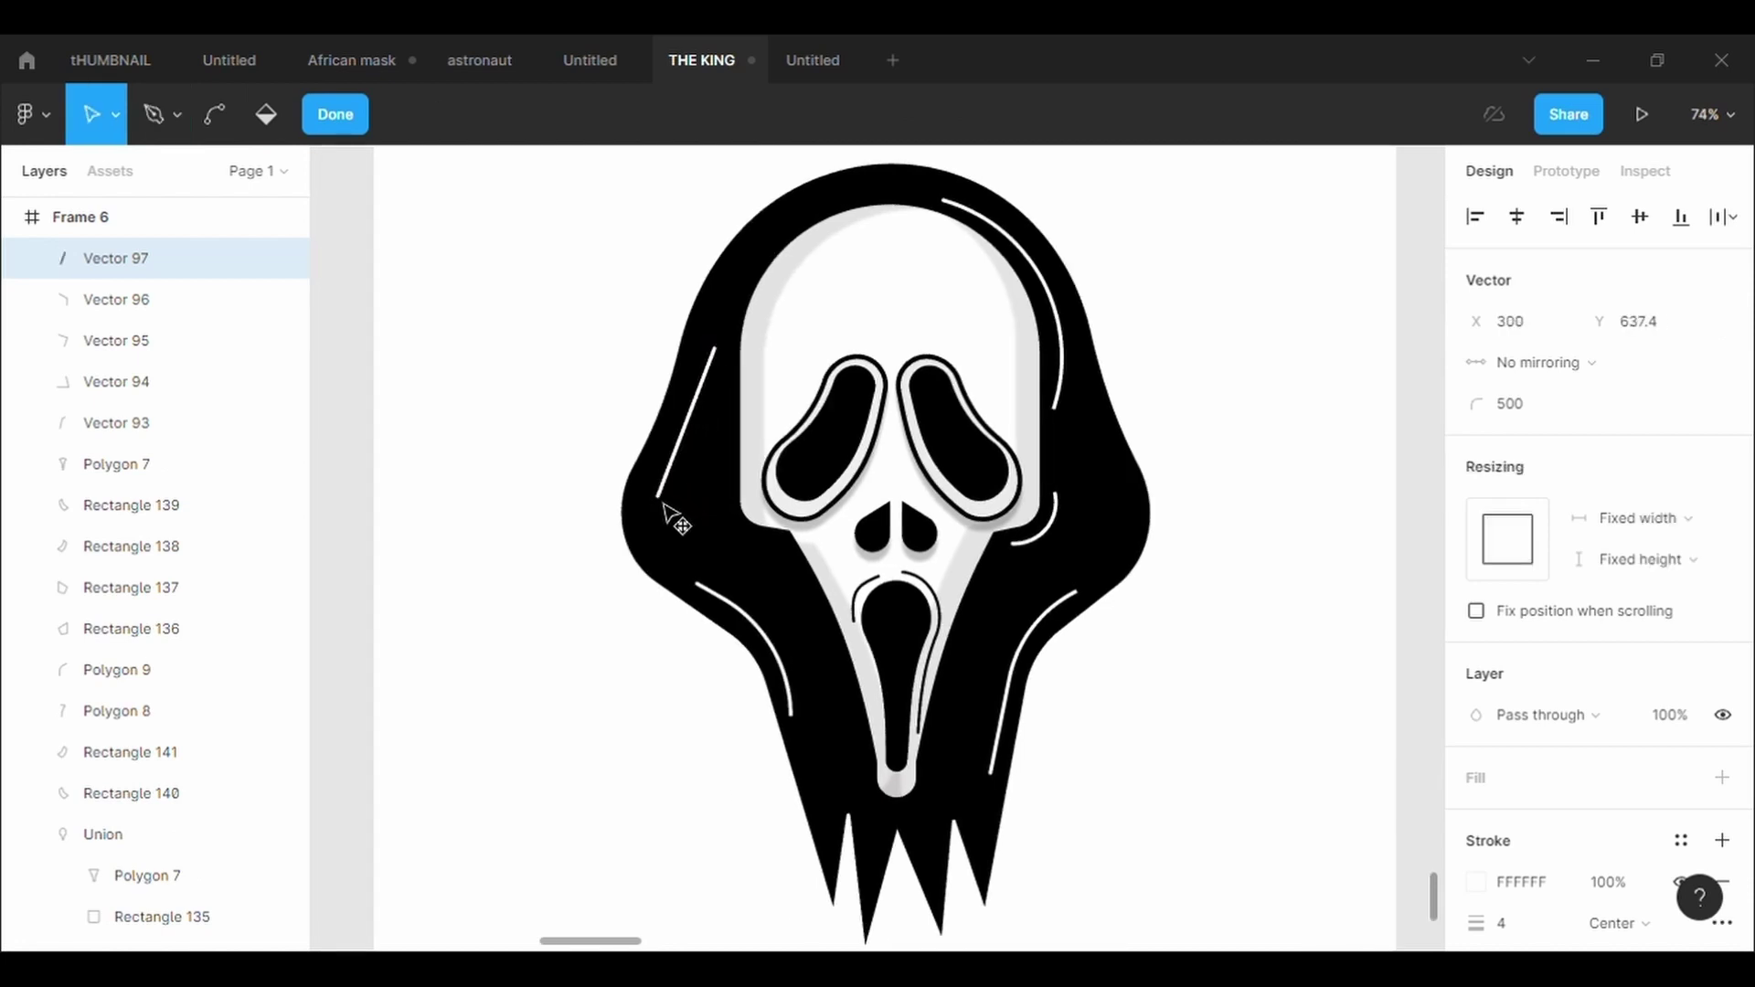
click(647, 497)
drag(684, 422, 717, 416)
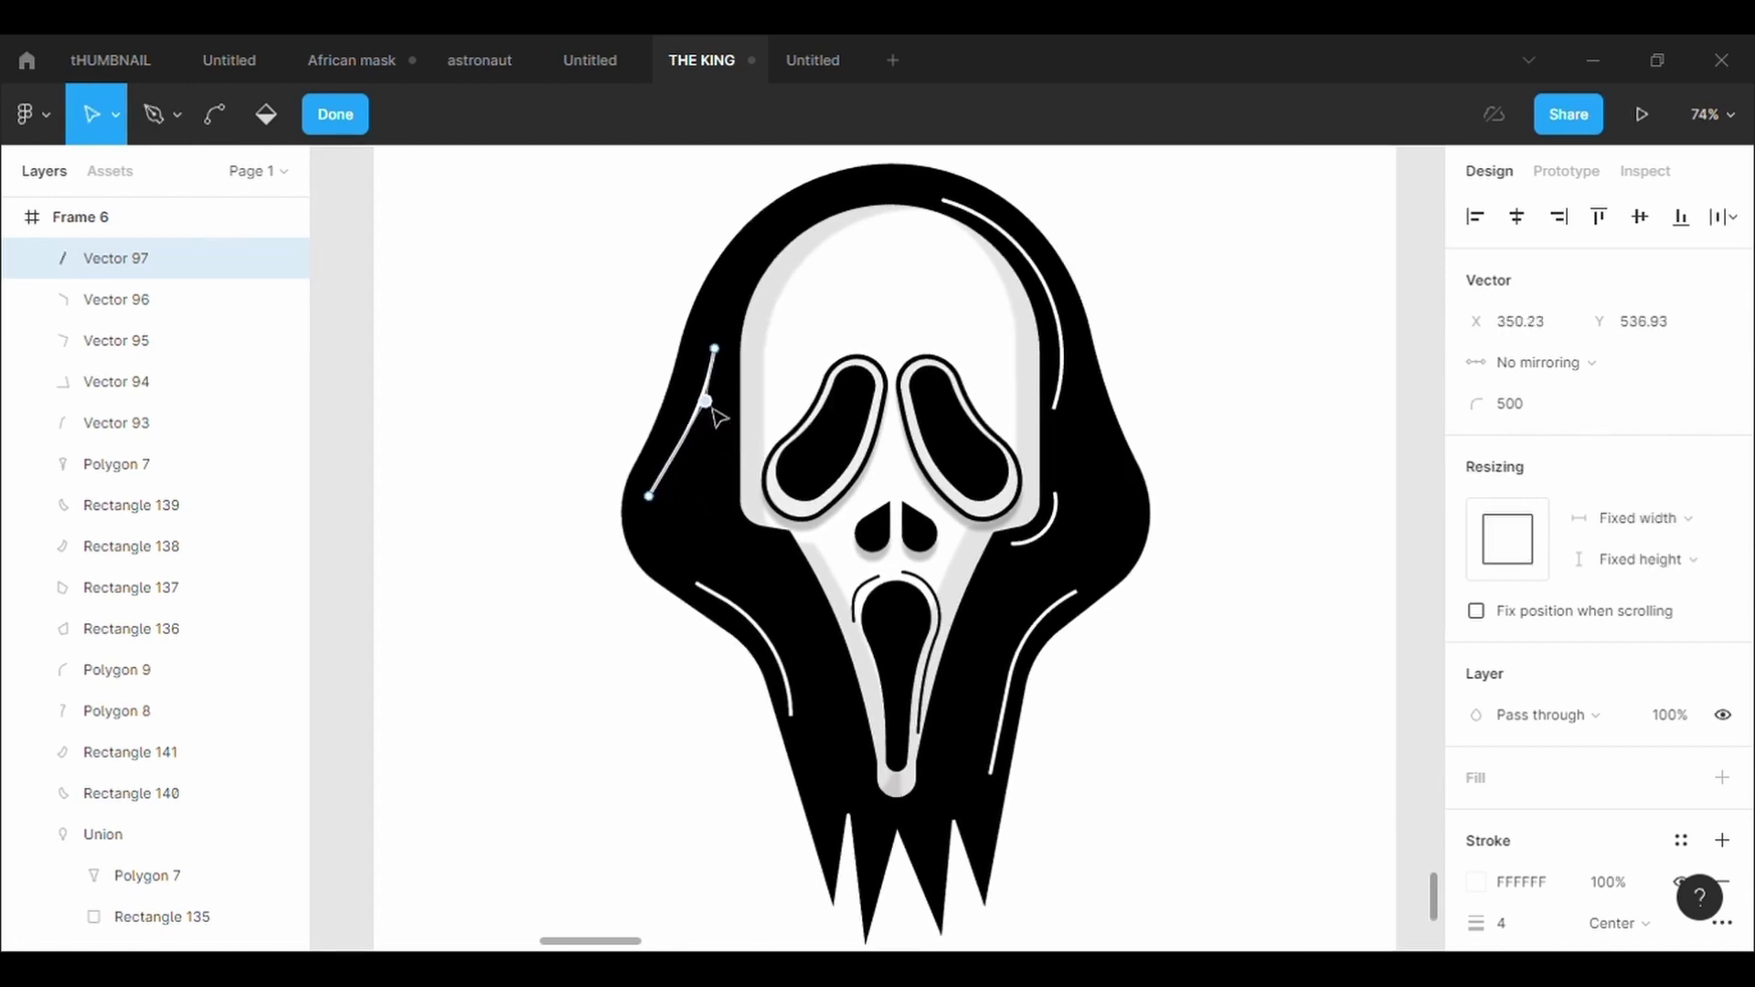
mouse_move(716, 349)
mouse_down()
mouse_move(698, 349)
mouse_move(708, 413)
mouse_up()
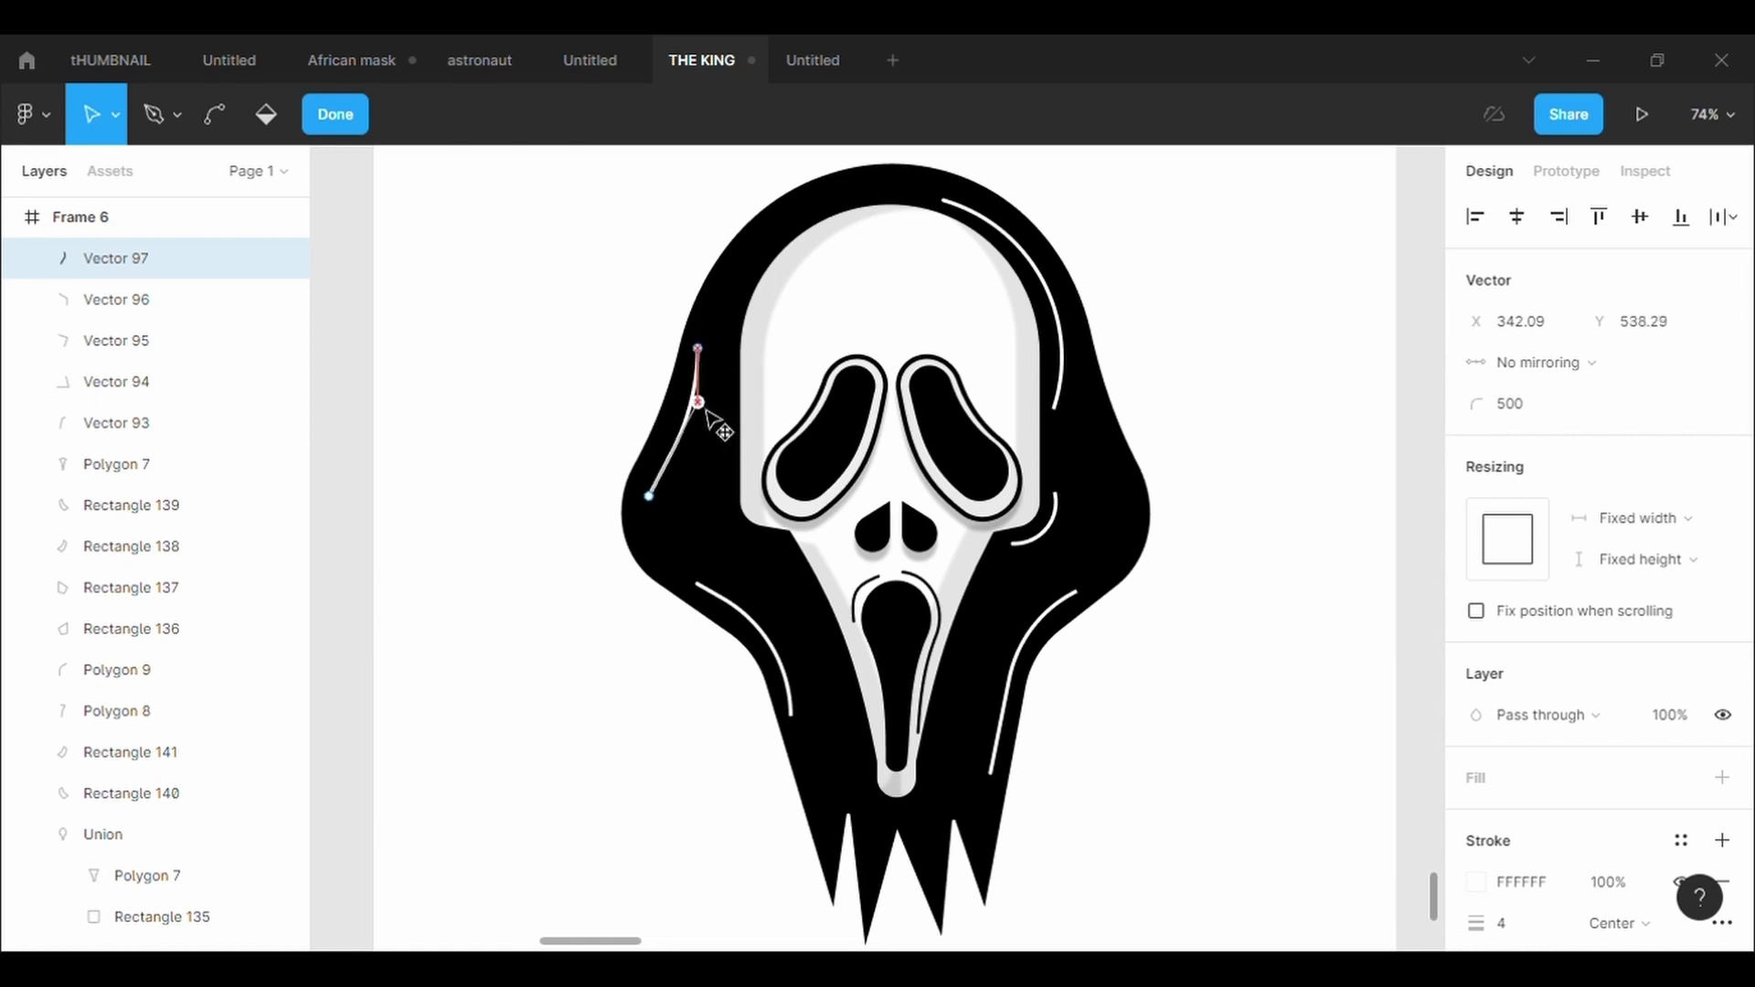
click(637, 376)
scroll(1217, 620, down, 1)
Change Frame 6's fill from white to the vivid purple 995EC8 in the colour picker
scroll(1217, 620, down, 2)
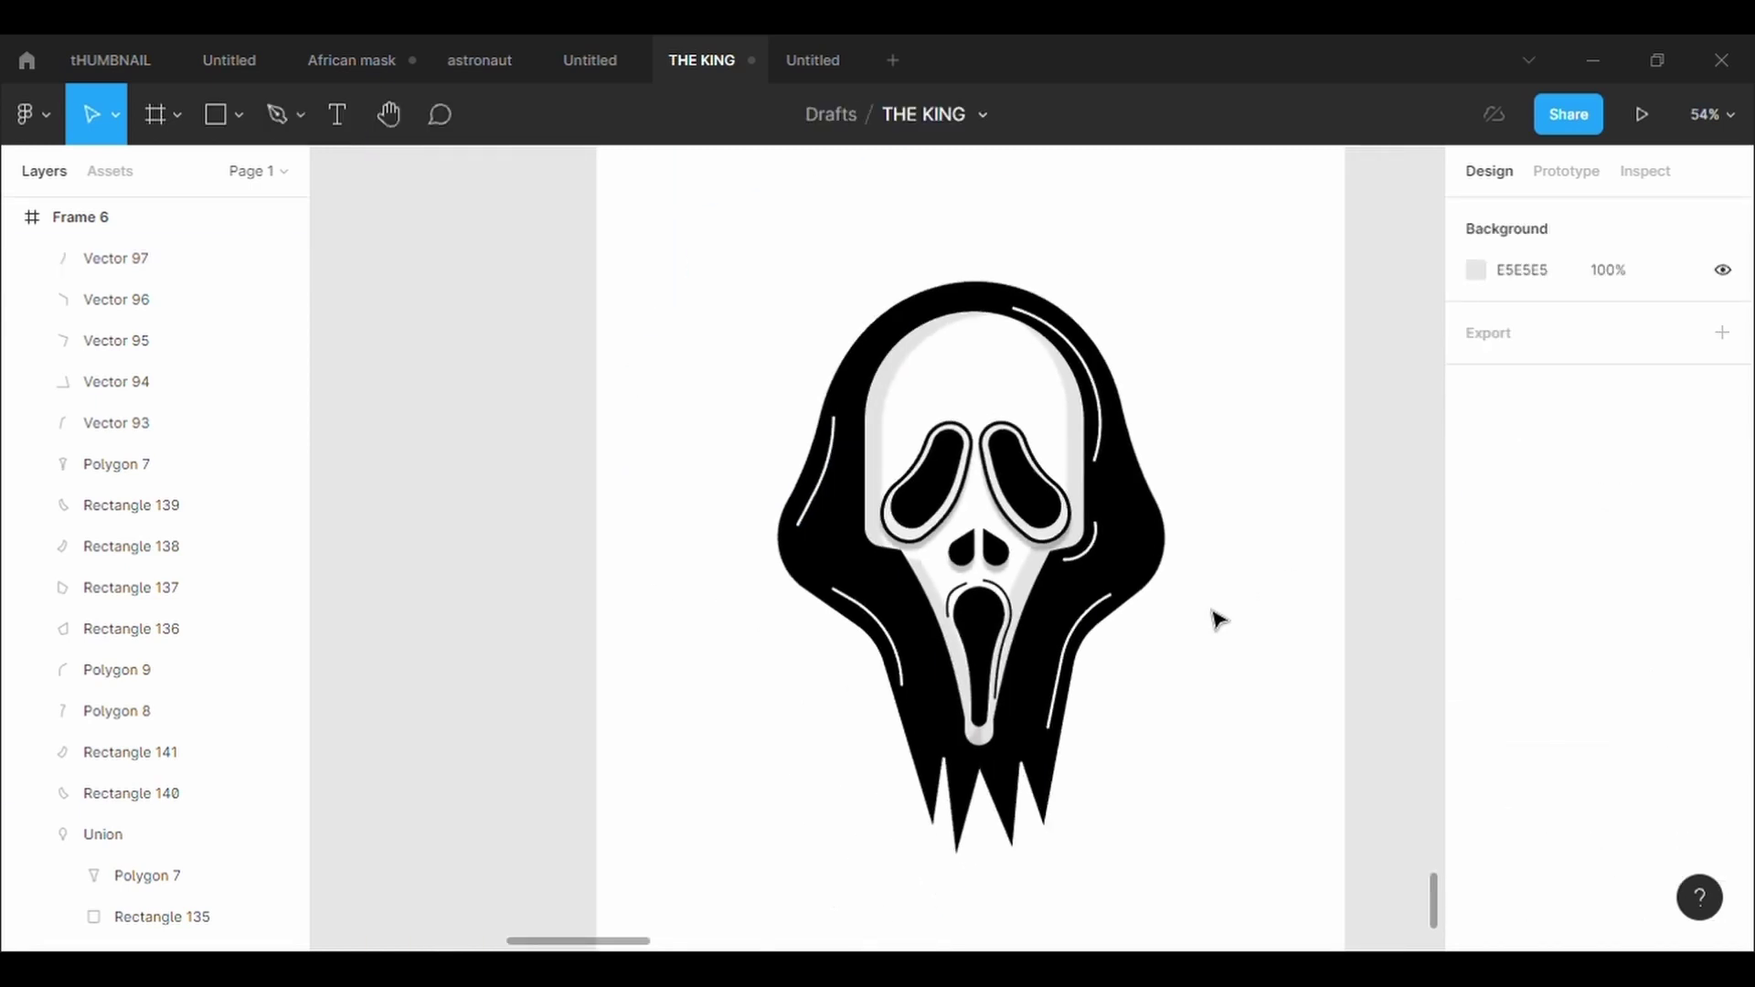
scroll(1217, 620, down, 2)
scroll(1217, 619, down, 2)
scroll(1217, 620, right, 3)
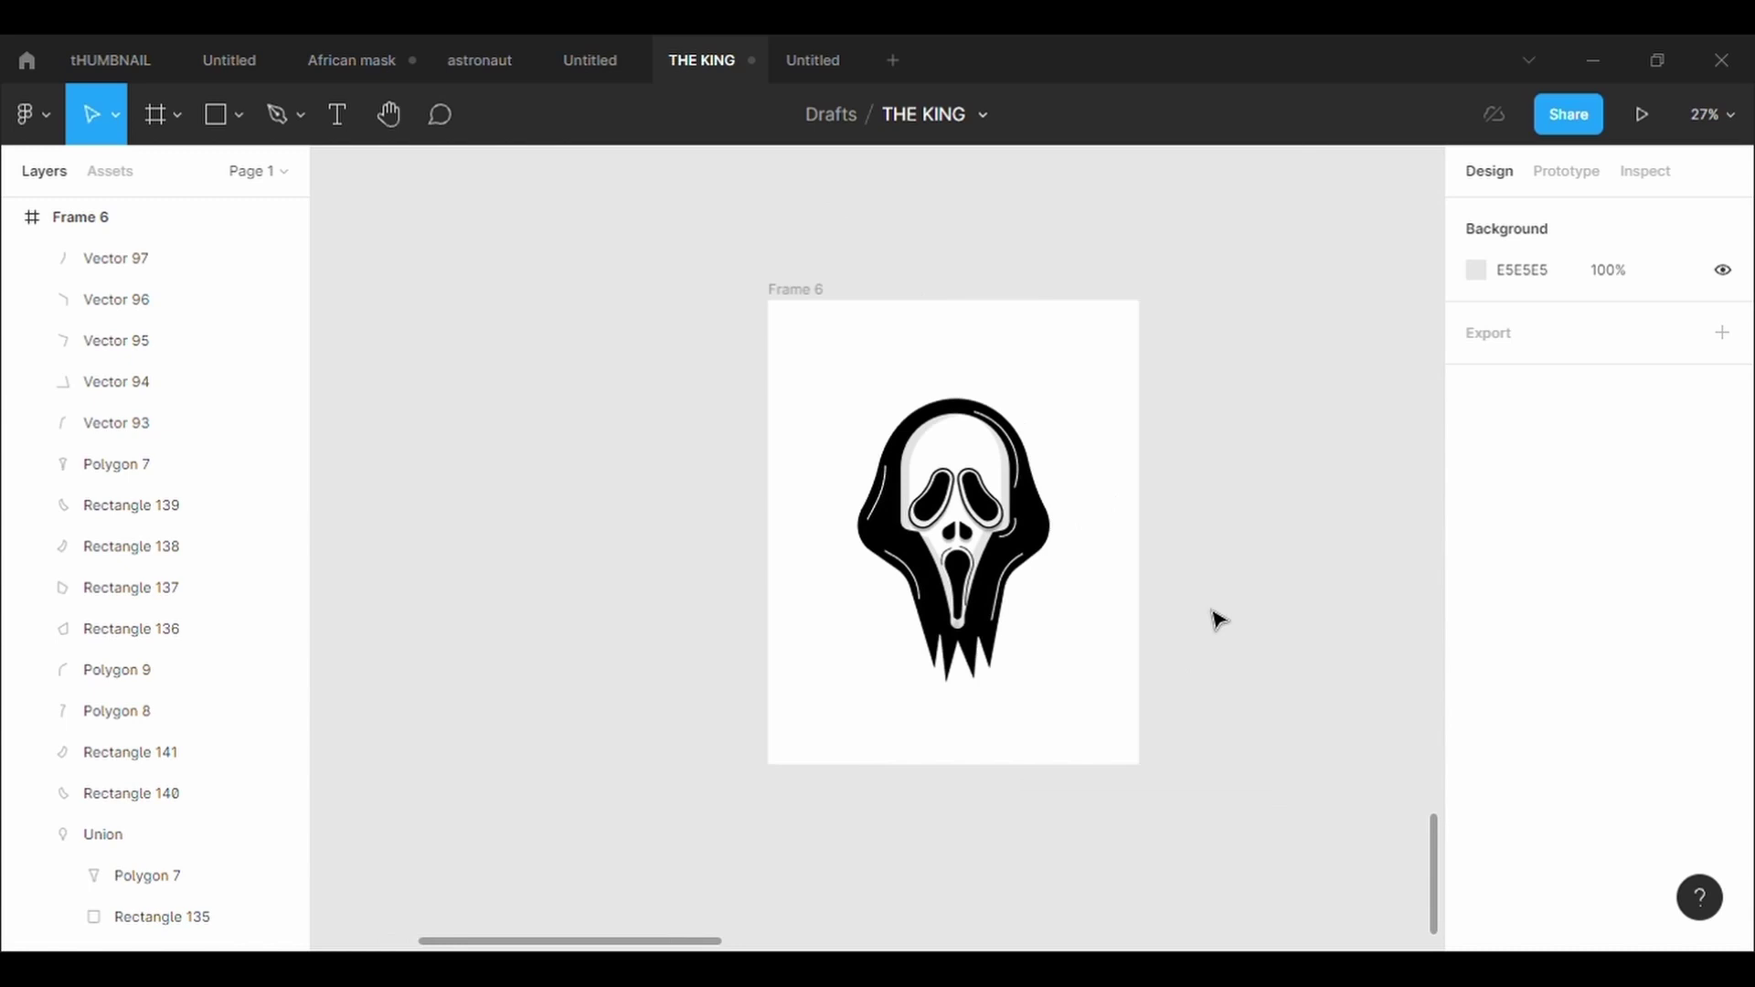
click(864, 366)
click(1478, 782)
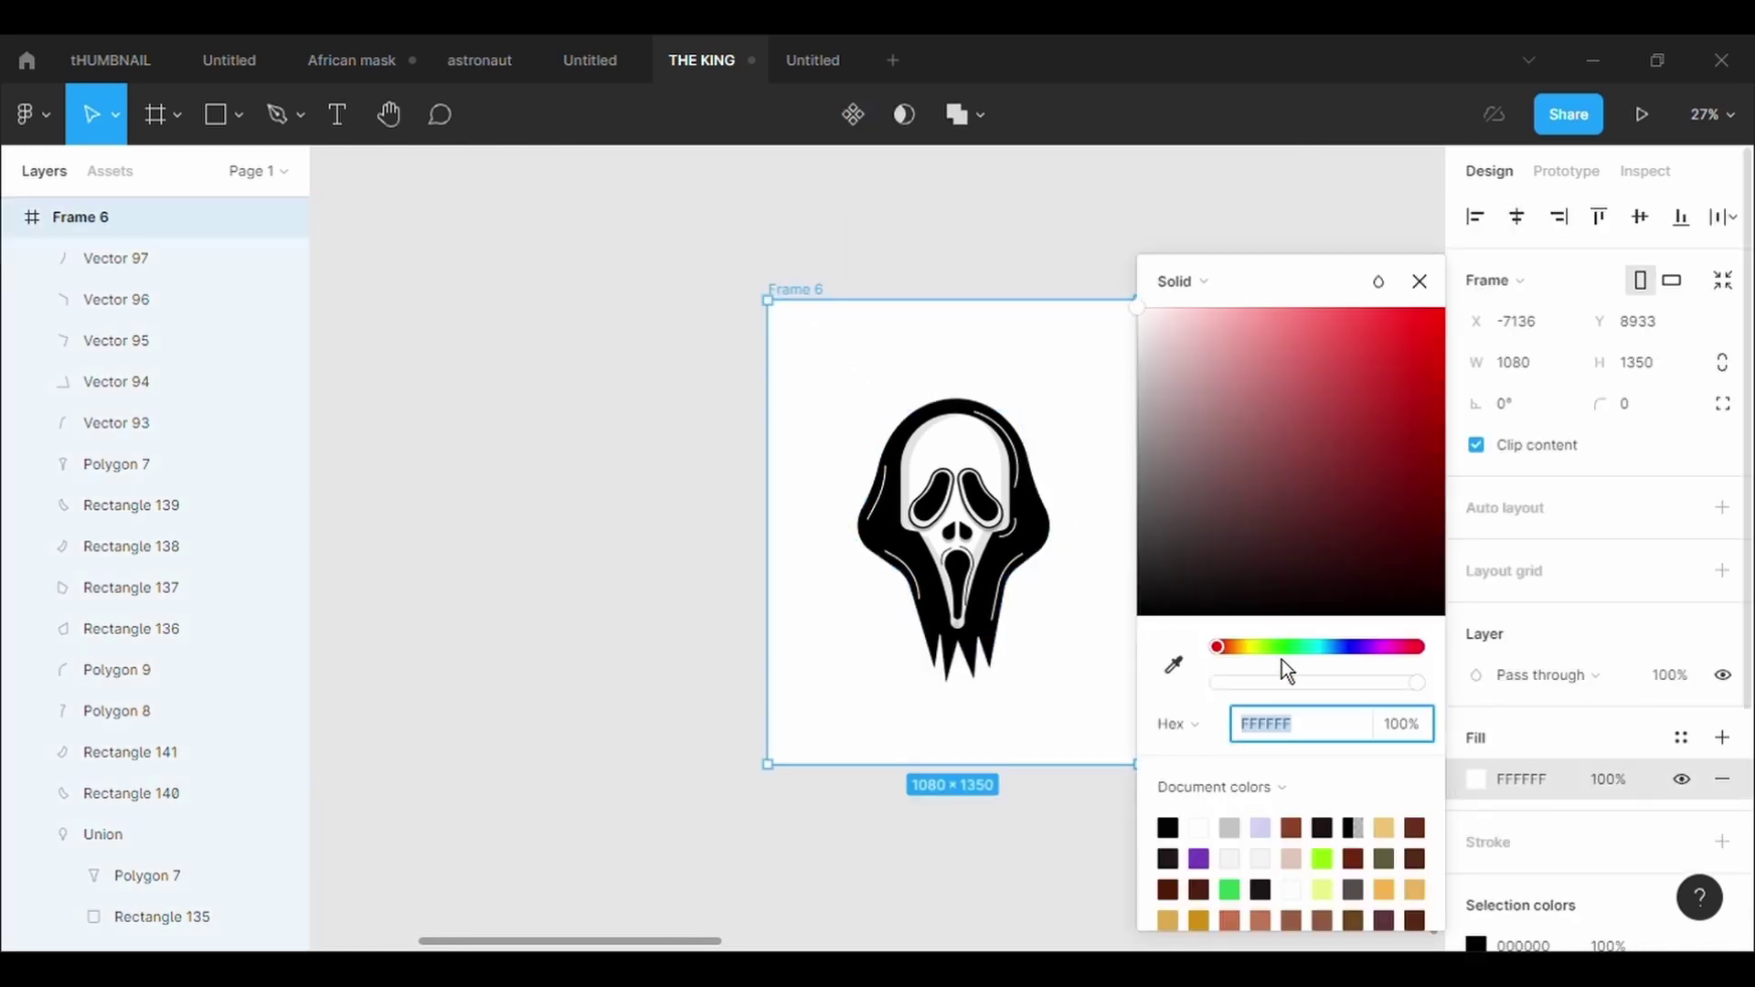
drag(1281, 659, 1336, 647)
mouse_move(1348, 408)
mouse_down()
mouse_move(1359, 426)
mouse_move(1288, 552)
mouse_up()
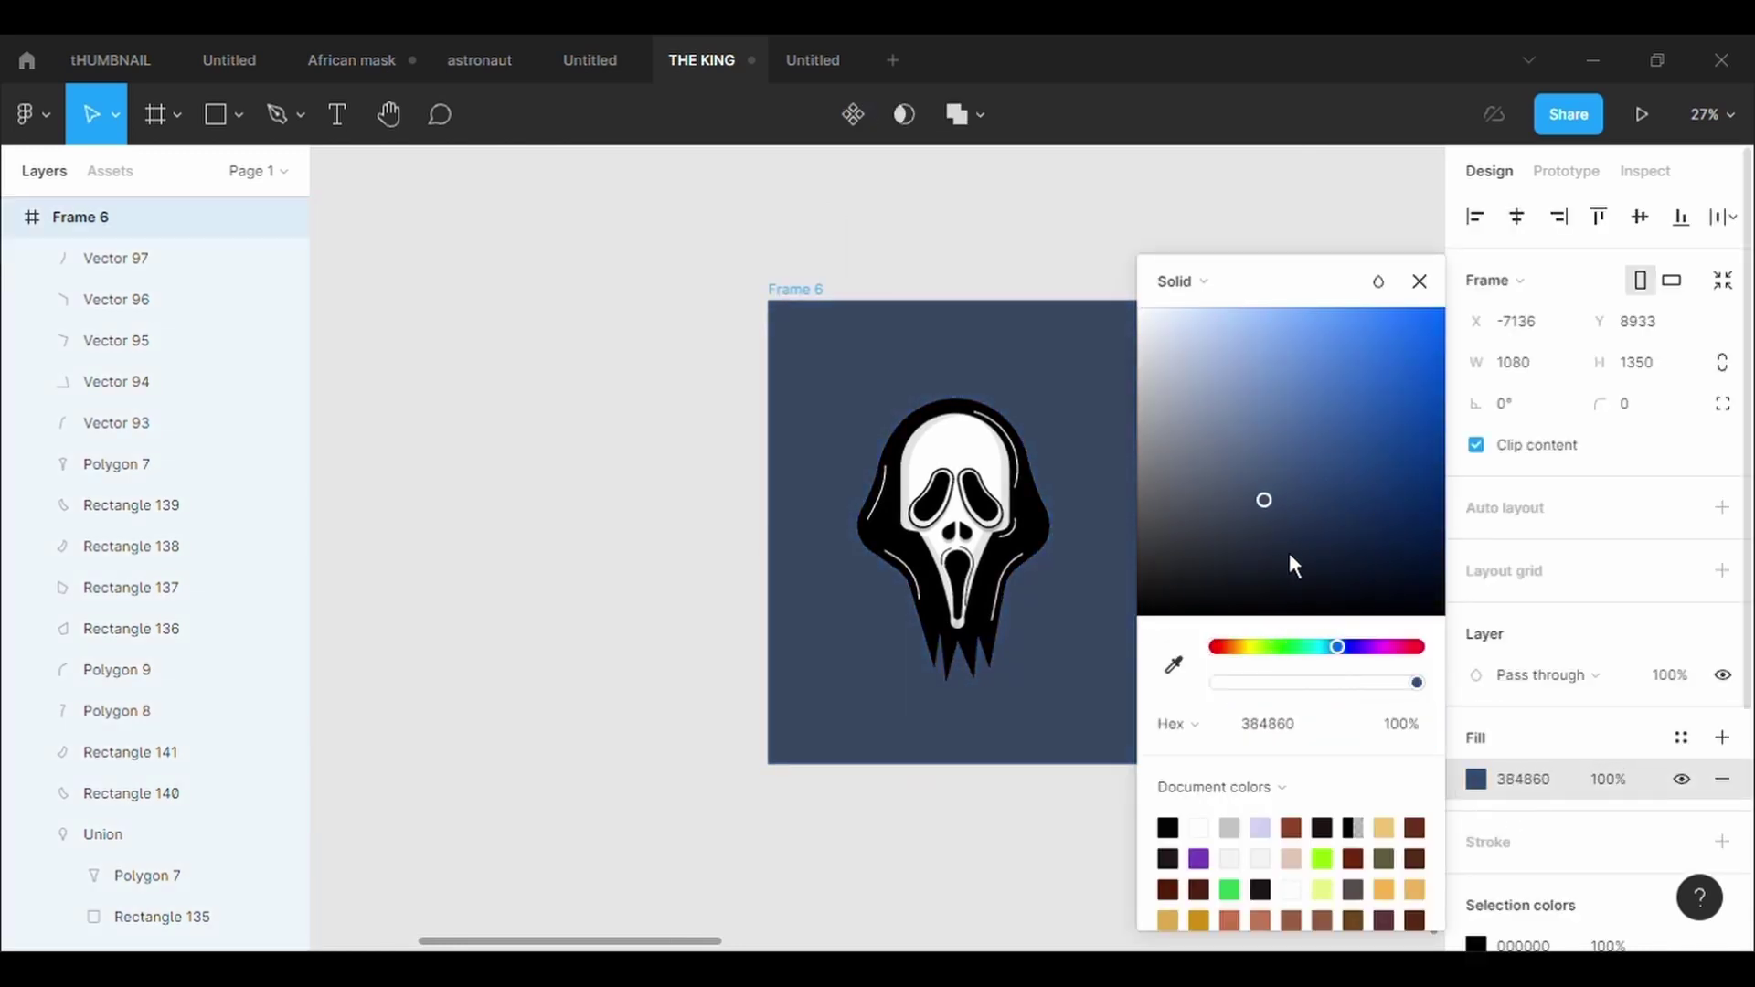
drag(1350, 665, 1384, 665)
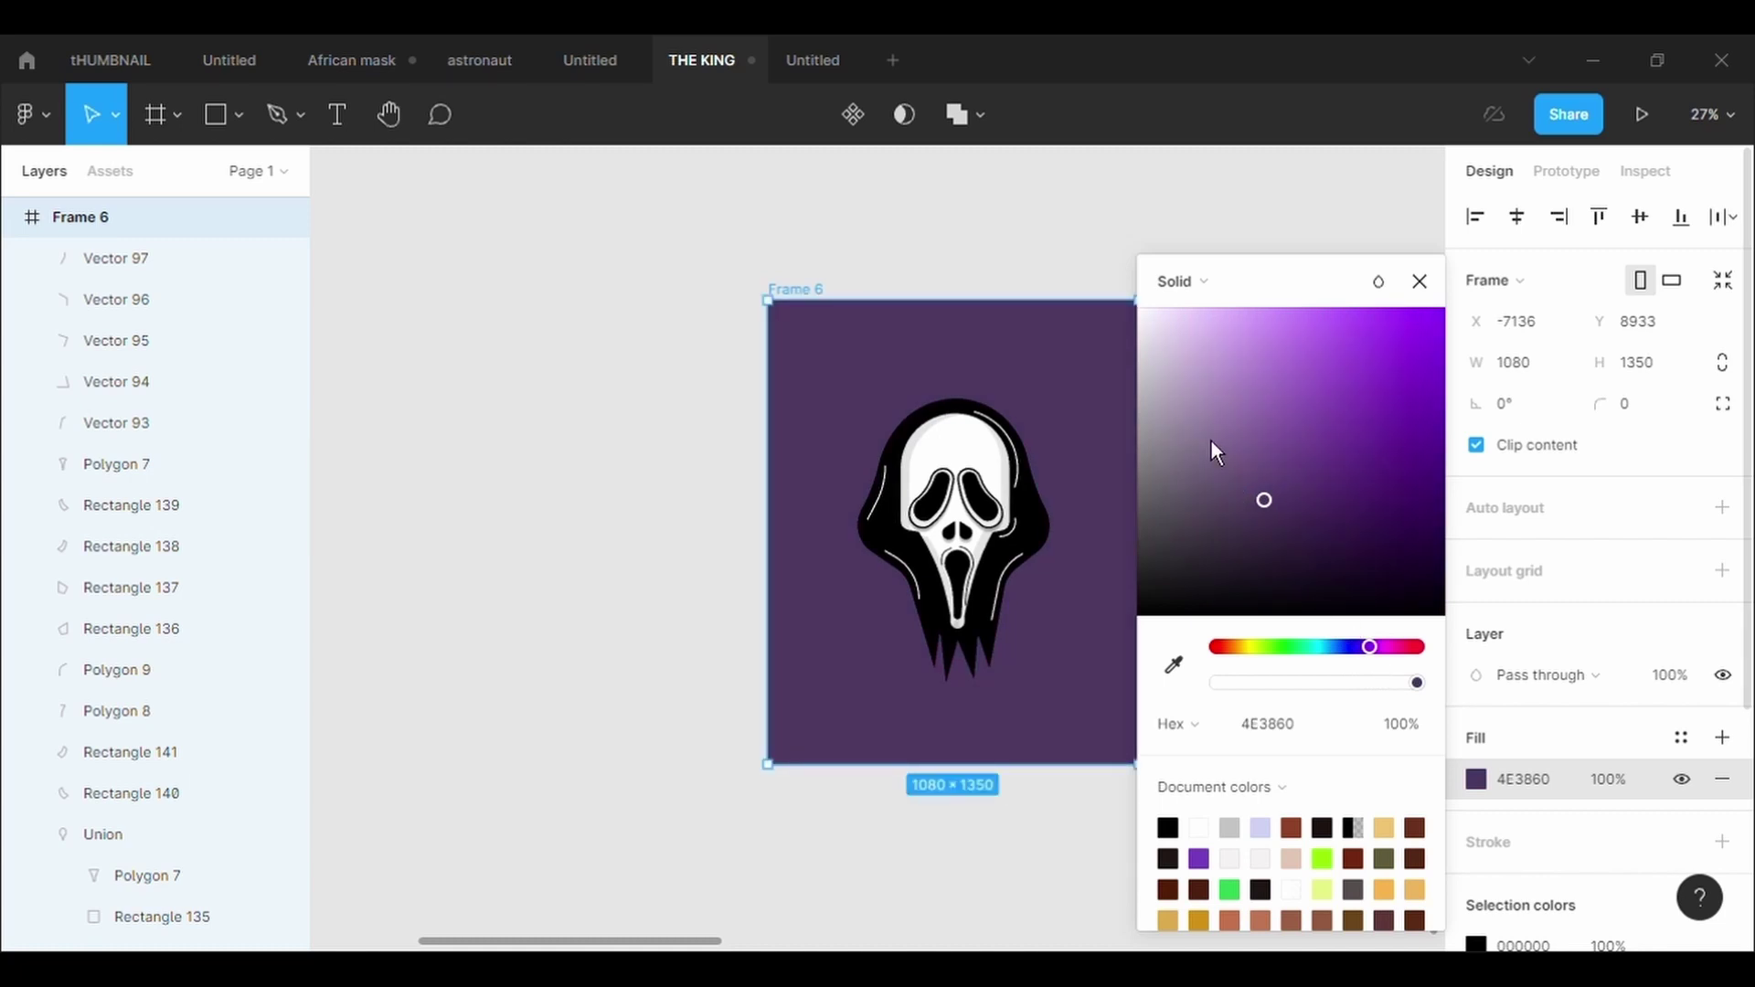
drag(1203, 534, 1220, 548)
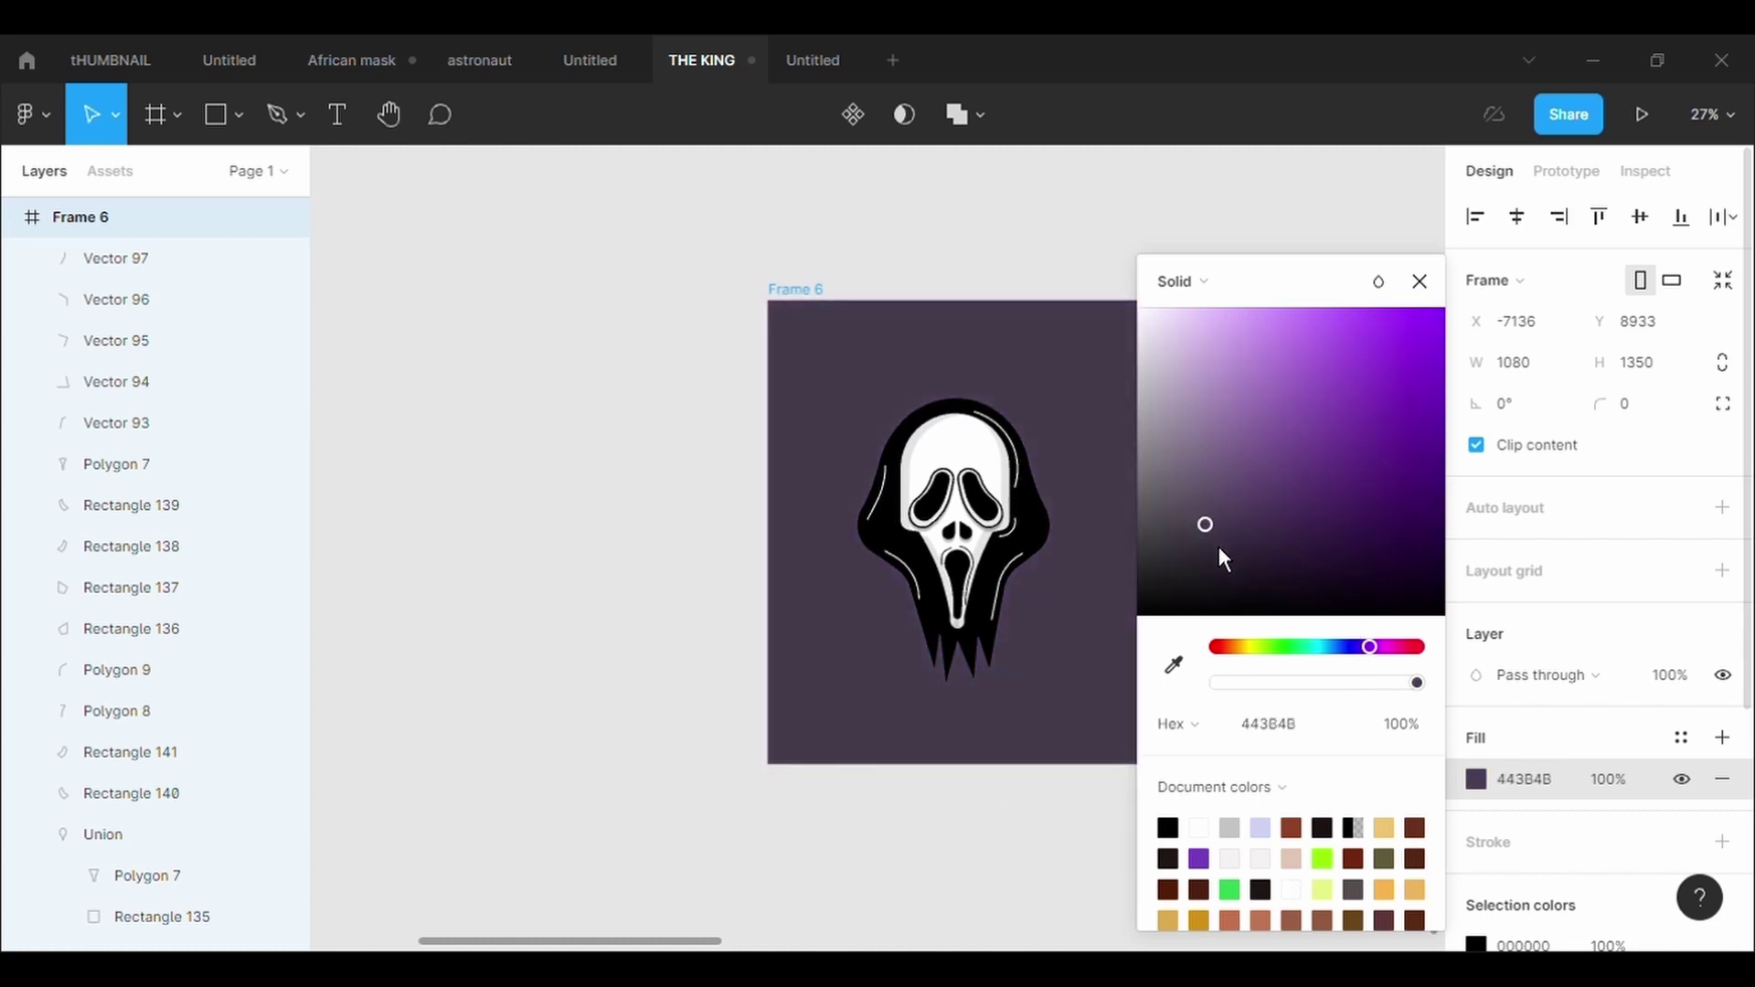
mouse_move(1297, 486)
mouse_down()
mouse_move(1302, 358)
mouse_move(1301, 389)
mouse_up()
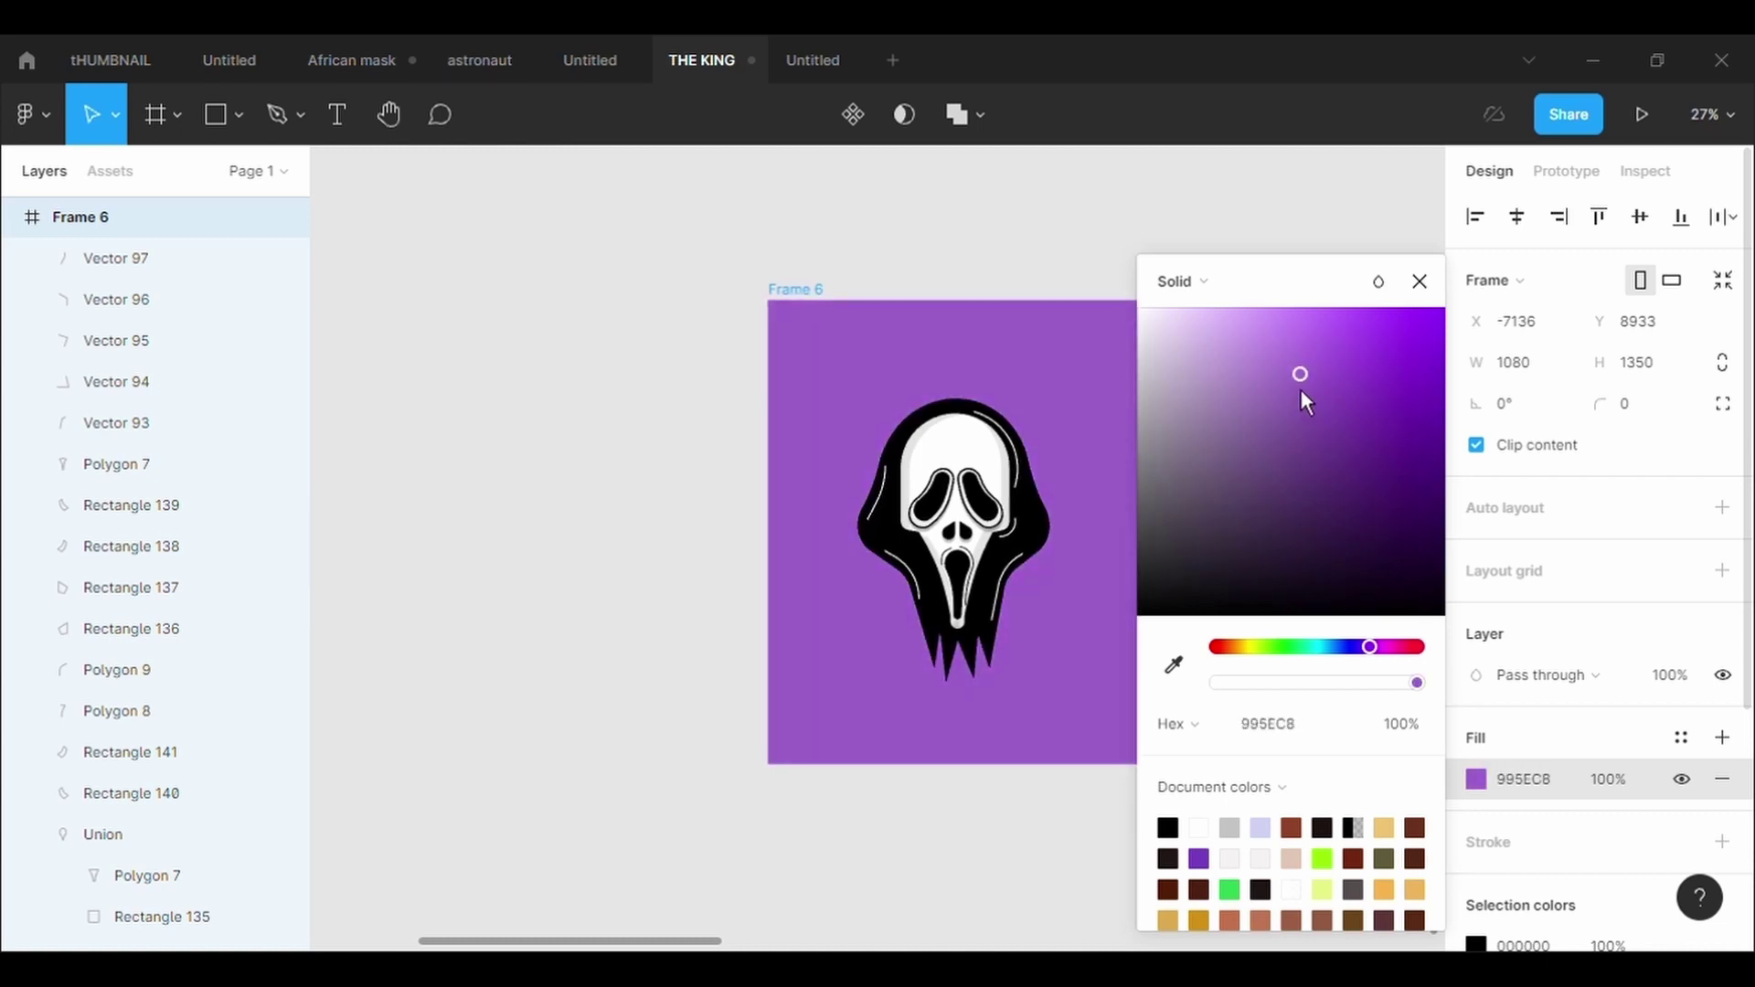